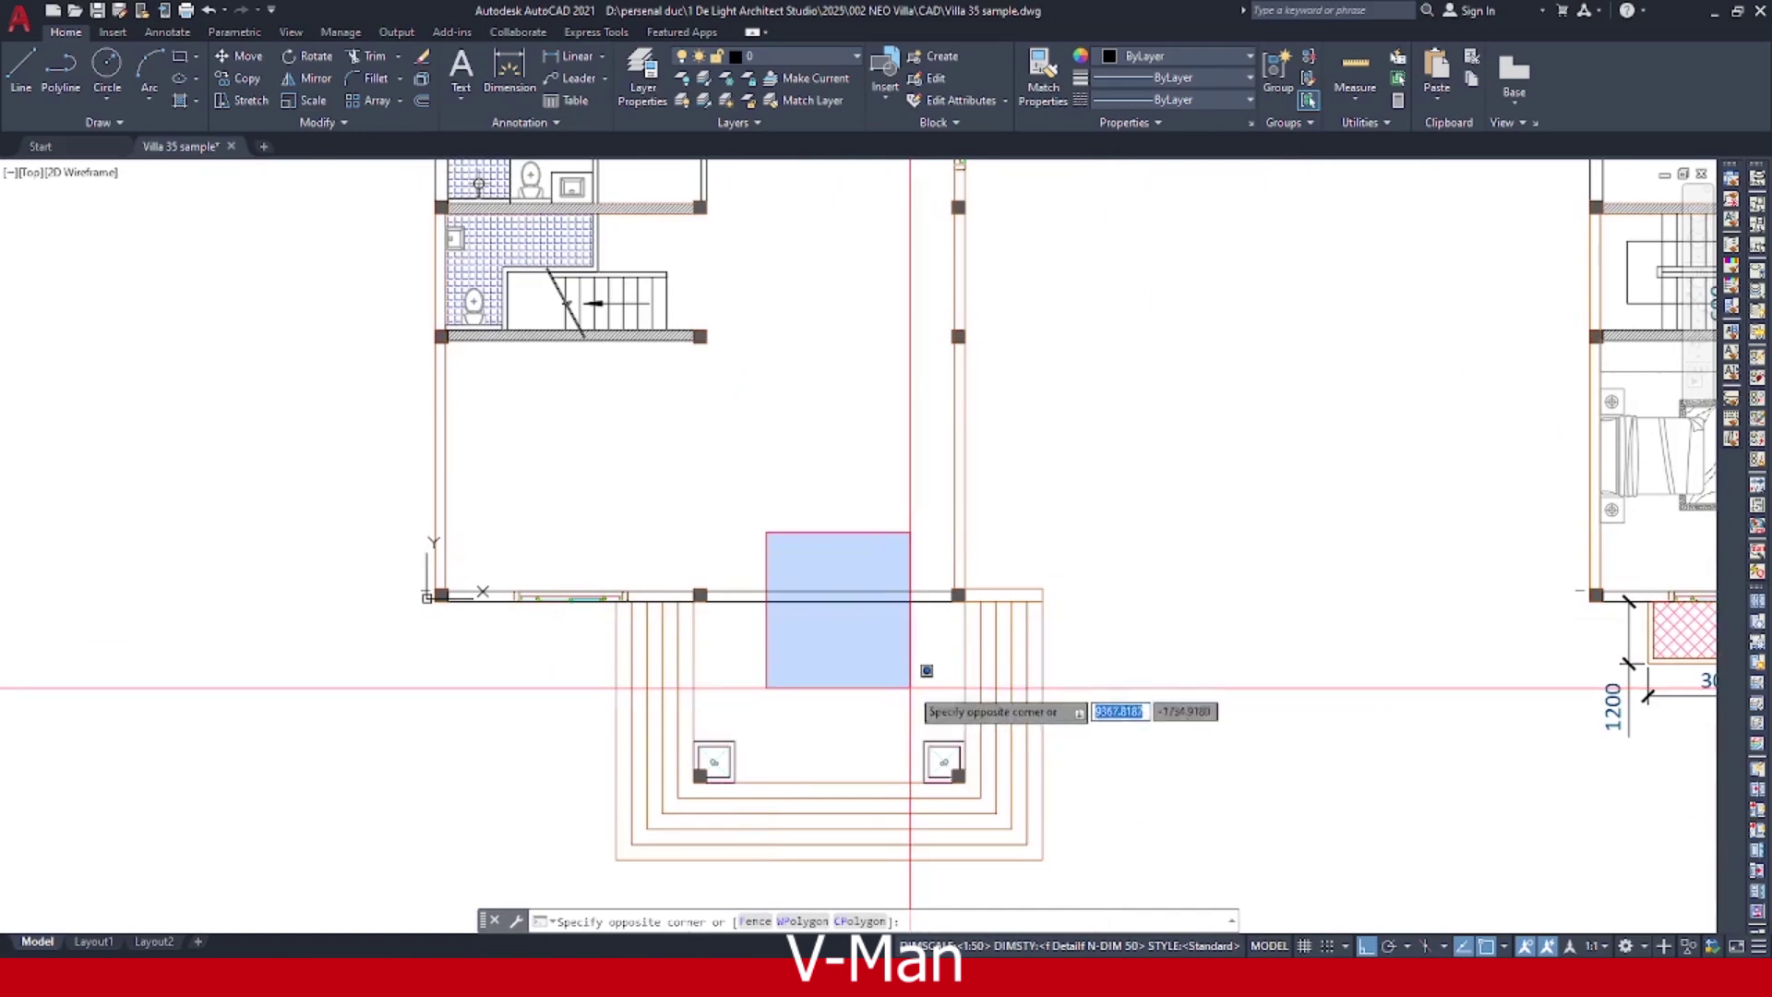
# Examine the ground-floor plan around the front wall, bedroom, bathroom and entrance steps.
pyautogui.click(770, 584)
pyautogui.click(760, 550)
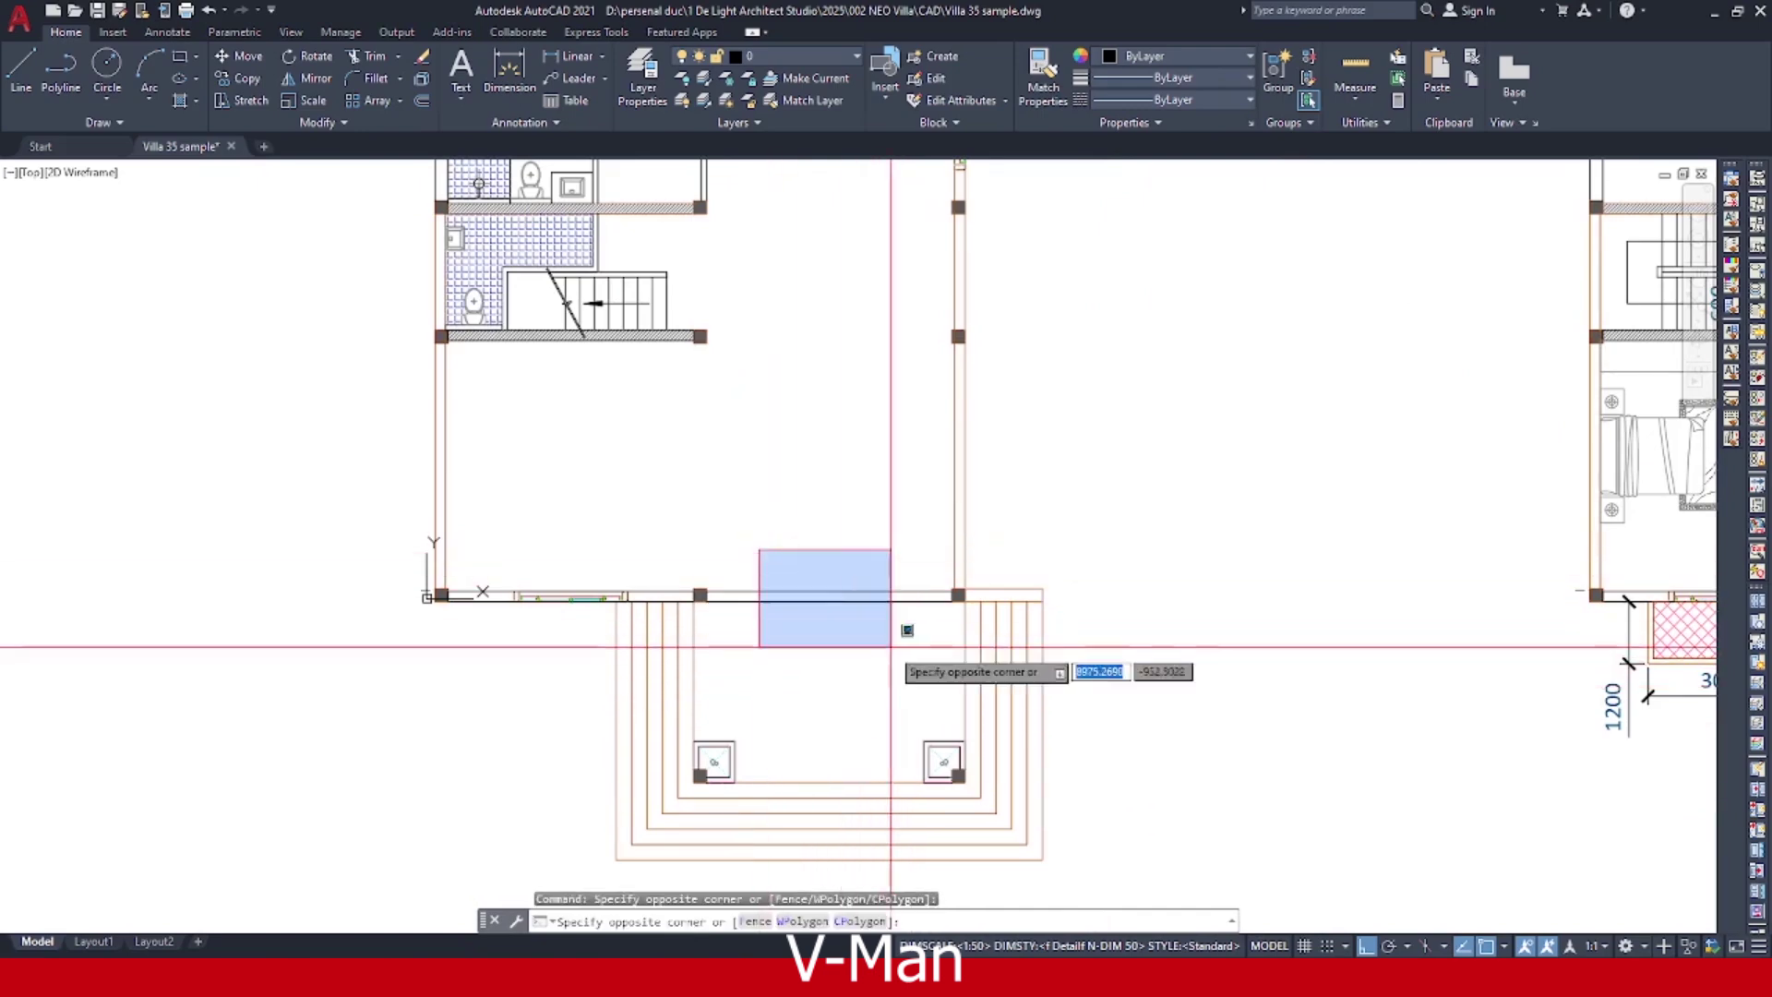
pyautogui.click(890, 646)
pyautogui.scroll(-2, 840, 624)
pyautogui.scroll(2, 783, 426)
pyautogui.click(742, 455)
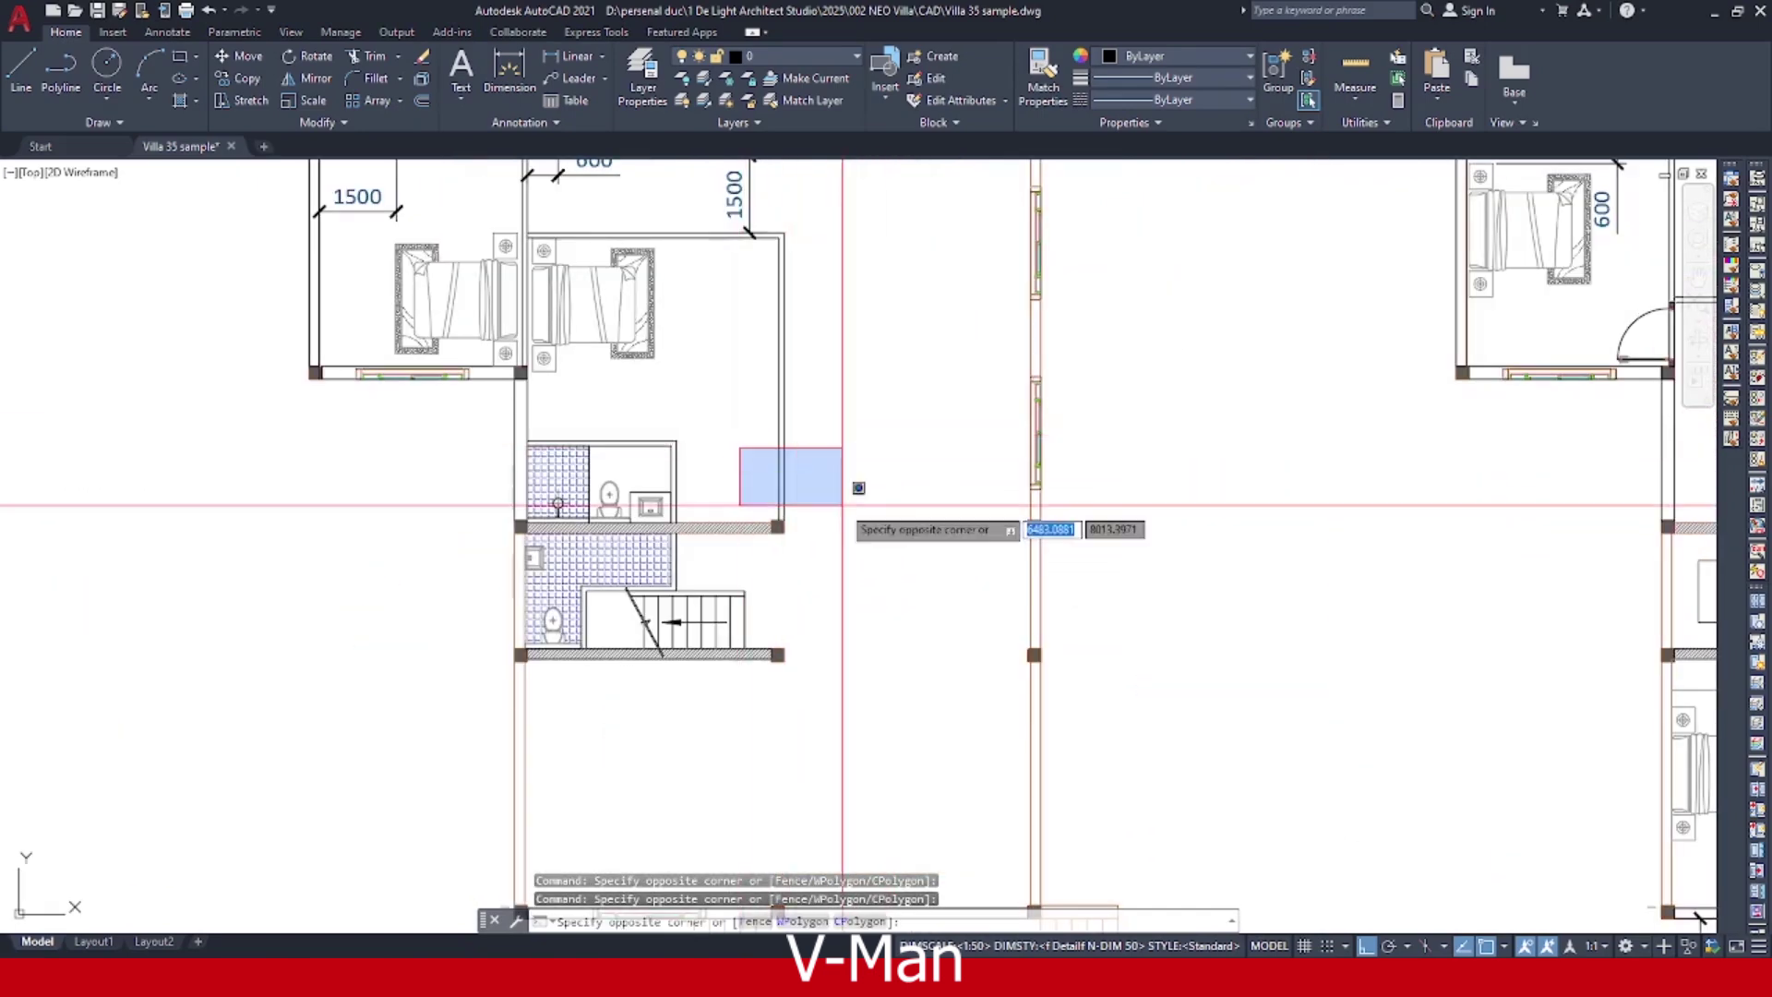
pyautogui.click(835, 506)
pyautogui.scroll(4, 839, 502)
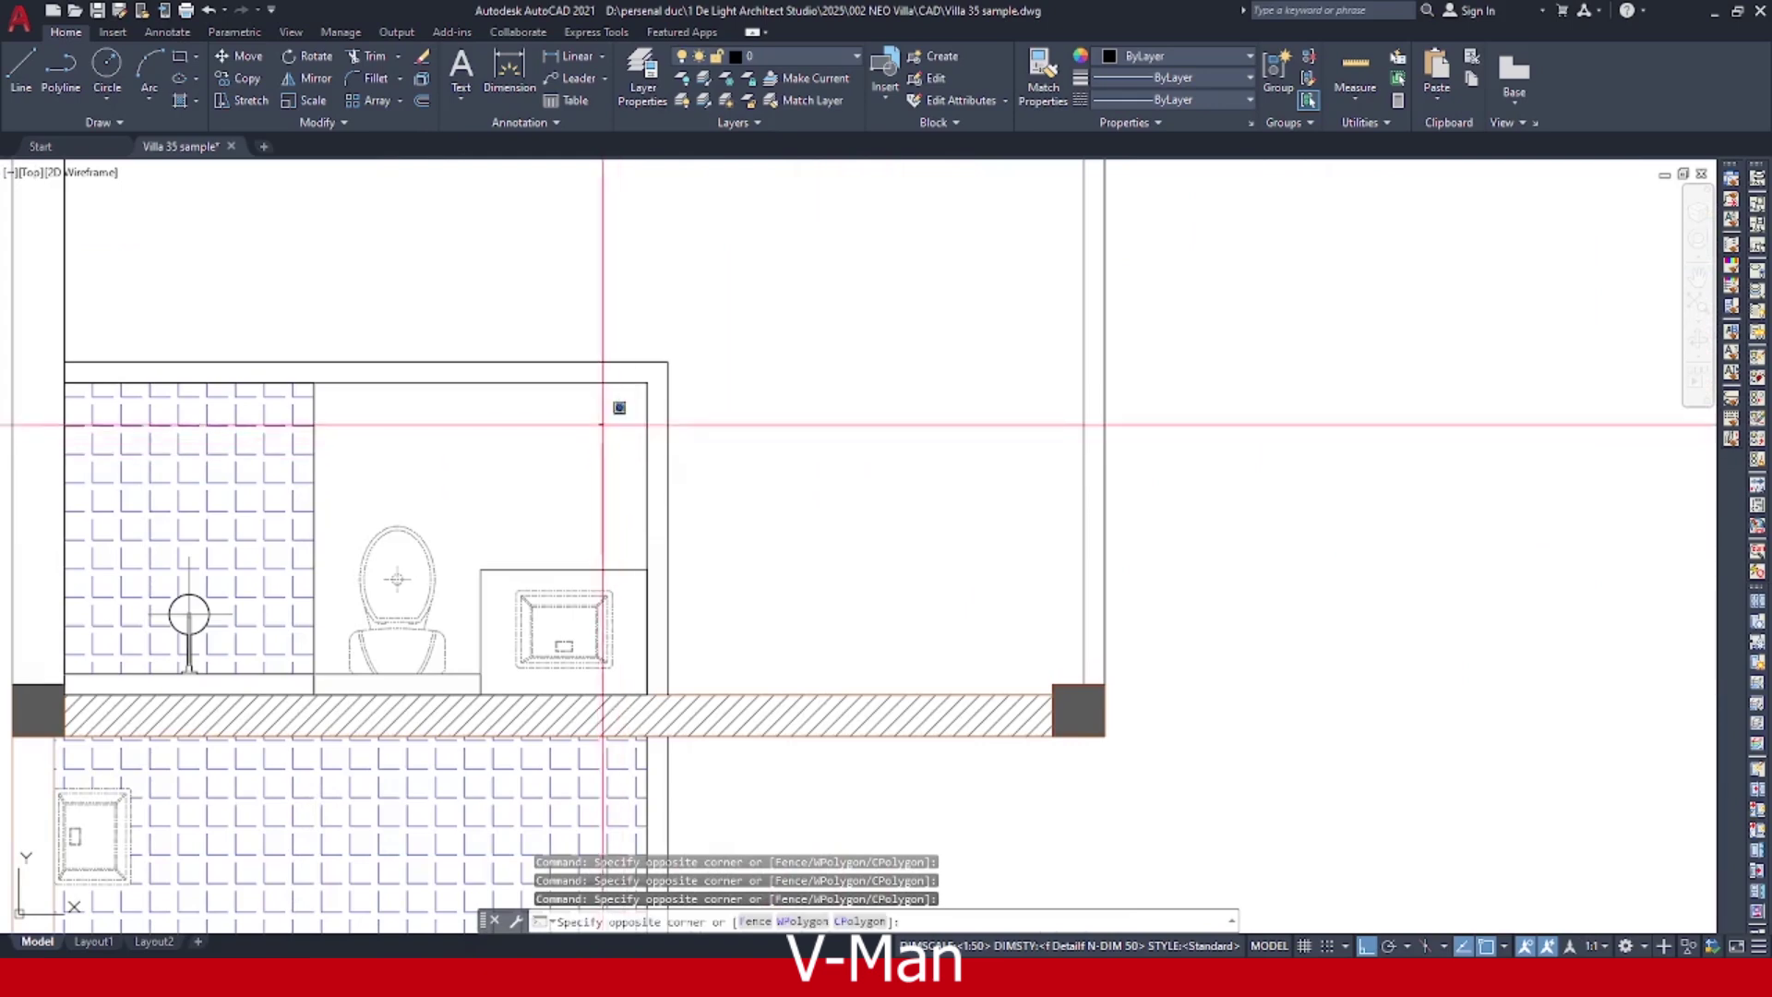
pyautogui.click(597, 427)
pyautogui.press('Escape')
pyautogui.scroll(-5, 822, 410)
pyautogui.scroll(-4, 821, 410)
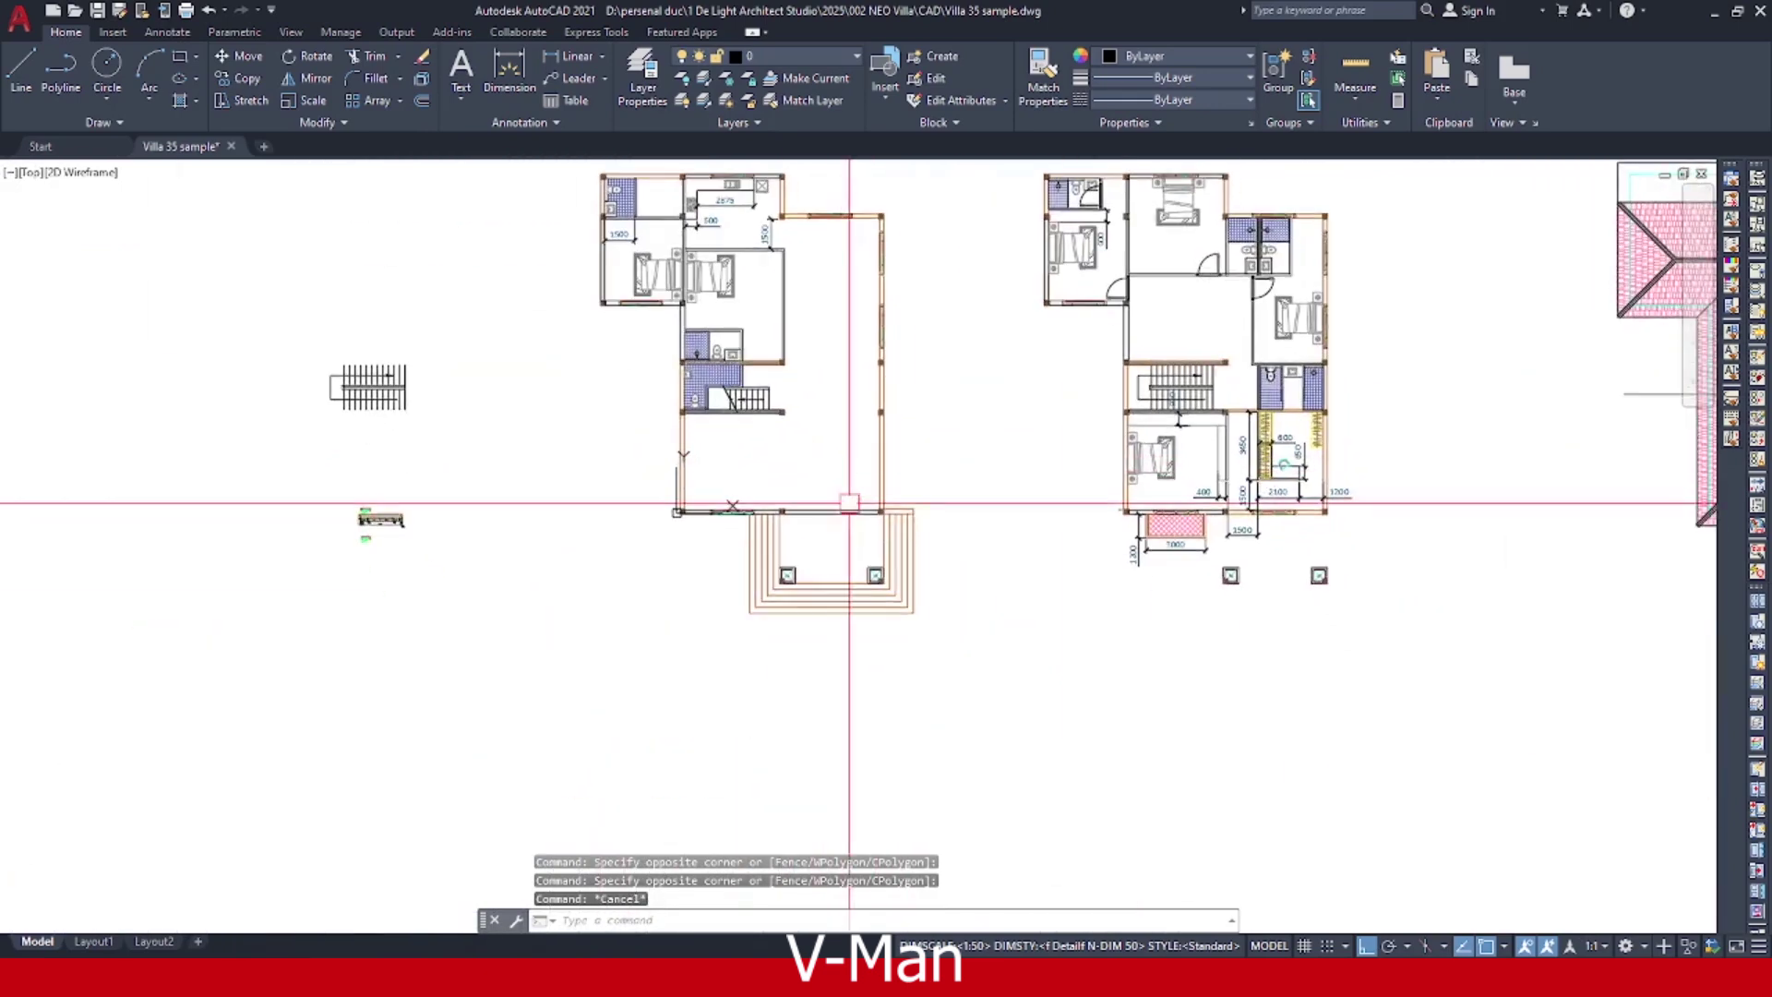
pyautogui.scroll(4, 907, 600)
pyautogui.moveTo(909, 605); pyautogui.dragTo(867, 568, button='middle')
pyautogui.click(941, 717)
pyautogui.click(809, 755)
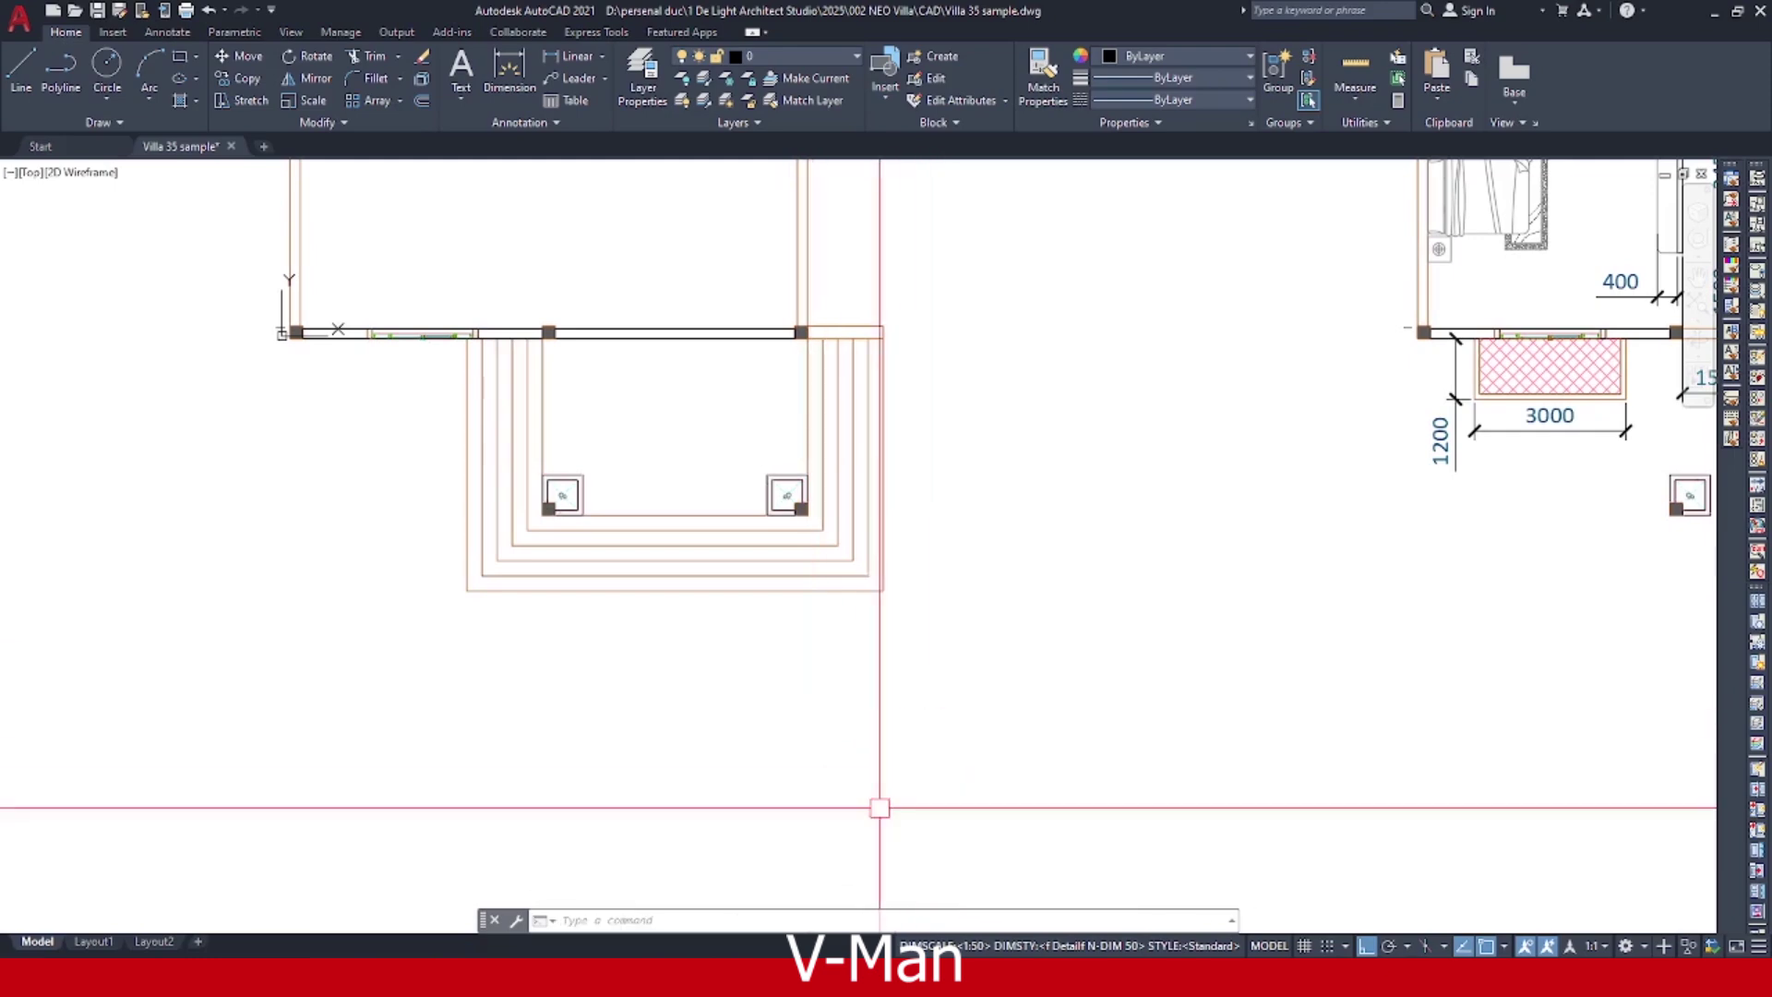
pyautogui.press('Escape')
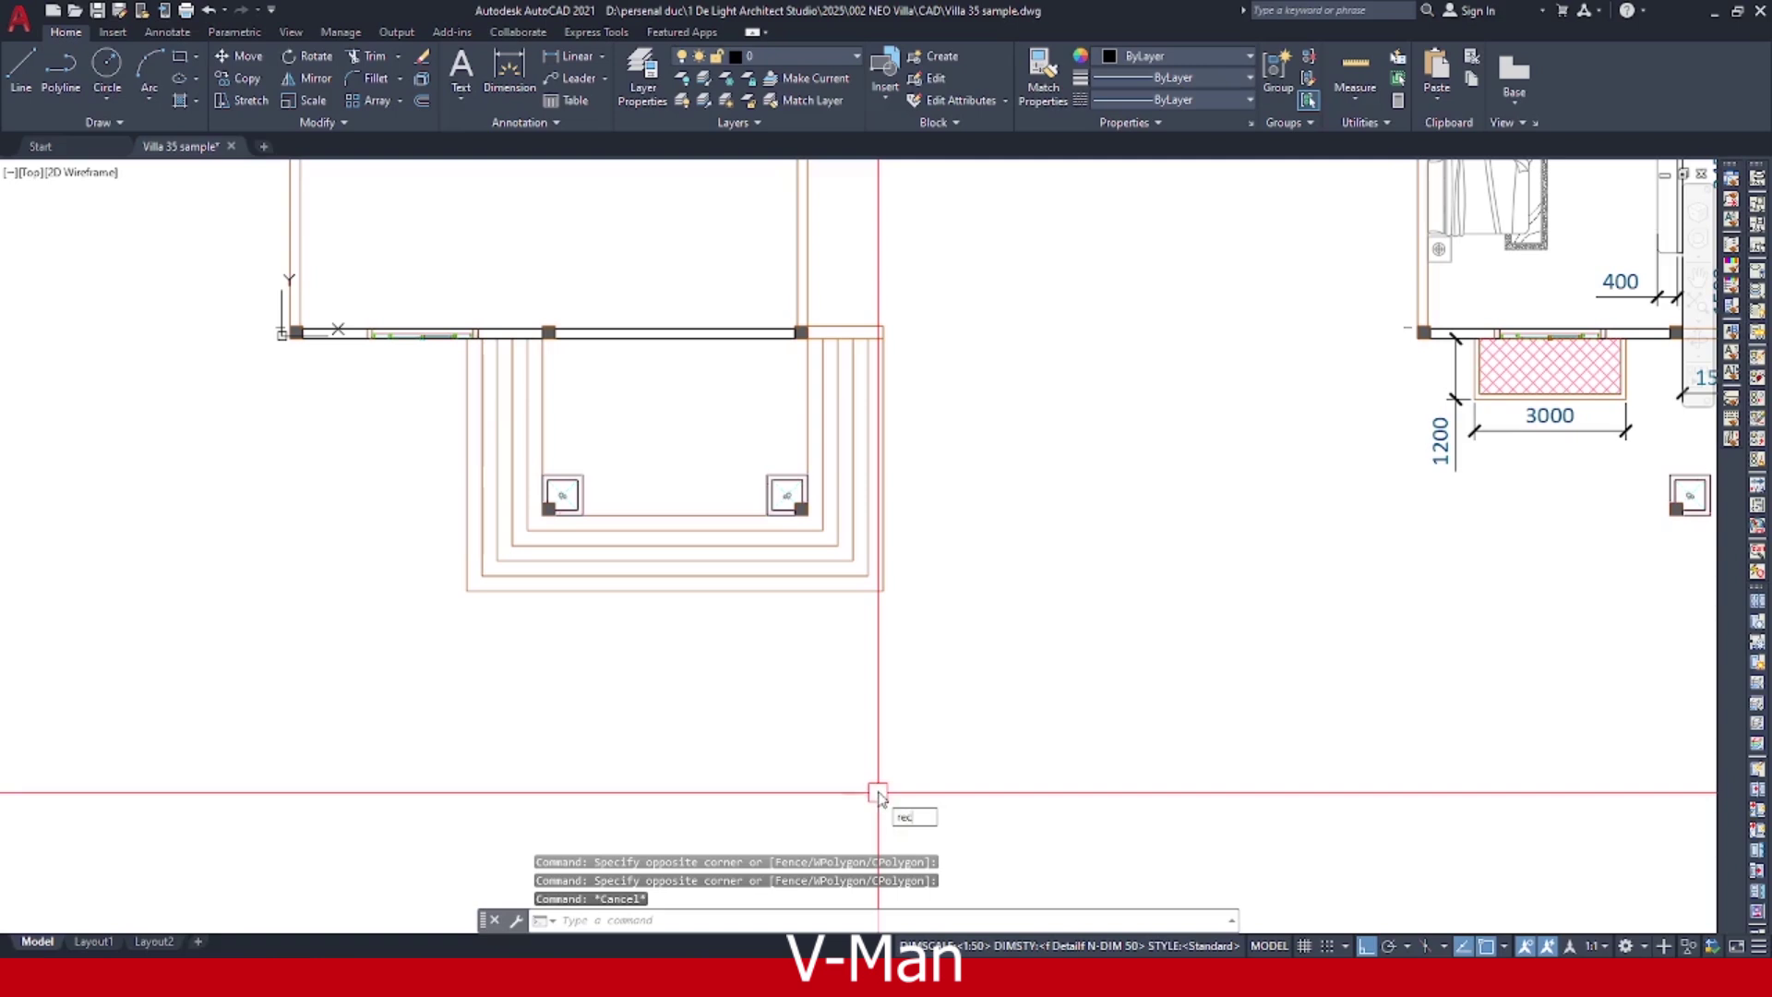
# Try to draw a rectangle below the entrance steps by entering 50100 for its opposite corner, then erase it.
pyautogui.write('rec')
pyautogui.press('Return')
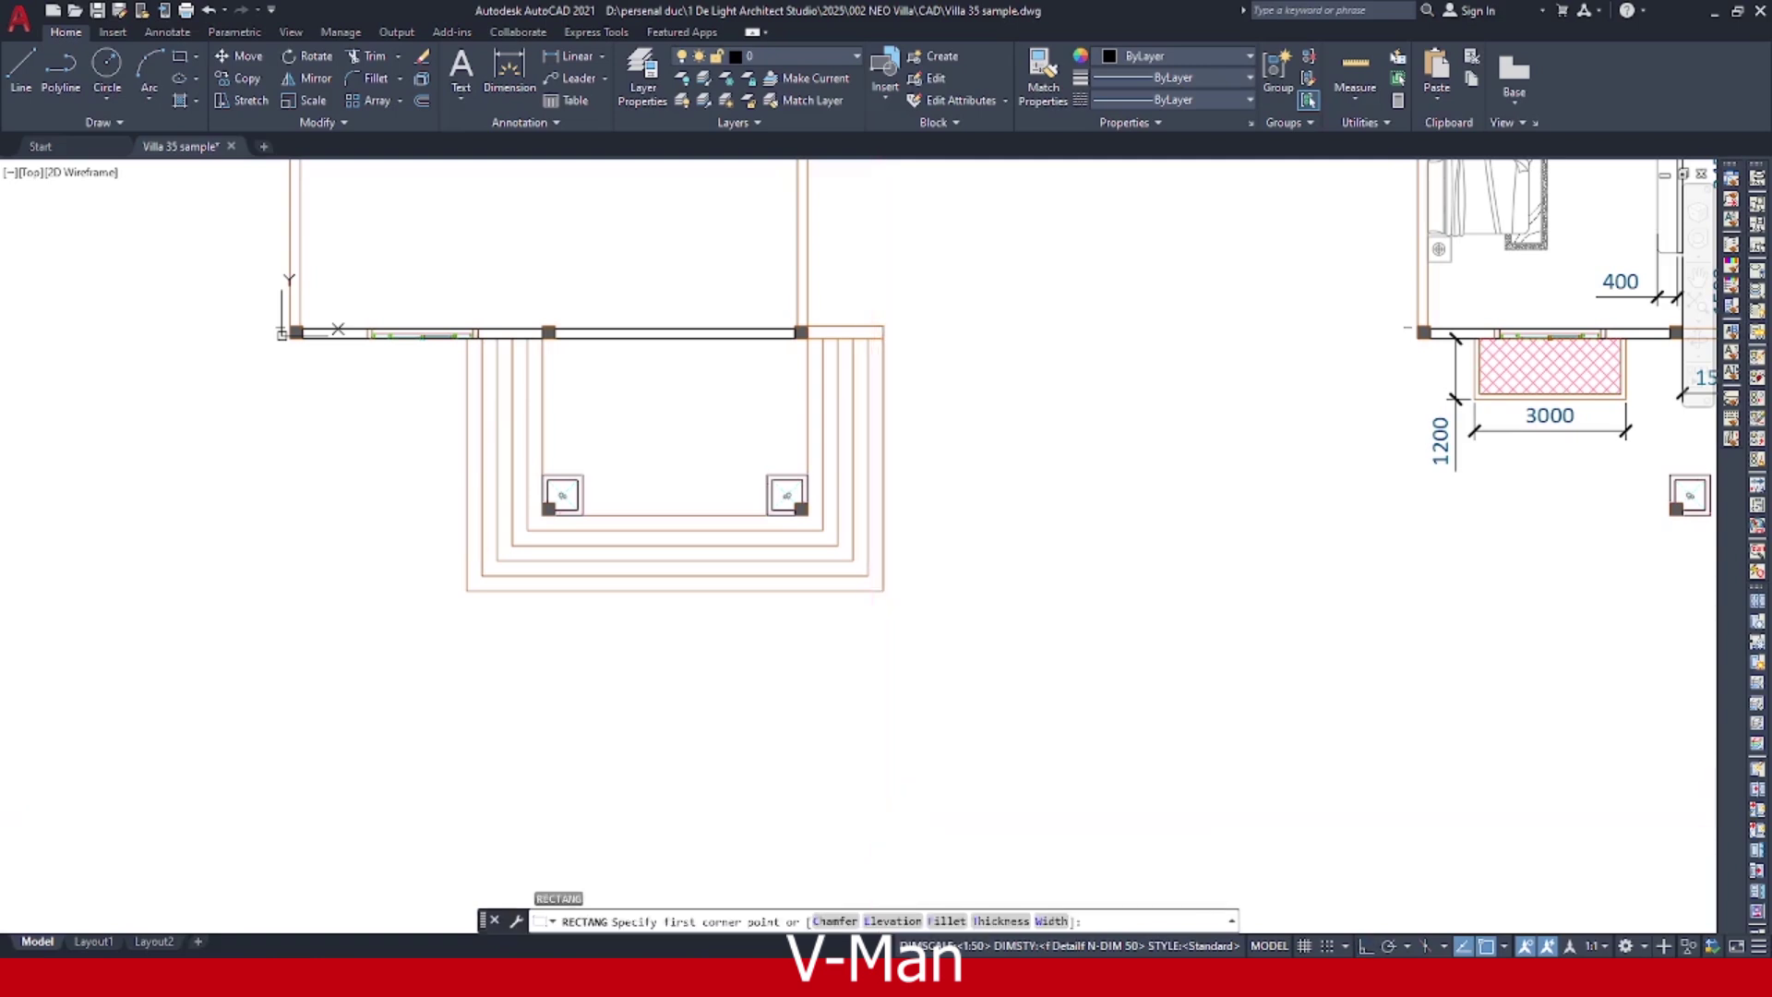
pyautogui.click(868, 829)
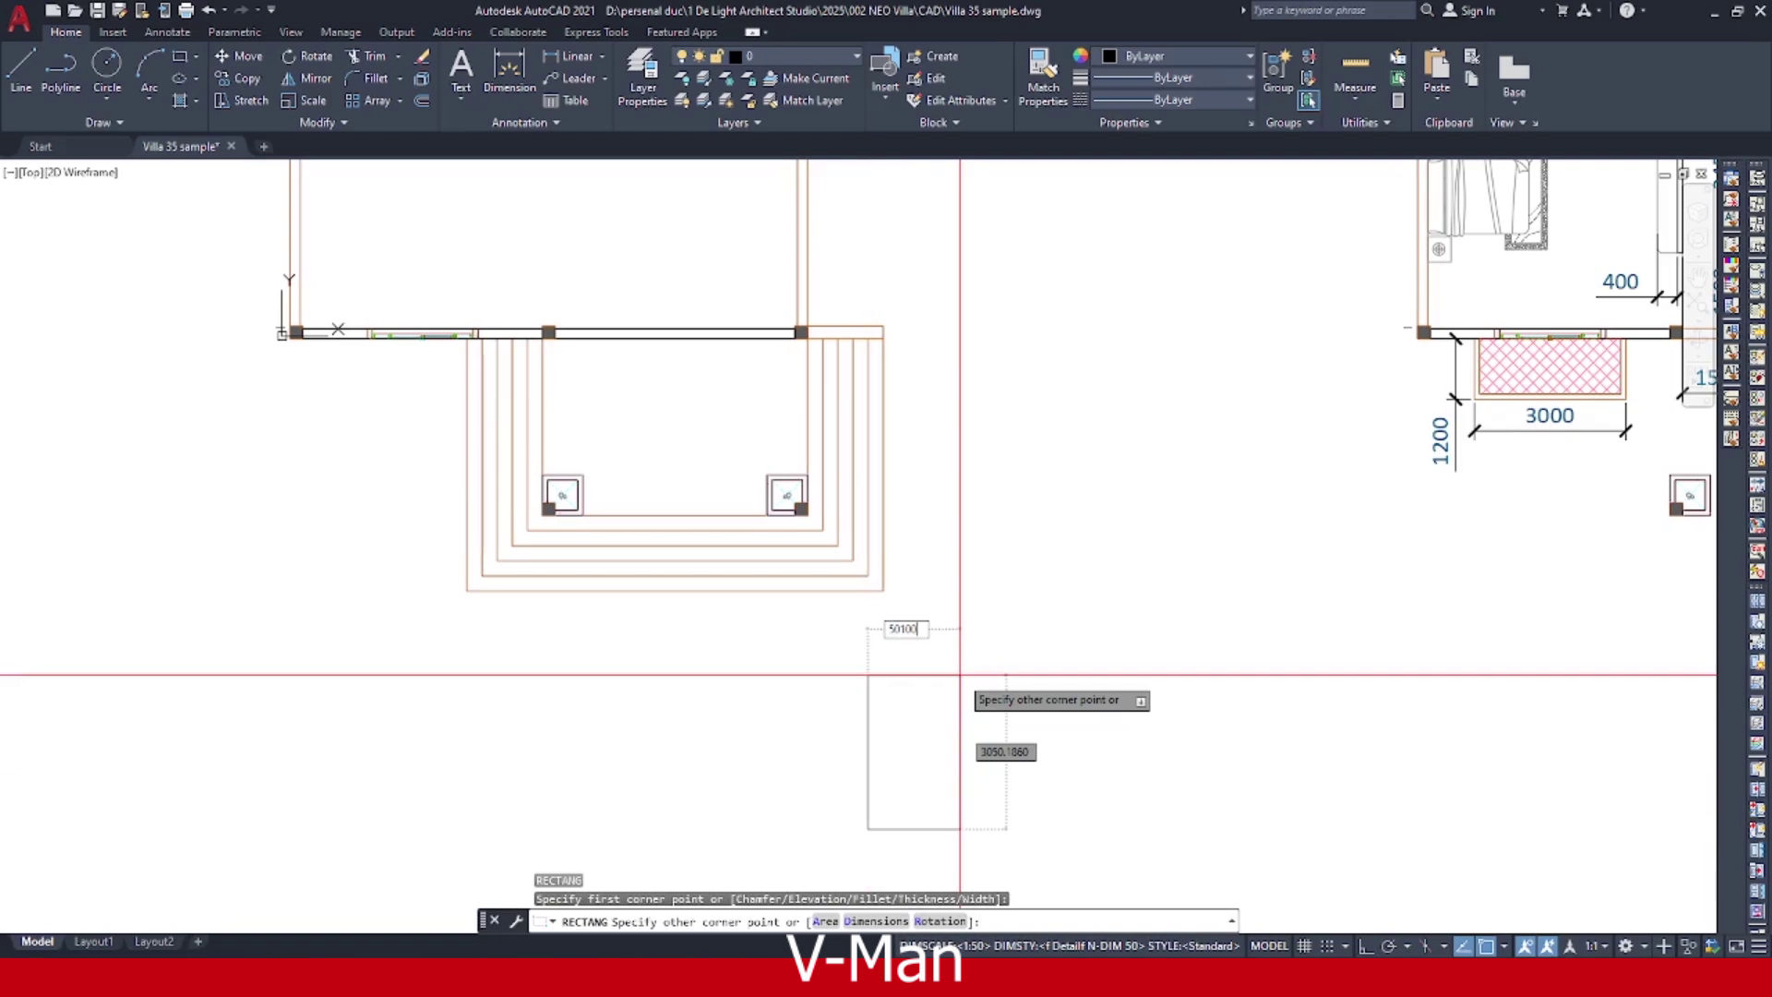
pyautogui.write('50100')
pyautogui.press('Return')
pyautogui.press('Escape')
pyautogui.click(1092, 662)
pyautogui.click(1021, 728)
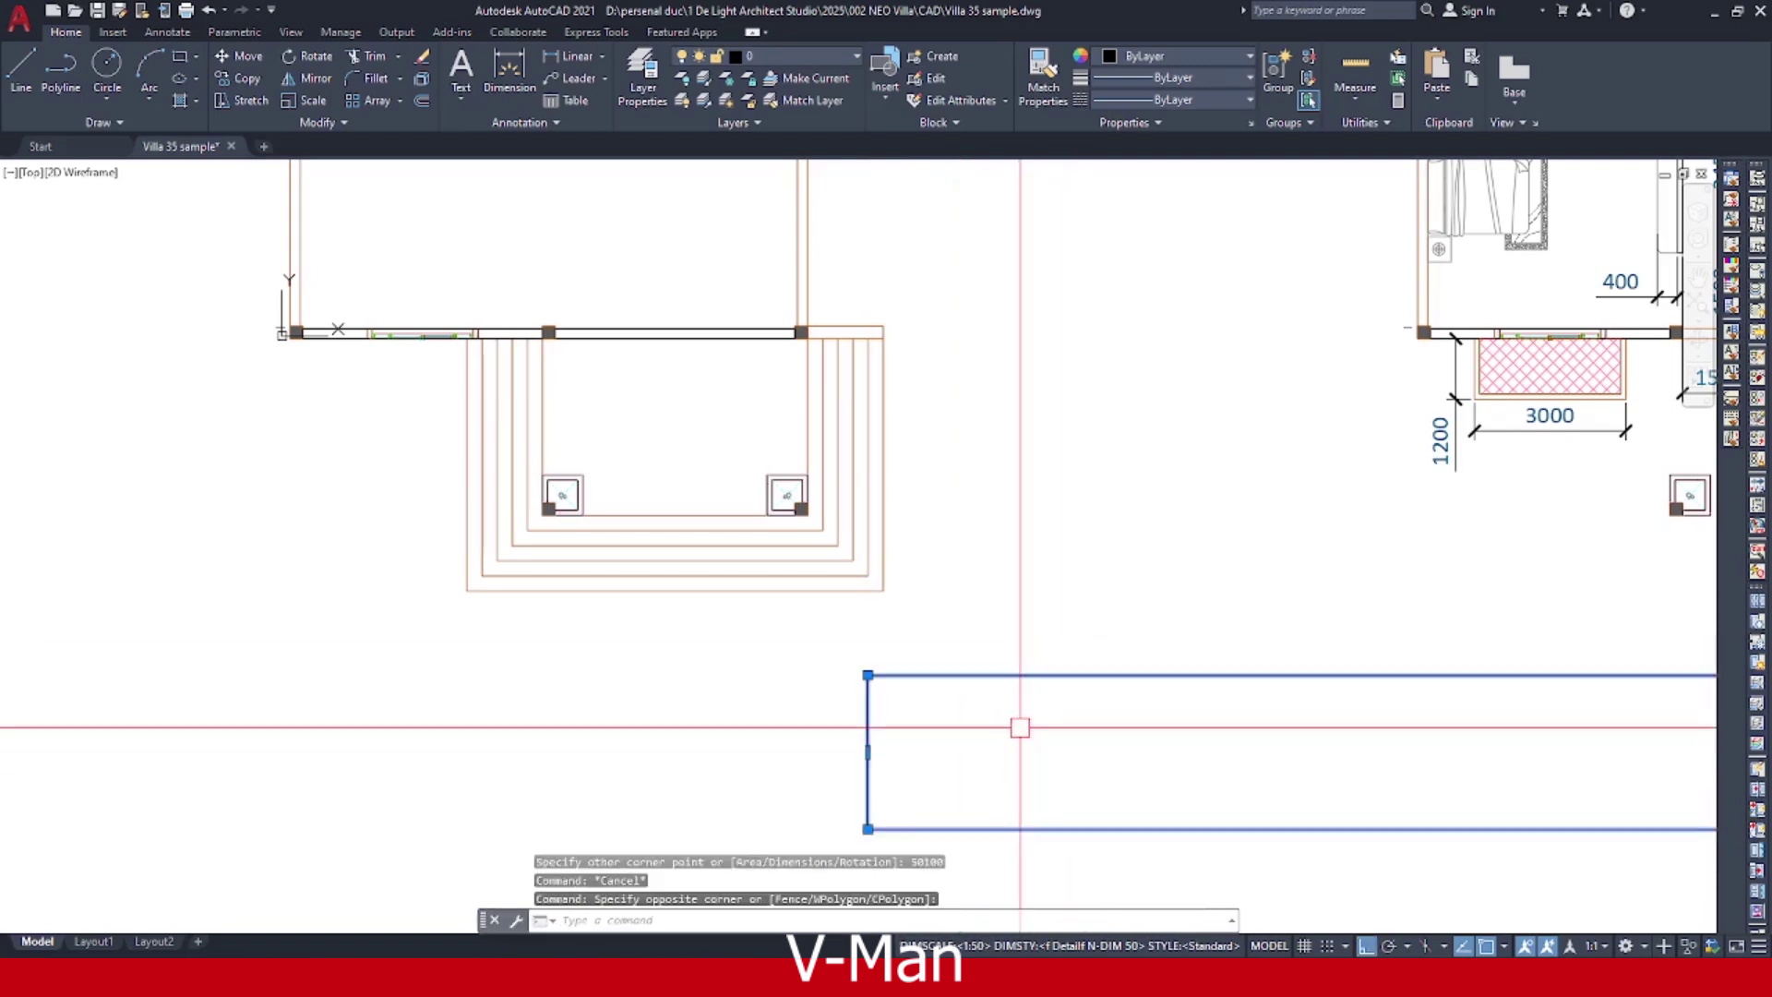
pyautogui.press('Delete')
# Try a freehand rectangle in the empty area between the two floor plans, then erase it.
pyautogui.write('rec')
pyautogui.press('Return')
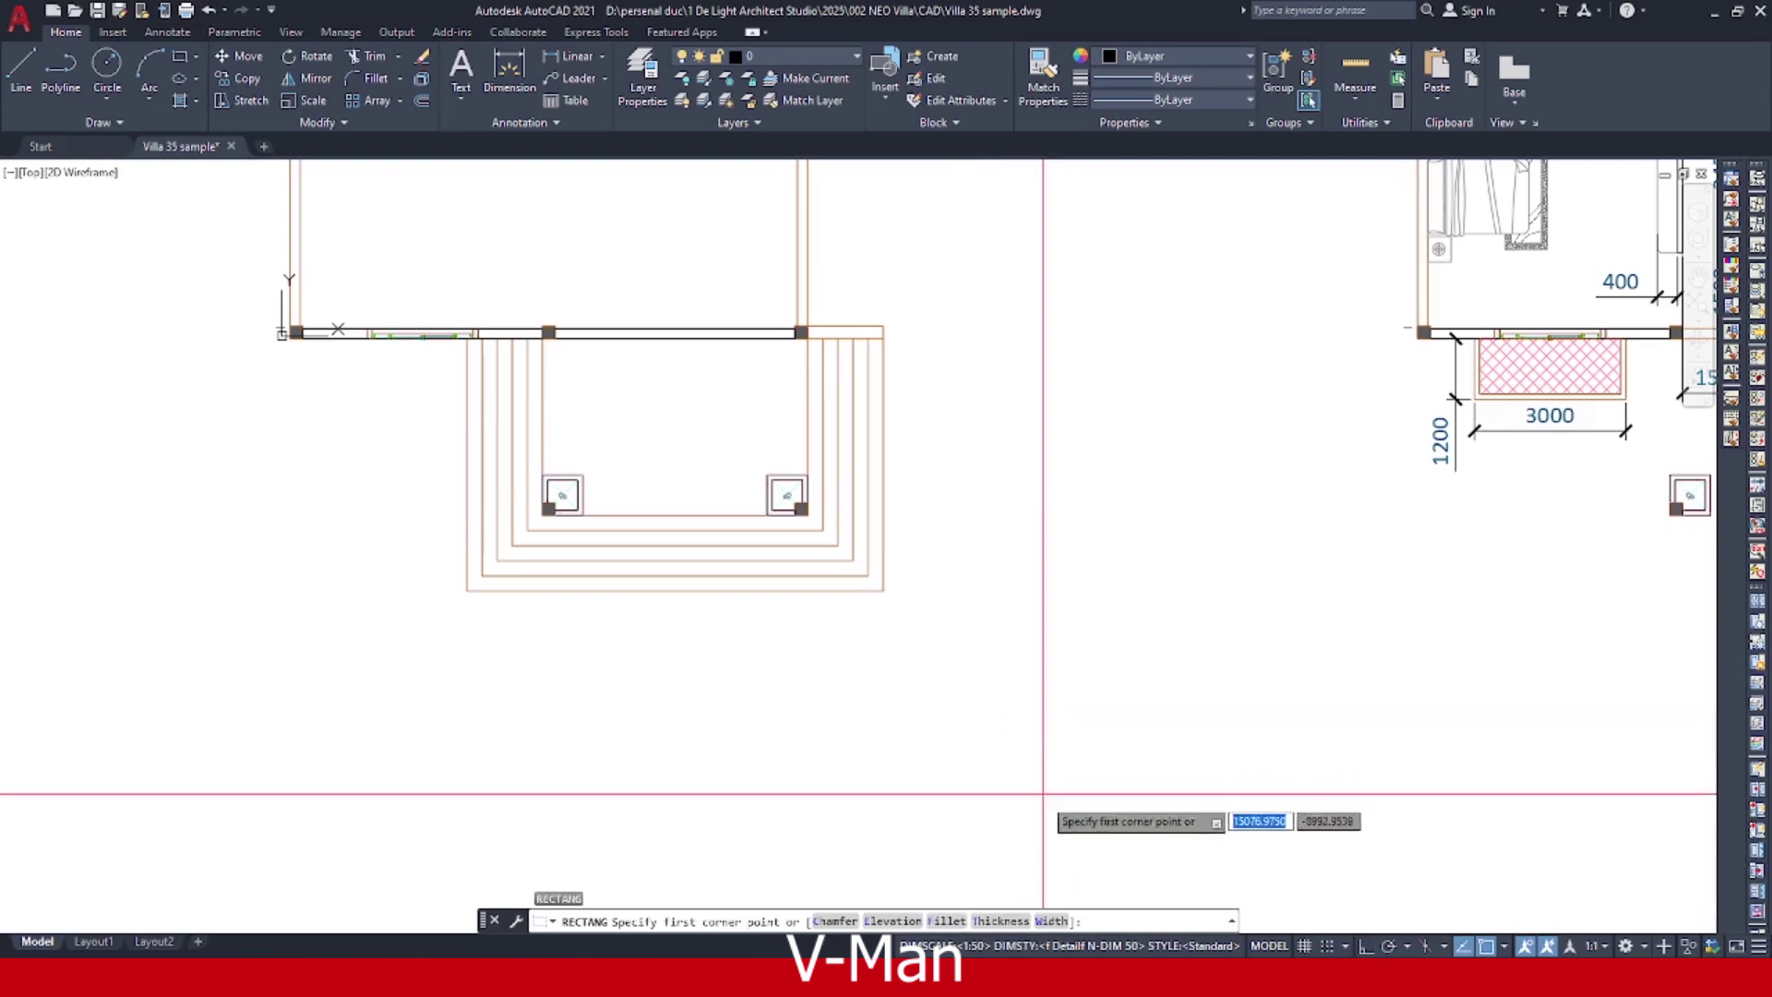
pyautogui.click(1044, 798)
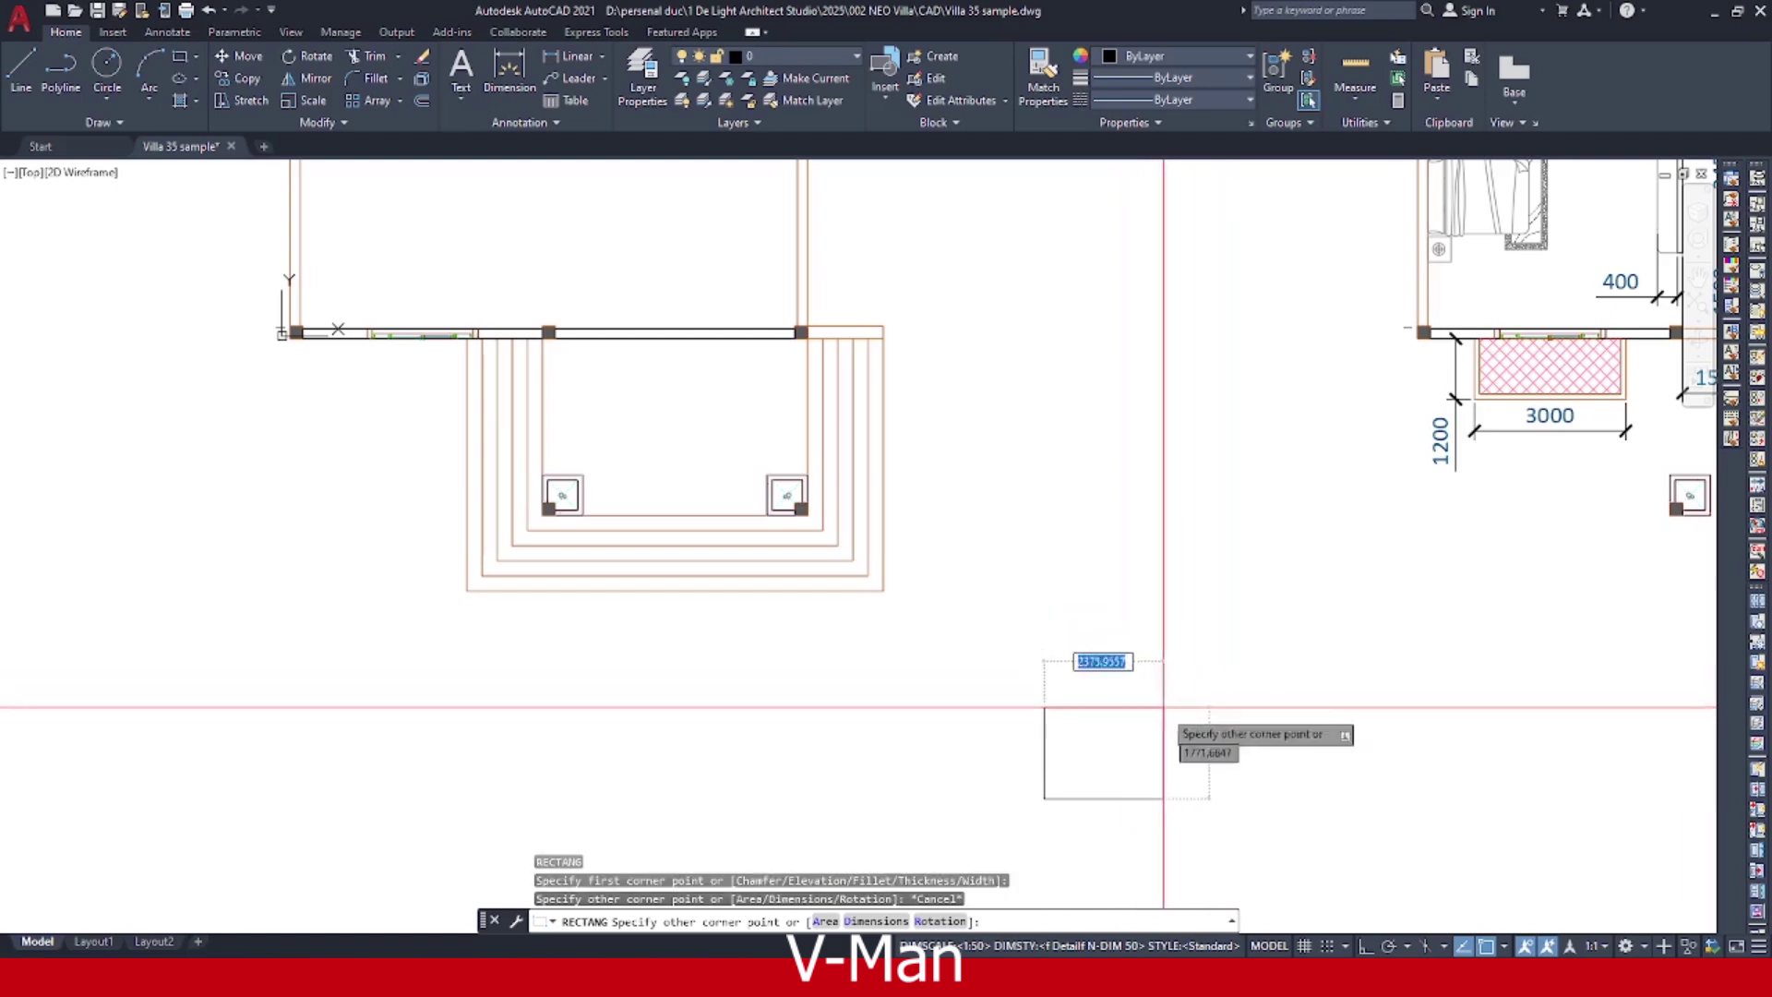
pyautogui.click(1160, 684)
pyautogui.click(1243, 660)
pyautogui.click(1038, 746)
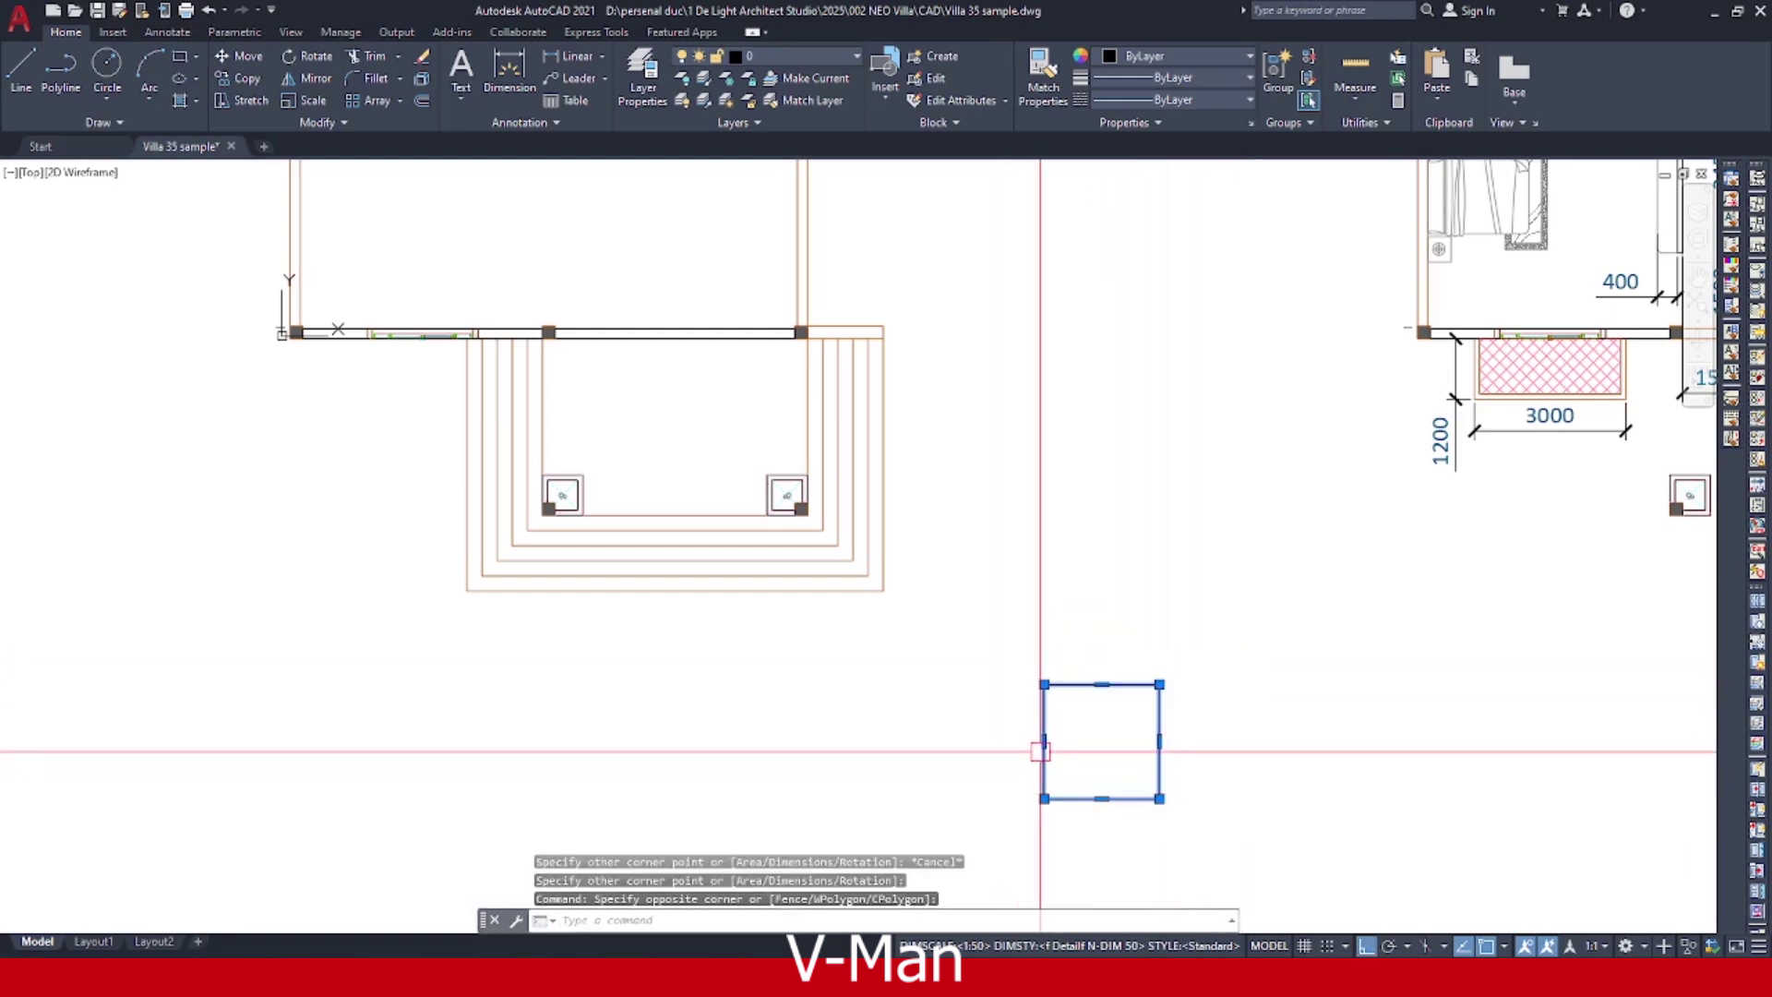
pyautogui.press('Delete')
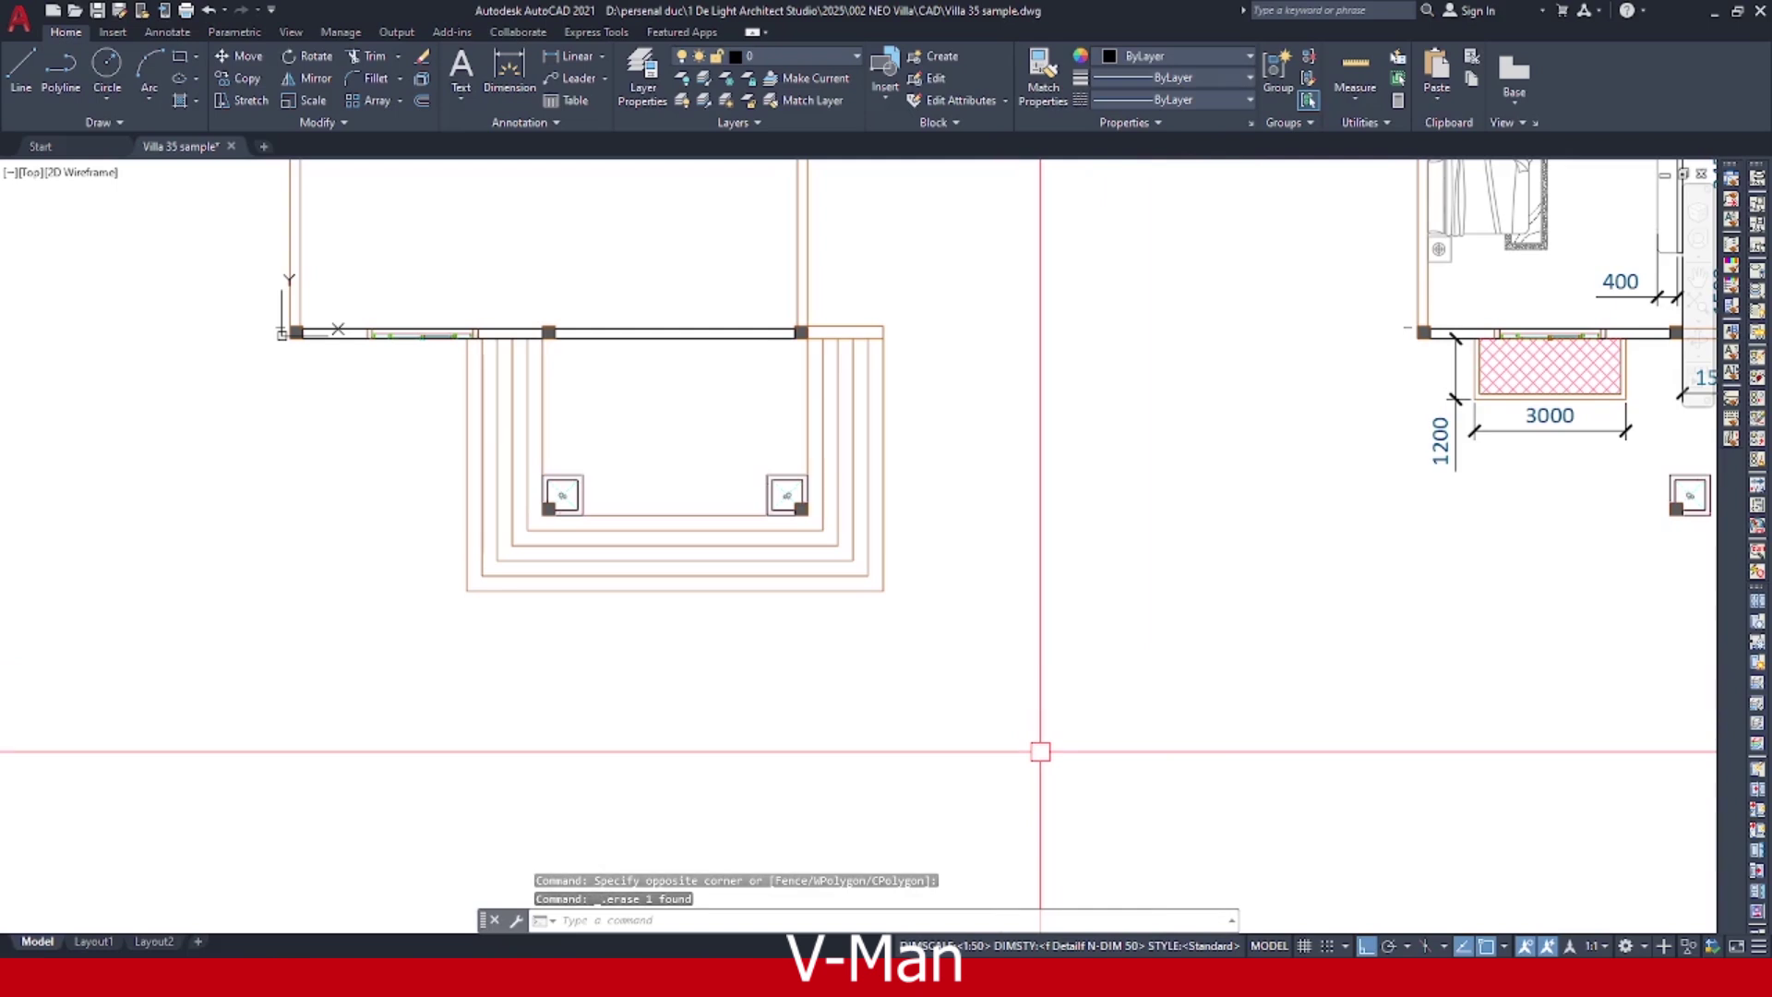
pyautogui.press('Escape')
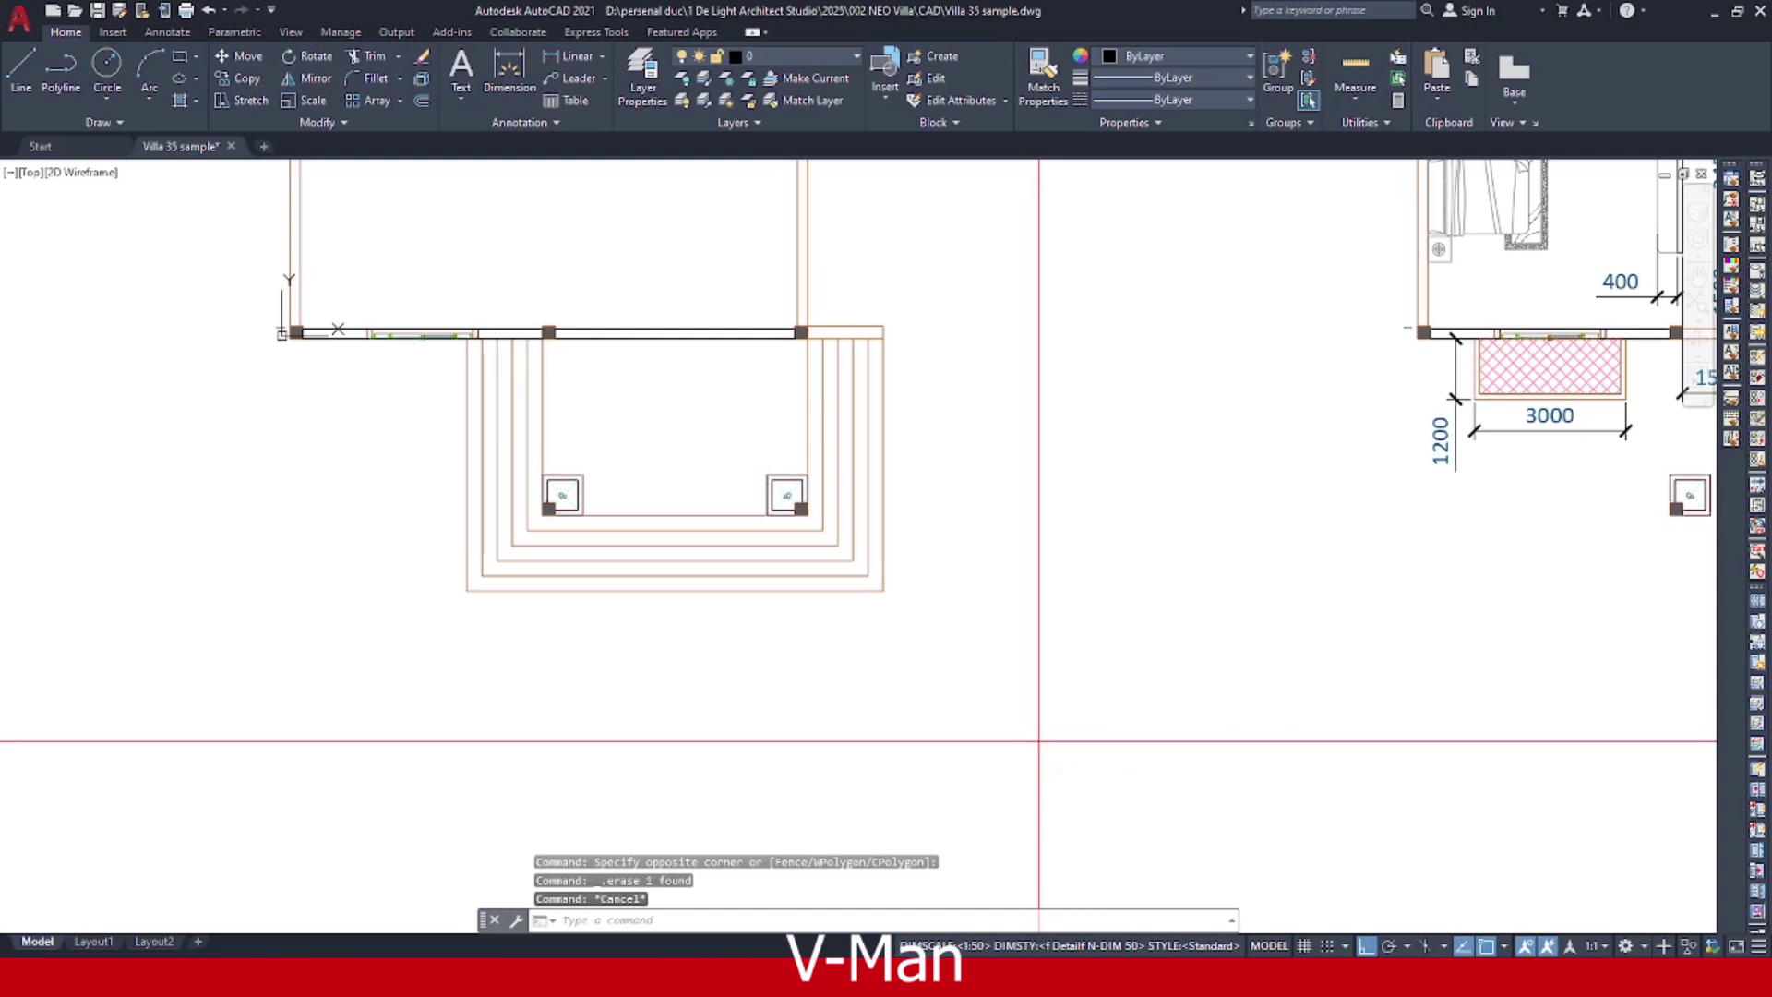
# Try to draw a rectangle between the two floor plans by entering 50.100 for its opposite corner, then erase it.
pyautogui.write('rec')
pyautogui.press('Return')
pyautogui.click(1015, 785)
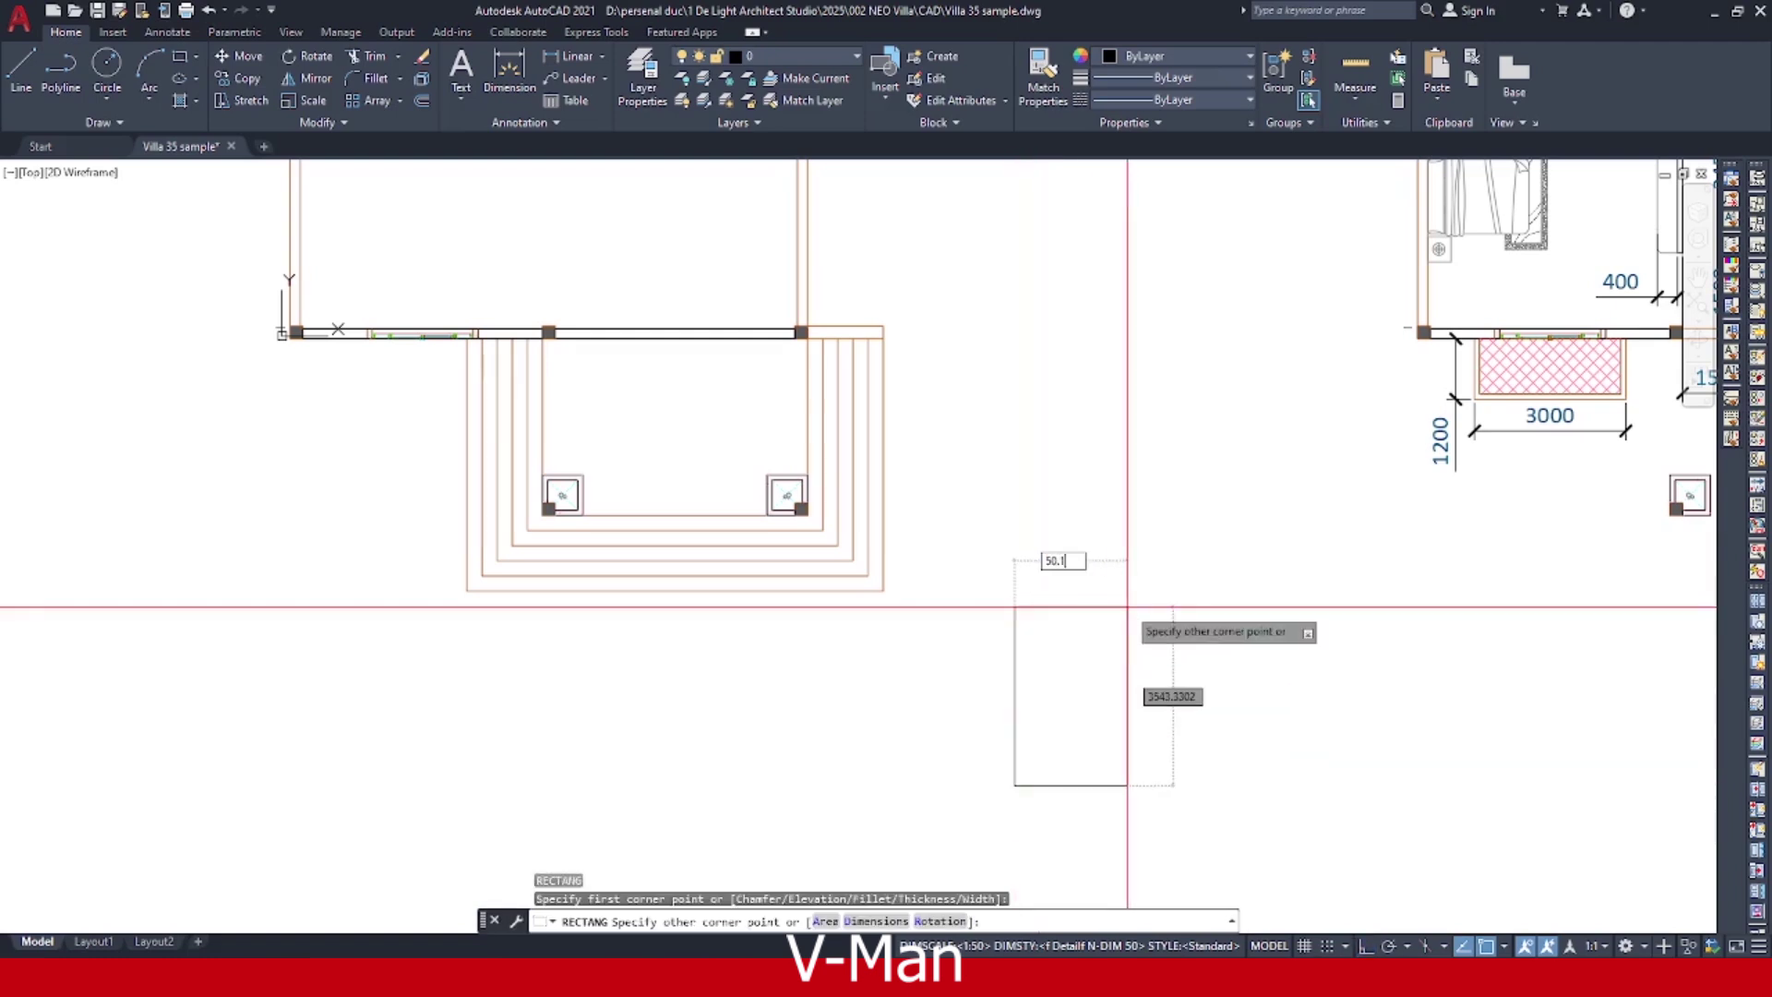
pyautogui.write('50,100')
pyautogui.press('Return')
pyautogui.scroll(3, 1052, 692)
pyautogui.click(1048, 728)
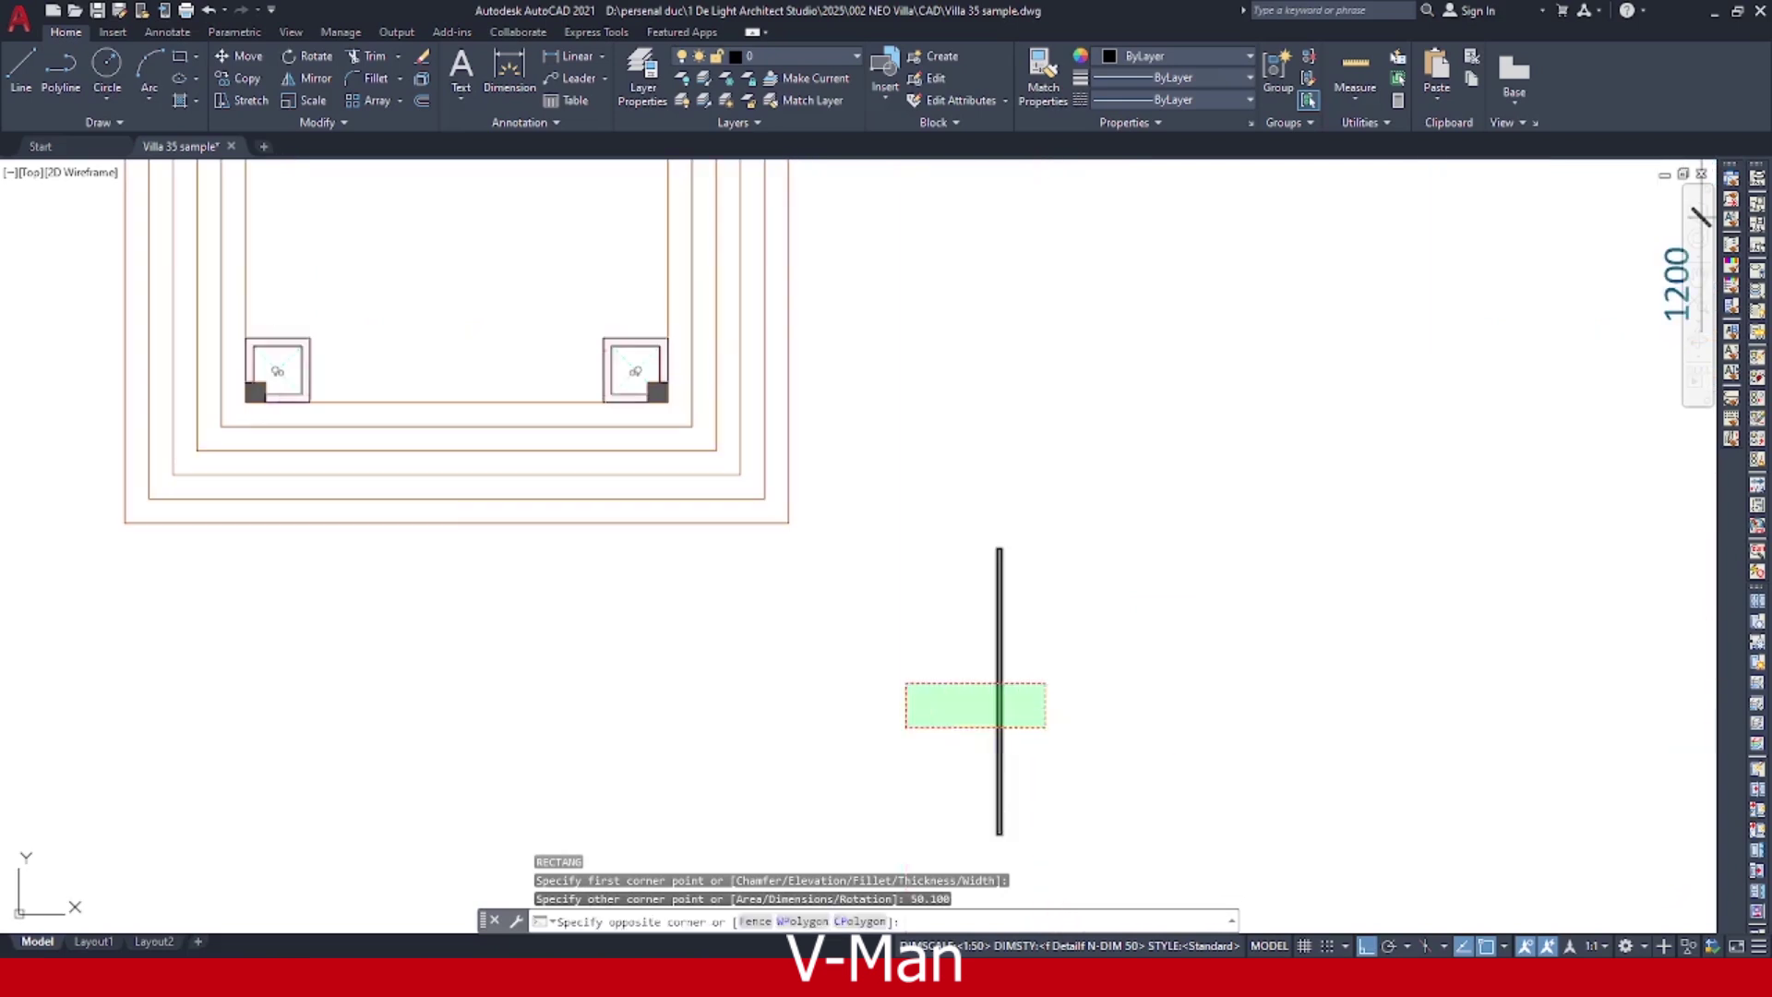
pyautogui.click(923, 696)
pyautogui.press('Delete')
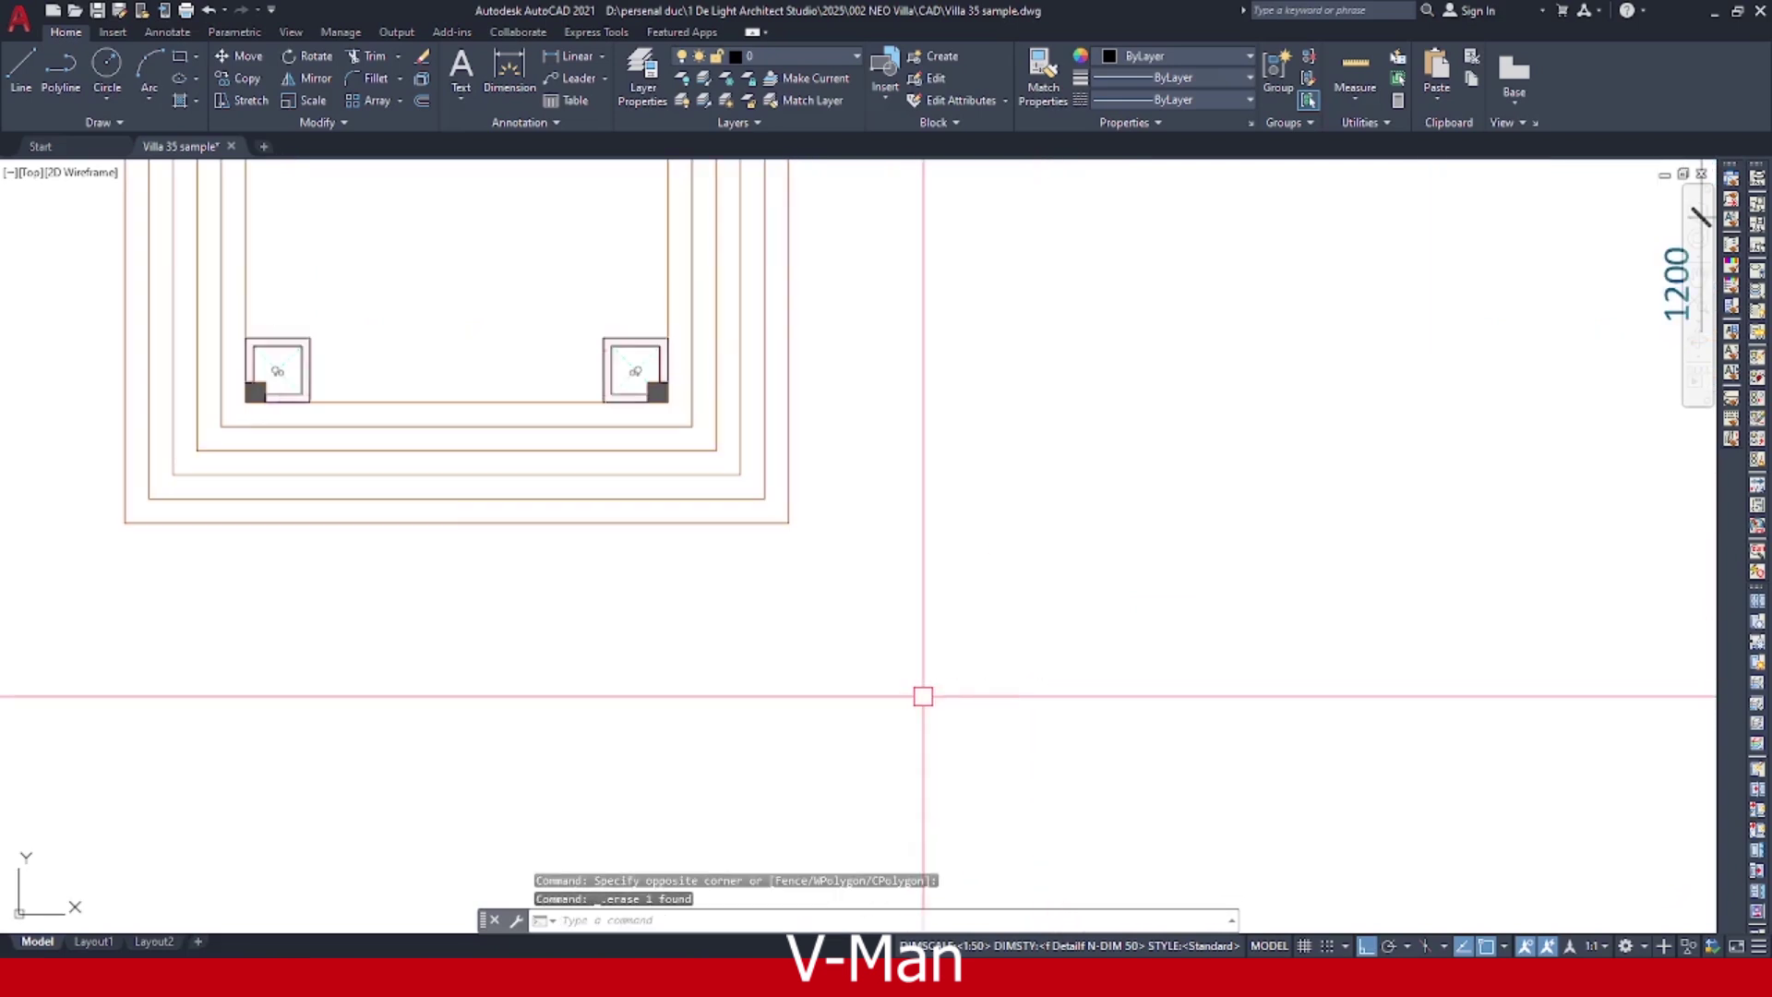
# Try the rectangle once more near the outer corner of the entrance steps with the entry 50.100, then erase it.
pyautogui.write('rec')
pyautogui.press('Return')
pyautogui.click(900, 770)
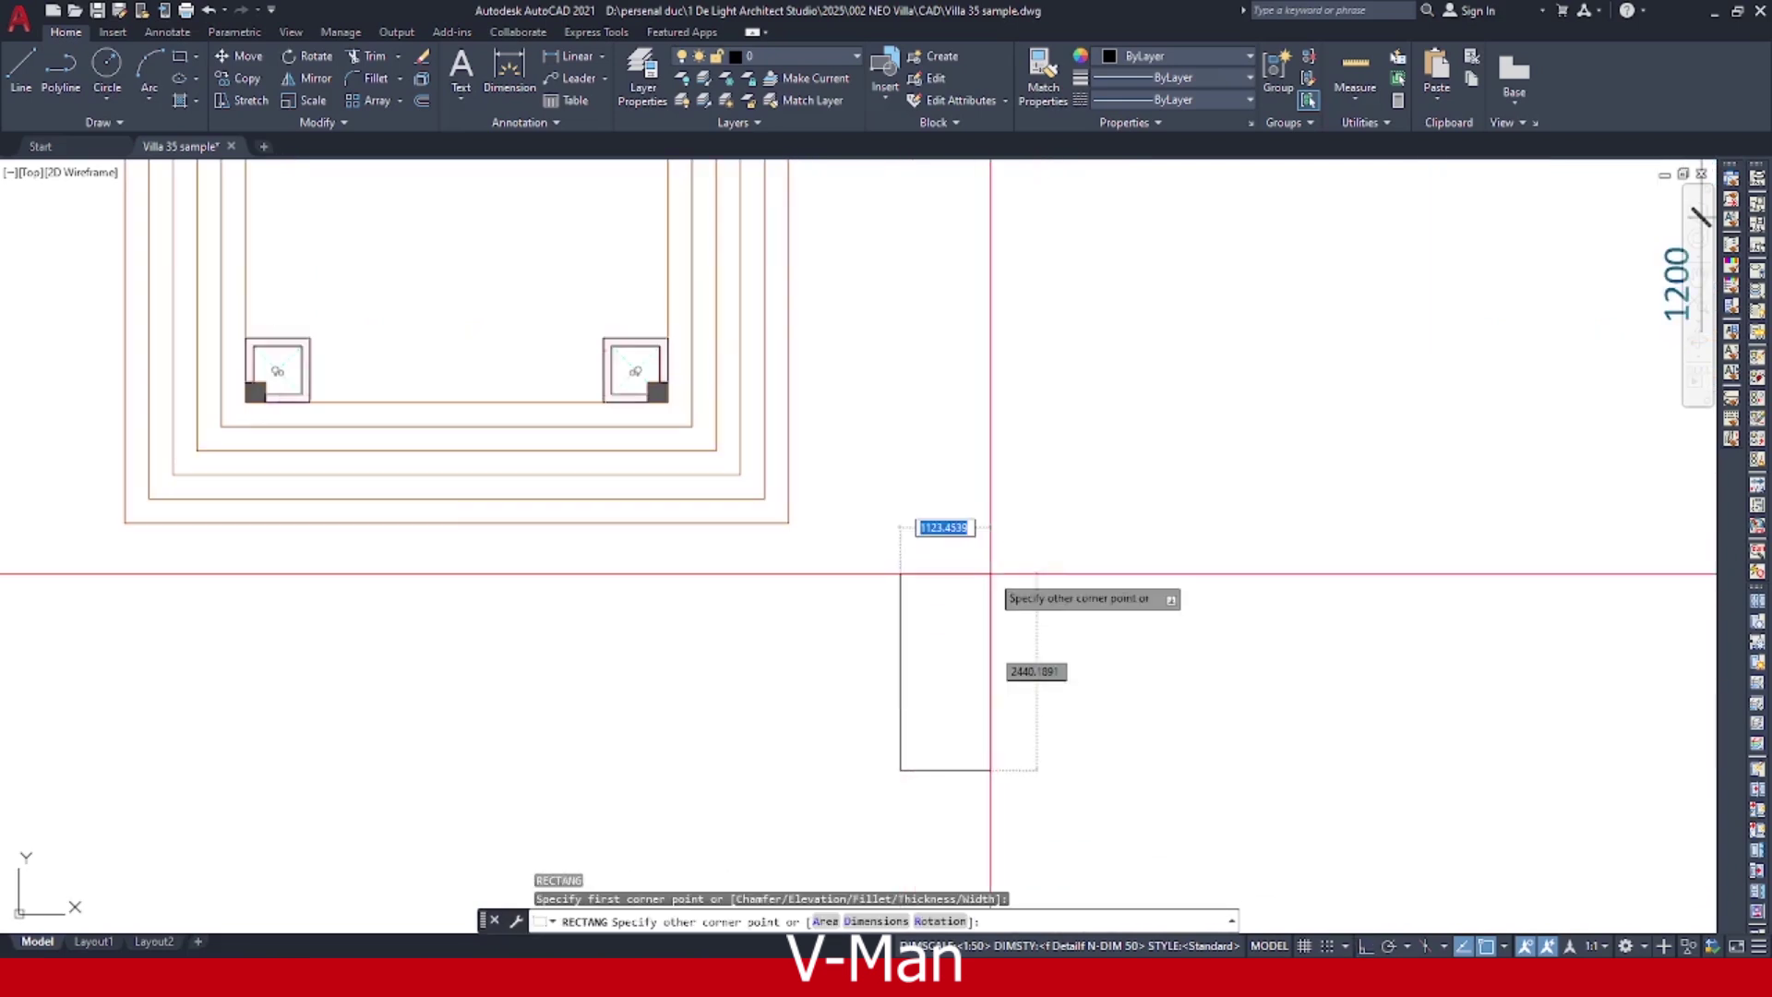
pyautogui.write('50.100')
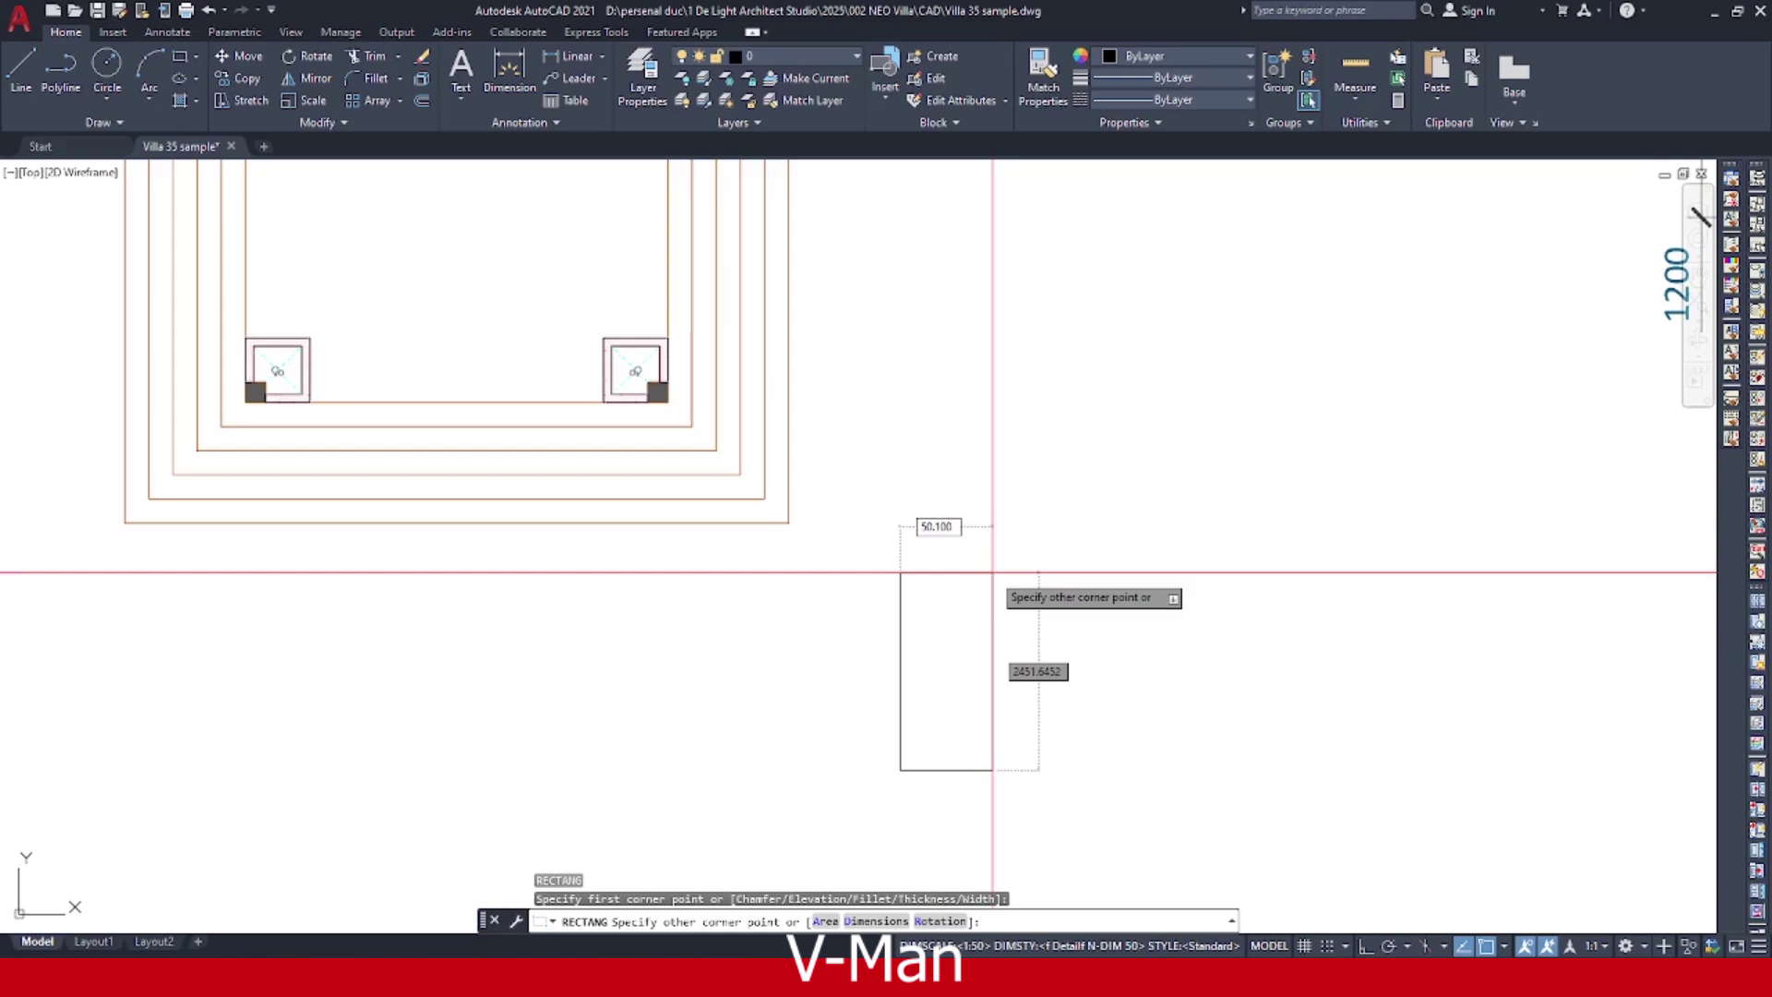
pyautogui.press('Return')
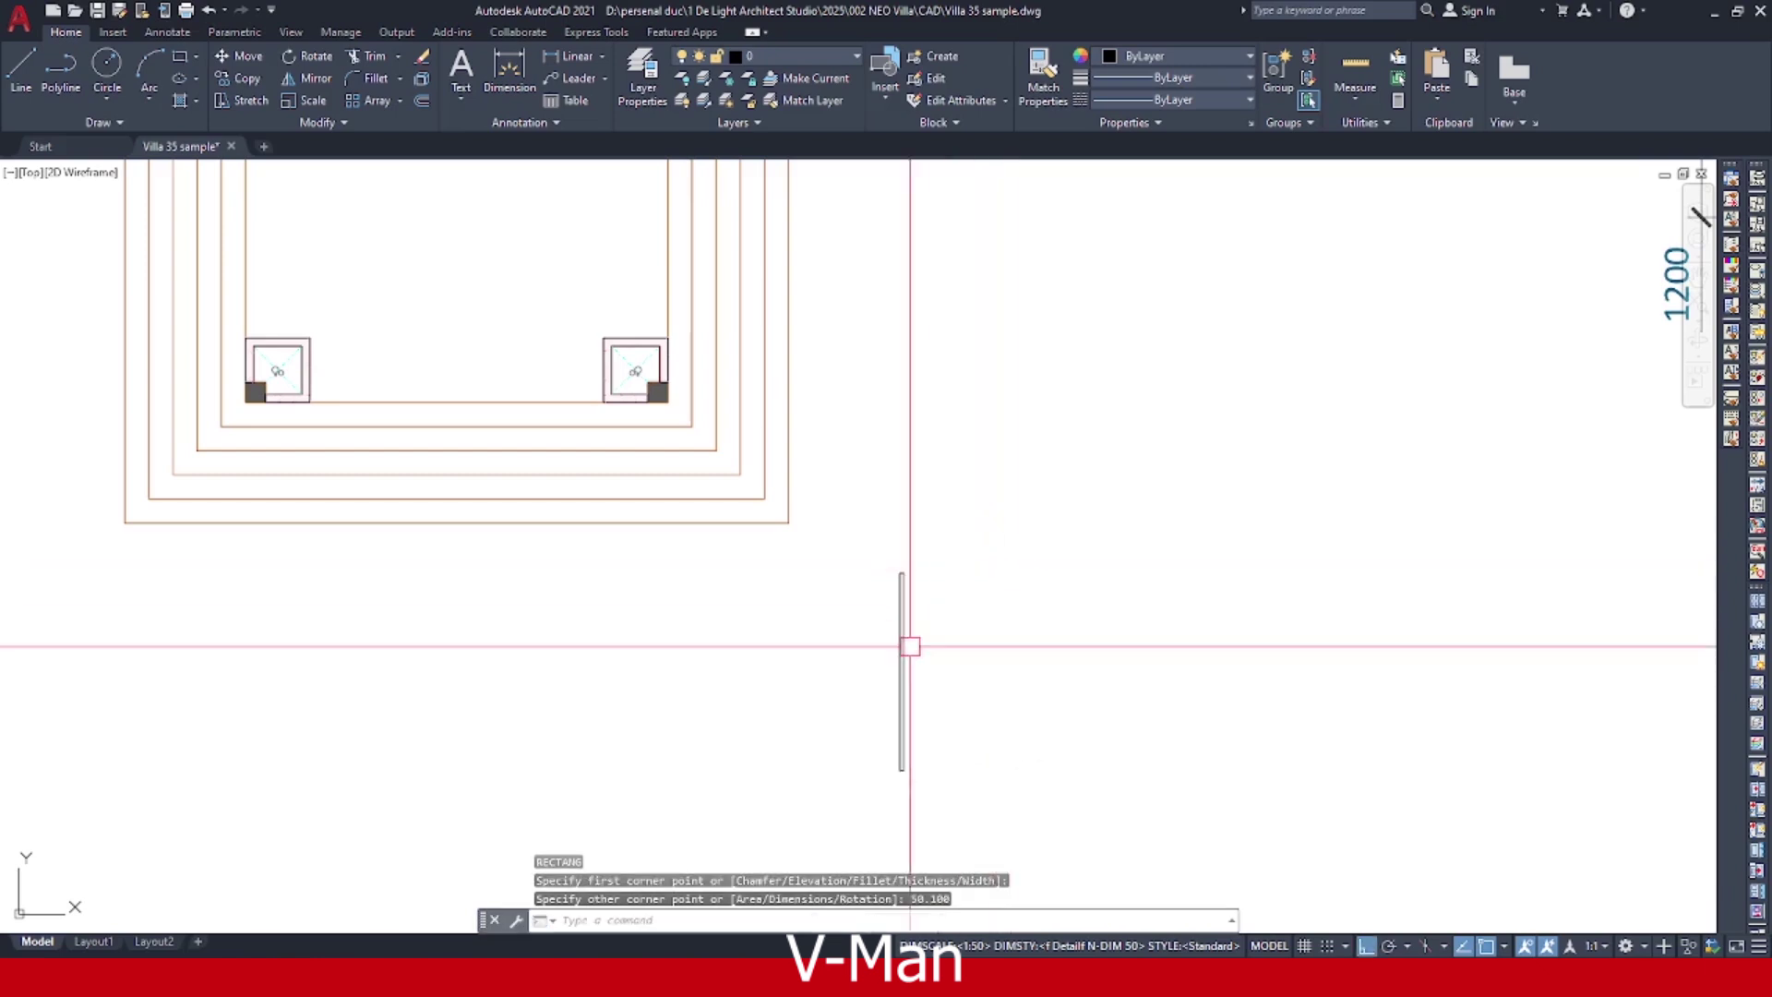
pyautogui.scroll(2, 881, 676)
pyautogui.press('Escape')
pyautogui.click(980, 565)
pyautogui.click(864, 704)
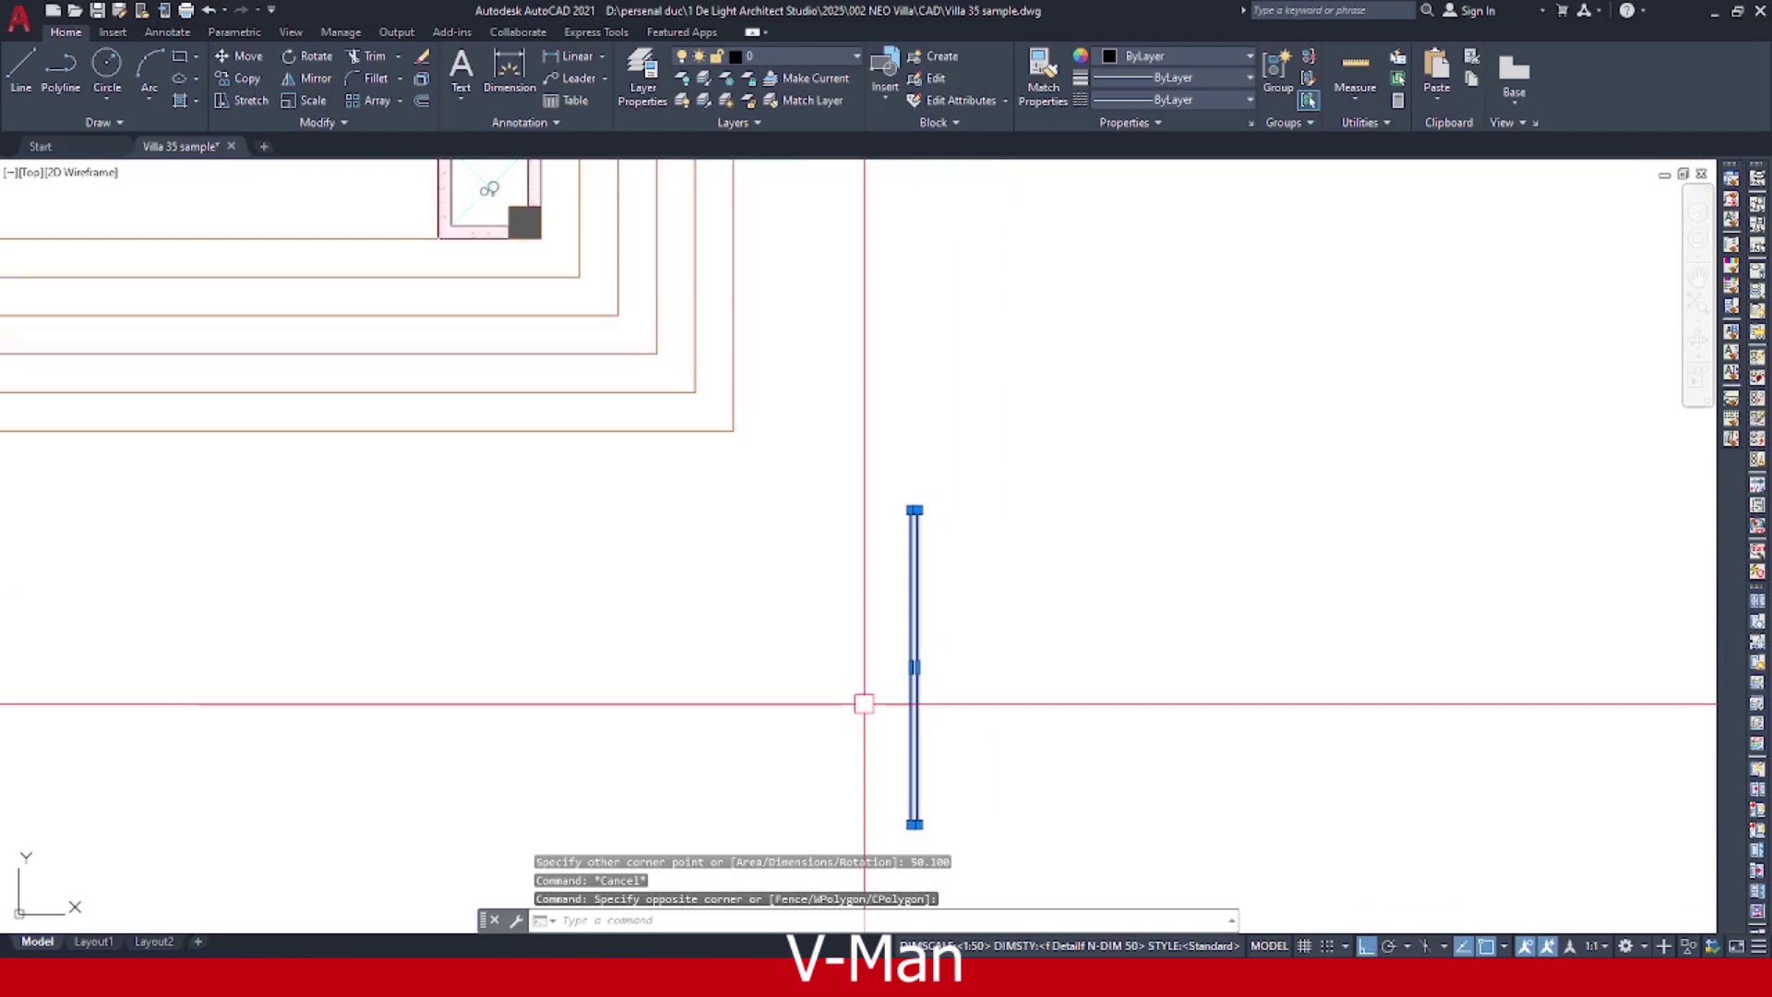
pyautogui.press('Delete')
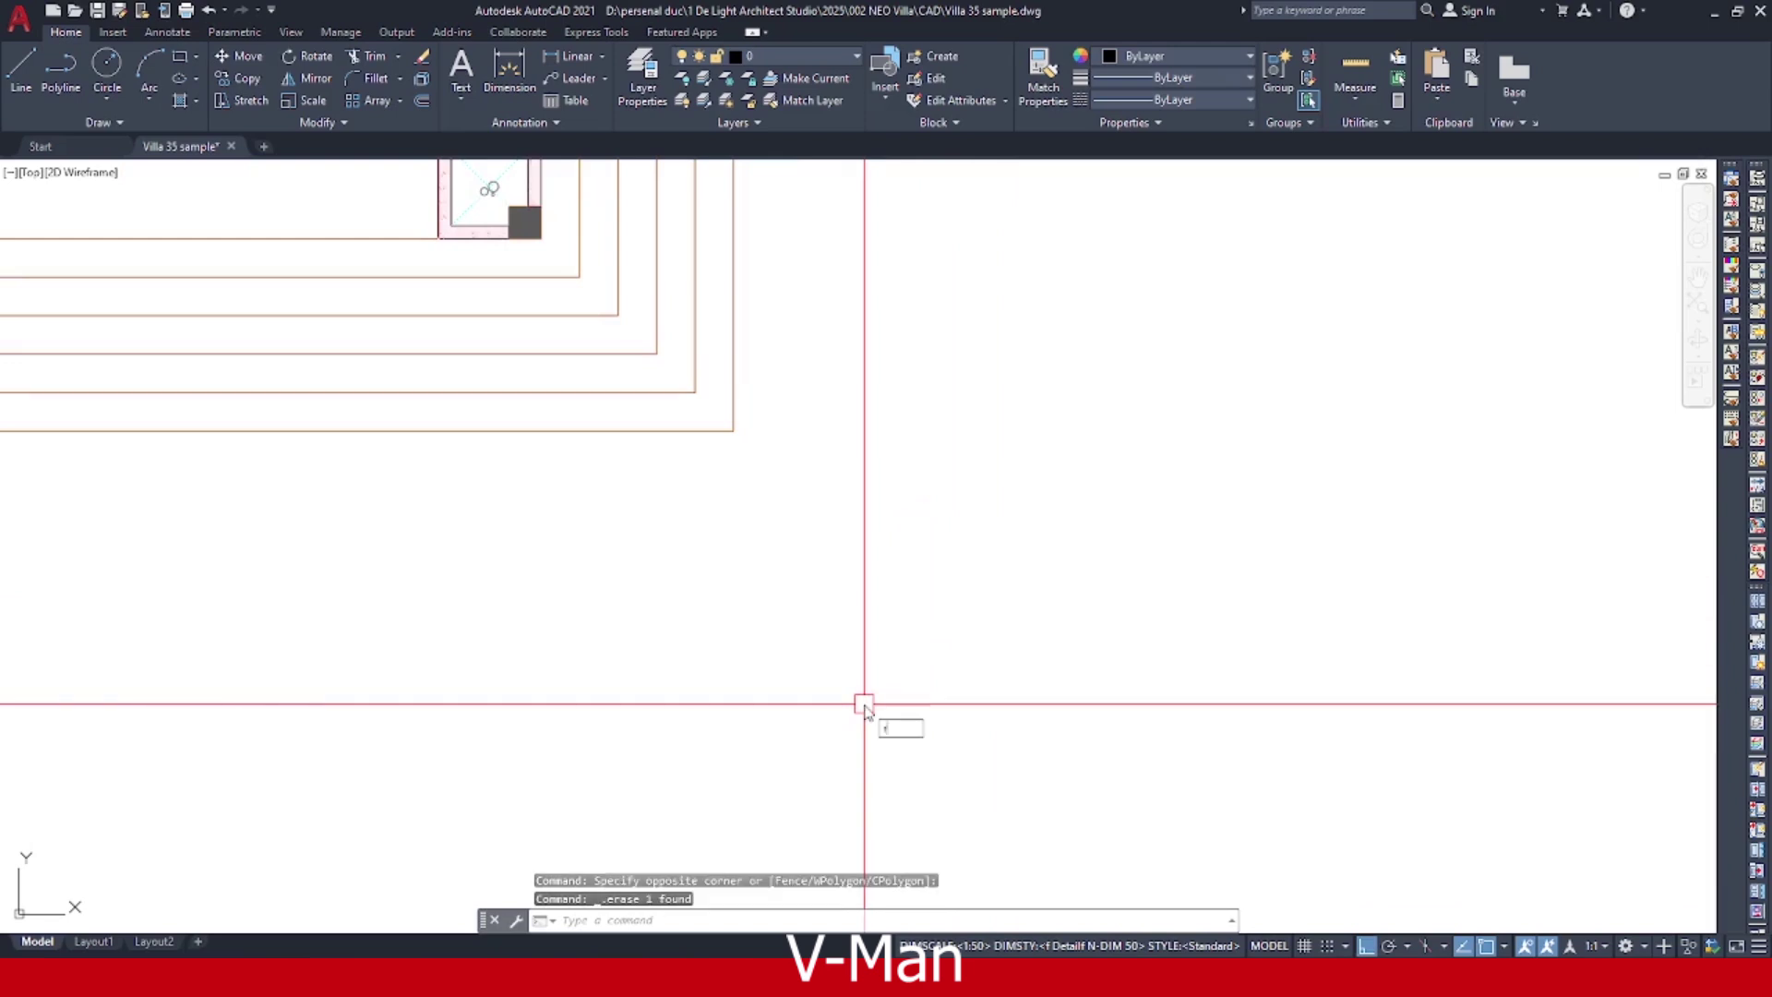
# Draw a rectangle 50 wide and 100 high in the empty area beside the entrance steps.
pyautogui.write('rec')
pyautogui.press('Return')
pyautogui.click(842, 739)
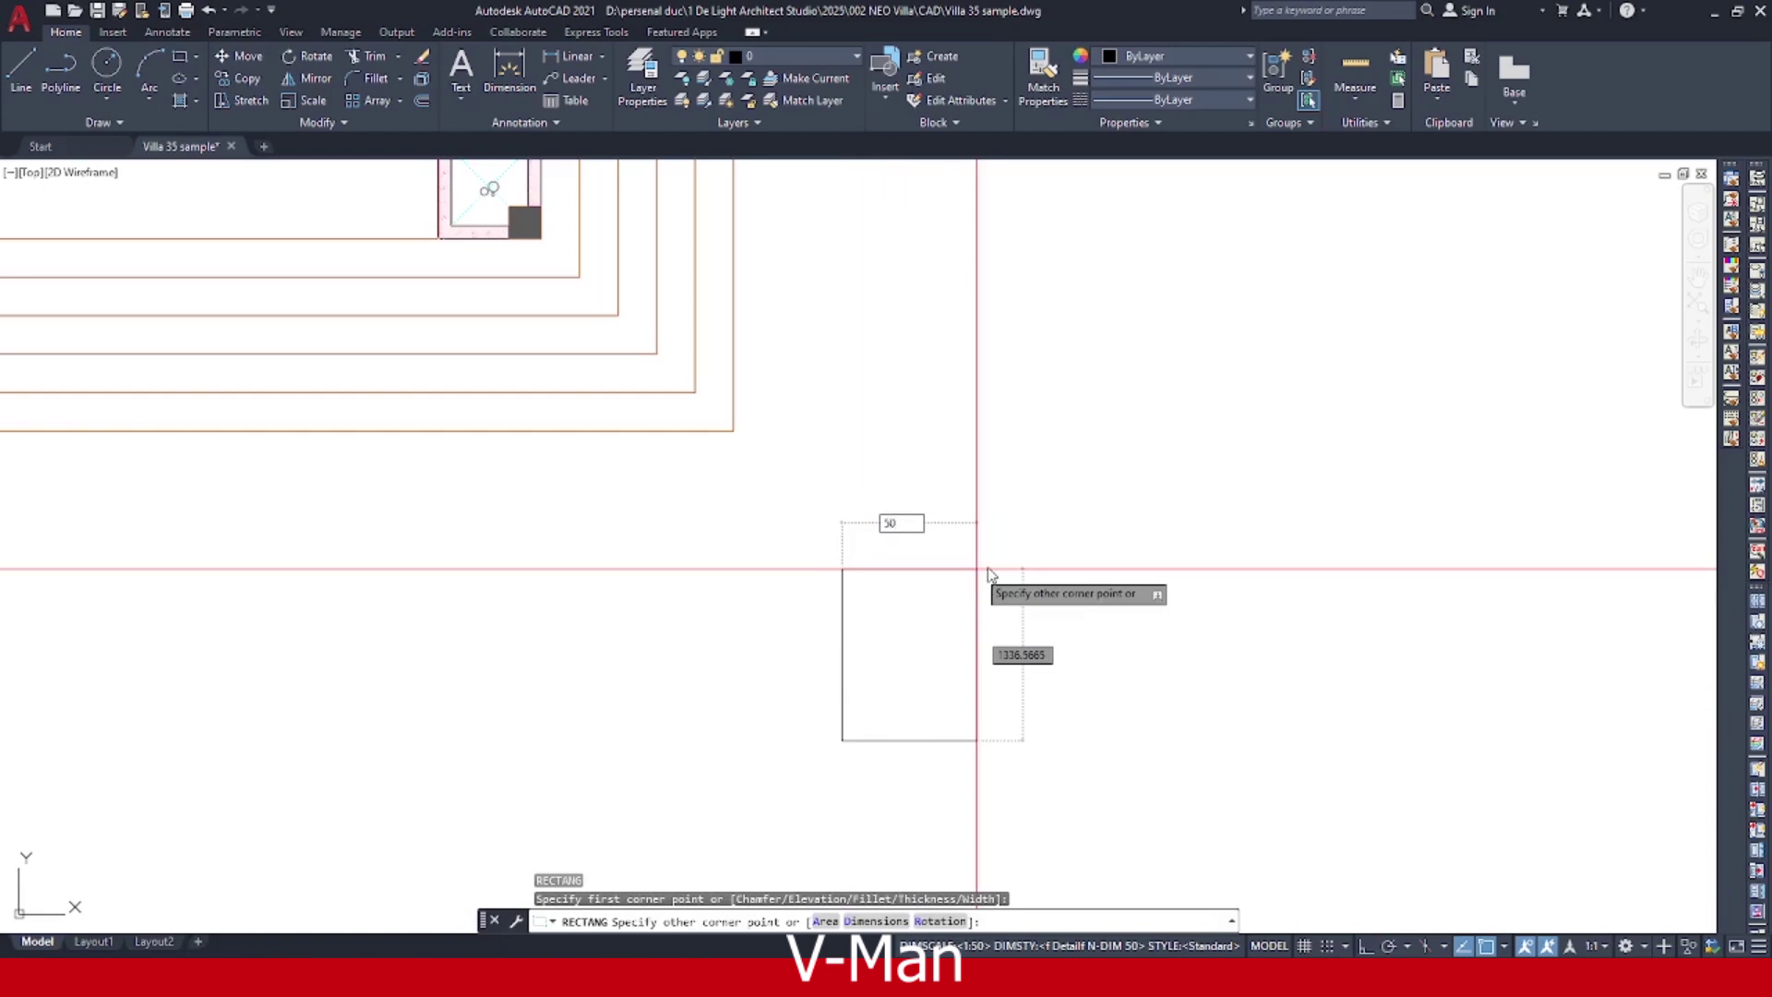
pyautogui.write('50')
pyautogui.press('Tab')
pyautogui.write('100')
pyautogui.press('Return')
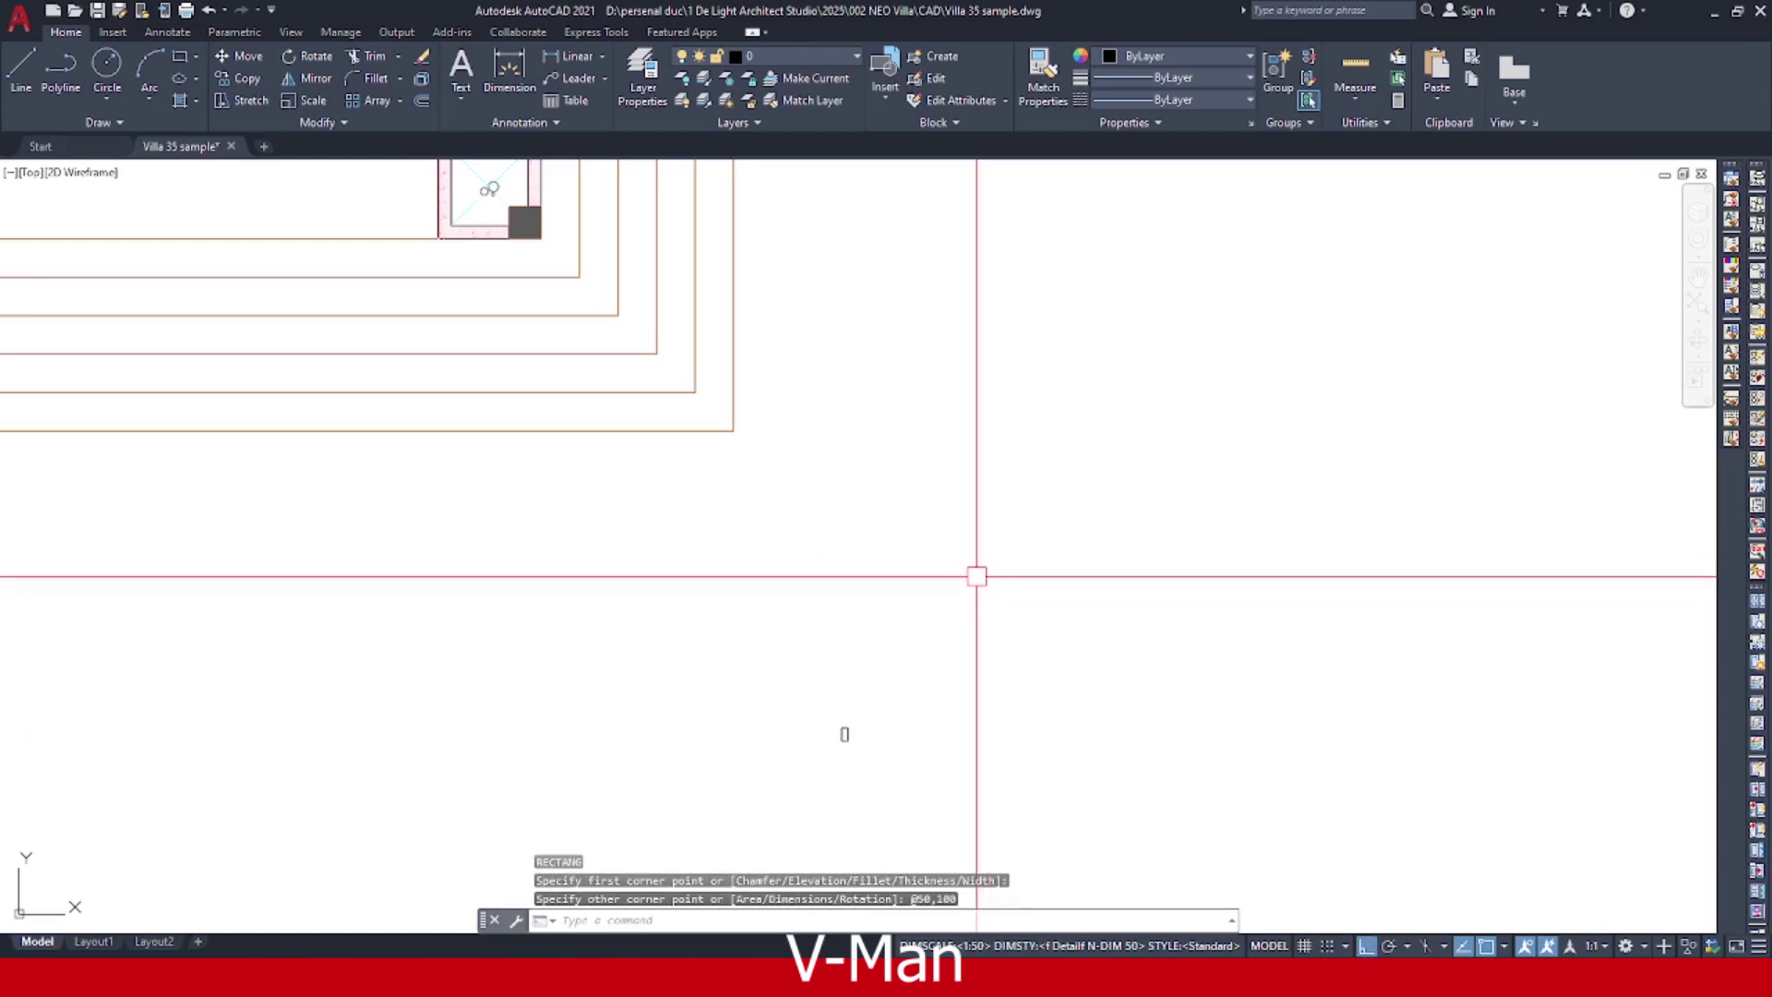
pyautogui.scroll(5, 847, 740)
pyautogui.moveTo(981, 497); pyautogui.dragTo(897, 622, button='middle')
pyautogui.scroll(2, 1012, 463)
pyautogui.moveTo(1012, 462); pyautogui.dragTo(863, 542, button='middle')
pyautogui.press('Escape')
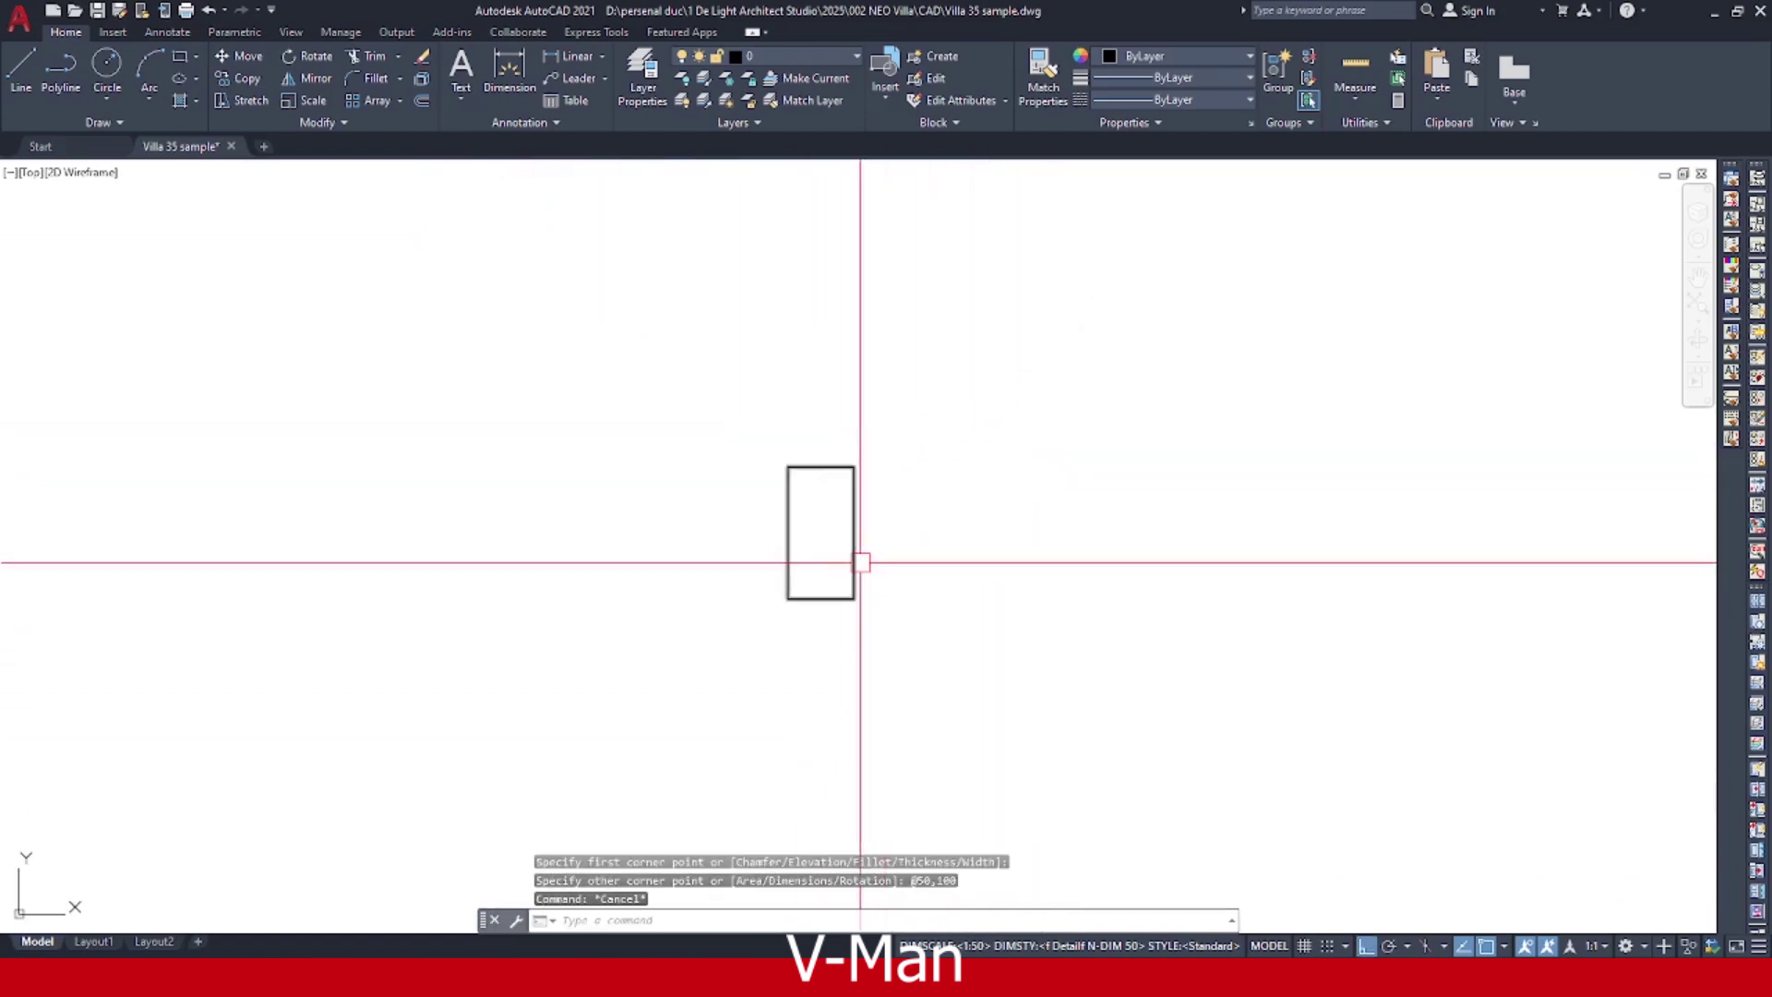
pyautogui.click(936, 443)
pyautogui.click(720, 676)
pyautogui.press('Escape')
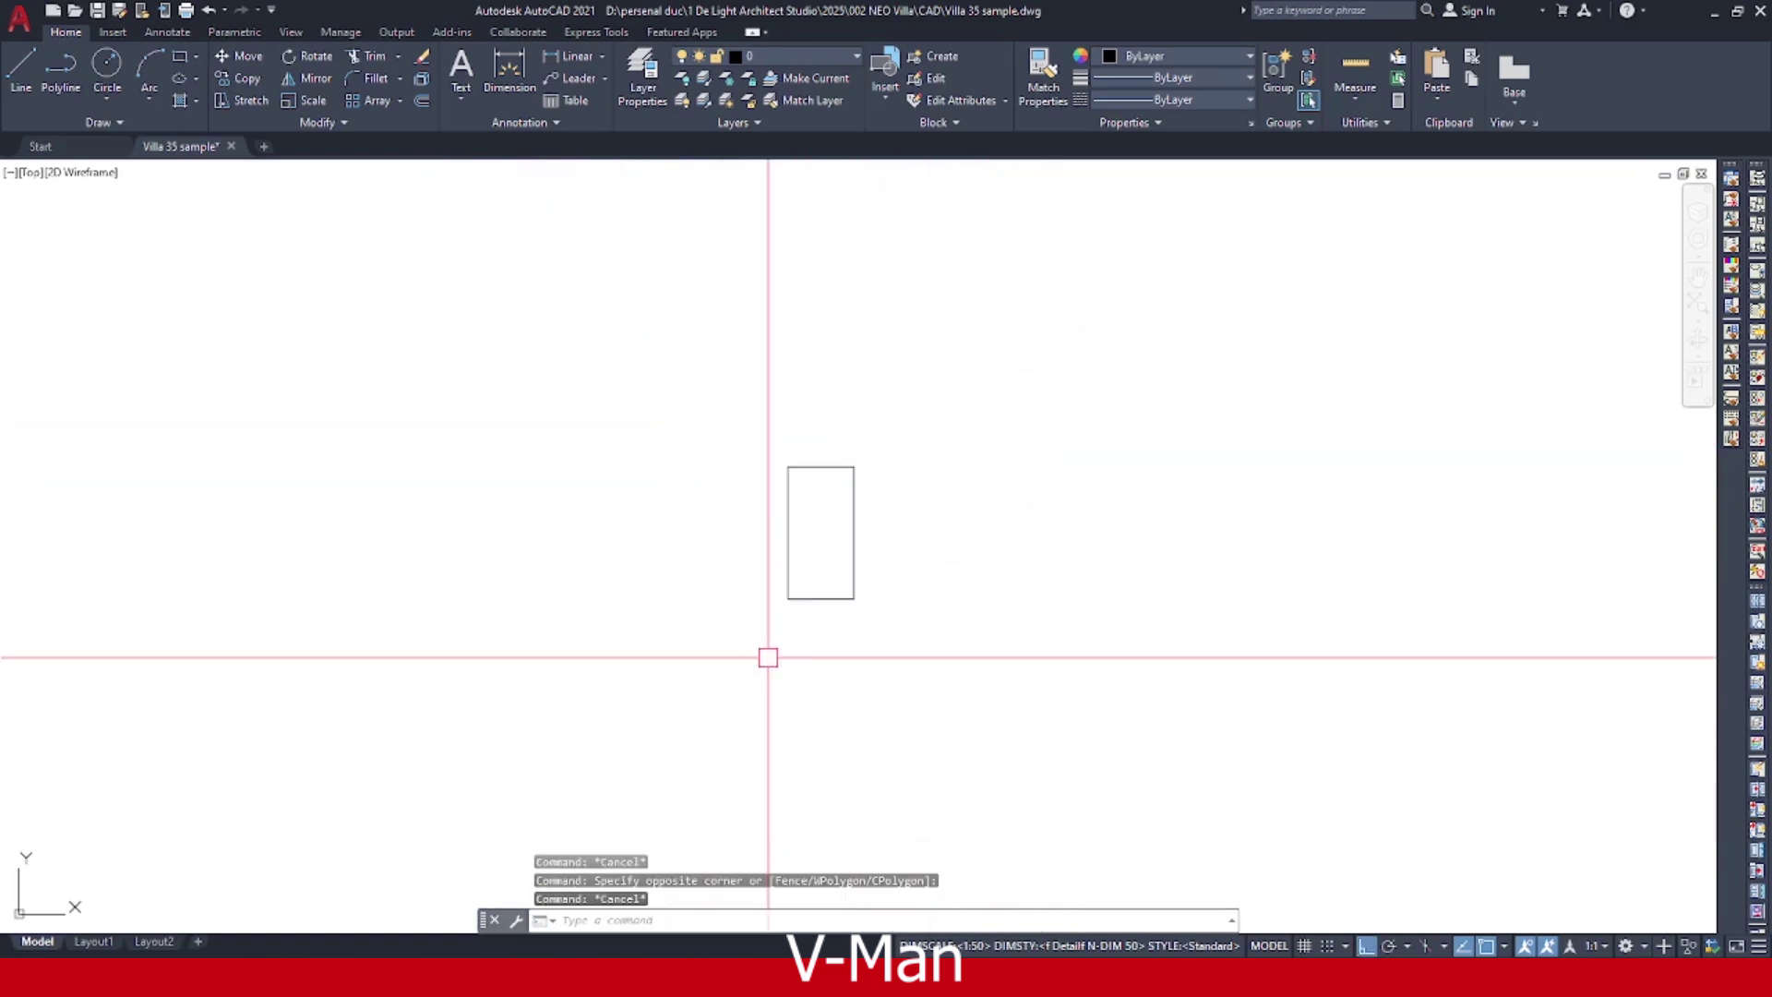
# Place a vertical construction line through the lower-right corner of the small rectangle.
pyautogui.write('xl')
pyautogui.press('Return')
pyautogui.click(853, 598)
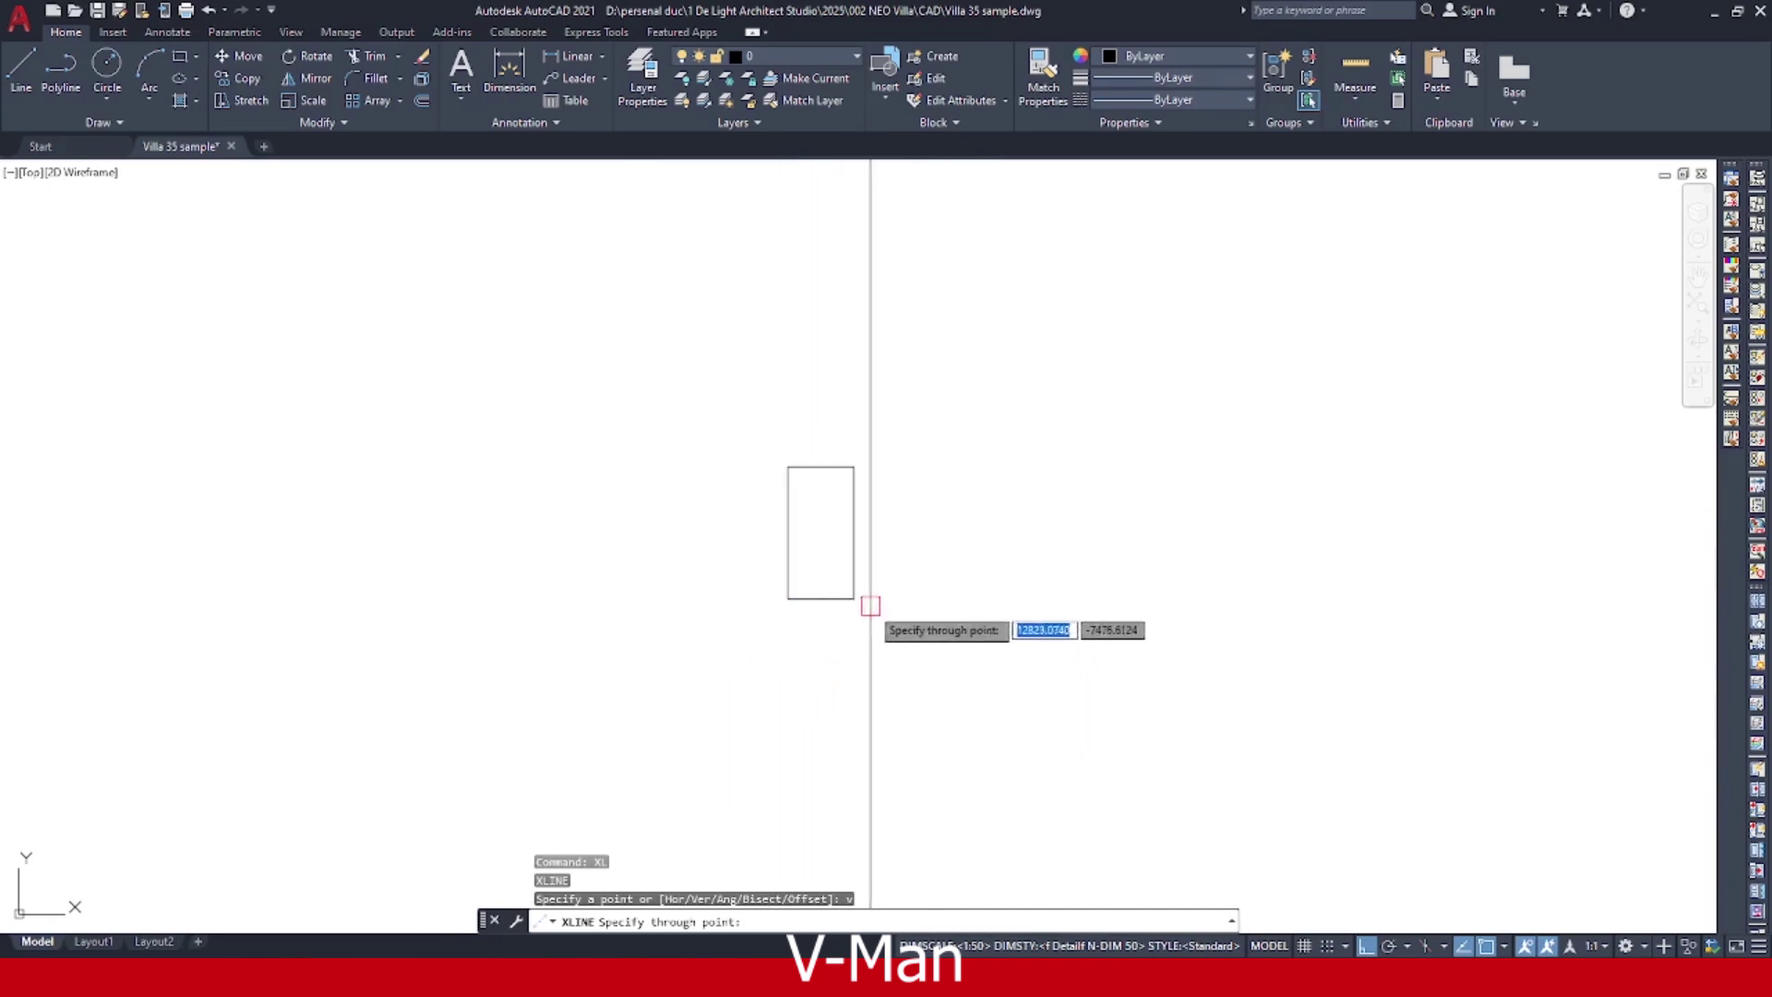
pyautogui.click(851, 593)
pyautogui.press('Escape')
pyautogui.click(712, 395)
pyautogui.click(995, 666)
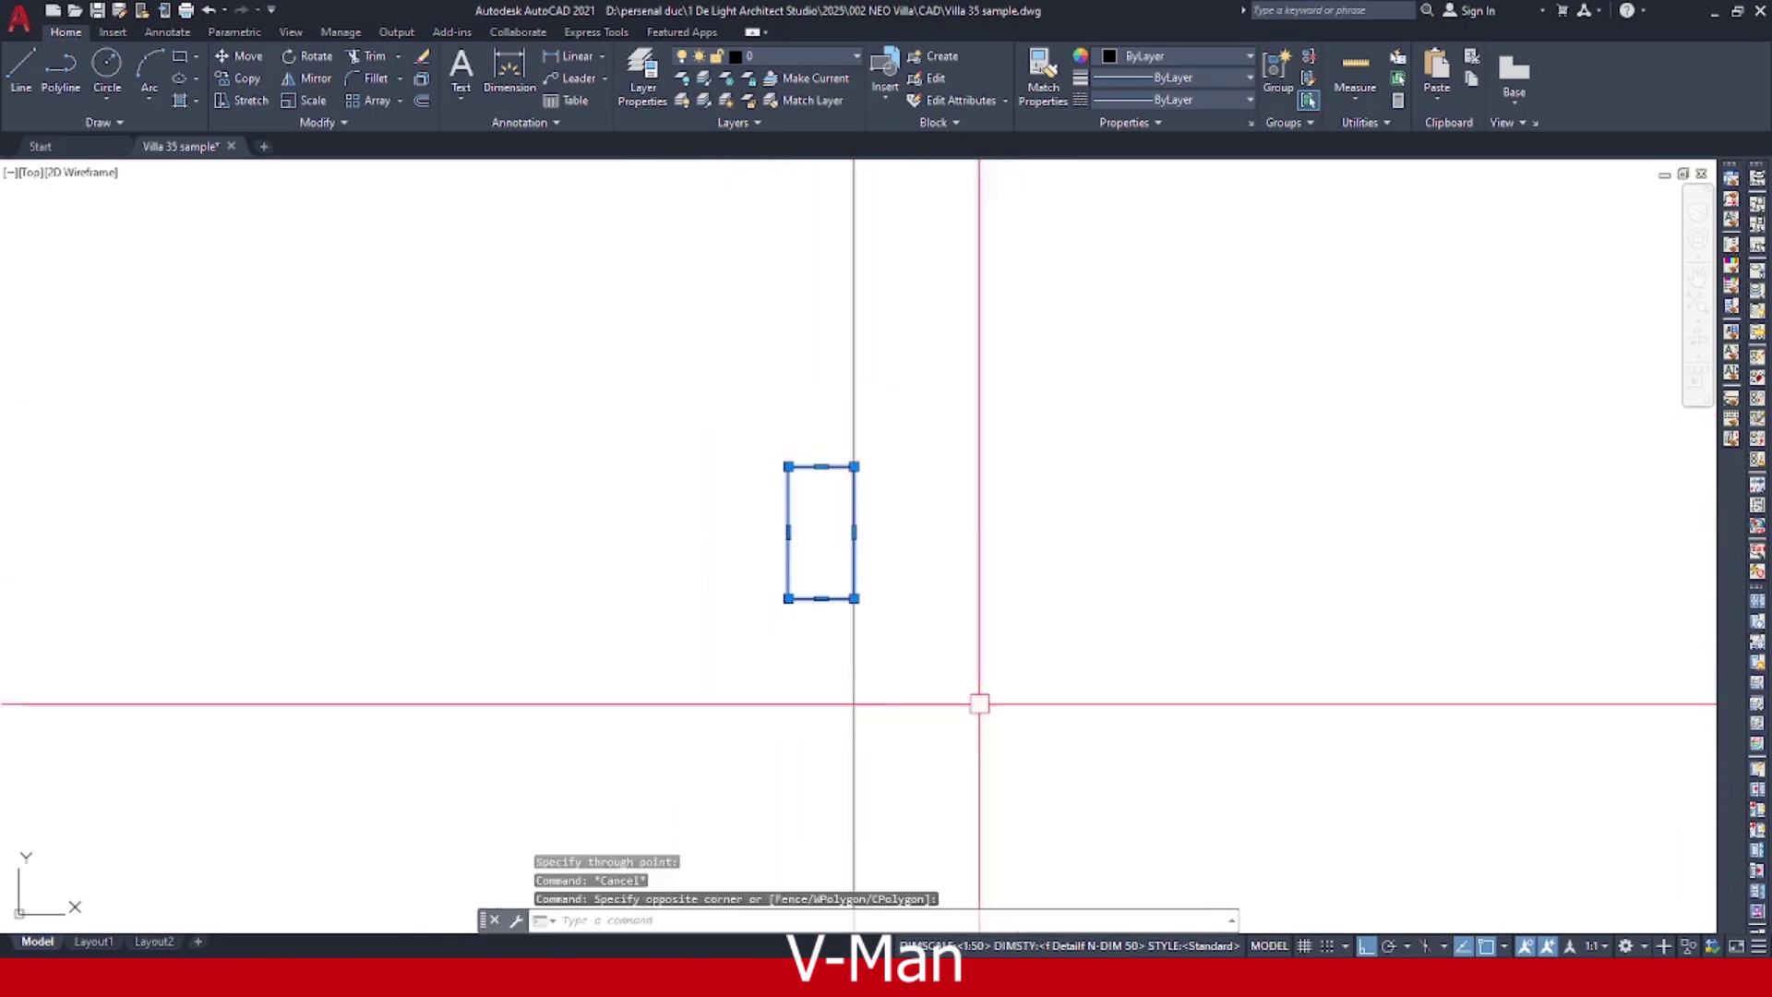
pyautogui.press('Escape')
# Copy the vertical construction line 1000 to the right of the rectangle's lower-right corner.
pyautogui.click(921, 637)
pyautogui.click(754, 732)
pyautogui.write('co')
pyautogui.press('Return')
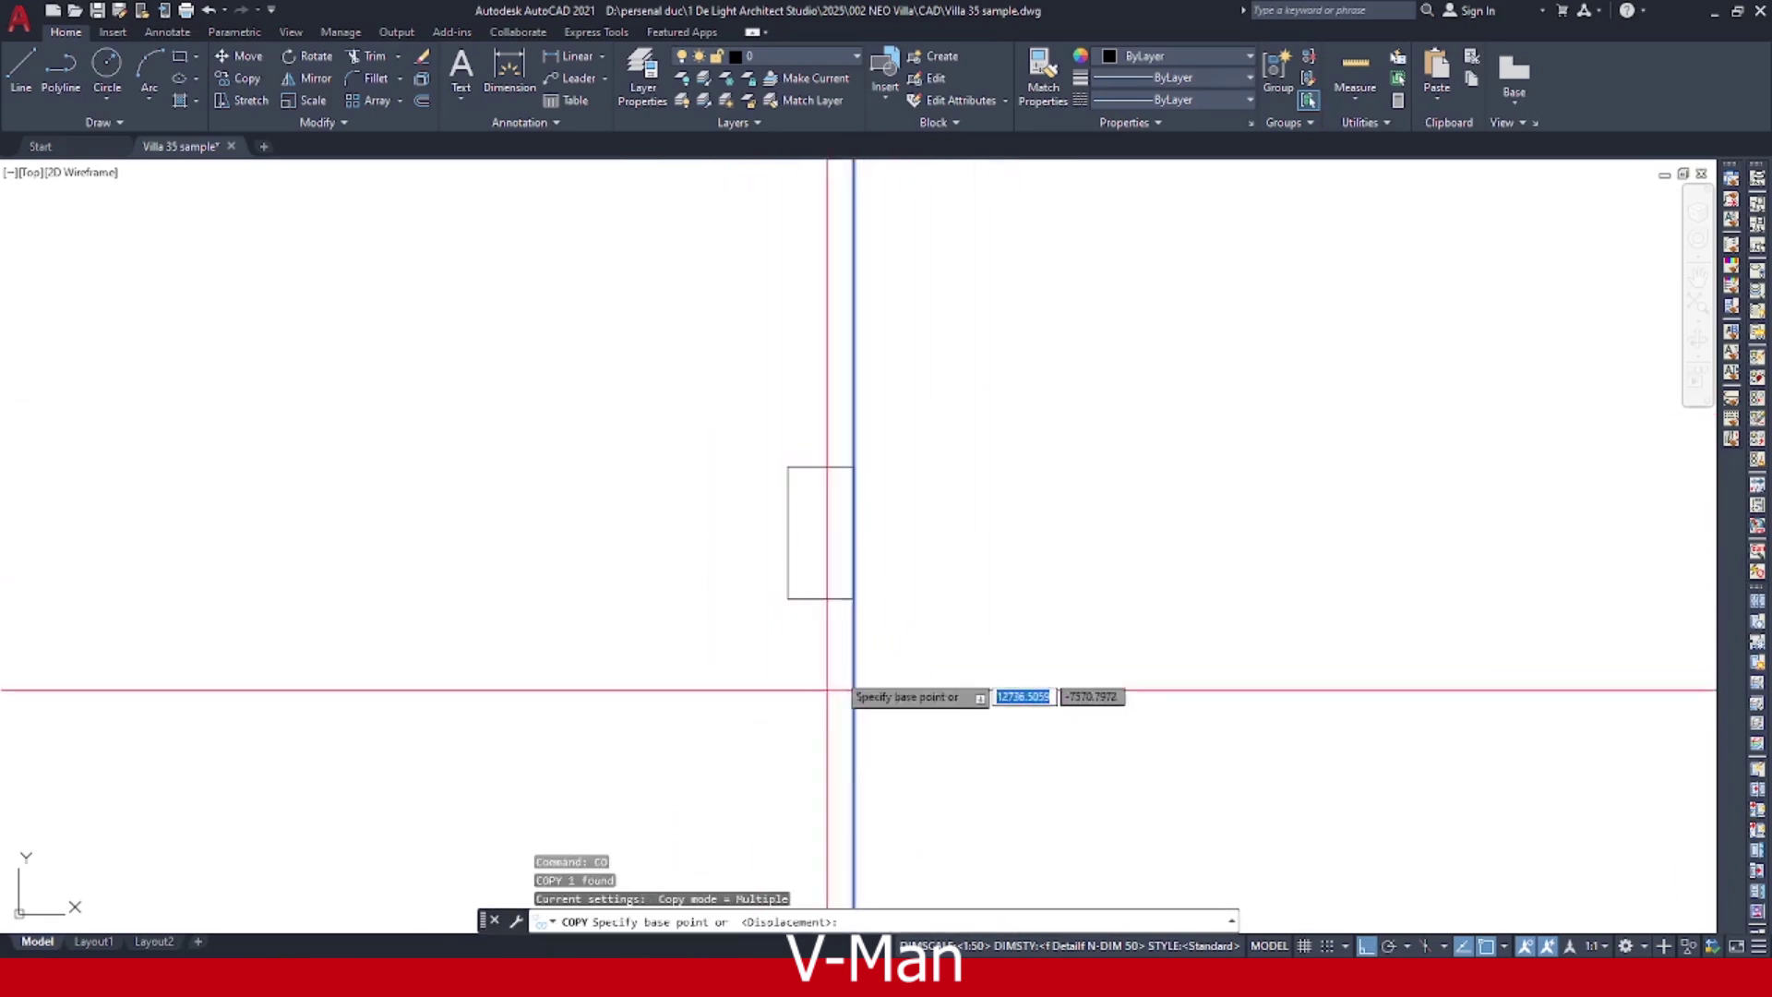
pyautogui.click(854, 598)
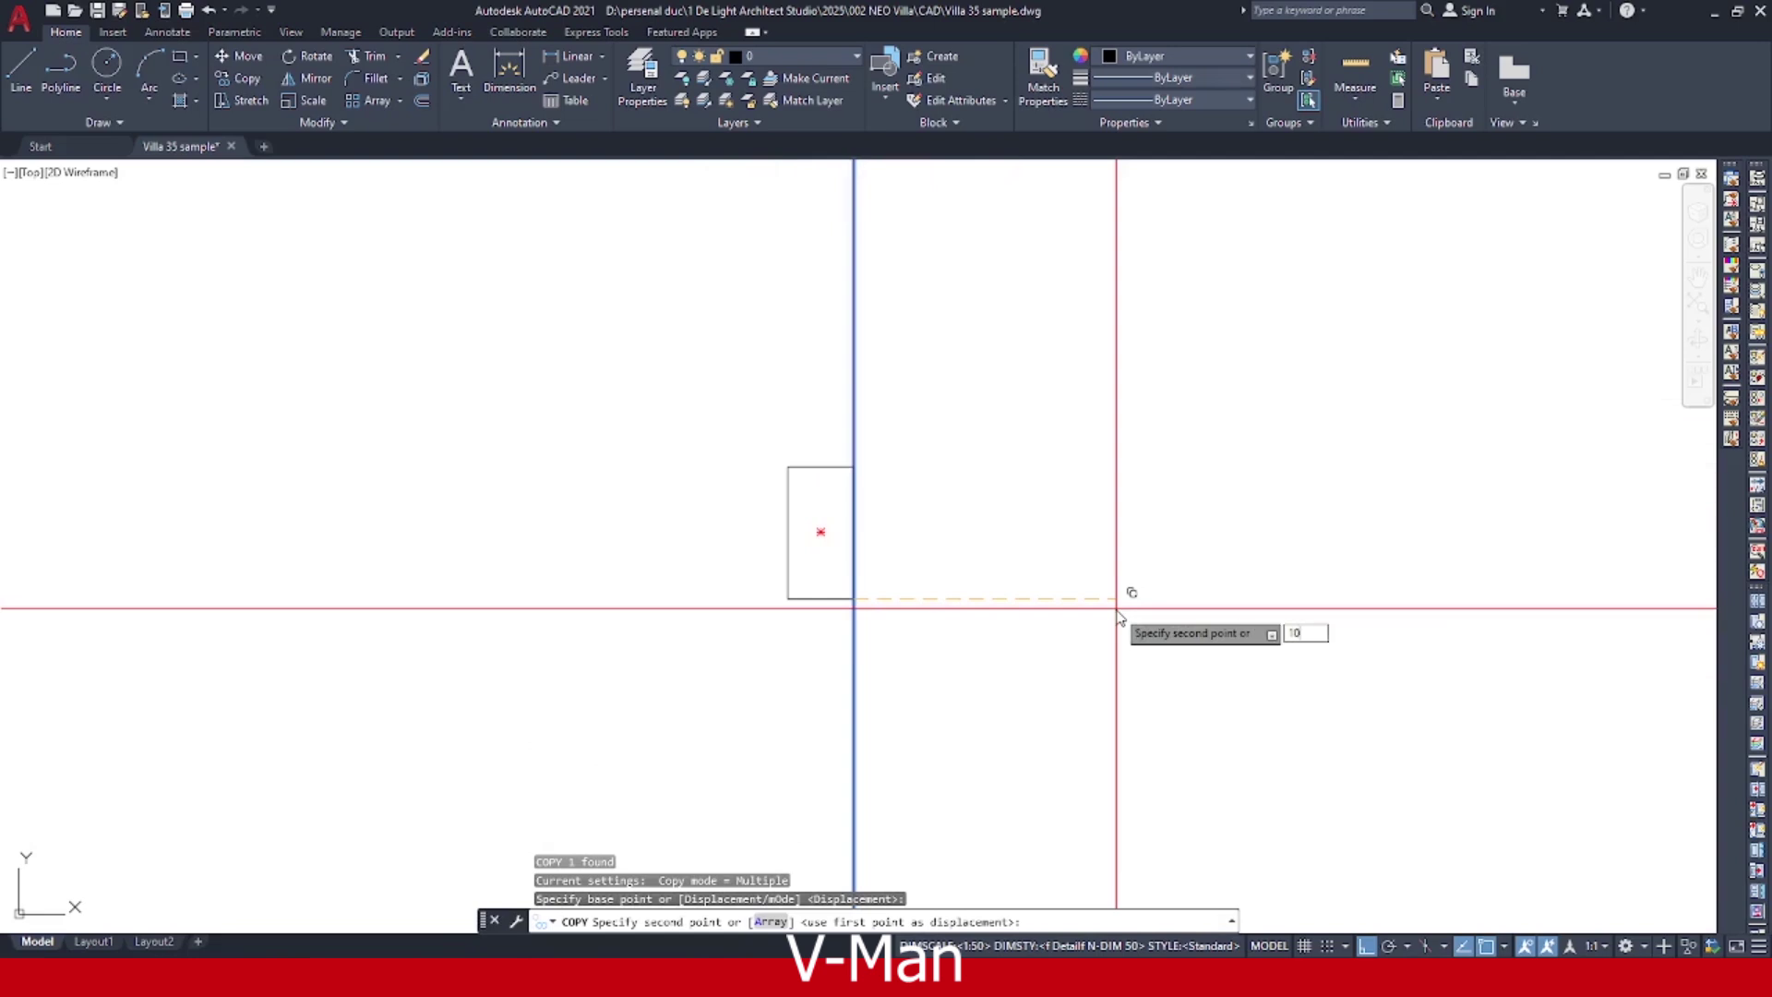
pyautogui.press('Return')
pyautogui.press('Return')
pyautogui.scroll(-4, 785, 598)
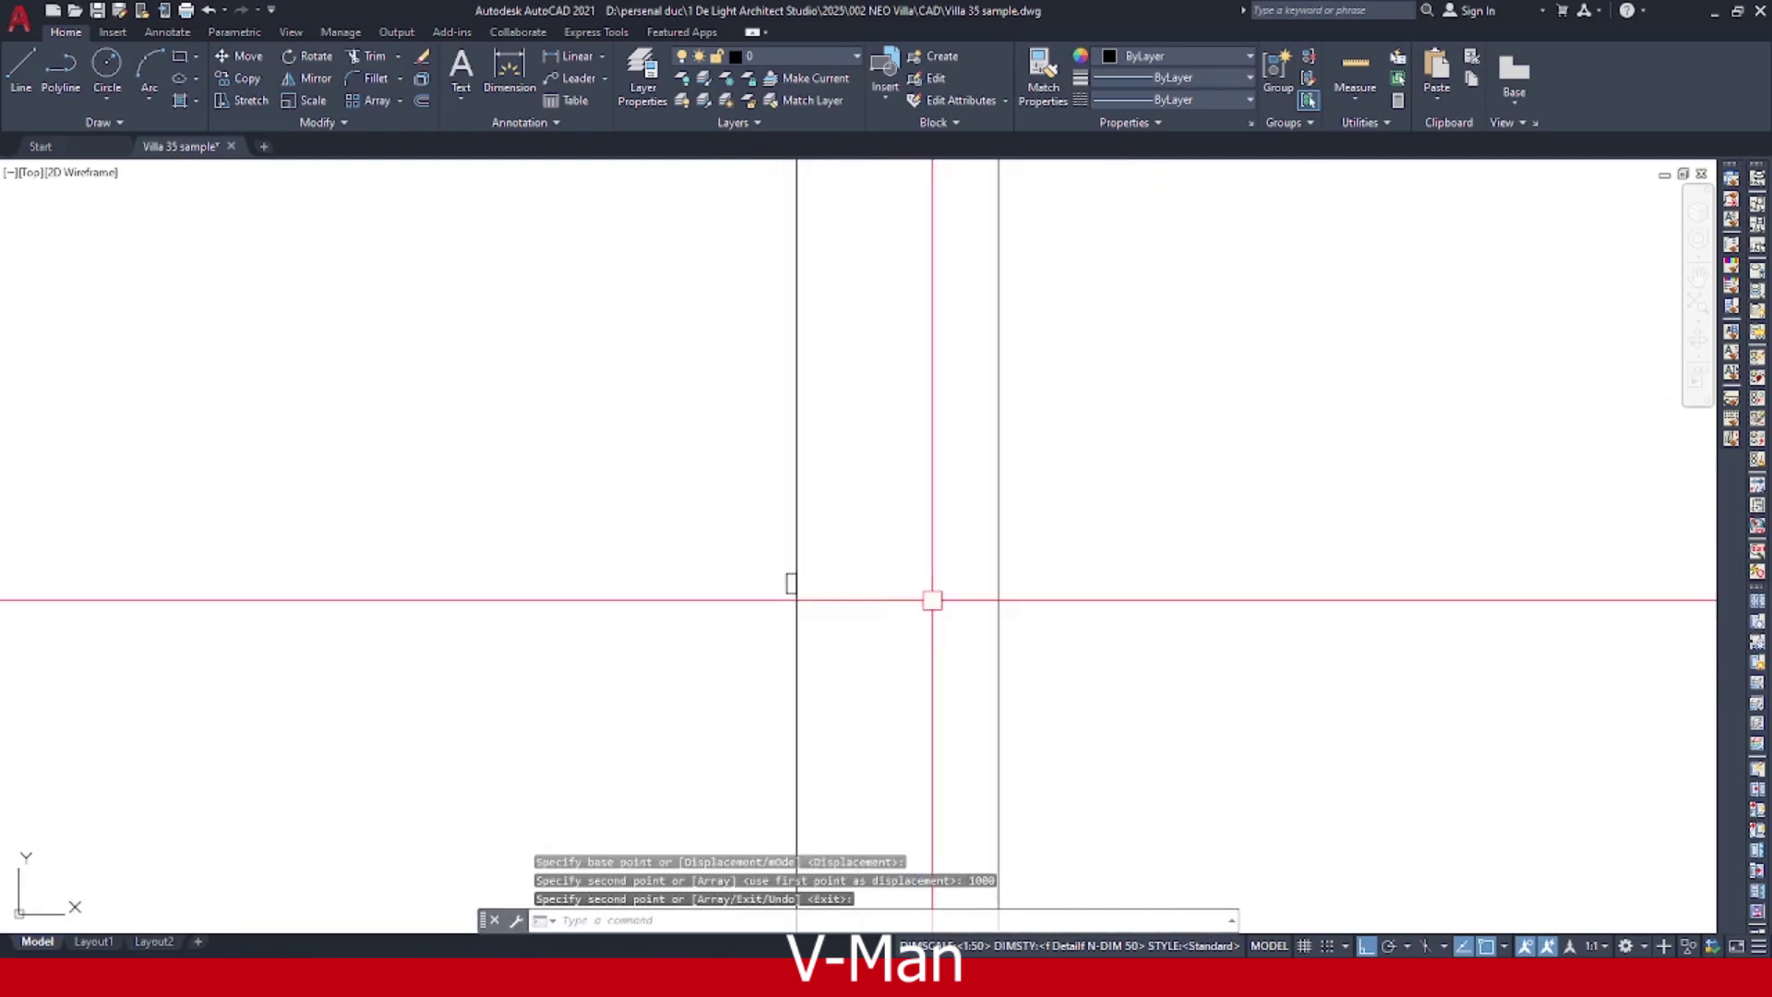
pyautogui.scroll(1, 937, 601)
pyautogui.moveTo(1021, 605); pyautogui.dragTo(988, 592, button='middle')
pyautogui.click(946, 528)
pyautogui.press('Escape')
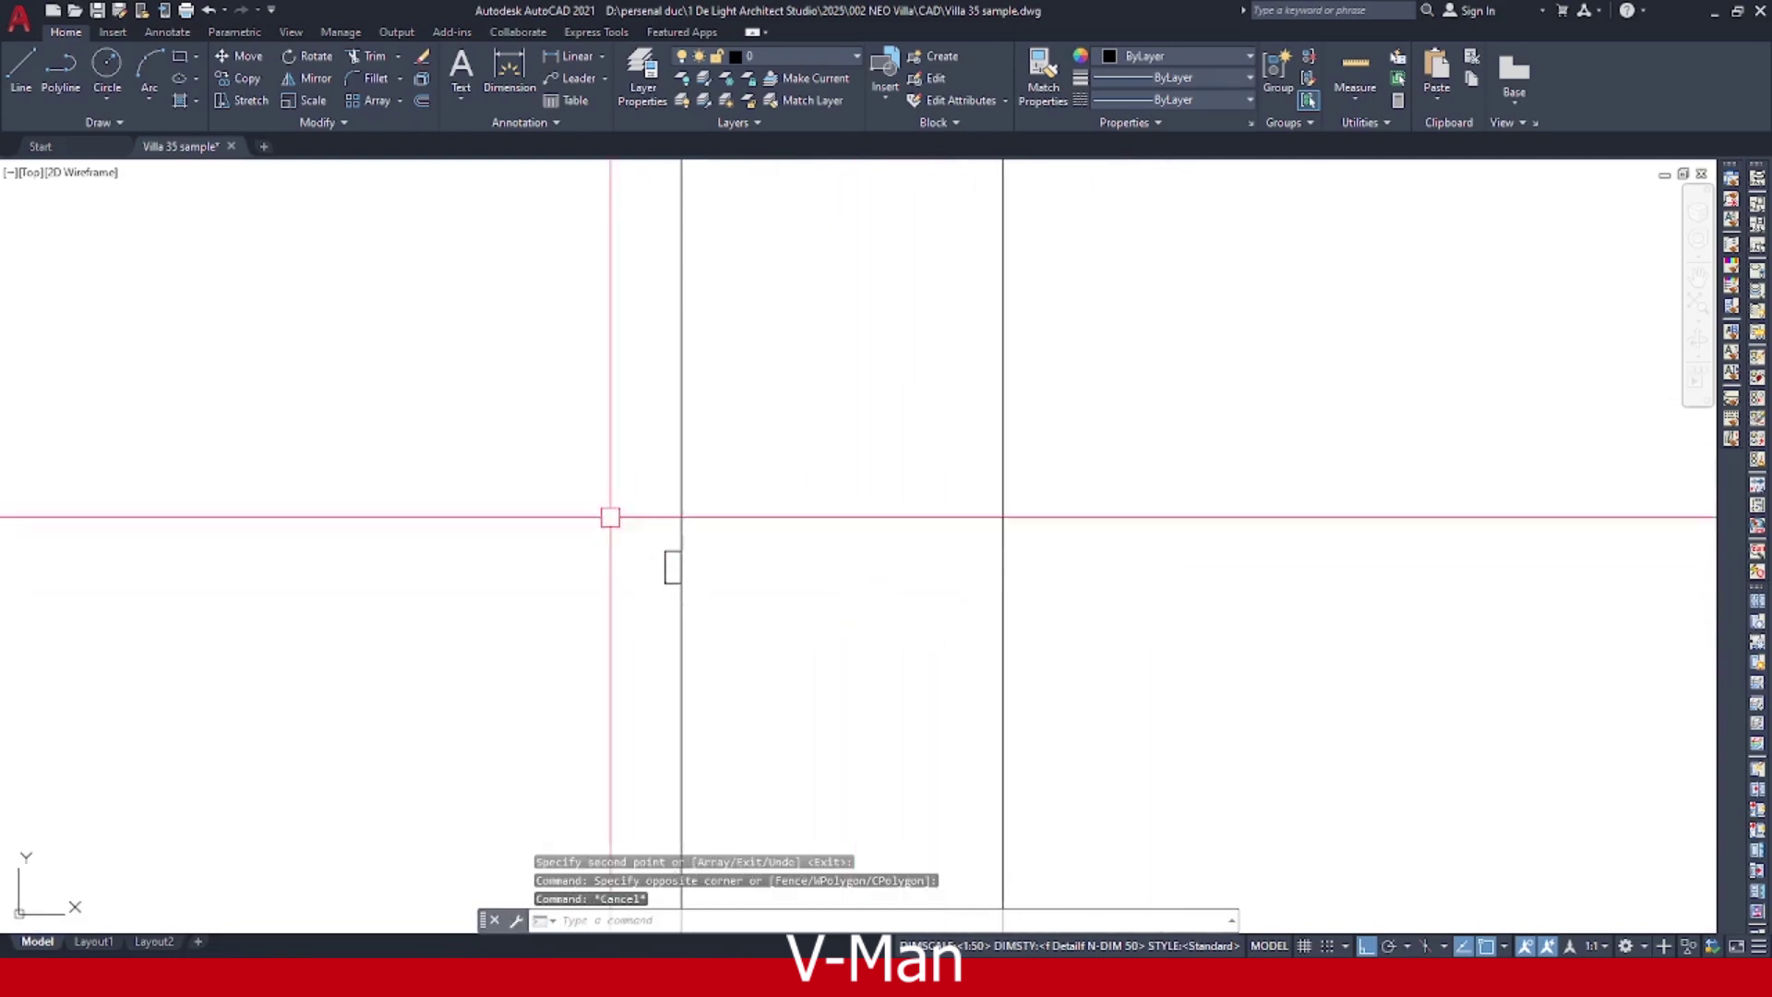
# Copy the small rectangle by its lower-left corner so that it sits against the far side of the second construction line.
pyautogui.click(610, 514)
pyautogui.click(804, 645)
pyautogui.write('co')
pyautogui.press('Return')
pyautogui.scroll(3, 666, 581)
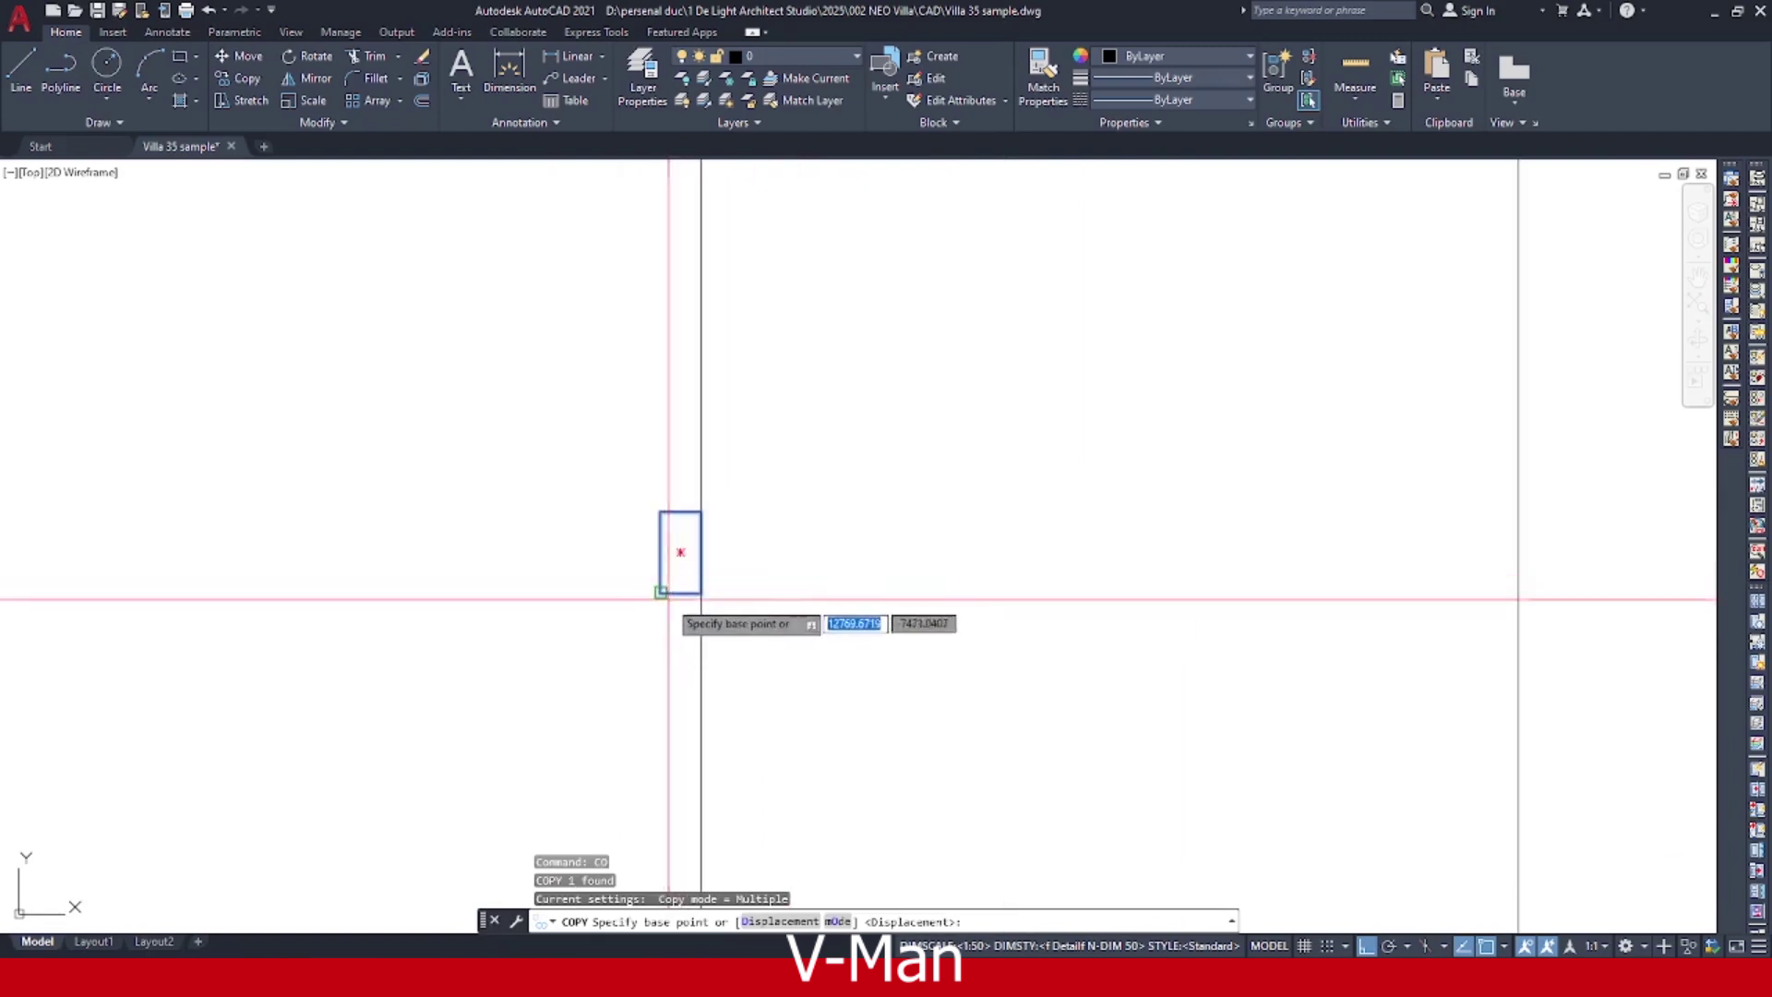
pyautogui.click(660, 593)
pyautogui.moveTo(1281, 626); pyautogui.dragTo(1212, 631, button='middle')
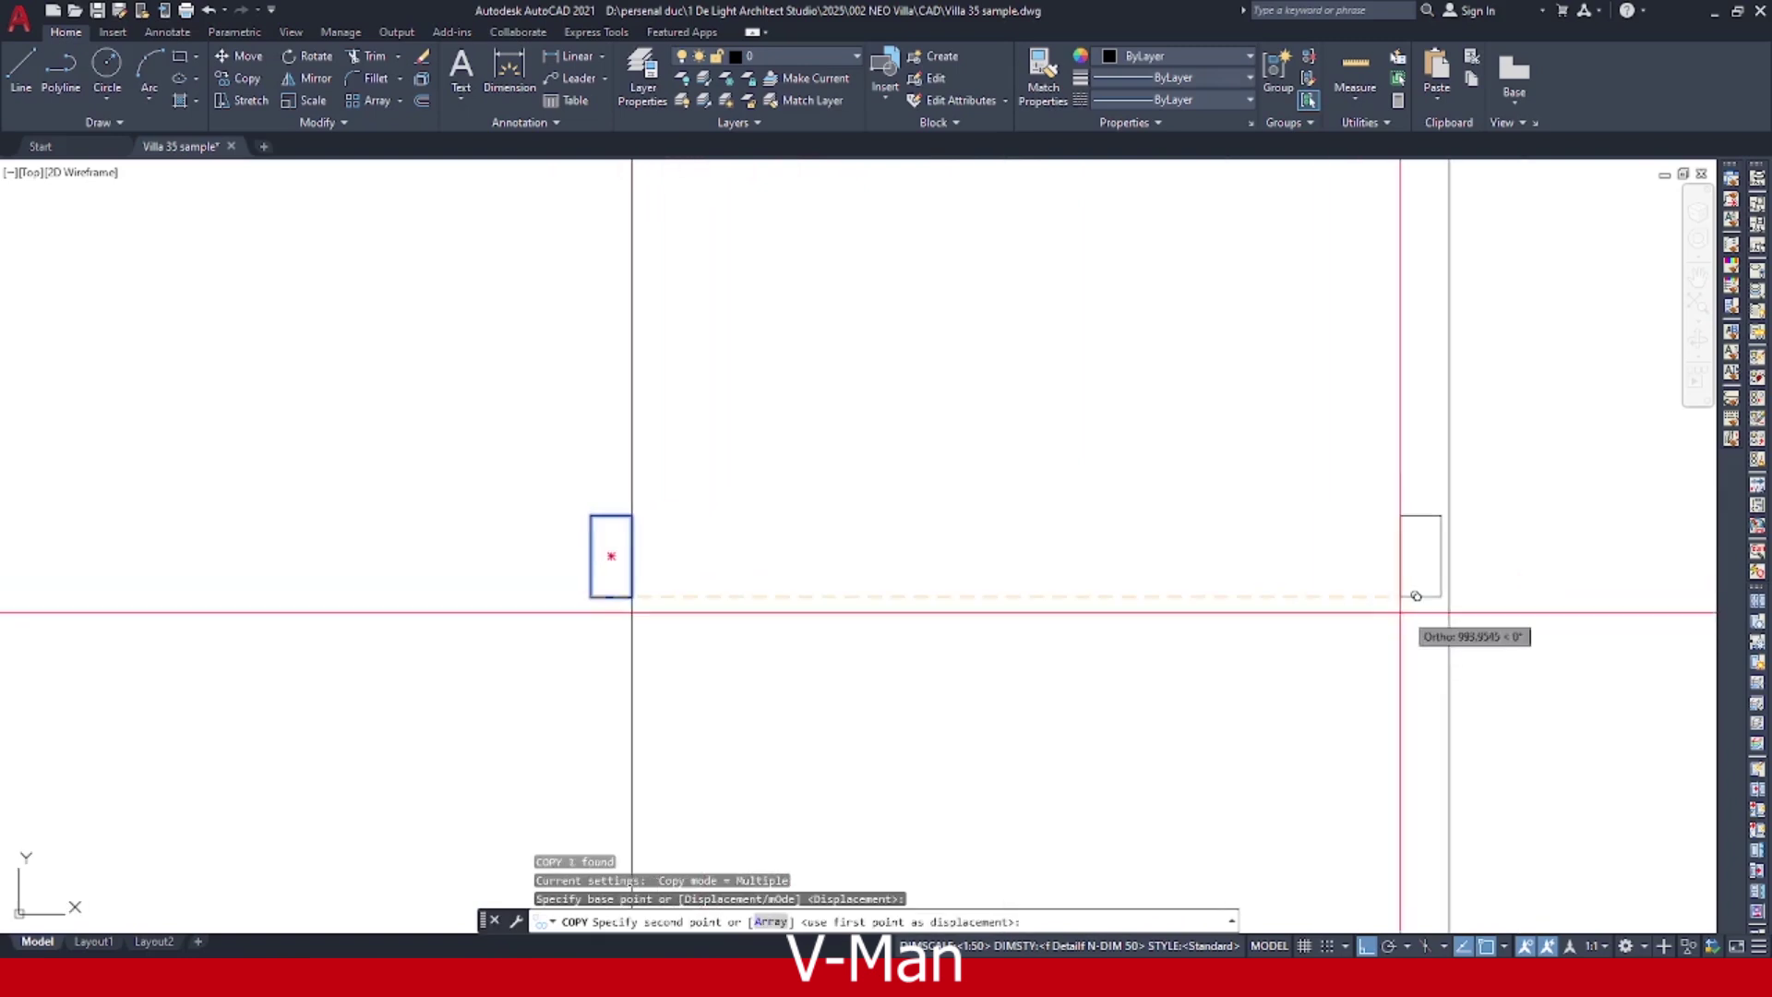
pyautogui.click(1450, 595)
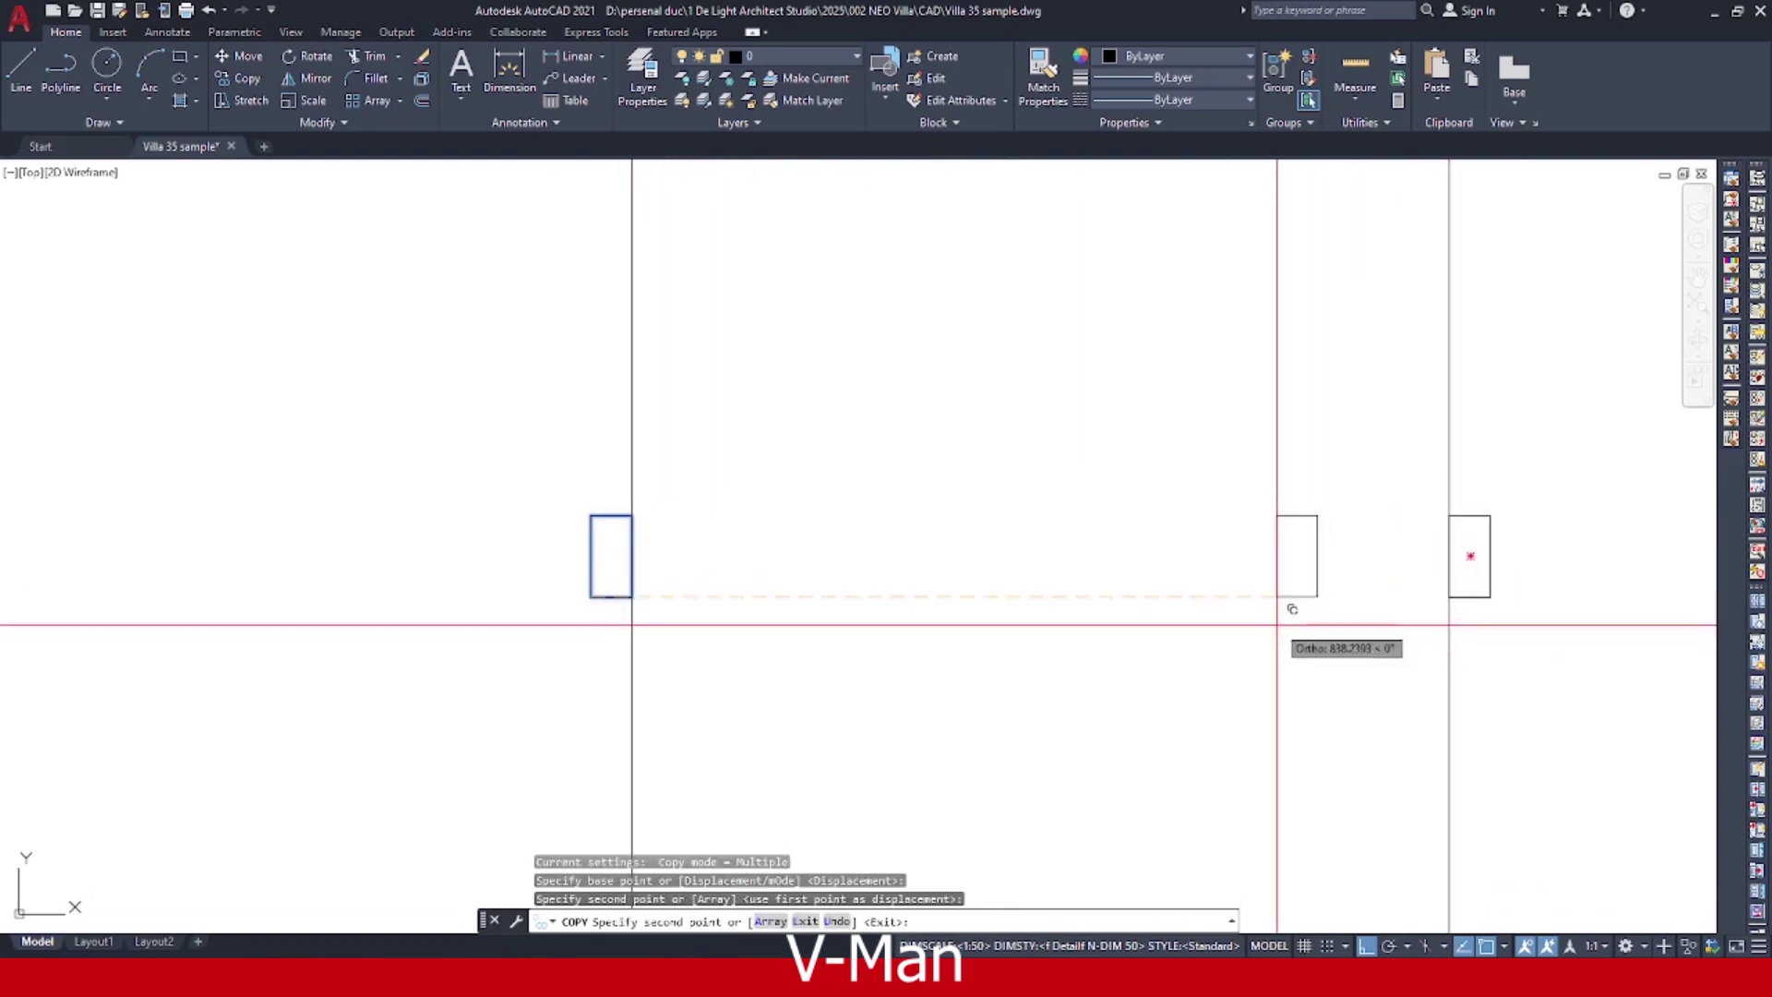
# Start a polyline at the midpoint of the left rectangle's bottom edge and run its first segment 30 straight up.
pyautogui.press('Escape')
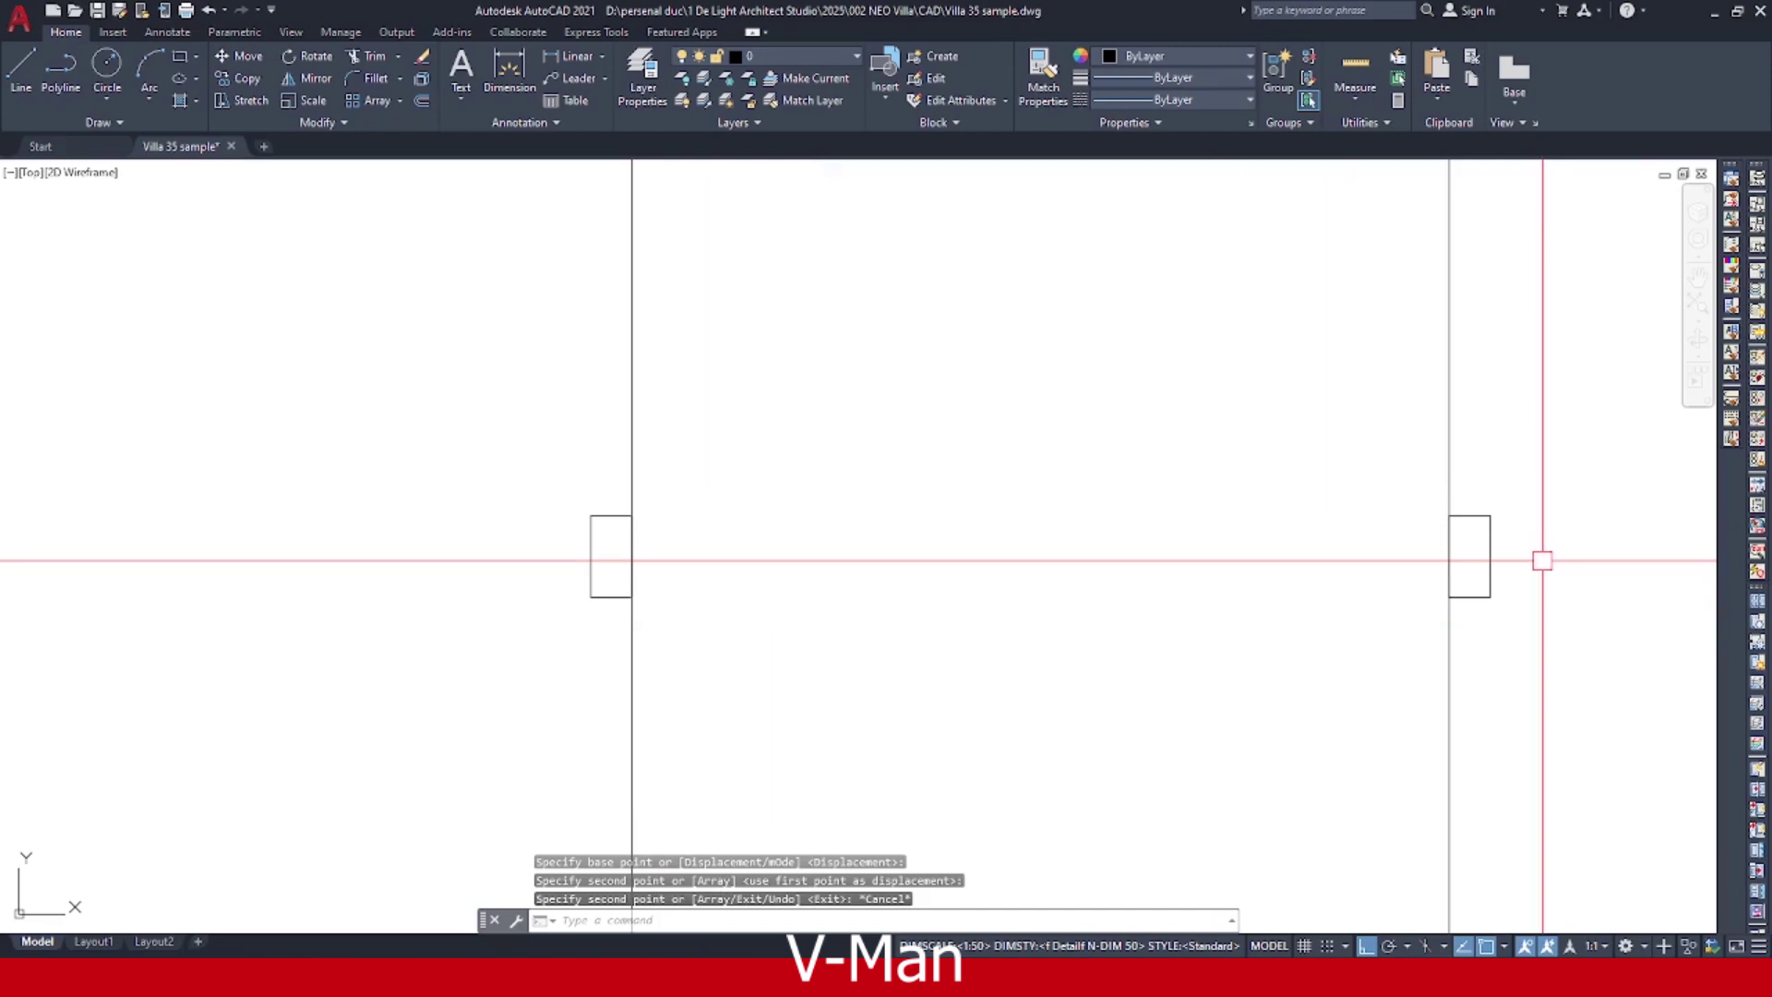
pyautogui.moveTo(824, 570); pyautogui.dragTo(960, 563, button='middle')
pyautogui.scroll(2, 807, 566)
pyautogui.press('Escape')
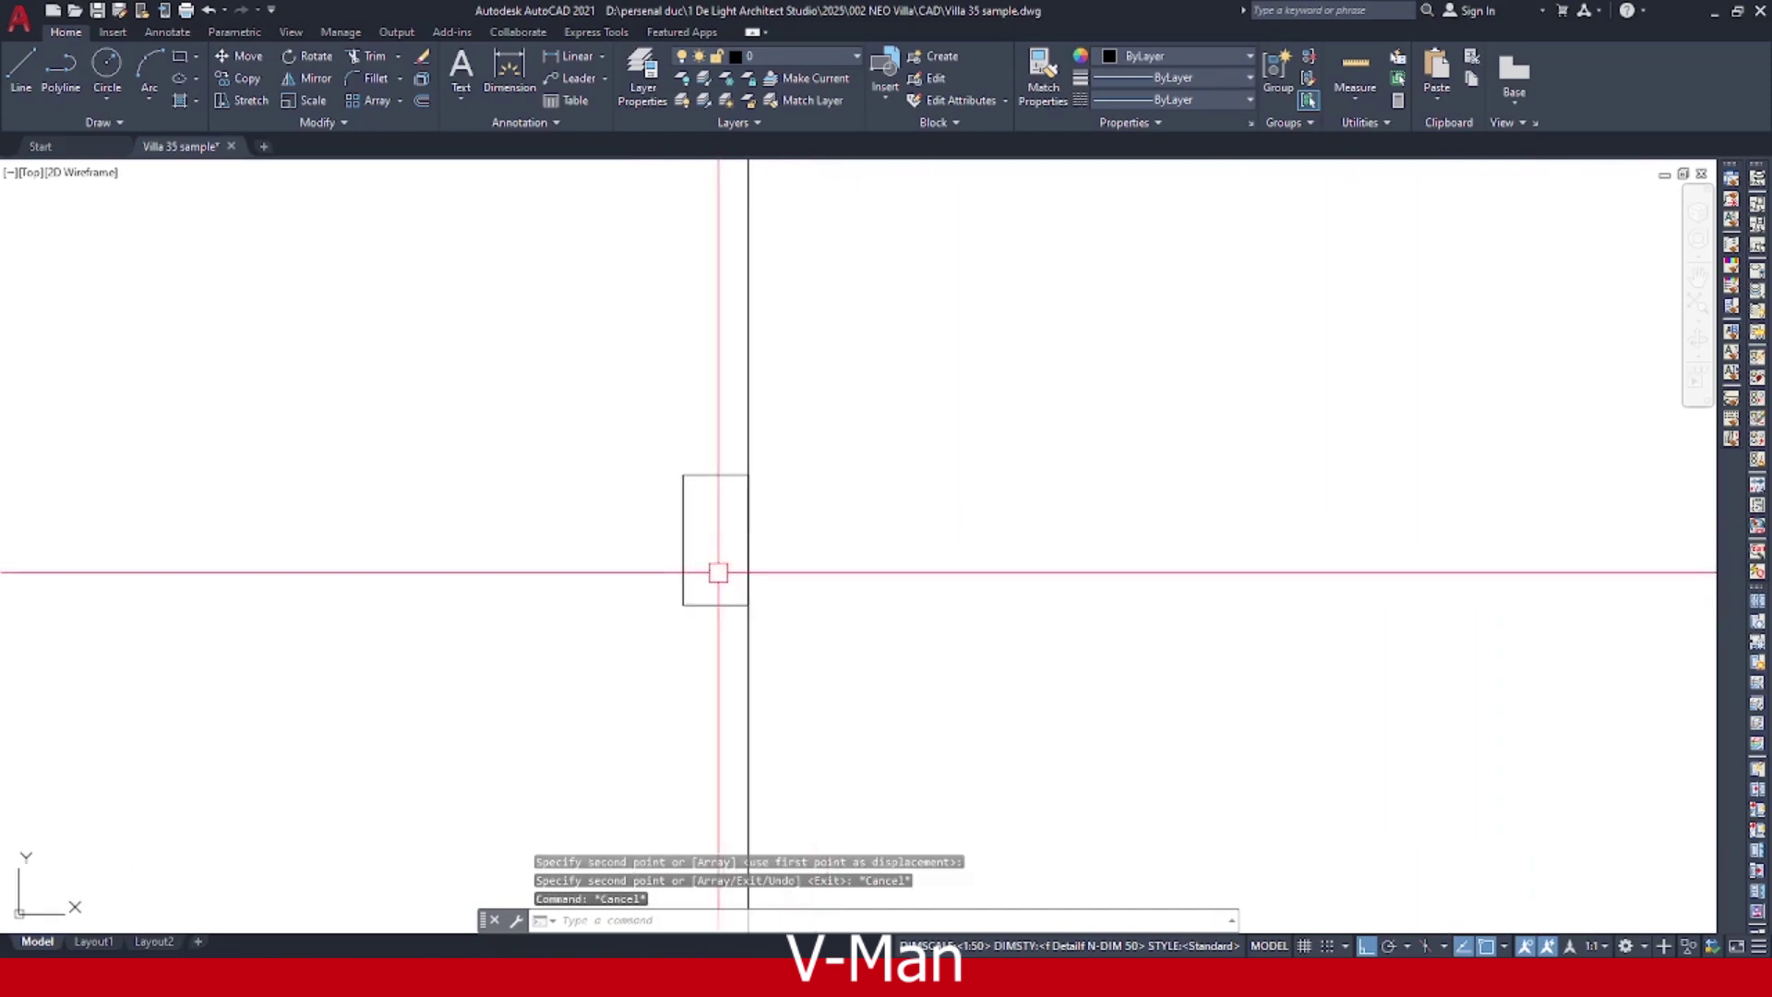
pyautogui.moveTo(777, 681); pyautogui.dragTo(697, 700)
pyautogui.press('Escape')
pyautogui.write('p')
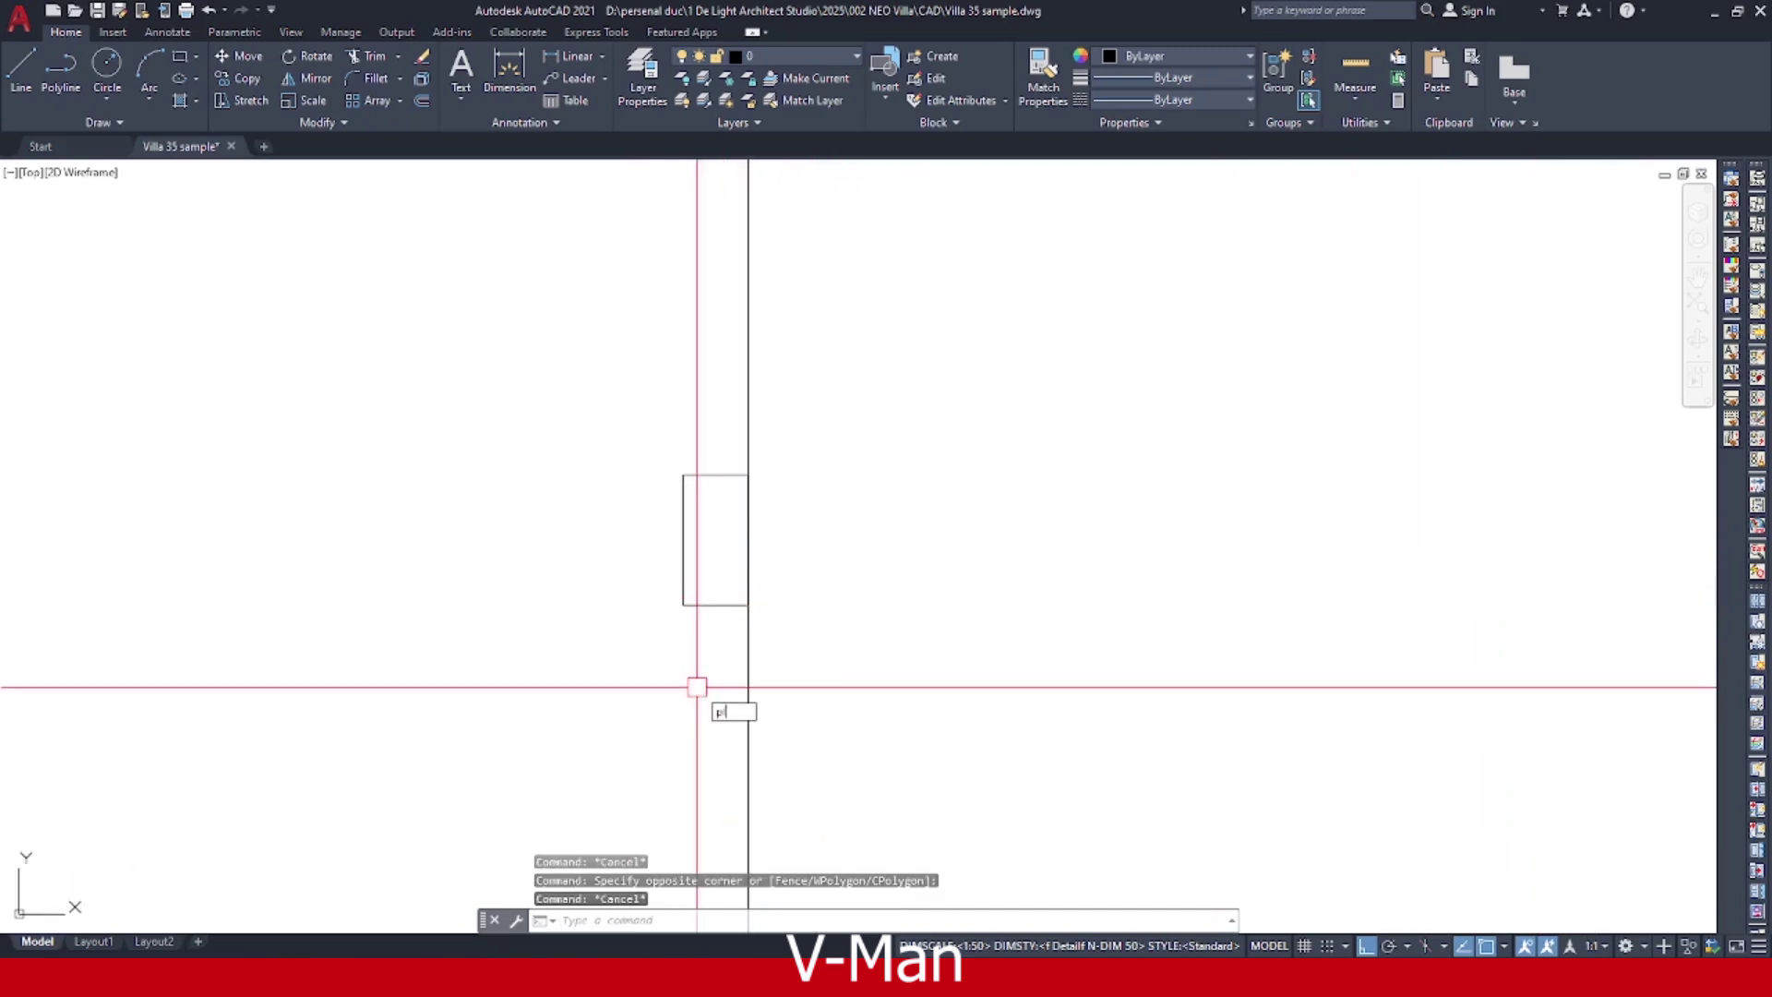
pyautogui.write('l')
pyautogui.press('Return')
pyautogui.click(716, 603)
pyautogui.scroll(1, 717, 602)
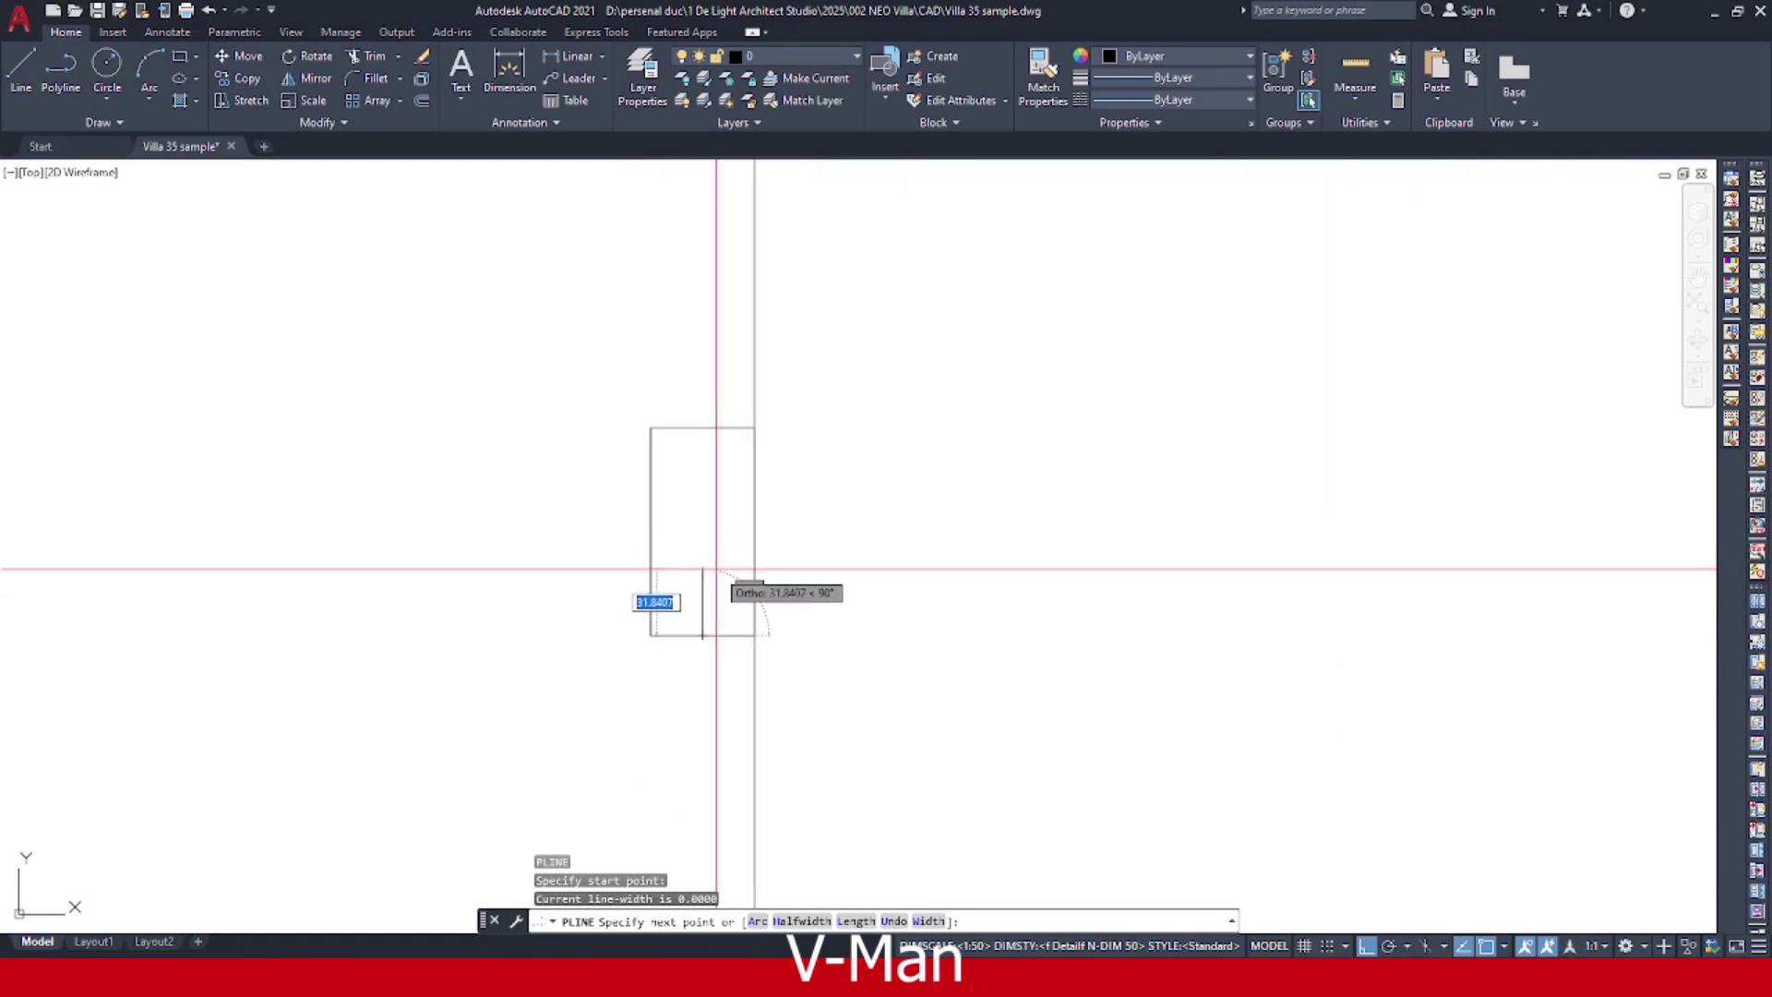
pyautogui.write('30')
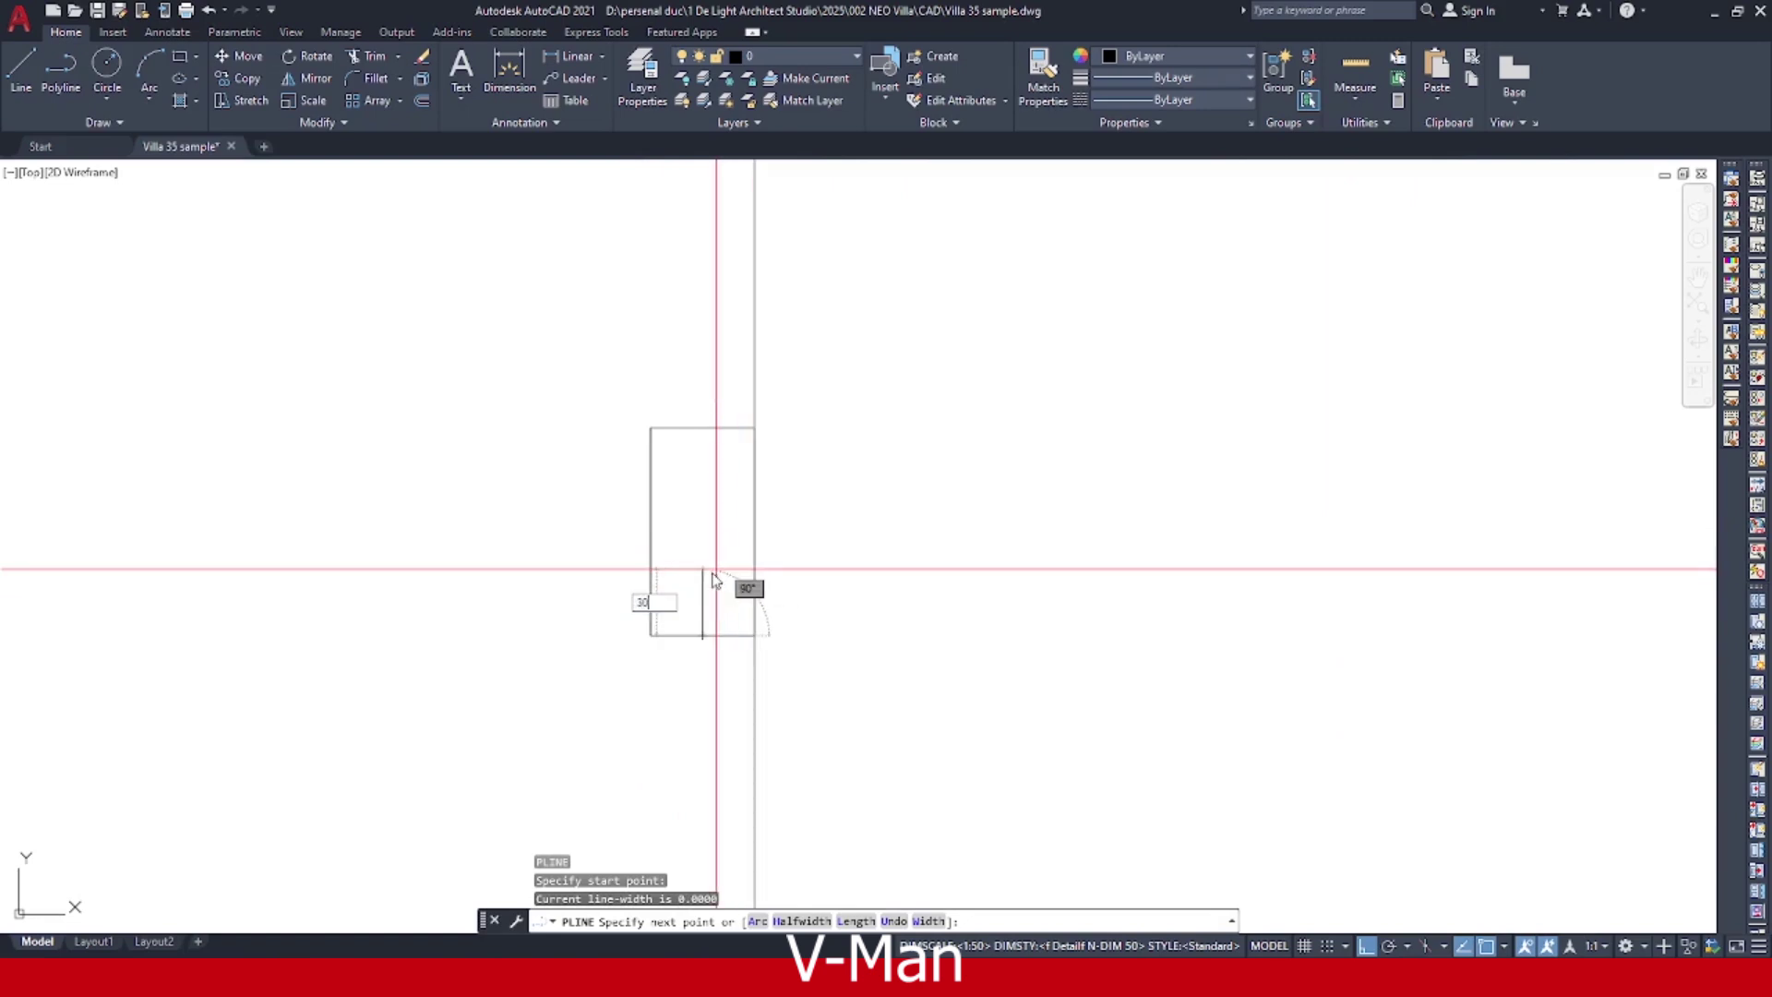
pyautogui.press('Return')
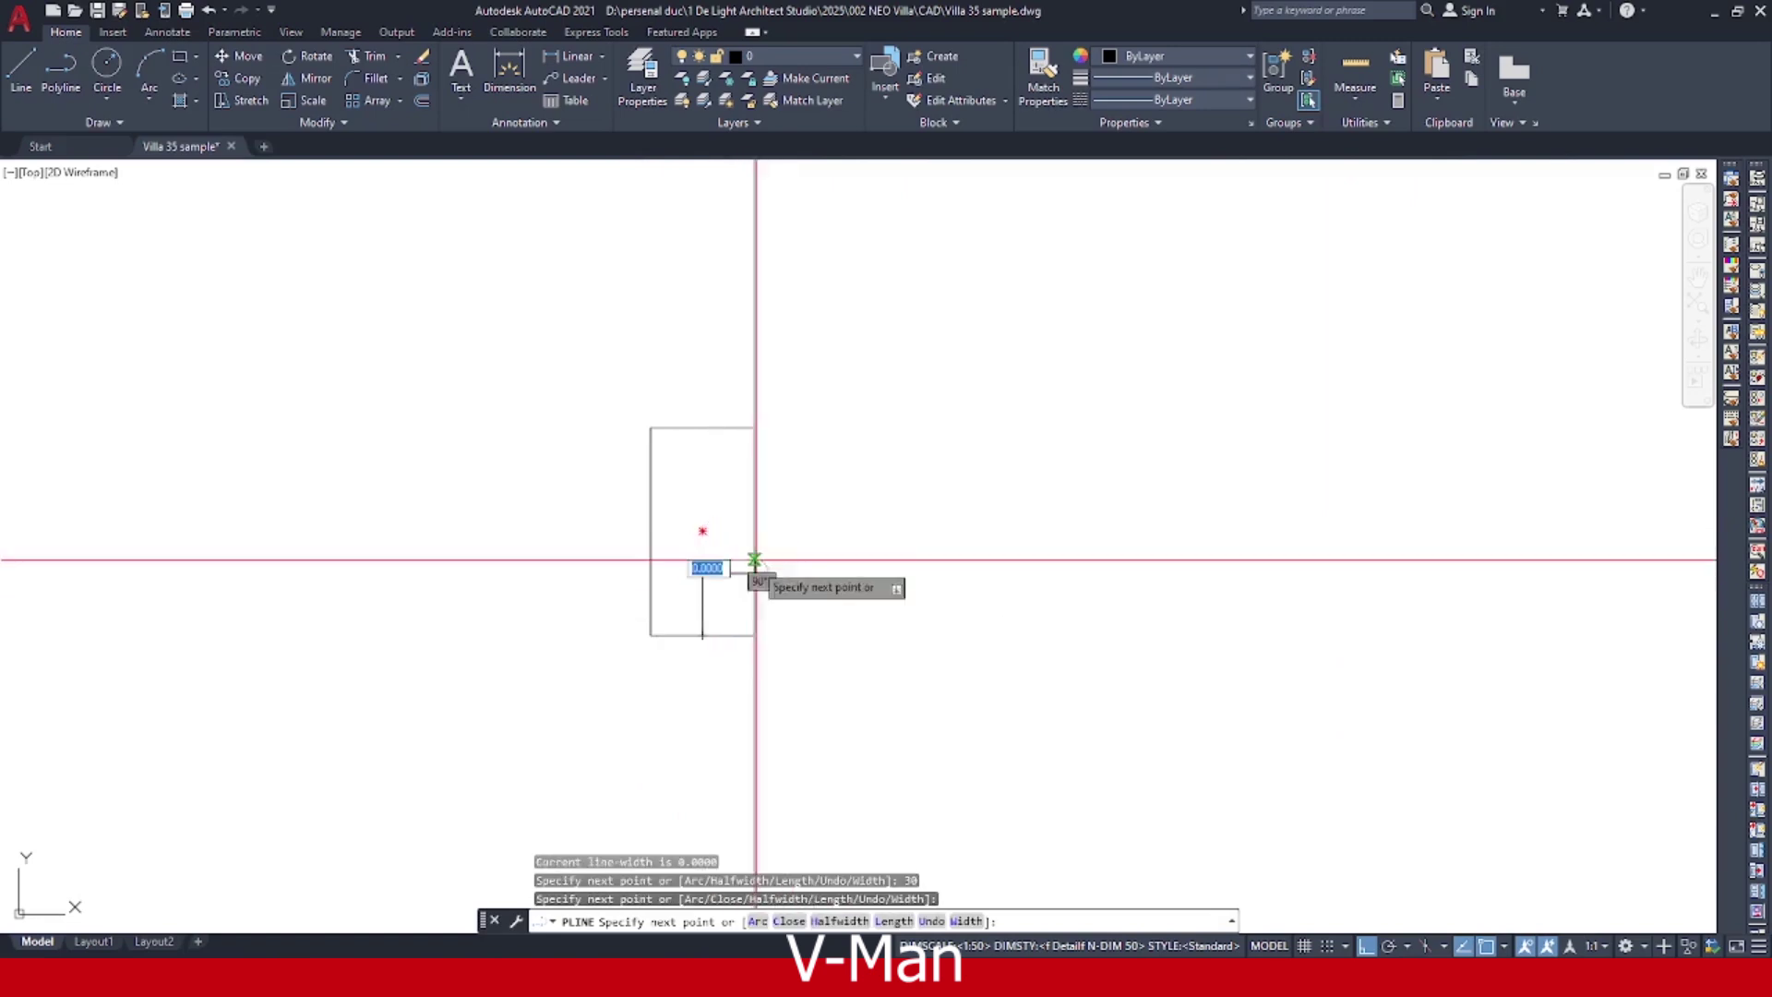
# Continue the polyline to the rectangle's right edge, trace its upper and lower-left corners, and close it as a notched jamb outline.
pyautogui.click(753, 573)
pyautogui.click(651, 426)
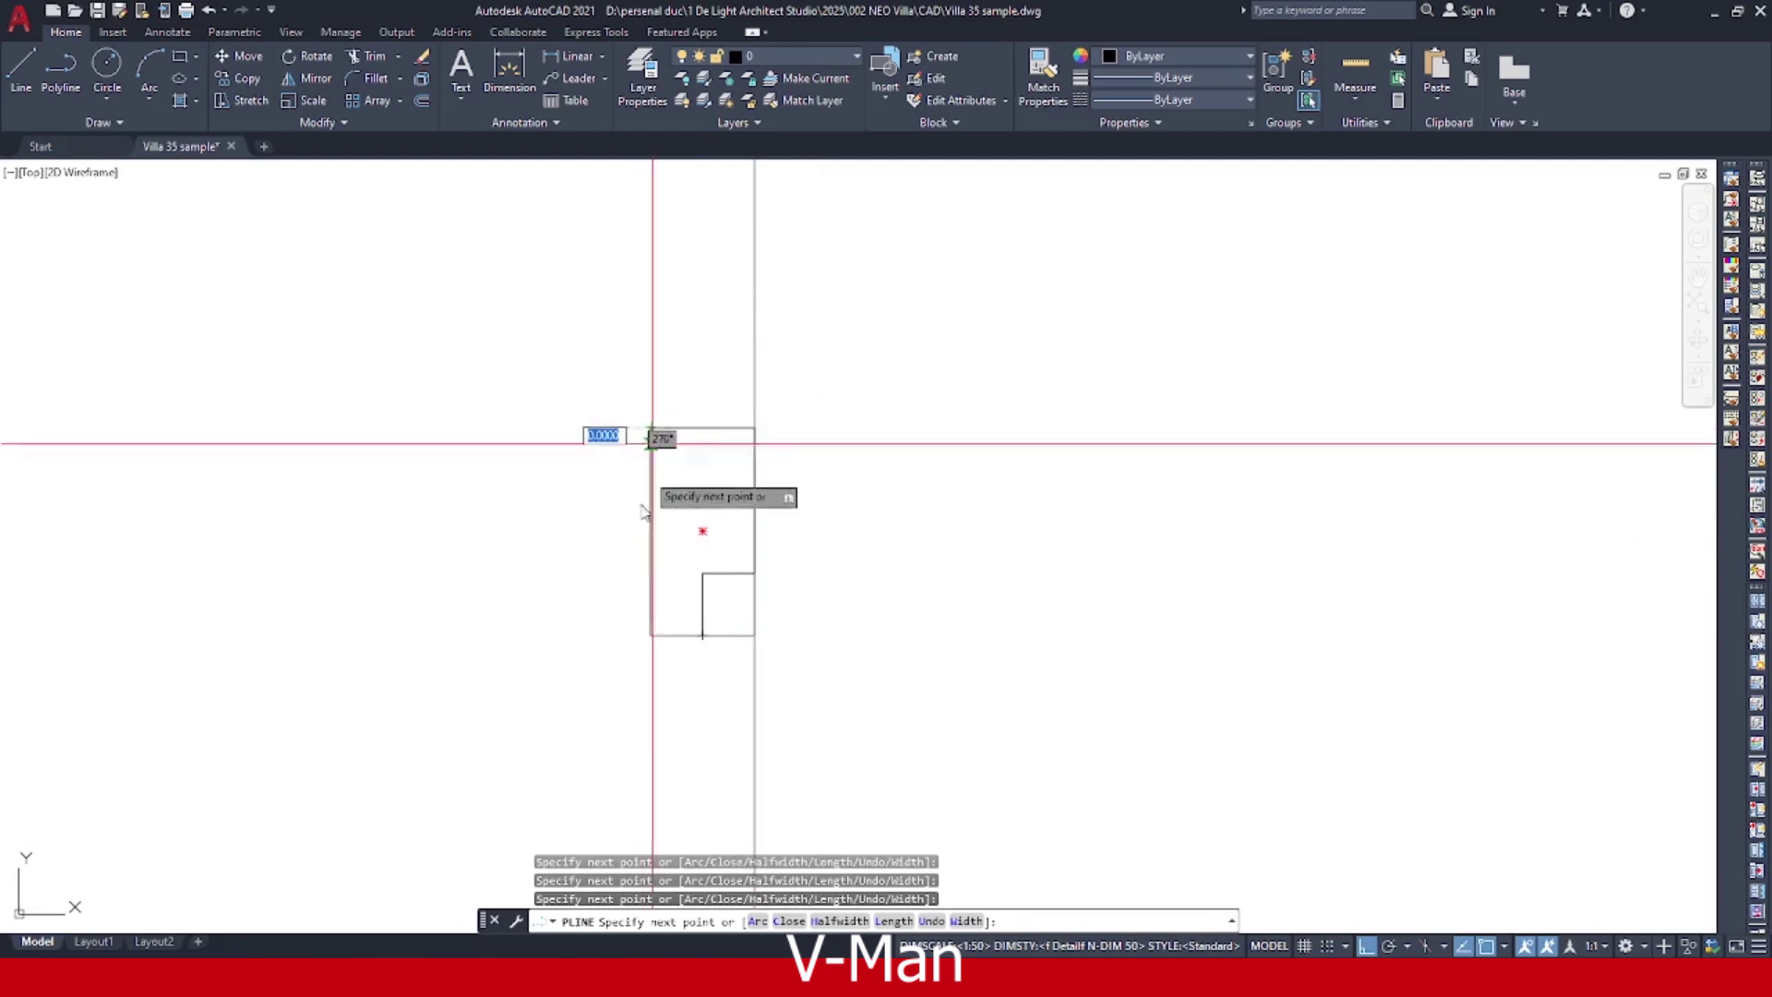
pyautogui.click(650, 636)
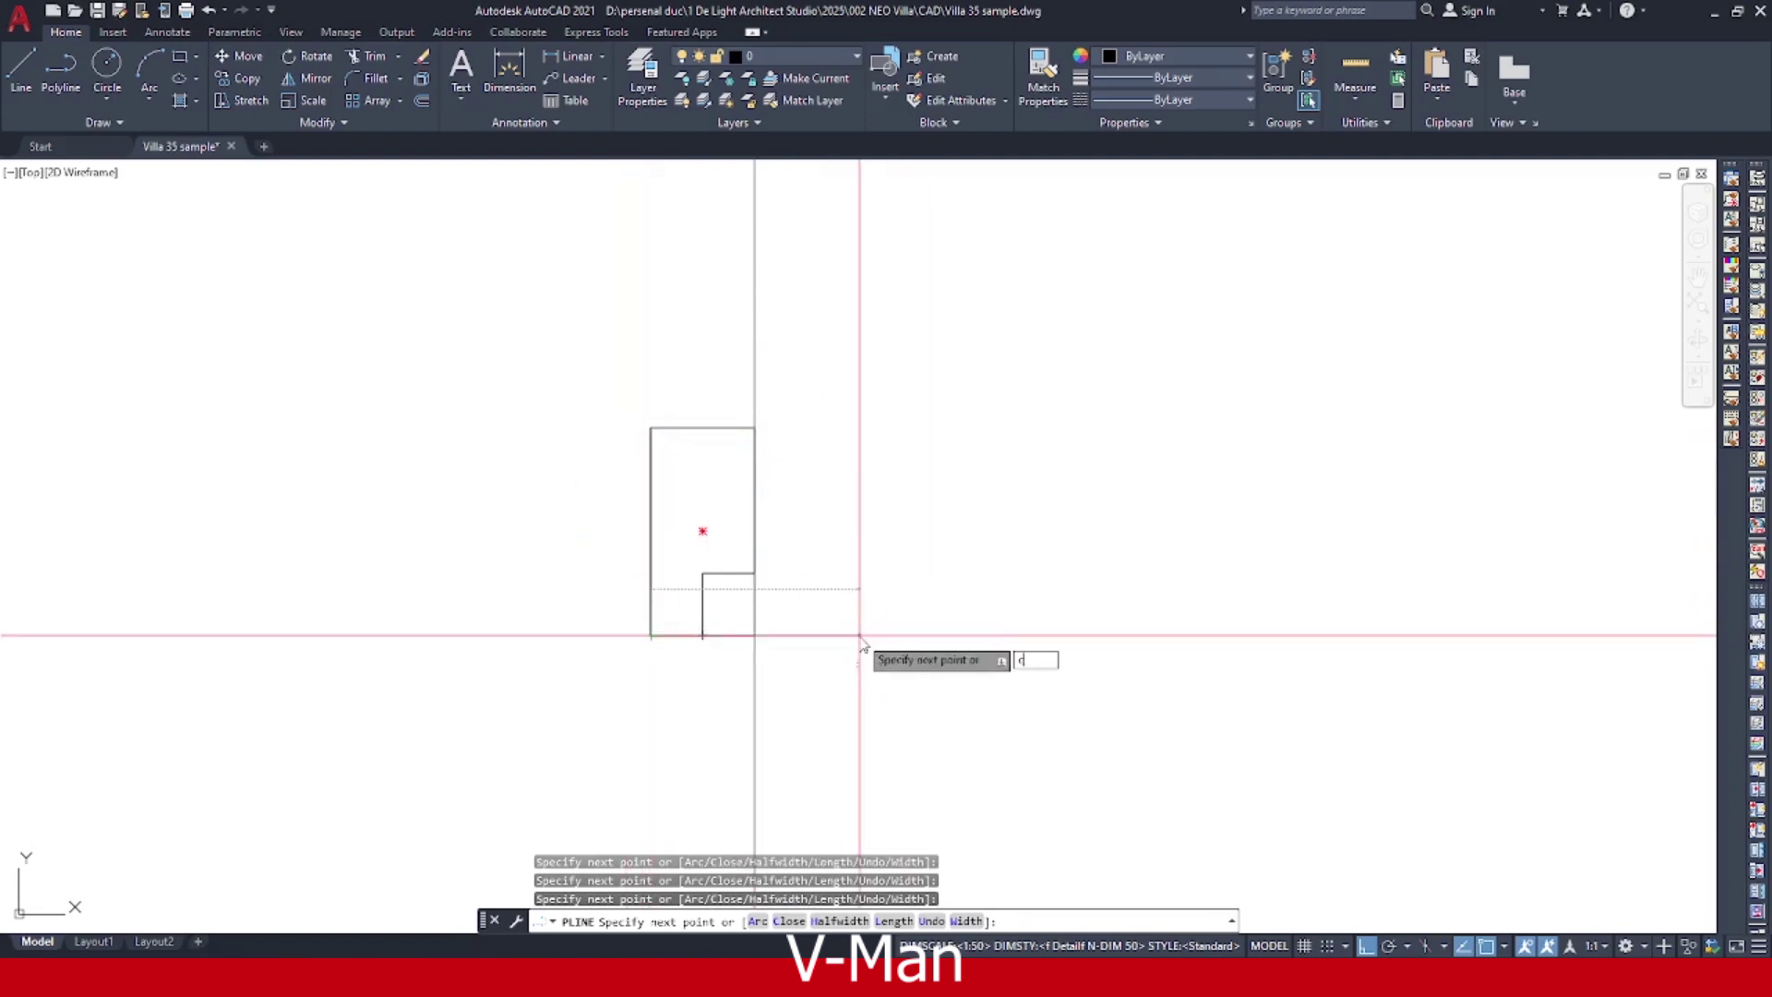
pyautogui.press('Return')
# Delete the original plain rectangle underneath the notched jamb outline.
pyautogui.click(749, 626)
pyautogui.click(737, 620)
pyautogui.press('Delete')
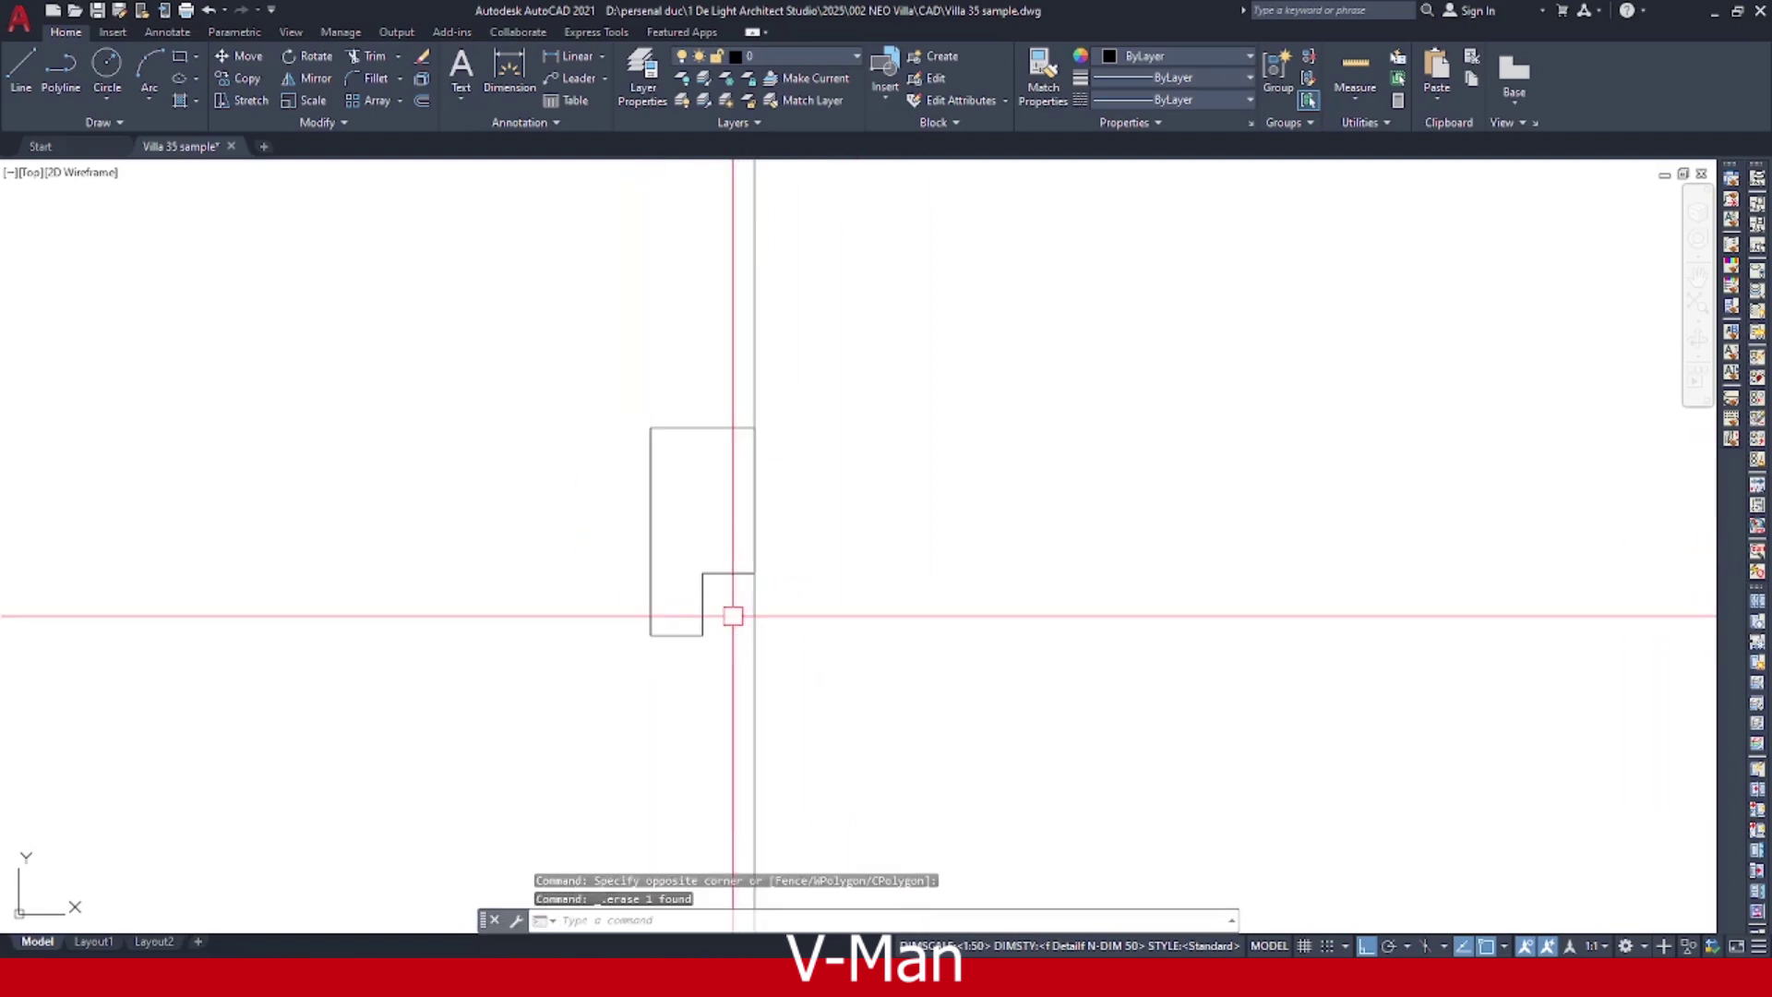
# Assign the notched jamb outline to the D-Wall Brick layer.
pyautogui.press('Escape')
pyautogui.click(733, 620)
pyautogui.click(594, 495)
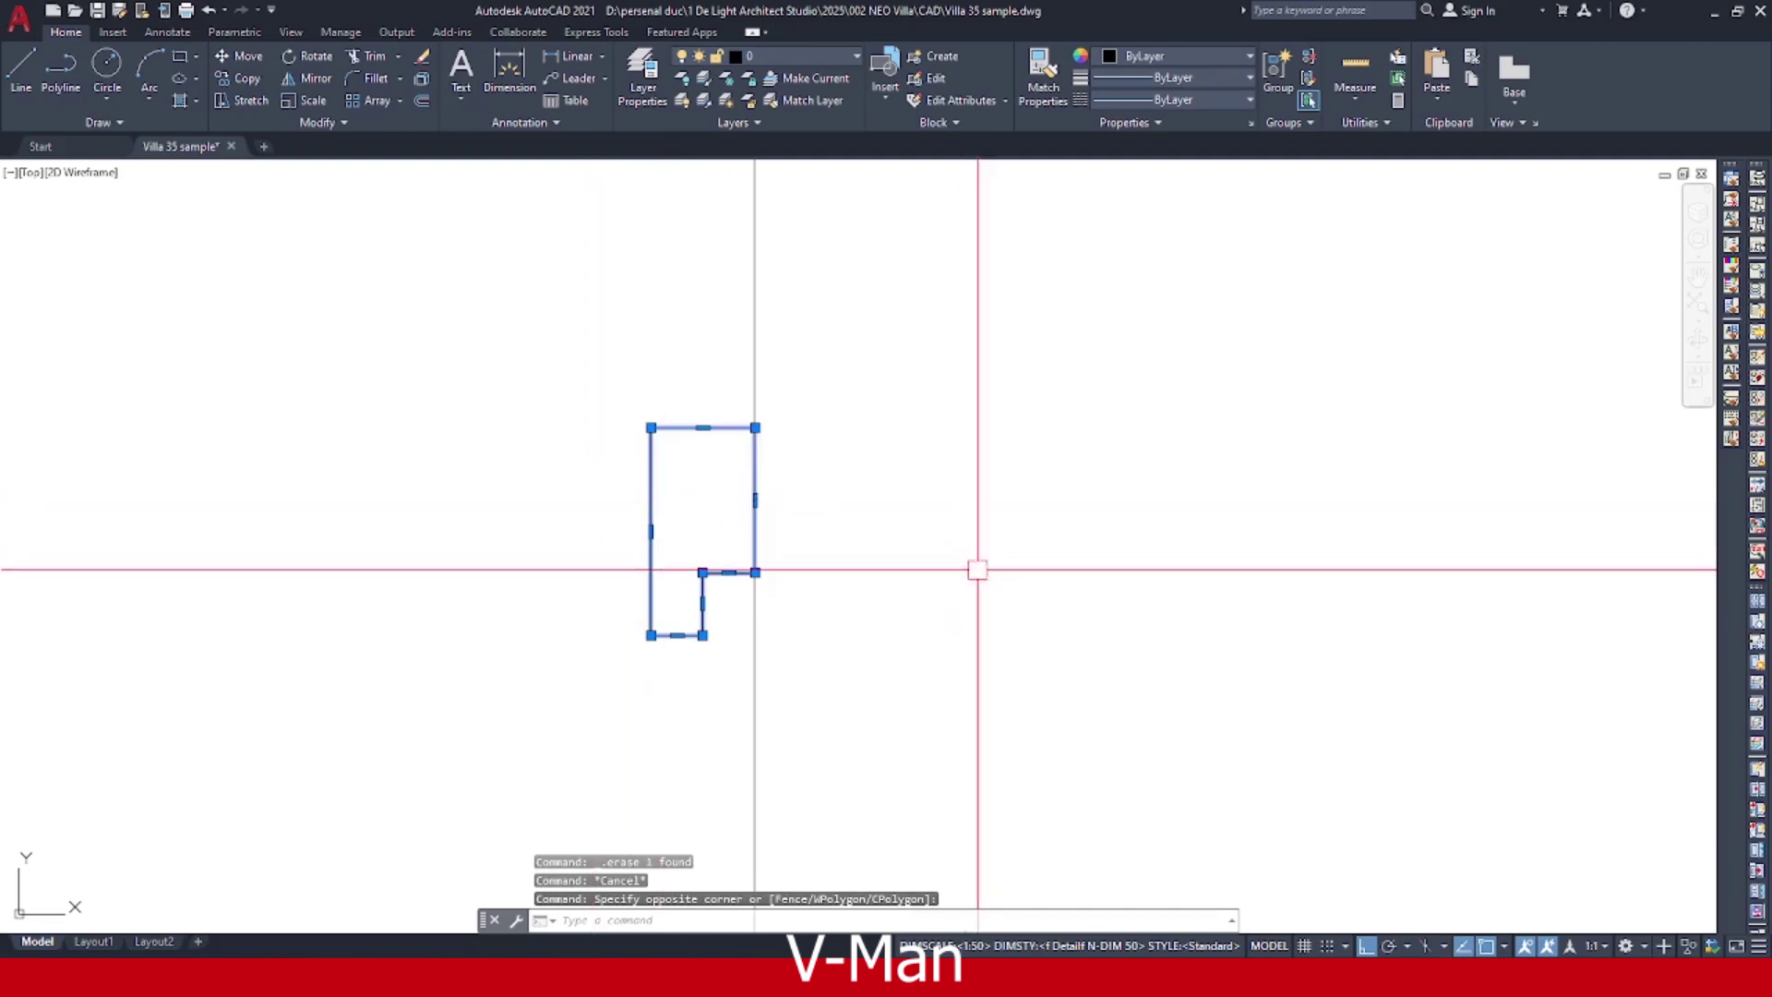
pyautogui.click(838, 61)
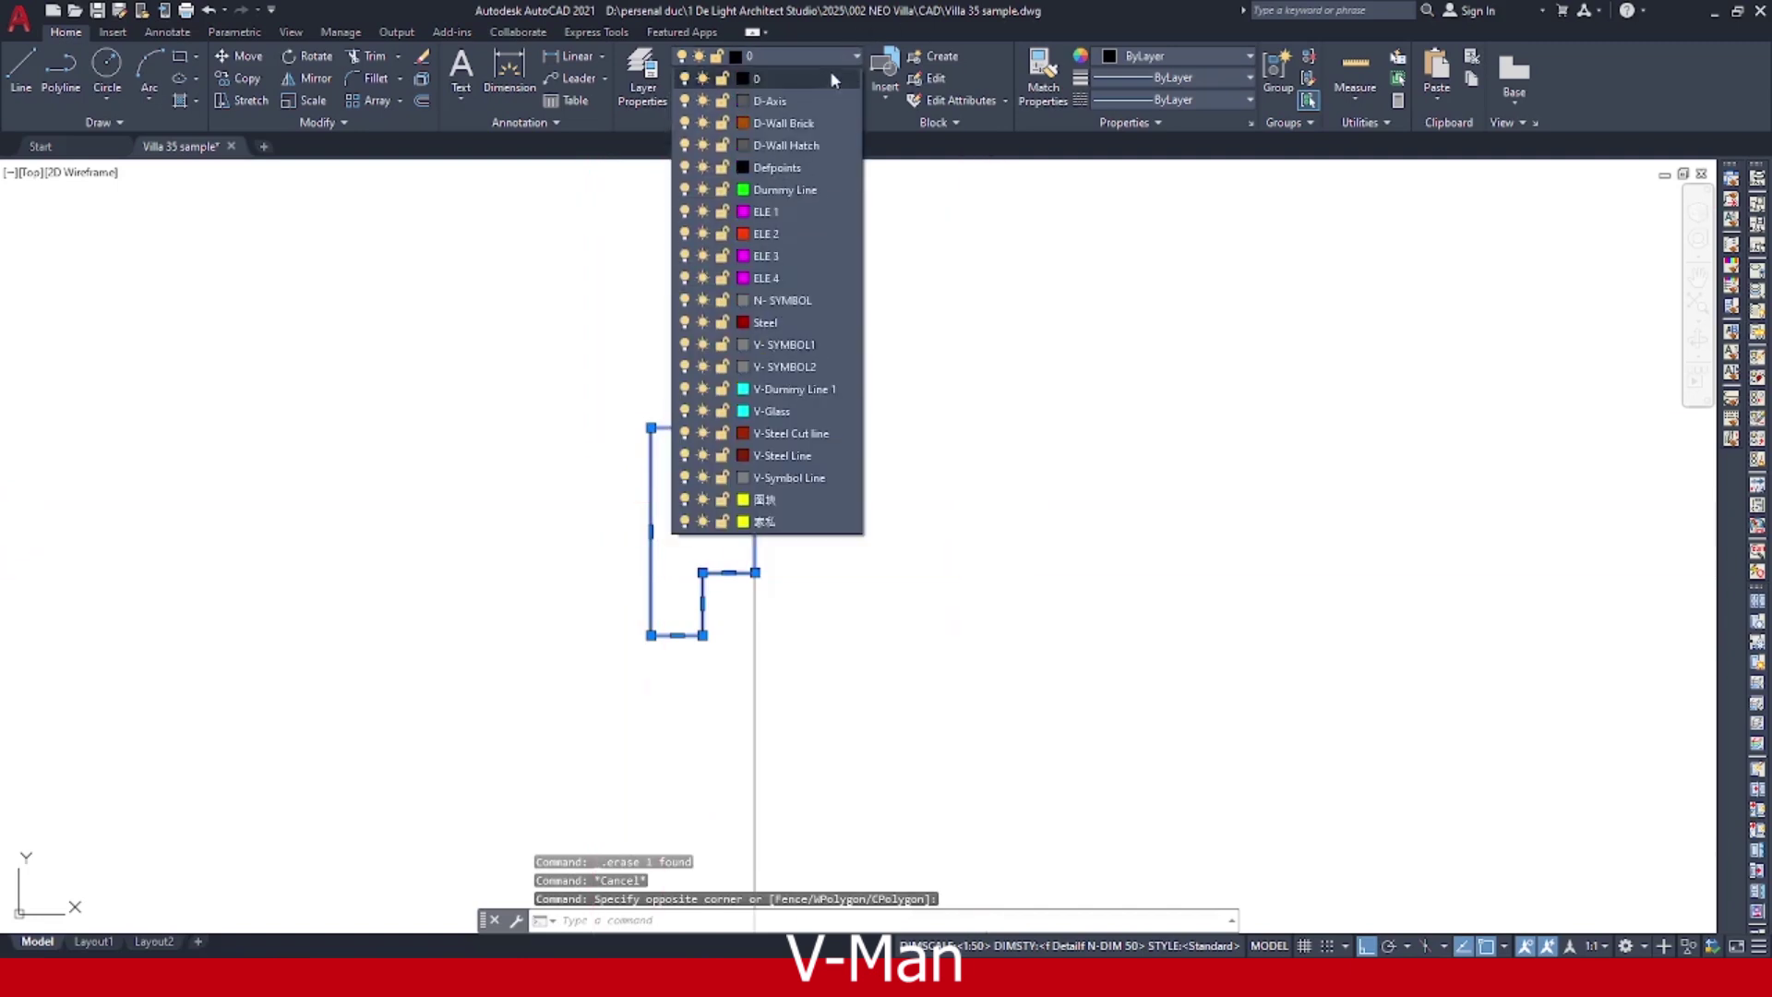
pyautogui.click(818, 125)
pyautogui.press('Escape')
# Fill the notched jamb outline with a SOLID hatch.
pyautogui.press('Return')
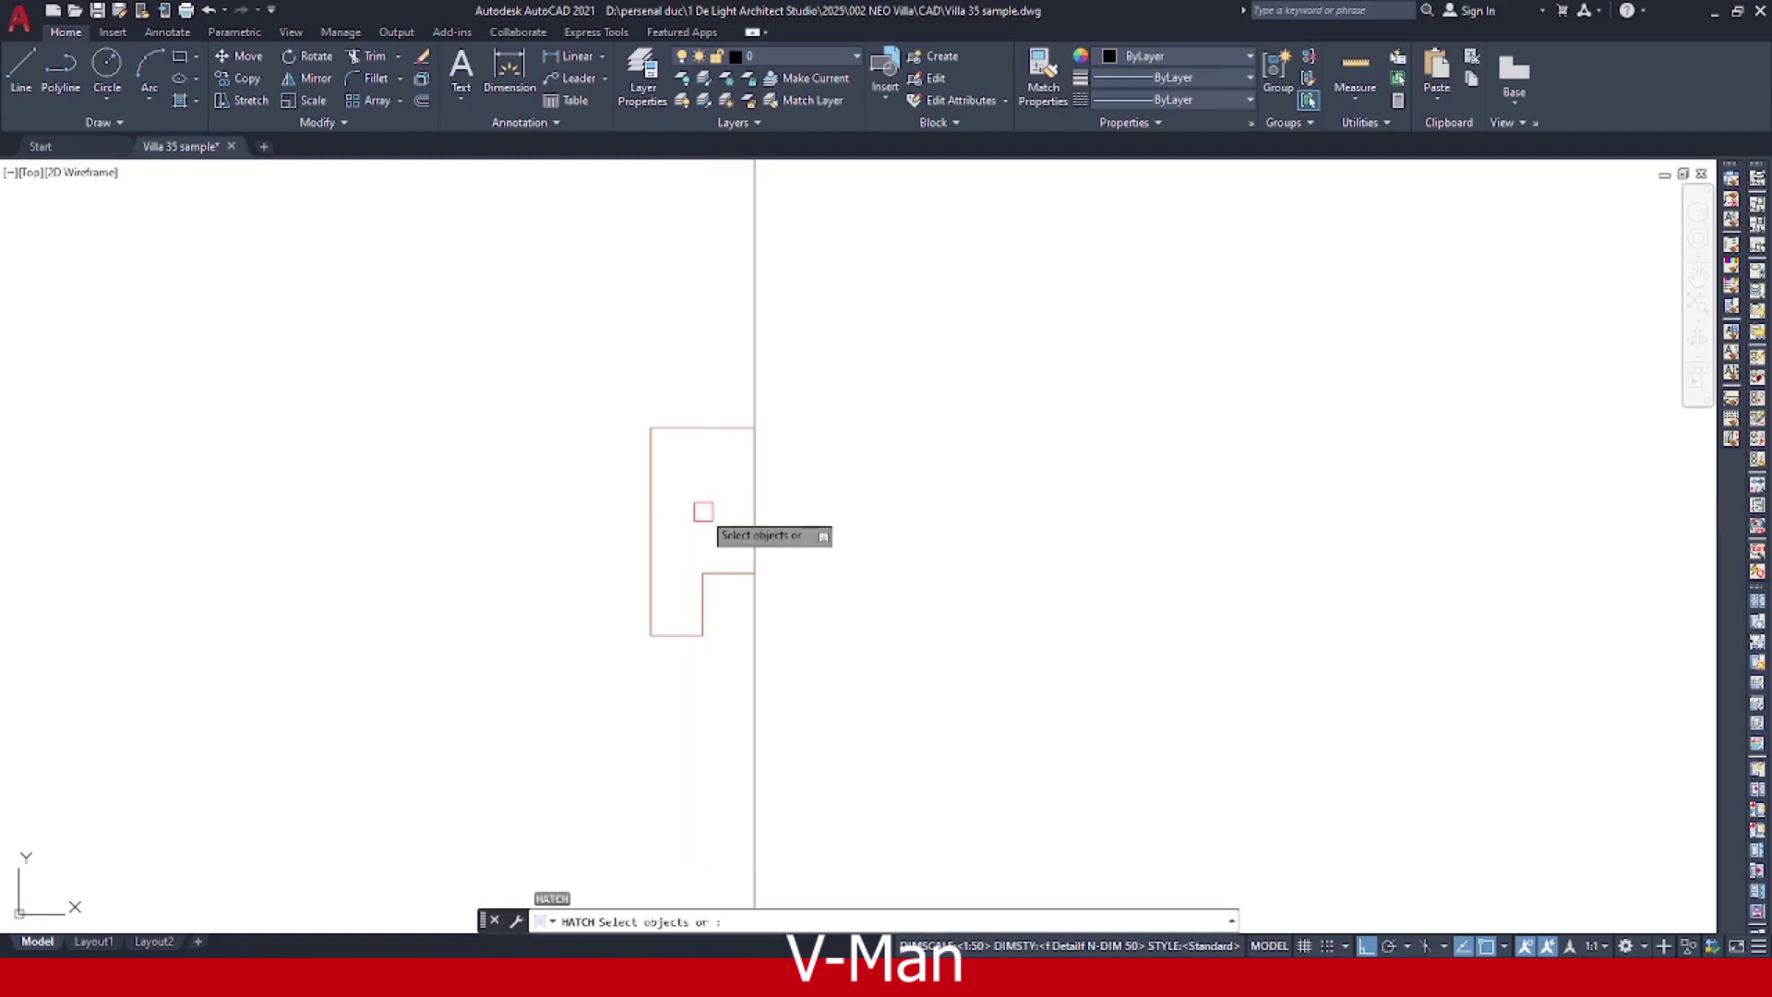
pyautogui.click(175, 96)
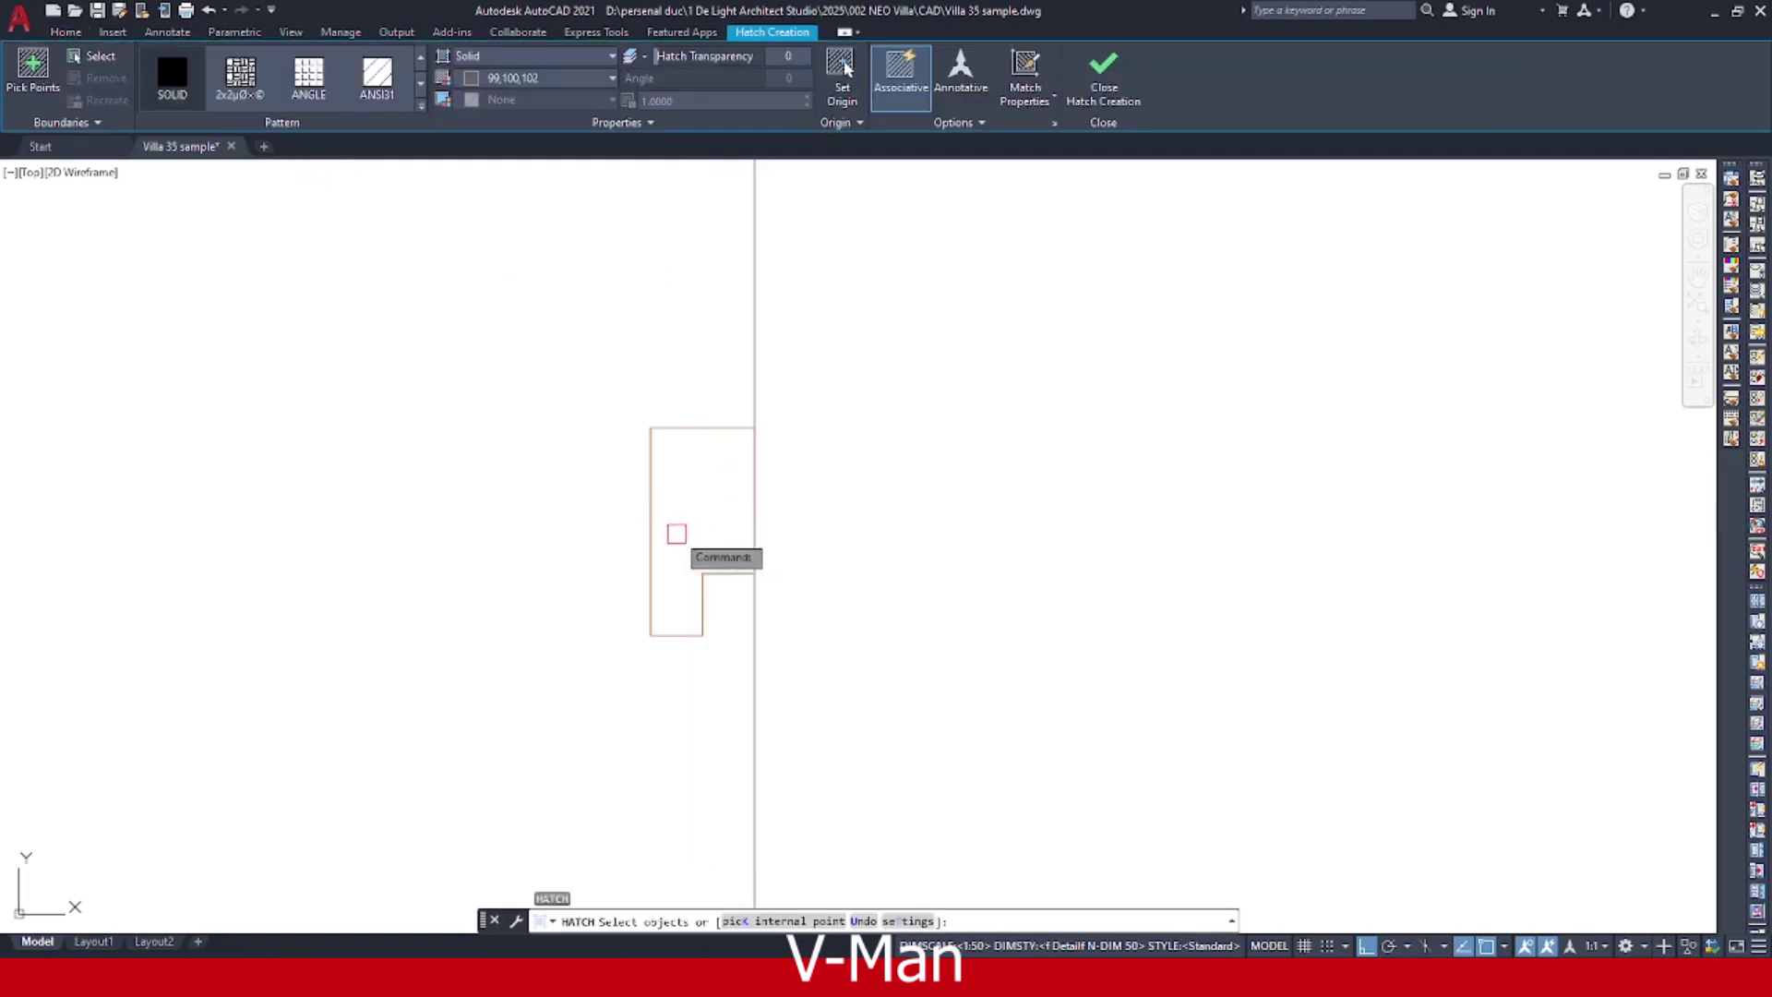
pyautogui.click(648, 500)
pyautogui.press('Return')
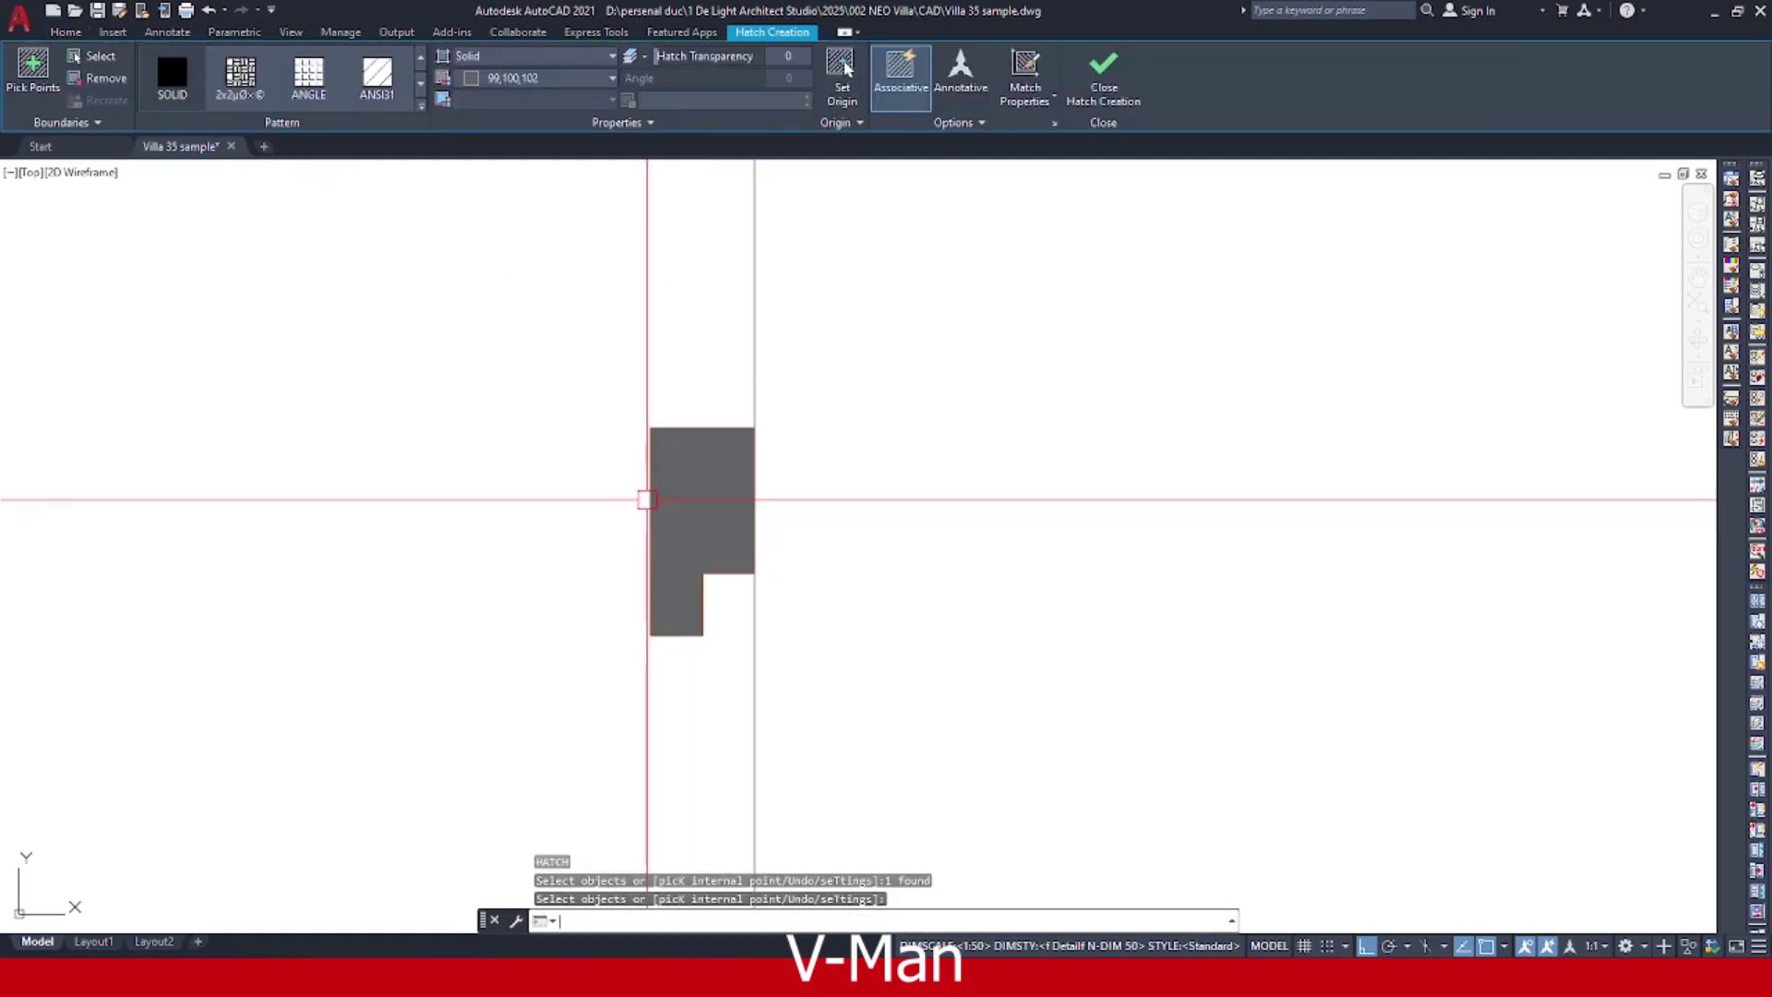
pyautogui.press('Escape')
pyautogui.moveTo(650, 499); pyautogui.dragTo(653, 466, button='middle')
pyautogui.click(694, 472)
pyautogui.click(695, 475)
pyautogui.press('Escape')
pyautogui.scroll(-2, 687, 499)
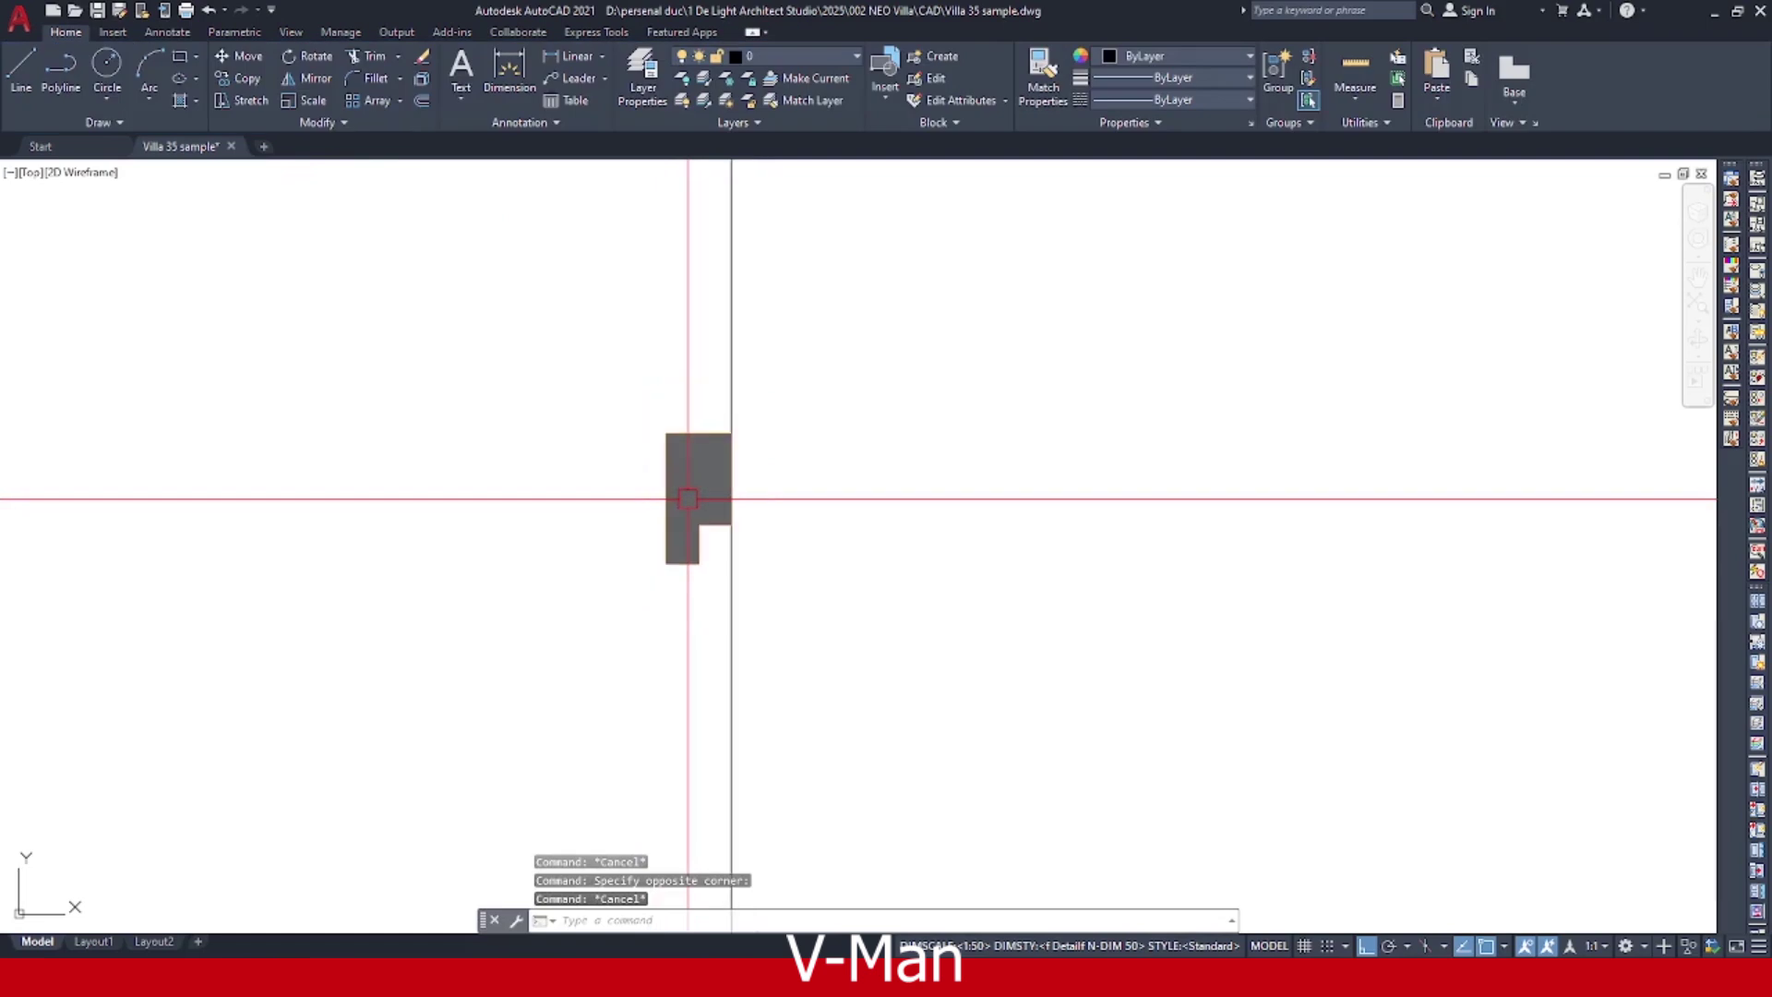
# Combine the left jamb's outline and solid hatch into a single block.
pyautogui.scroll(-2, 688, 499)
pyautogui.click(526, 424)
pyautogui.click(771, 593)
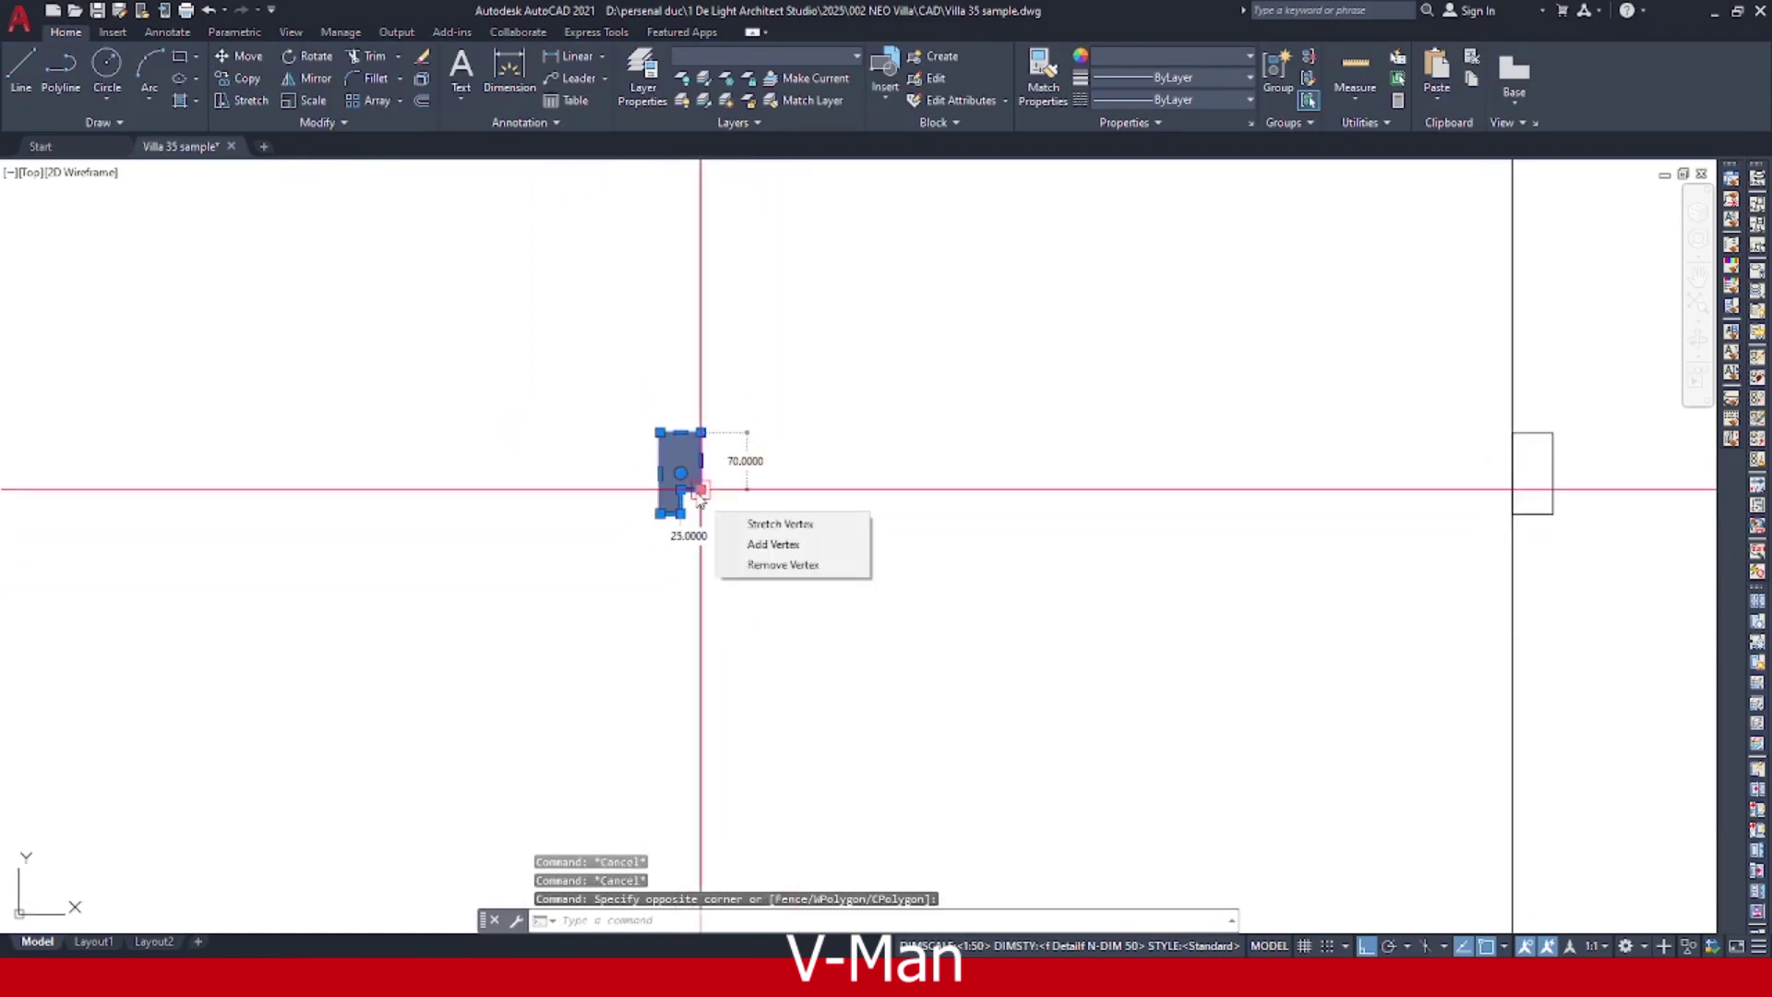
pyautogui.click(610, 358)
pyautogui.click(806, 637)
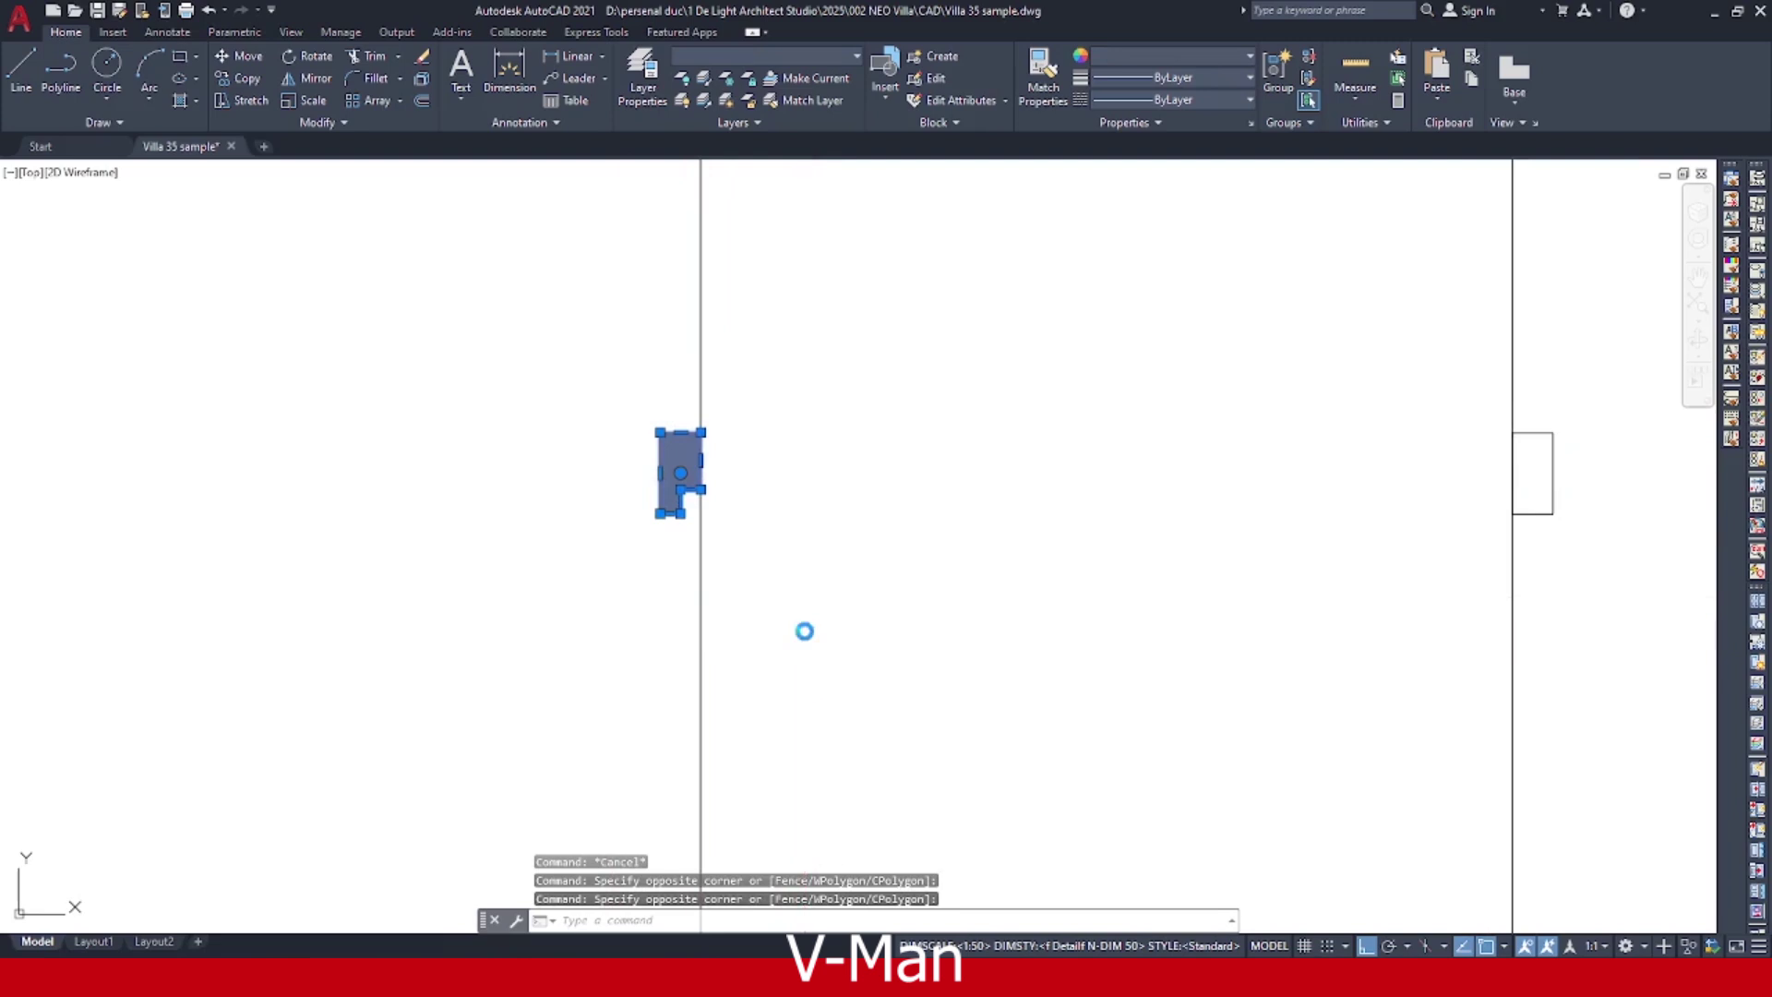
pyautogui.press('Escape')
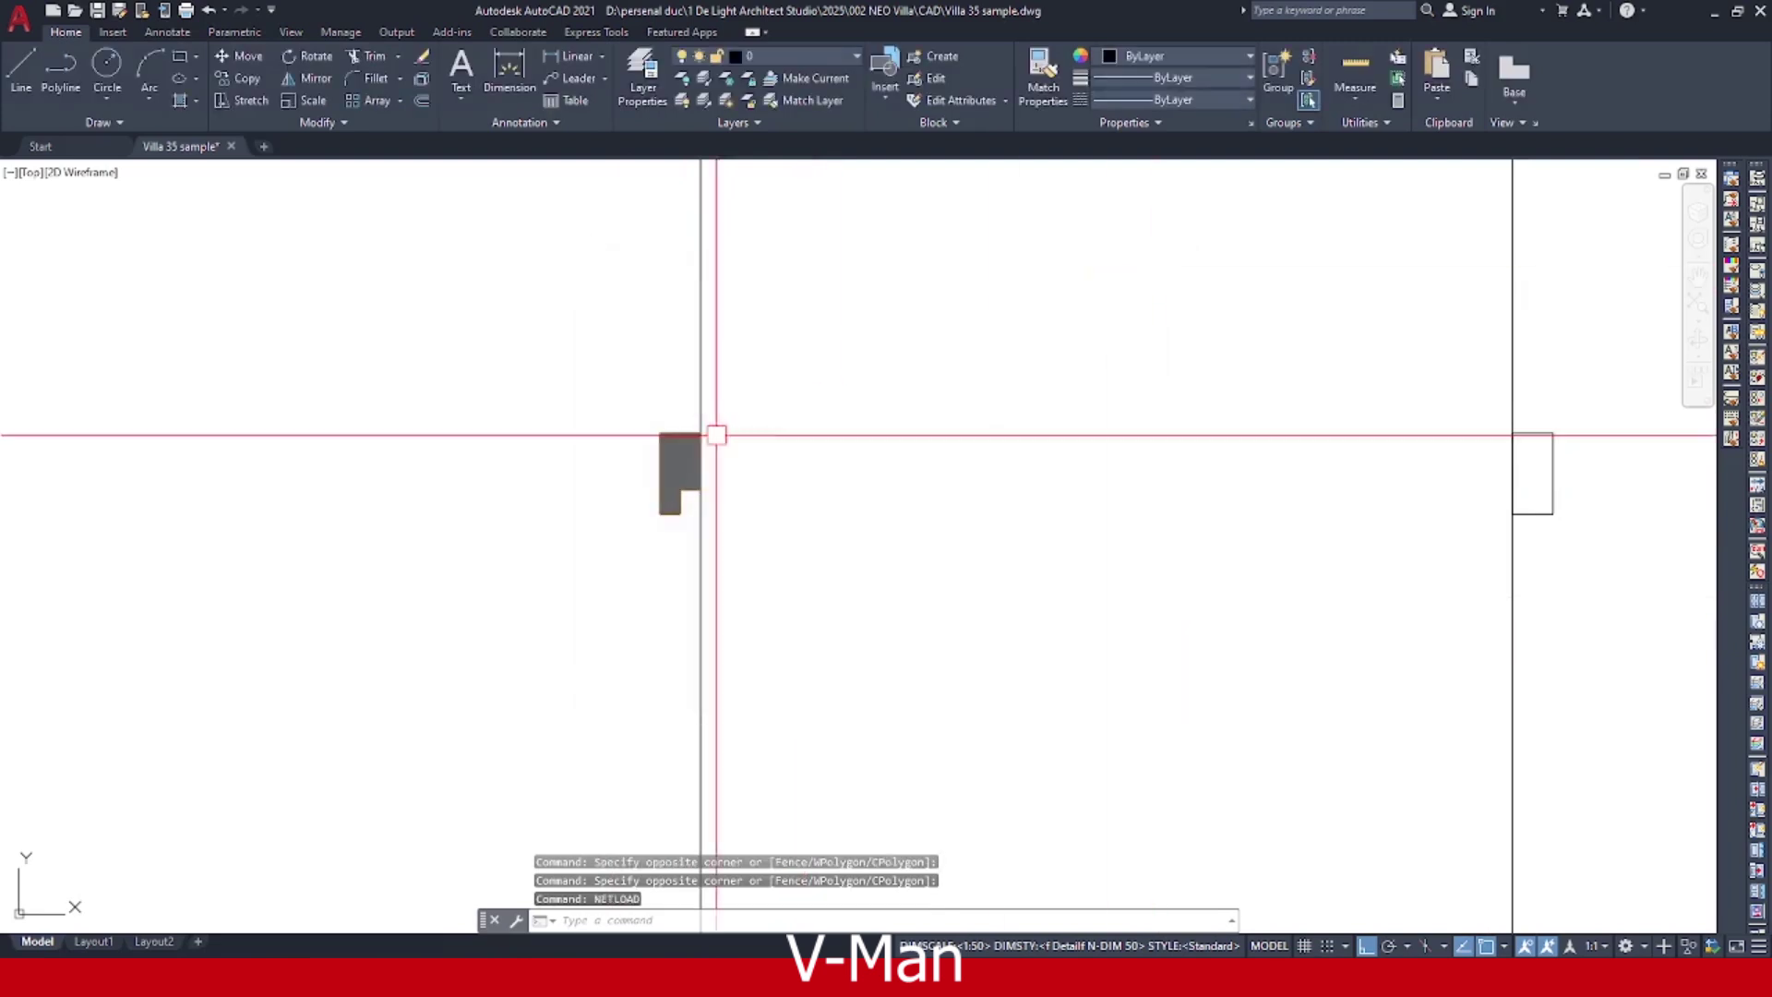
pyautogui.click(545, 404)
pyautogui.click(838, 651)
pyautogui.press('Return')
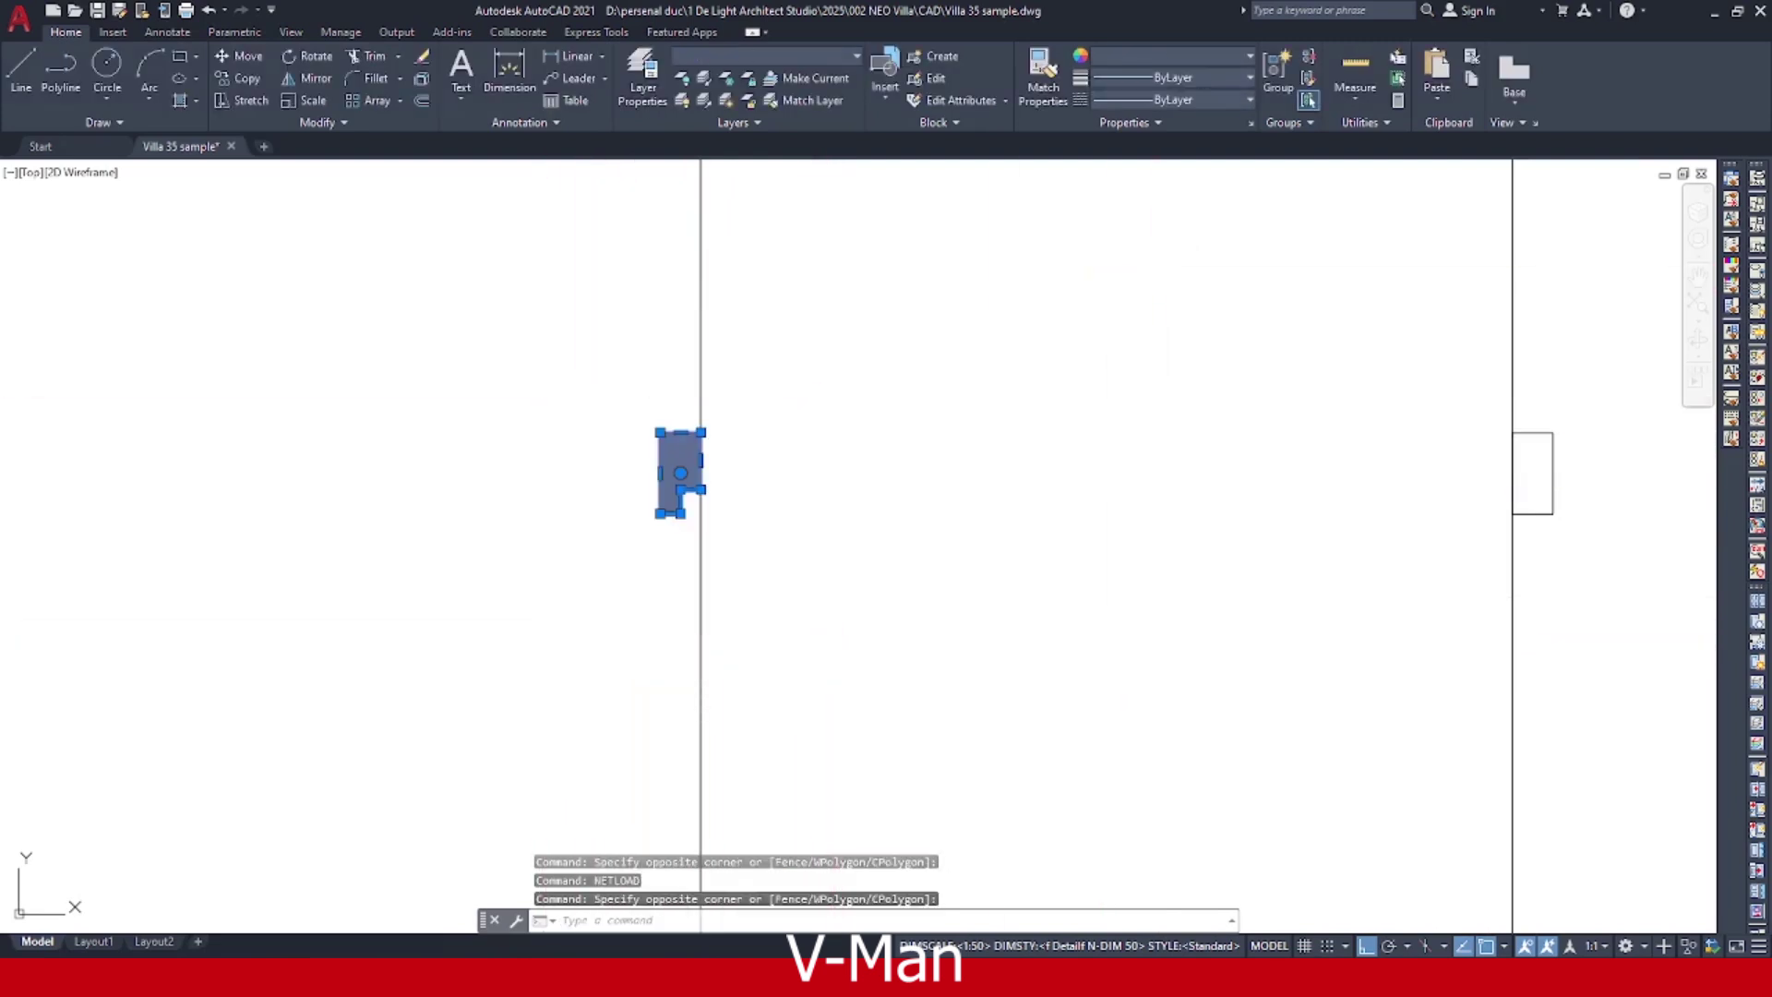
pyautogui.click(1071, 682)
pyautogui.press('Escape')
# Mirror the jamb block across the left vertical construction line, keeping the original.
pyautogui.scroll(4, 643, 478)
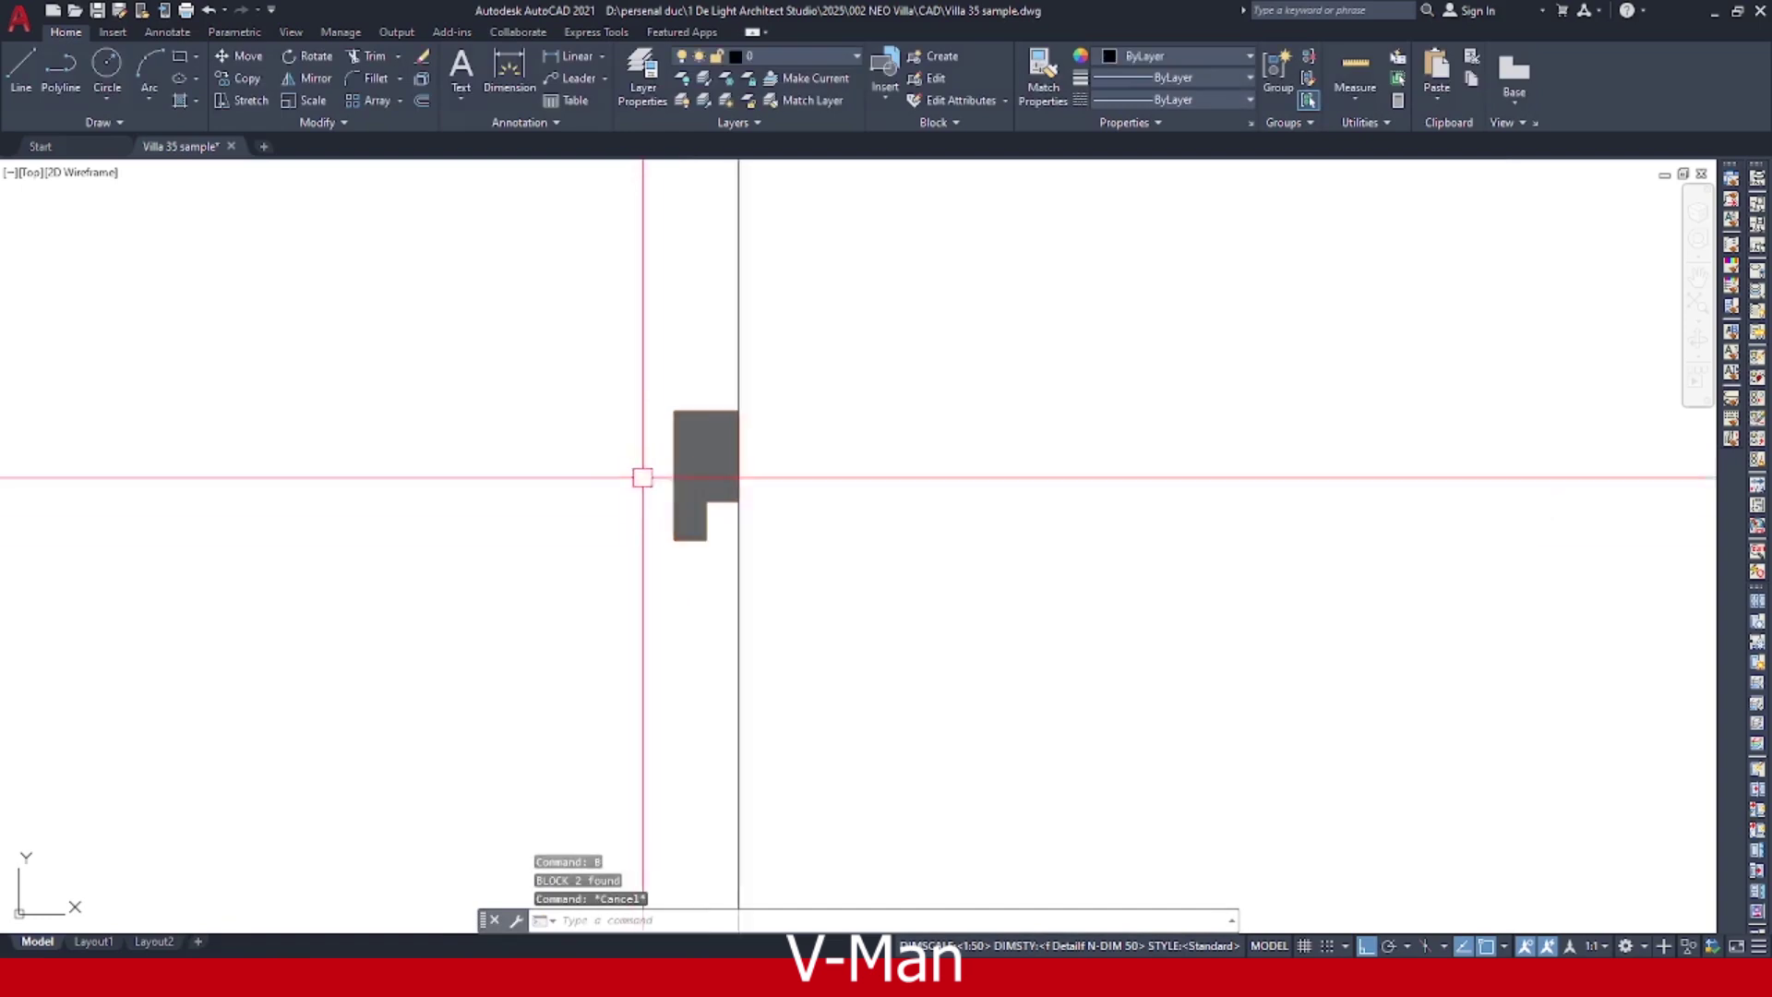
pyautogui.click(756, 626)
pyautogui.click(652, 523)
pyautogui.write('mi')
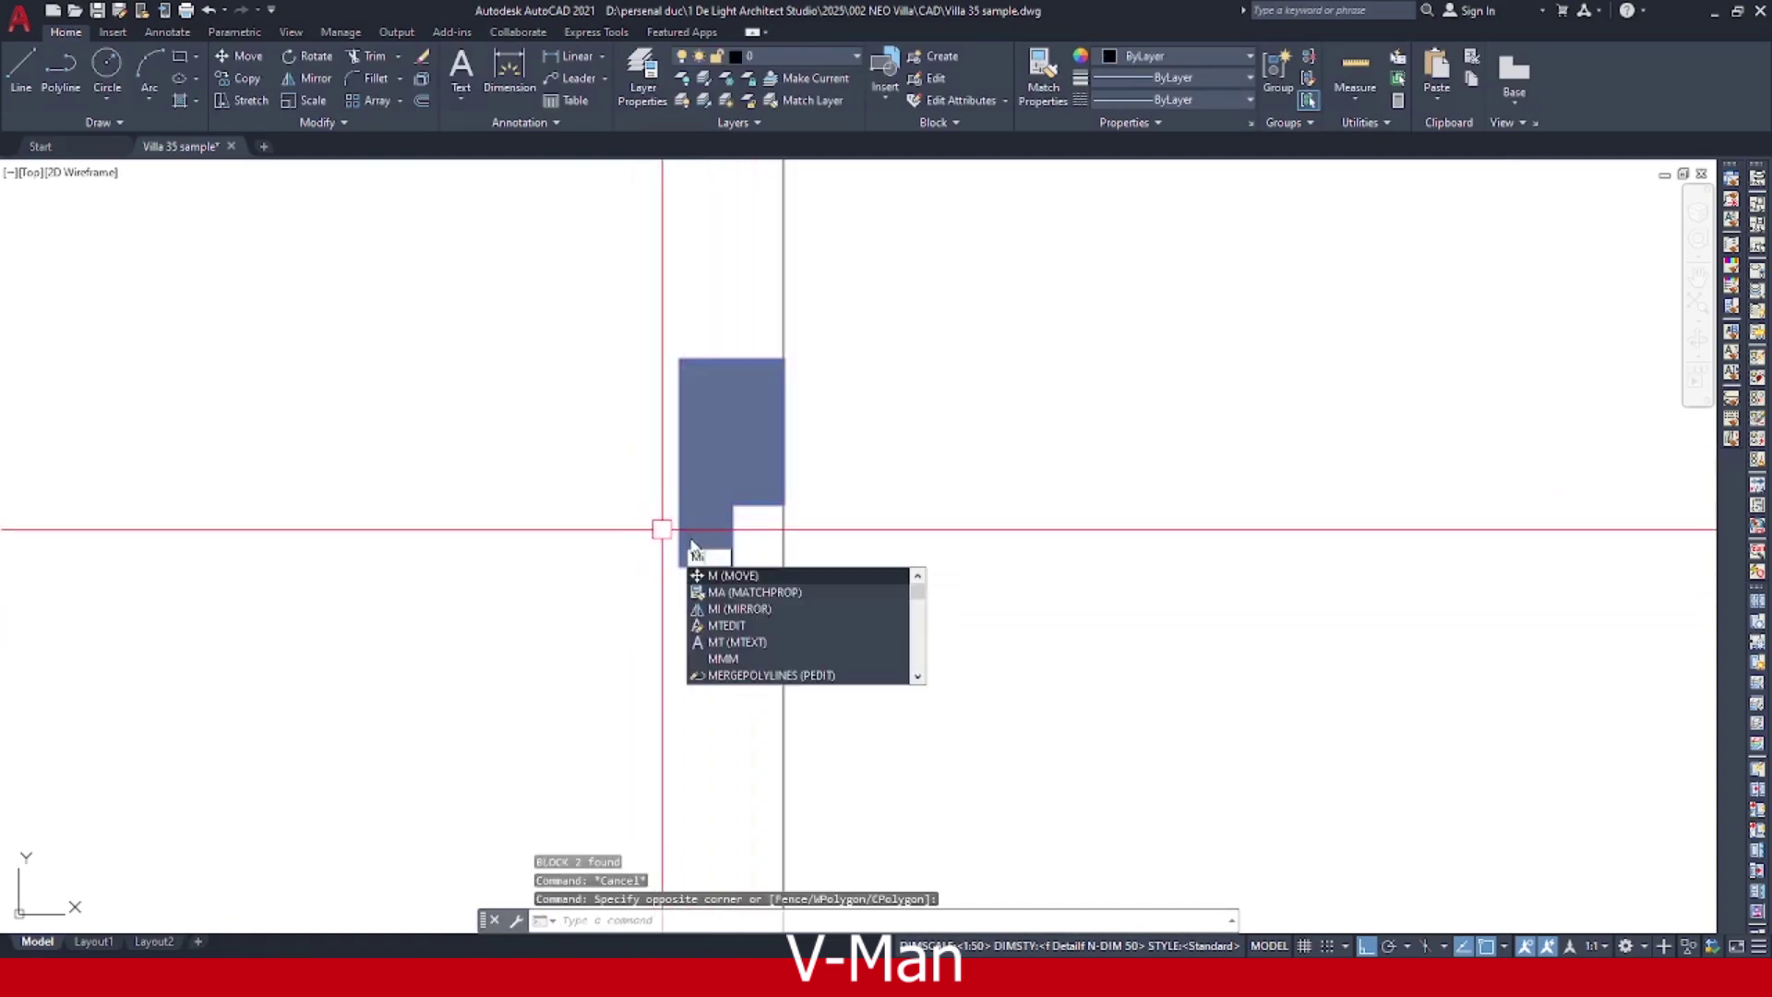
pyautogui.press('Return')
pyautogui.click(784, 504)
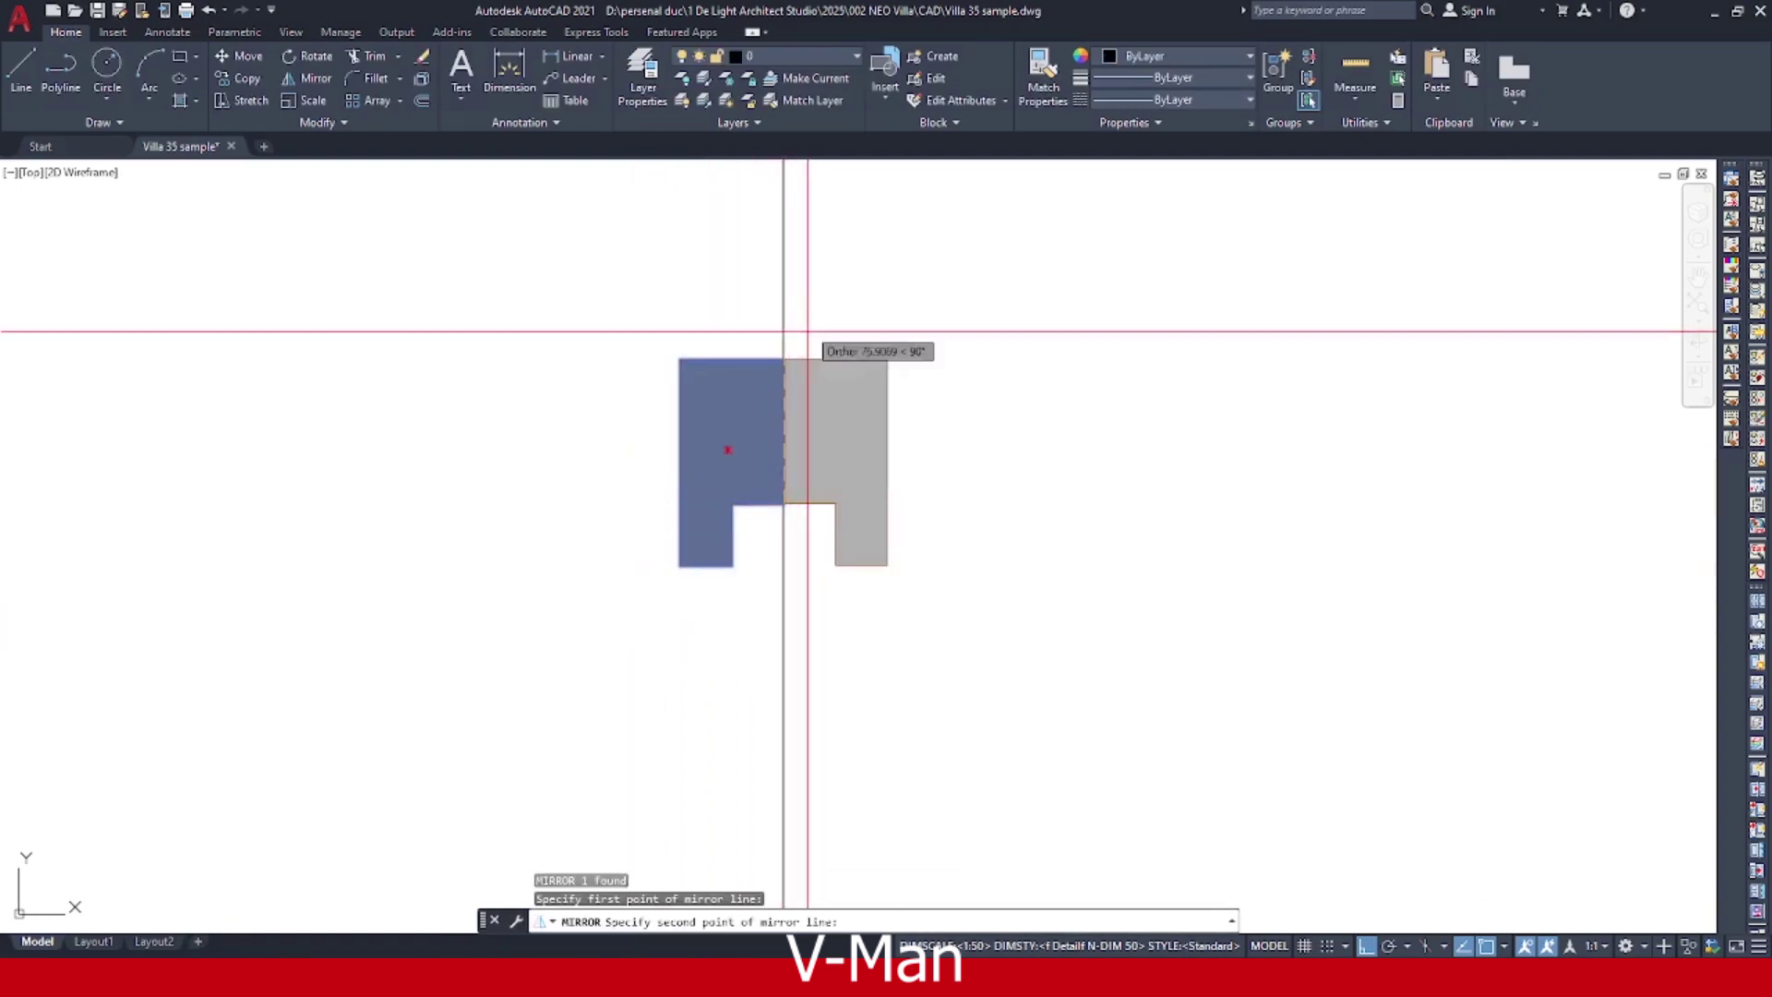
pyautogui.click(783, 305)
pyautogui.press('Return')
# Move the mirrored jamb to the right construction line so that it covers the copied plain rectangle there.
pyautogui.click(802, 521)
pyautogui.moveTo(802, 522); pyautogui.dragTo(822, 486, button='middle')
pyautogui.write('m')
pyautogui.press('Return')
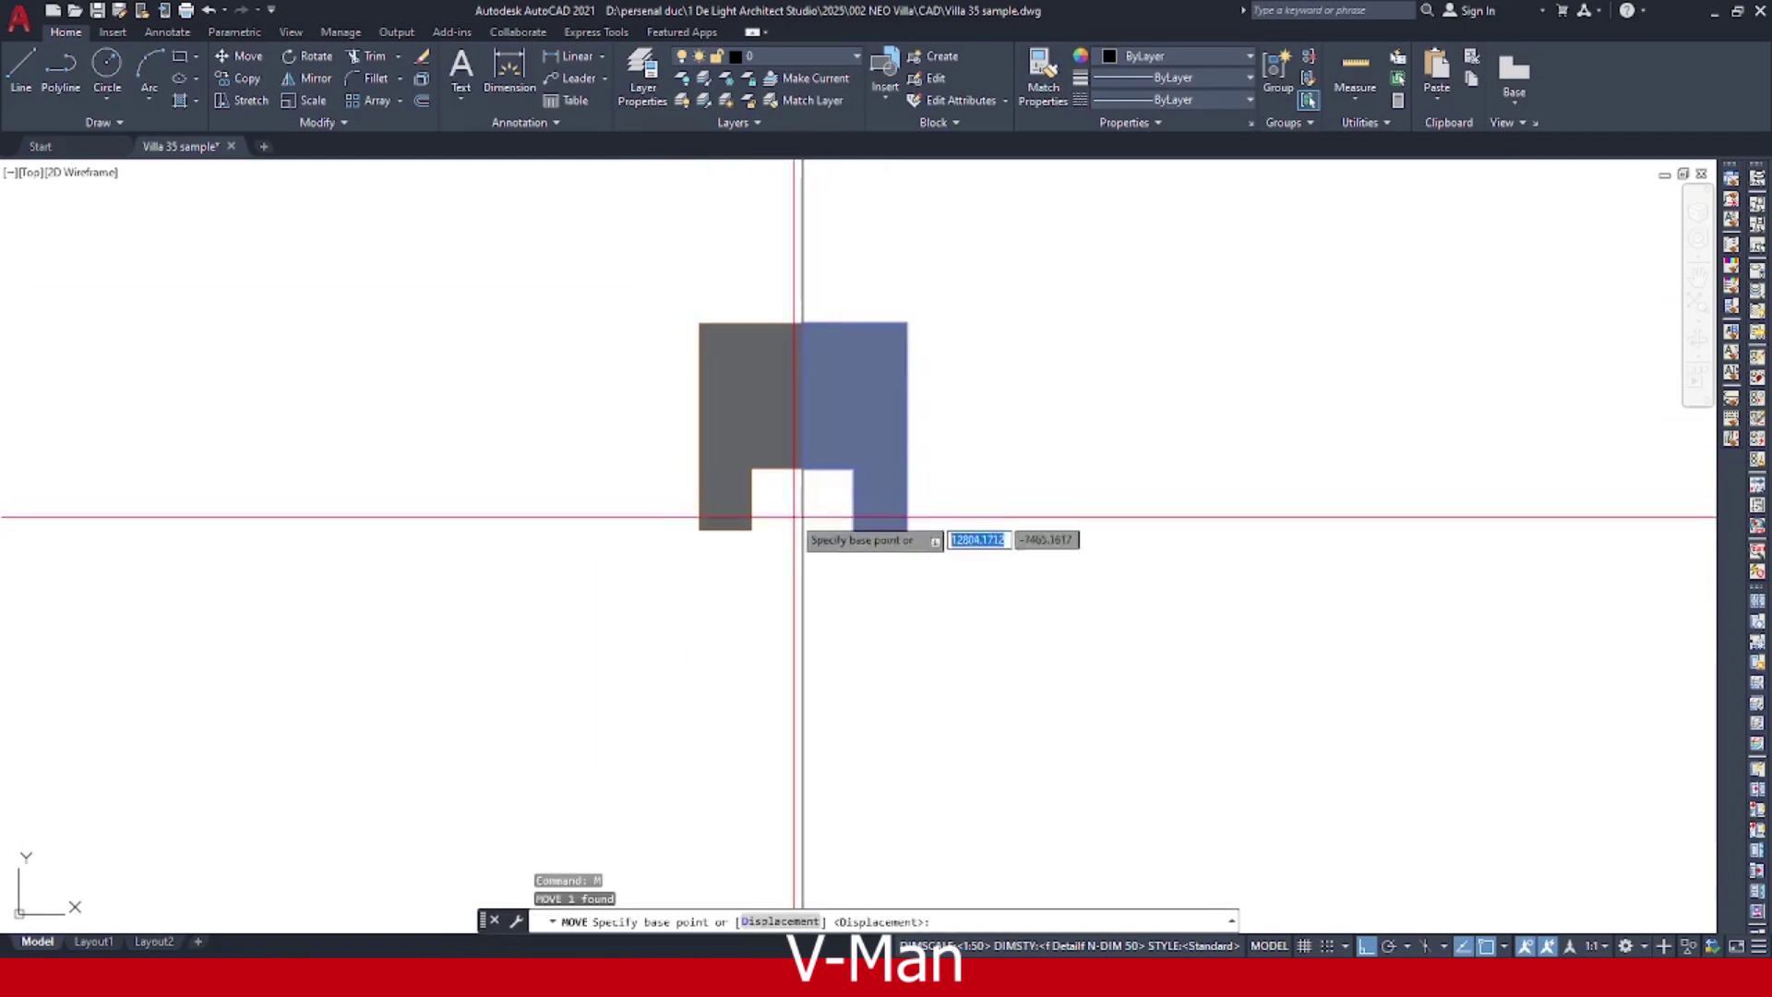
pyautogui.click(803, 468)
pyautogui.scroll(-2, 797, 469)
pyautogui.moveTo(1641, 519); pyautogui.dragTo(1291, 486, button='middle')
pyautogui.scroll(2, 1318, 456)
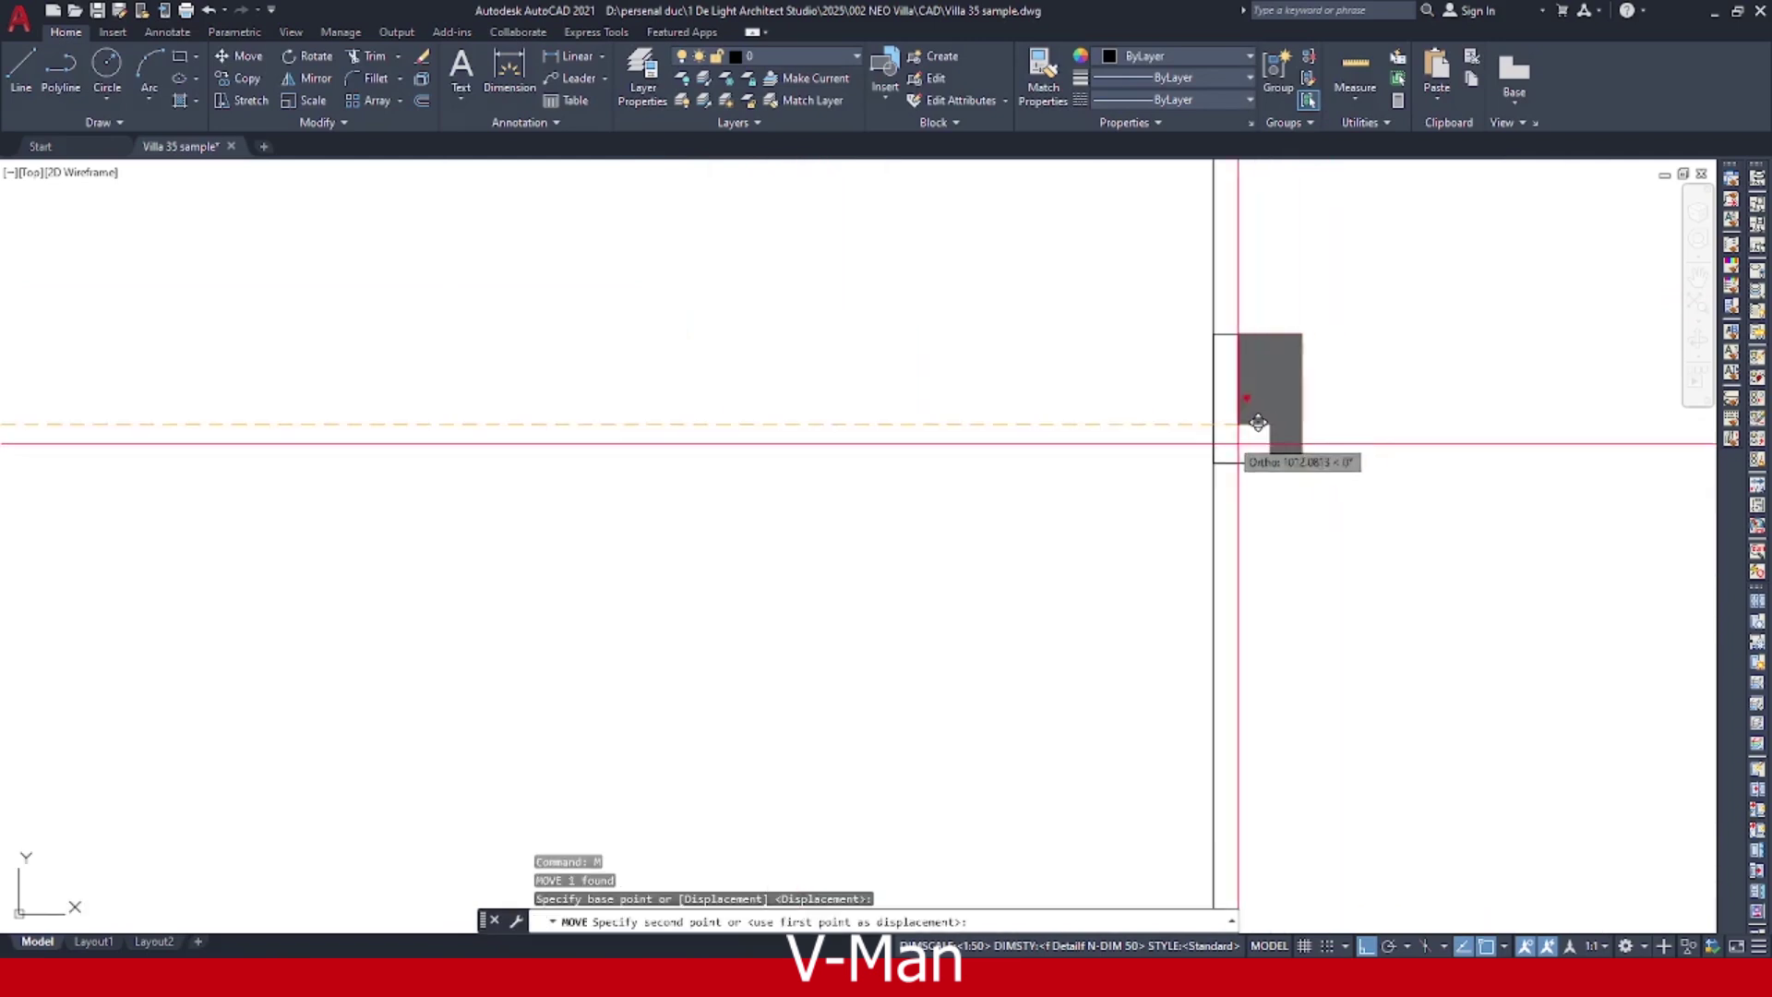
pyautogui.press('Escape')
pyautogui.press('Escape')
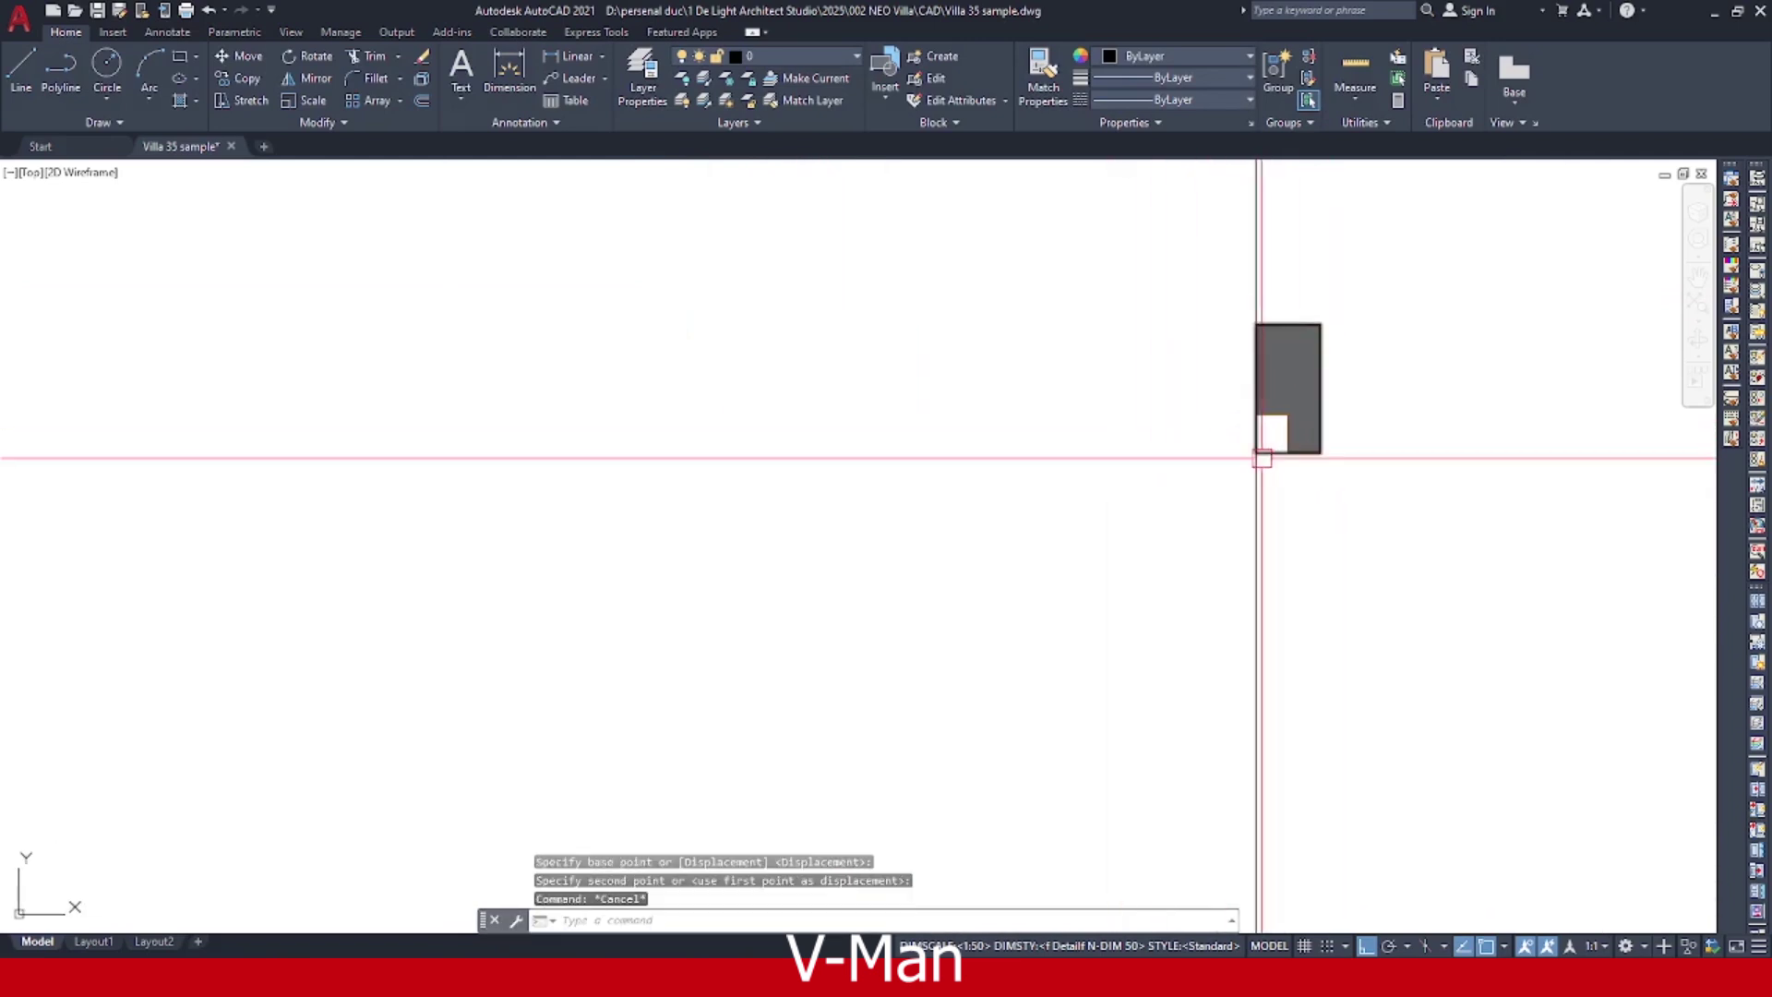
# Place a linear dimension below the jambs between the lower notch corners of the left and right jambs.
pyautogui.scroll(-3, 1258, 455)
pyautogui.write('dli')
pyautogui.press('Return')
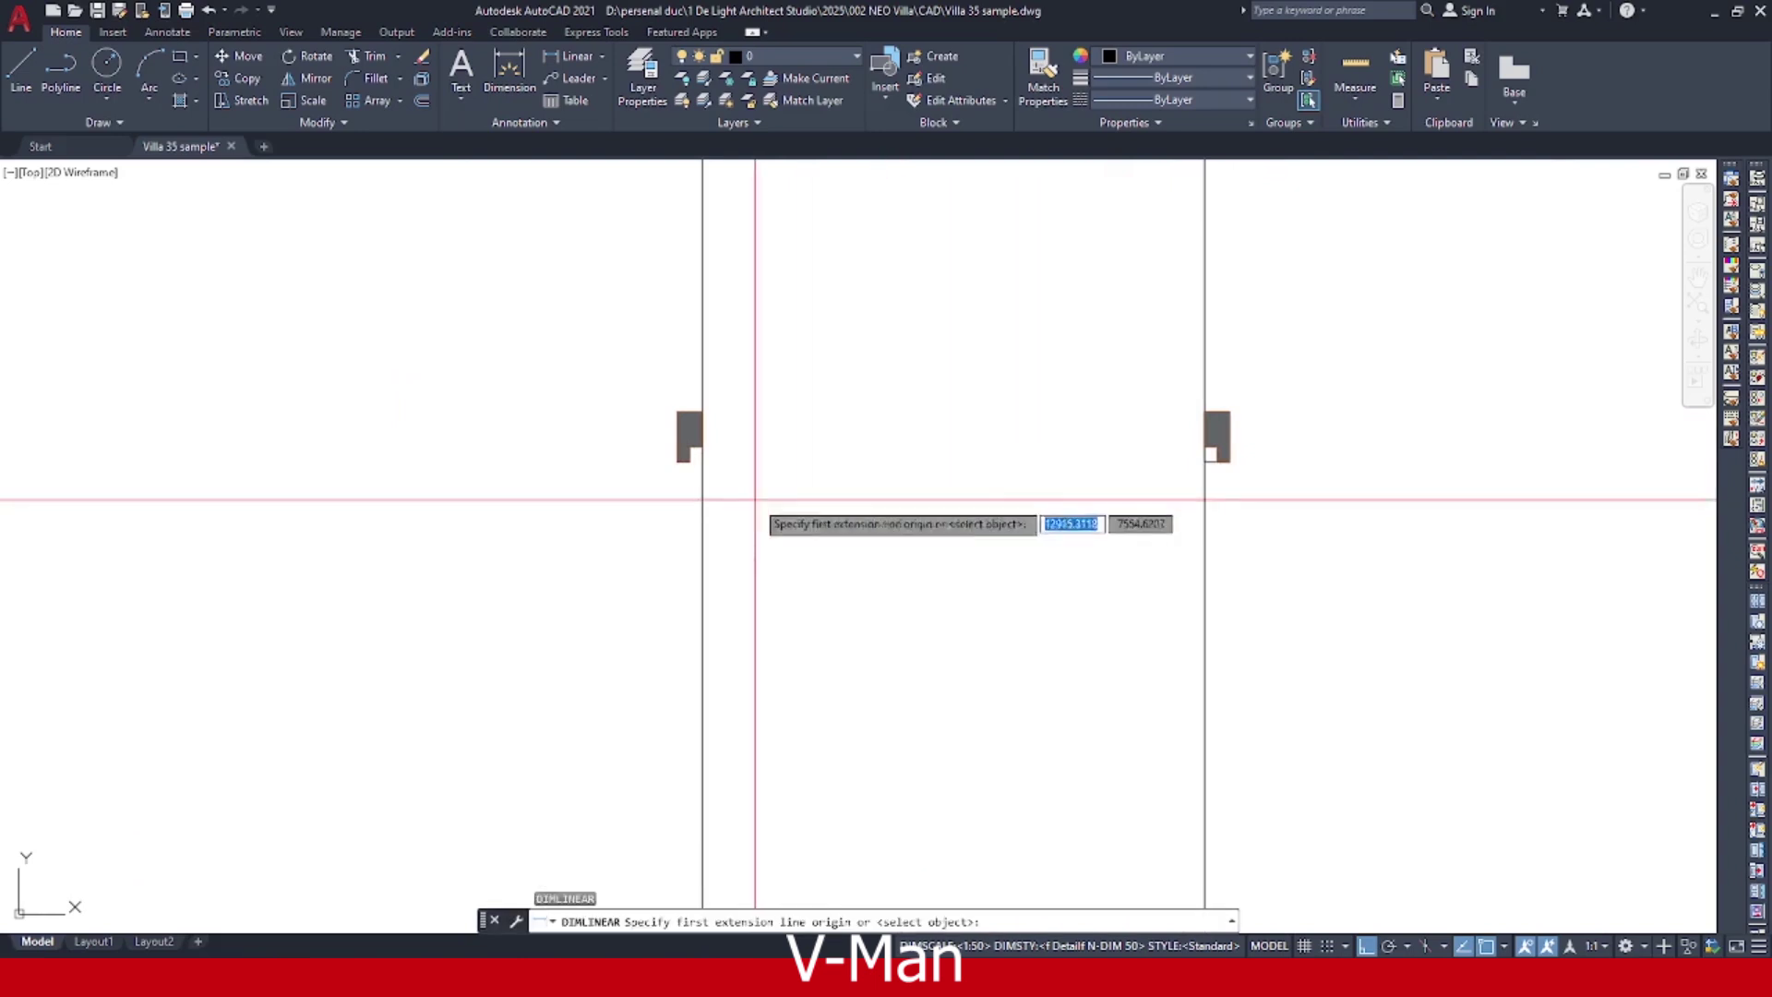
pyautogui.scroll(3, 701, 480)
pyautogui.click(662, 447)
pyautogui.scroll(-2, 1293, 507)
pyautogui.moveTo(1289, 508); pyautogui.dragTo(748, 498, button='middle')
pyautogui.scroll(2, 1324, 462)
pyautogui.click(1240, 459)
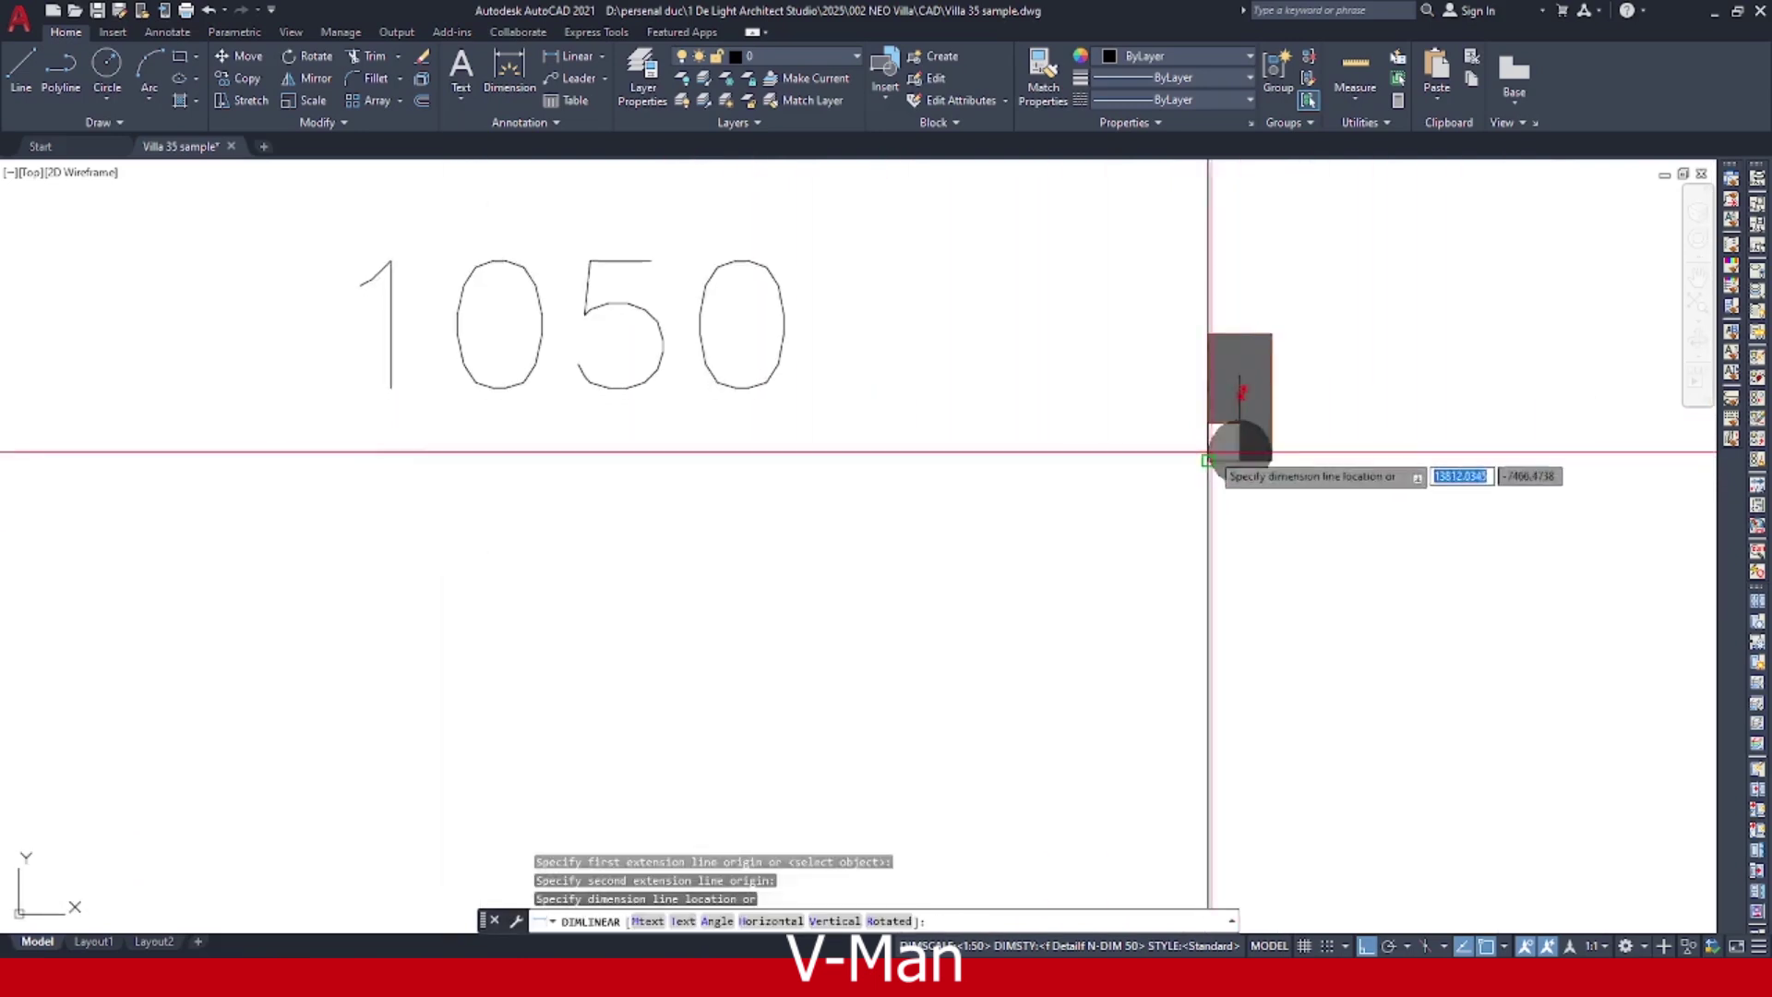
pyautogui.scroll(-3, 1227, 459)
pyautogui.click(1072, 582)
# Delete the linear dimension between the two jambs.
pyautogui.scroll(2, 1057, 535)
pyautogui.click(806, 444)
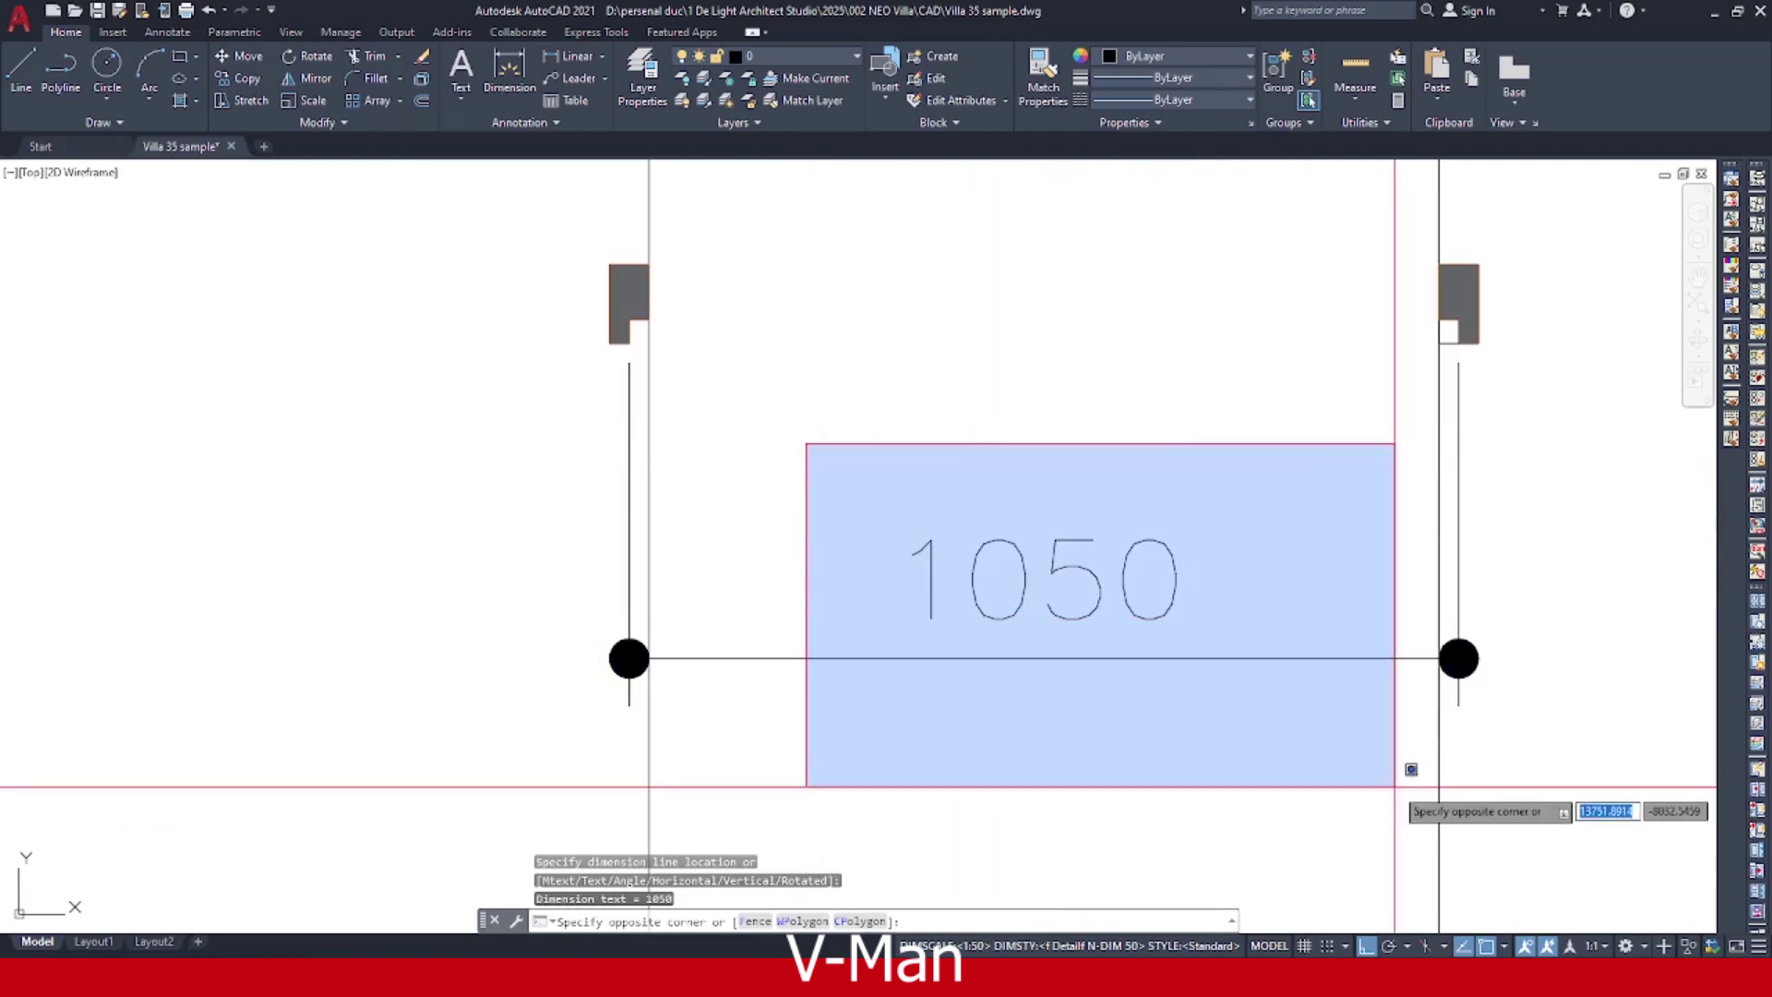
pyautogui.press('Escape')
pyautogui.click(1139, 571)
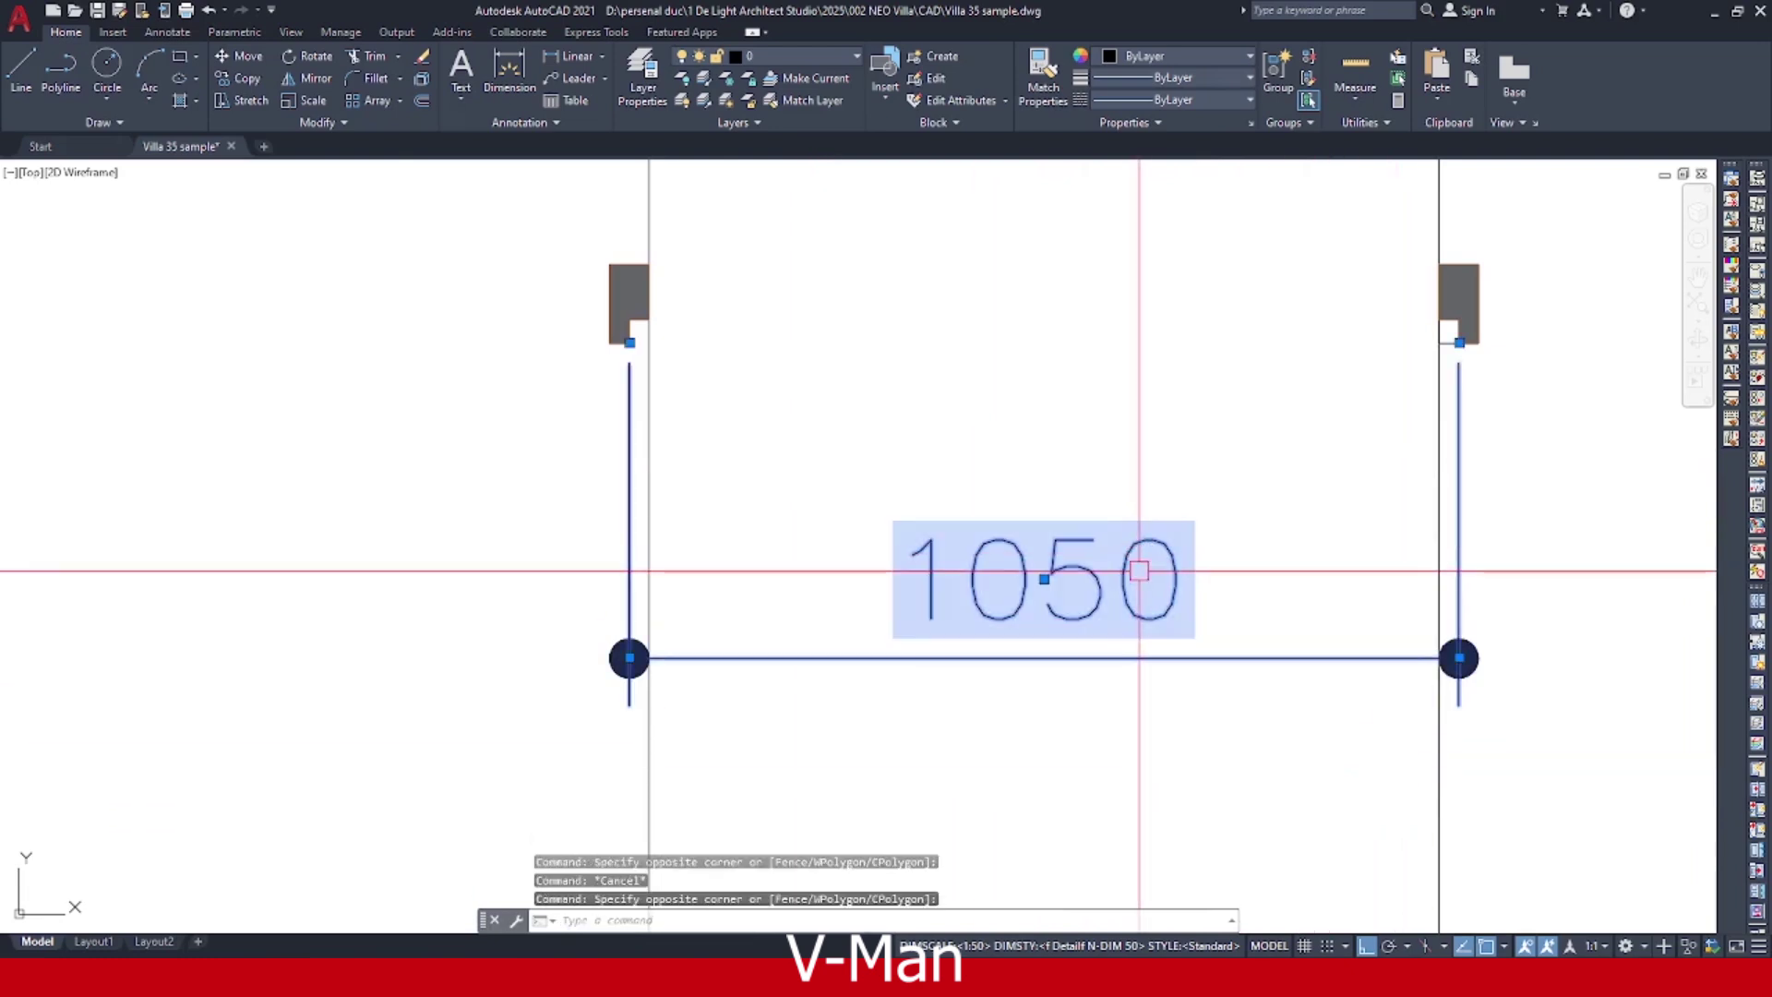
pyautogui.press('Delete')
pyautogui.press('Escape')
pyautogui.moveTo(775, 267); pyautogui.dragTo(818, 336, button='middle')
pyautogui.press('Escape')
pyautogui.click(577, 269)
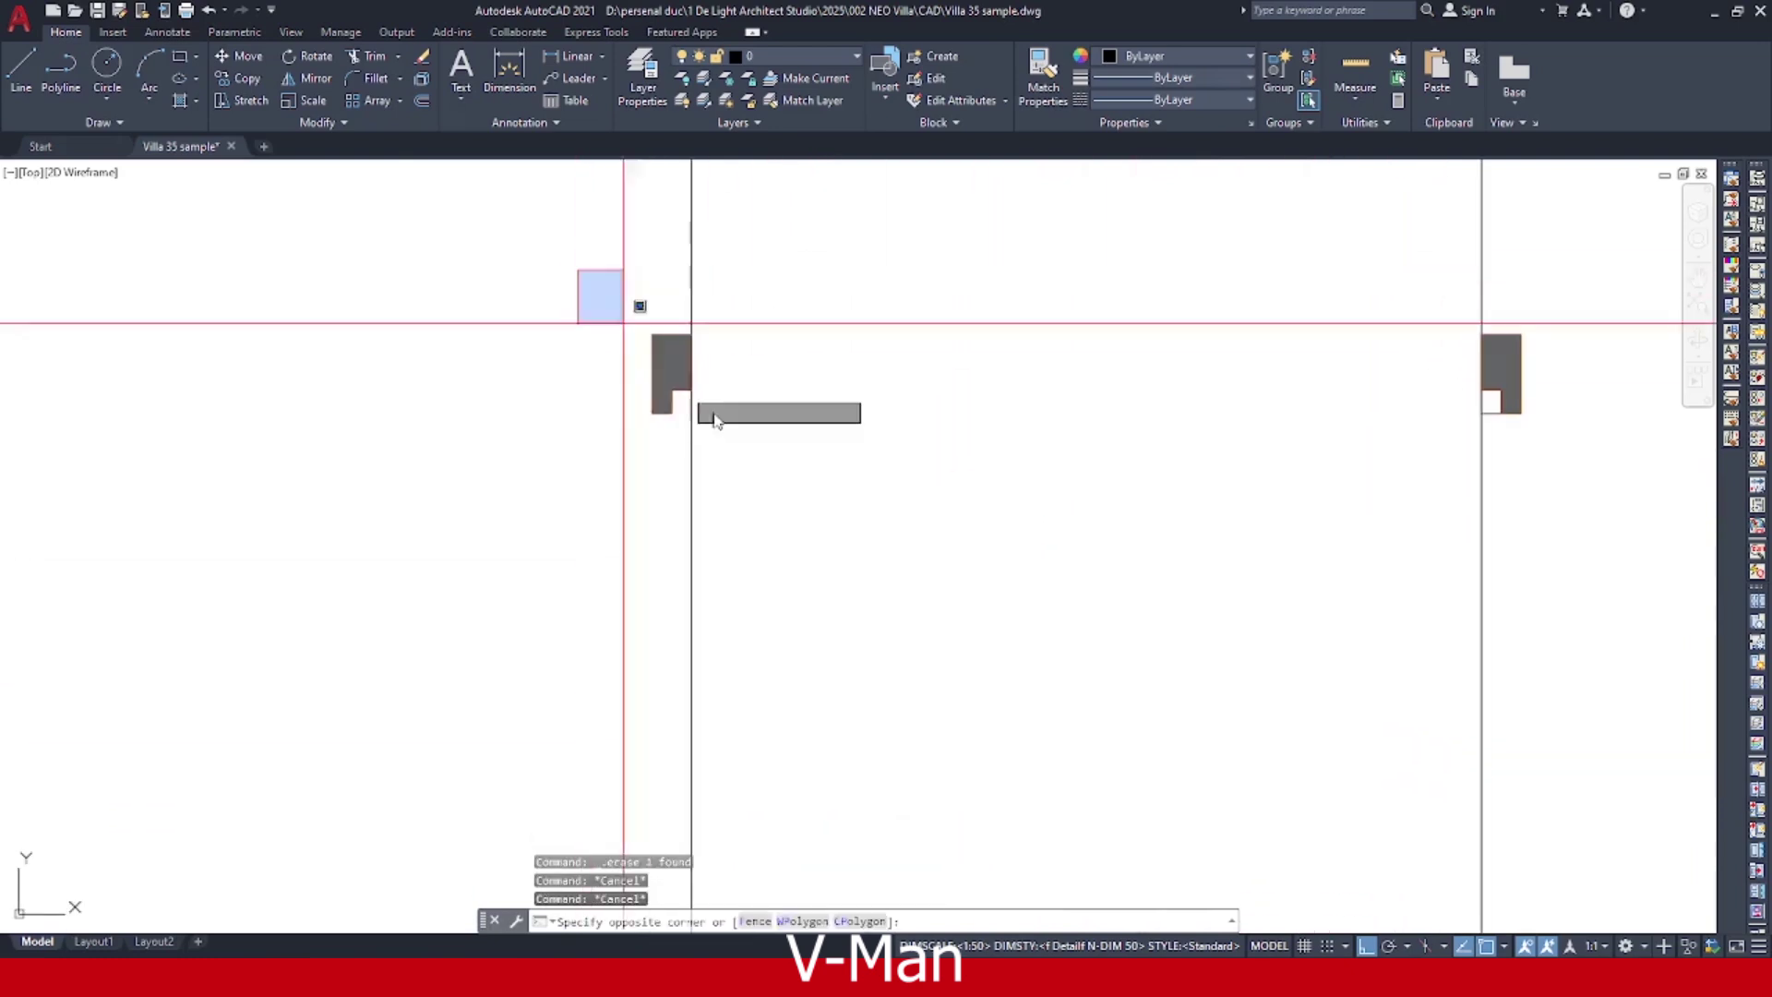
pyautogui.click(719, 479)
pyautogui.write('m')
pyautogui.press('Return')
pyautogui.scroll(4, 662, 426)
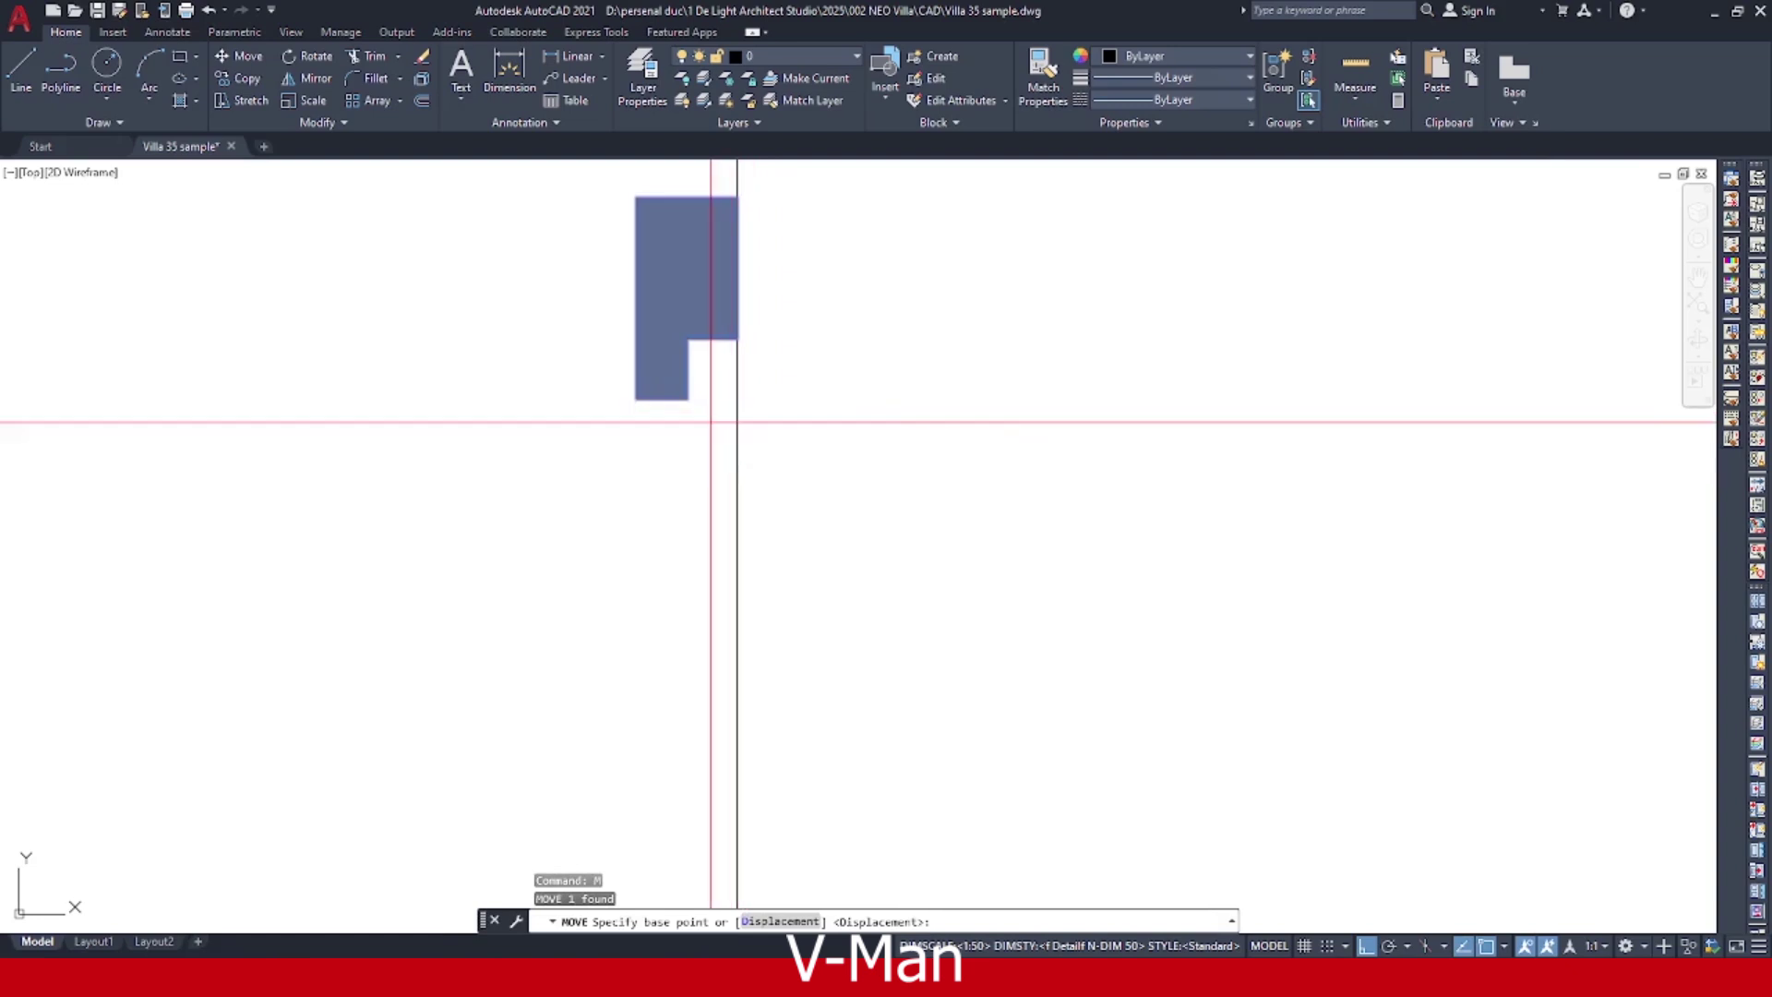
pyautogui.press('Escape')
# Move the left jamb horizontally by its lower notch corner onto the left construction line.
pyautogui.scroll(-4, 656, 360)
pyautogui.click(611, 251)
pyautogui.click(781, 444)
pyautogui.click(780, 442)
pyautogui.write('m')
pyautogui.press('Return')
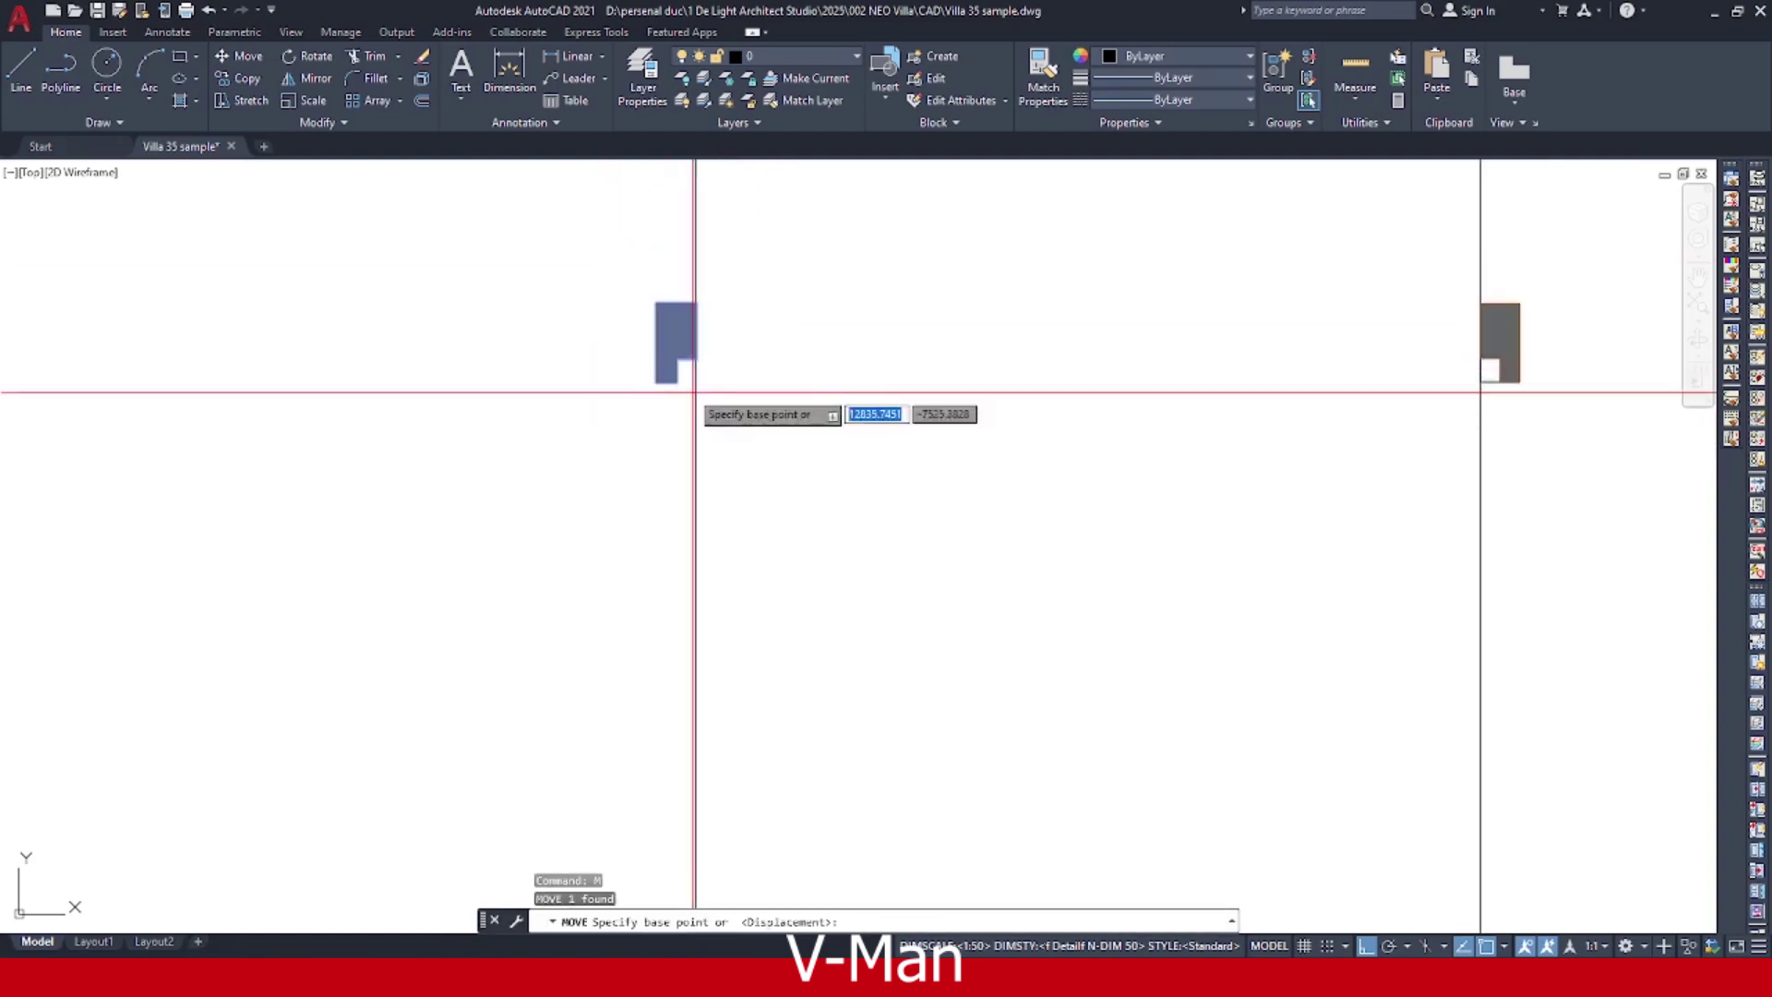
pyautogui.scroll(4, 693, 376)
pyautogui.click(715, 406)
pyautogui.click(715, 406)
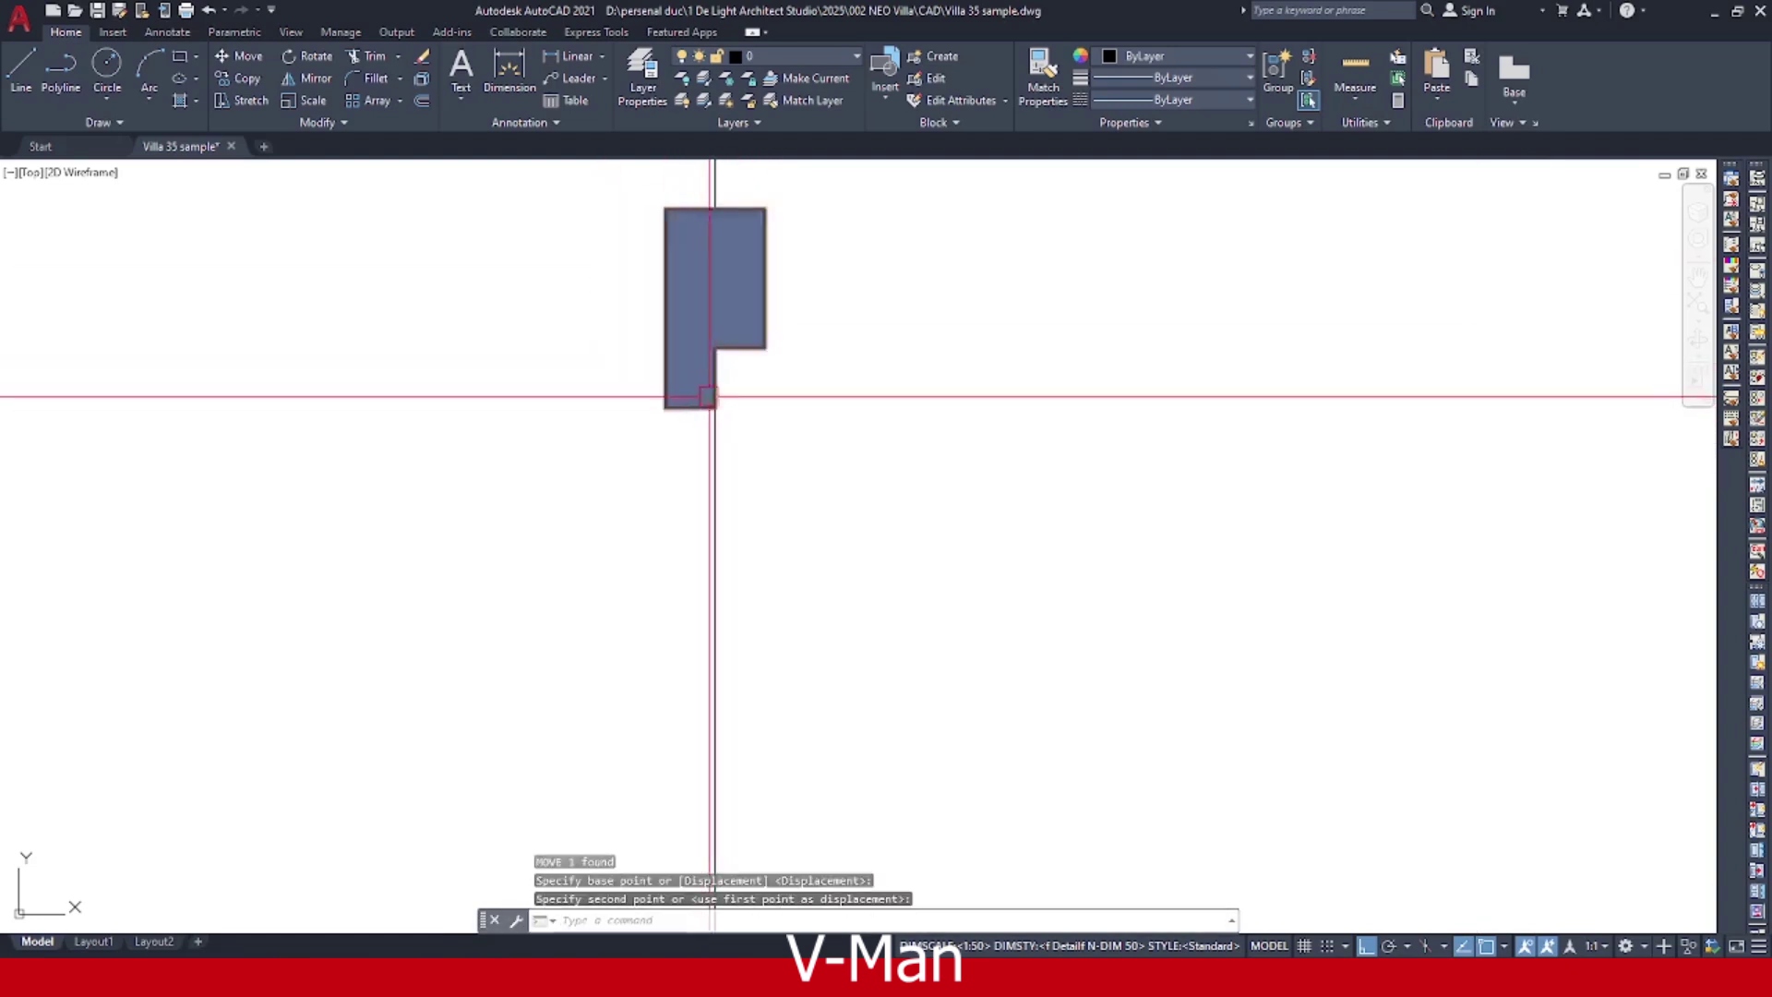
pyautogui.press('Escape')
# Move the right jamb horizontally by its lower notch corner onto the right construction line.
pyautogui.scroll(-3, 781, 428)
pyautogui.press('Escape')
pyautogui.scroll(1, 1353, 379)
pyautogui.moveTo(1353, 379); pyautogui.dragTo(1225, 397, button='middle')
pyautogui.scroll(2, 1125, 461)
pyautogui.click(1033, 459)
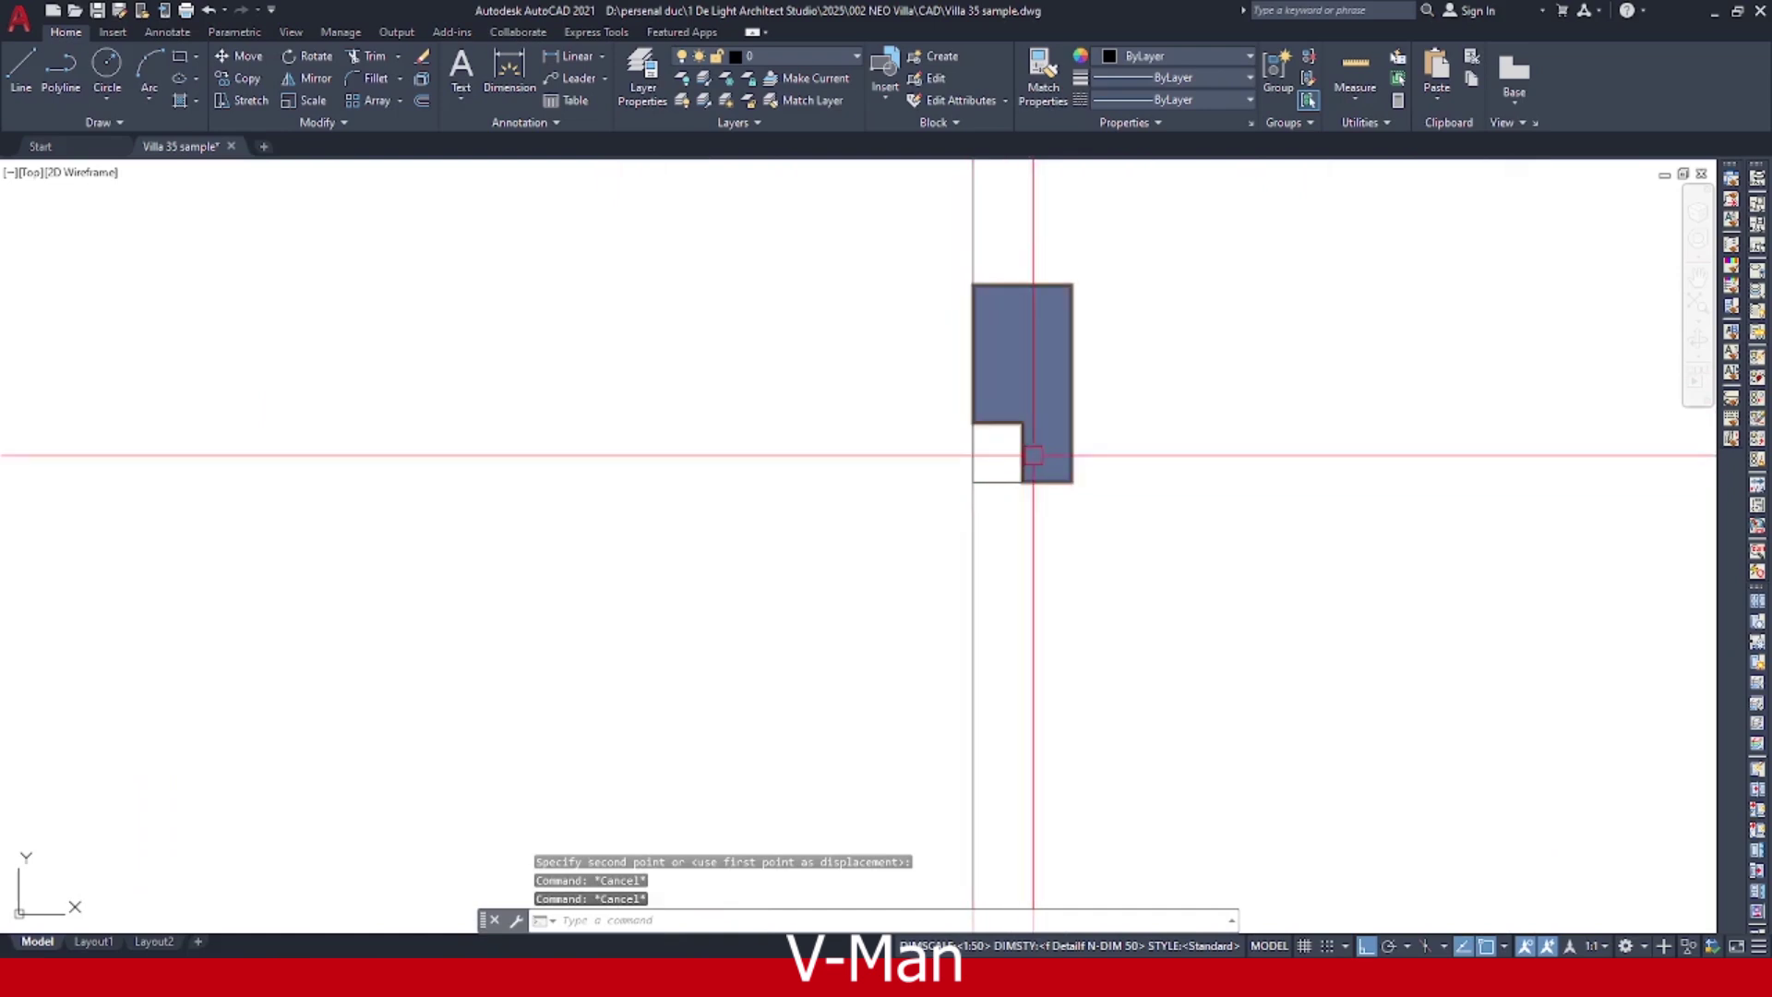
pyautogui.scroll(3, 1038, 458)
pyautogui.write('m')
pyautogui.press('Return')
pyautogui.click(1050, 475)
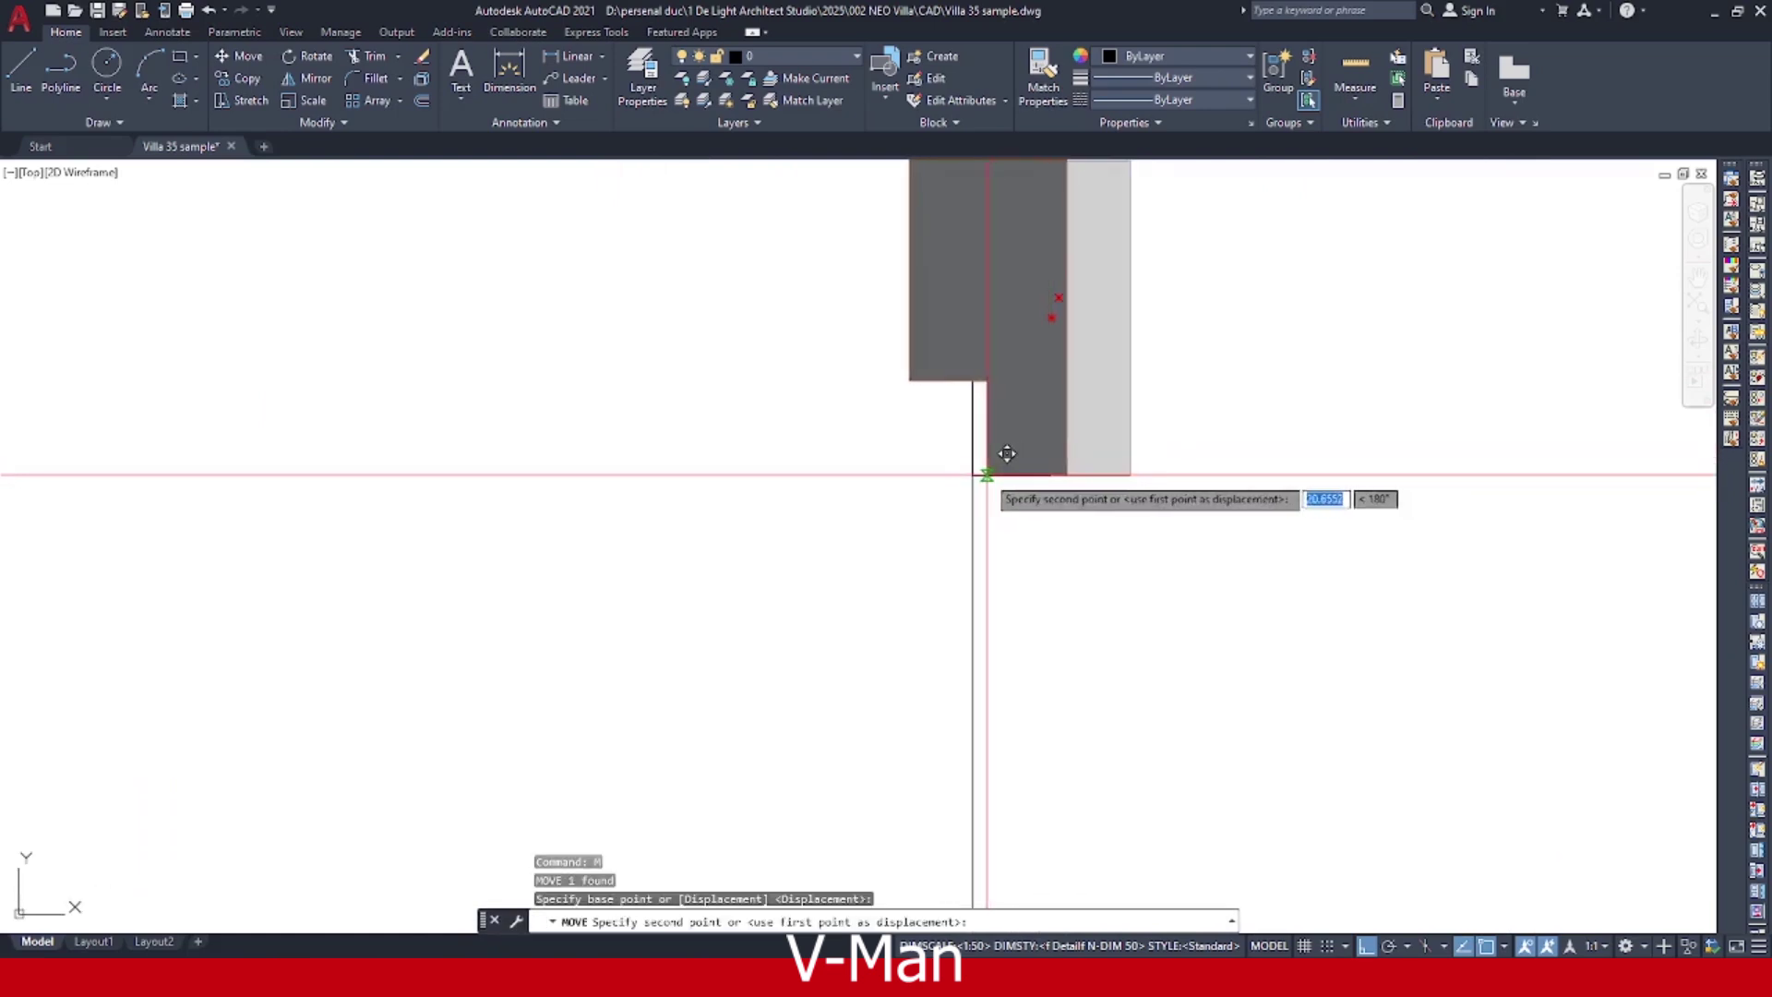
pyautogui.click(973, 474)
# Delete the leftover plain rectangle behind the right jamb.
pyautogui.click(1204, 519)
pyautogui.click(1098, 399)
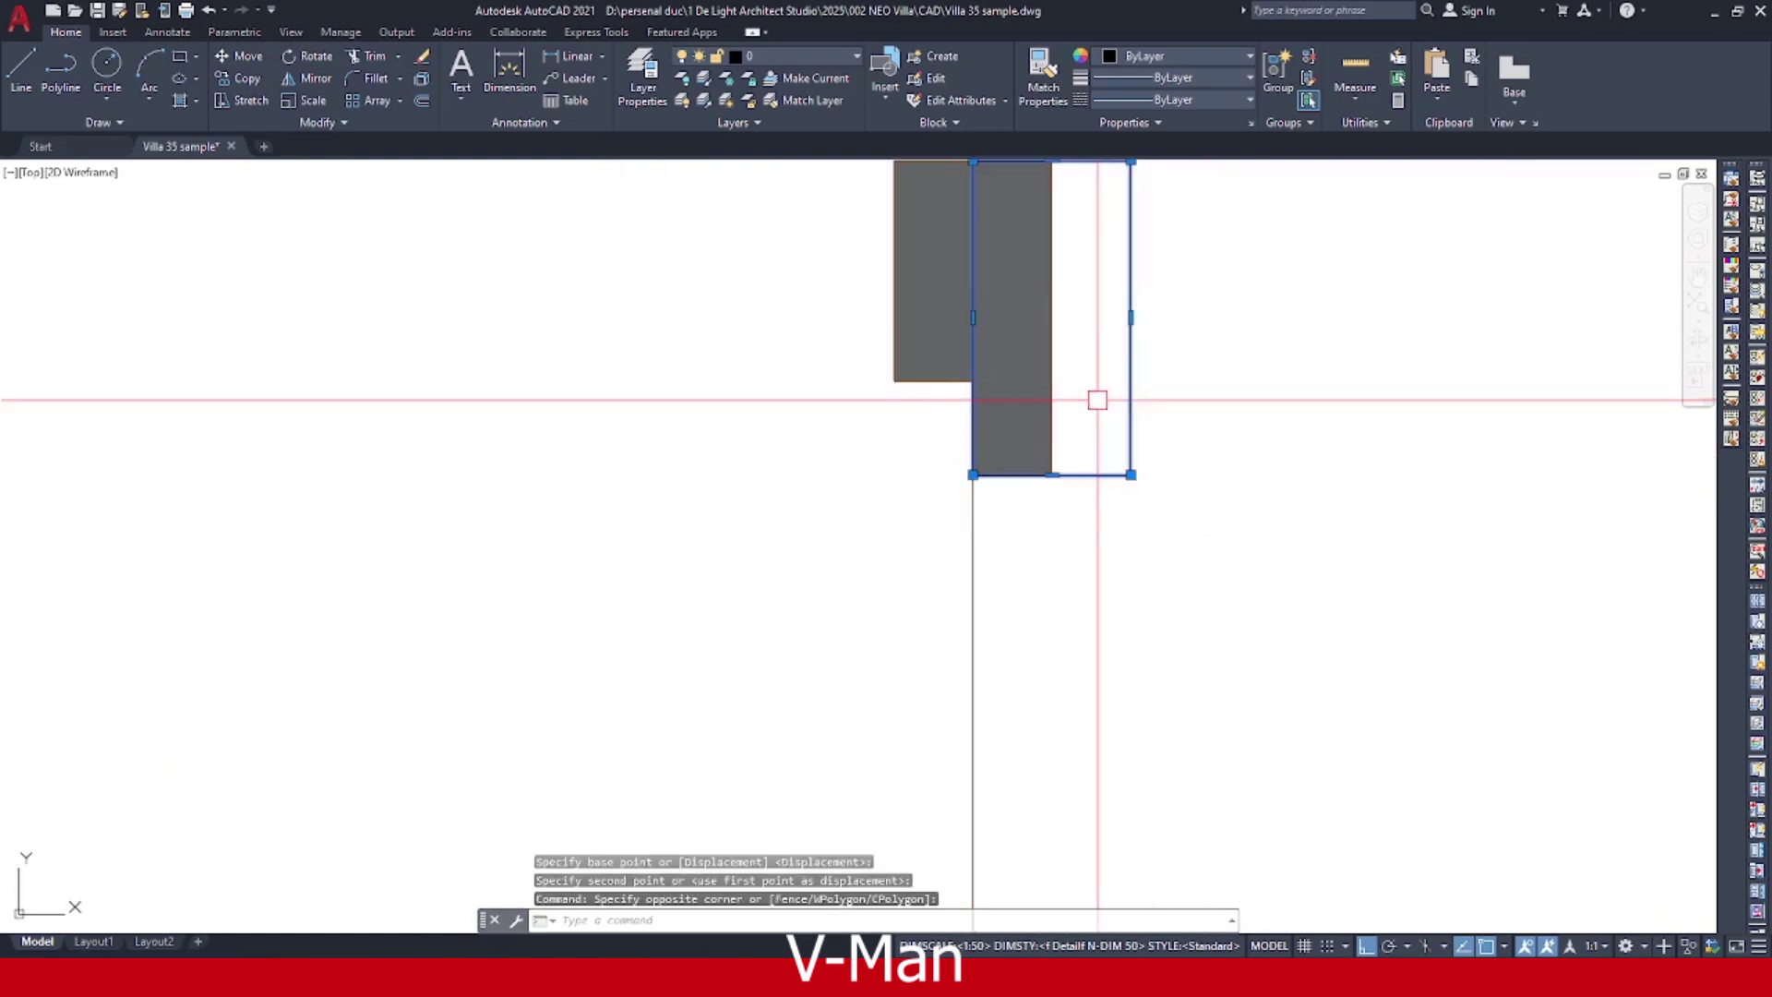
pyautogui.press('Delete')
# Draw a rectangle from the left jamb's upper outer corner to the right jamb's lower outer corner.
pyautogui.scroll(-6, 1096, 397)
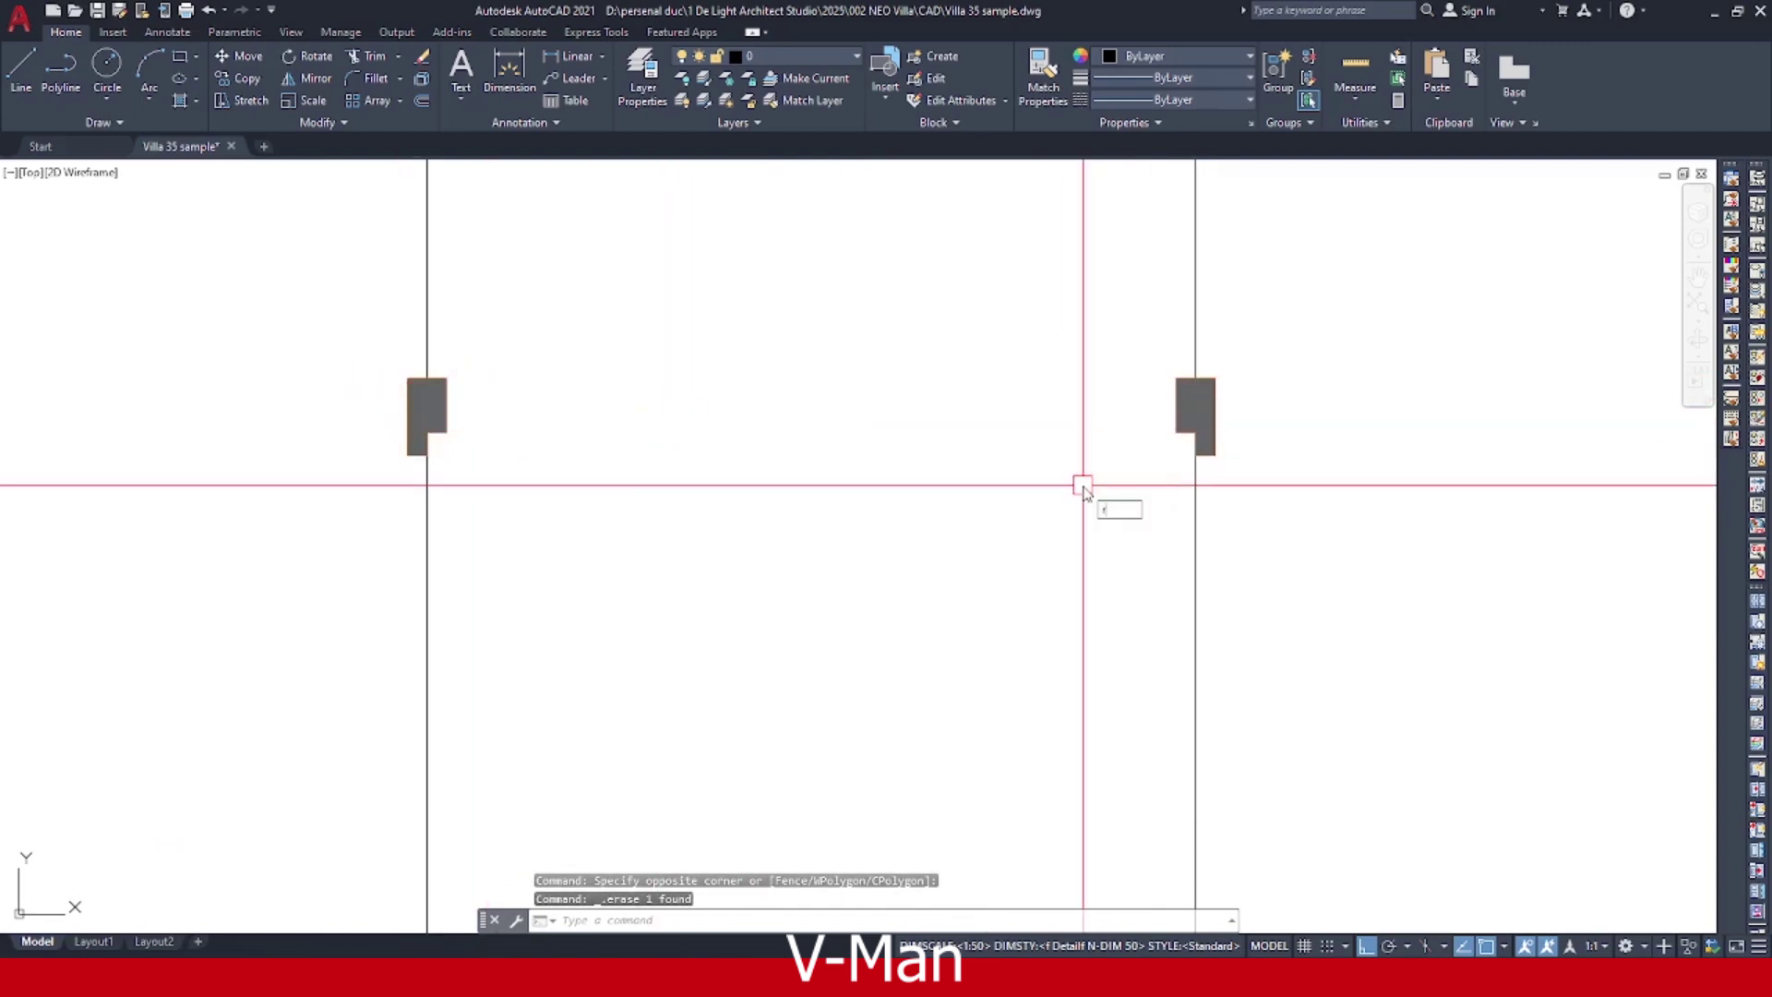
pyautogui.write('ec')
pyautogui.press('Return')
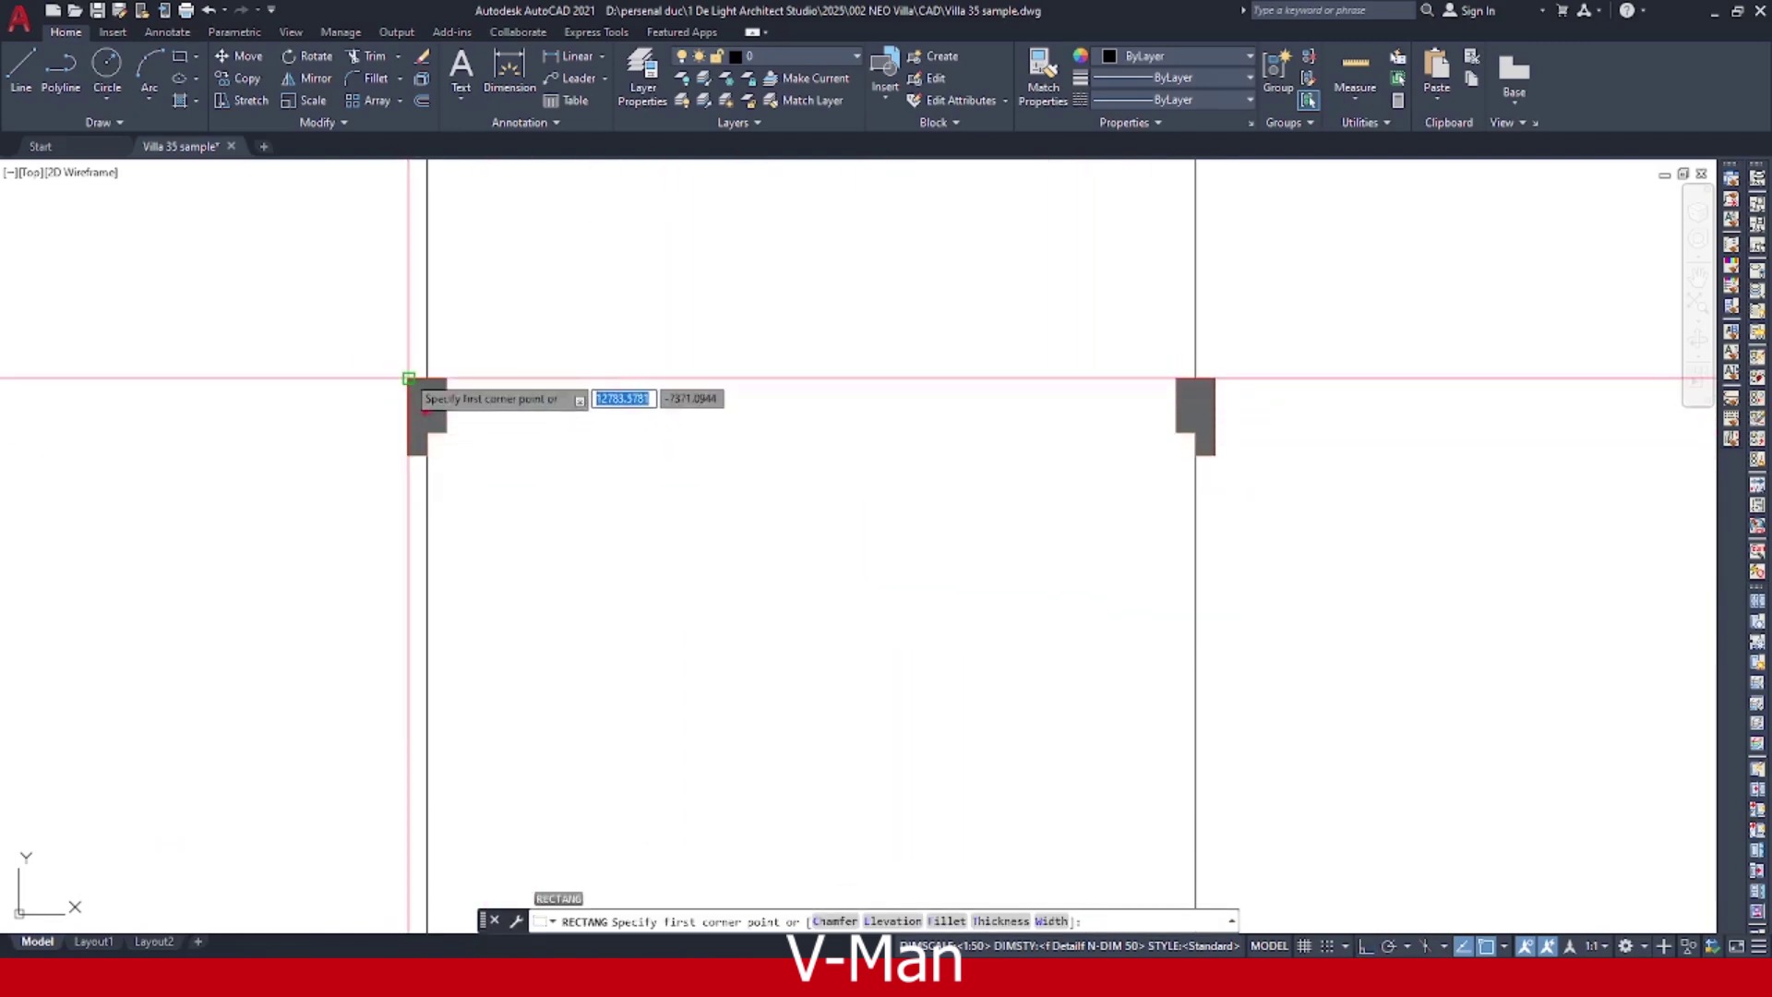
pyautogui.click(409, 379)
pyautogui.click(1216, 455)
pyautogui.press('Escape')
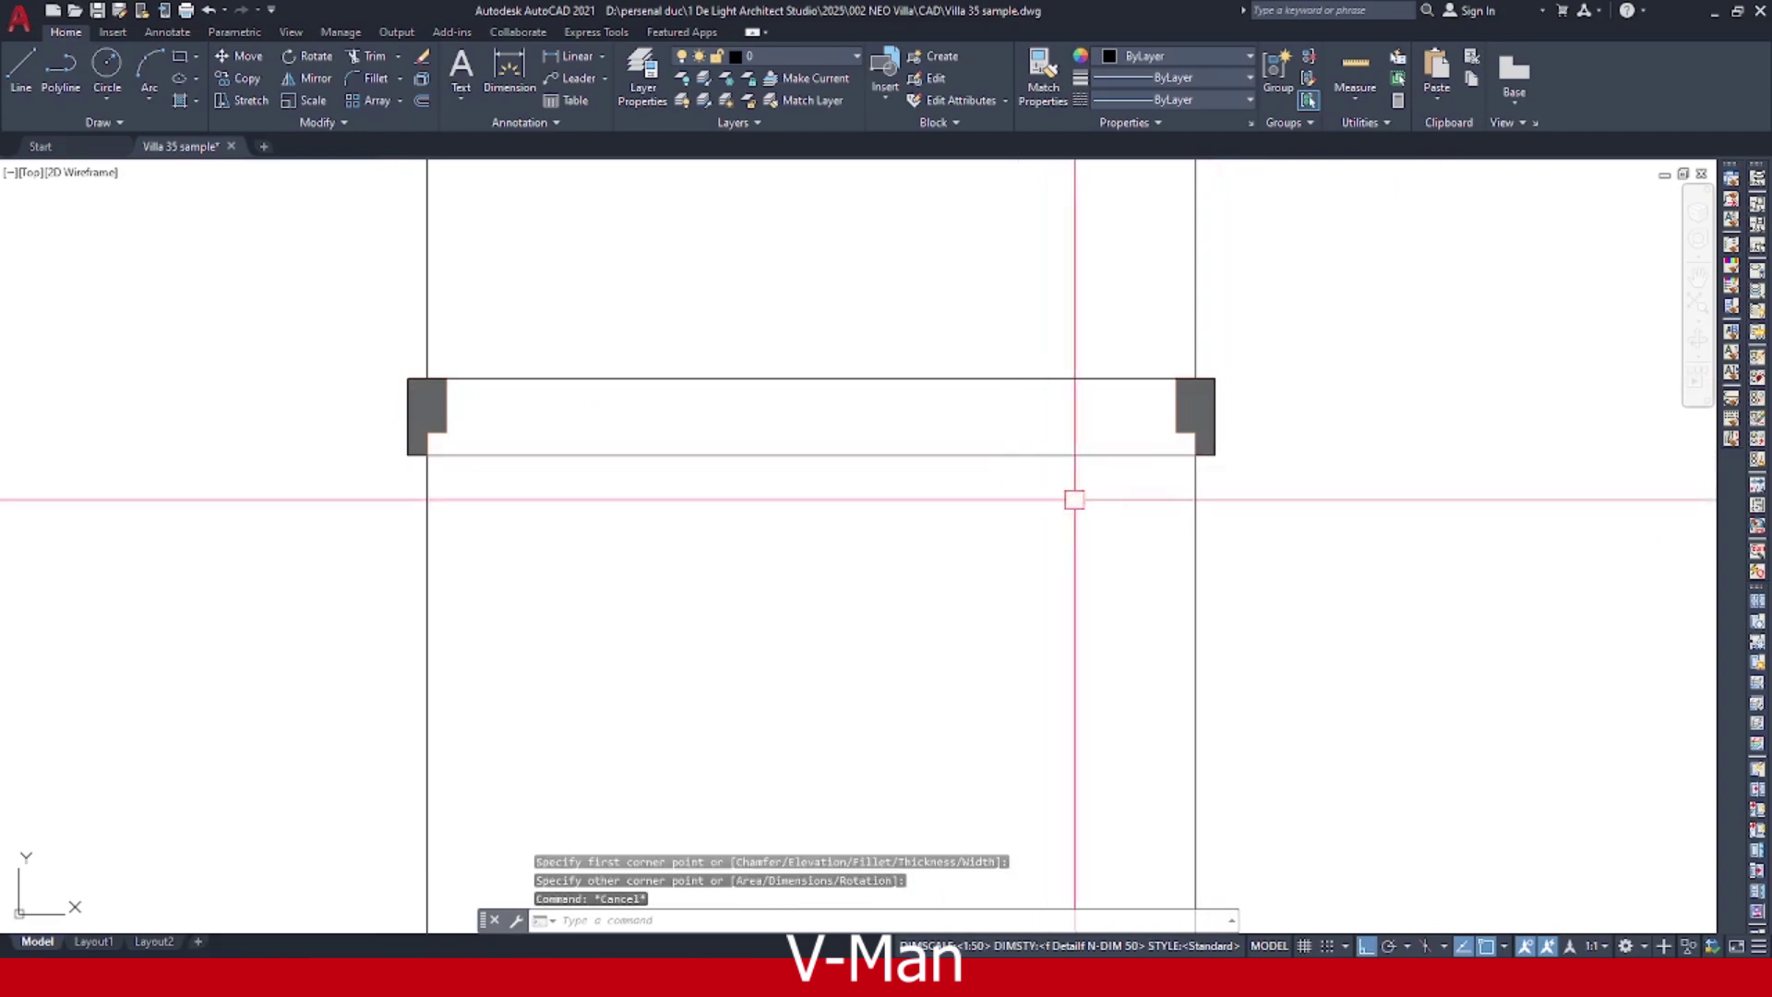
pyautogui.moveTo(1075, 500); pyautogui.dragTo(1052, 465, button='middle')
pyautogui.press('Escape')
pyautogui.click(1289, 520)
pyautogui.click(1258, 535)
pyautogui.press('Escape')
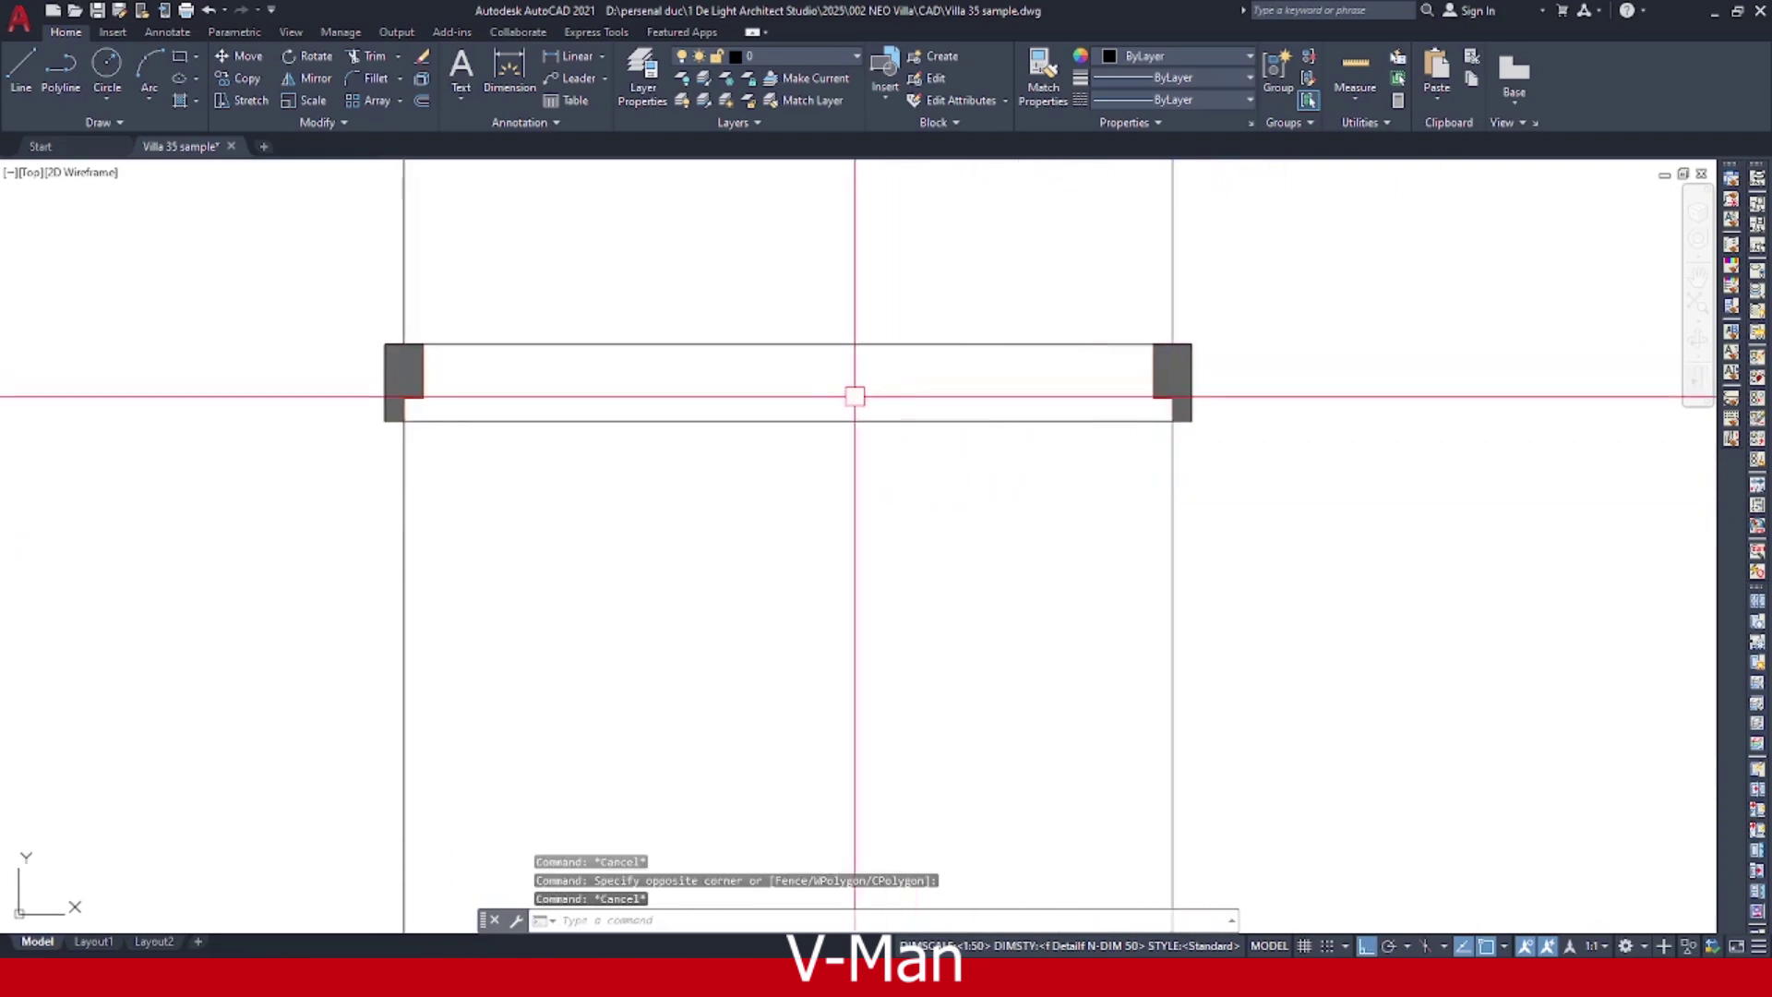
pyautogui.scroll(2, 401, 399)
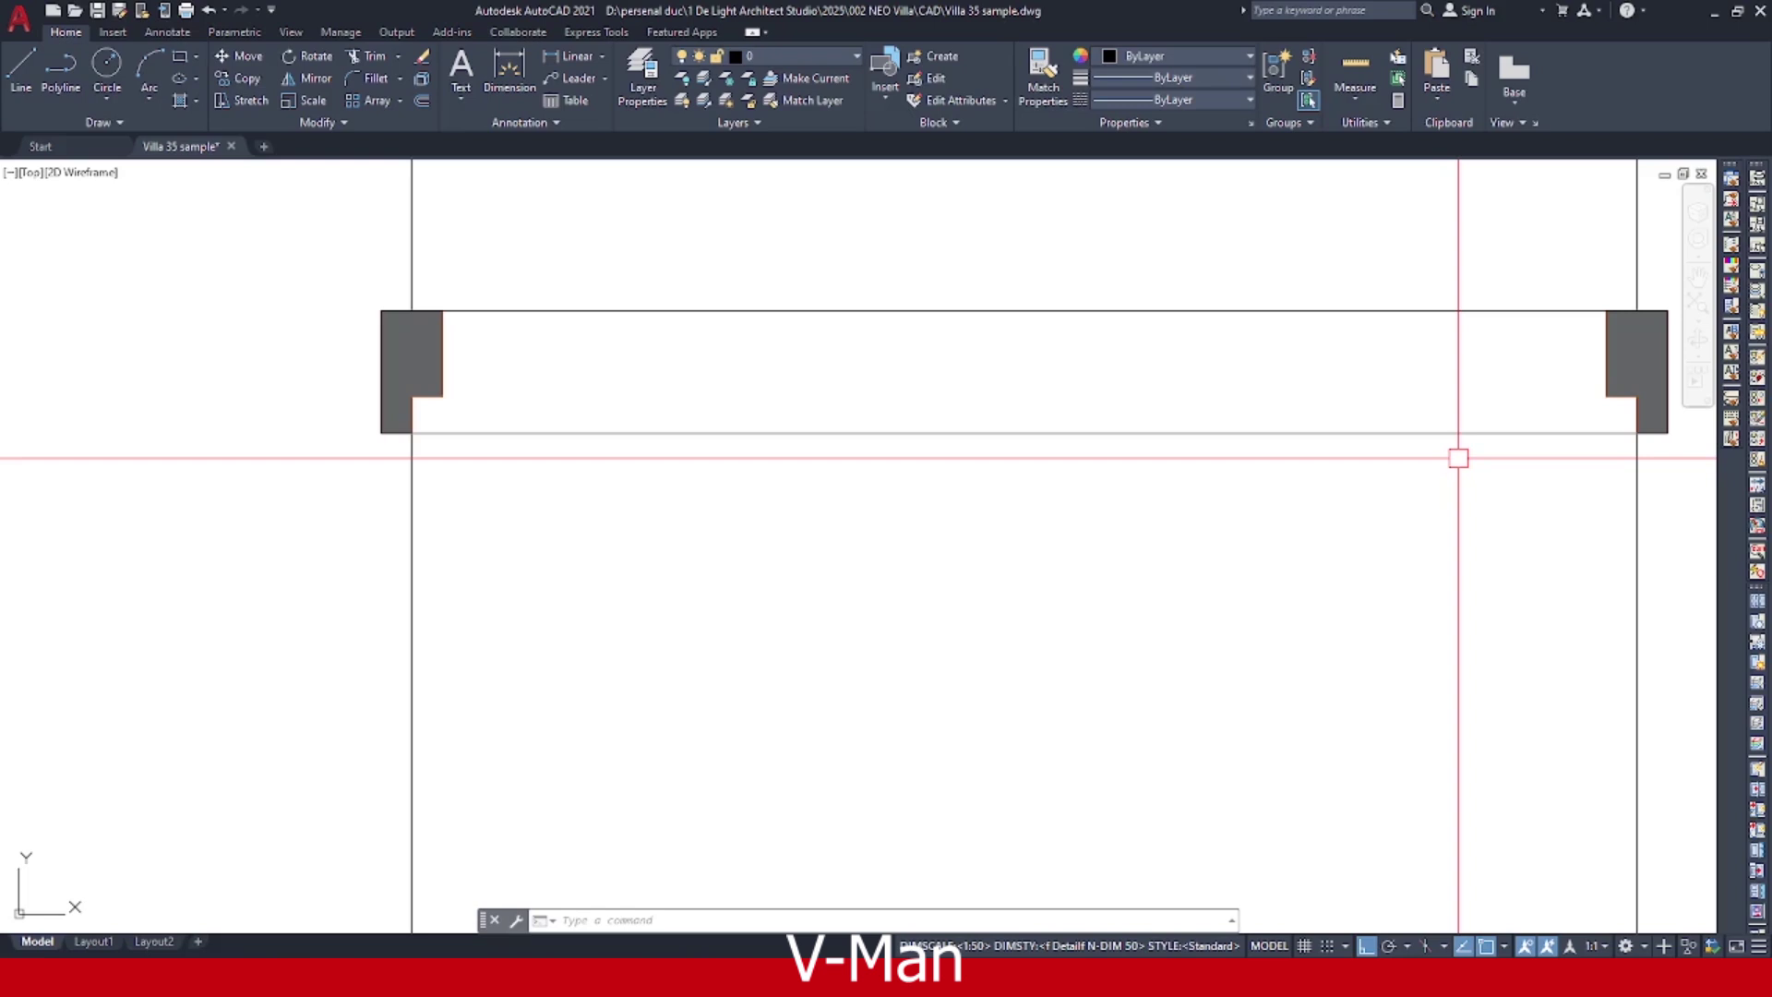
pyautogui.press('Escape')
pyautogui.press('Escape')
# Draw a 30 by 1000 rectangle between the construction lines as the door leaf.
pyautogui.scroll(-4, 1218, 485)
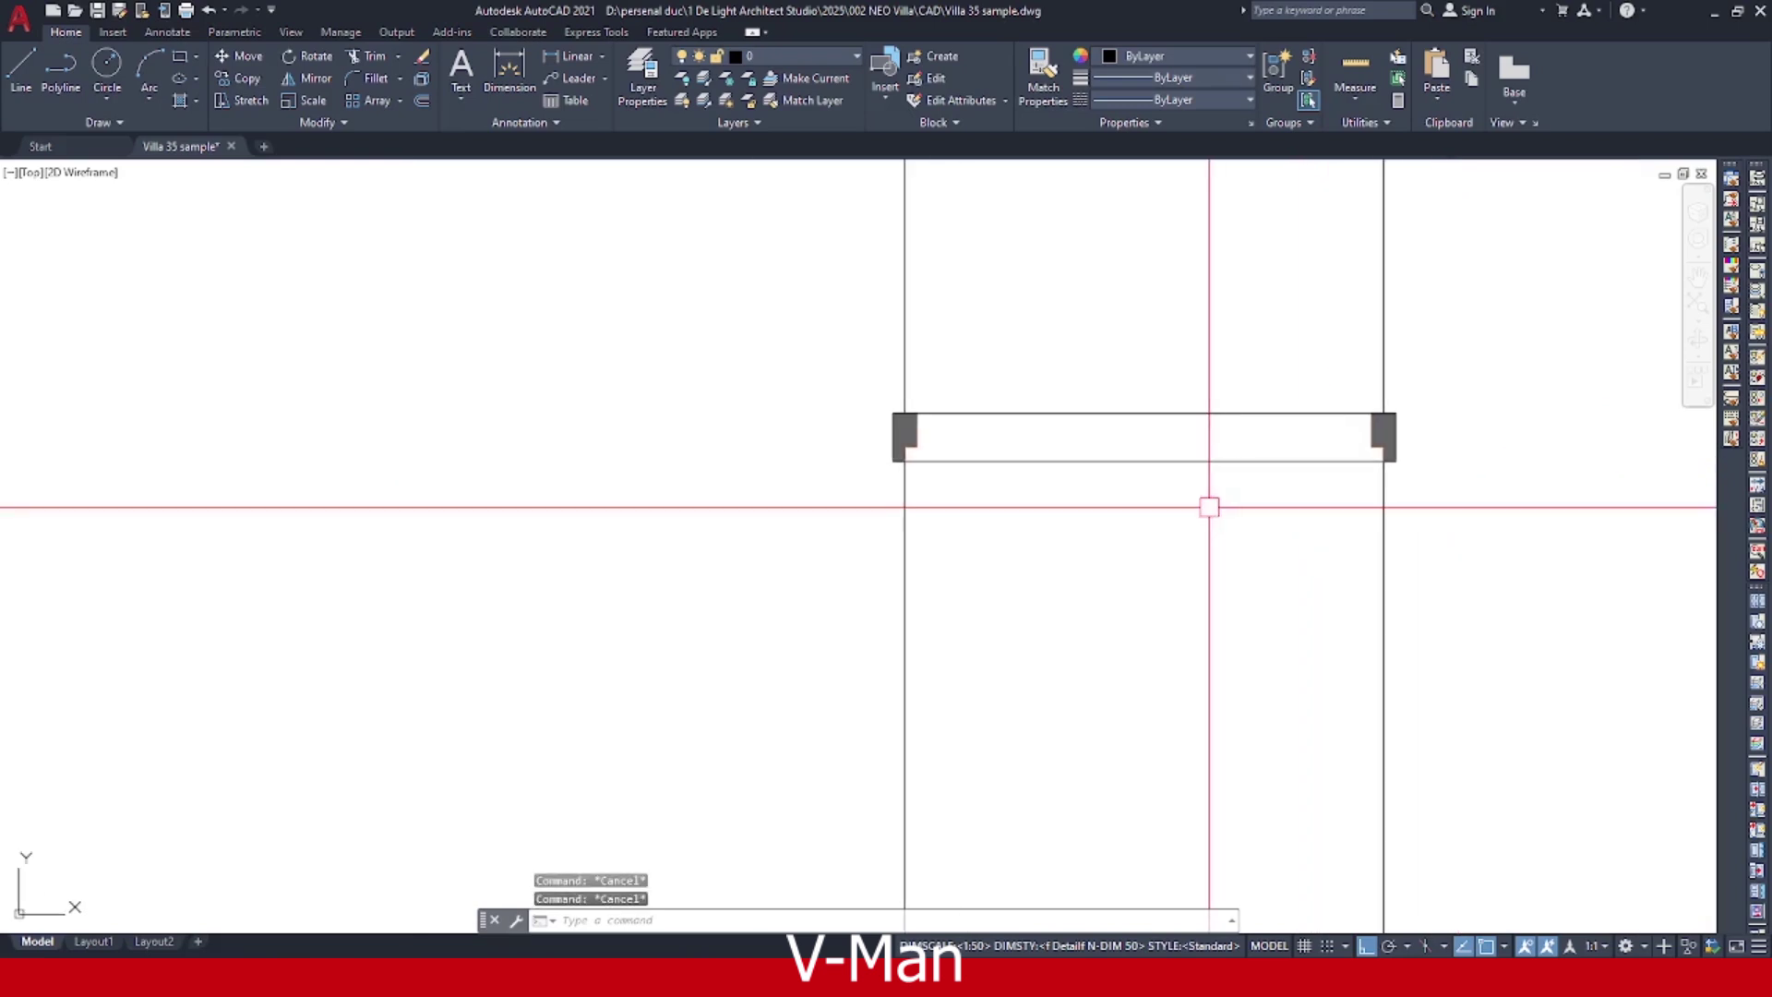
pyautogui.write('rec')
pyautogui.press('Return')
pyautogui.click(1152, 706)
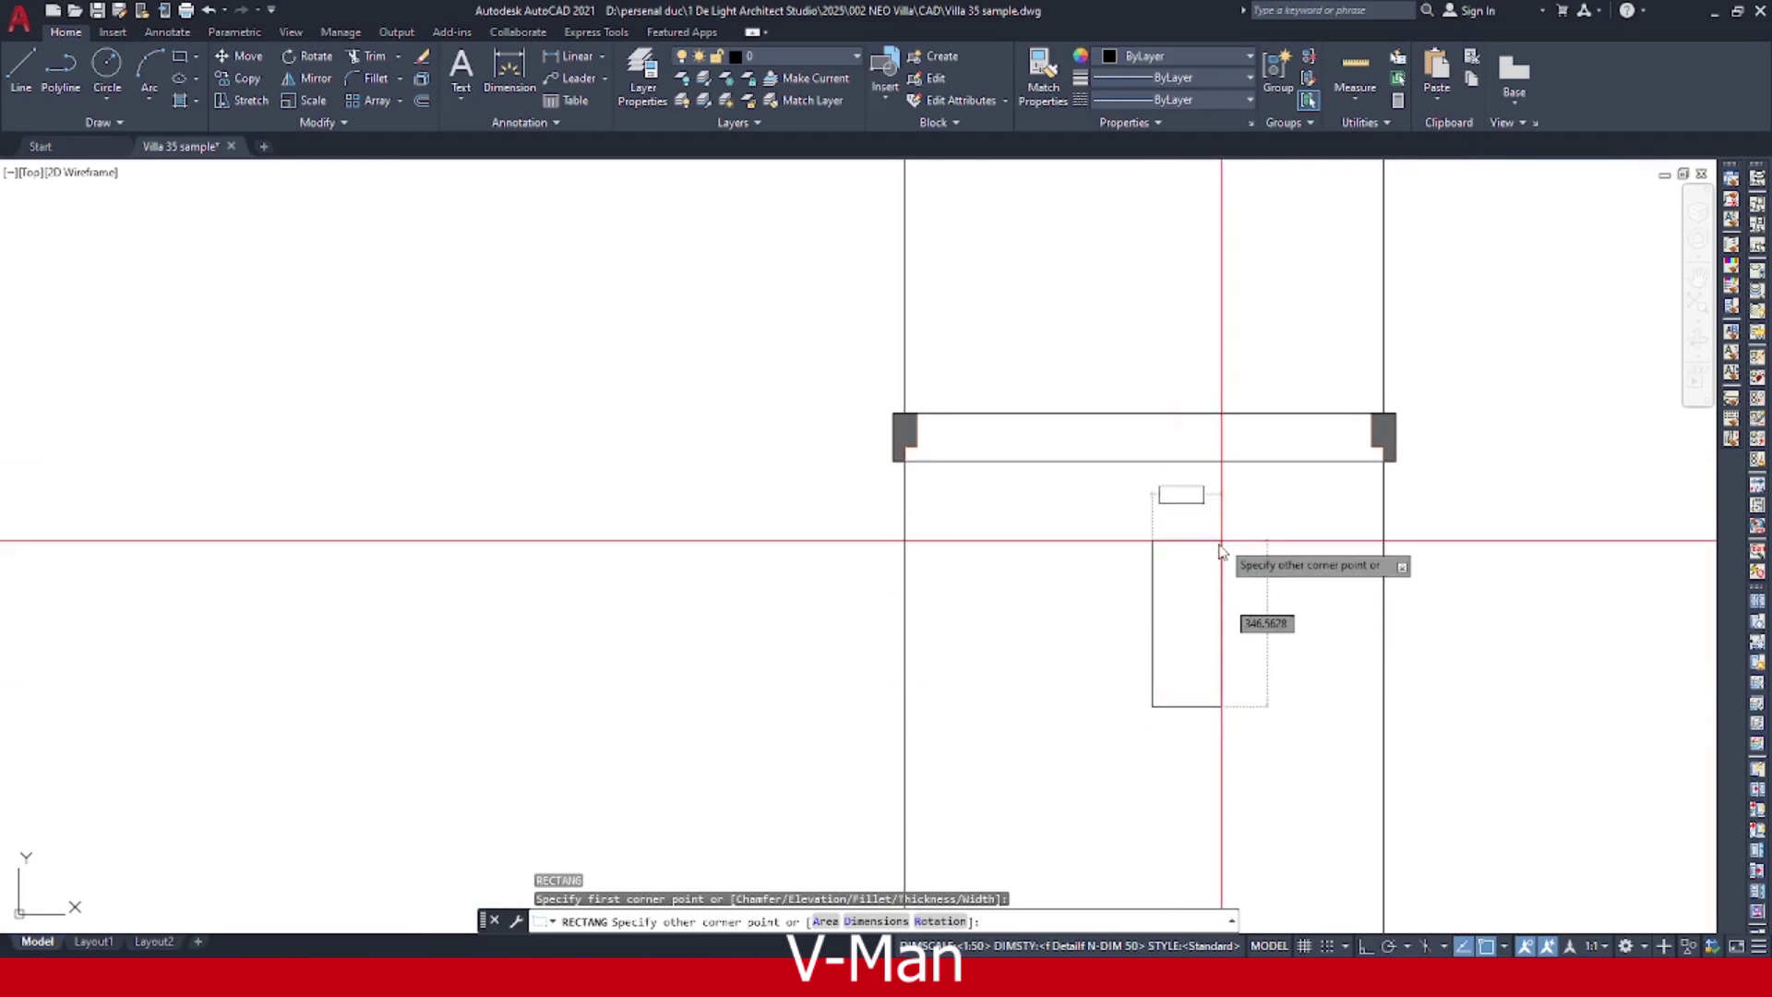
pyautogui.write('30')
pyautogui.press('Tab')
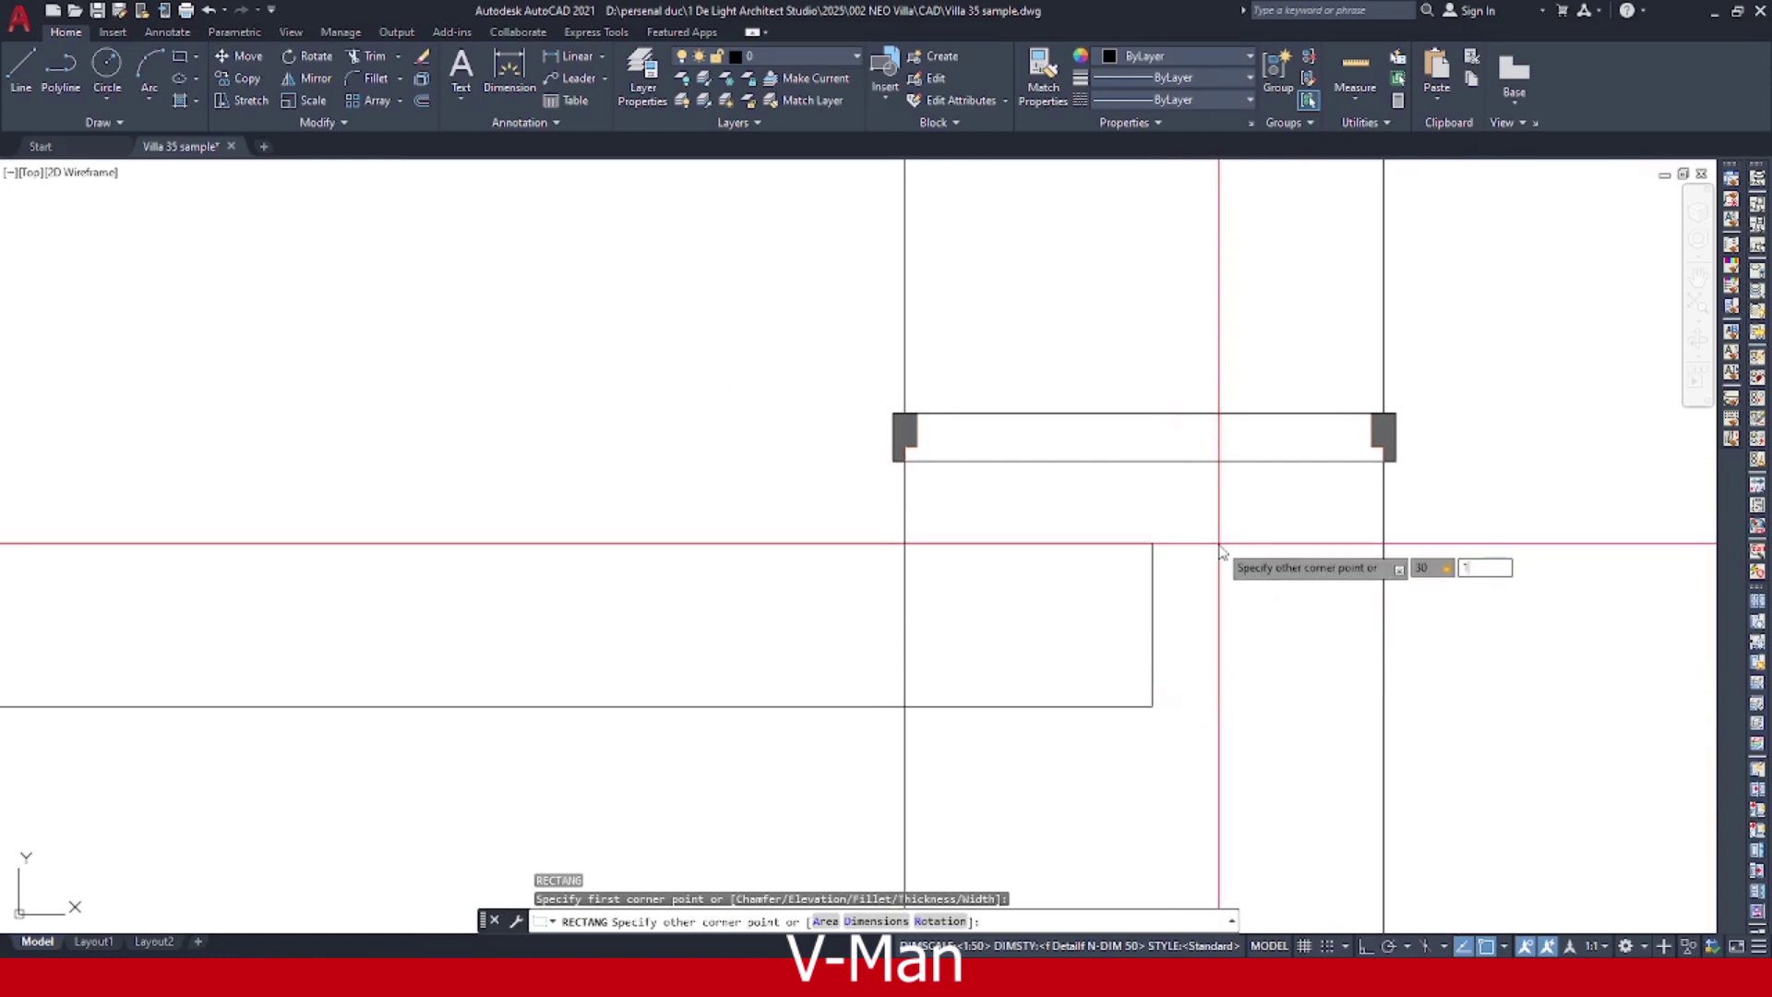
pyautogui.press('Return')
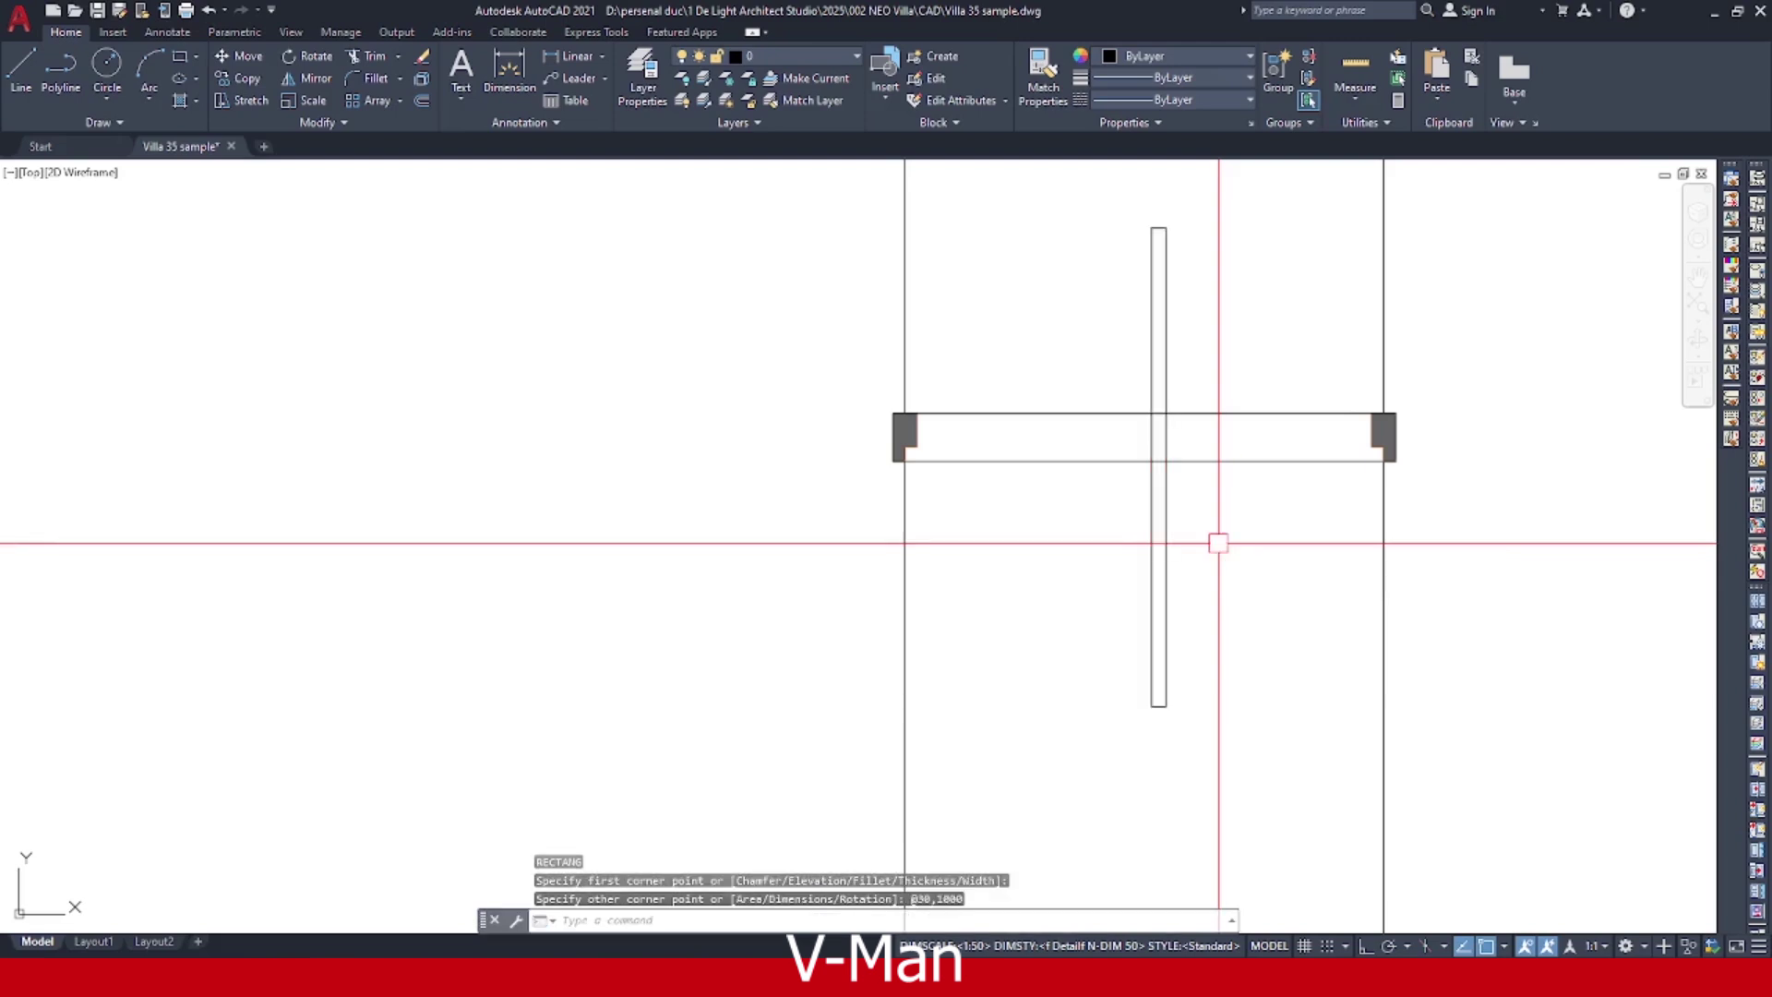
pyautogui.press('Escape')
# Move the door leaf by its upper-left corner onto the left jamb's lower notch corner.
pyautogui.click(1274, 545)
pyautogui.click(1071, 621)
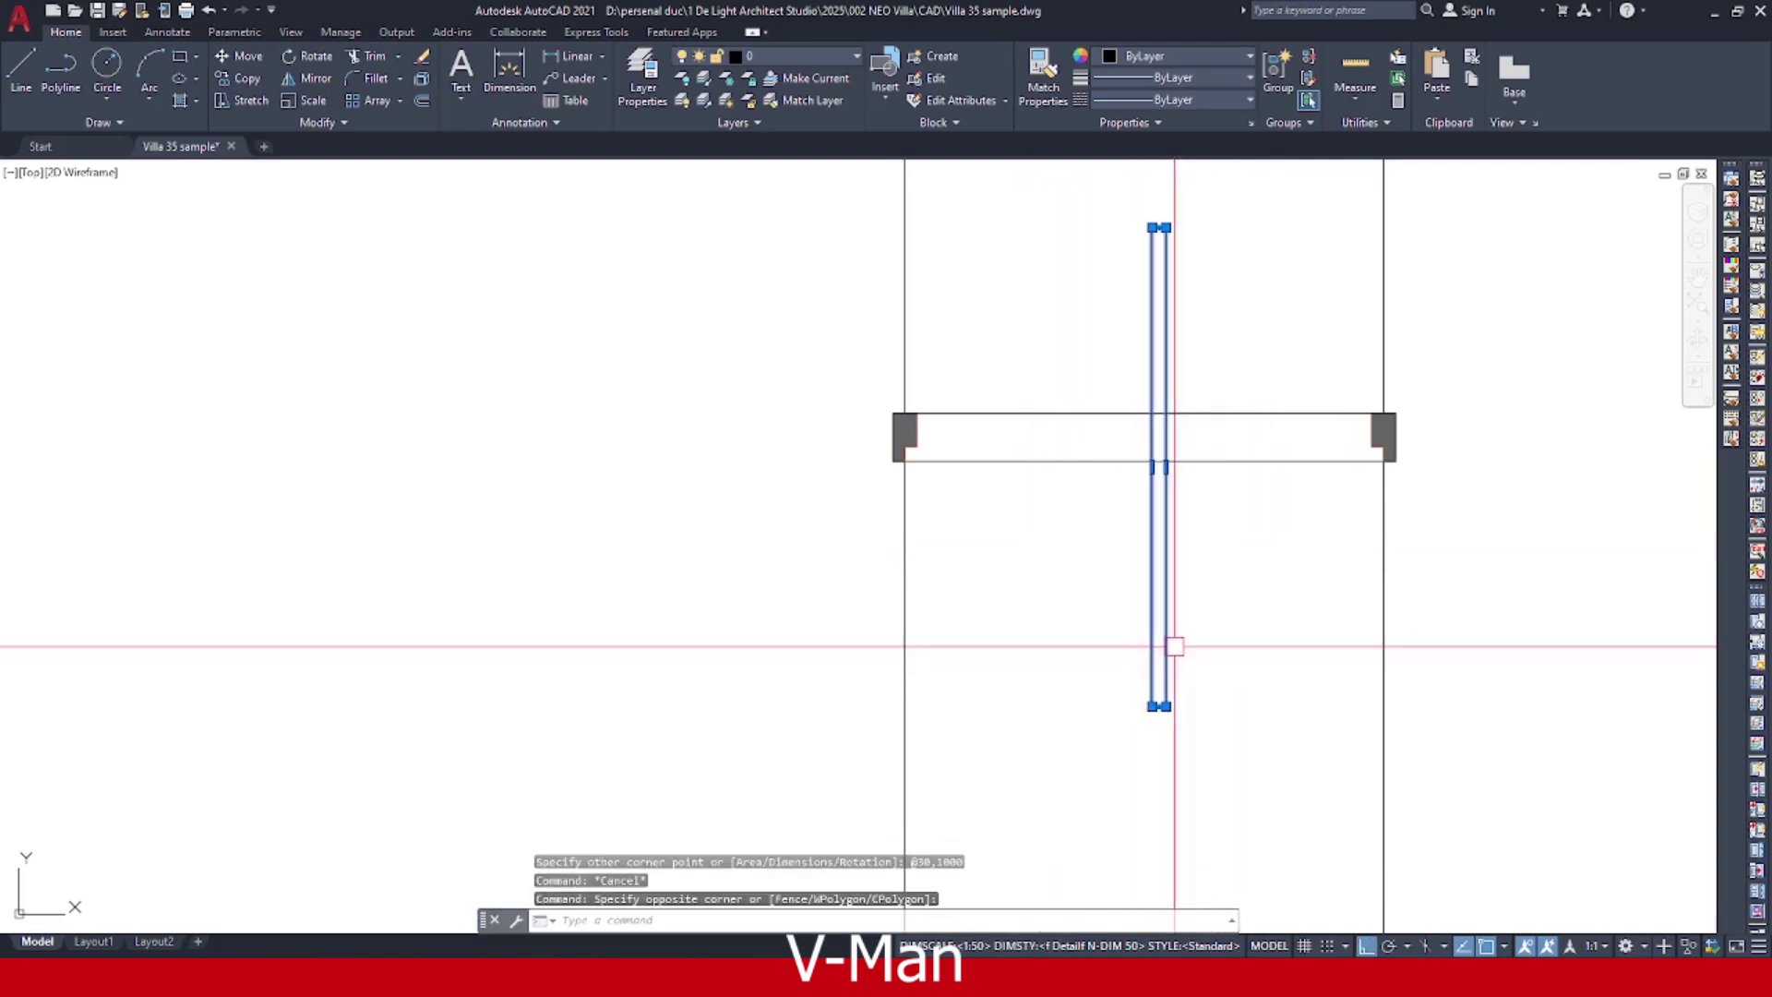
pyautogui.write('m')
pyautogui.press('Return')
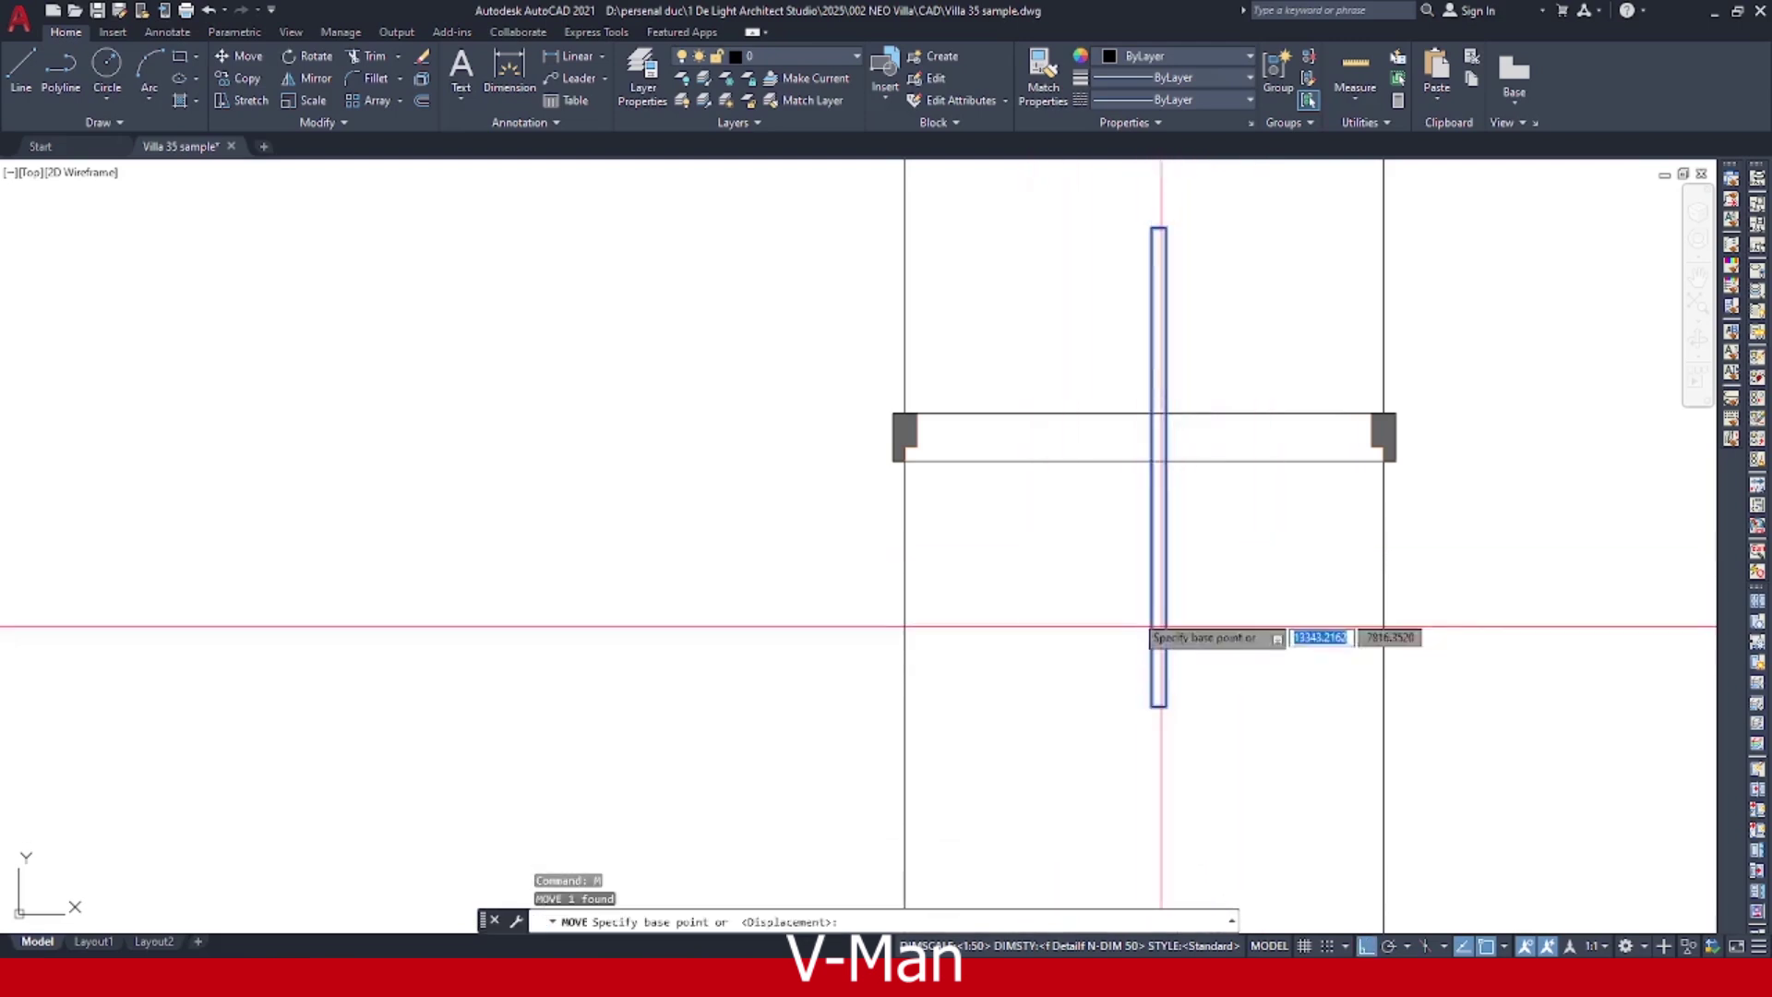
pyautogui.click(1153, 227)
pyautogui.scroll(2, 905, 461)
pyautogui.click(937, 467)
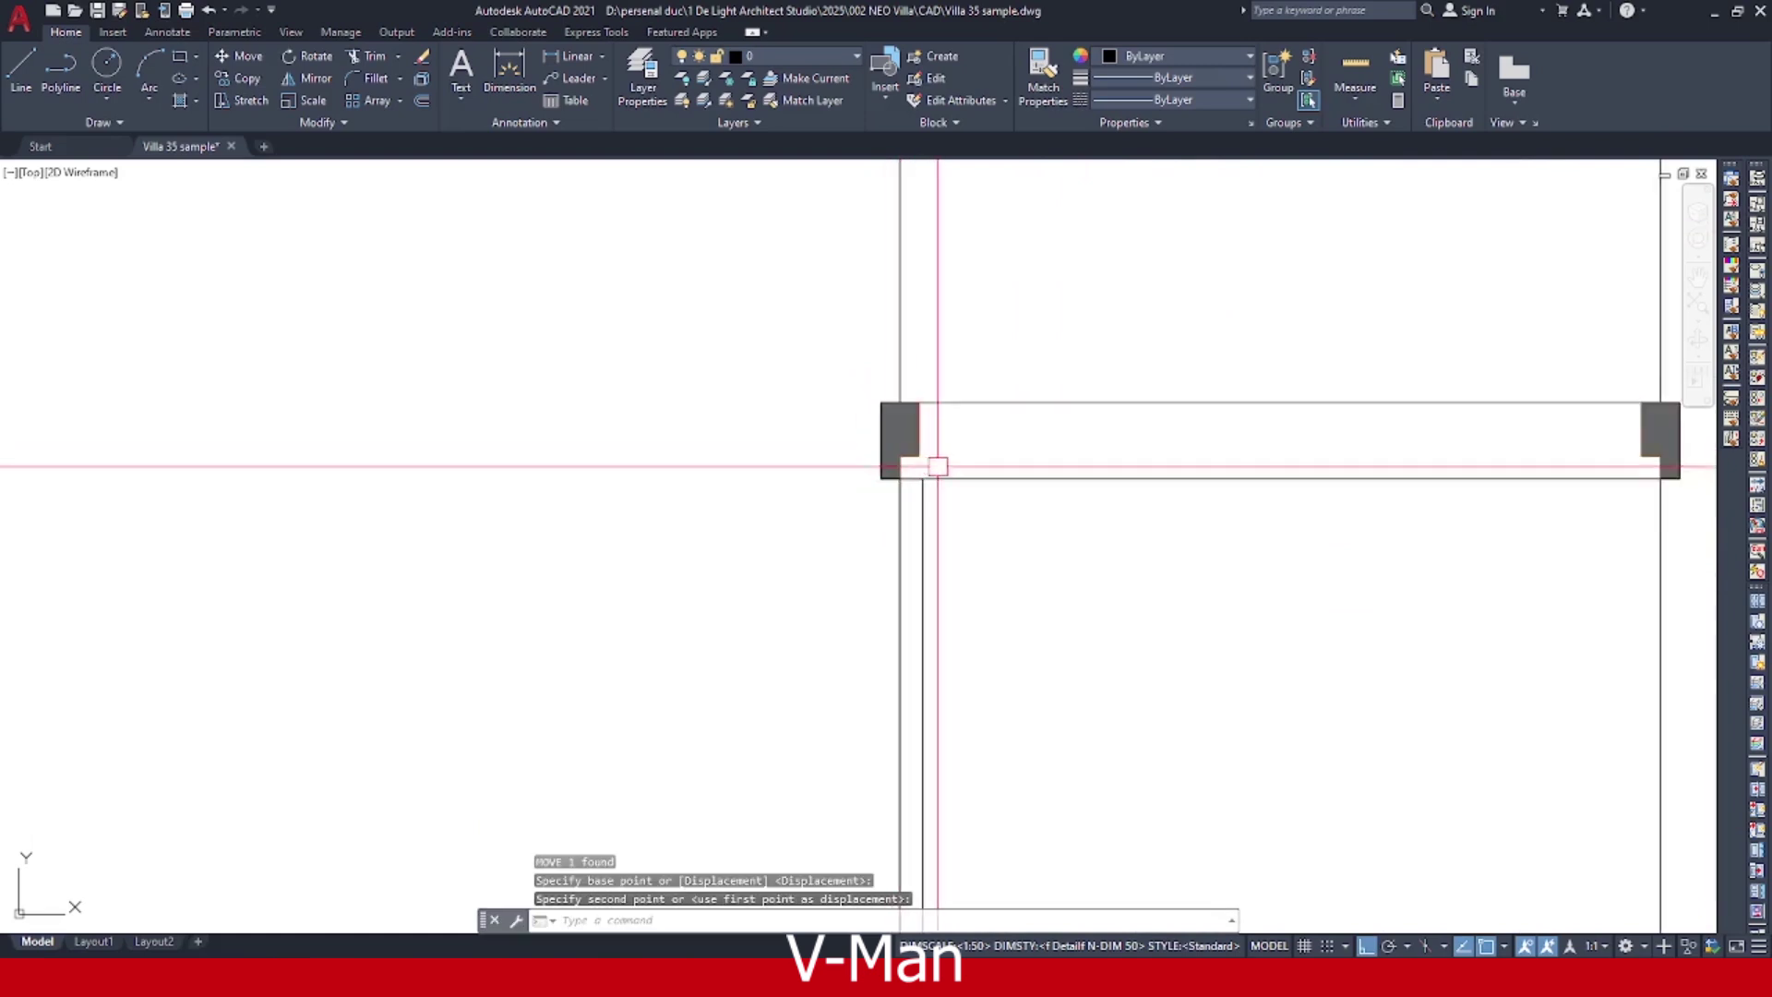
pyautogui.moveTo(938, 466); pyautogui.dragTo(963, 420, button='middle')
pyautogui.press('Escape')
pyautogui.click(950, 479)
pyautogui.scroll(-2, 950, 479)
pyautogui.moveTo(965, 490); pyautogui.dragTo(981, 479, button='middle')
pyautogui.write('ro')
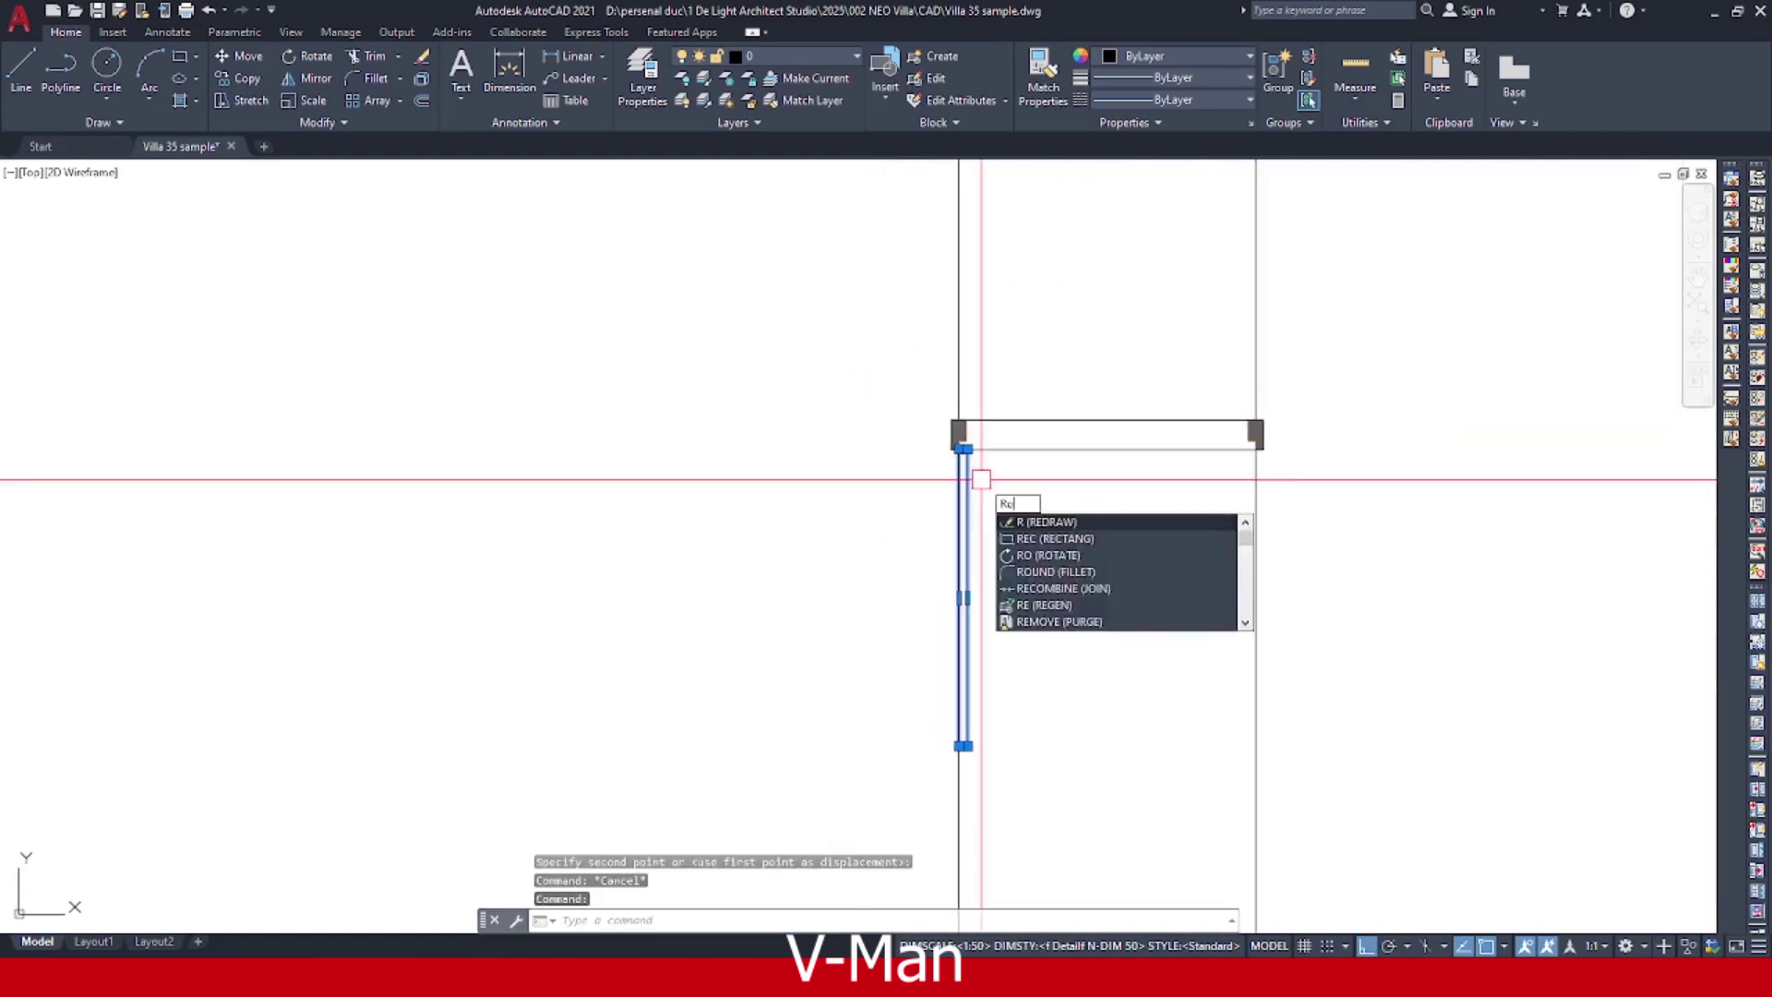
pyautogui.press('Return')
pyautogui.scroll(3, 938, 425)
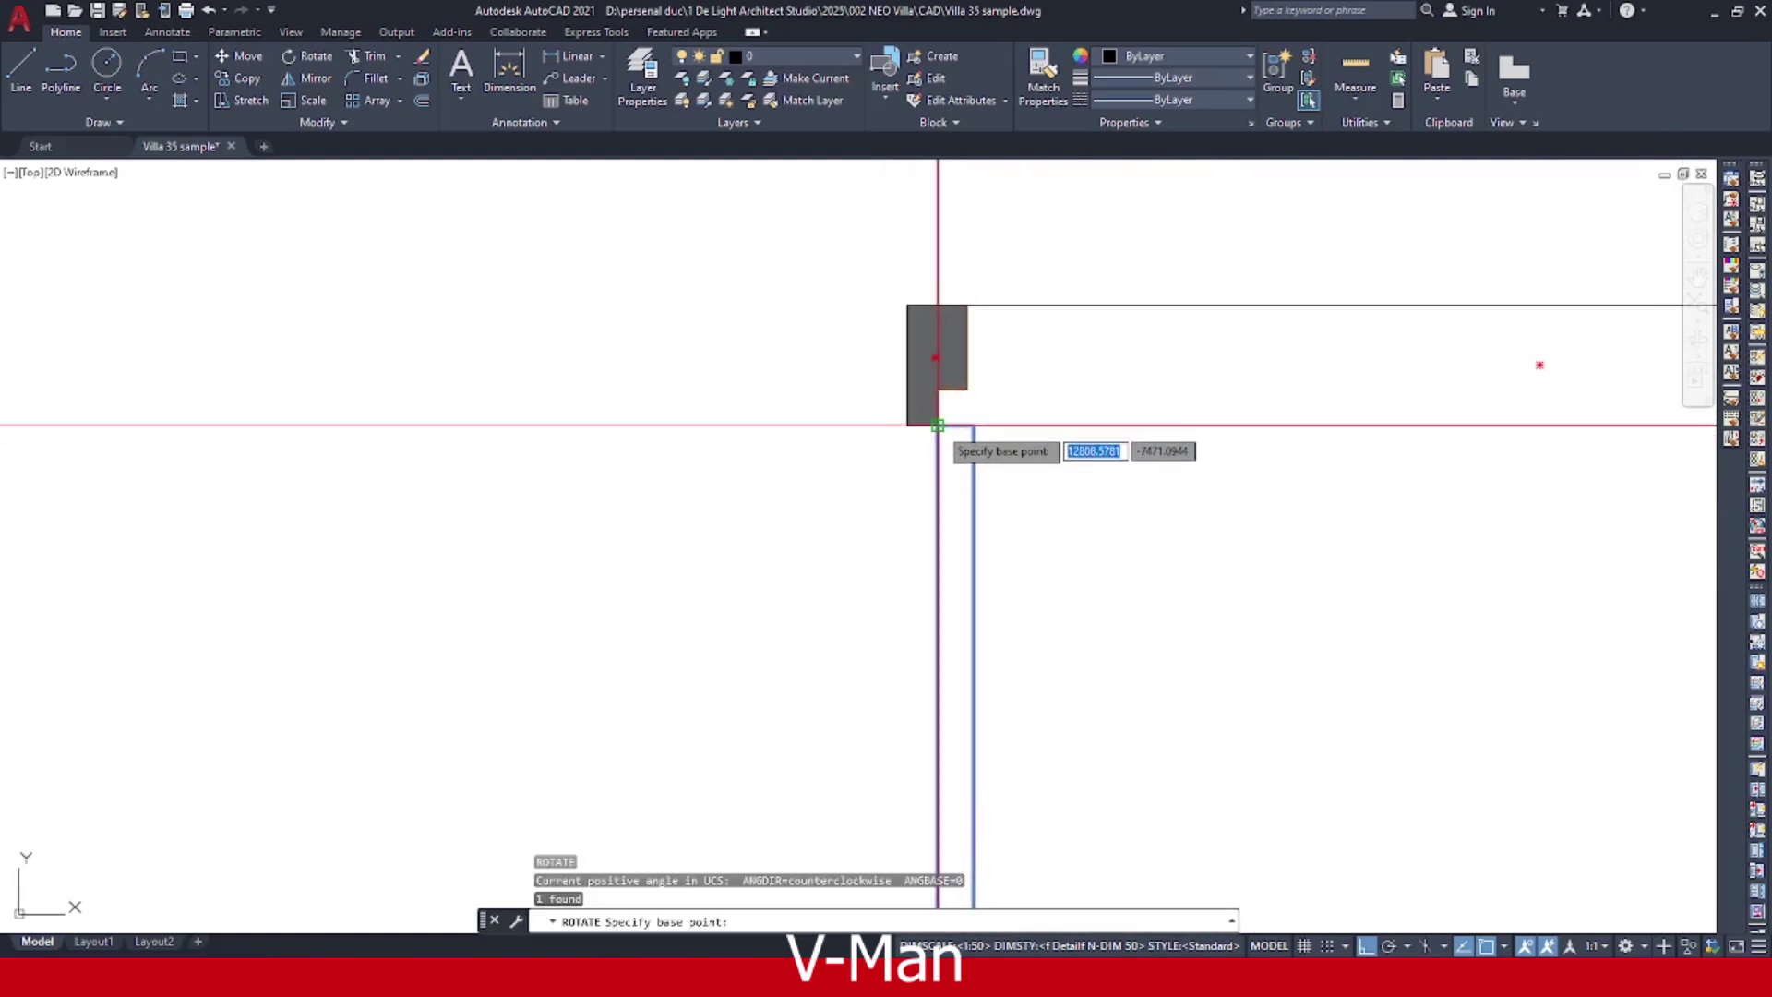
pyautogui.click(938, 426)
pyautogui.scroll(-3, 1030, 329)
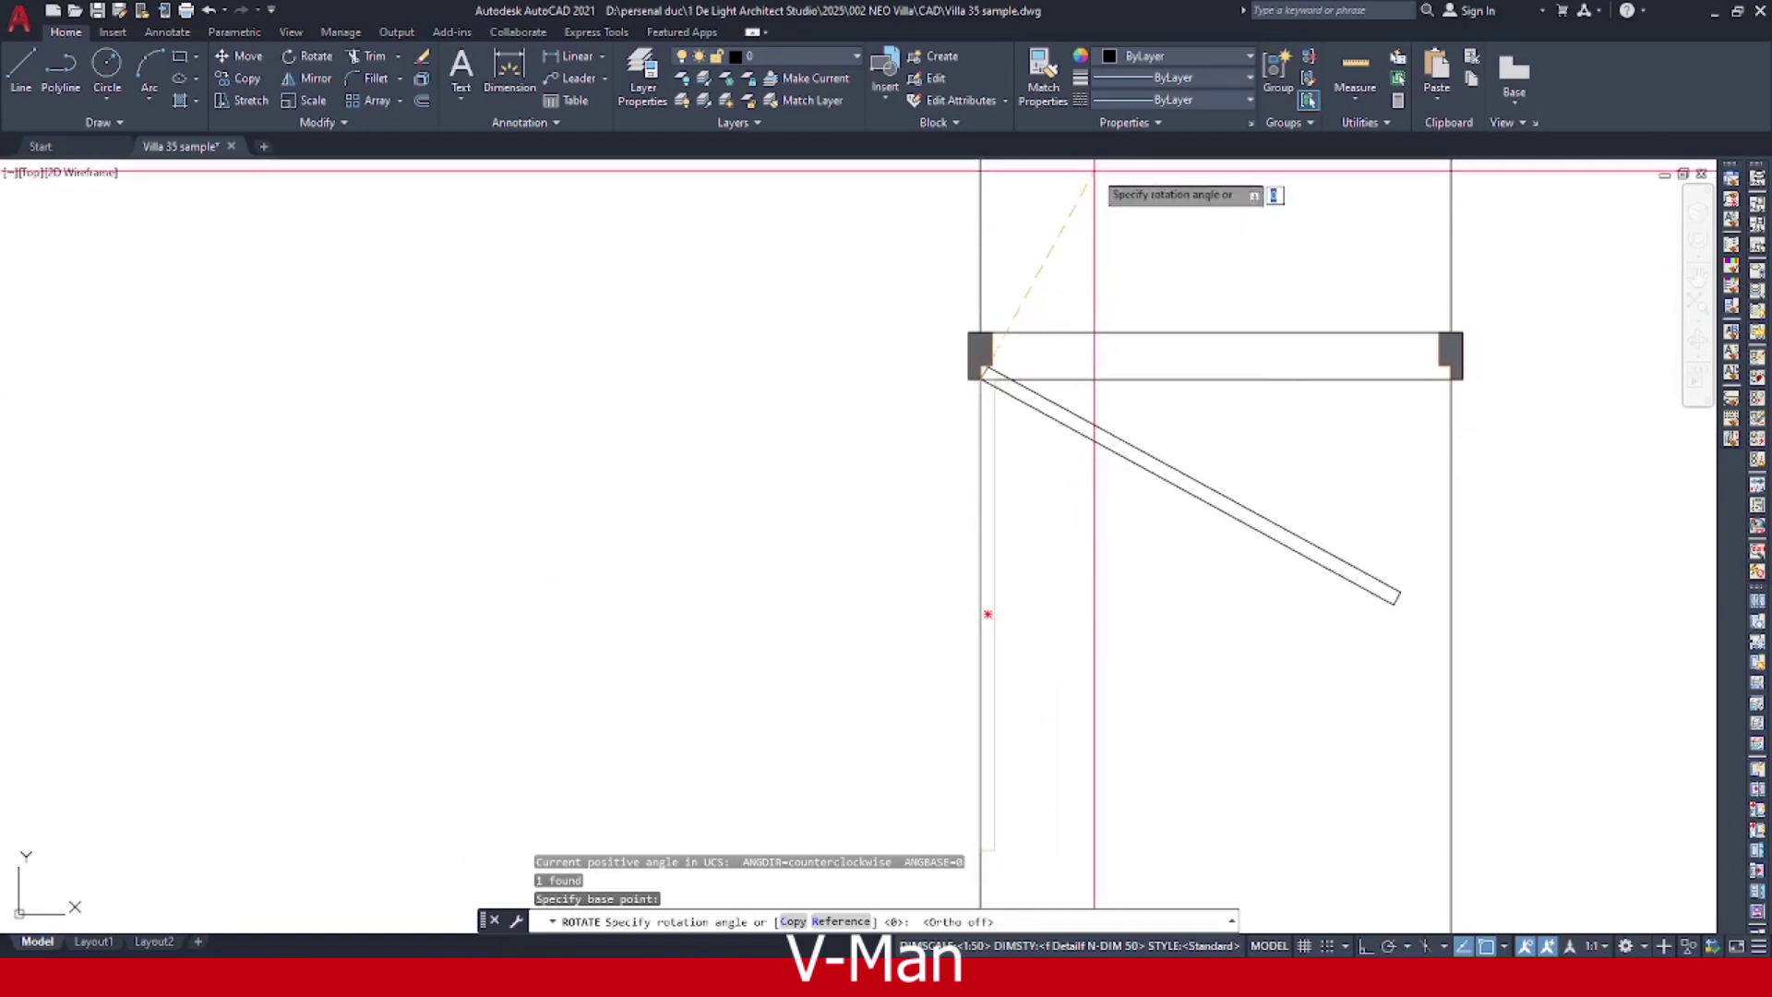
pyautogui.press('Escape')
pyautogui.scroll(3, 1060, 360)
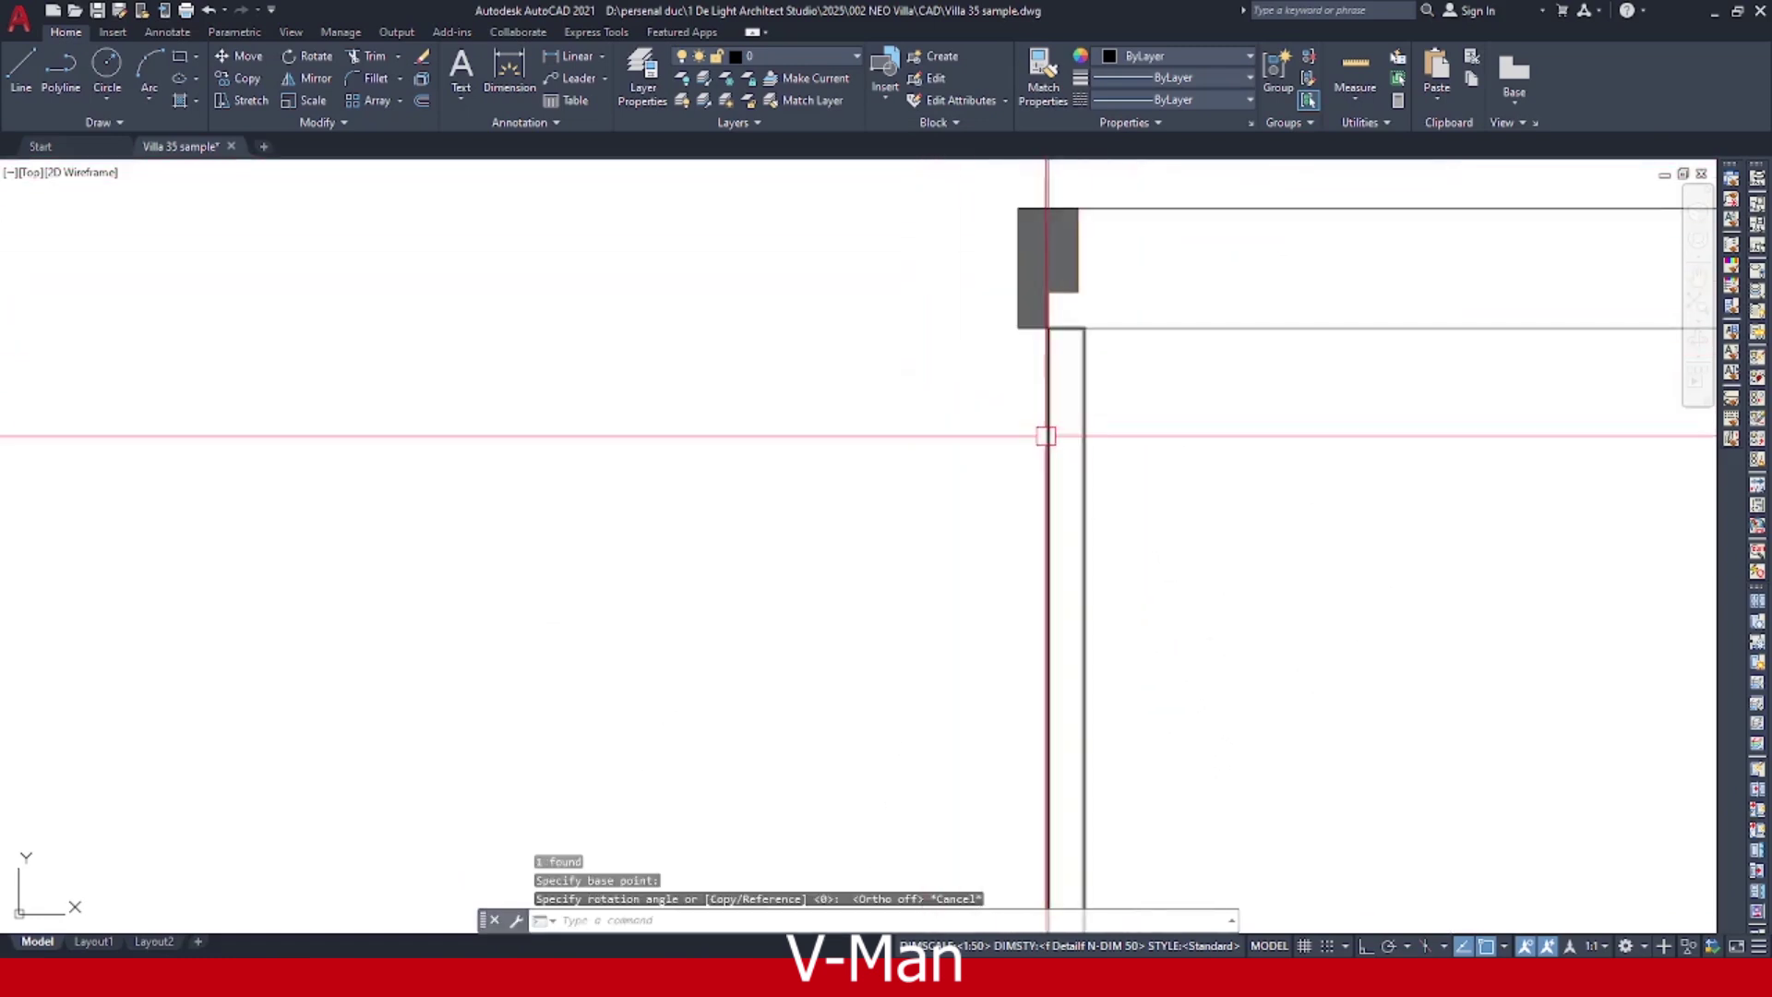
pyautogui.scroll(-2, 1055, 394)
pyautogui.moveTo(1055, 394); pyautogui.dragTo(1052, 348, button='middle')
pyautogui.moveTo(1030, 620)
pyautogui.mouseDown(button='middle')
pyautogui.moveTo(1013, 499)
pyautogui.moveTo(966, 559)
pyautogui.mouseUp(button='middle')
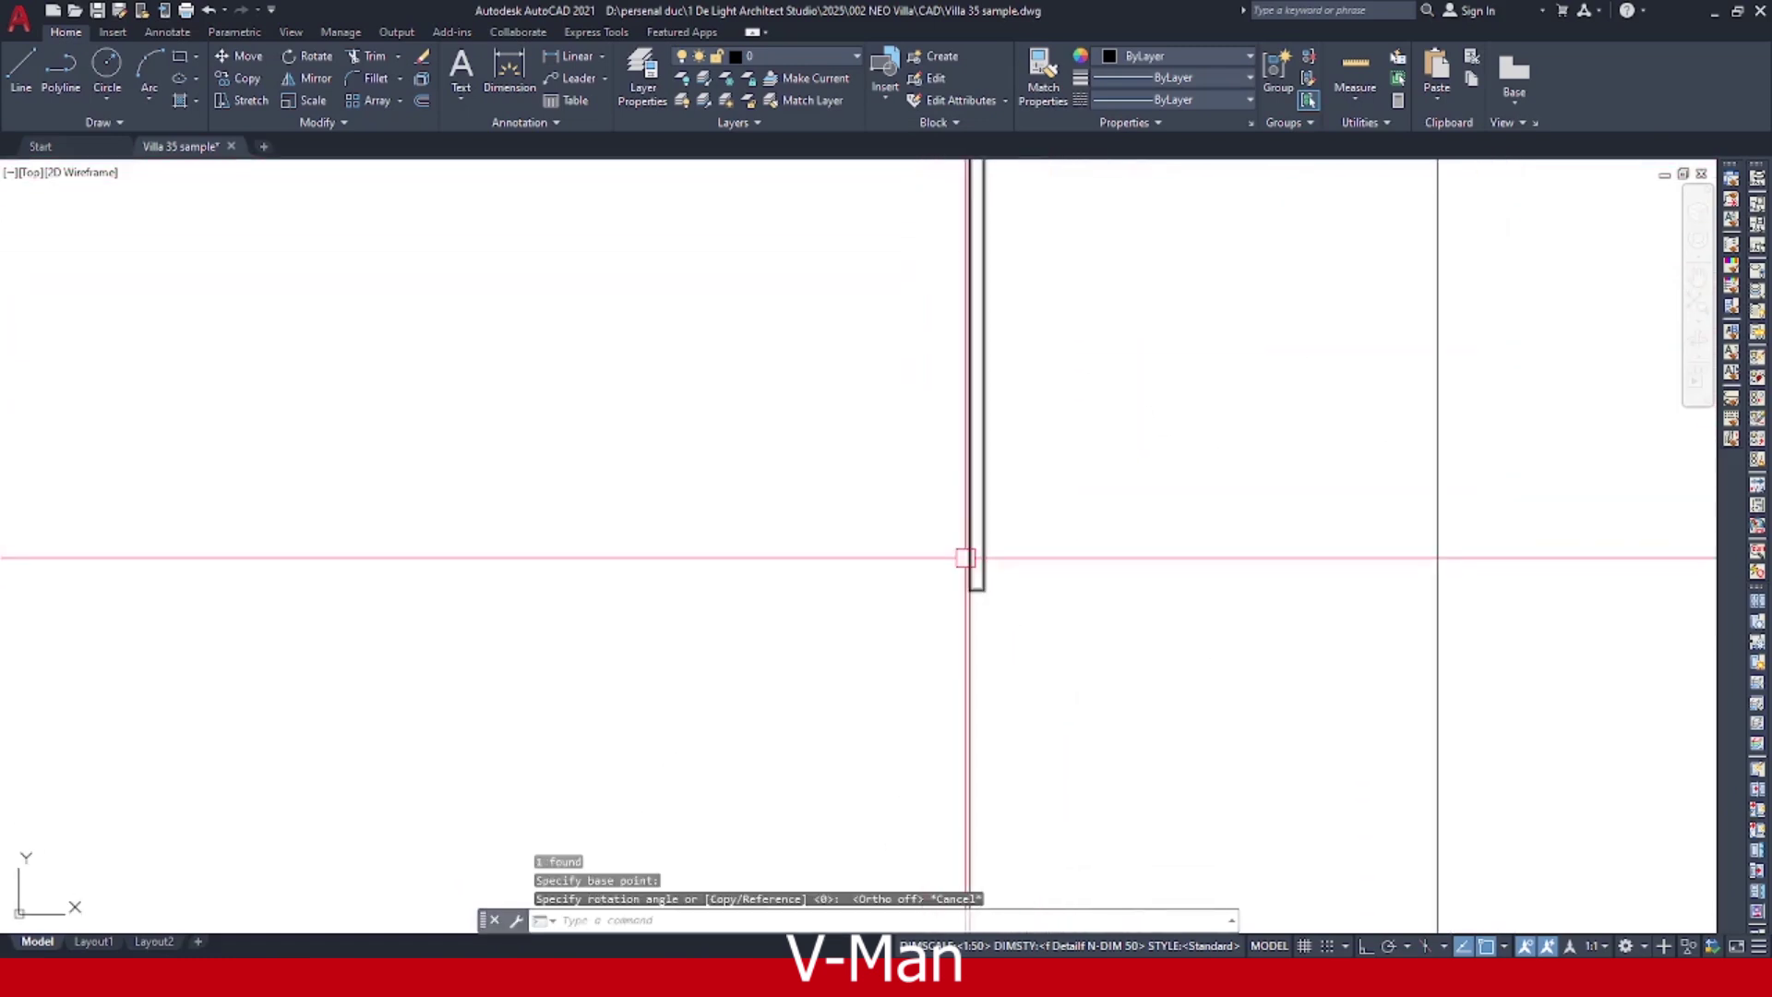
pyautogui.scroll(2, 966, 559)
pyautogui.press('Escape')
pyautogui.click(923, 543)
pyautogui.click(1086, 637)
pyautogui.click(865, 463)
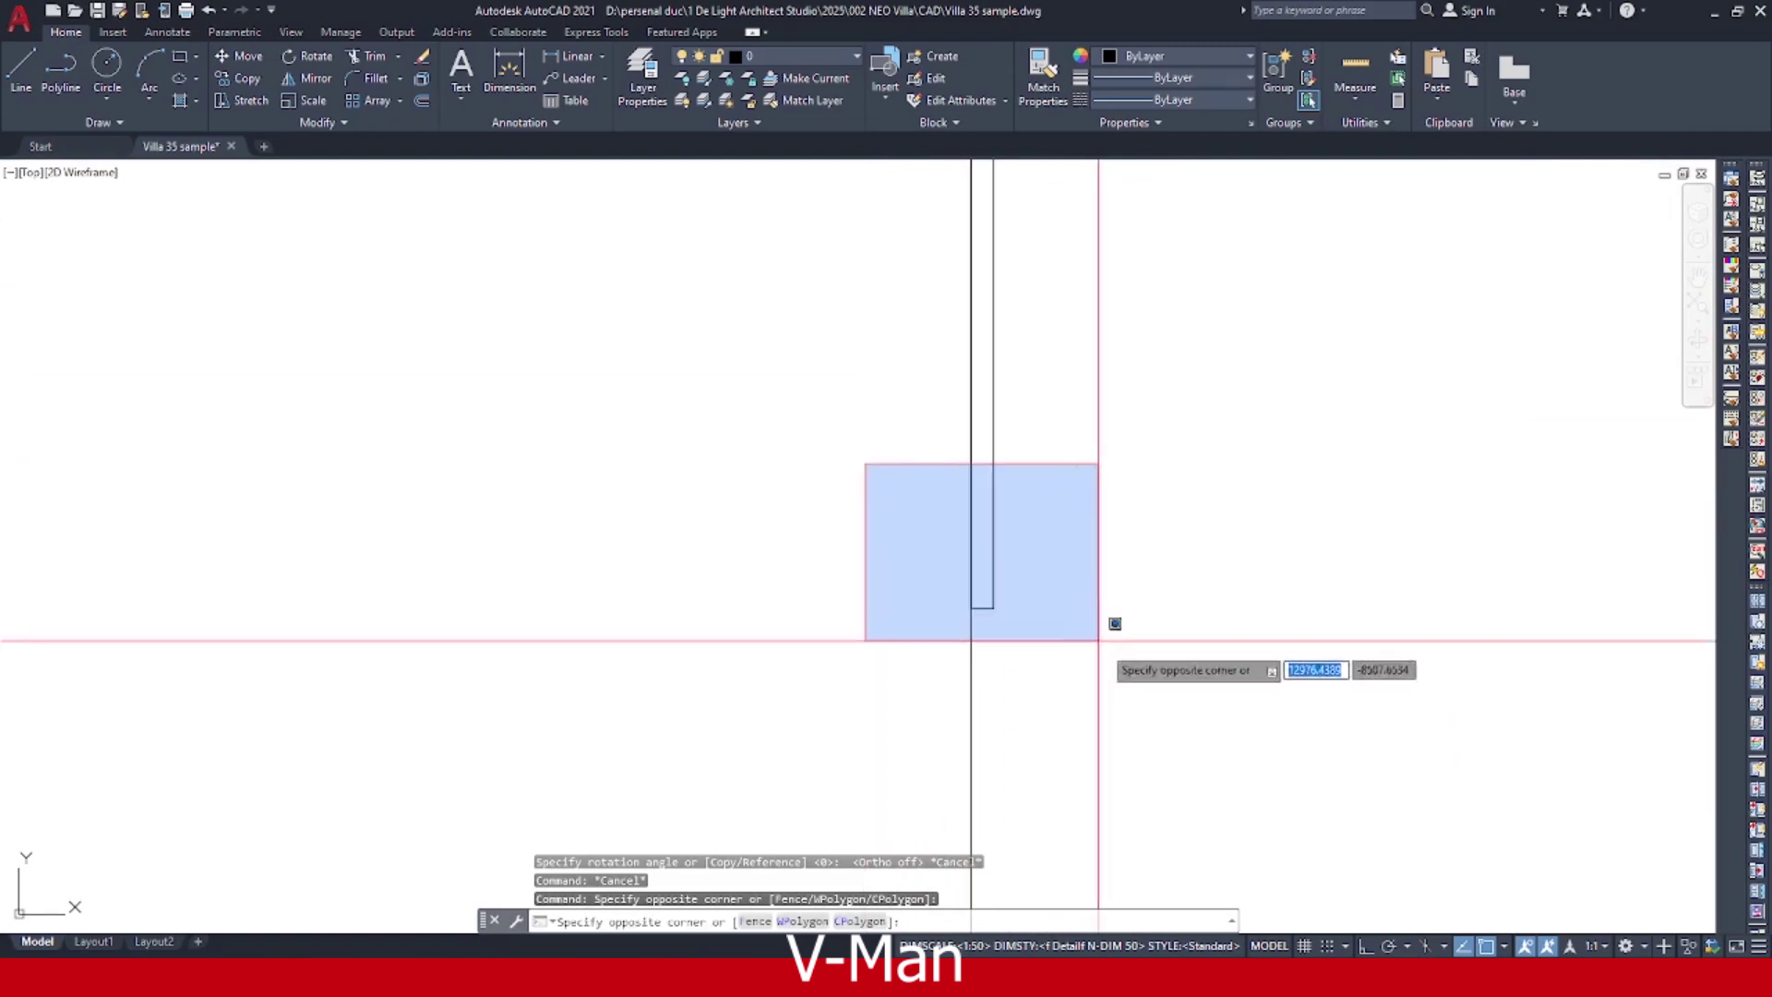
pyautogui.click(1131, 664)
pyautogui.press('Escape')
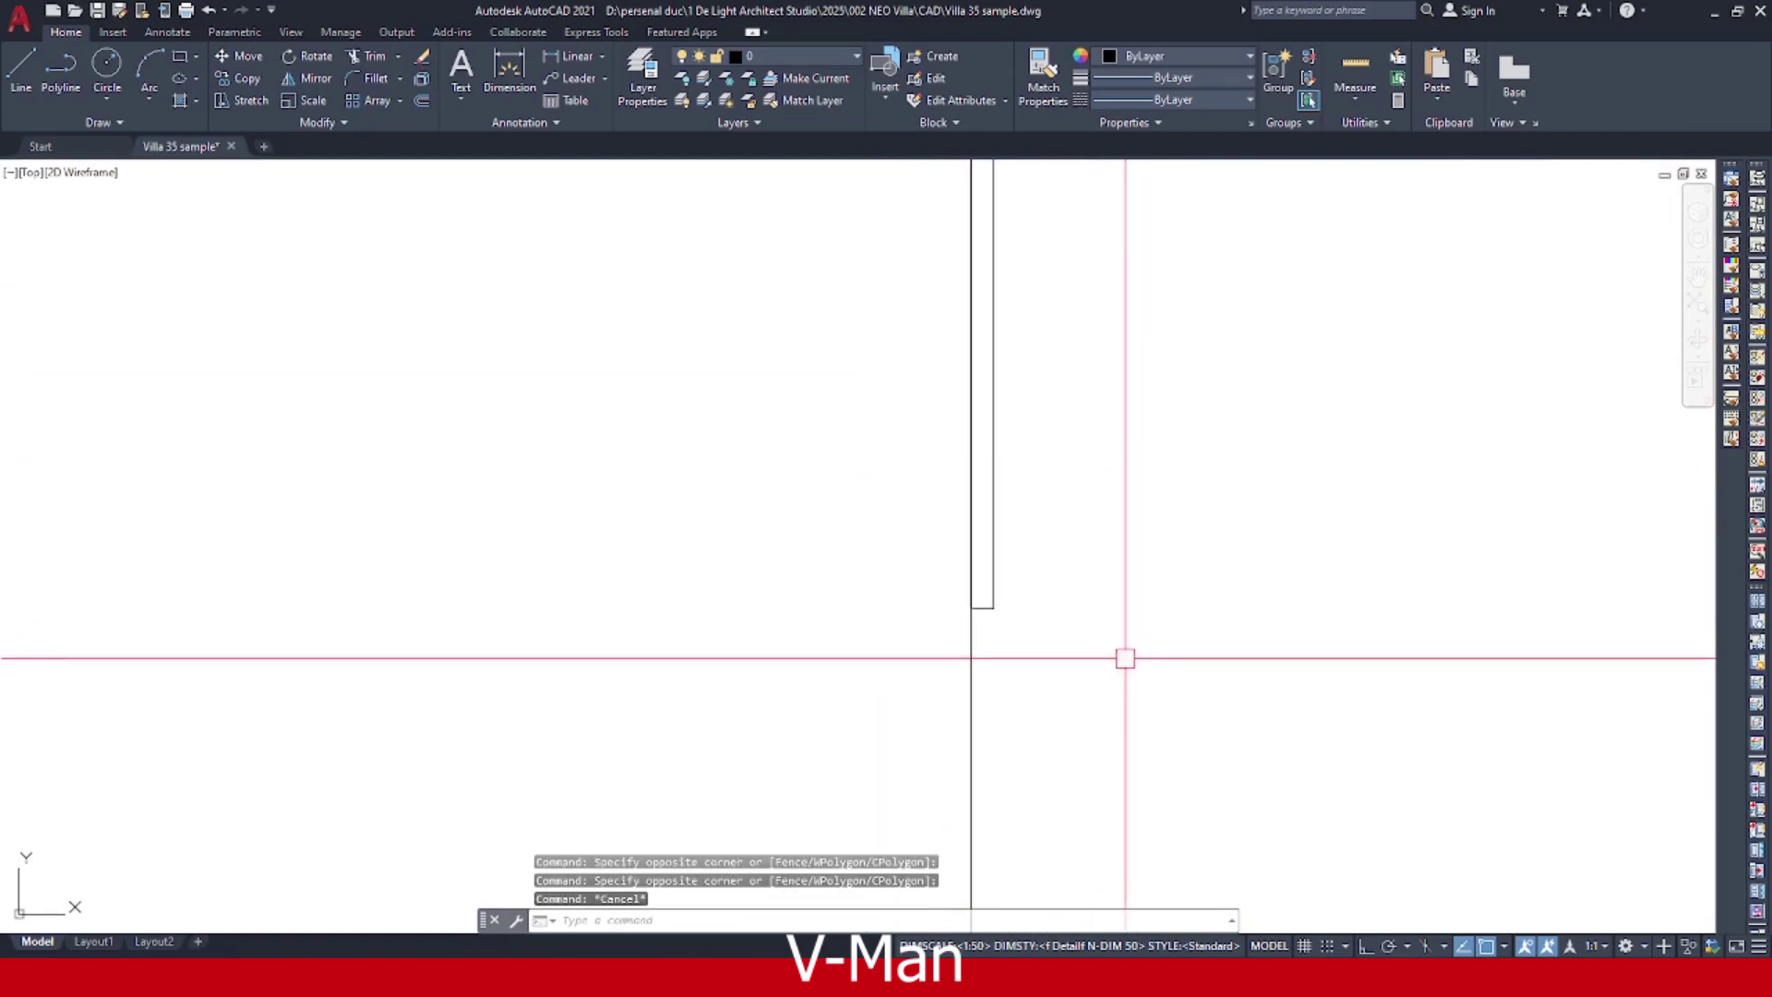
# Draw a 30 by 100 rectangle beside the lower end of the door leaf.
pyautogui.write('rec')
pyautogui.press('Return')
pyautogui.click(1124, 673)
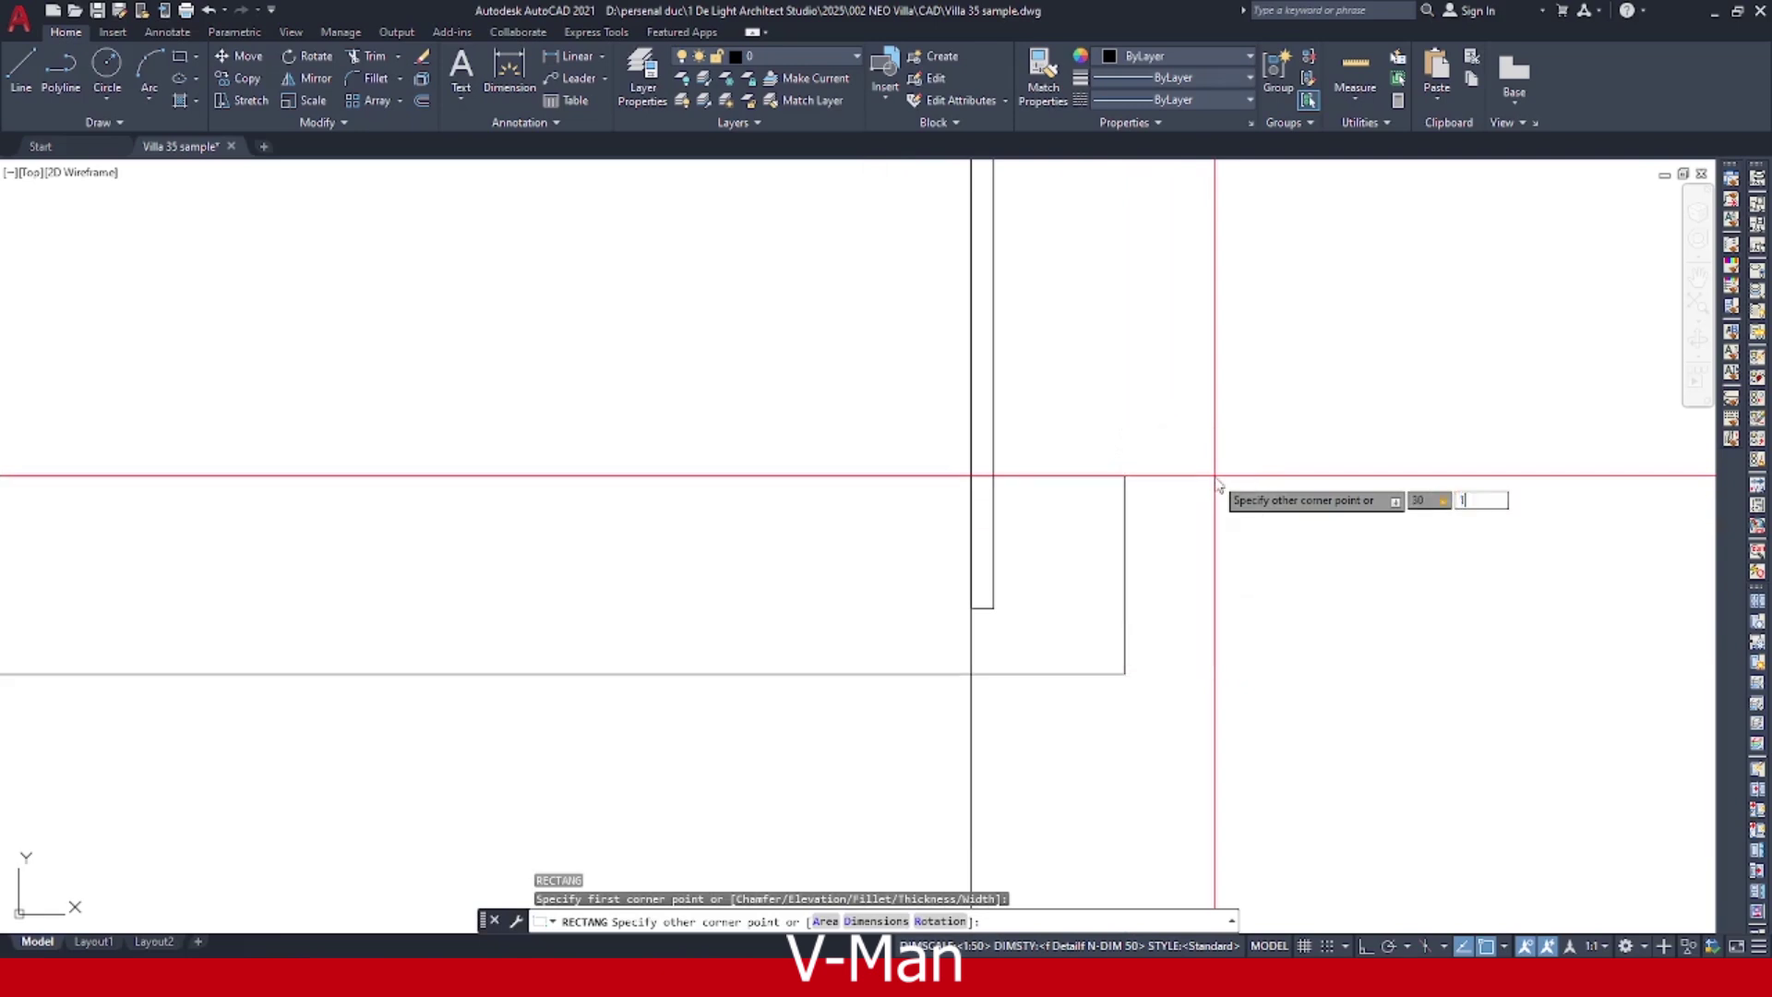
pyautogui.press('Return')
pyautogui.press('Escape')
# Move the small rectangle by its lower-right corner onto the door leaf's lower-right corner.
pyautogui.scroll(2, 1144, 639)
pyautogui.click(1227, 626)
pyautogui.click(1108, 748)
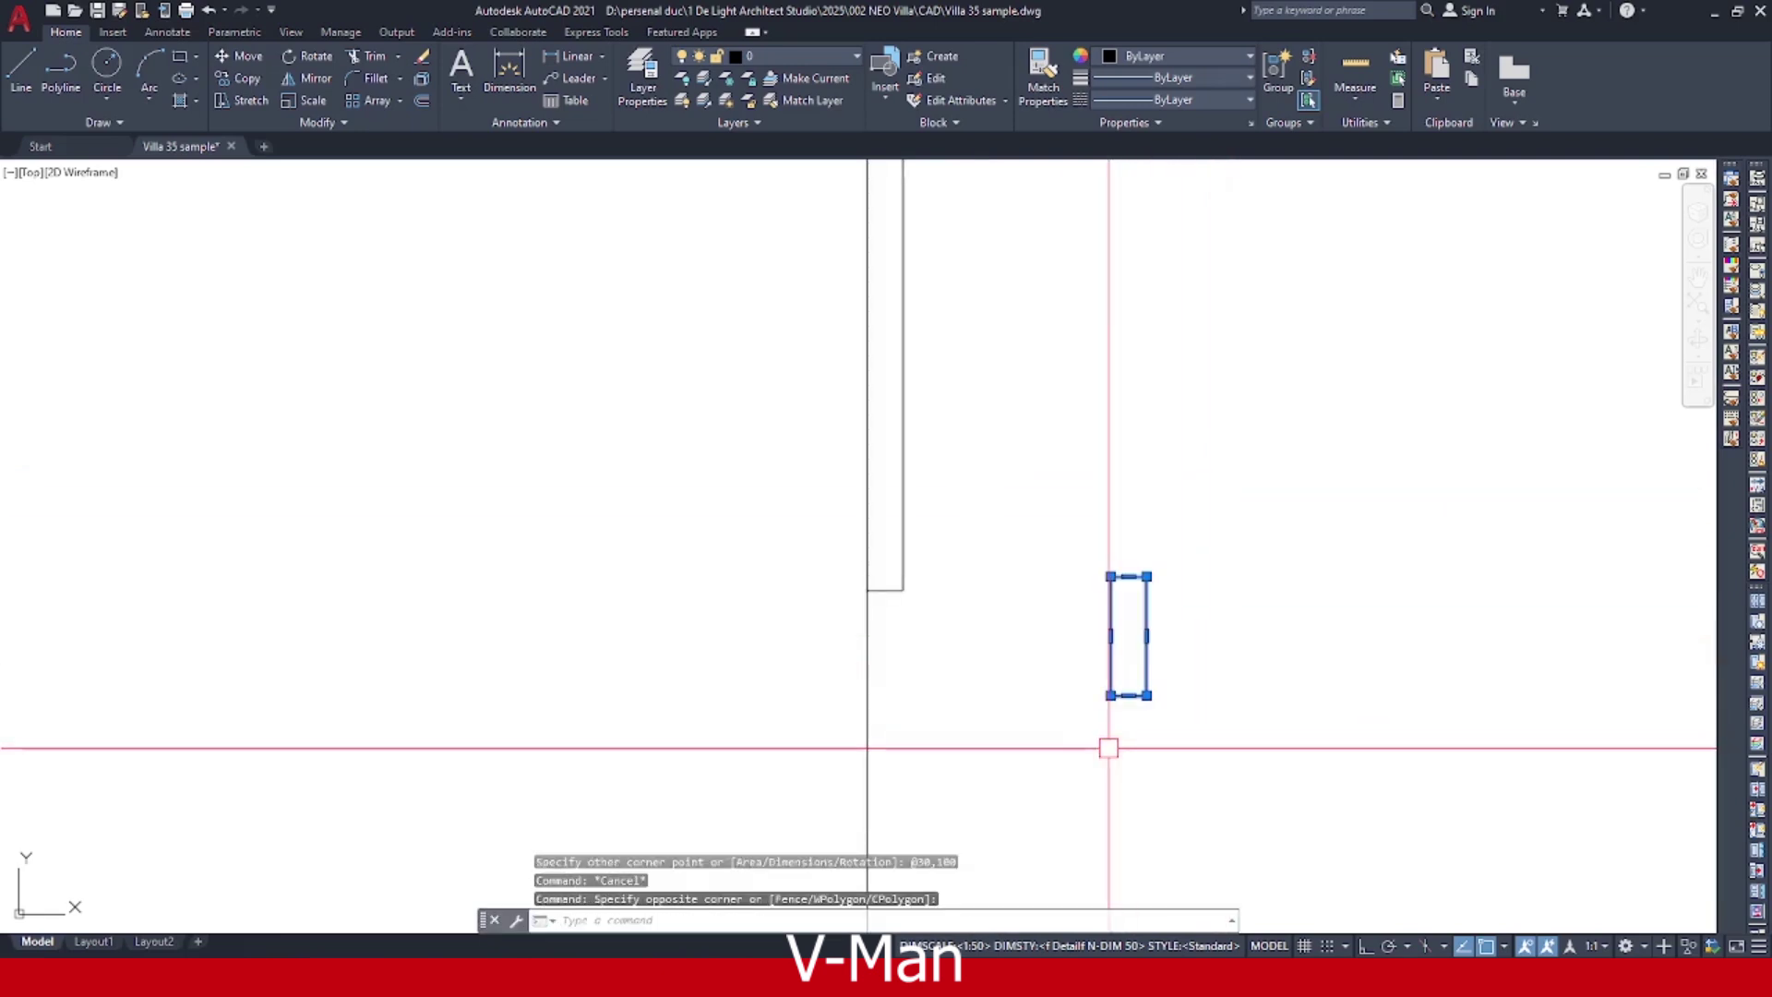
pyautogui.write('m')
pyautogui.press('Return')
pyautogui.click(1147, 695)
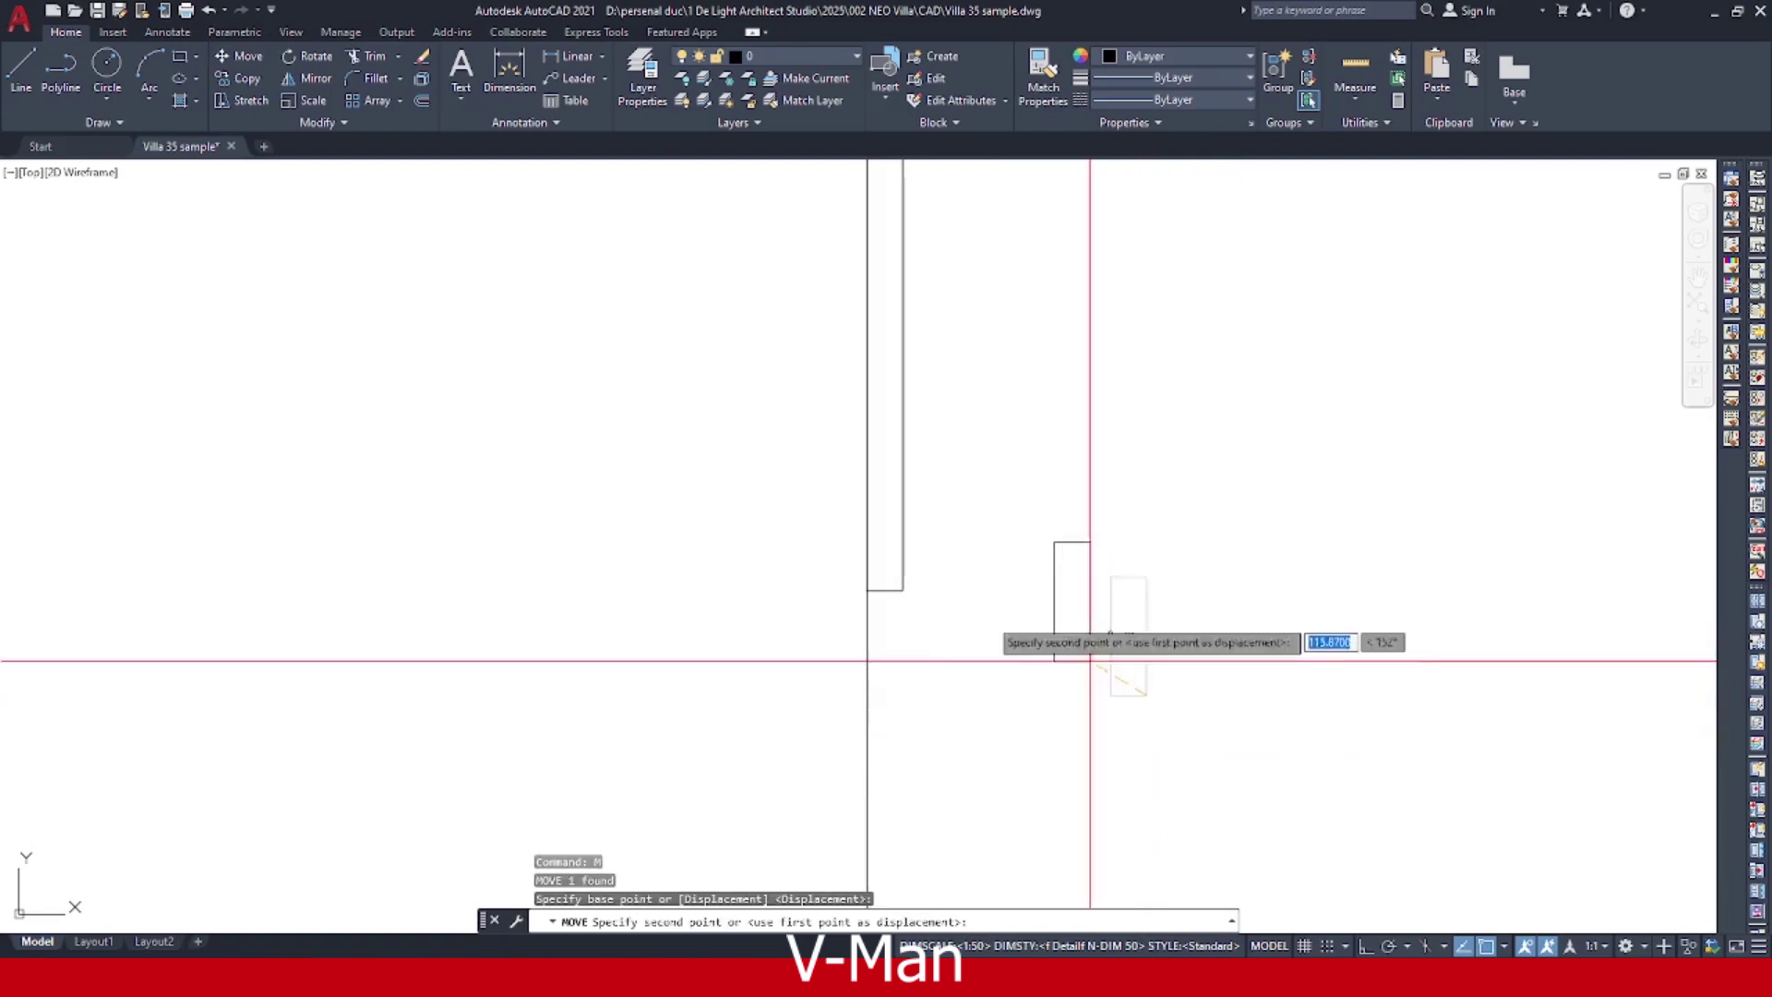
pyautogui.press('Escape')
# Fill the small rectangle at the door leaf's lower end with a solid hatch.
pyautogui.scroll(3, 898, 566)
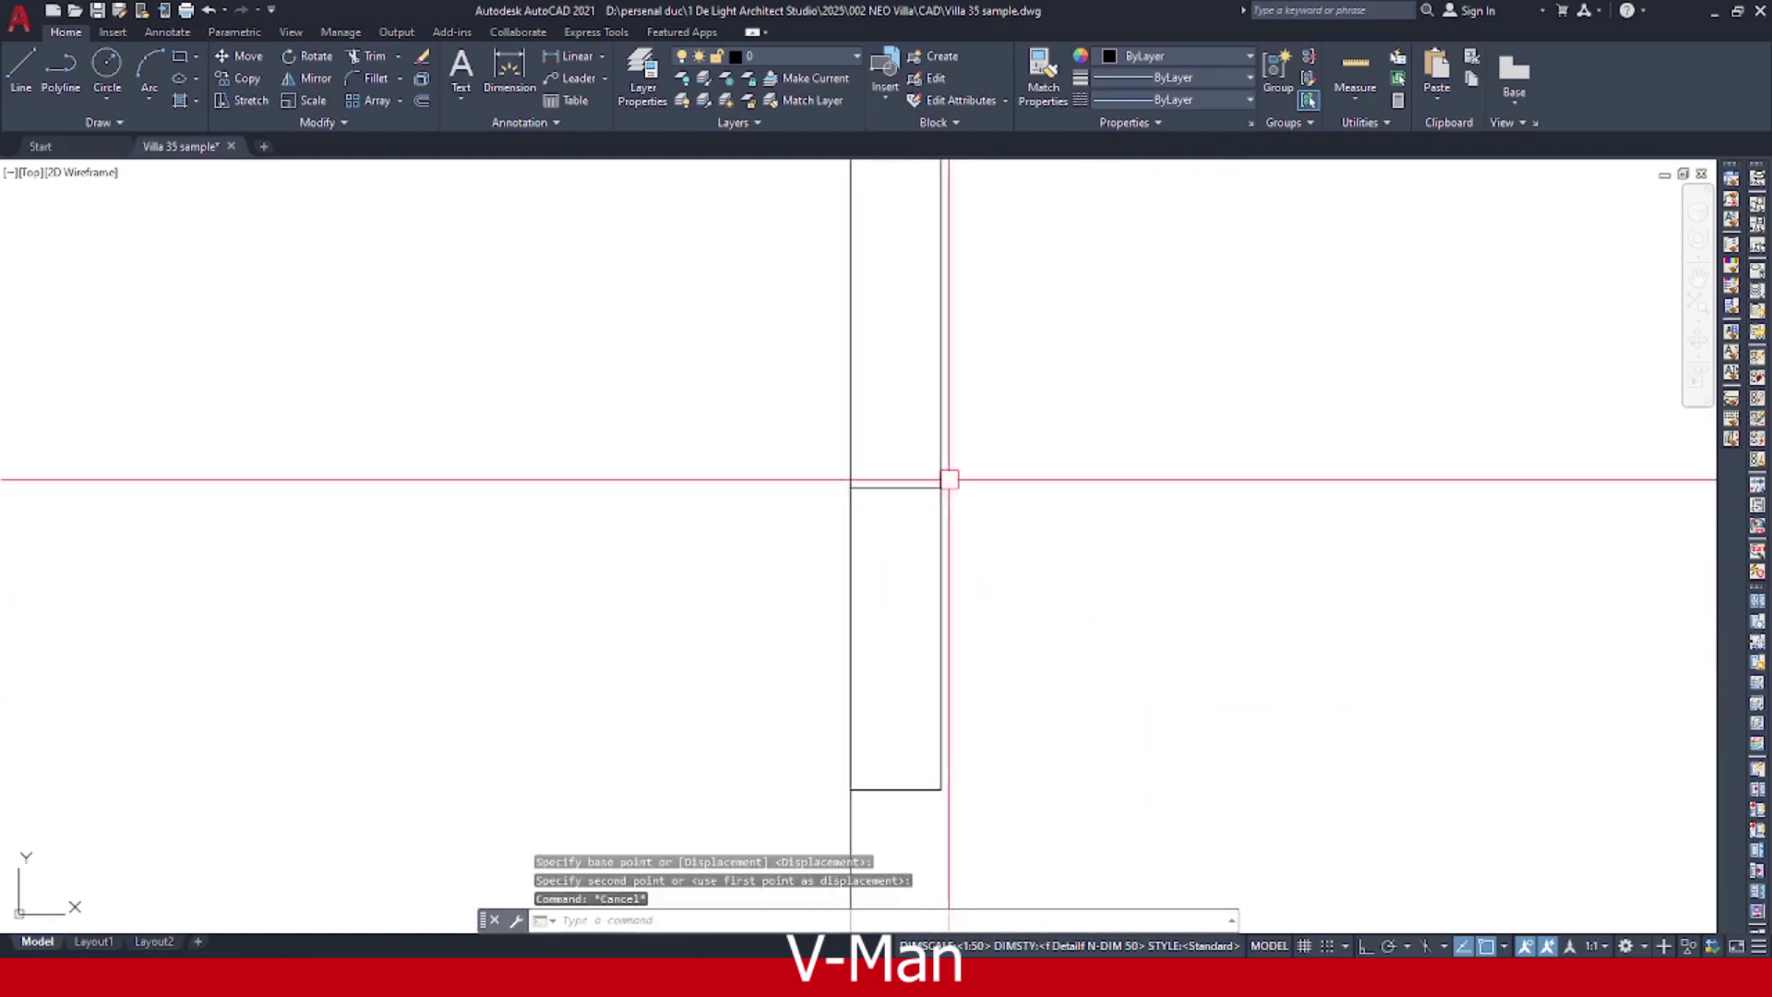
pyautogui.click(918, 448)
pyautogui.click(866, 538)
pyautogui.press('Escape')
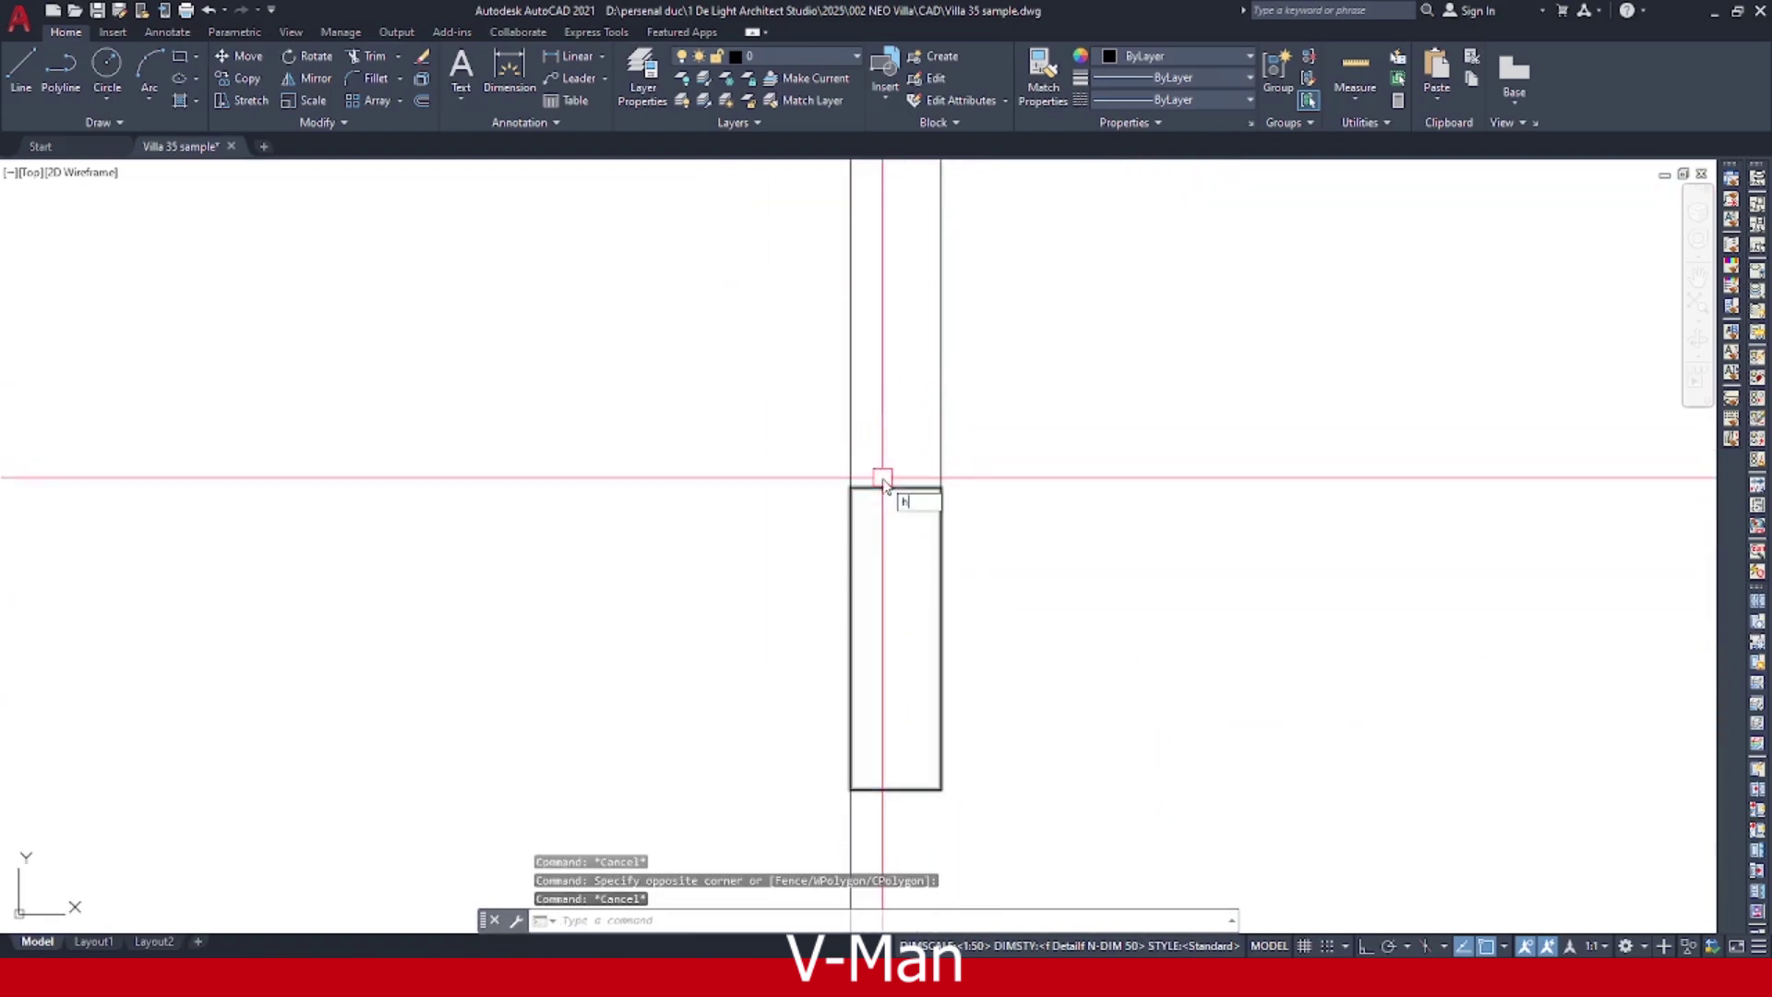
pyautogui.write('h')
pyautogui.press('Return')
pyautogui.click(886, 482)
pyautogui.press('Return')
pyautogui.scroll(-1, 860, 508)
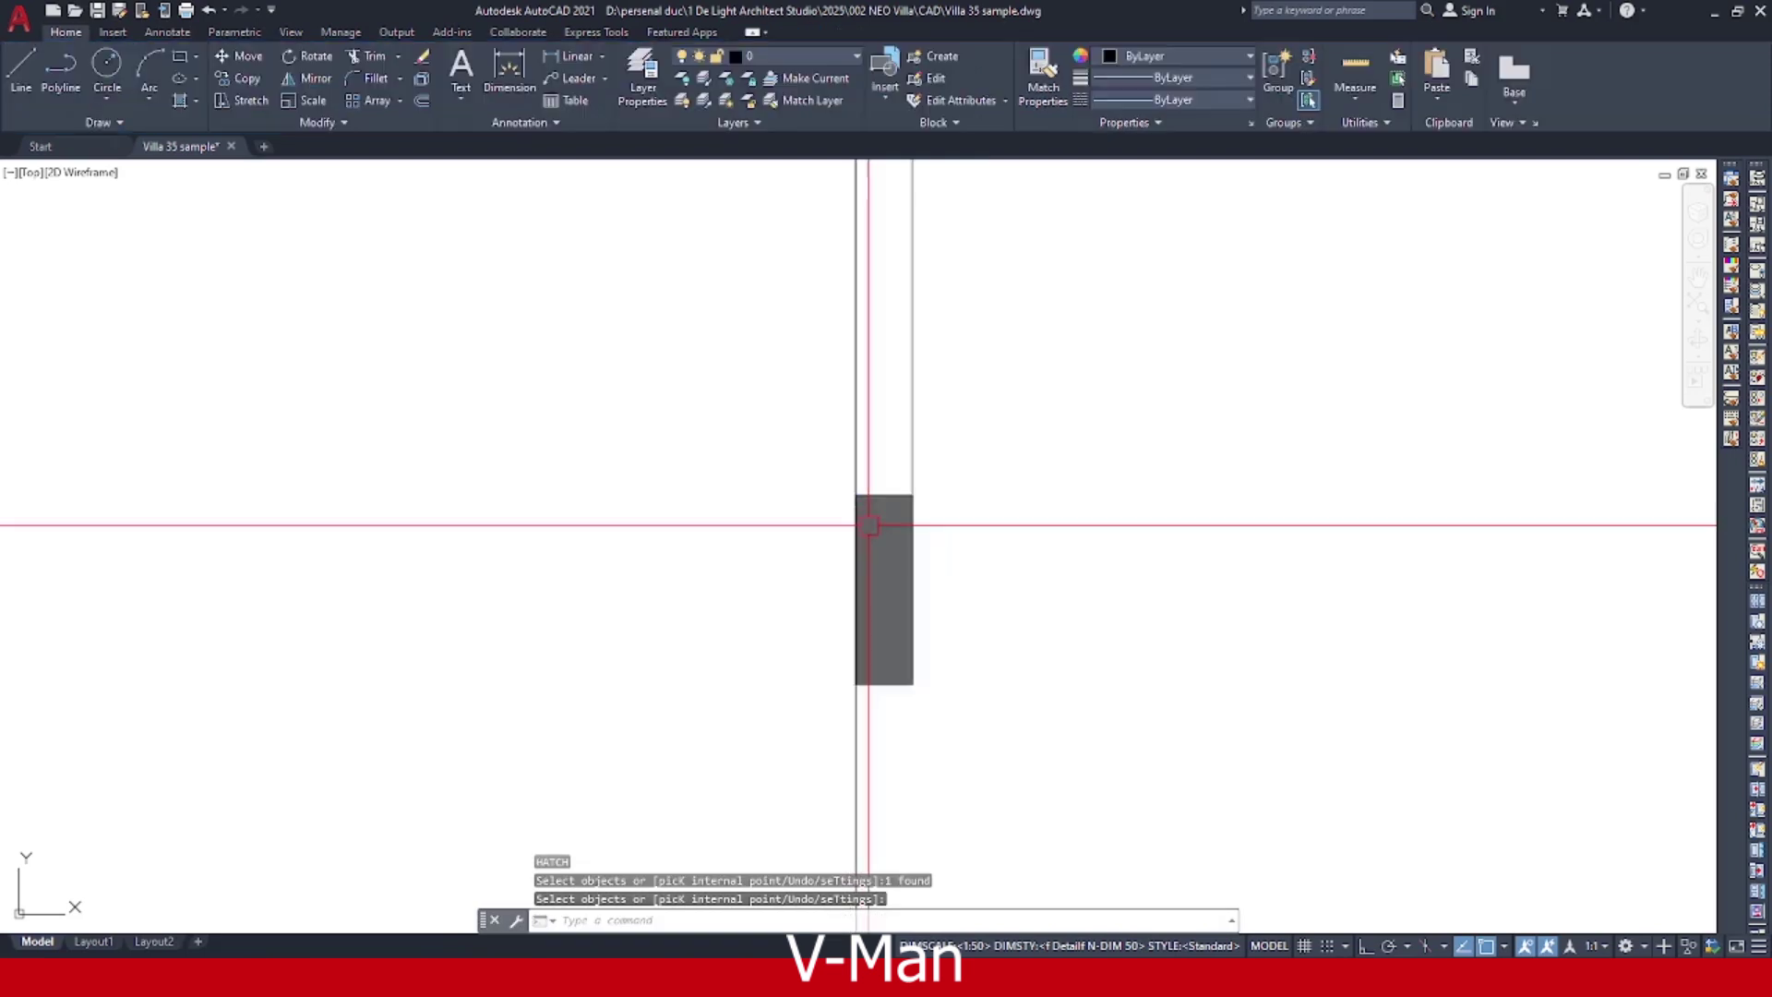
# Copy the hatched end block with its outline from its upper-right corner to the door leaf's upper-right corner.
pyautogui.moveTo(867, 526); pyautogui.dragTo(906, 518, button='middle')
pyautogui.press('Escape')
pyautogui.click(772, 424)
pyautogui.click(1001, 699)
pyautogui.moveTo(1089, 692); pyautogui.dragTo(1060, 713, button='middle')
pyautogui.write('co')
pyautogui.press('Return')
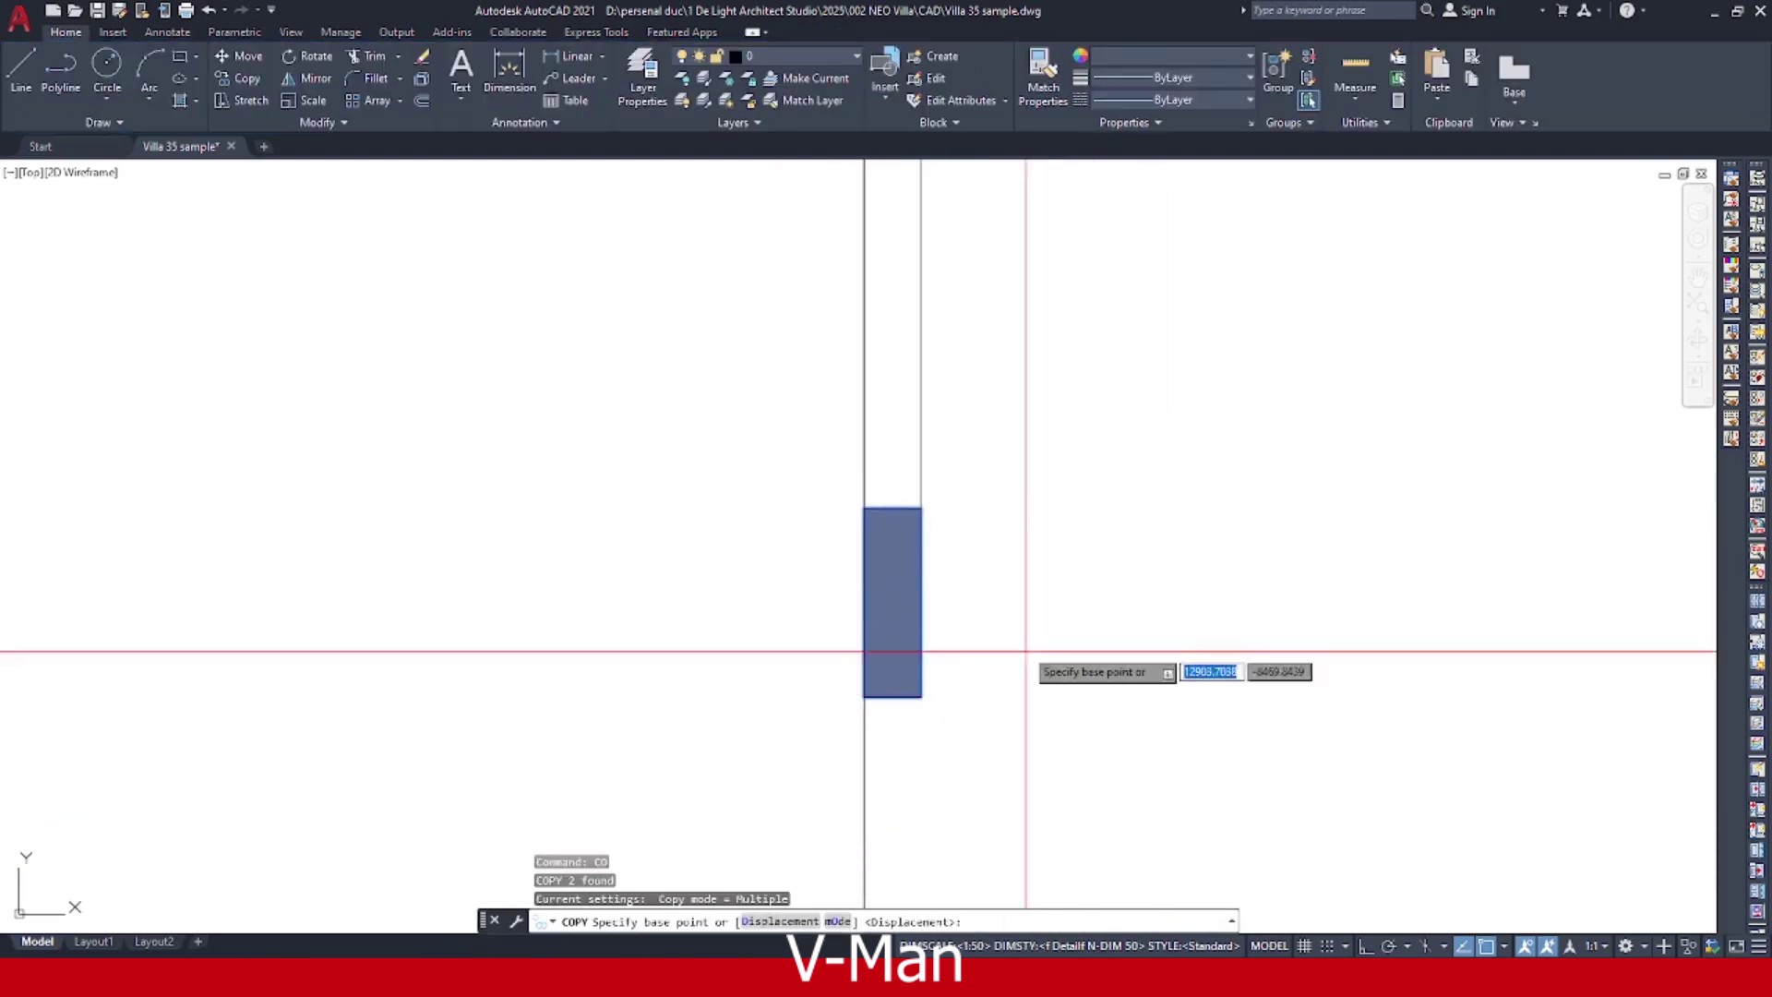
pyautogui.click(921, 508)
pyautogui.scroll(-2, 927, 360)
pyautogui.moveTo(928, 360); pyautogui.dragTo(884, 730, button='middle')
pyautogui.scroll(2, 888, 460)
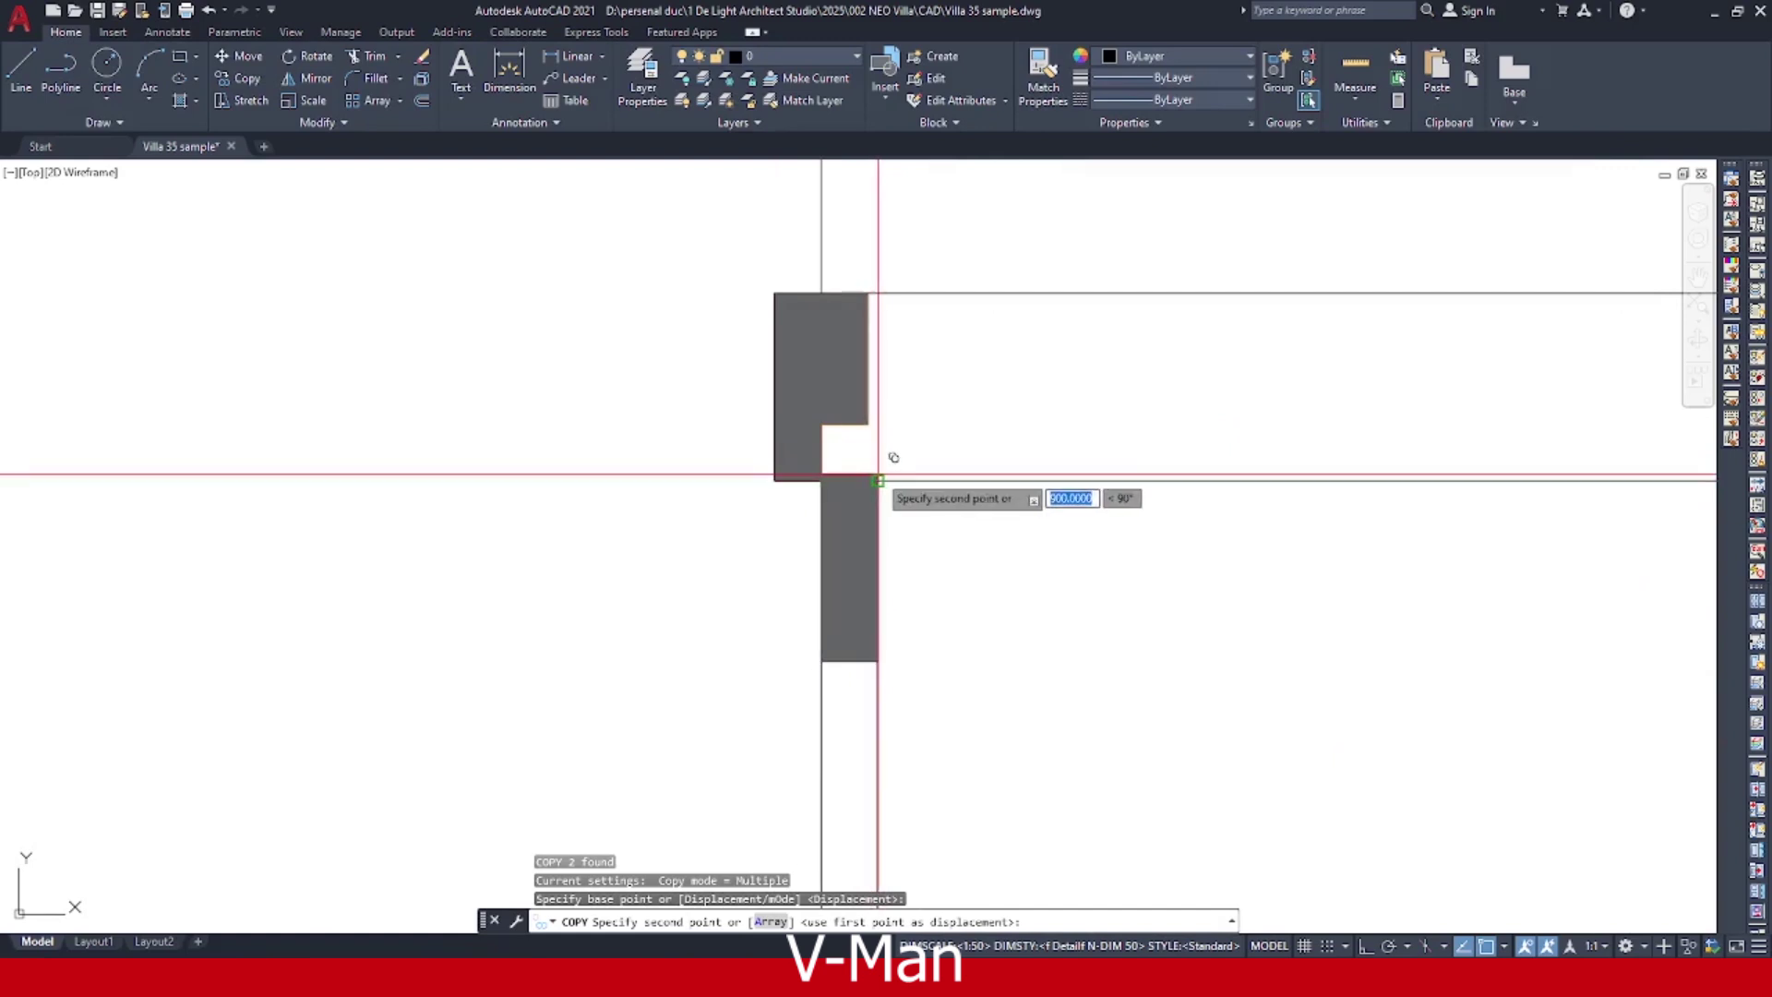
pyautogui.click(877, 480)
pyautogui.press('Escape')
# Assign the door leaf outline and both end-block outlines to the V-Steel Line layer.
pyautogui.click(929, 710)
pyautogui.click(870, 741)
pyautogui.click(855, 671)
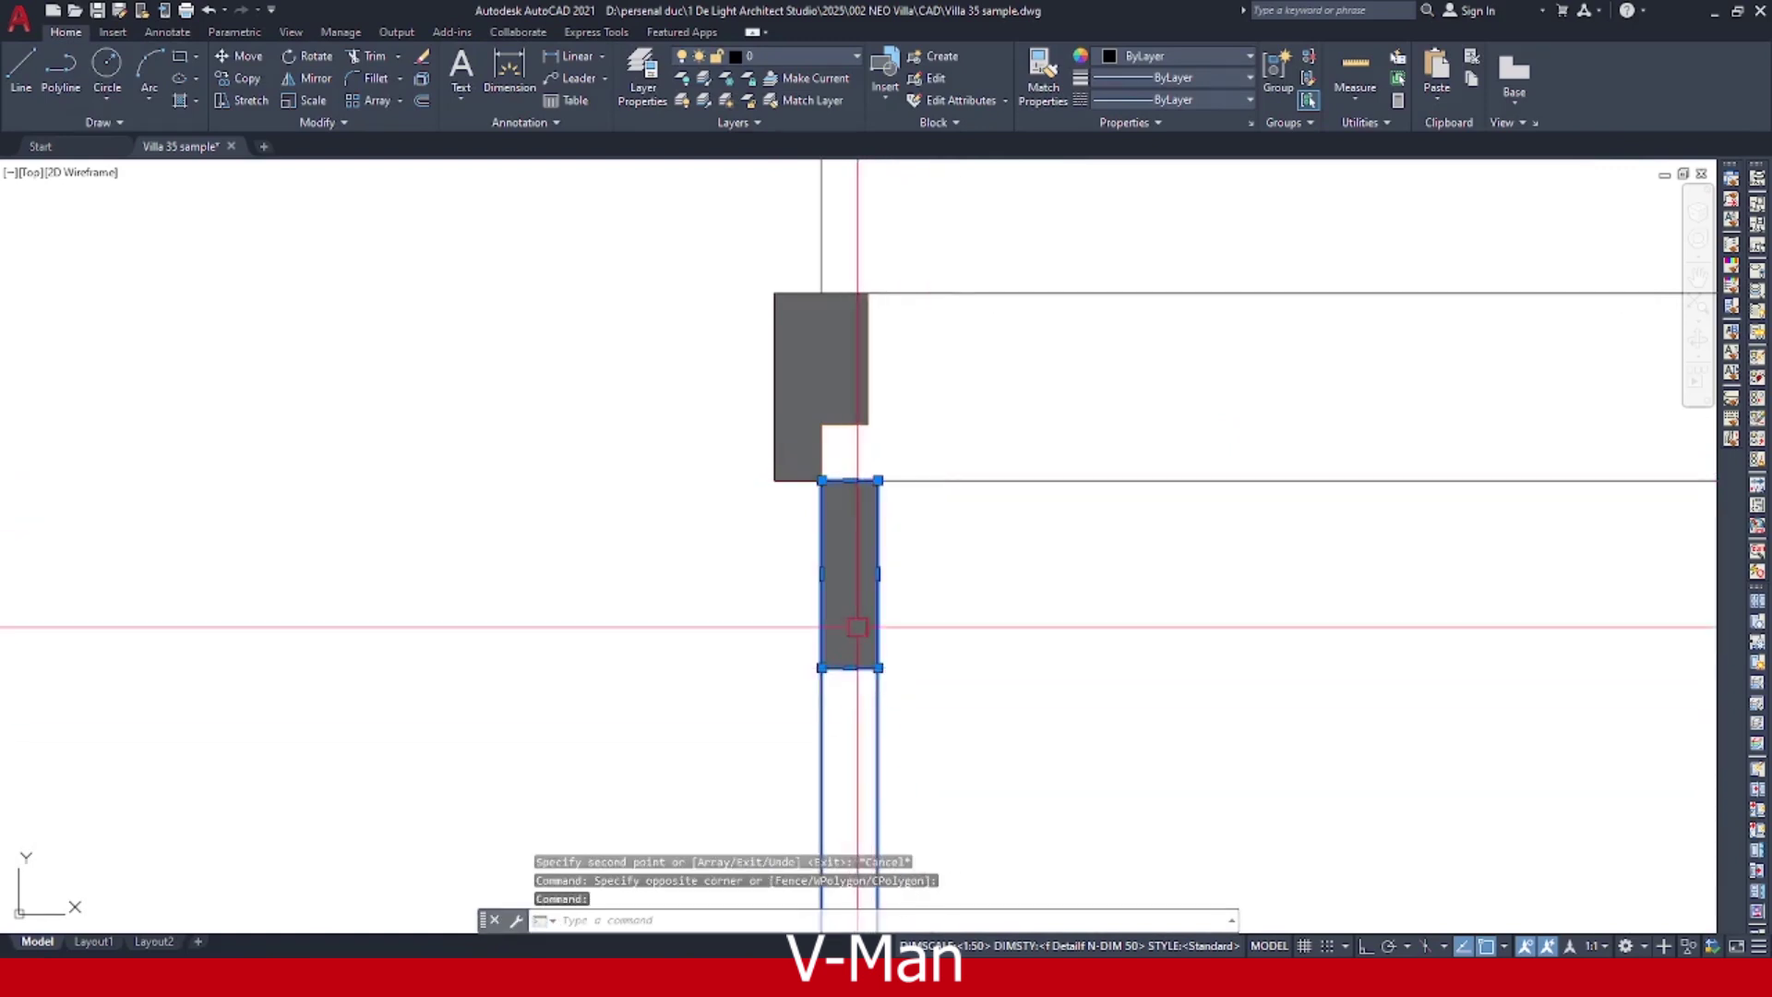
pyautogui.scroll(-2, 855, 625)
pyautogui.moveTo(864, 734); pyautogui.dragTo(901, 656, button='middle')
pyautogui.scroll(-2, 893, 637)
pyautogui.scroll(3, 912, 759)
pyautogui.moveTo(923, 805); pyautogui.dragTo(923, 780, button='middle')
pyautogui.scroll(4, 801, 681)
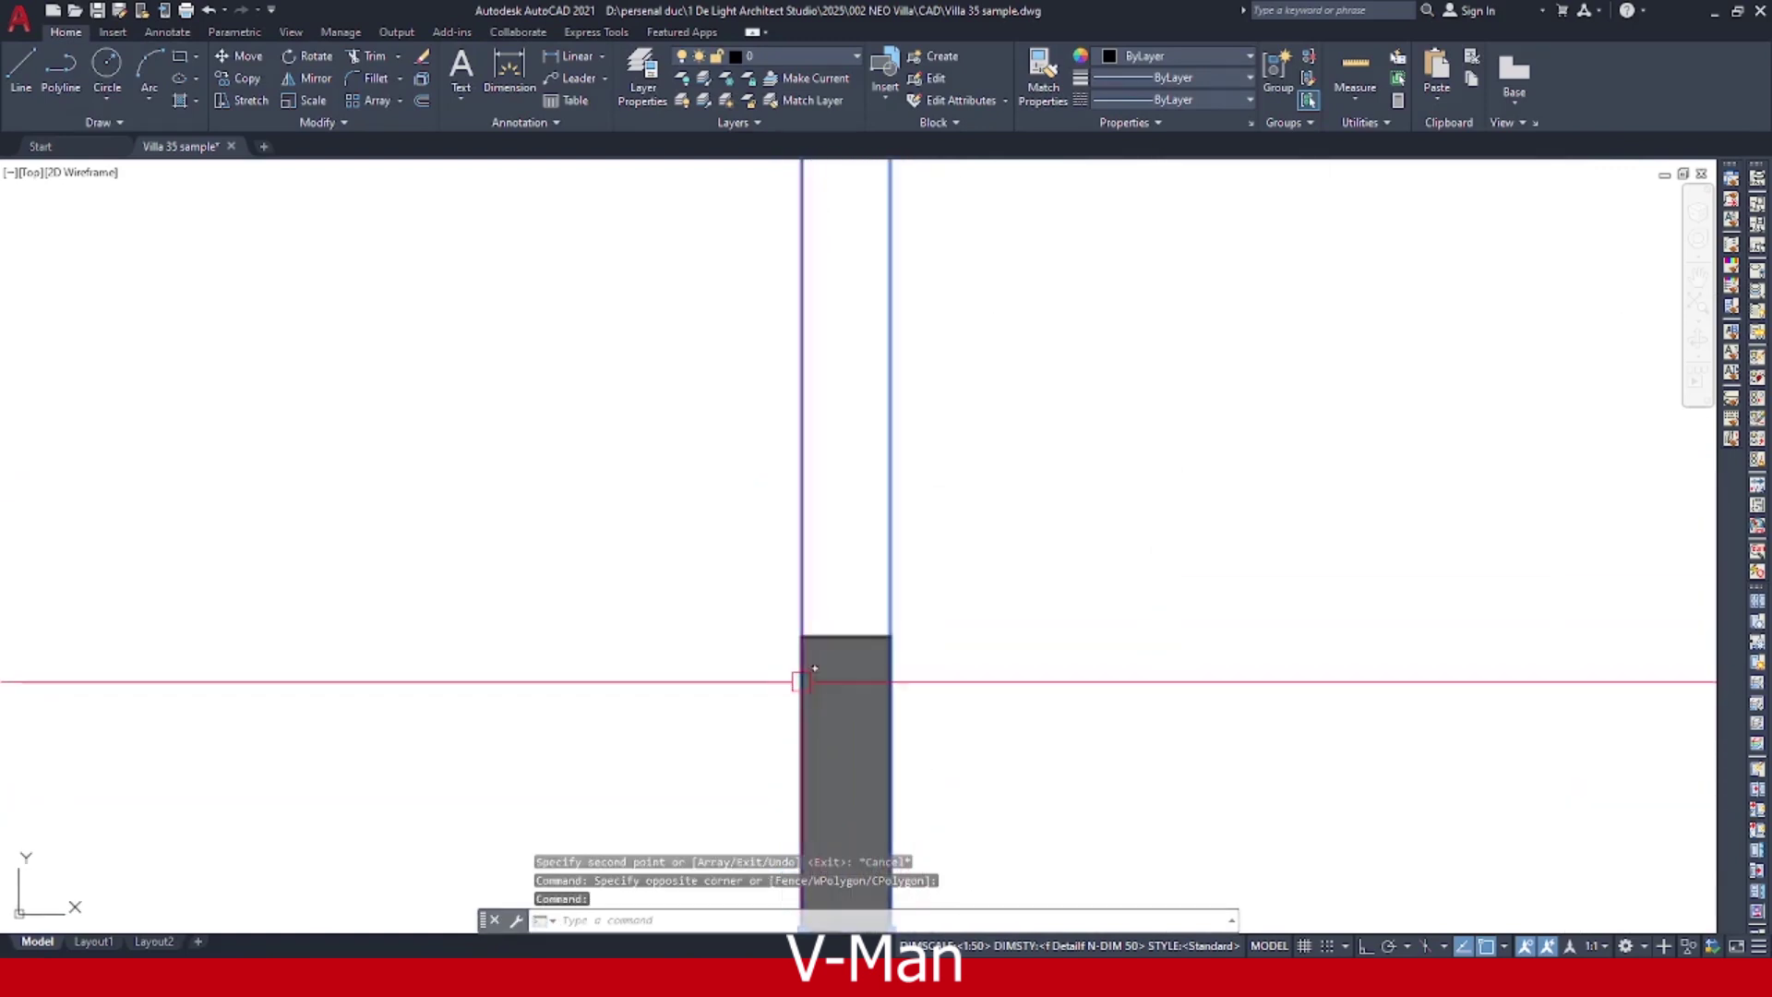
pyautogui.click(845, 644)
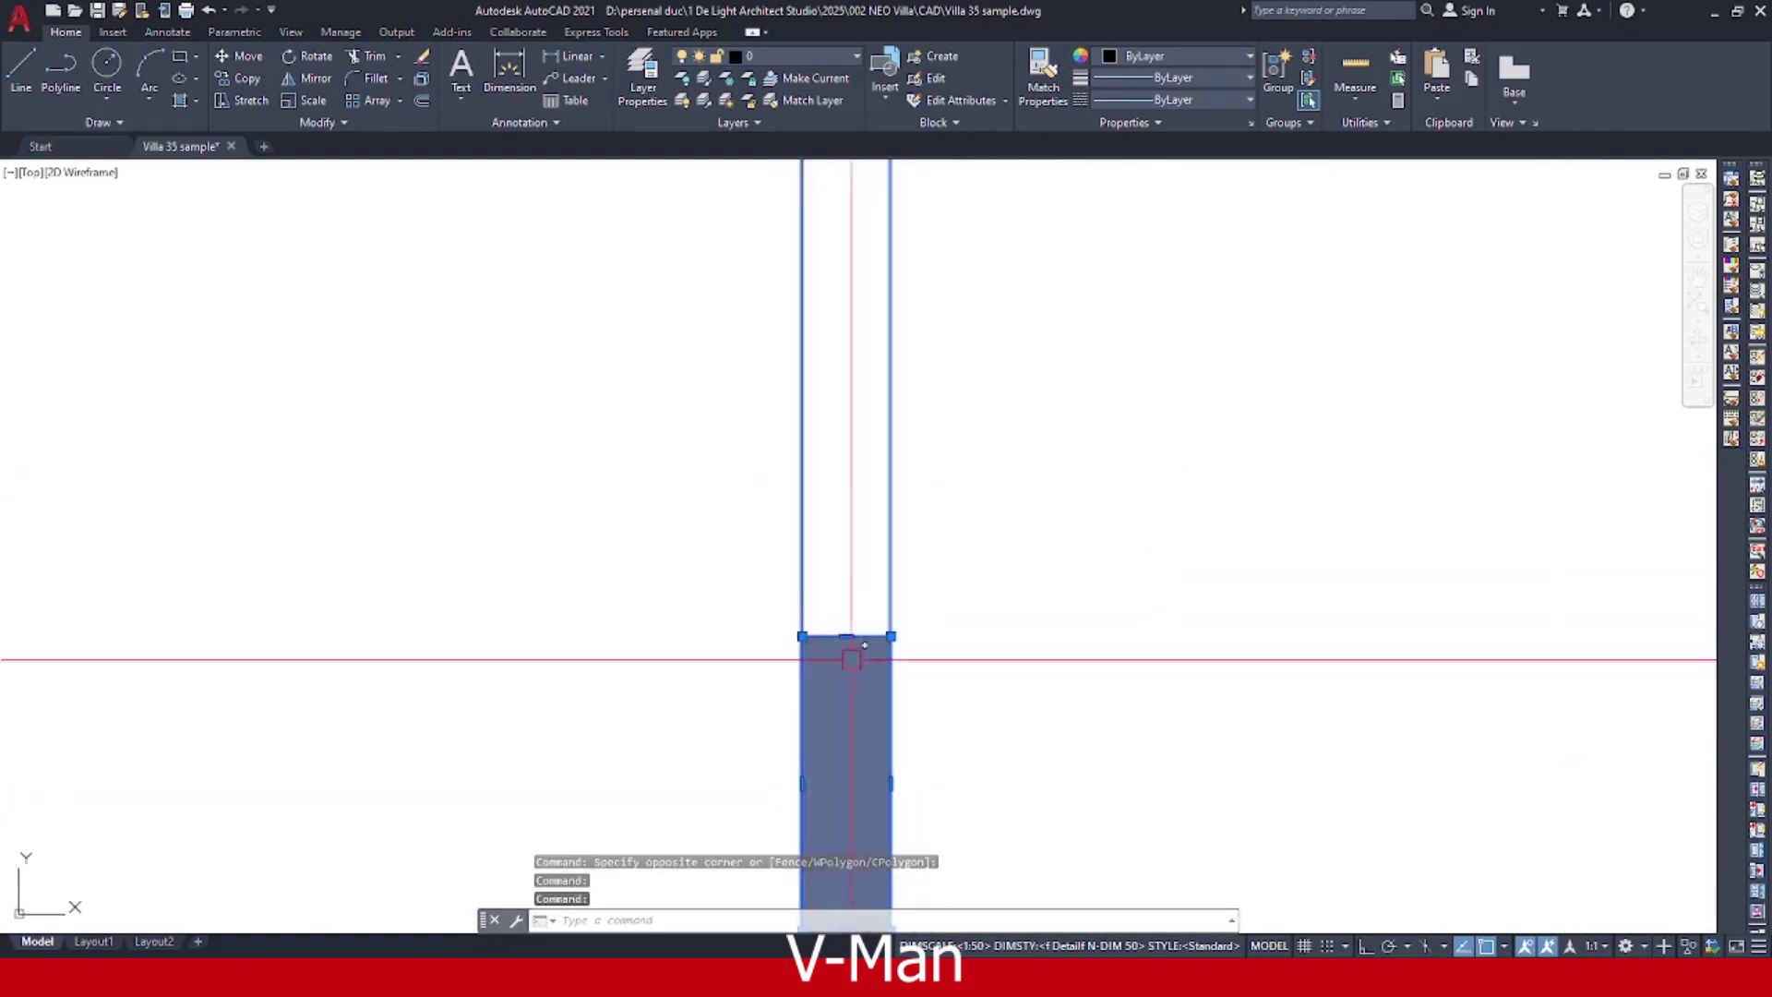
pyautogui.click(809, 56)
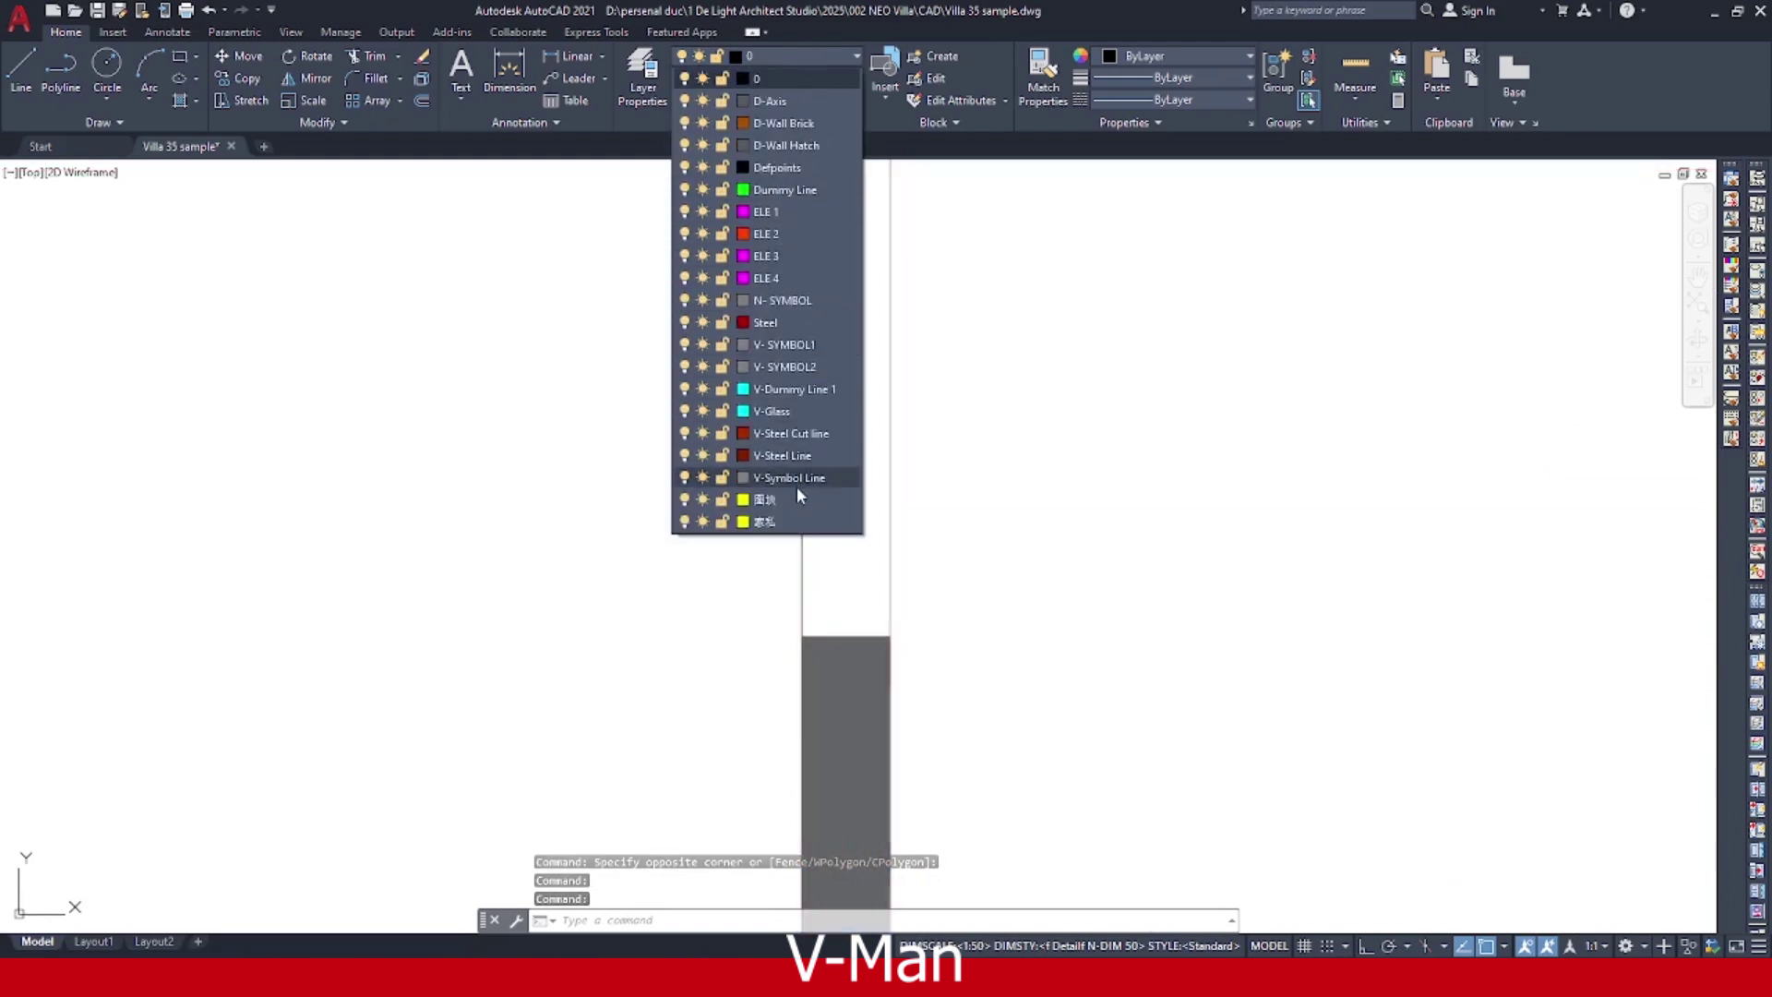
pyautogui.click(785, 455)
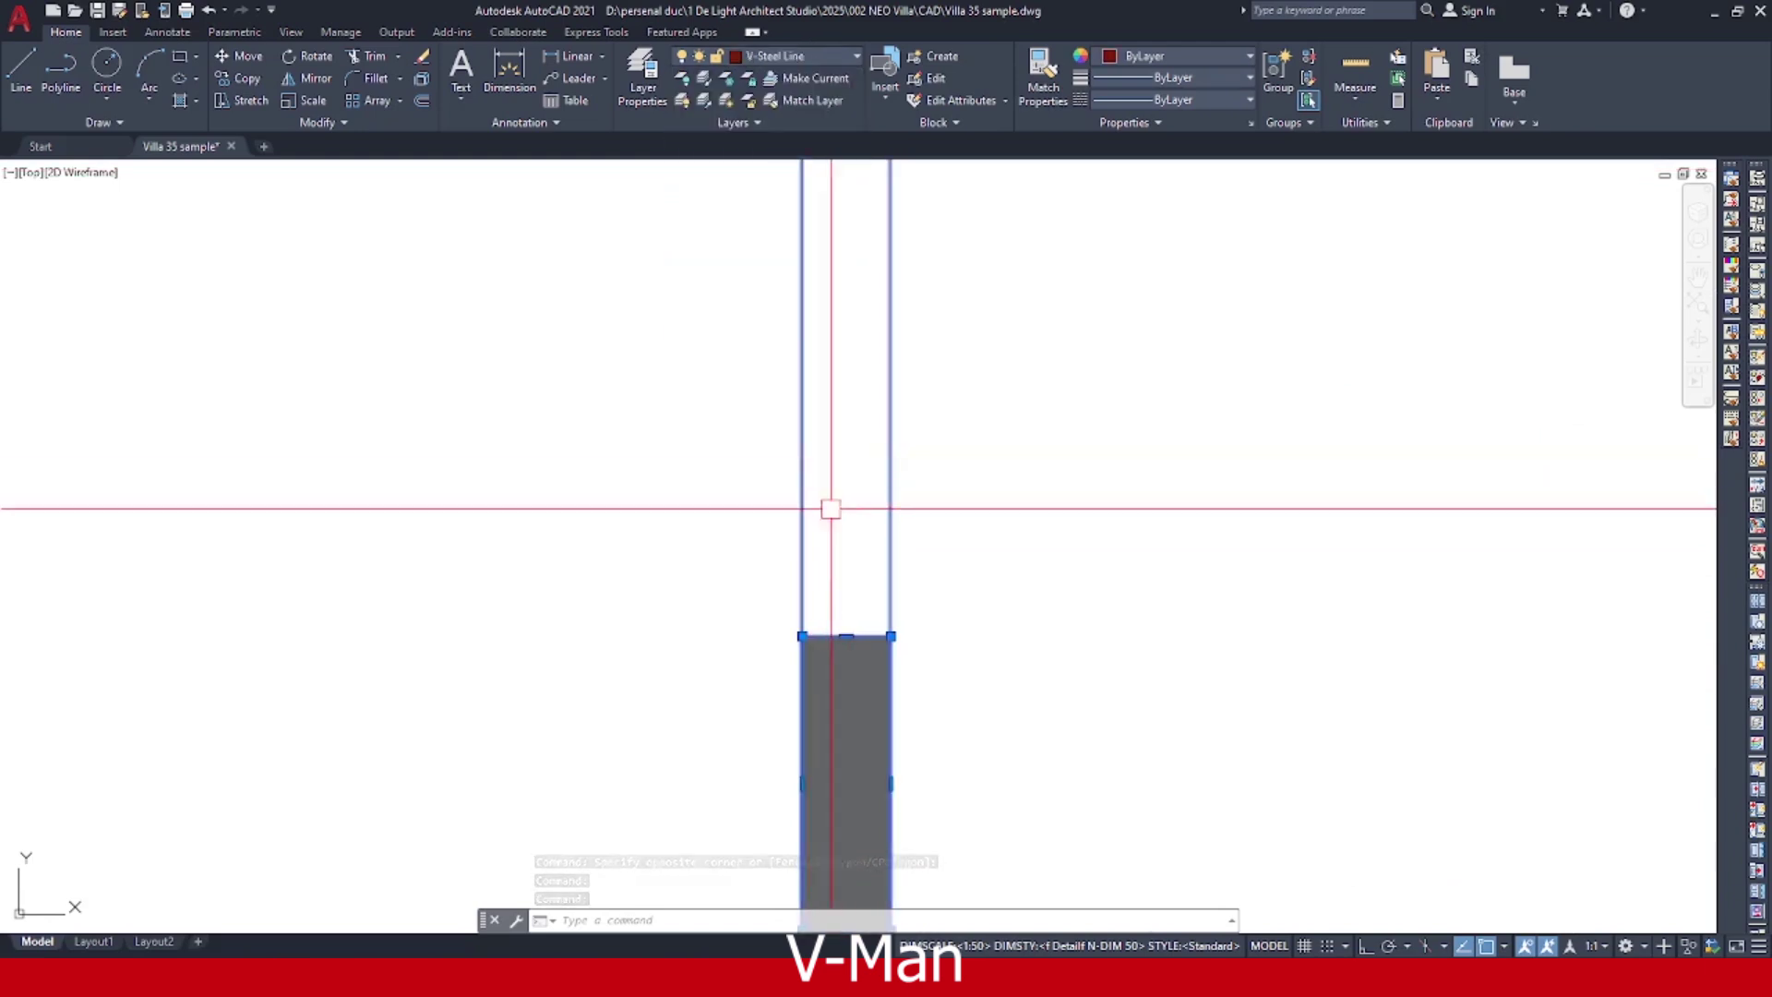
# Draw a polyline down the door leaf's centre from the upper hatched end block's lower midpoint to the lower block's upper midpoint.
pyautogui.scroll(-3, 833, 513)
pyautogui.press('Escape')
pyautogui.press('Escape')
pyautogui.scroll(4, 863, 308)
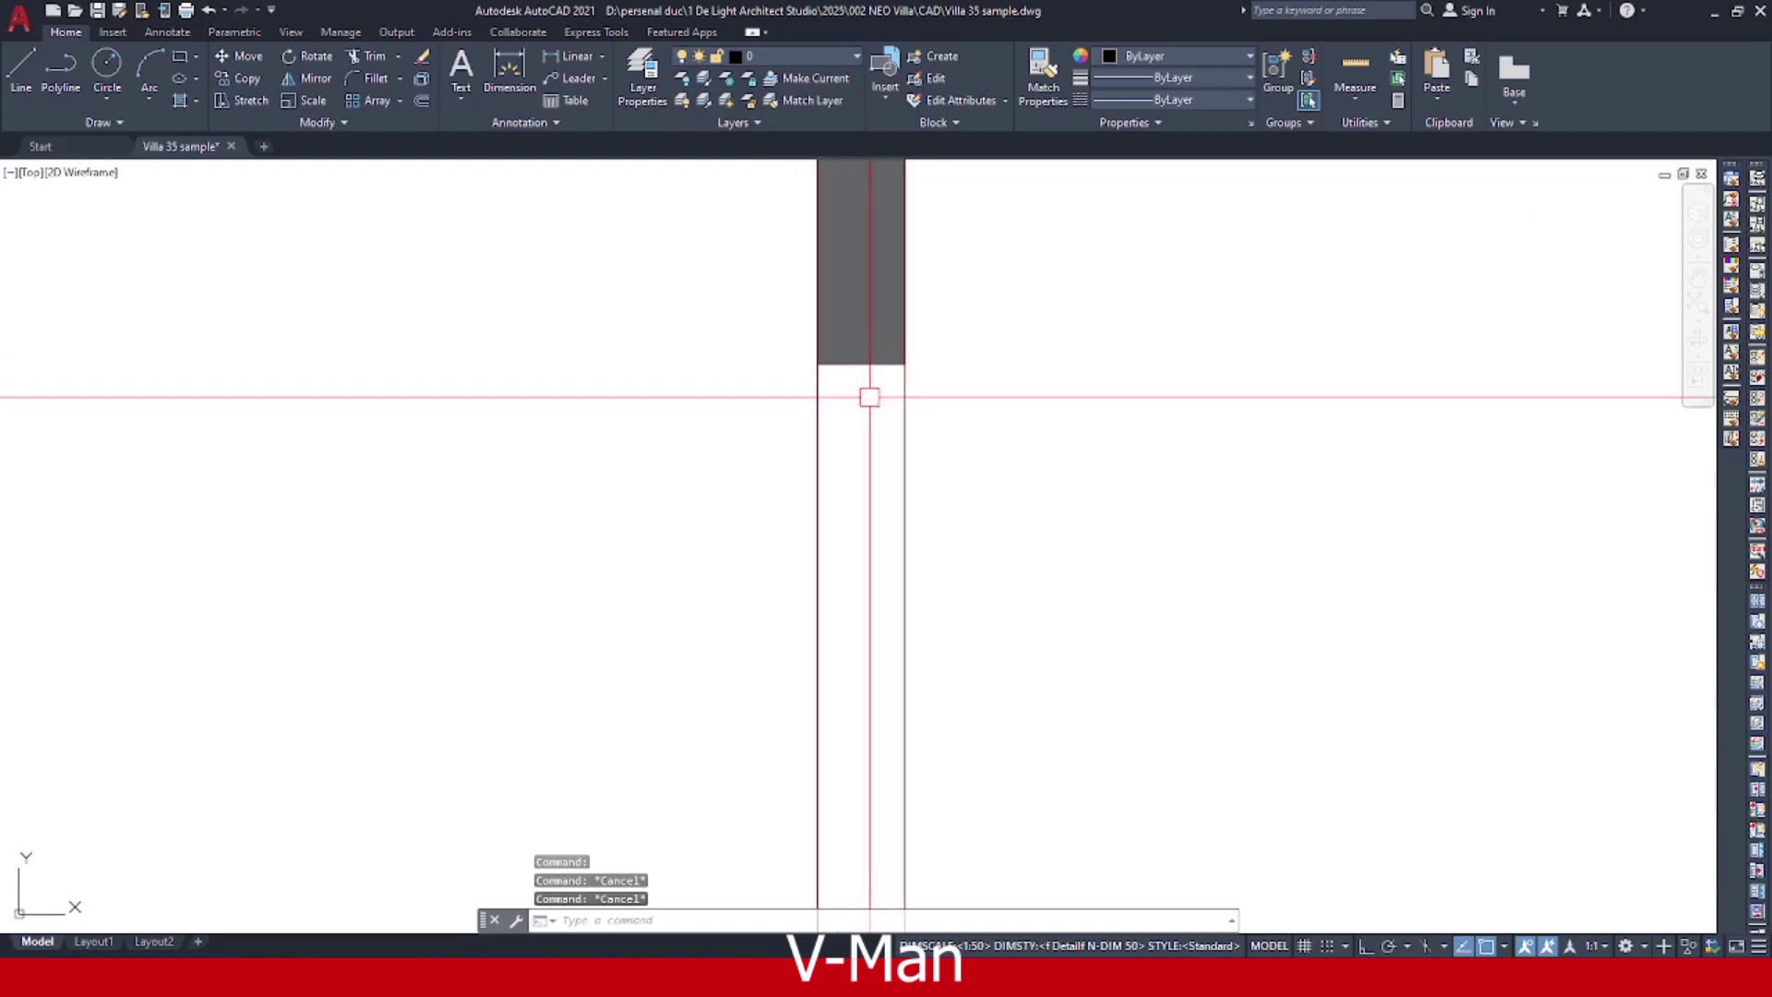
pyautogui.write('l')
pyautogui.press('Return')
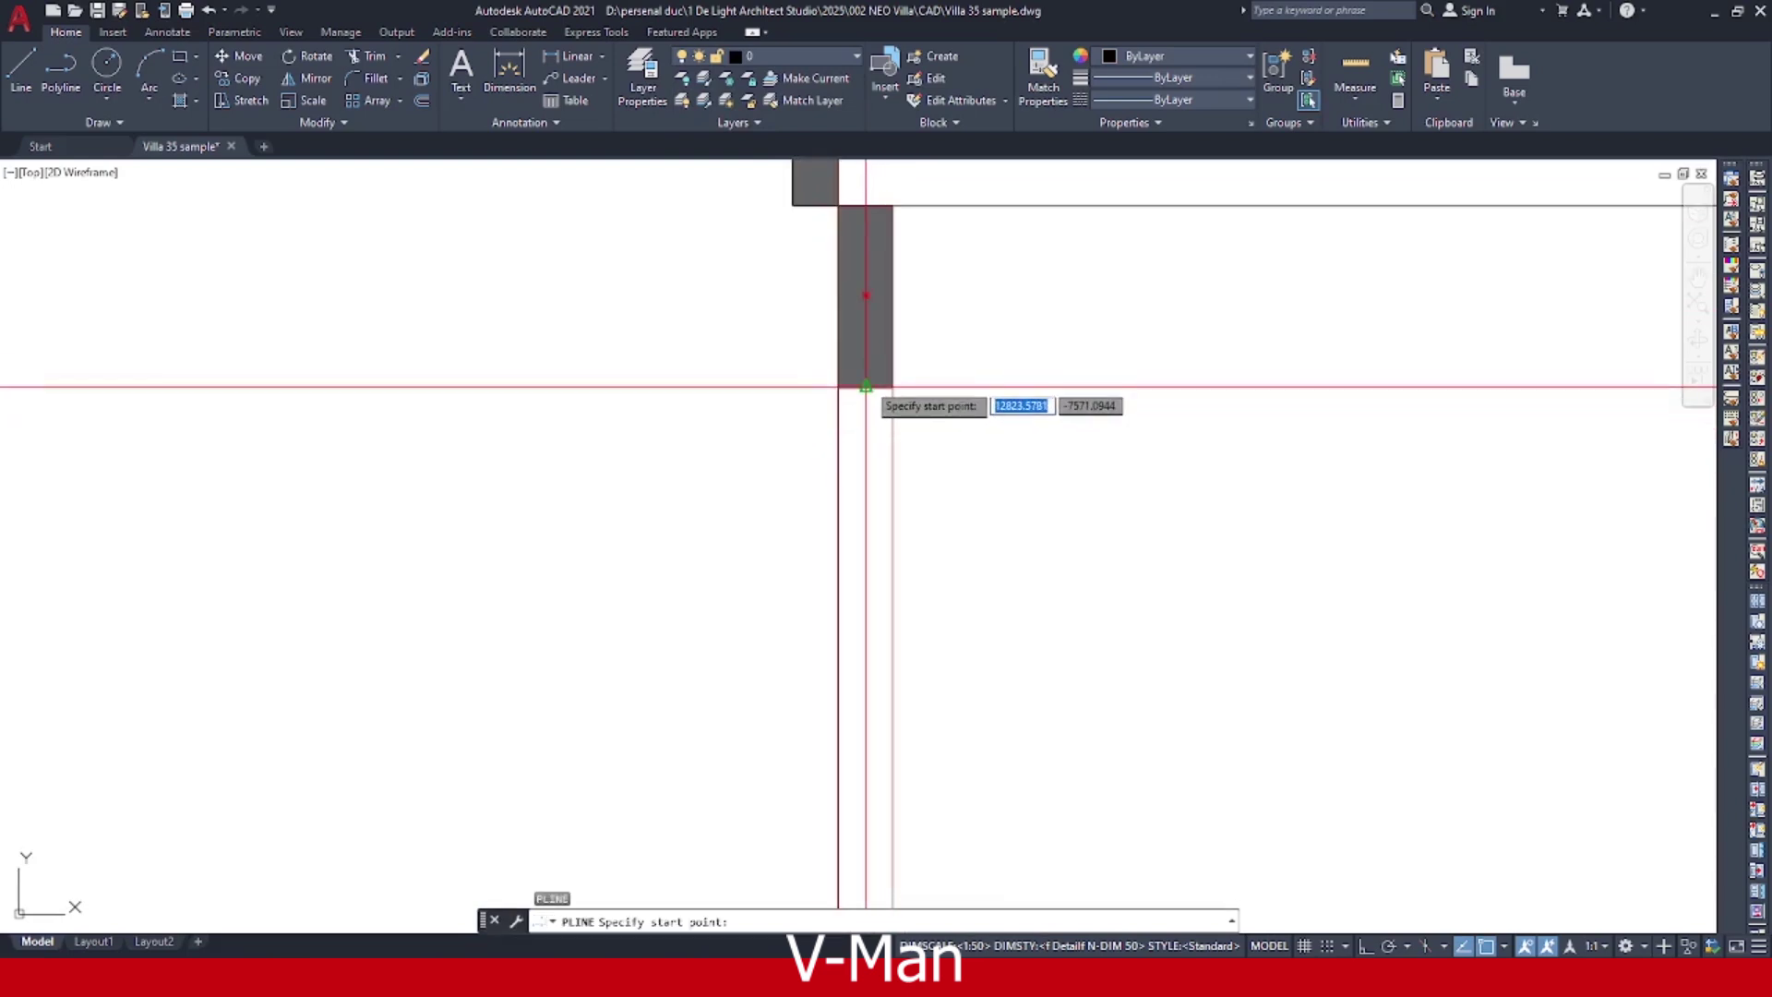
pyautogui.click(865, 385)
pyautogui.scroll(-5, 854, 314)
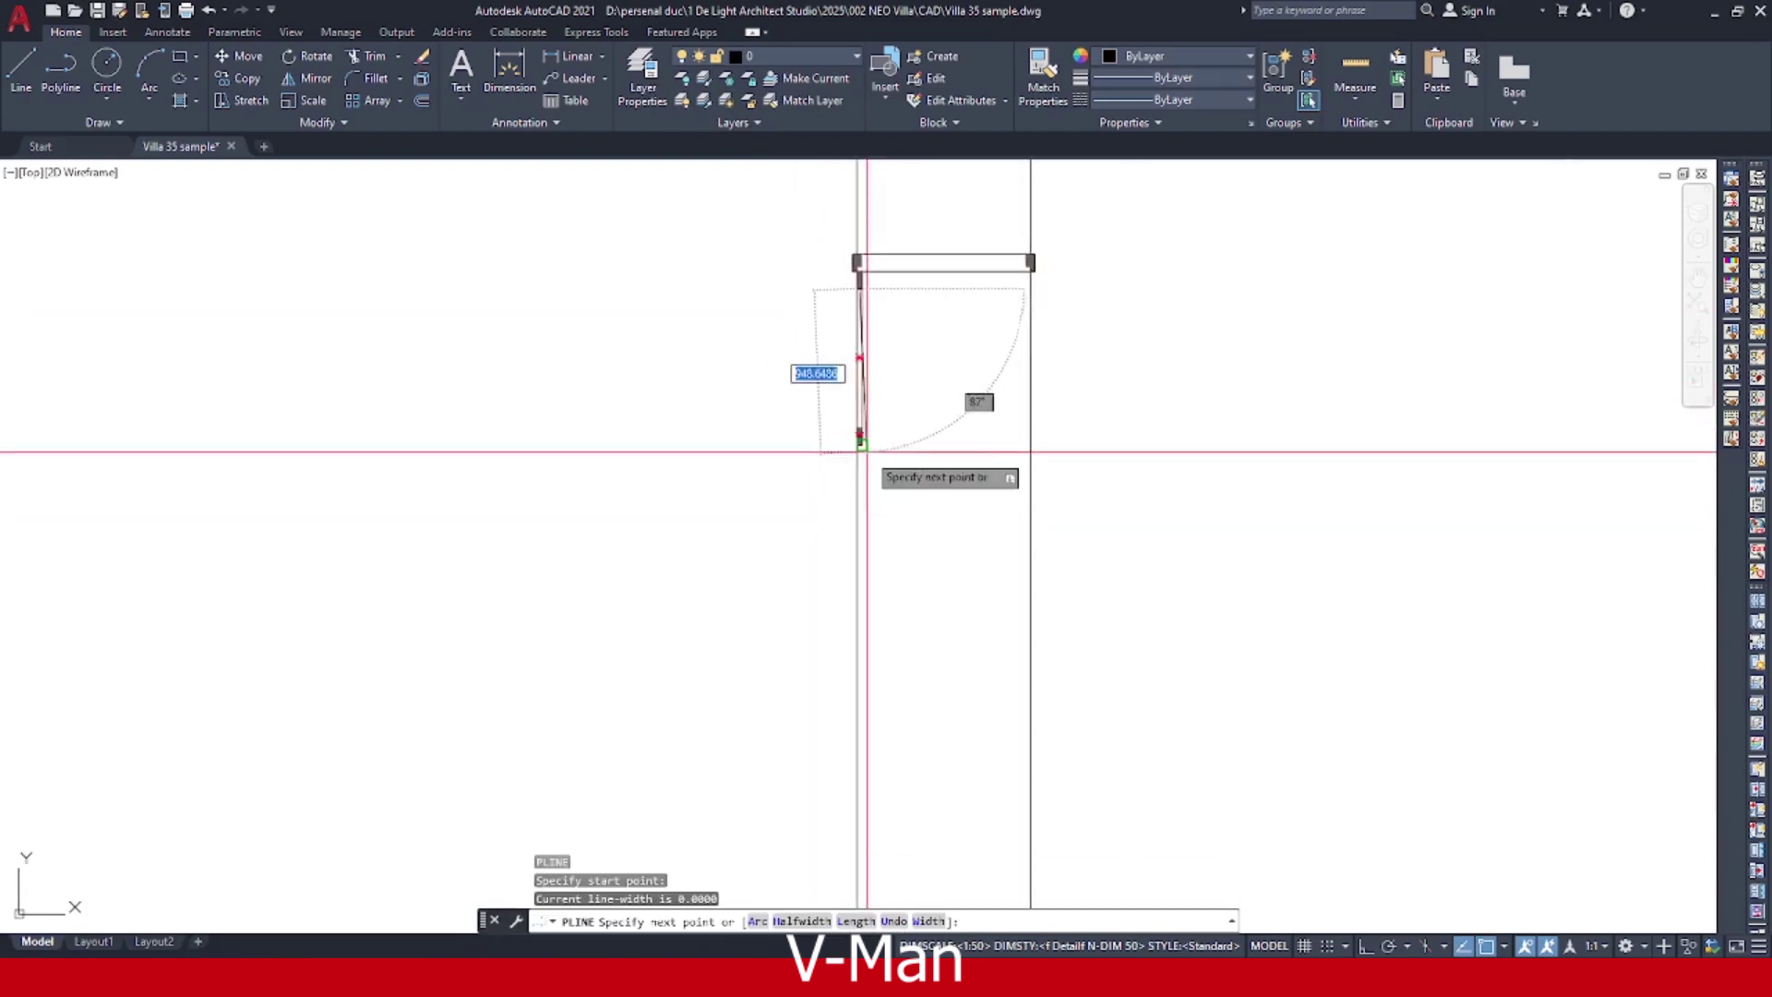
pyautogui.scroll(4, 864, 438)
pyautogui.click(856, 397)
pyautogui.press('Escape')
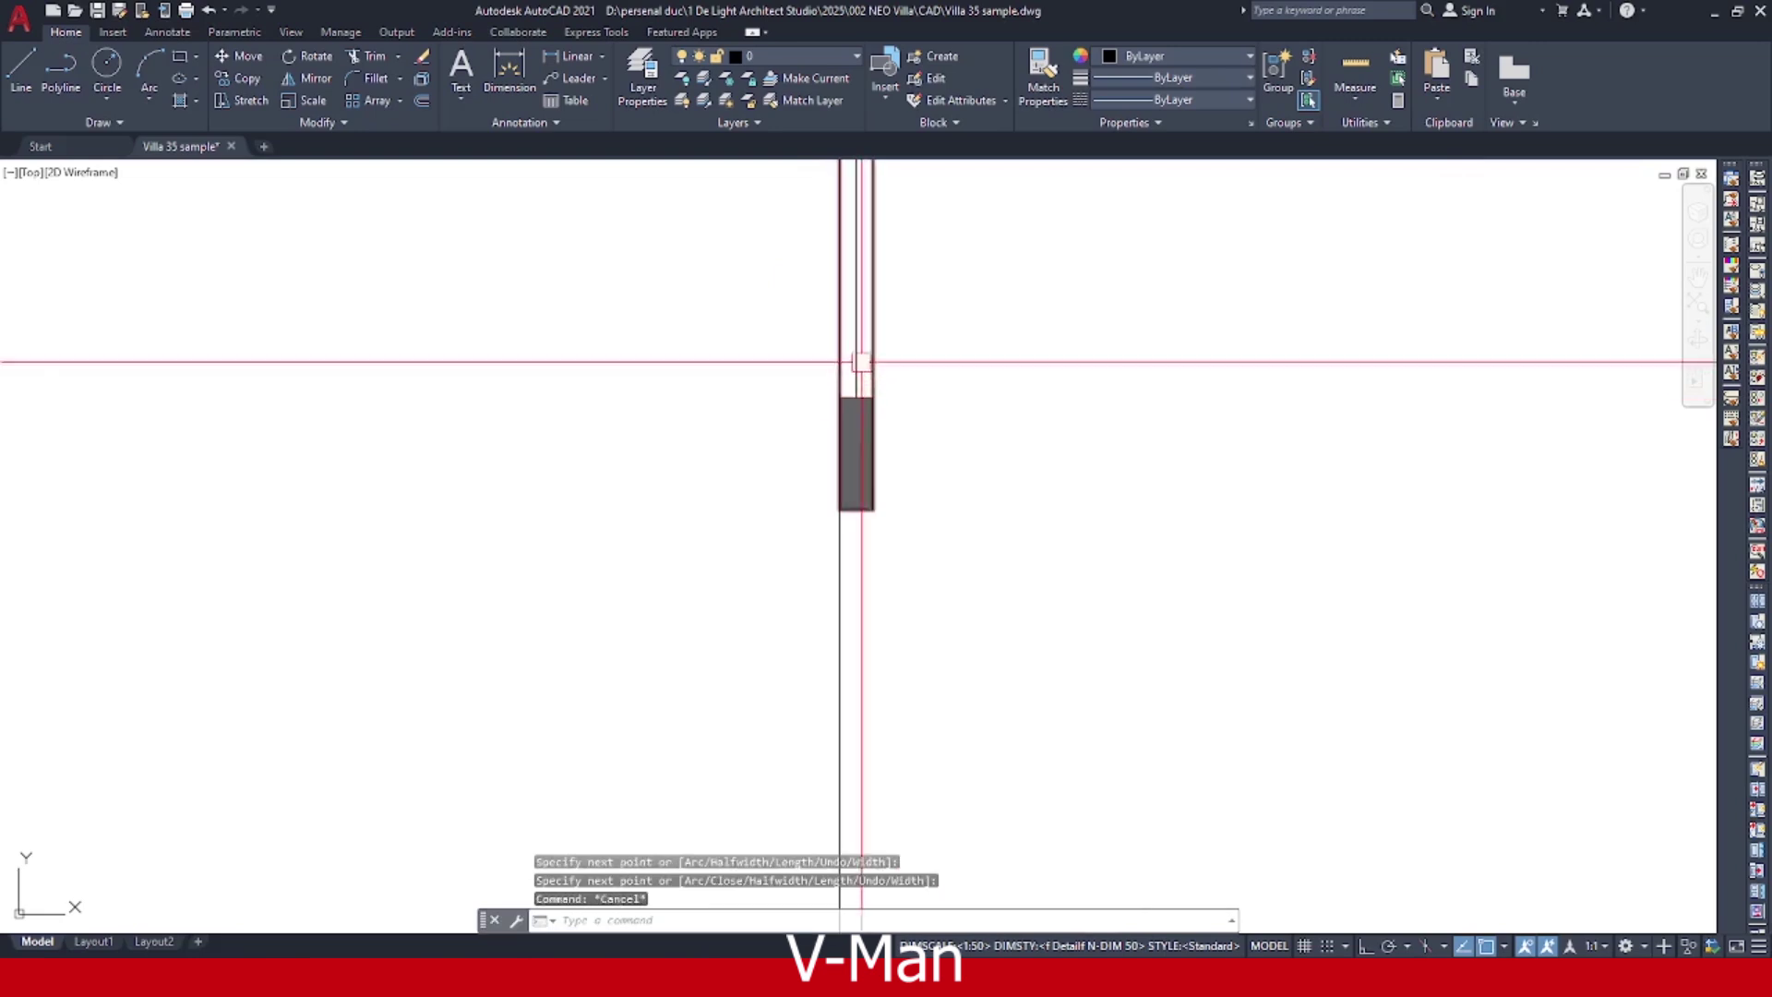
# Set the width of the door leaf's centre polyline to 20 for all segments.
pyautogui.doubleClick(858, 360)
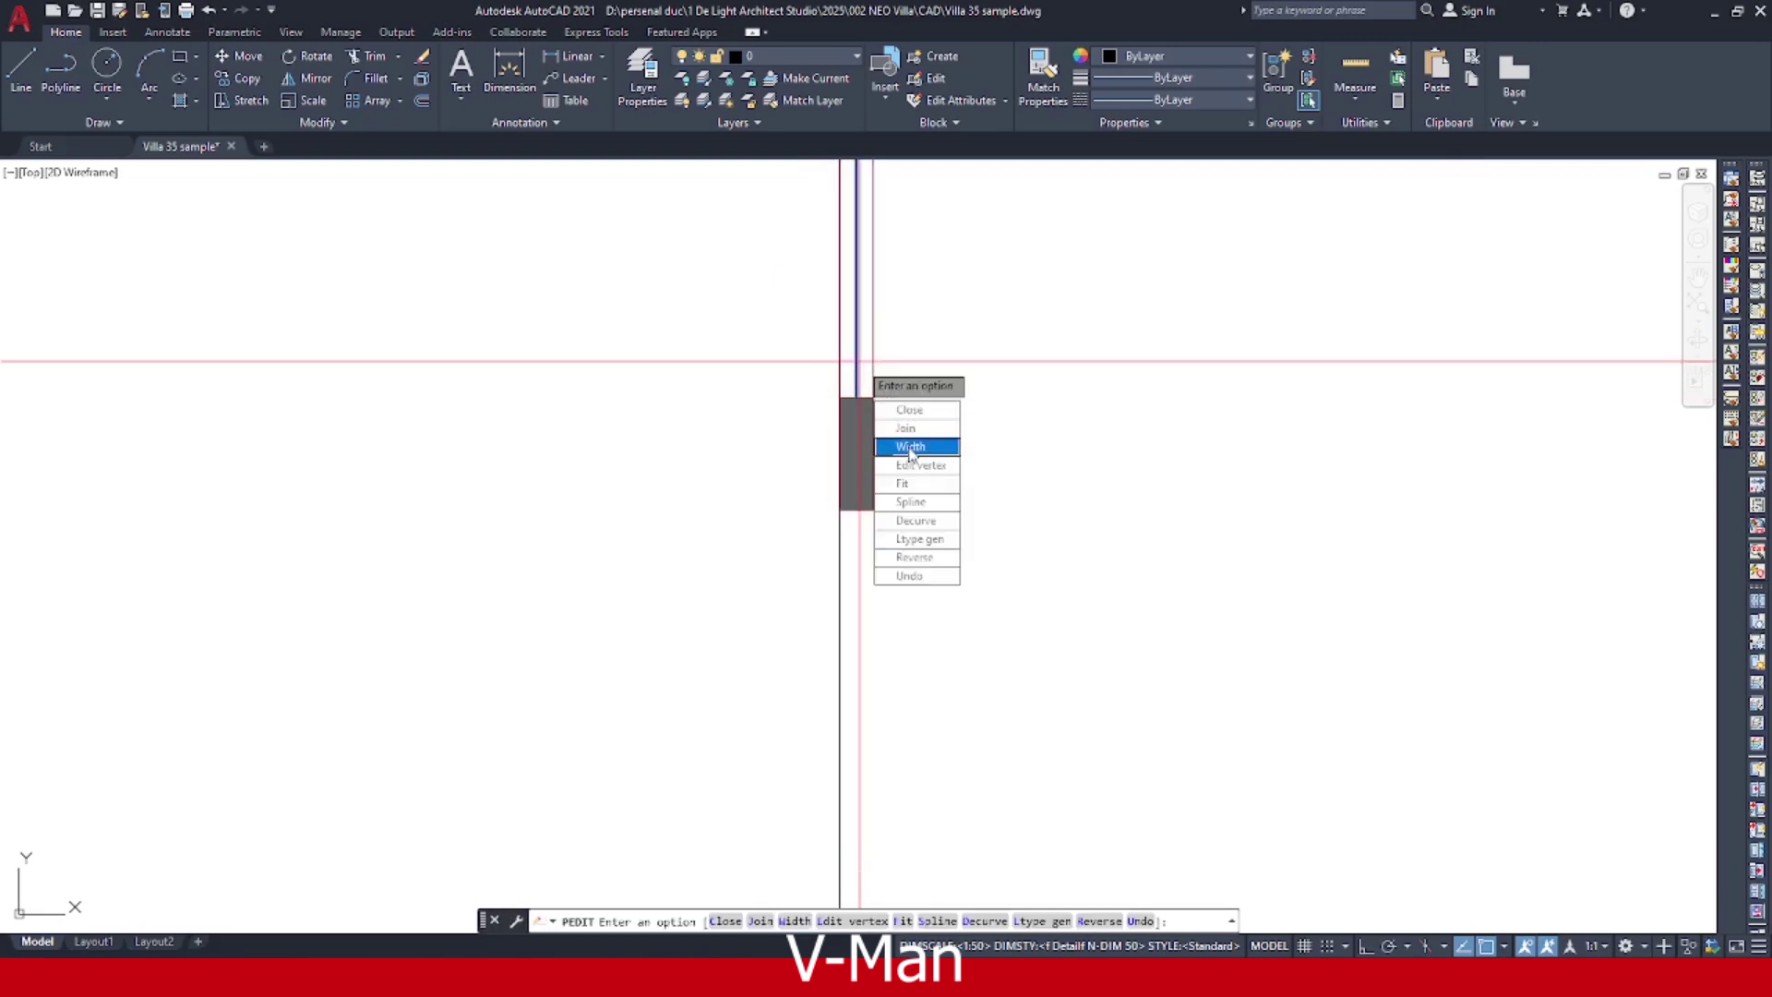
pyautogui.click(910, 447)
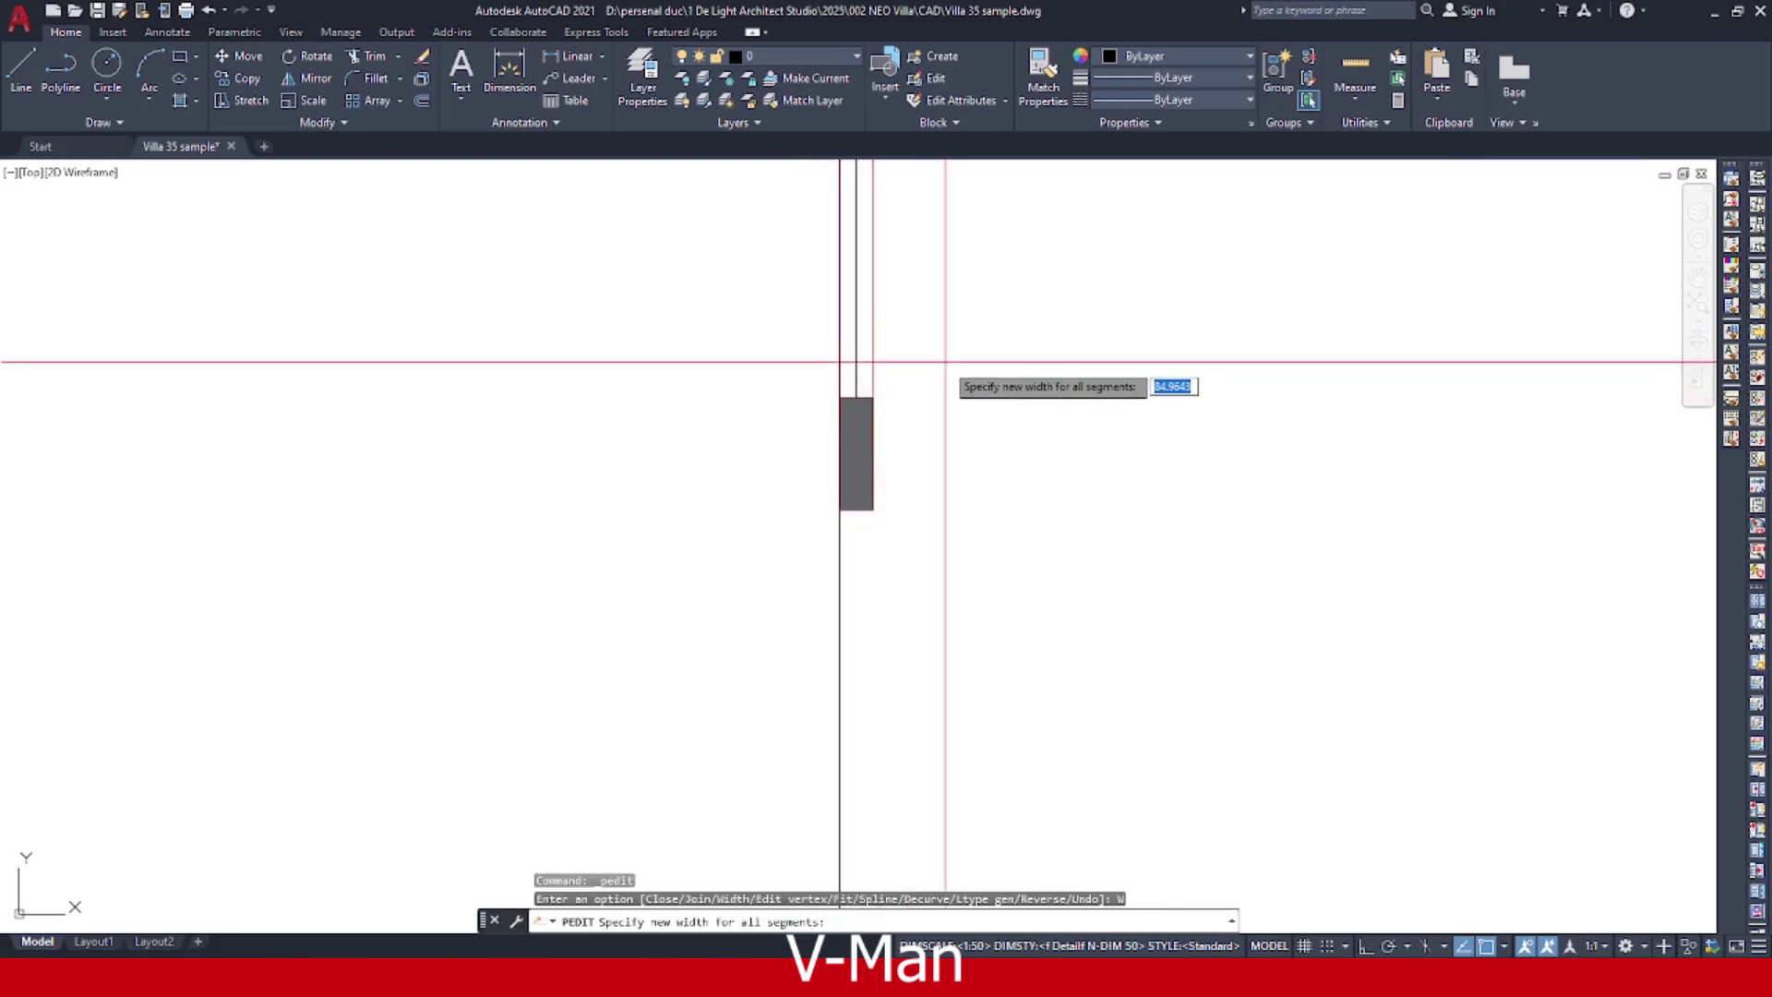
pyautogui.press('Return')
pyautogui.press('Escape')
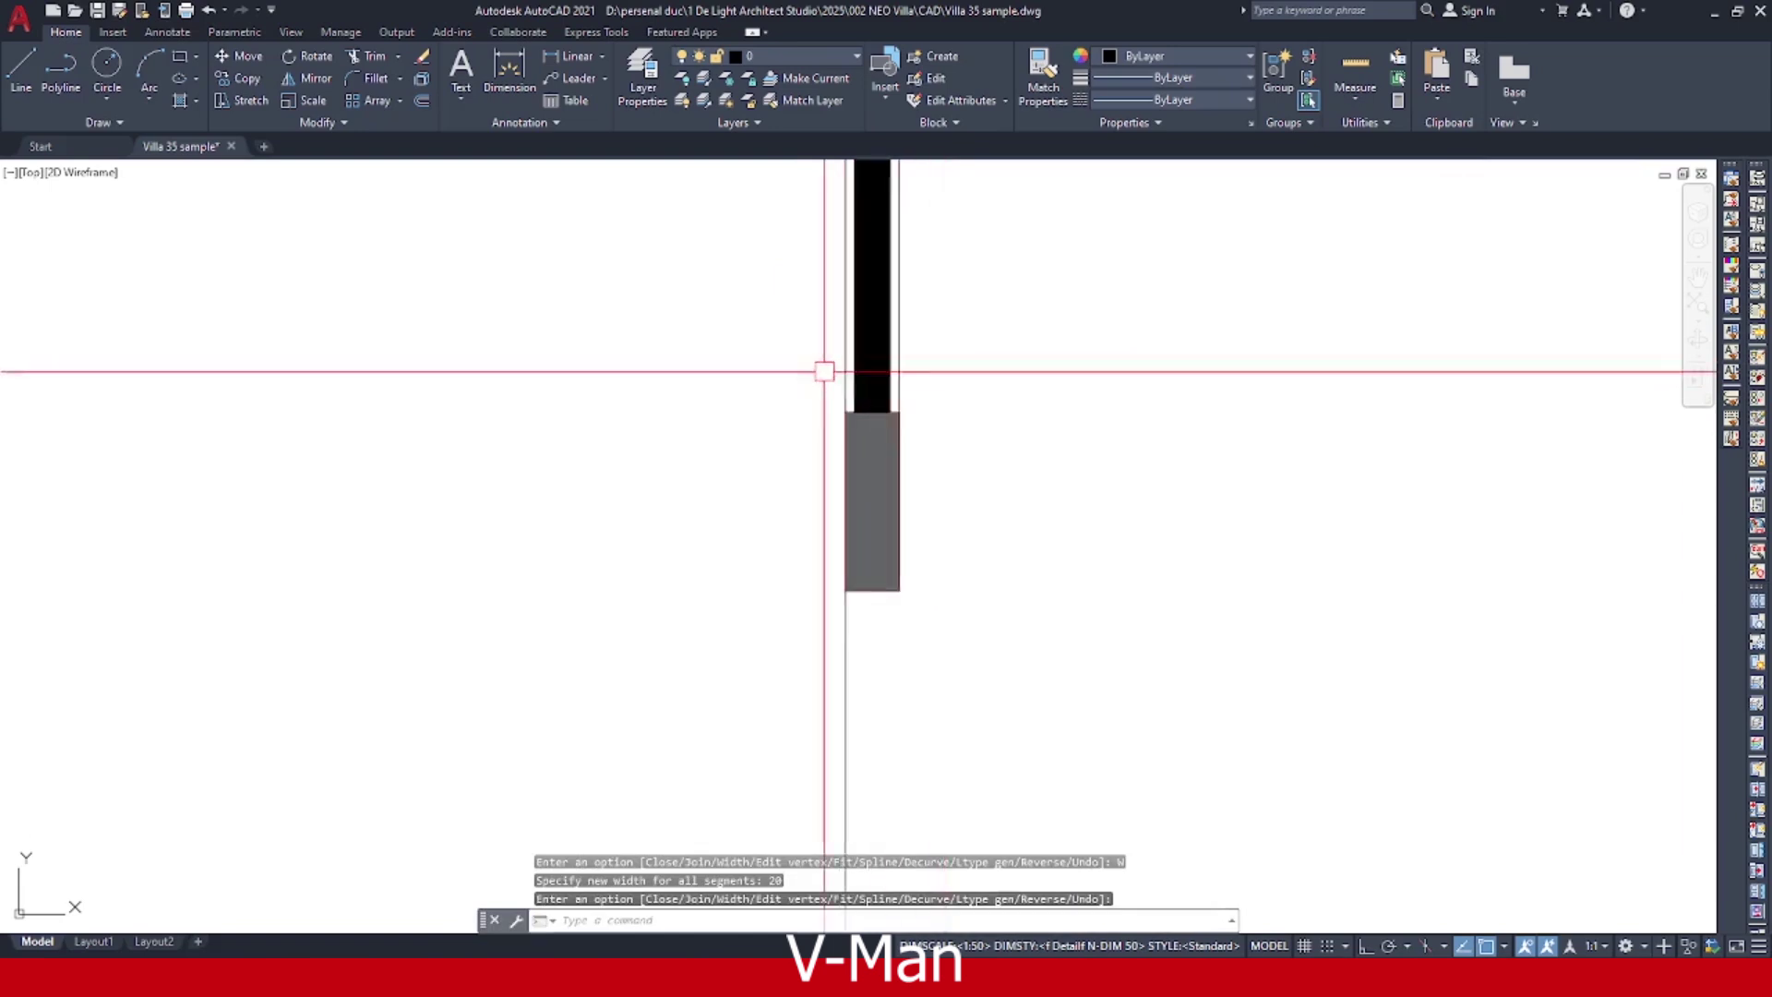
pyautogui.scroll(2, 831, 375)
pyautogui.scroll(-3, 886, 419)
pyautogui.scroll(4, 855, 375)
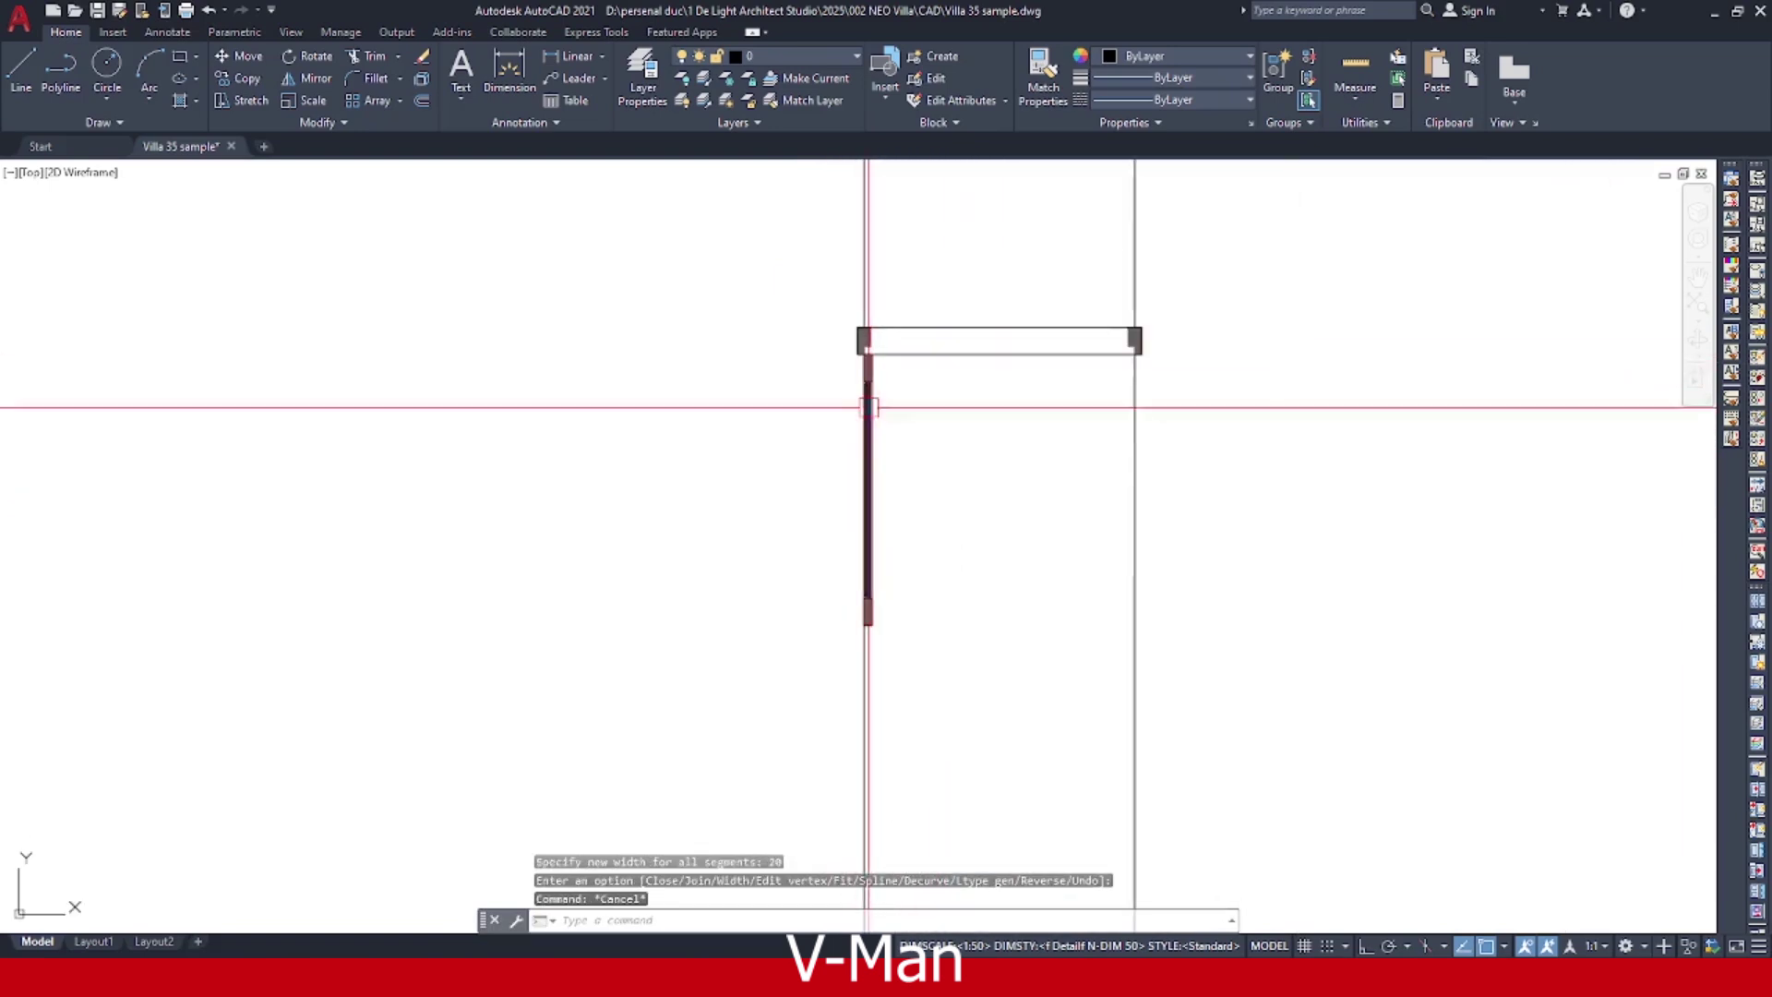
pyautogui.click(711, 325)
pyautogui.scroll(-4, 892, 309)
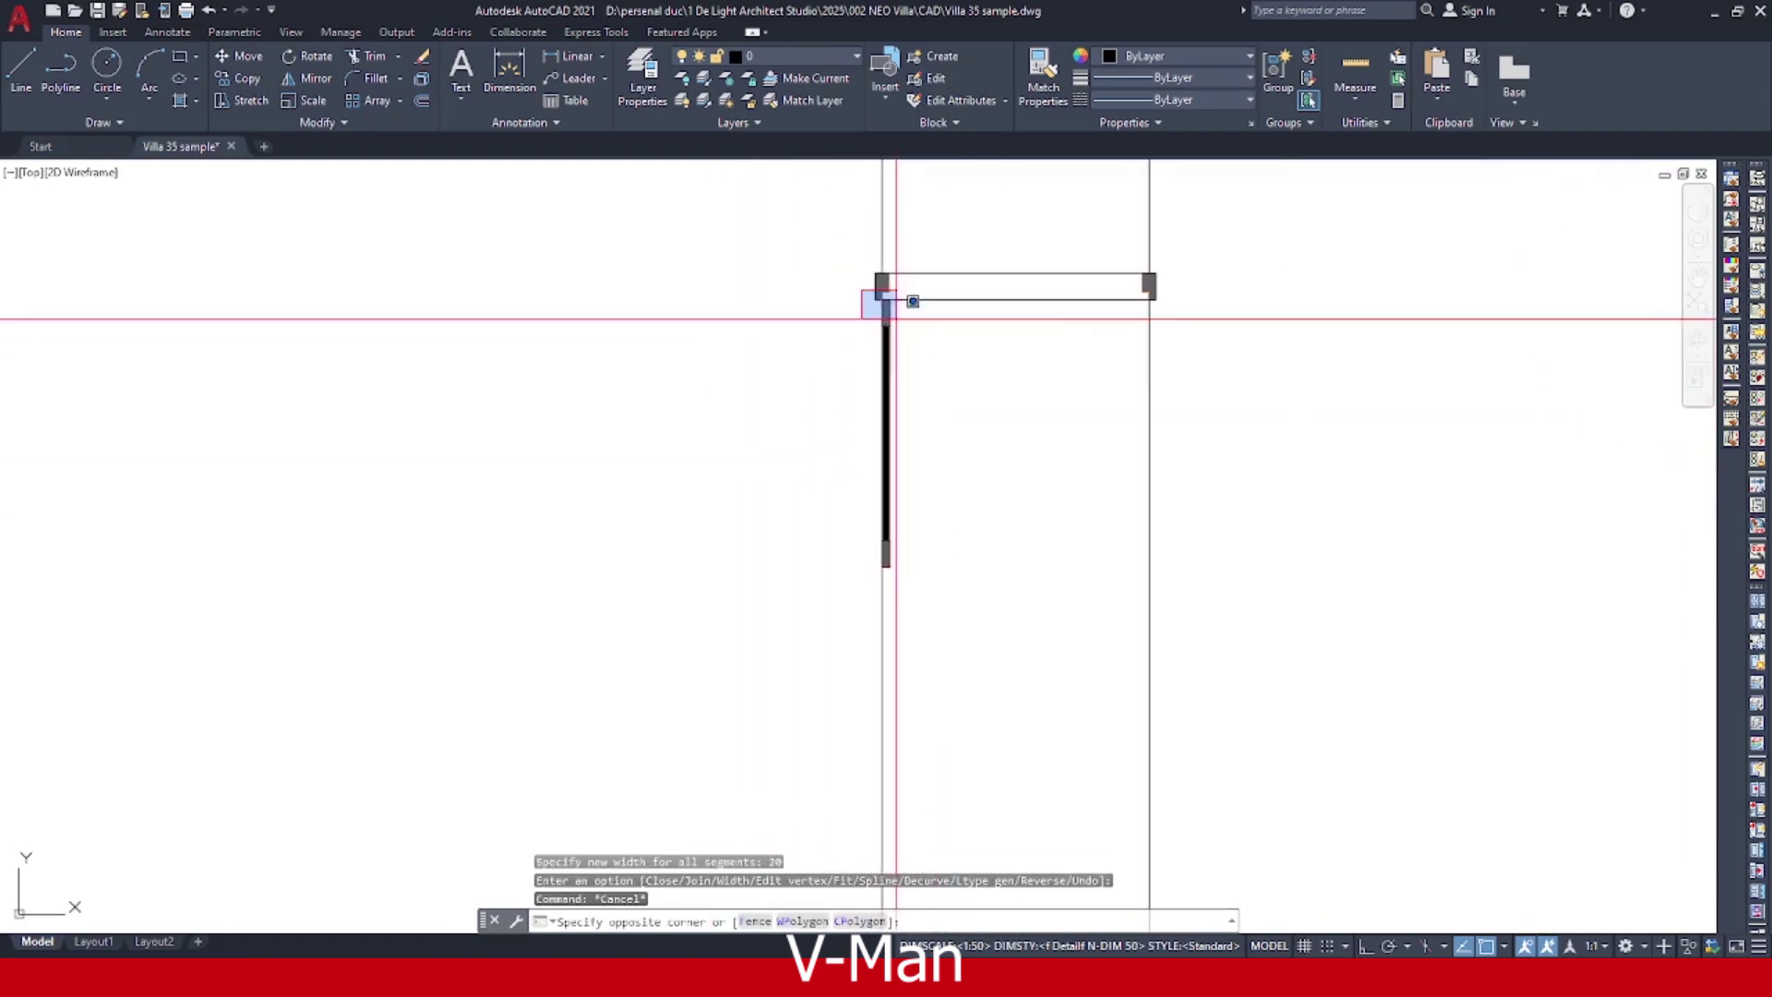
pyautogui.click(949, 594)
pyautogui.moveTo(967, 540); pyautogui.dragTo(1035, 573, button='middle')
pyautogui.write('b')
pyautogui.press('Return')
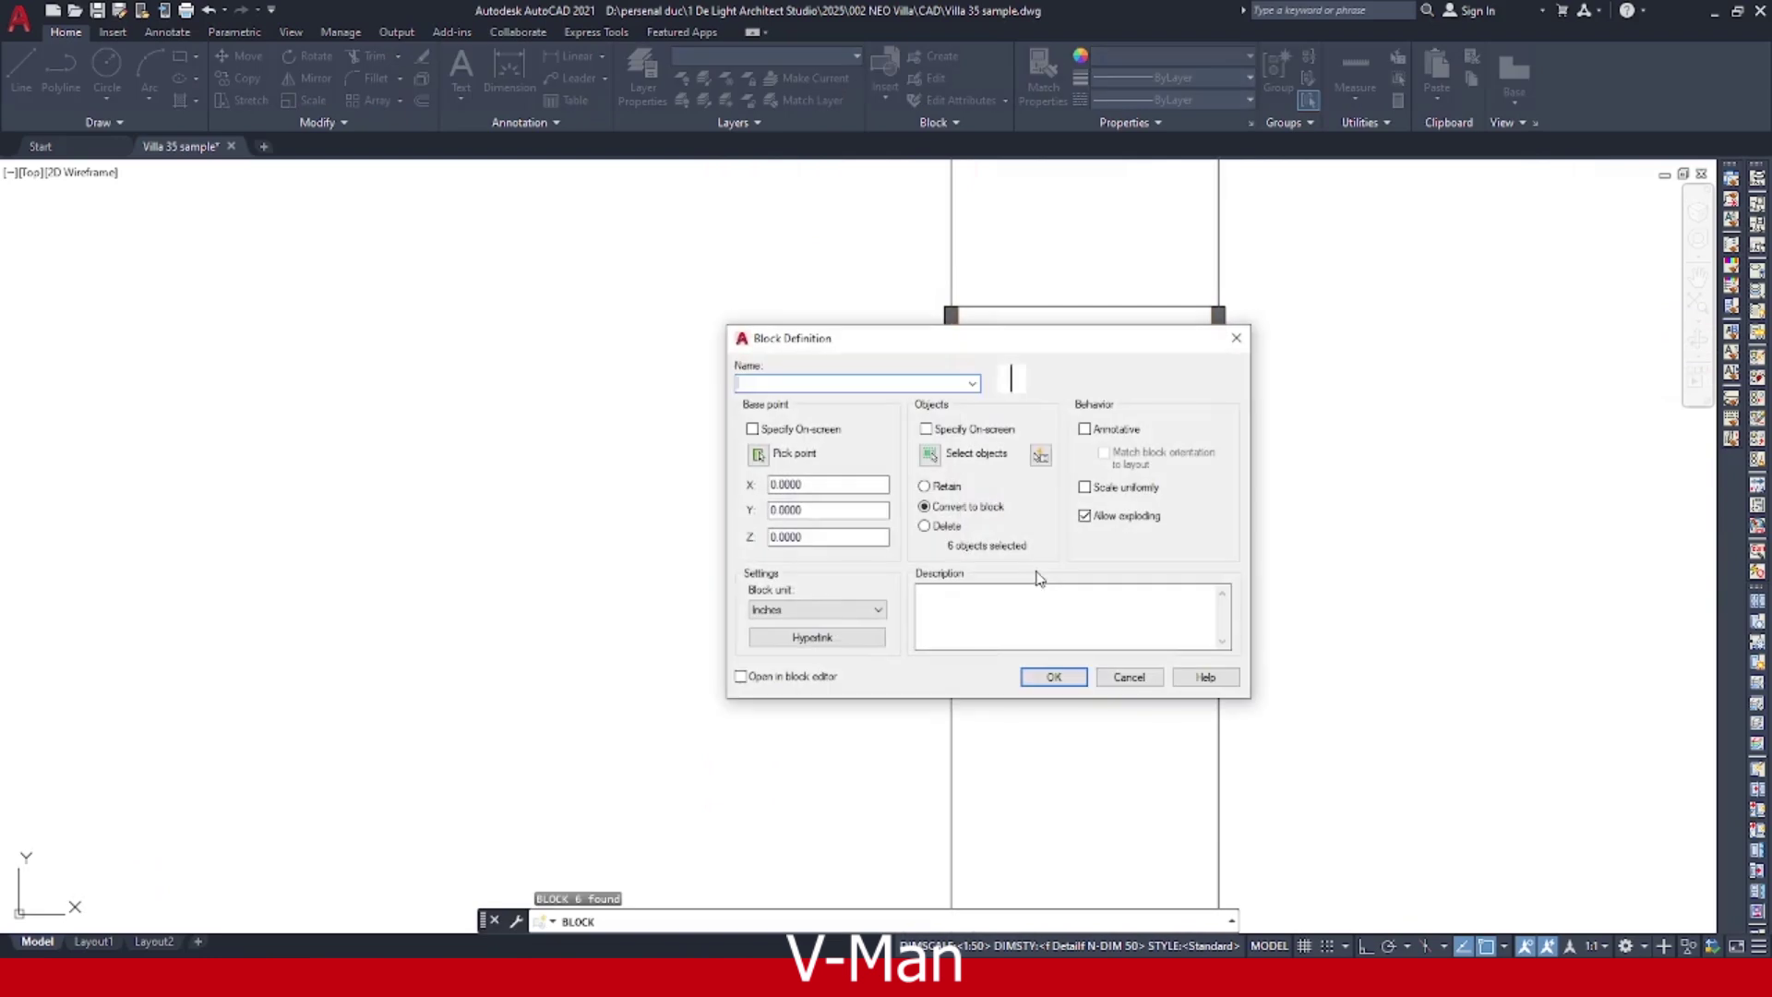
pyautogui.press('Return')
pyautogui.press('Escape')
pyautogui.scroll(2, 1184, 305)
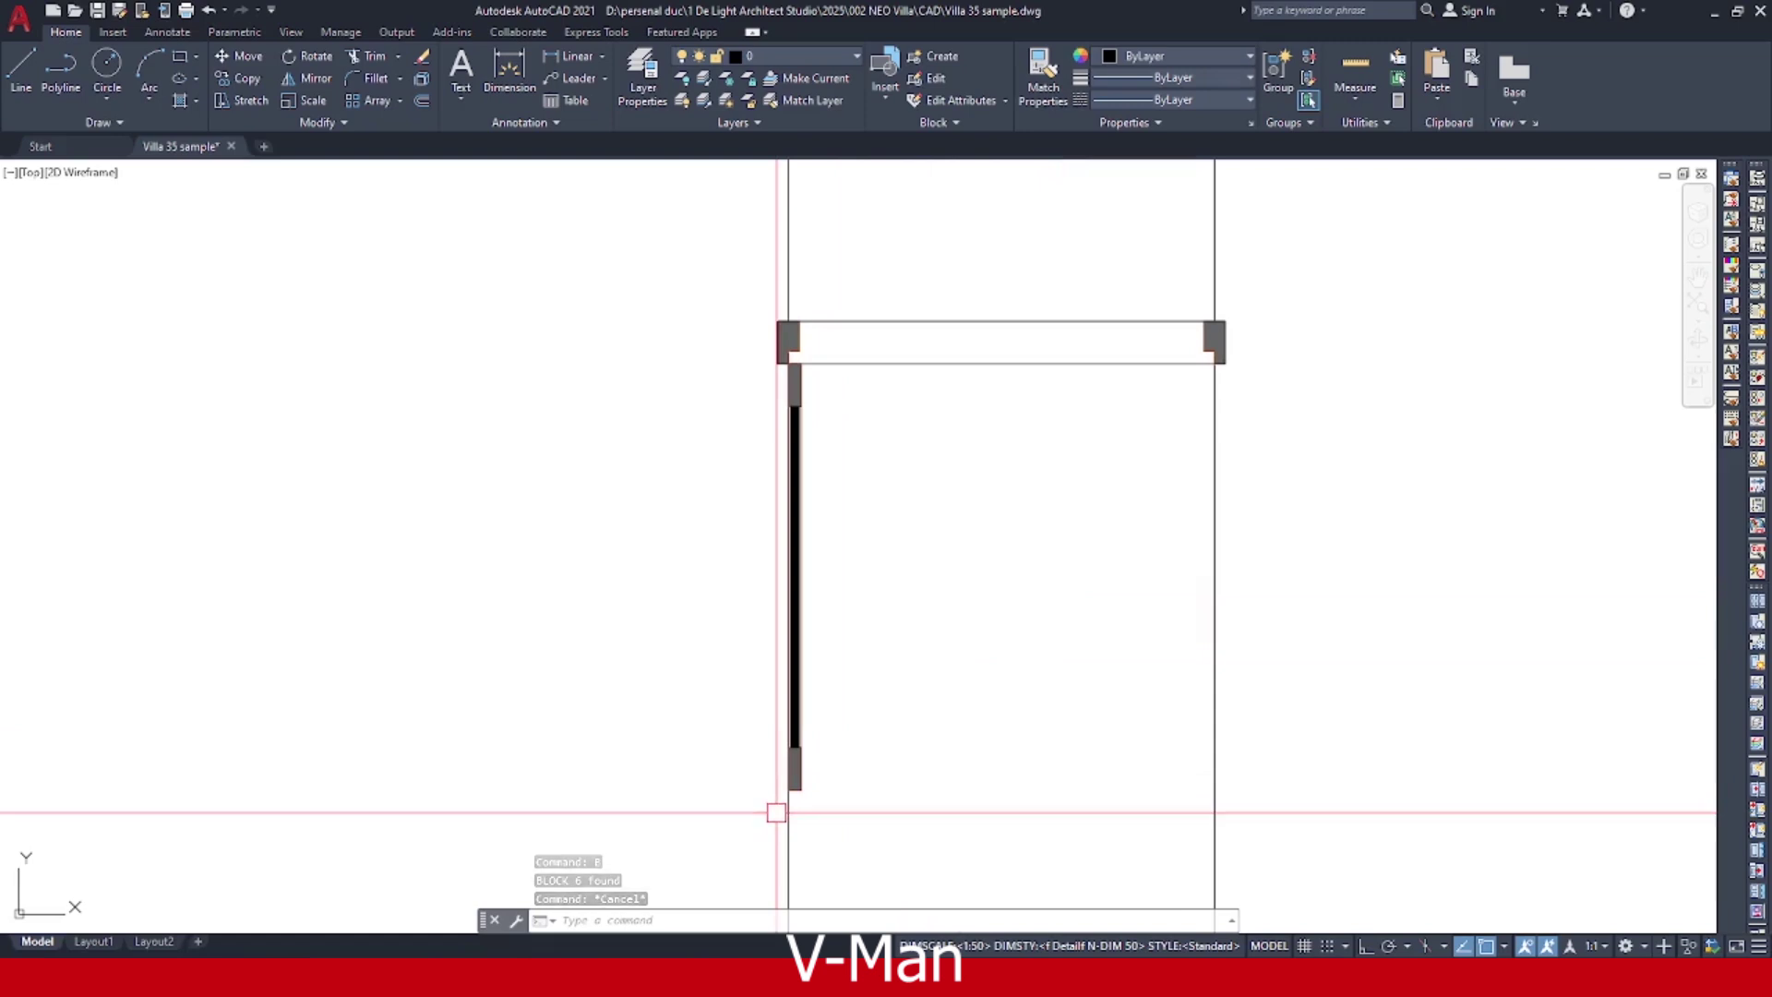
# Draw the door swing arc from the right jamb's lower inner corner to the midpoint of the door leaf's bottom edge.
pyautogui.scroll(2, 1172, 356)
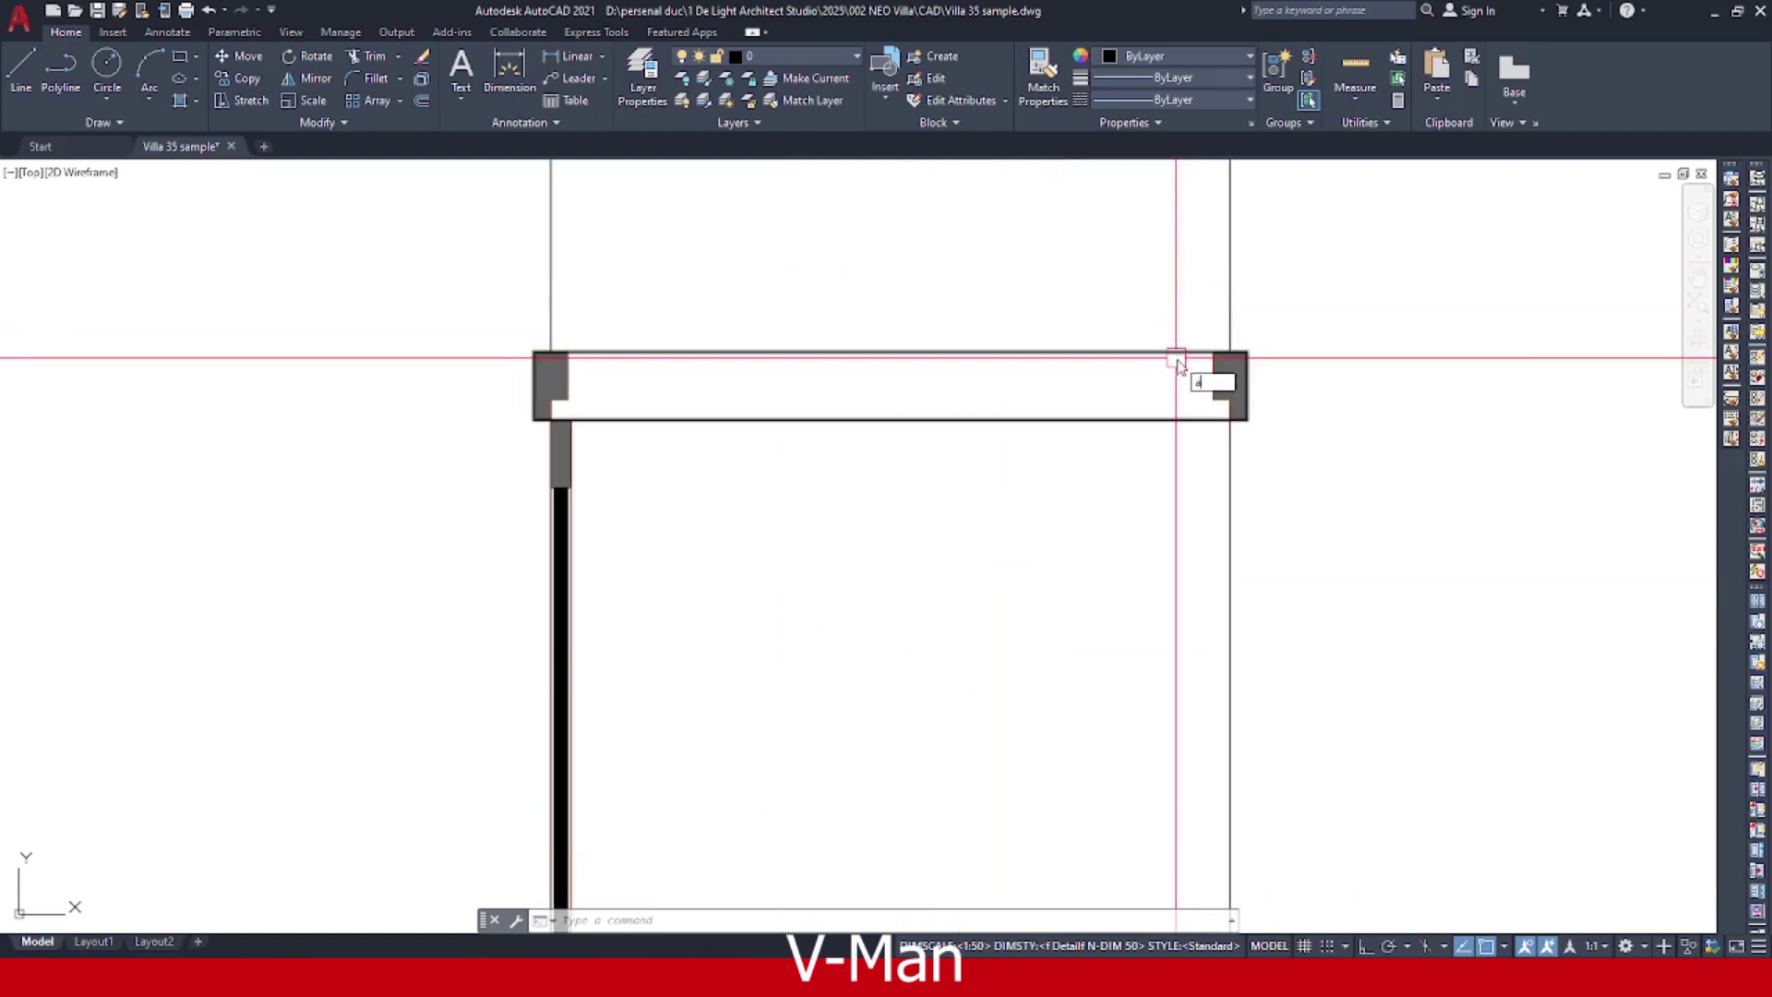
pyautogui.press('Return')
pyautogui.scroll(3, 1200, 415)
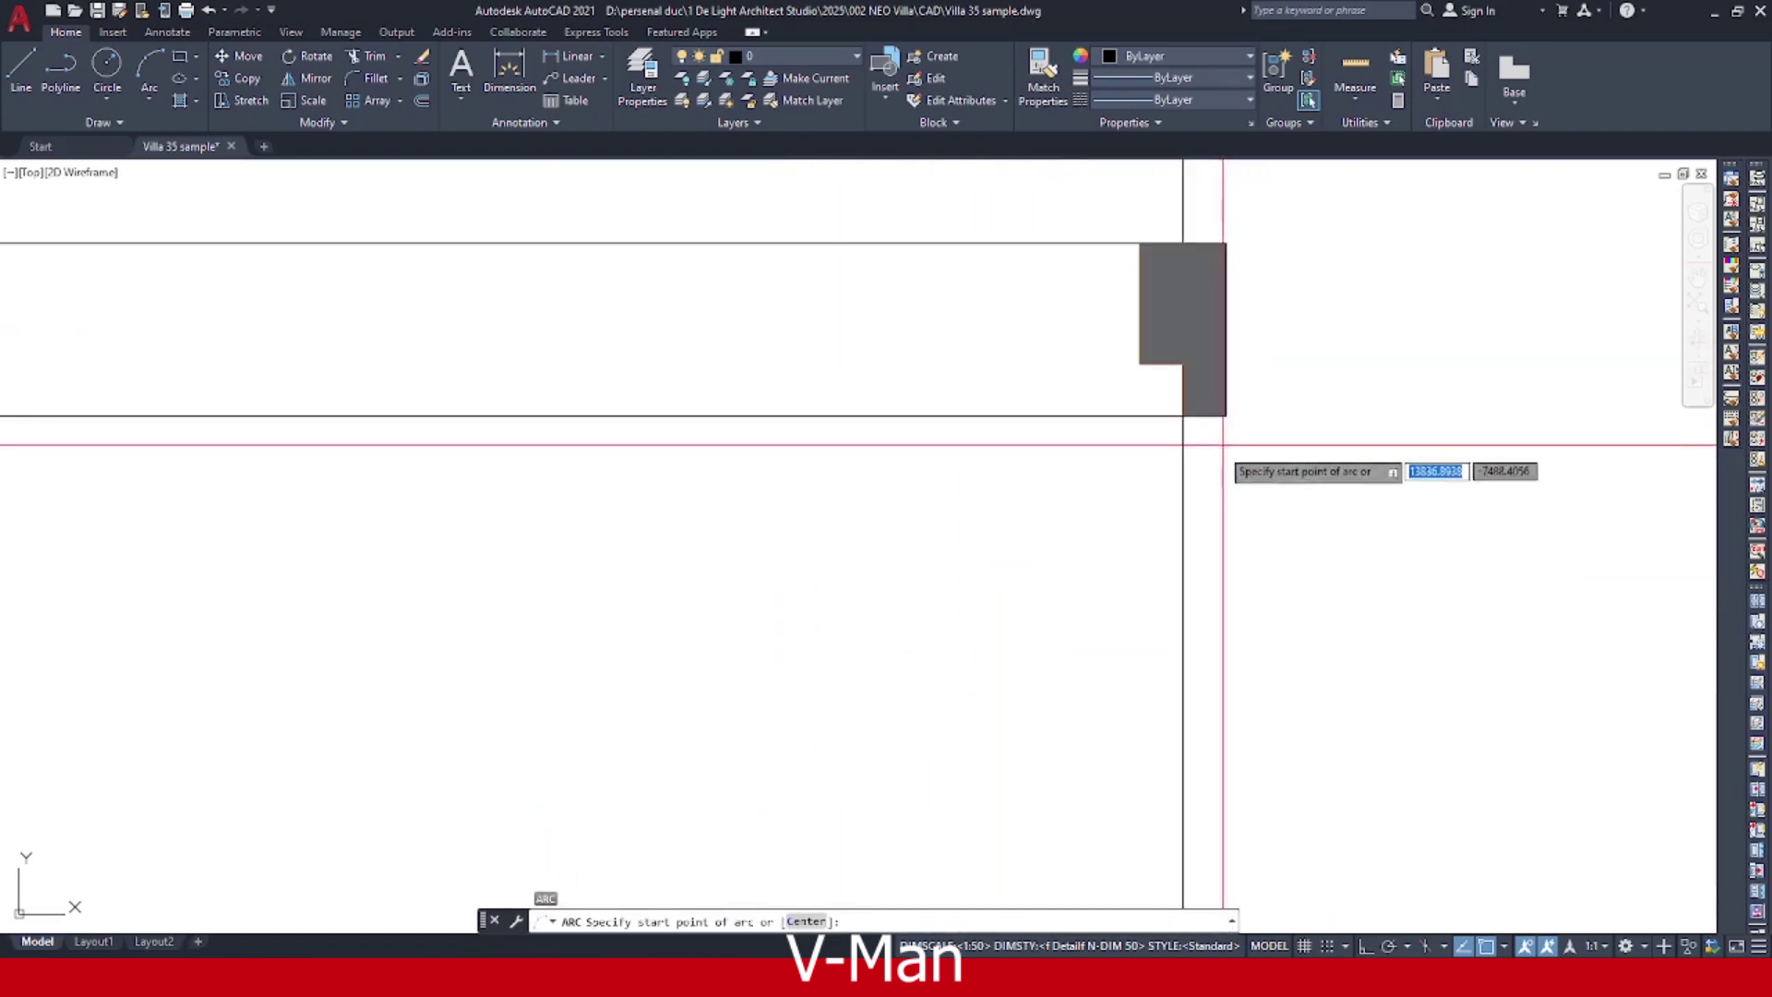
pyautogui.click(1183, 415)
pyautogui.scroll(-5, 1171, 365)
pyautogui.scroll(5, 923, 591)
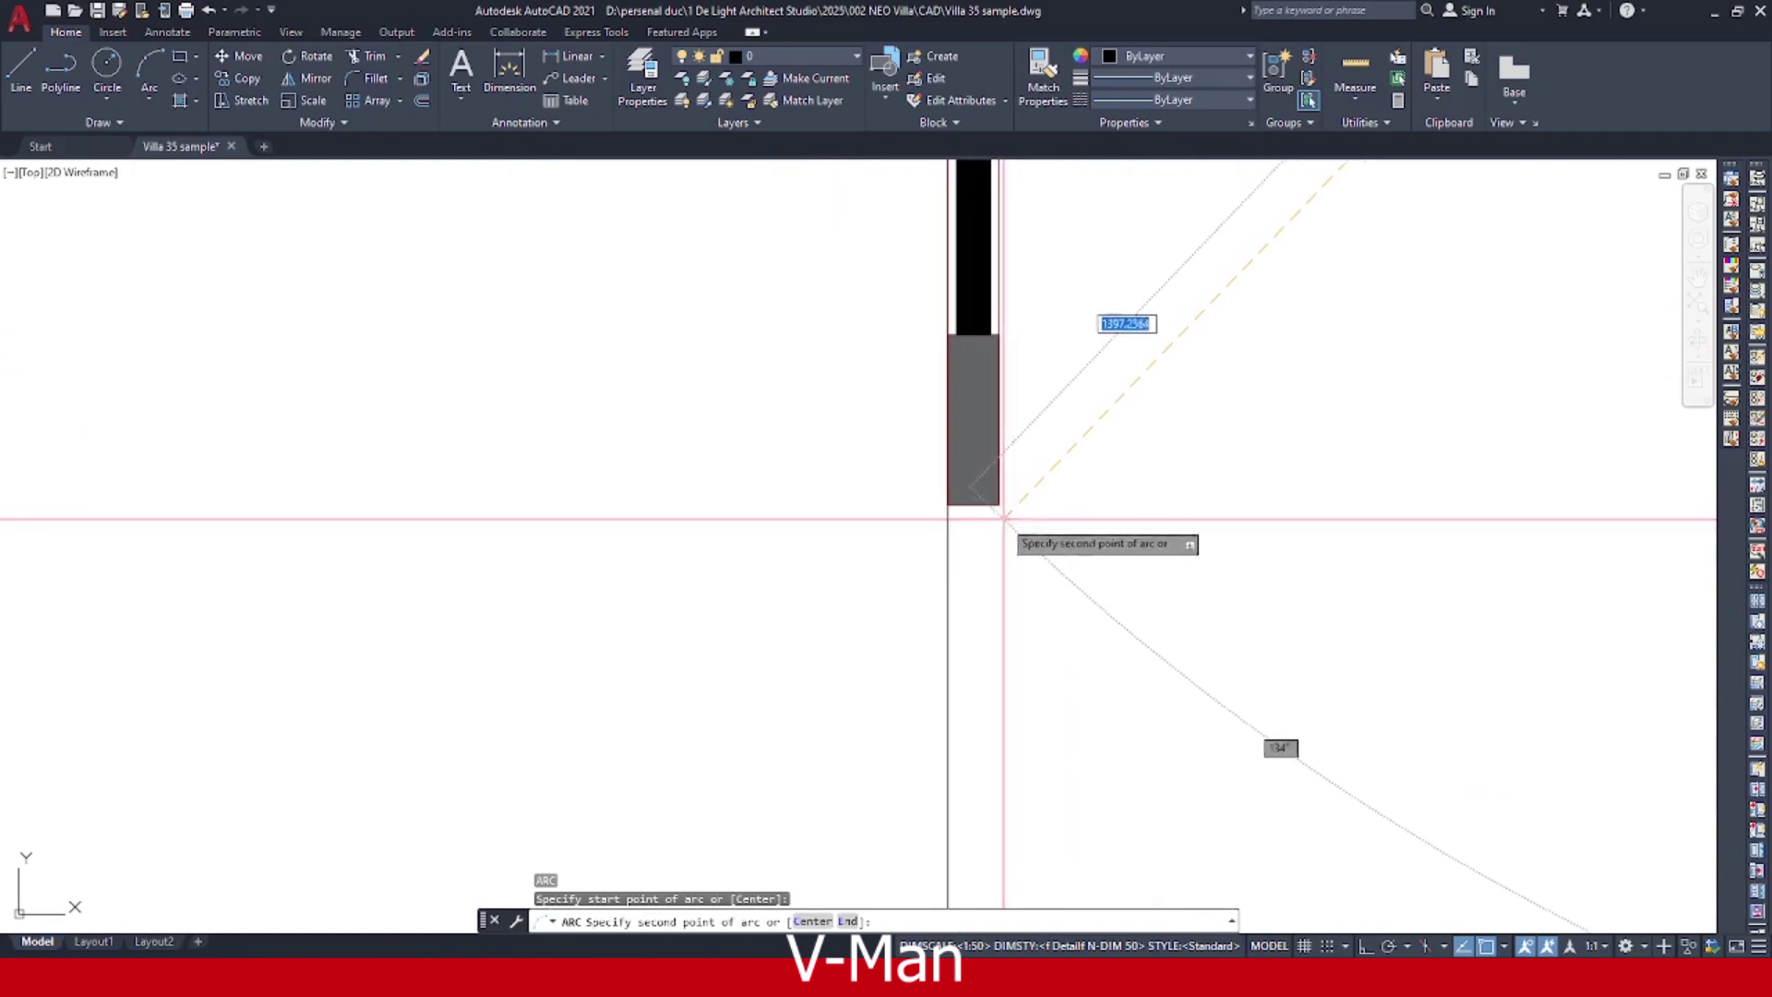
pyautogui.click(998, 506)
pyautogui.click(966, 503)
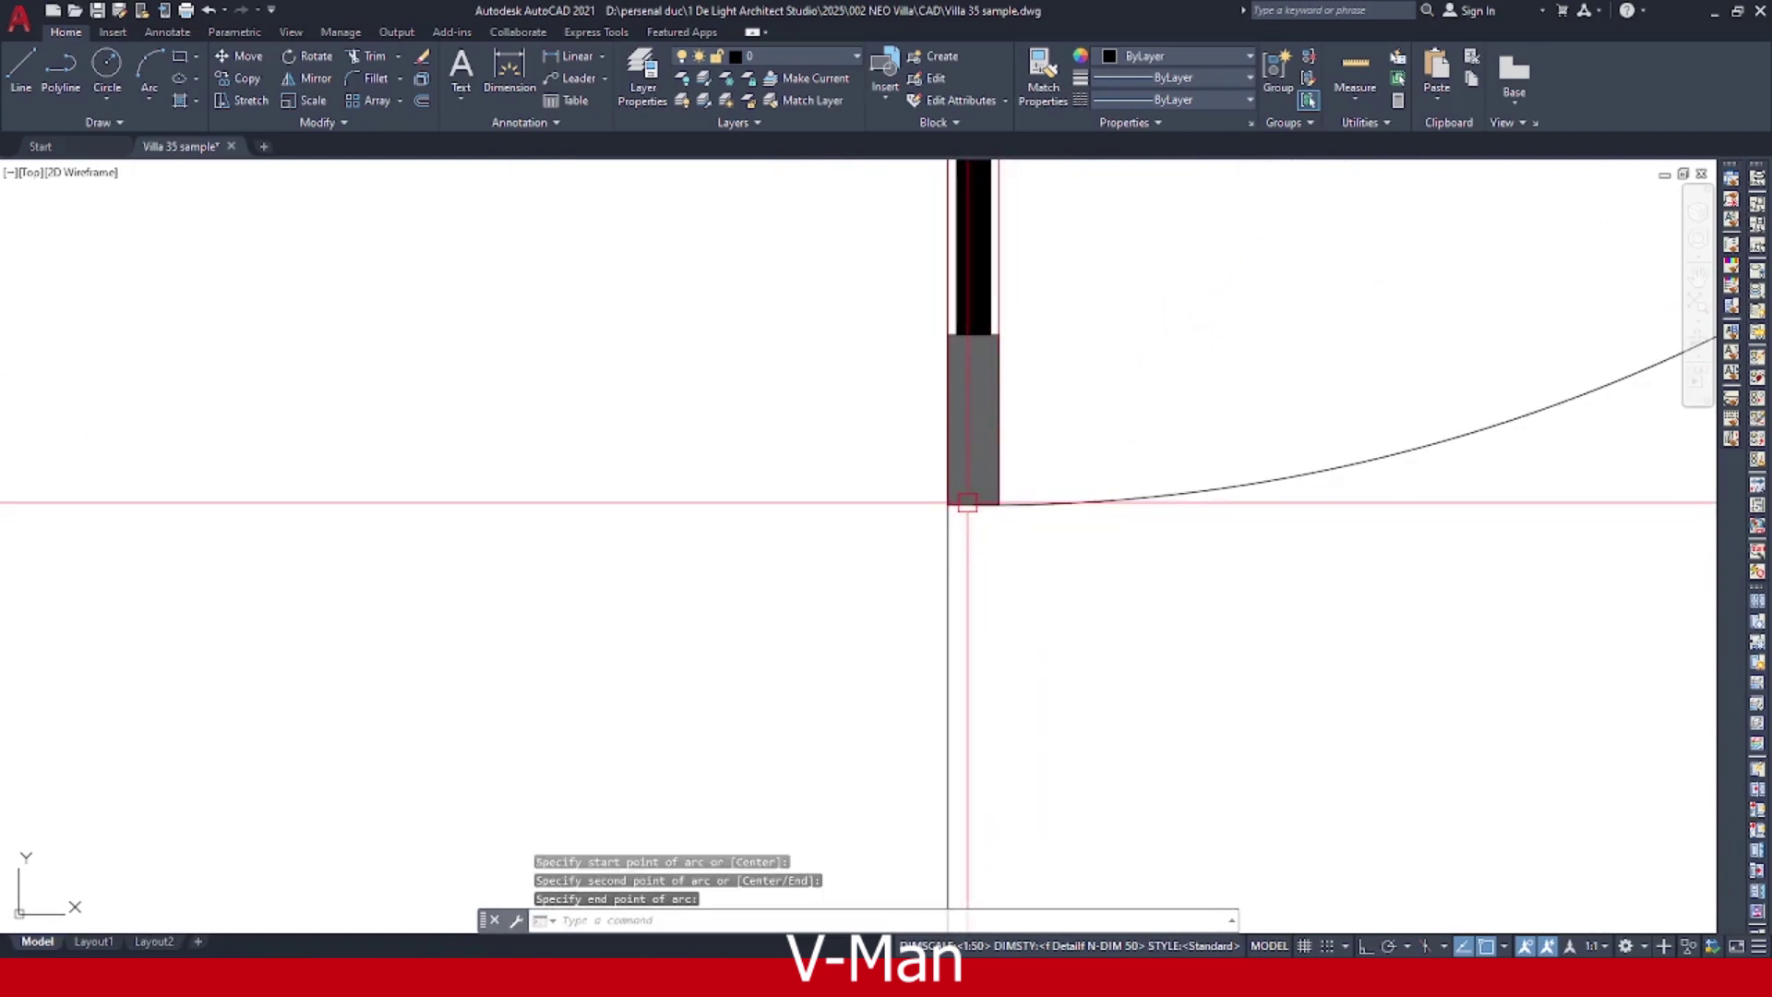
pyautogui.scroll(-5, 967, 503)
pyautogui.press('Escape')
pyautogui.press('Escape')
pyautogui.scroll(2, 1144, 392)
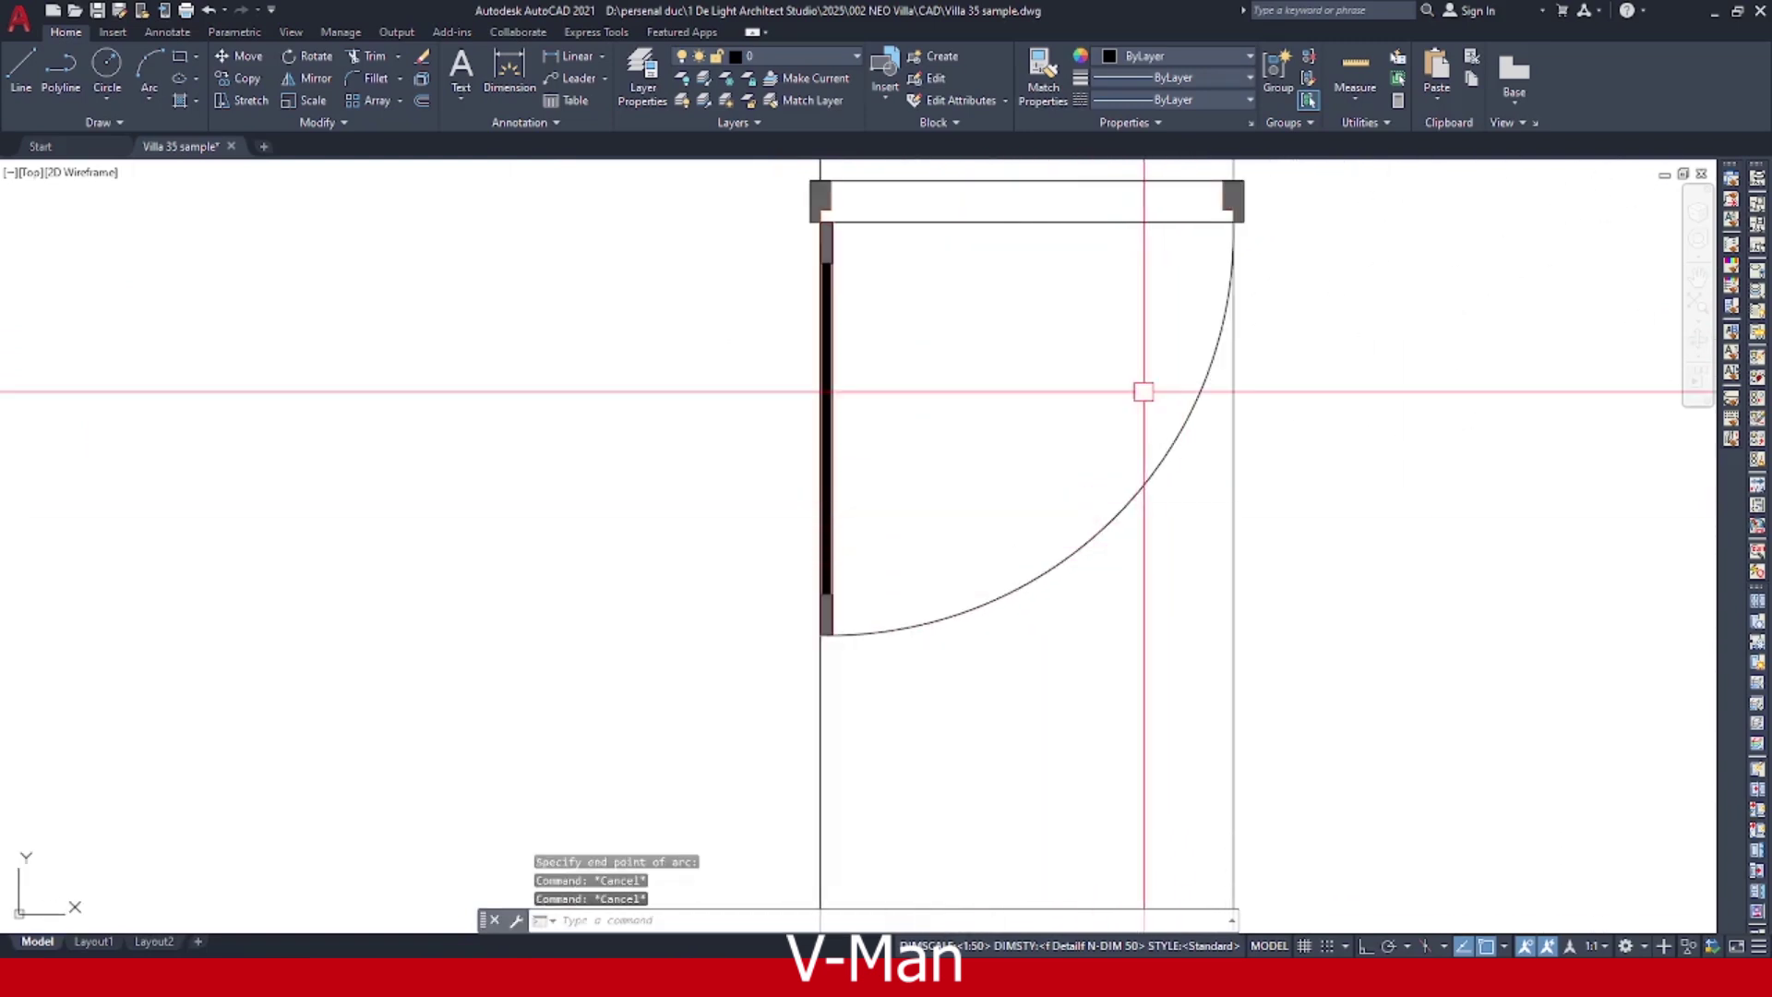
# Assign the door swing arc to the V-Dummy Line 1 layer.
pyautogui.click(1107, 602)
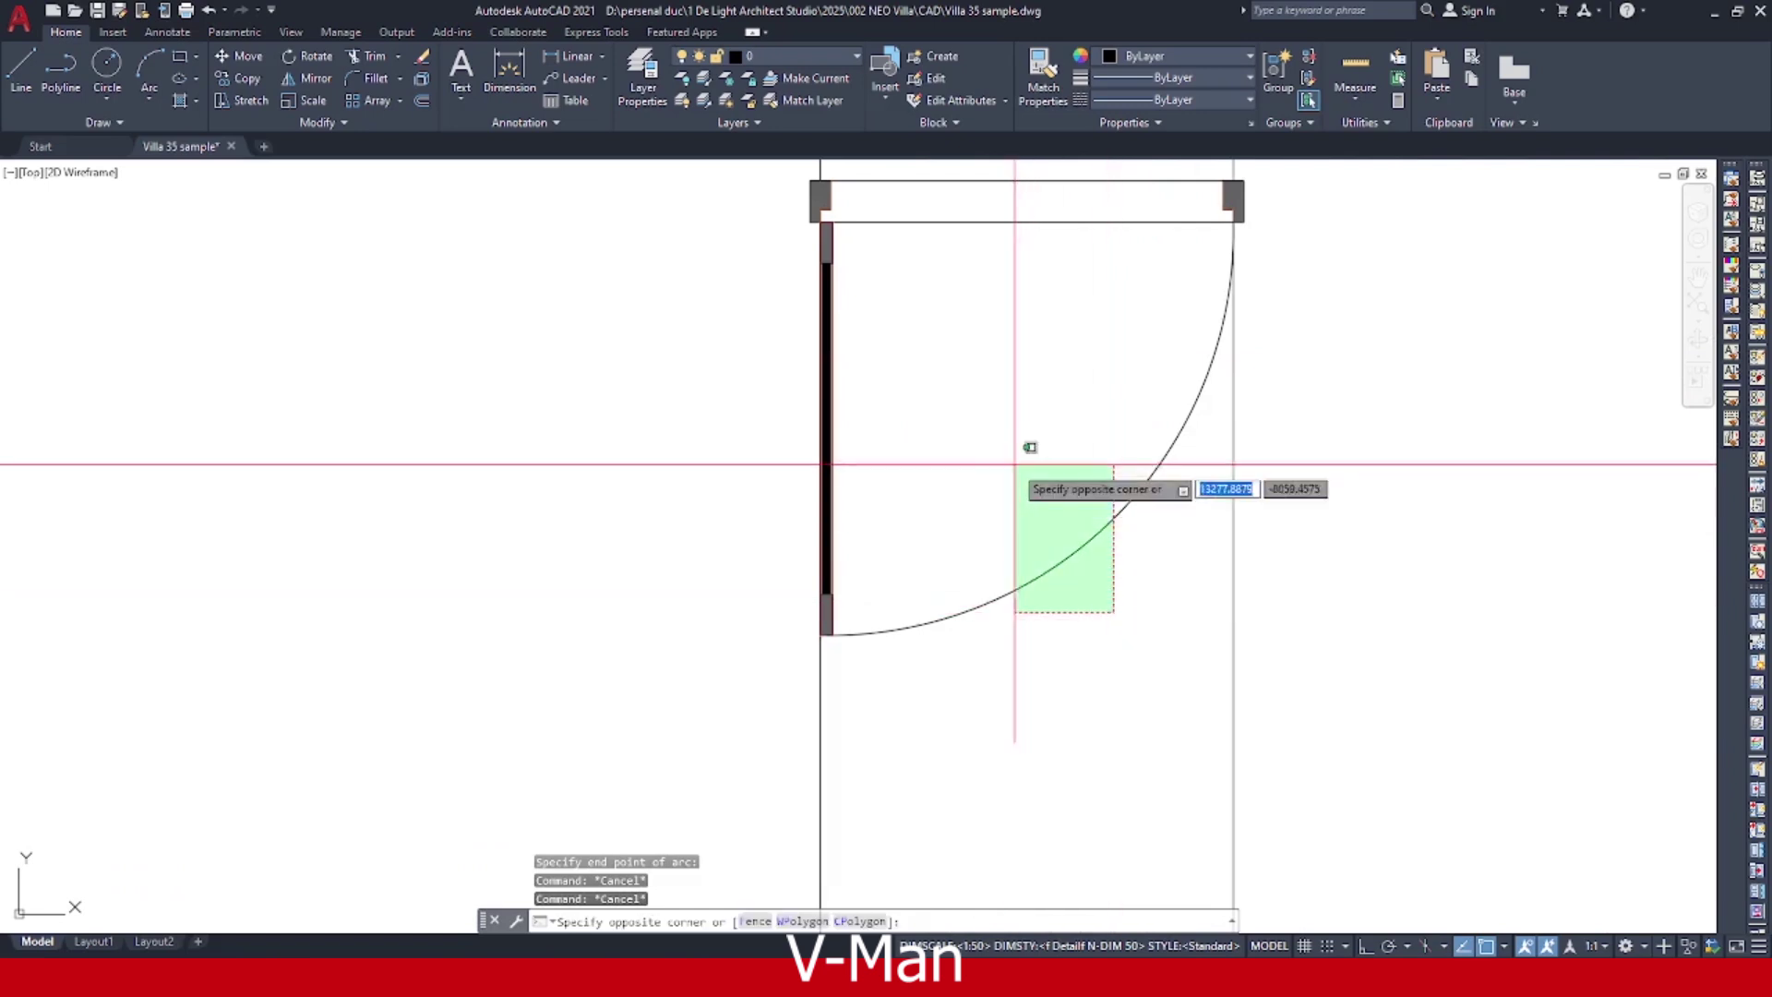
pyautogui.click(1023, 485)
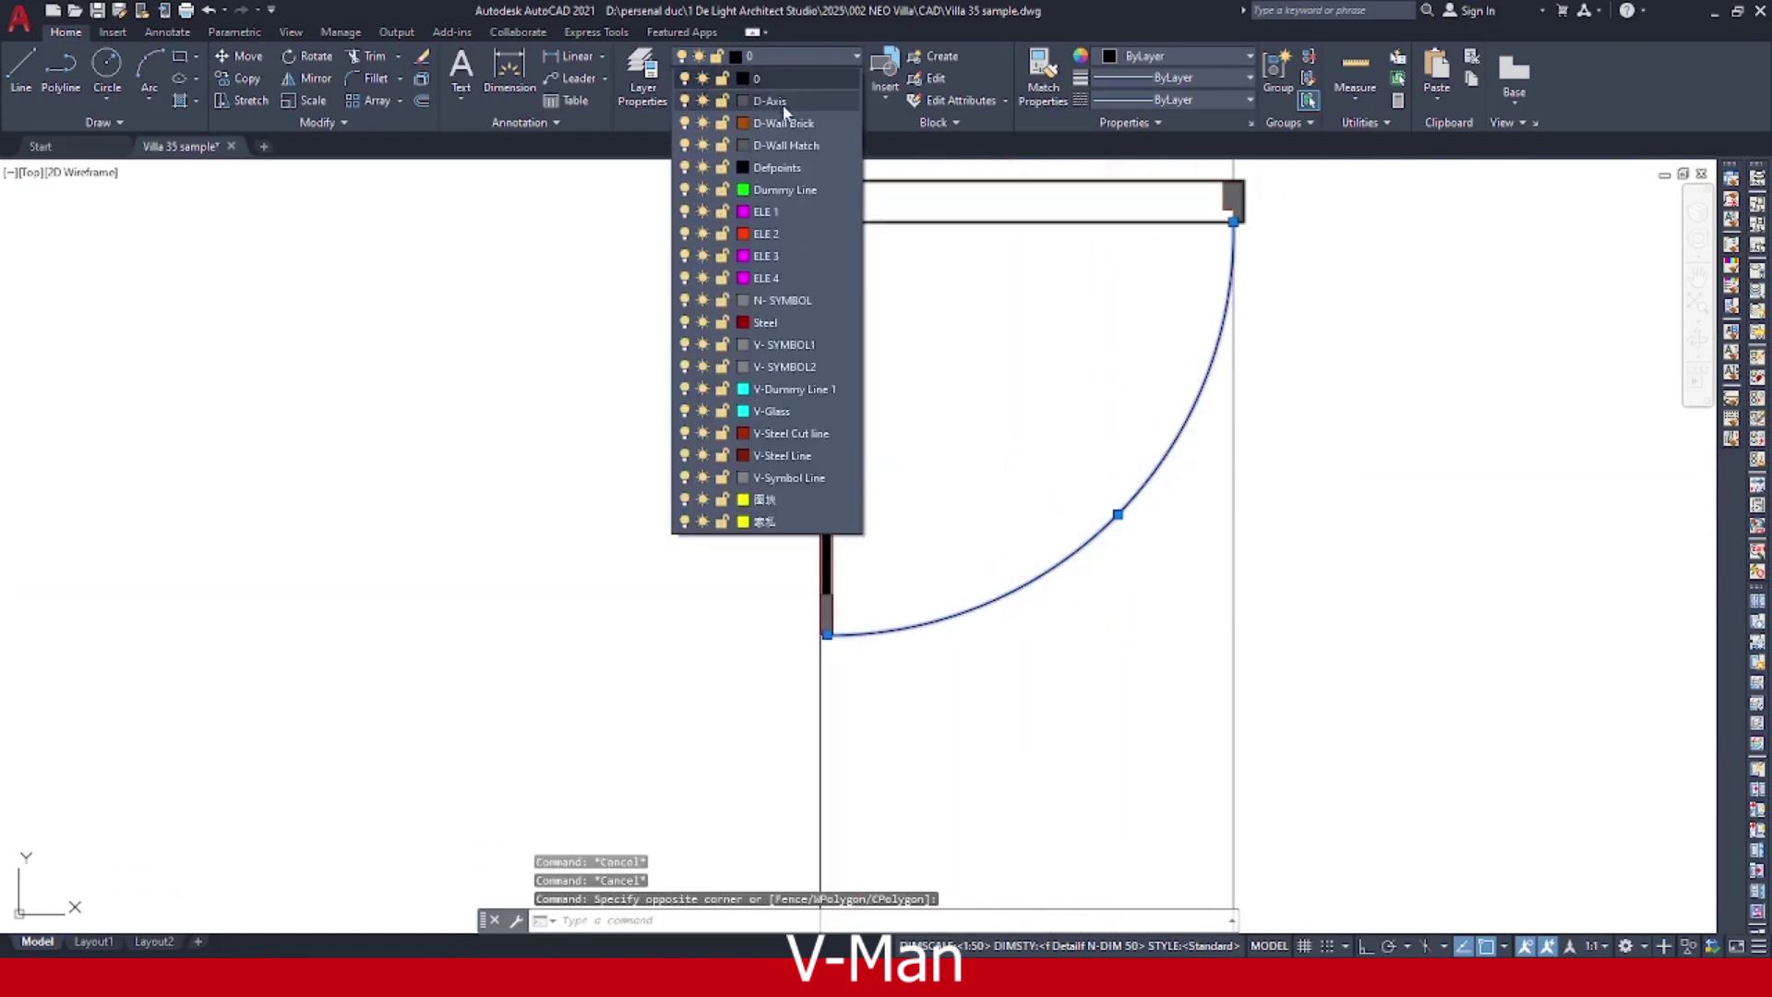
pyautogui.click(781, 395)
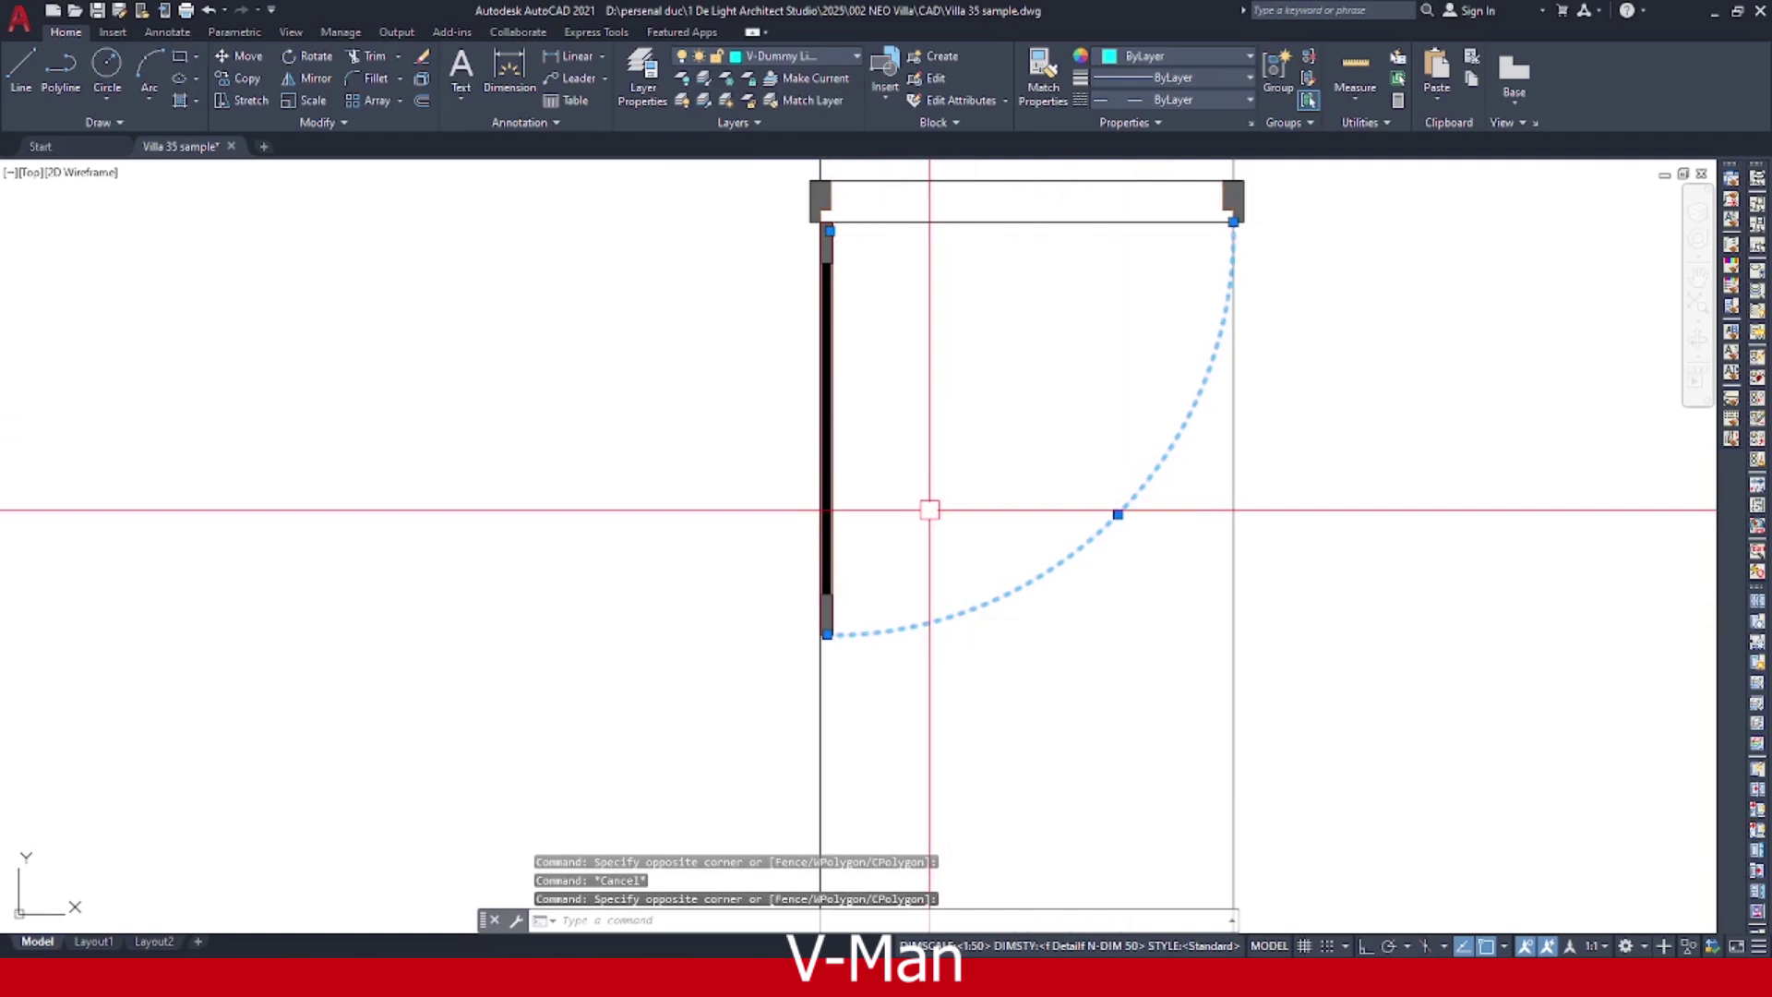
pyautogui.press('Escape')
pyautogui.scroll(5, 785, 620)
pyautogui.click(832, 493)
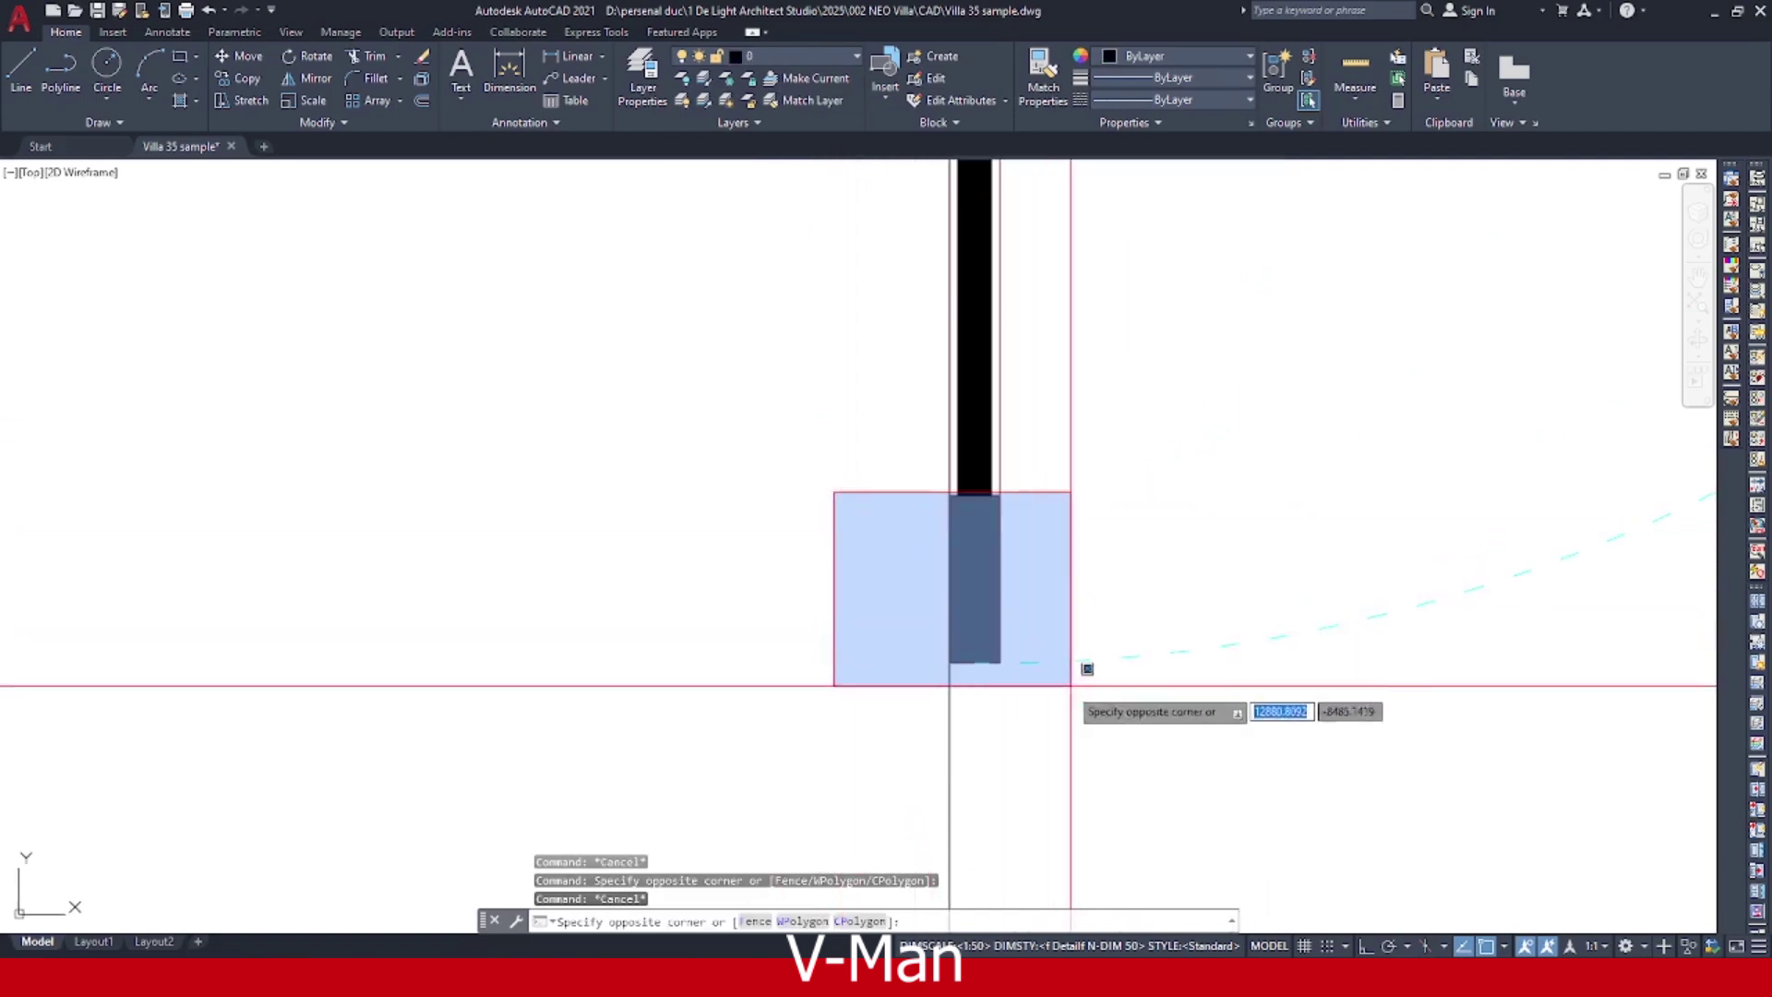
pyautogui.press('Escape')
pyautogui.moveTo(890, 625); pyautogui.dragTo(969, 637, button='middle')
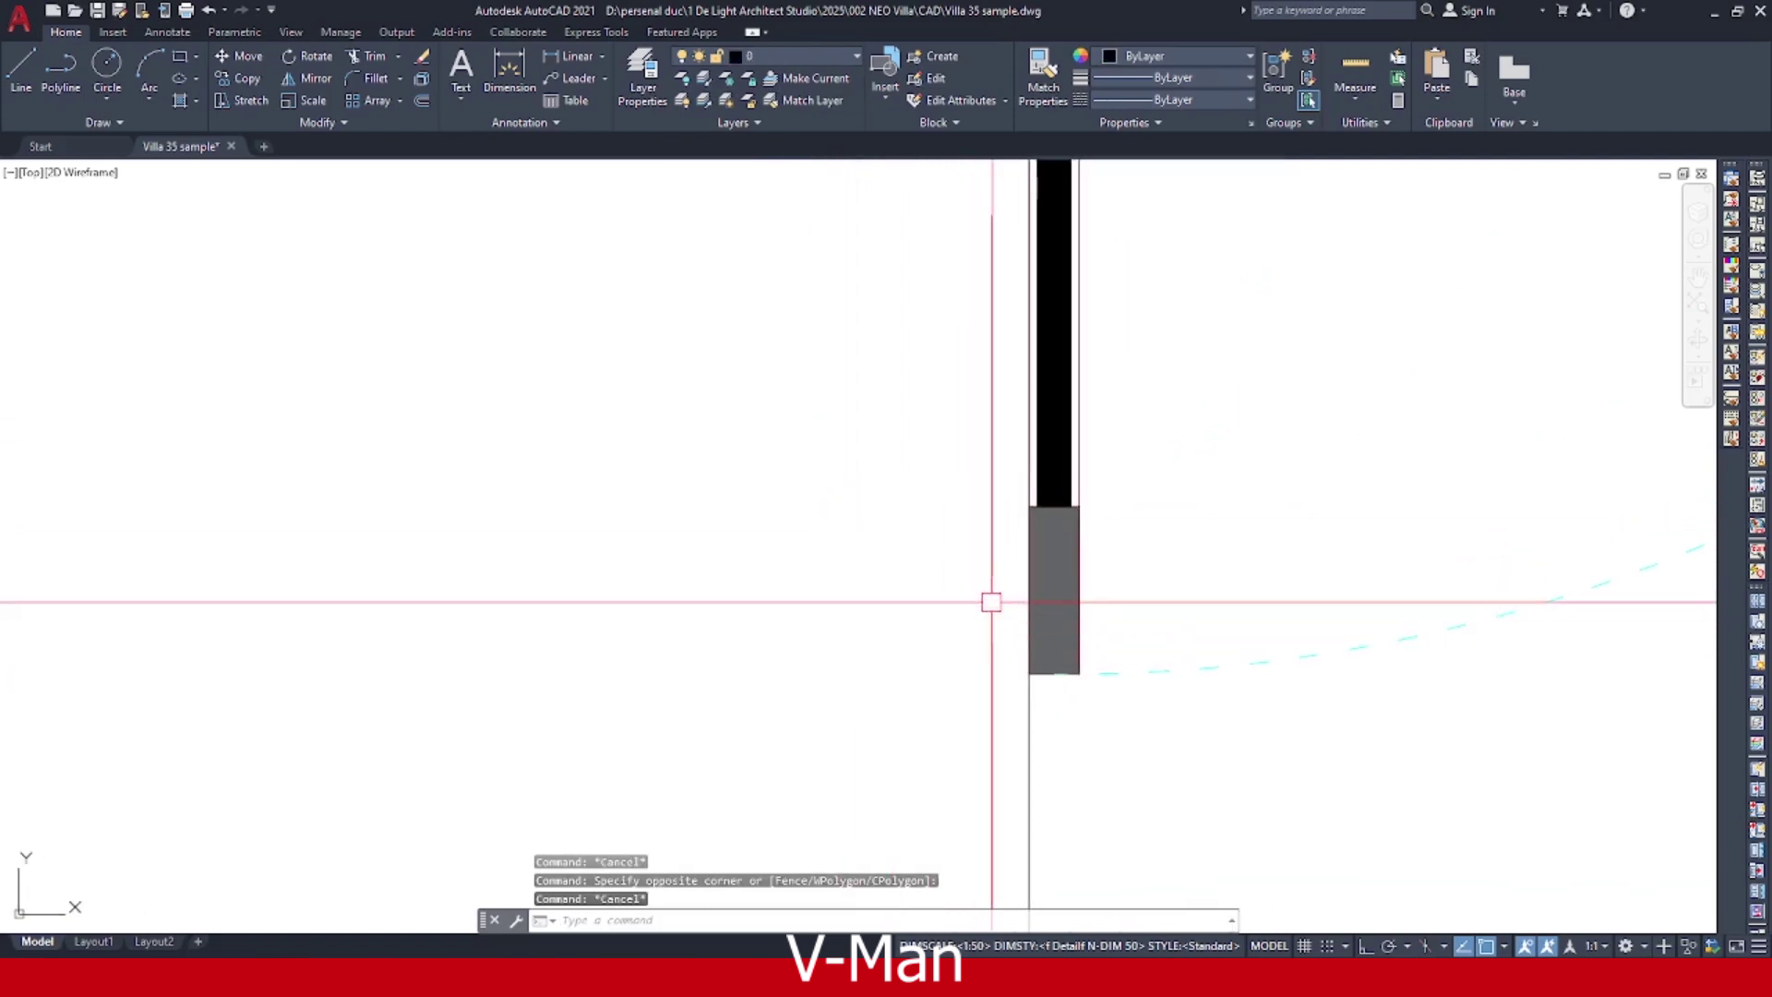
pyautogui.write('x;')
pyautogui.press('Return')
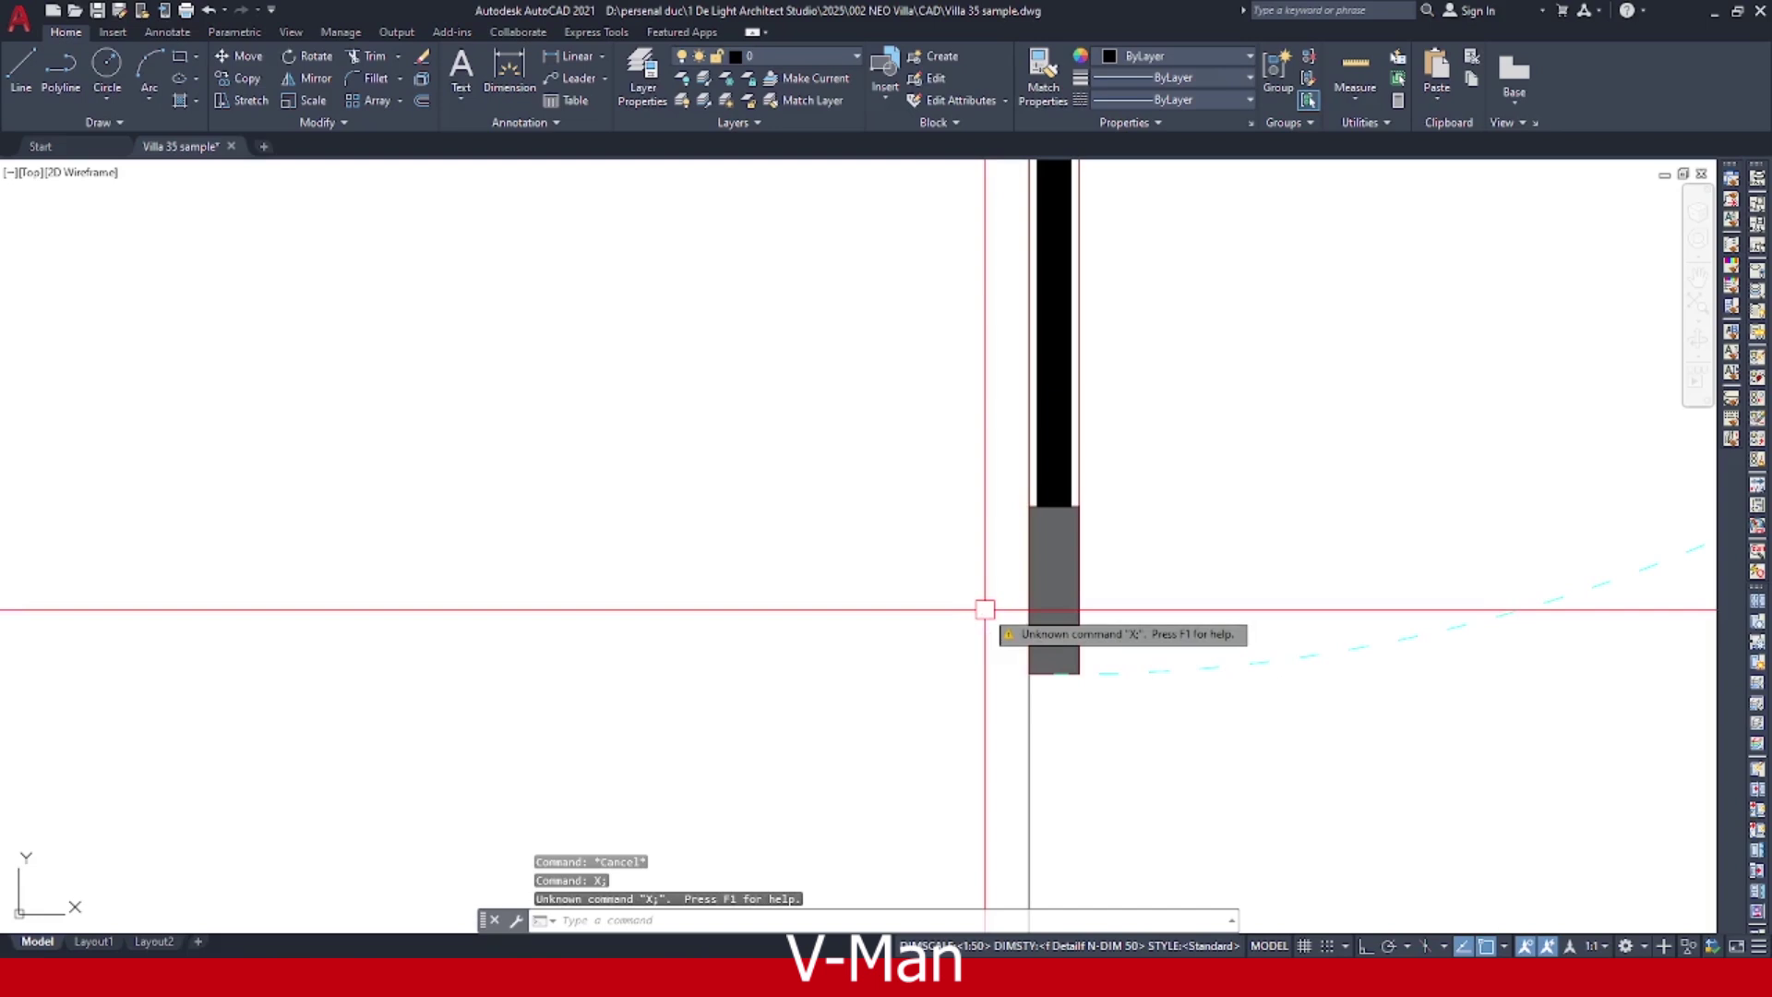
pyautogui.write('h')
pyautogui.press('Return')
pyautogui.scroll(-5, 983, 611)
pyautogui.press('Escape')
pyautogui.write('x')
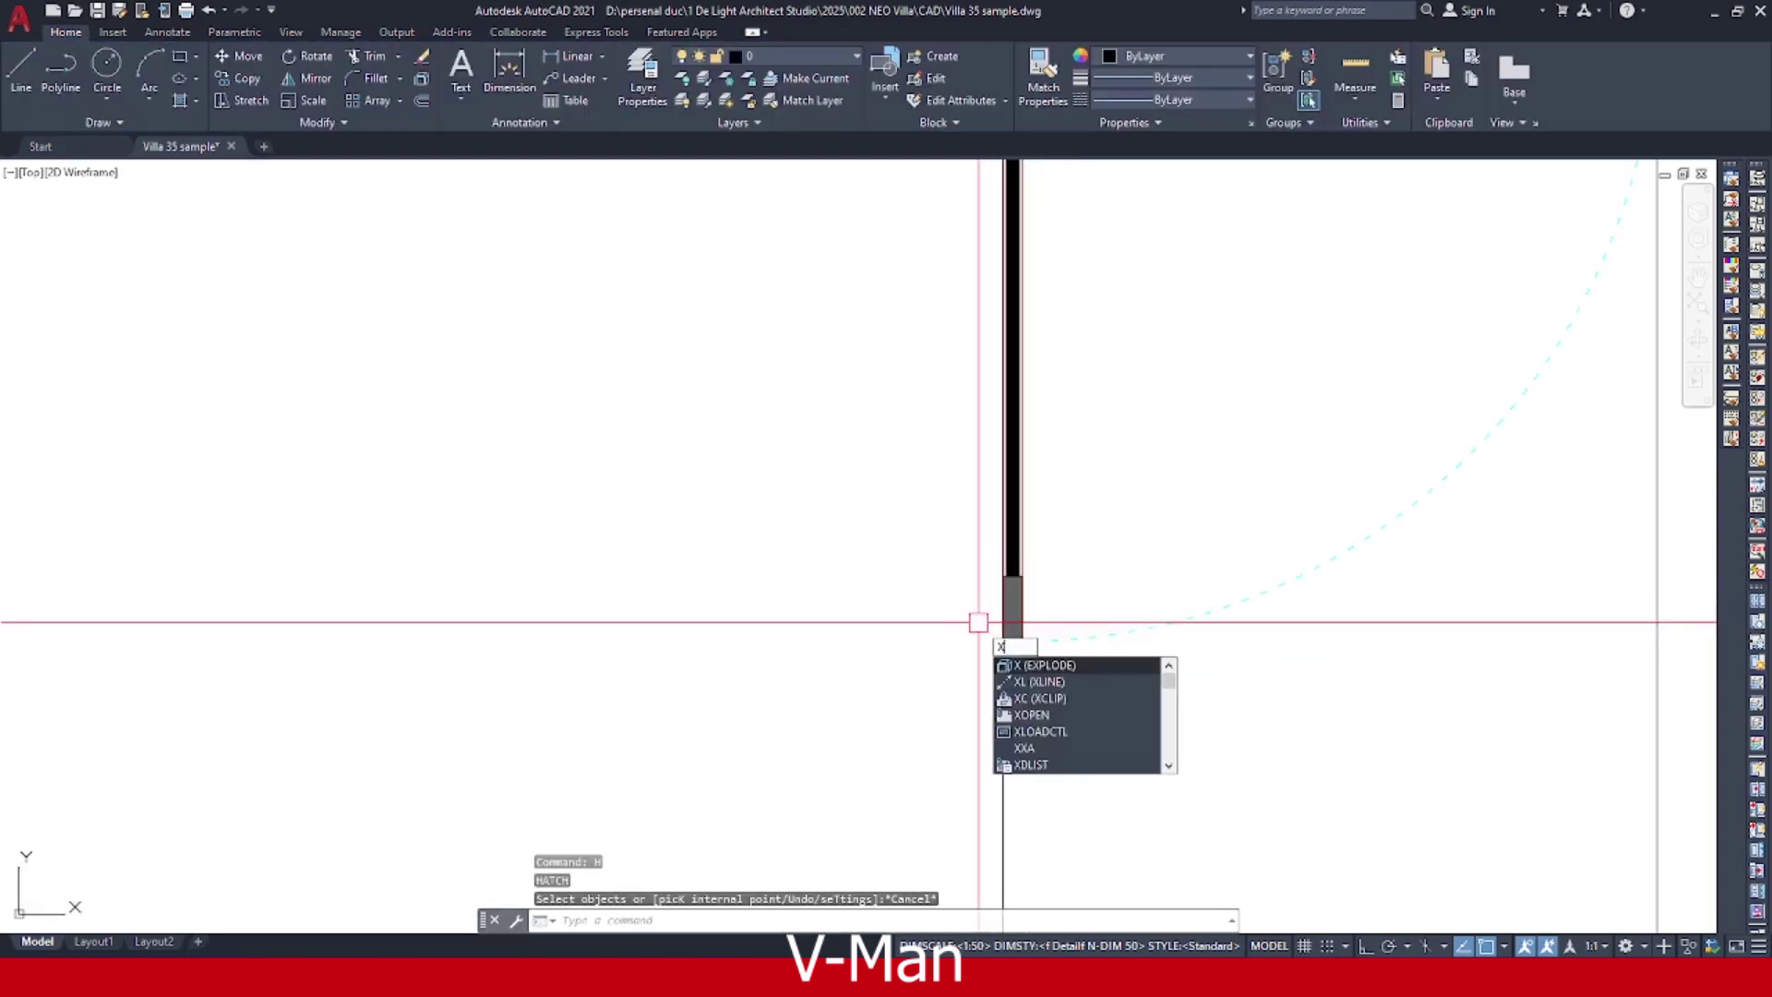
pyautogui.write(';')
pyautogui.press('Return')
pyautogui.write('h')
pyautogui.press('Return')
pyautogui.press('Escape')
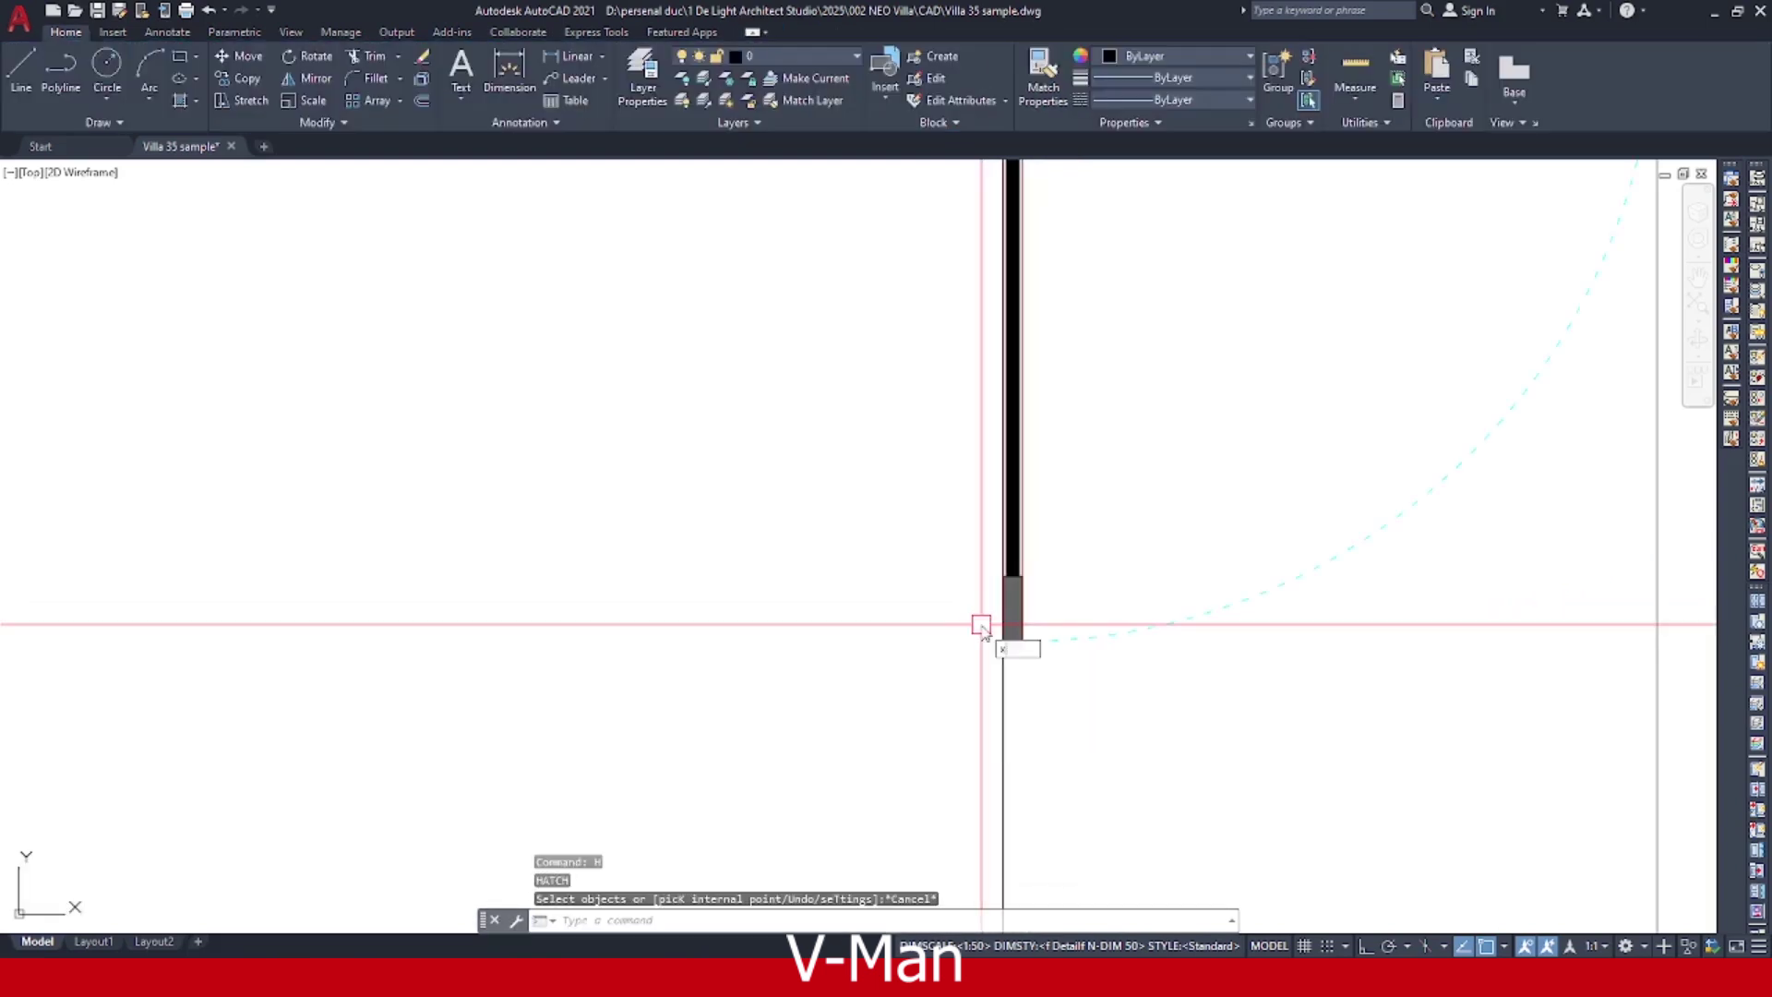
# Draw a horizontal construction line through the left-edge midpoint of the door leaf's lower end block.
pyautogui.write('xxl')
pyautogui.press('Return')
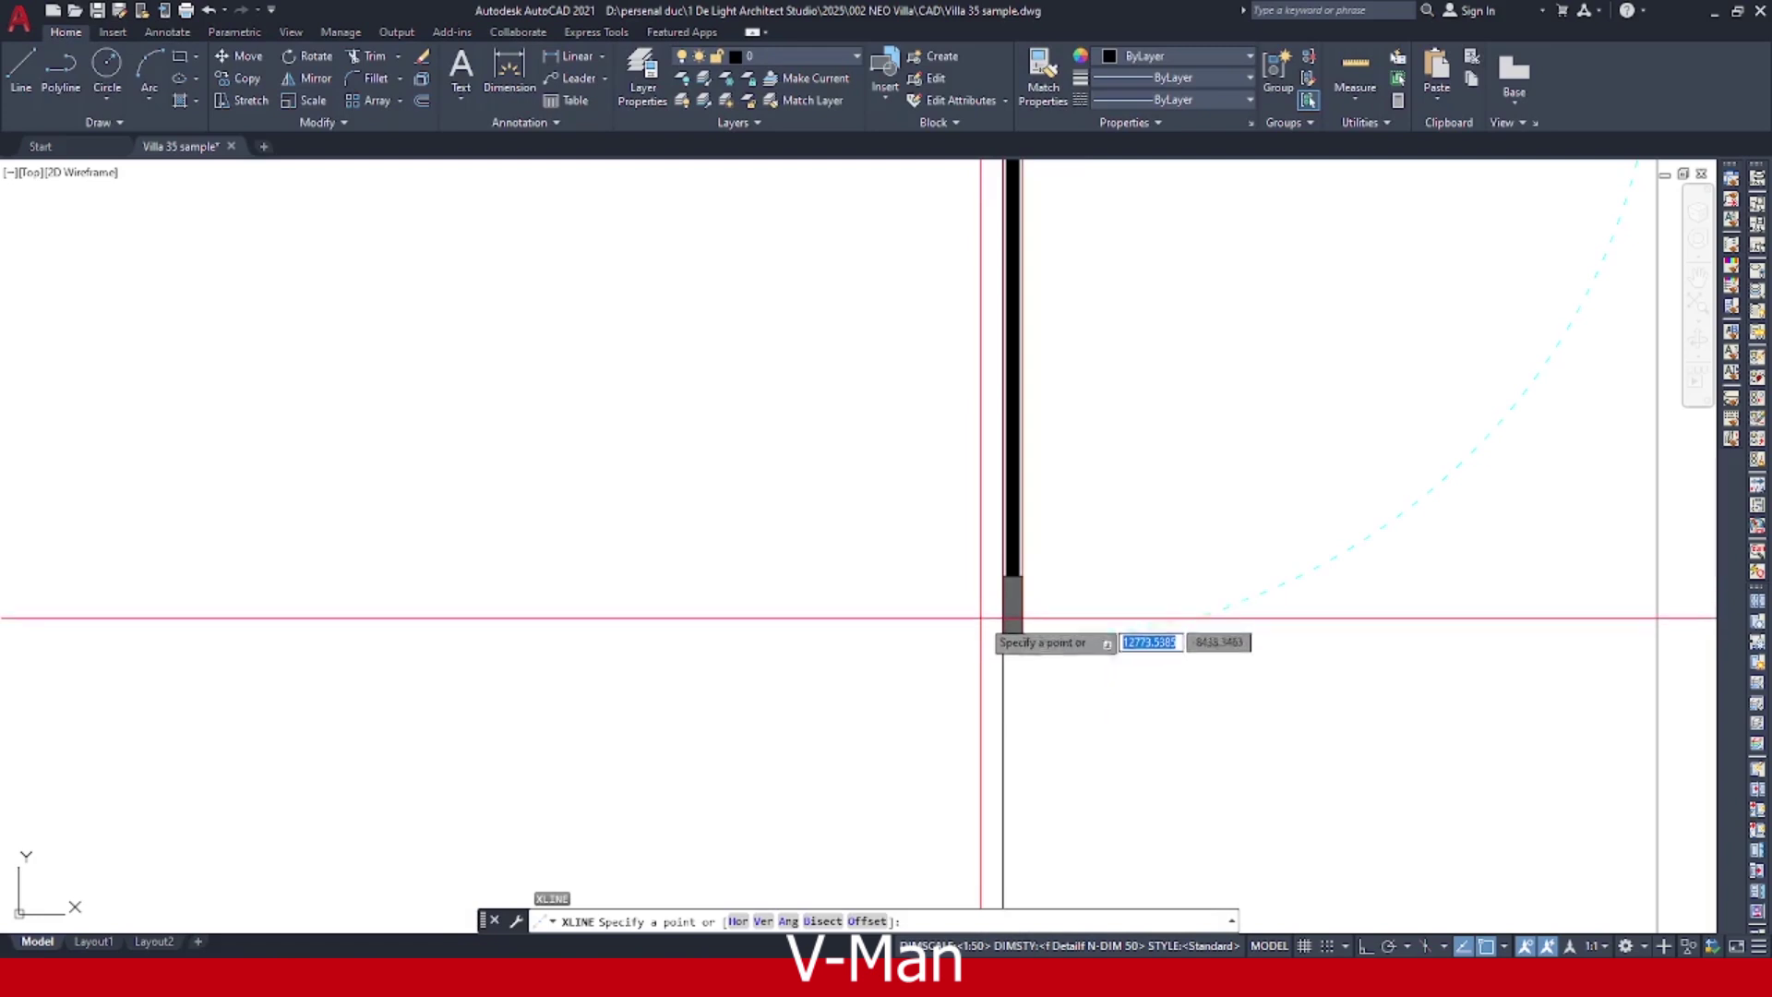
pyautogui.scroll(4, 983, 613)
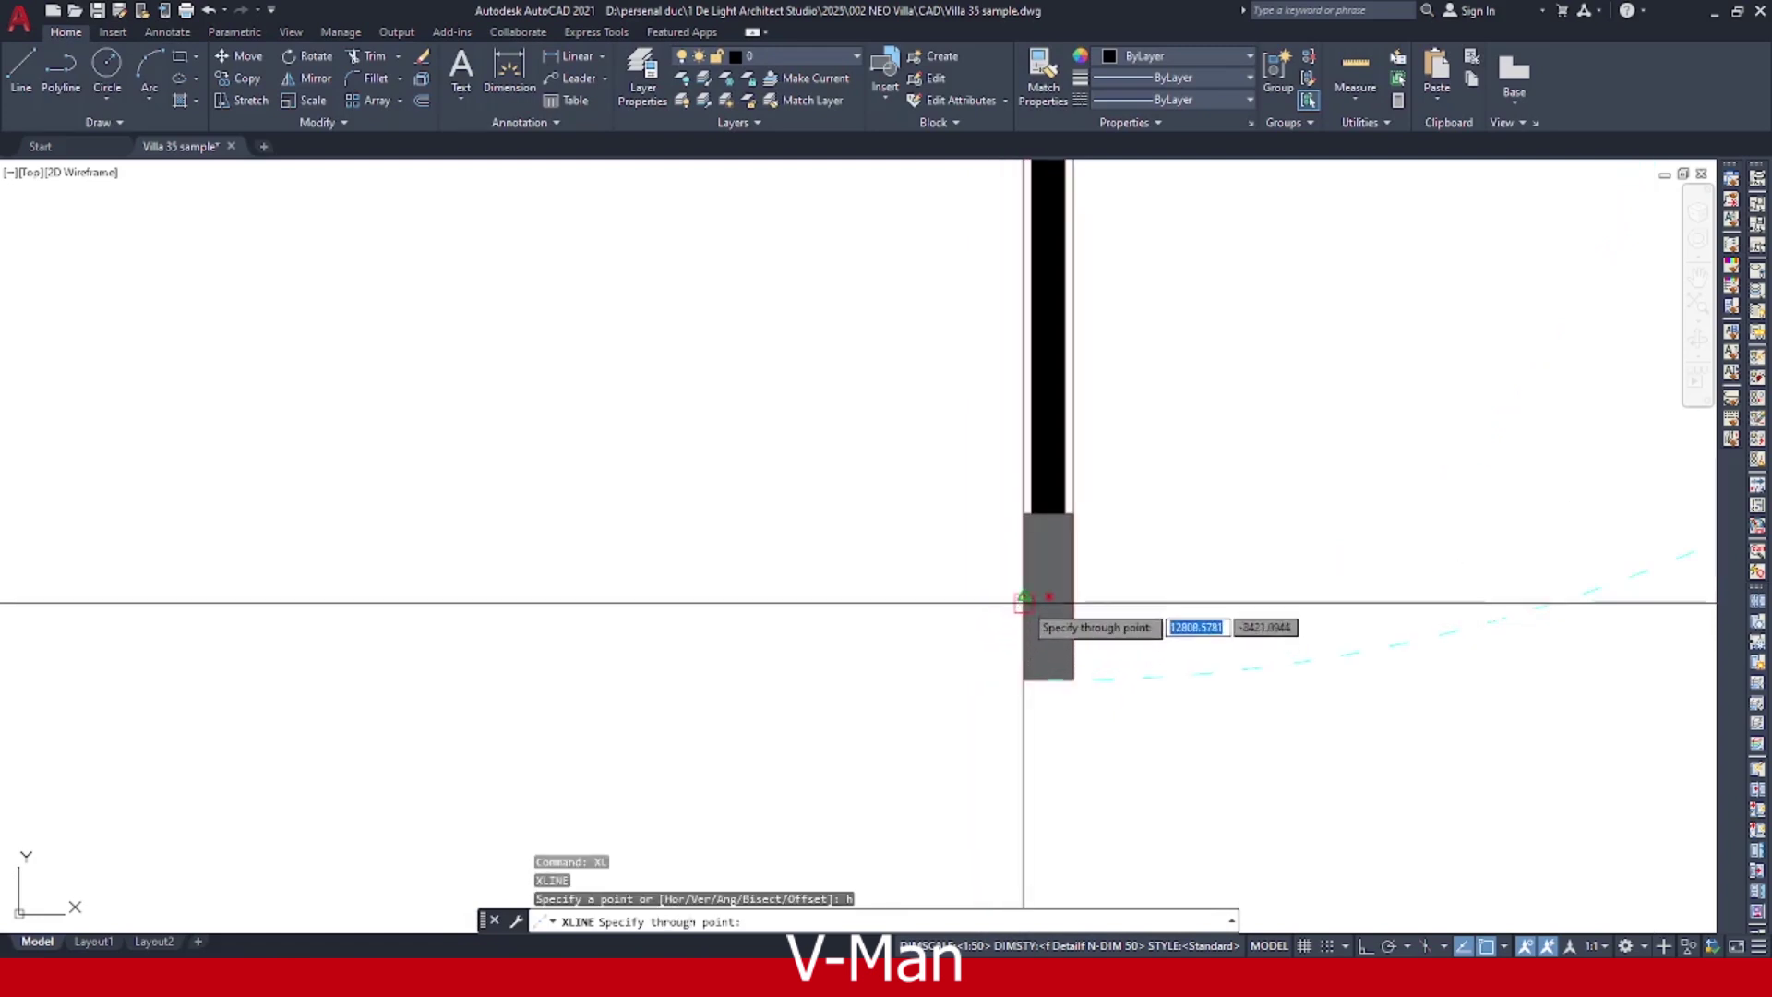
pyautogui.click(1023, 595)
pyautogui.press('Escape')
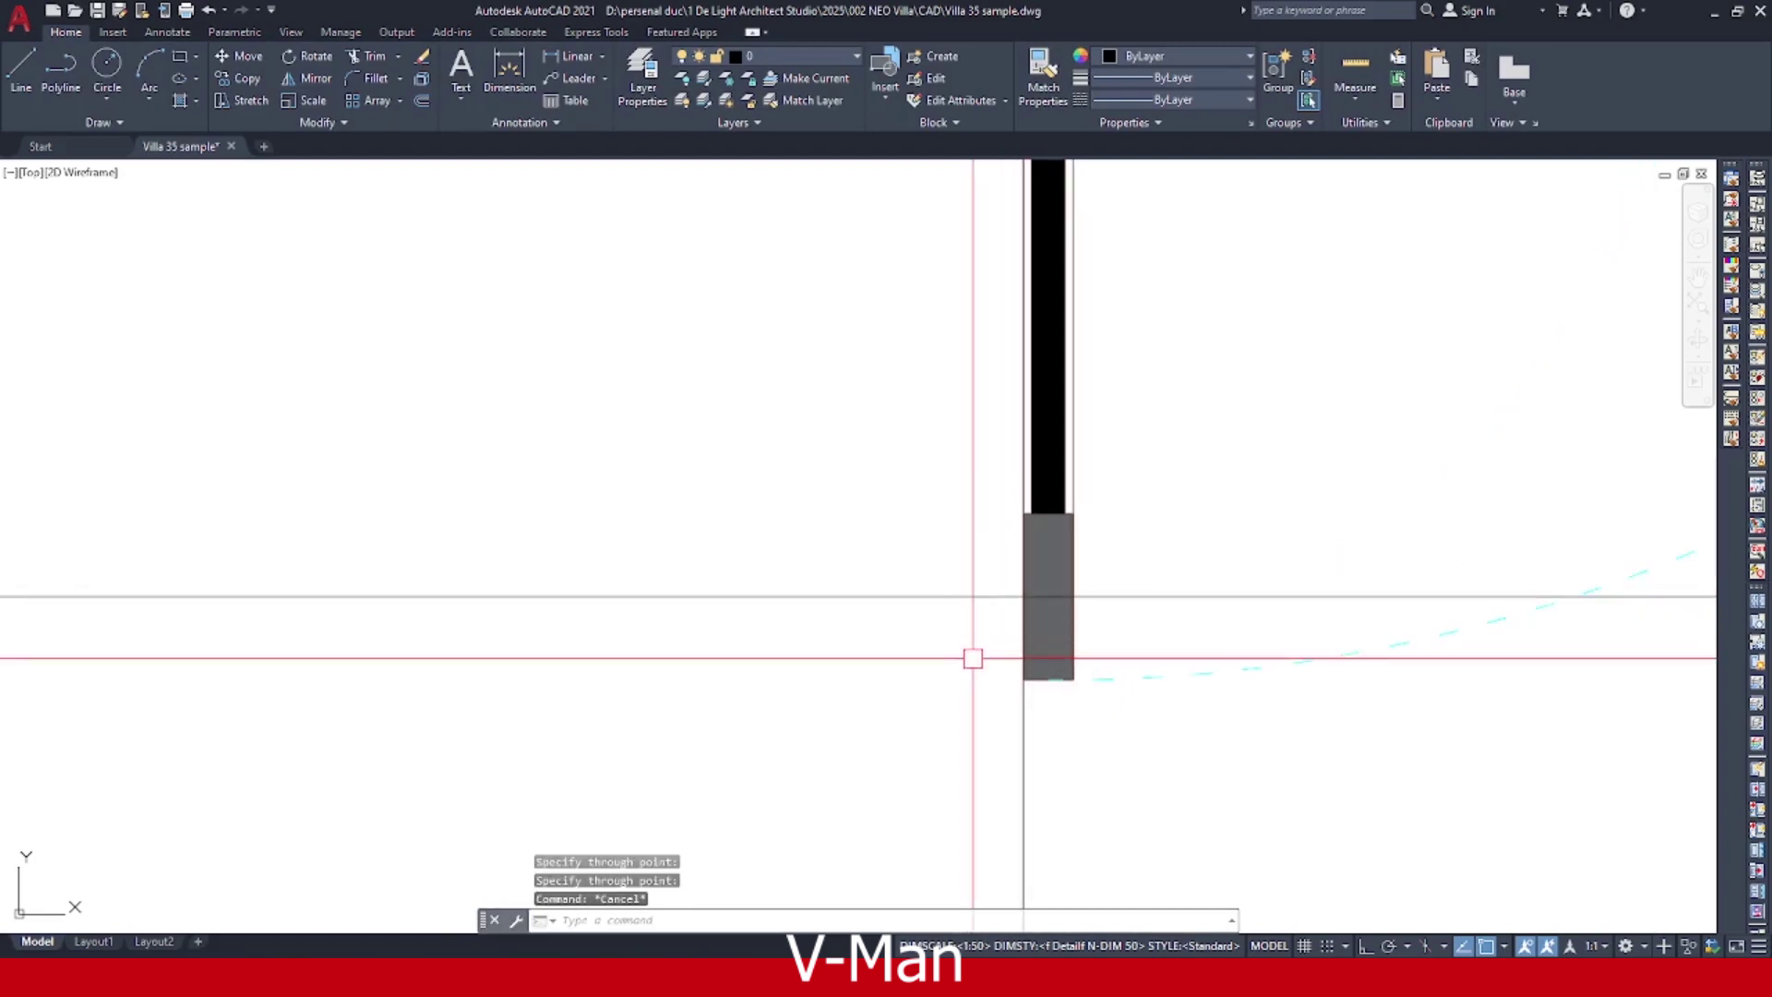
# Copy the horizontal construction line 10 upward.
pyautogui.scroll(2, 973, 658)
pyautogui.click(891, 521)
pyautogui.click(811, 627)
pyautogui.write('c')
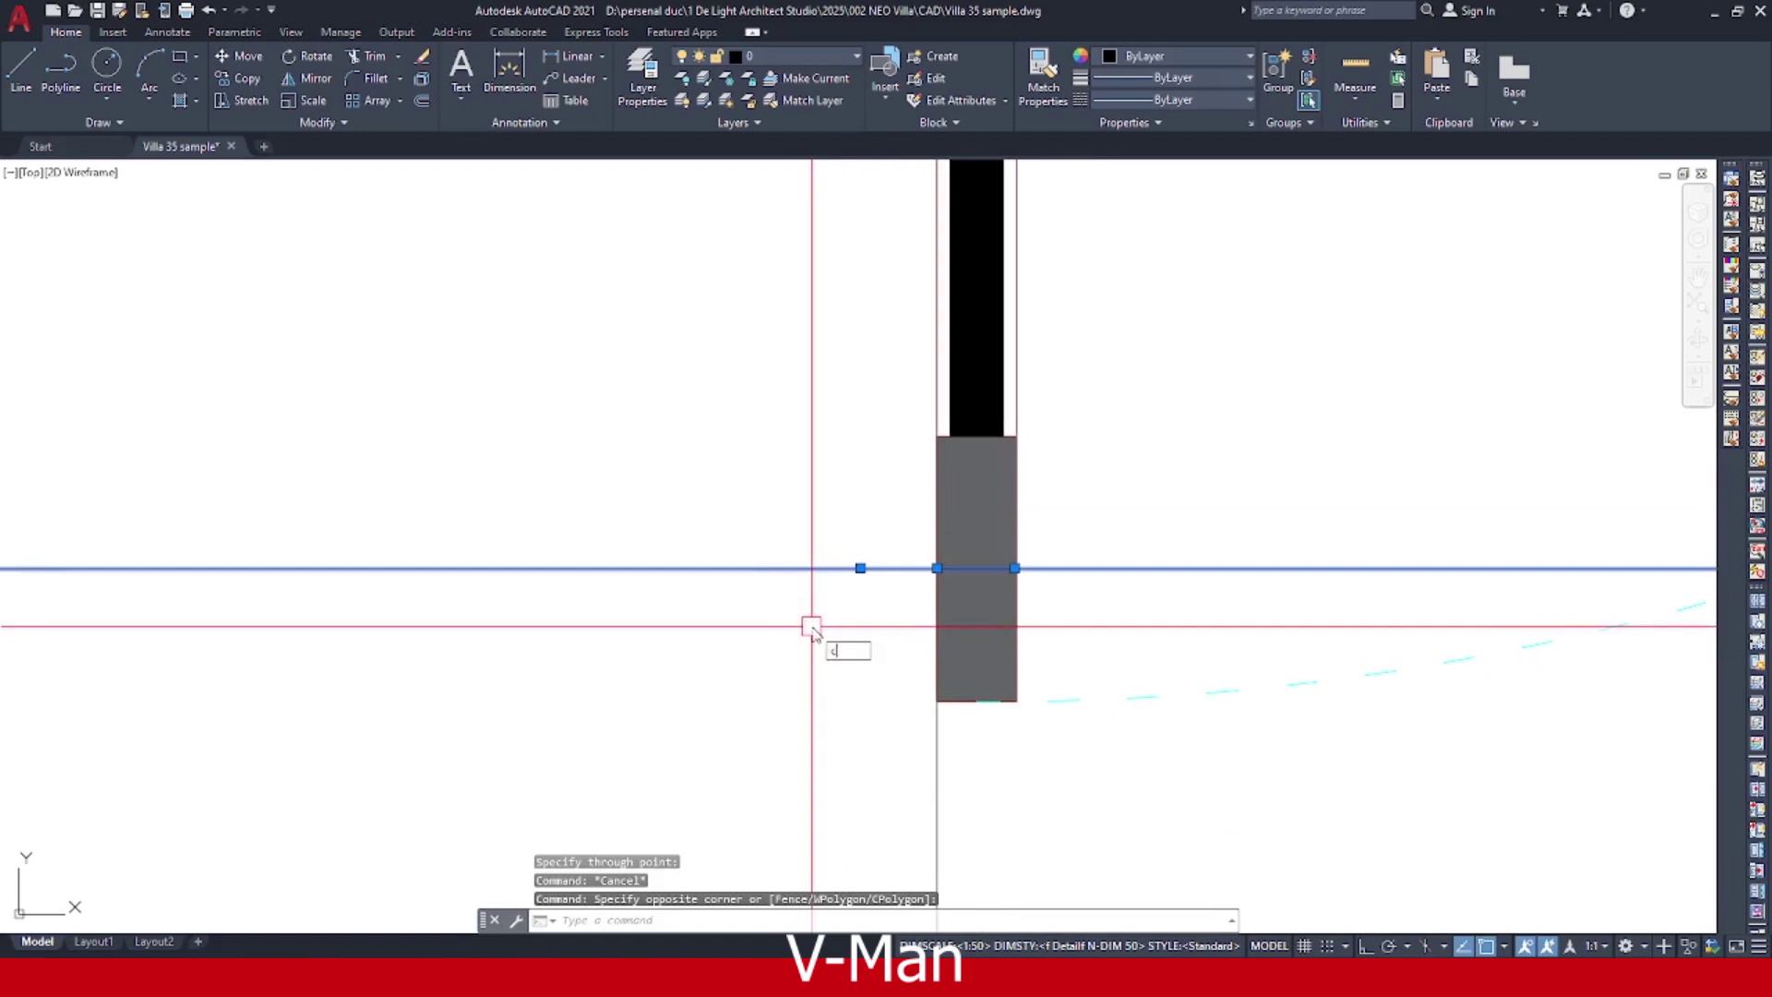
pyautogui.write('o')
pyautogui.press('Return')
pyautogui.click(859, 567)
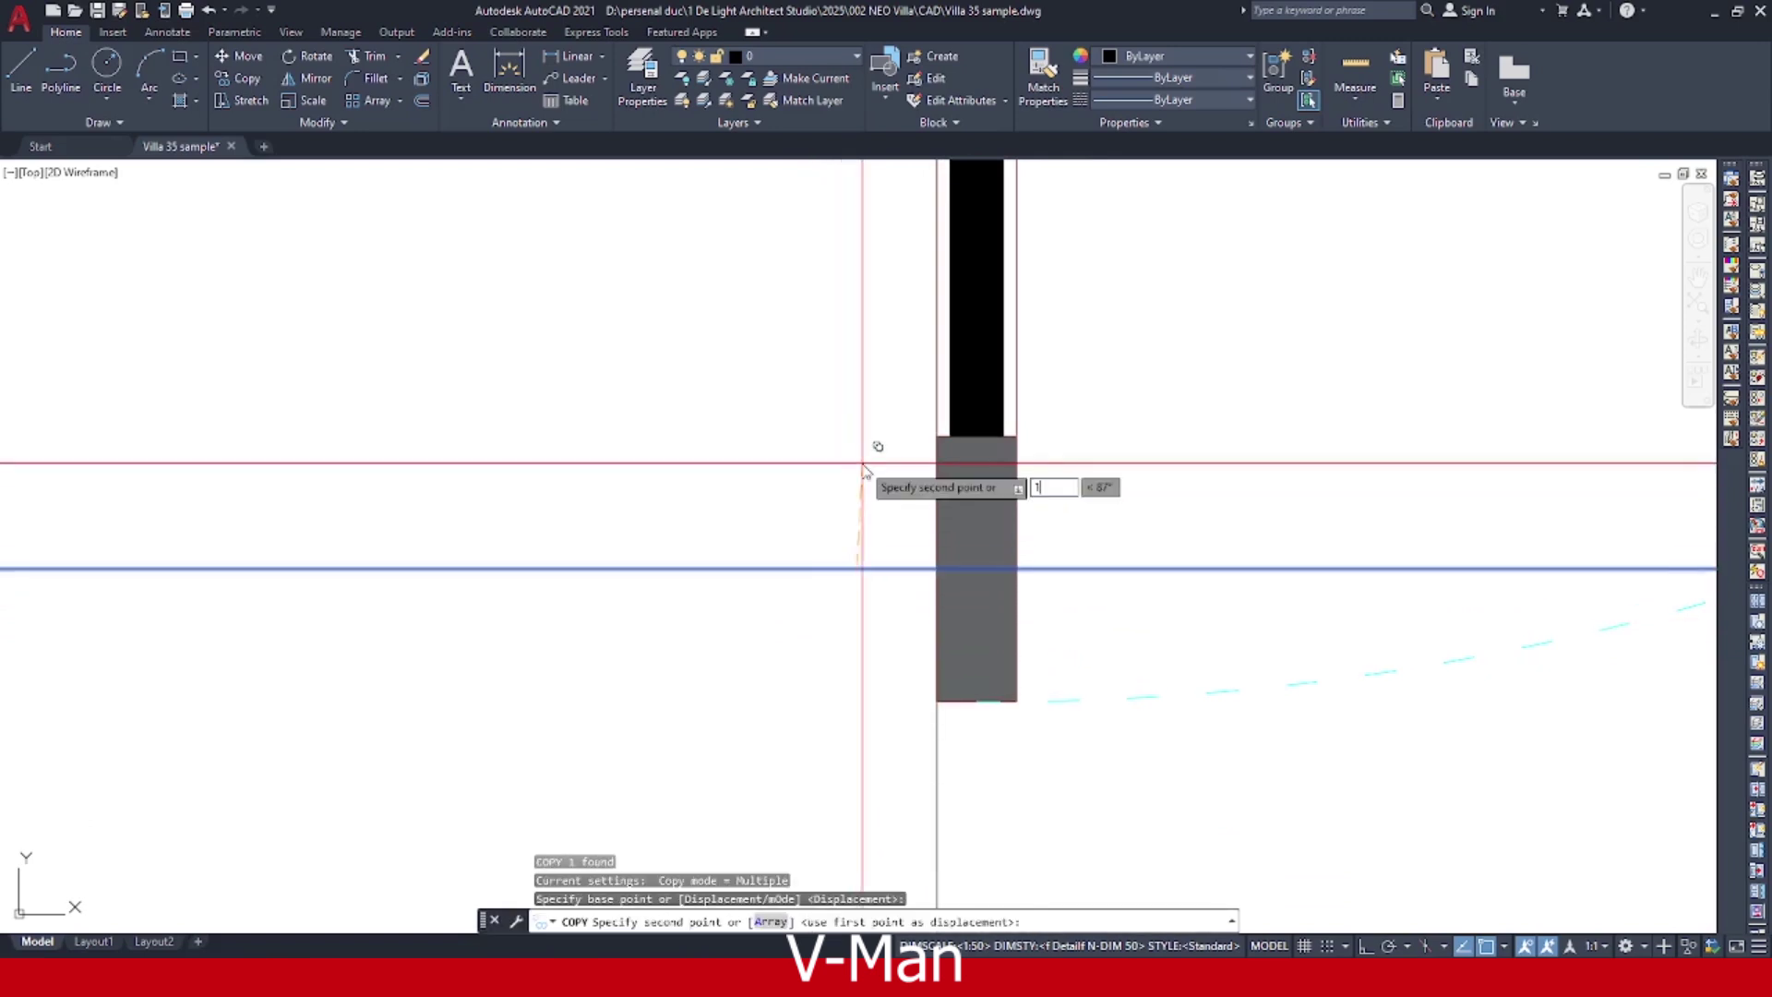
pyautogui.press('Return')
pyautogui.press('Escape')
# Copy the original horizontal construction line 10 downward.
pyautogui.click(878, 567)
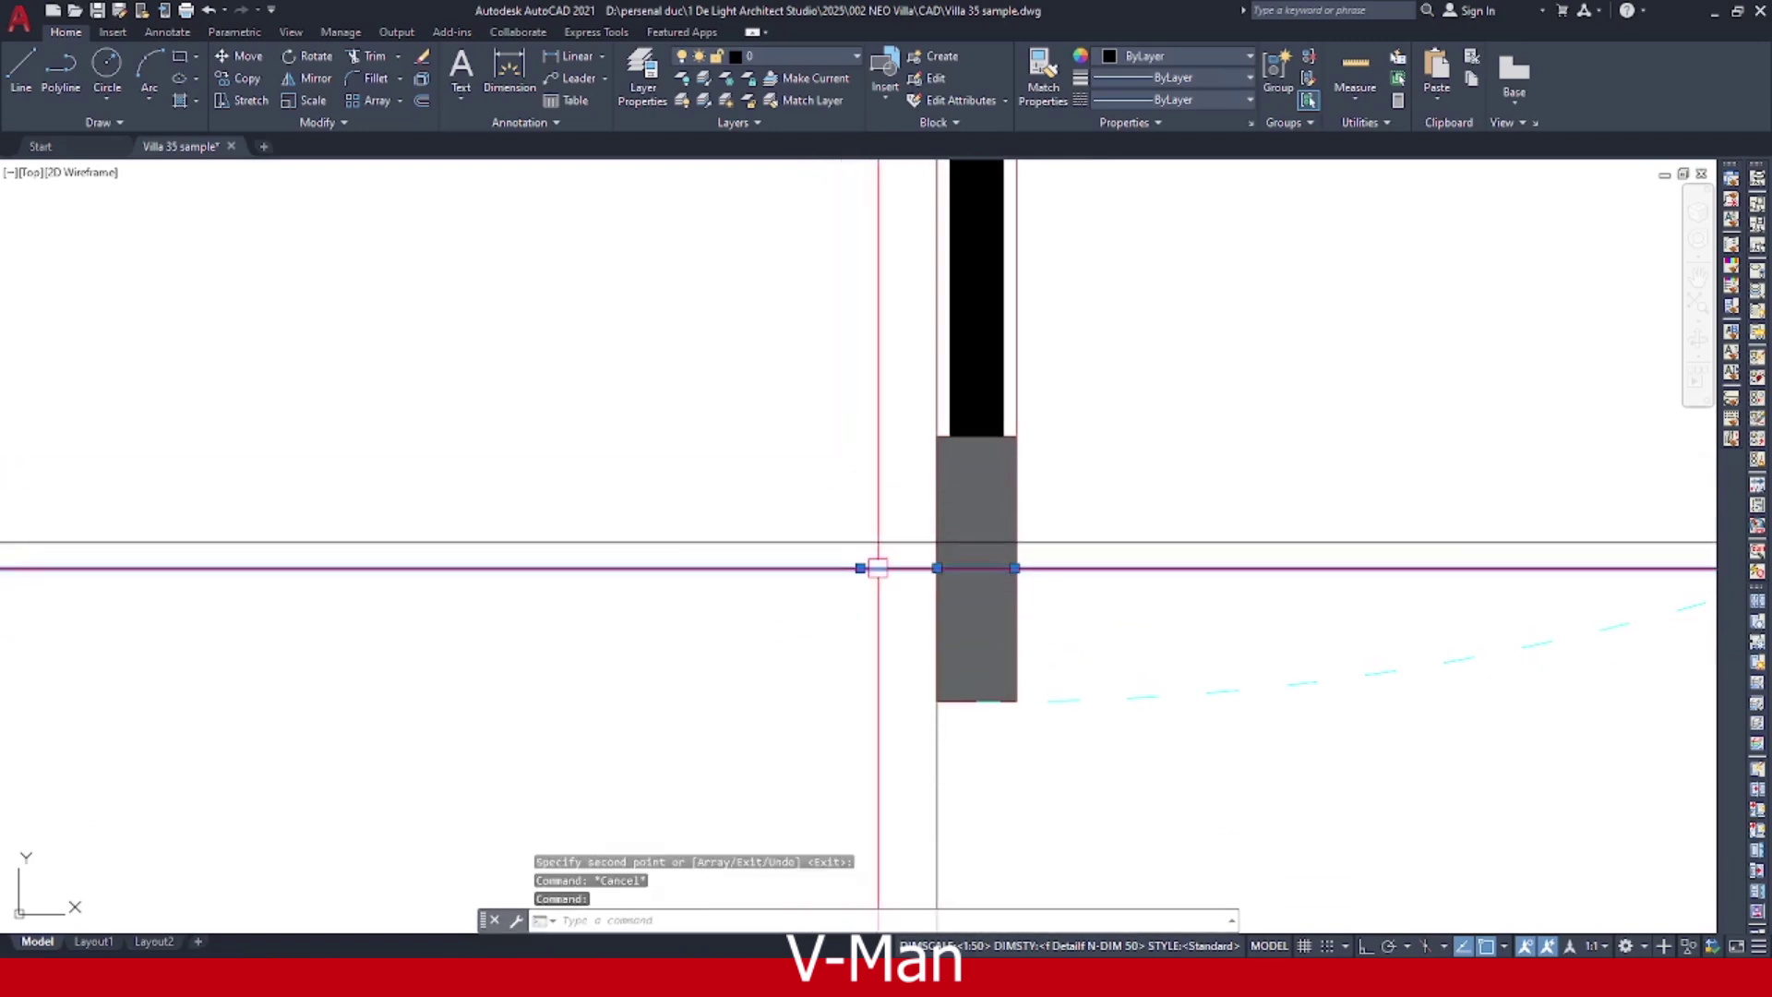
pyautogui.write('co')
pyautogui.press('Return')
pyautogui.click(878, 567)
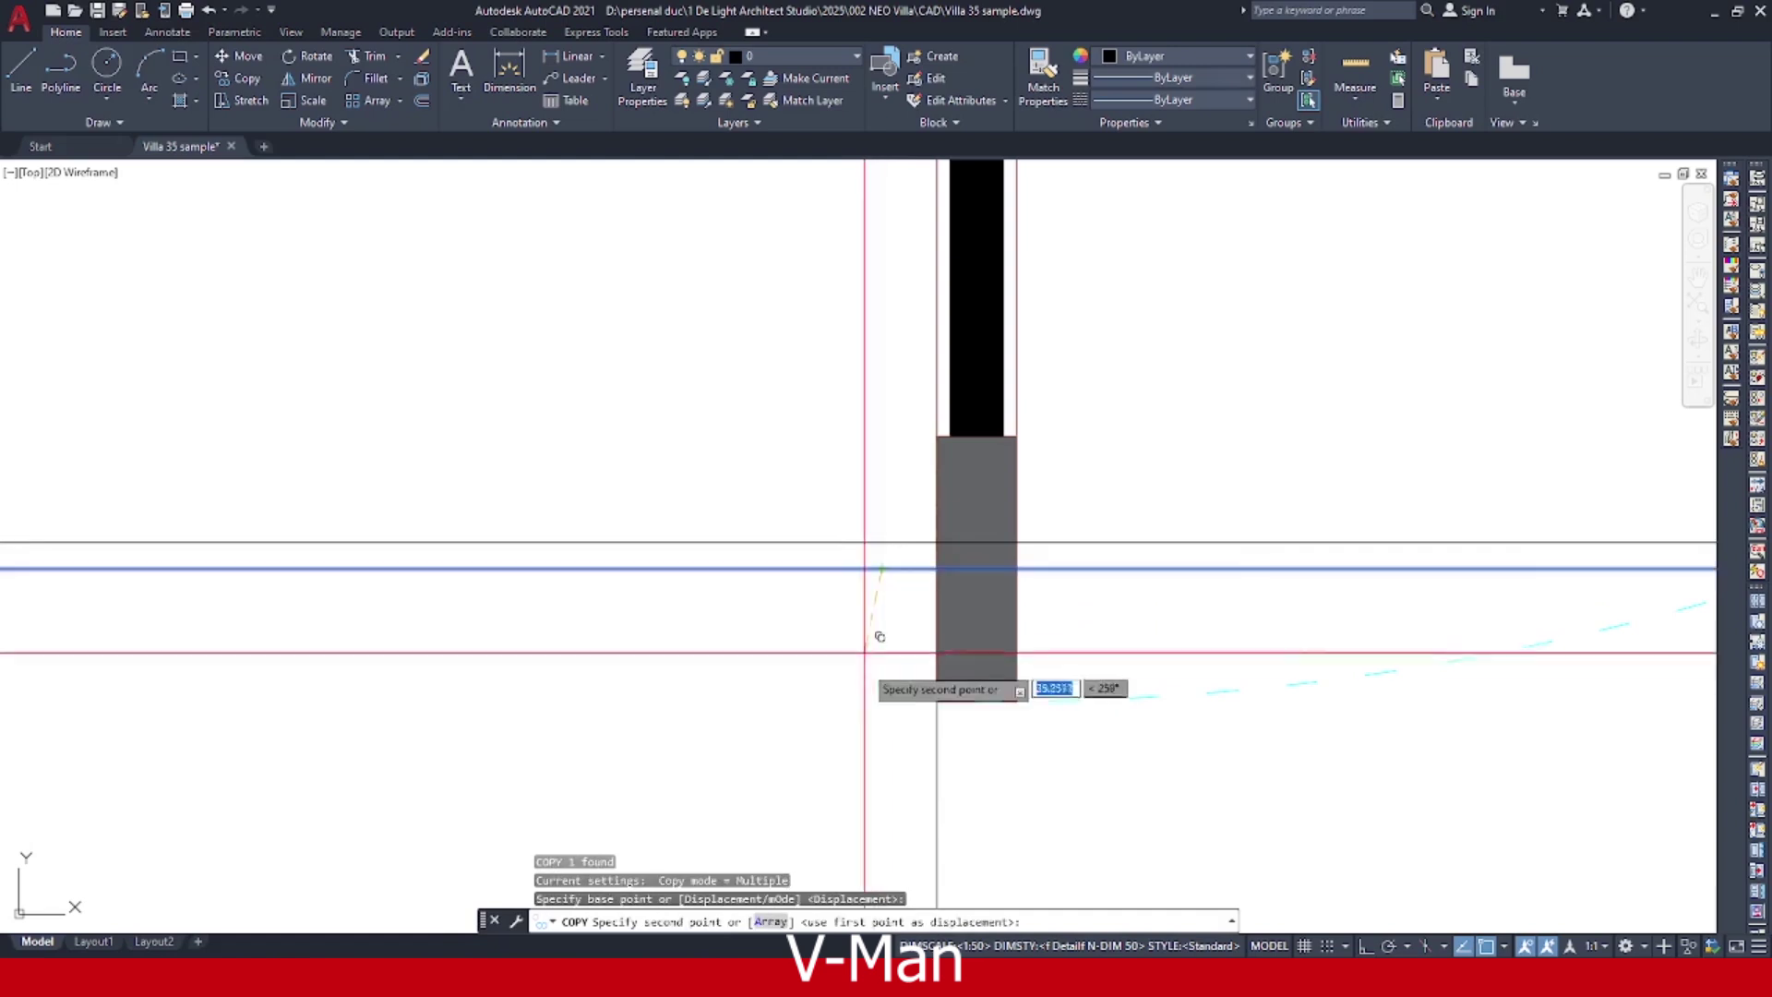
pyautogui.write('10')
pyautogui.press('Return')
pyautogui.press('Return')
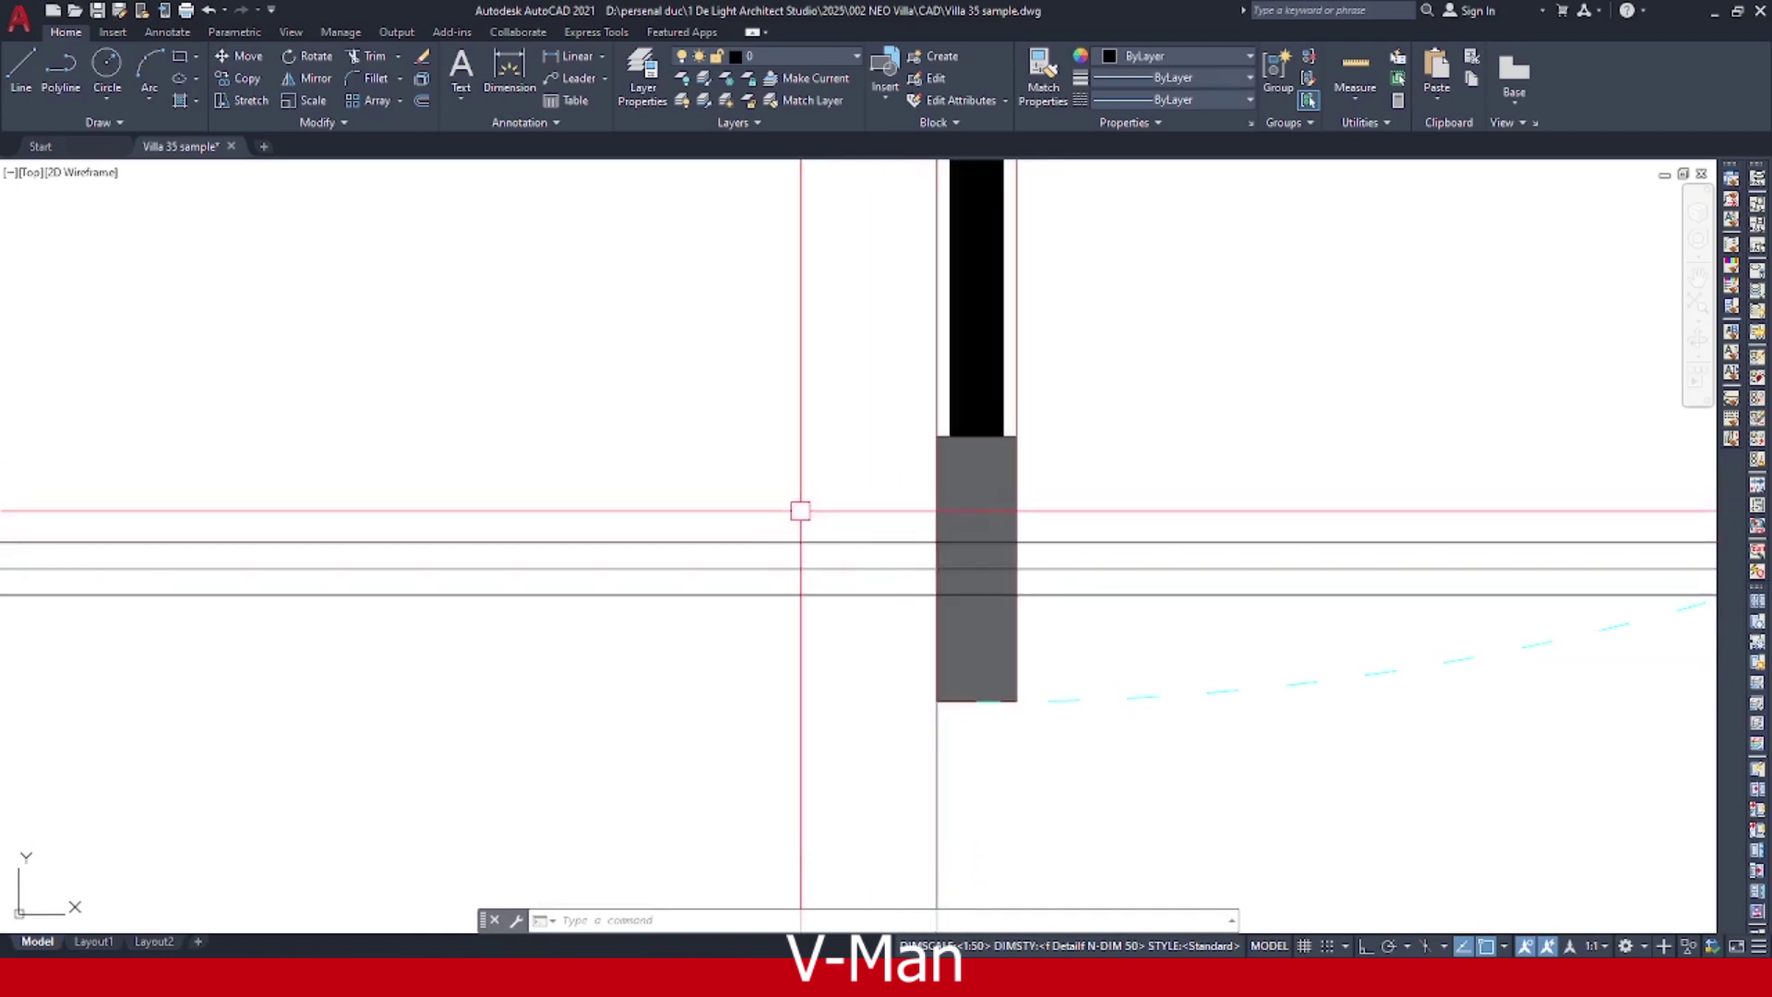
# Draw a vertical construction line through the upper-left corner of the door leaf's lower end block.
pyautogui.write('l')
pyautogui.press('Return')
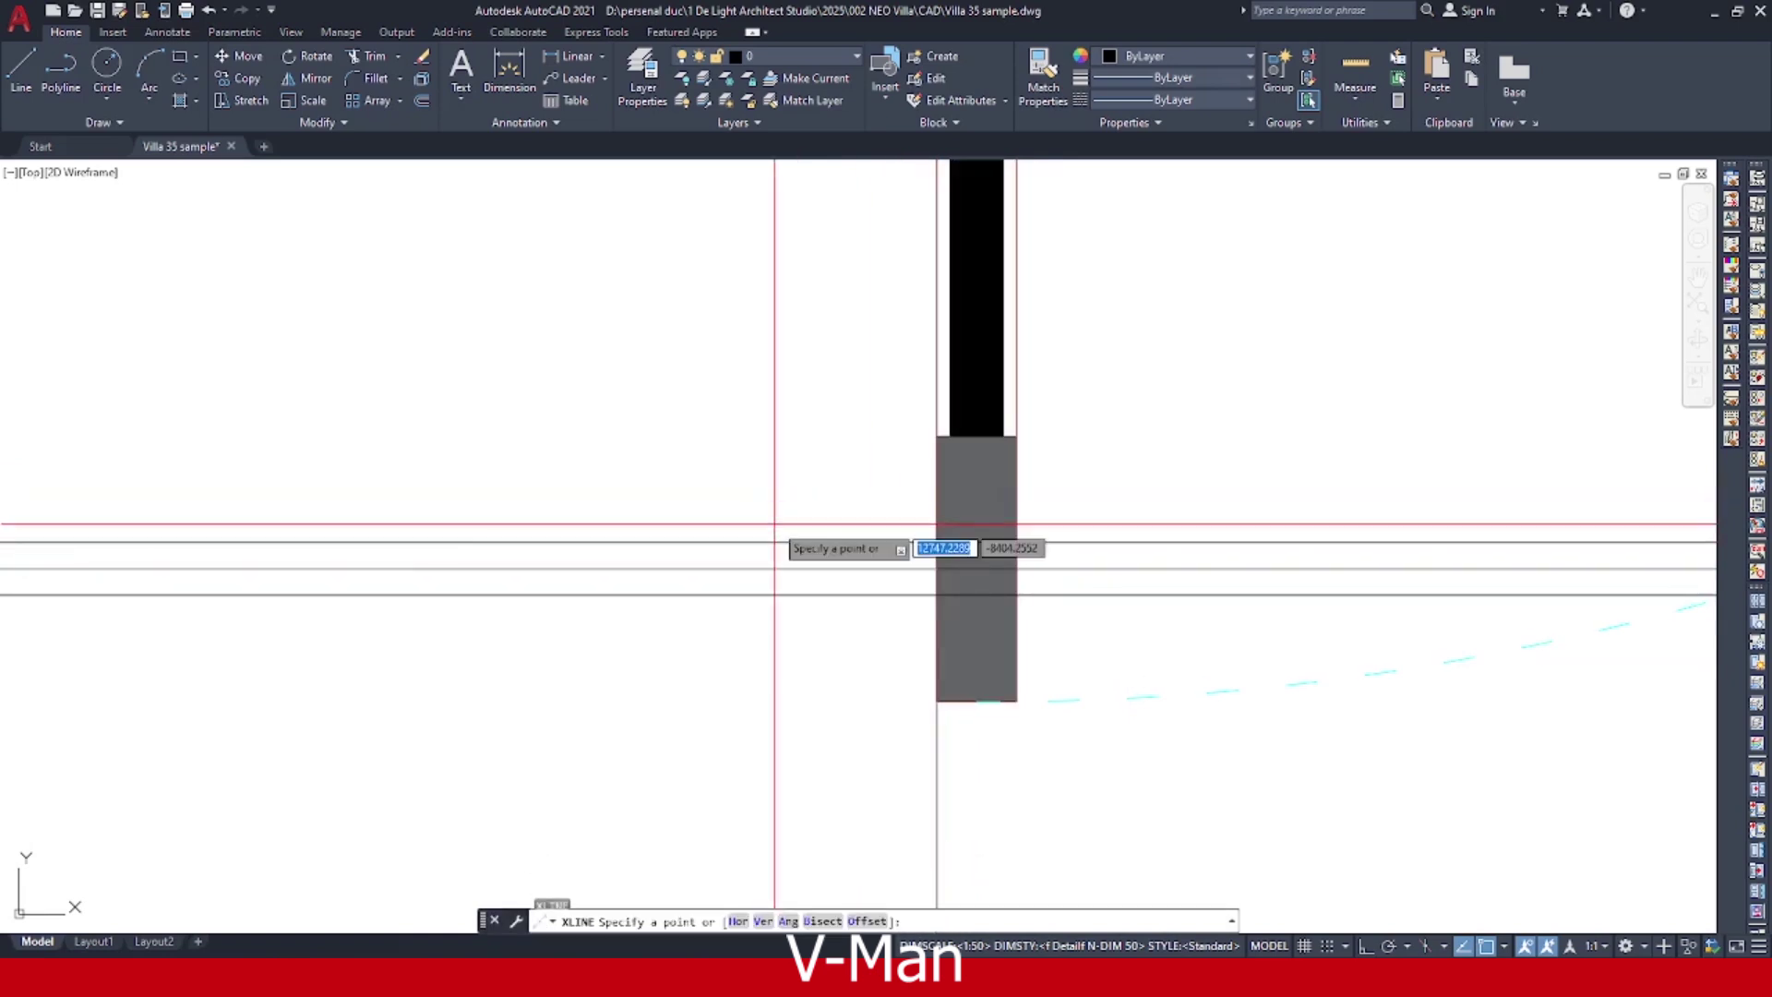
pyautogui.press('Return')
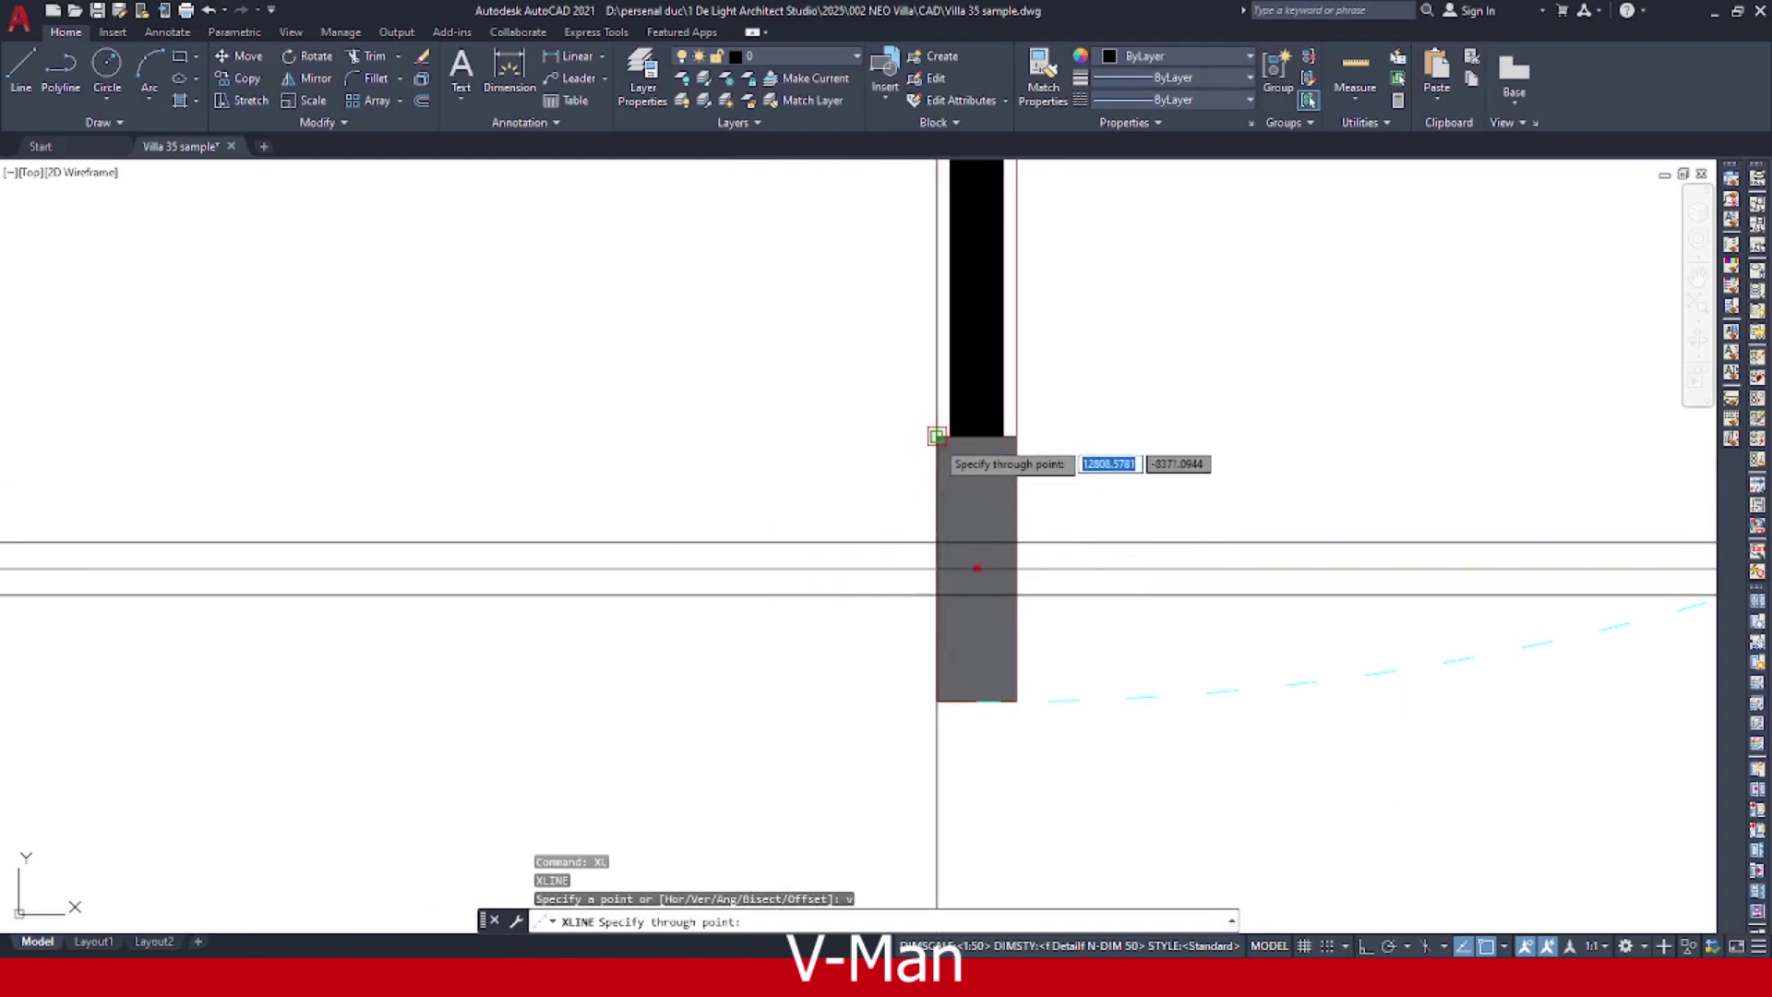
pyautogui.click(937, 436)
pyautogui.press('Return')
# Move the selected vertical construction line 30 to the left, away from the leaf's lower end block.
pyautogui.click(937, 486)
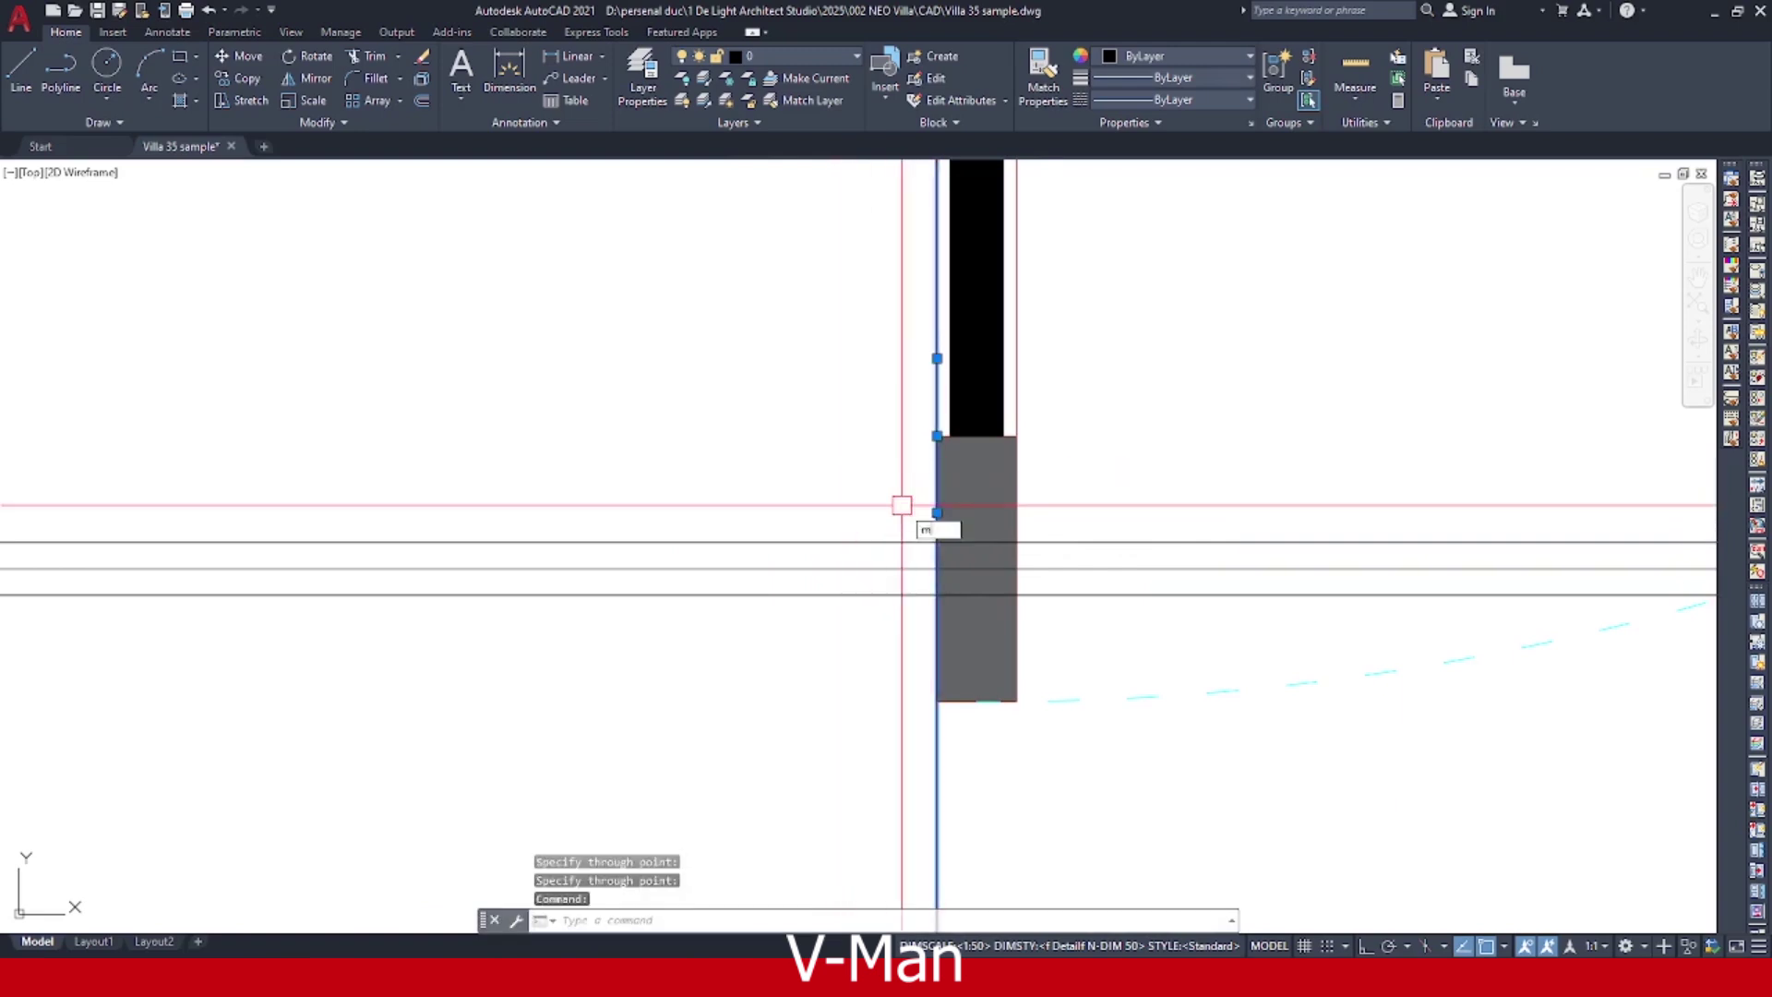
pyautogui.press('Return')
pyautogui.click(937, 436)
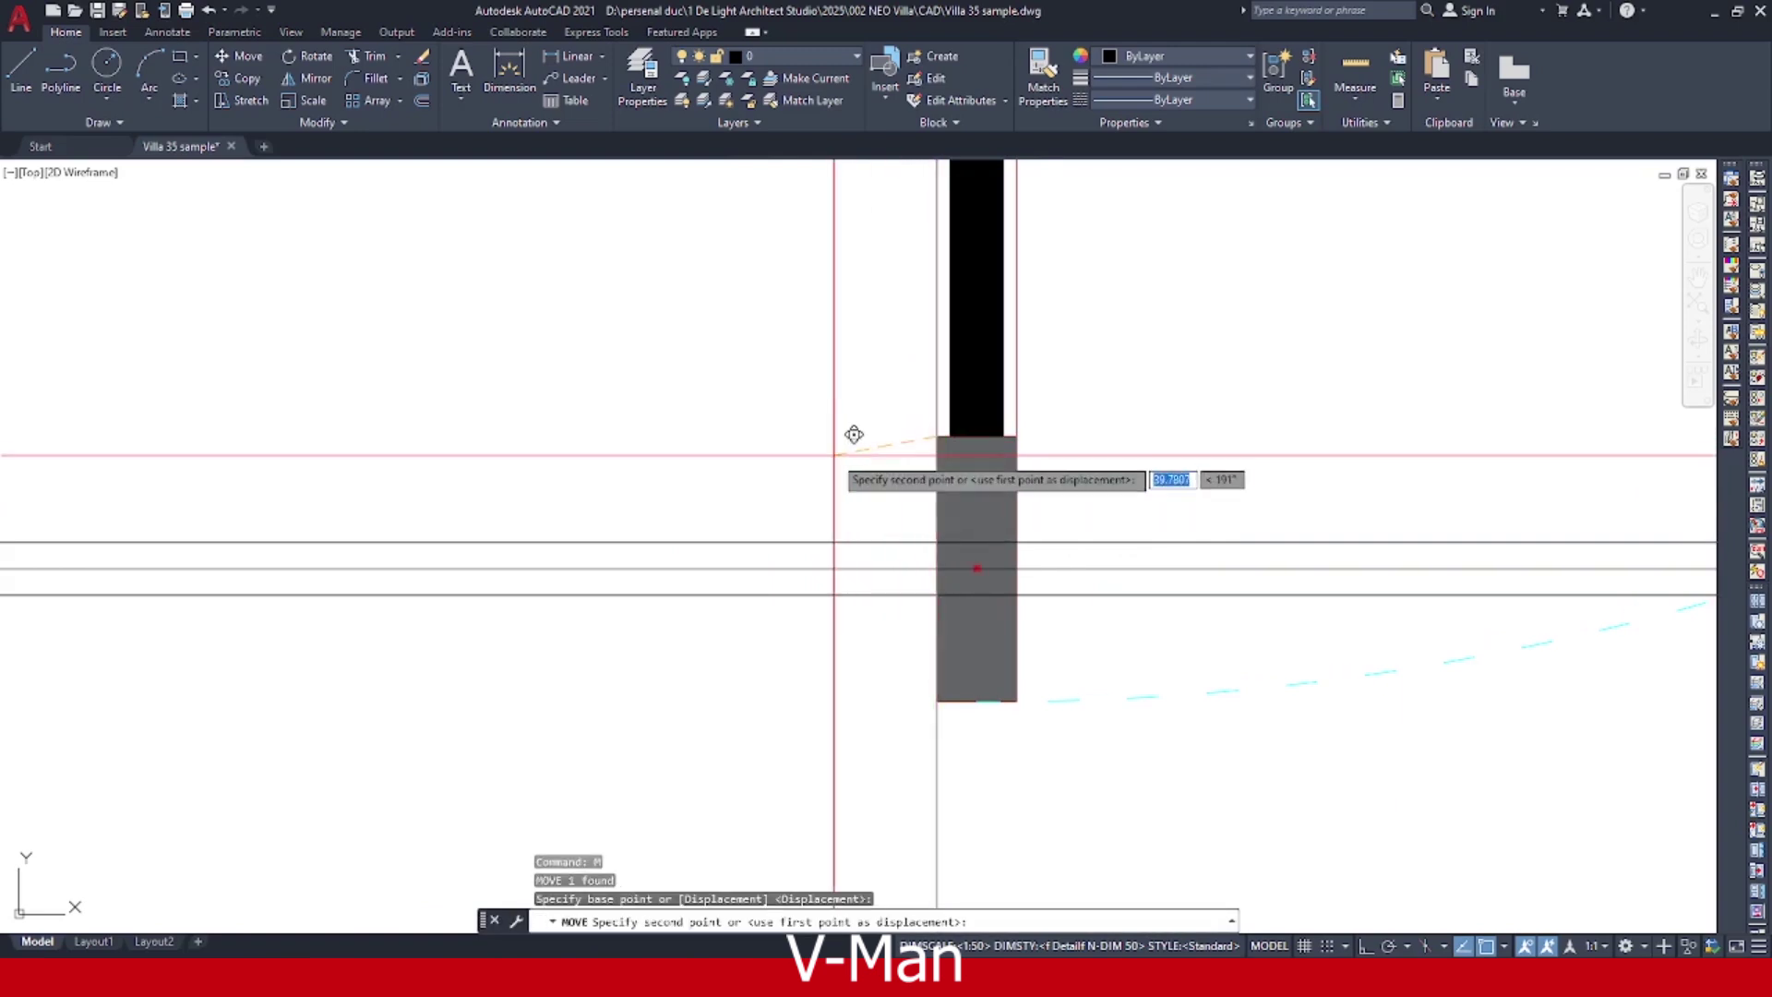
pyautogui.write('3')
pyautogui.press('Return')
pyautogui.press('Return')
pyautogui.press('Escape')
pyautogui.press('Escape')
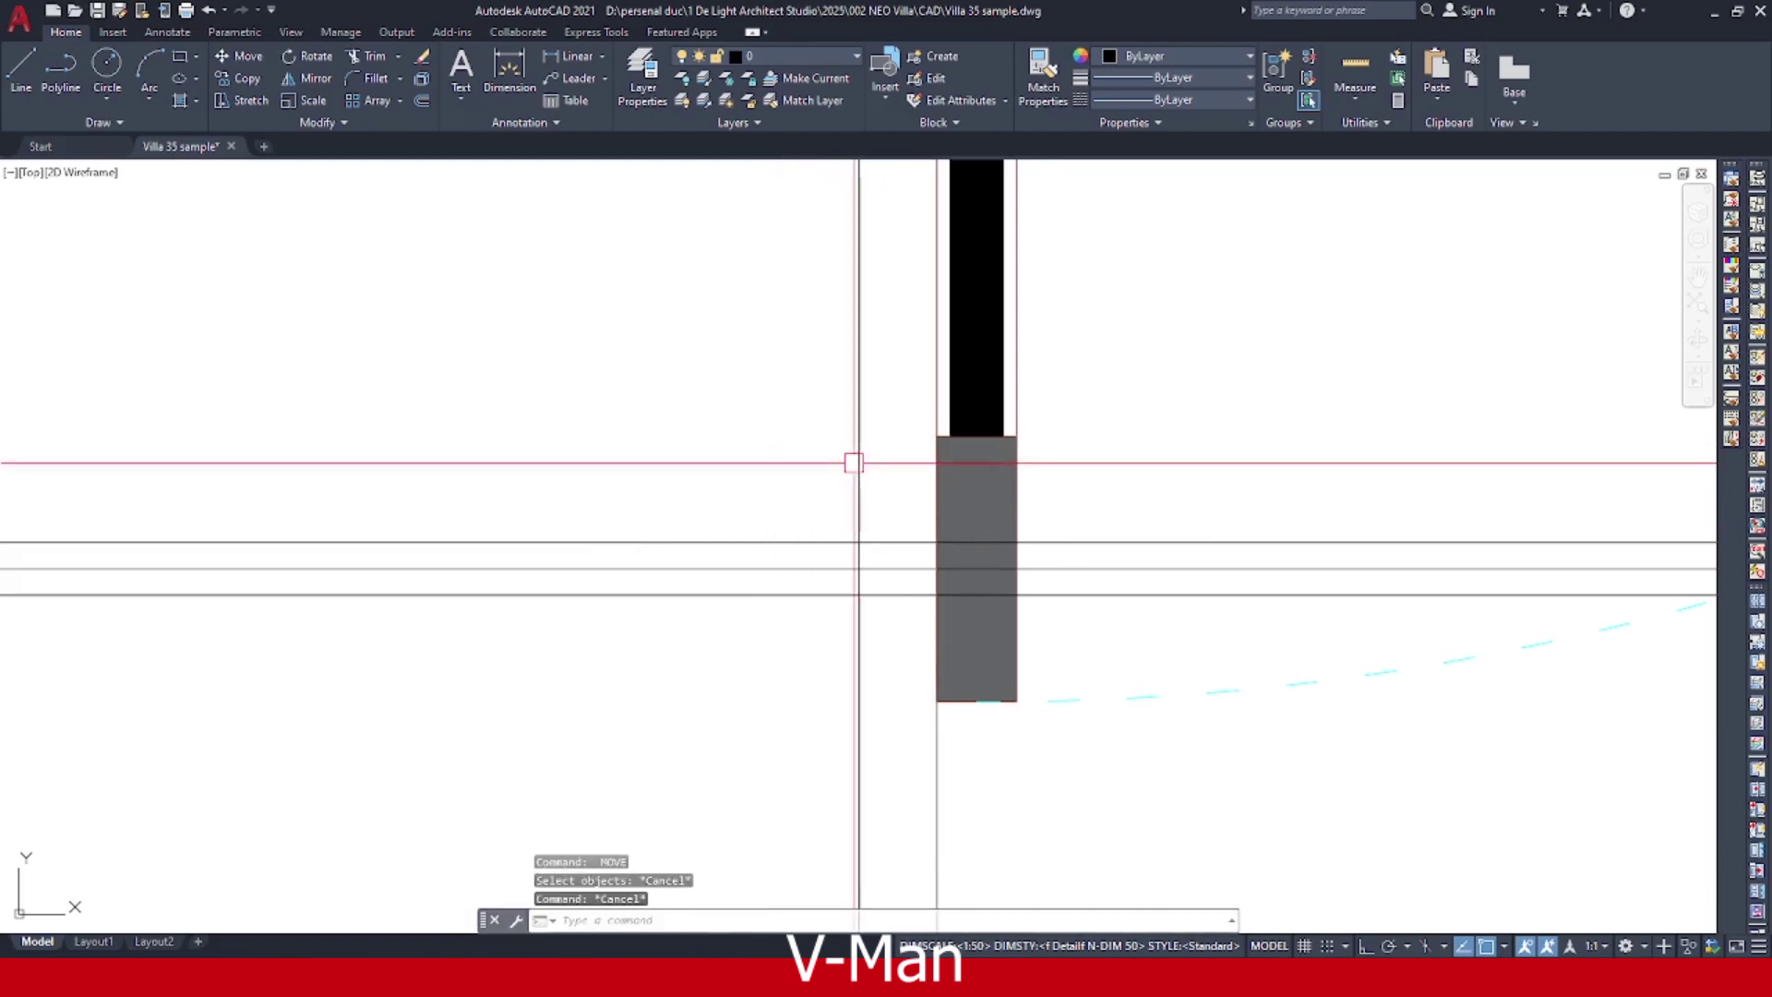
# Copy the moved vertical construction line 20 to the left.
pyautogui.click(719, 506)
pyautogui.write('co')
pyautogui.press('Return')
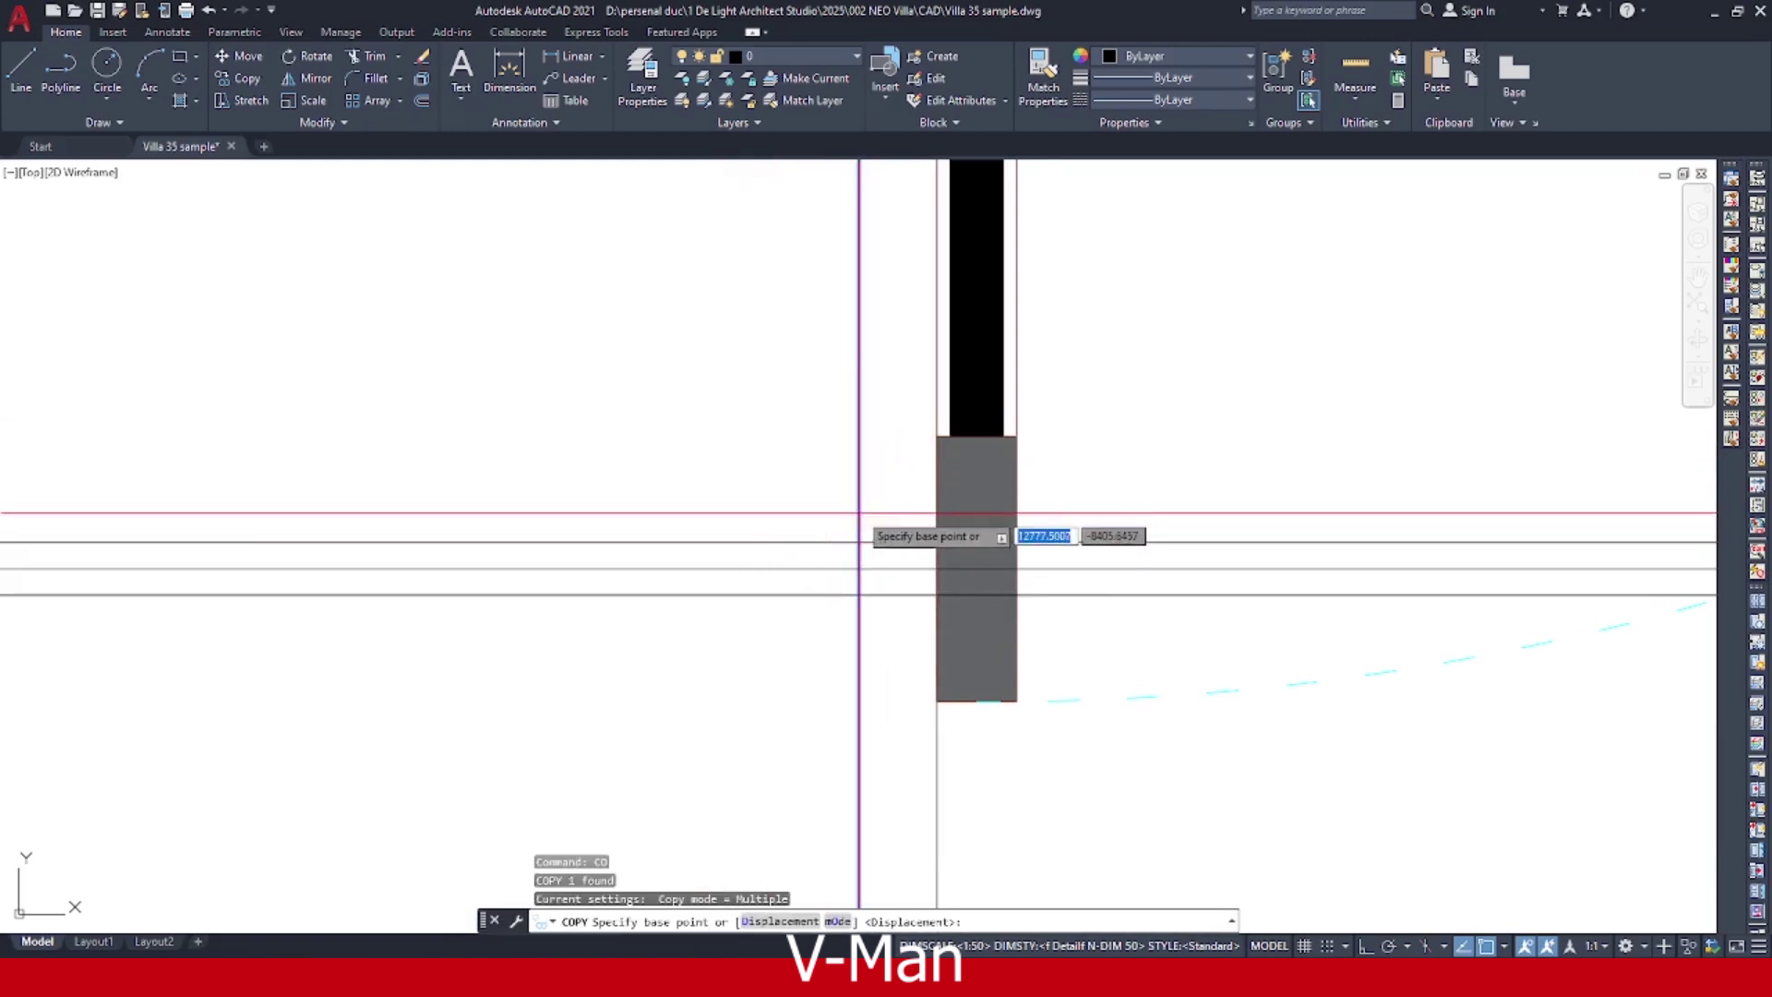
pyautogui.click(859, 490)
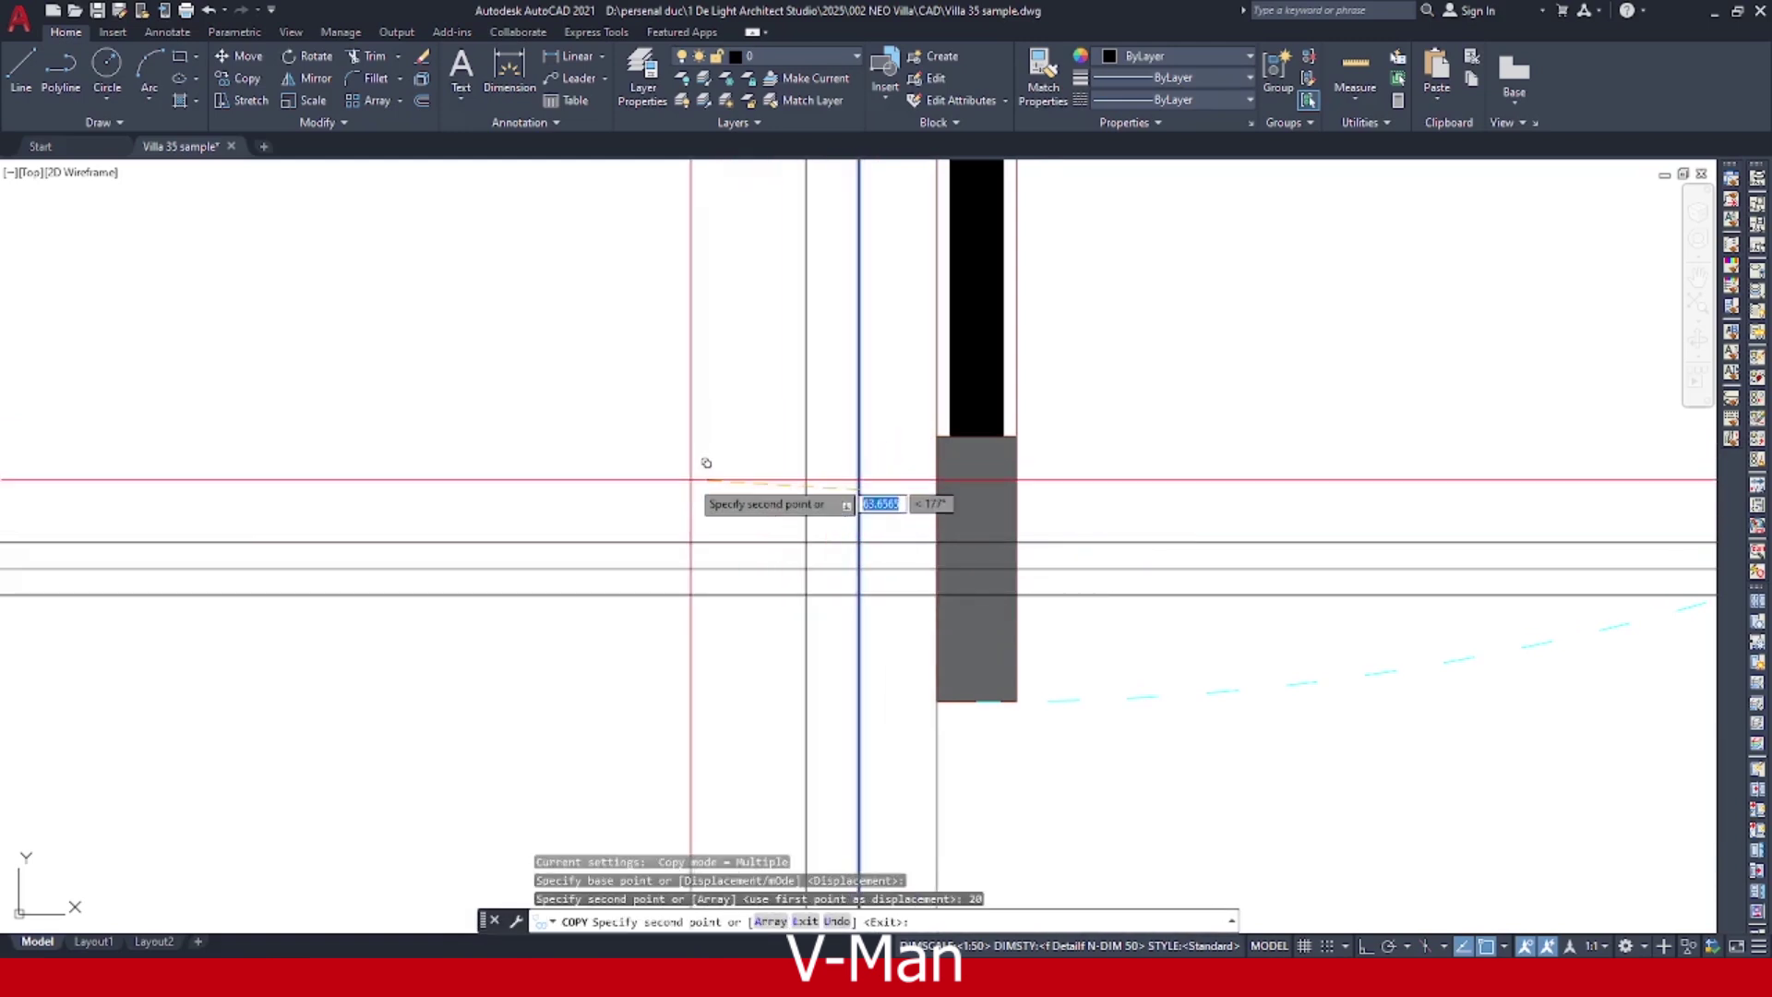
pyautogui.press('Return')
# Copy the middle horizontal construction line 150 upward.
pyautogui.click(831, 568)
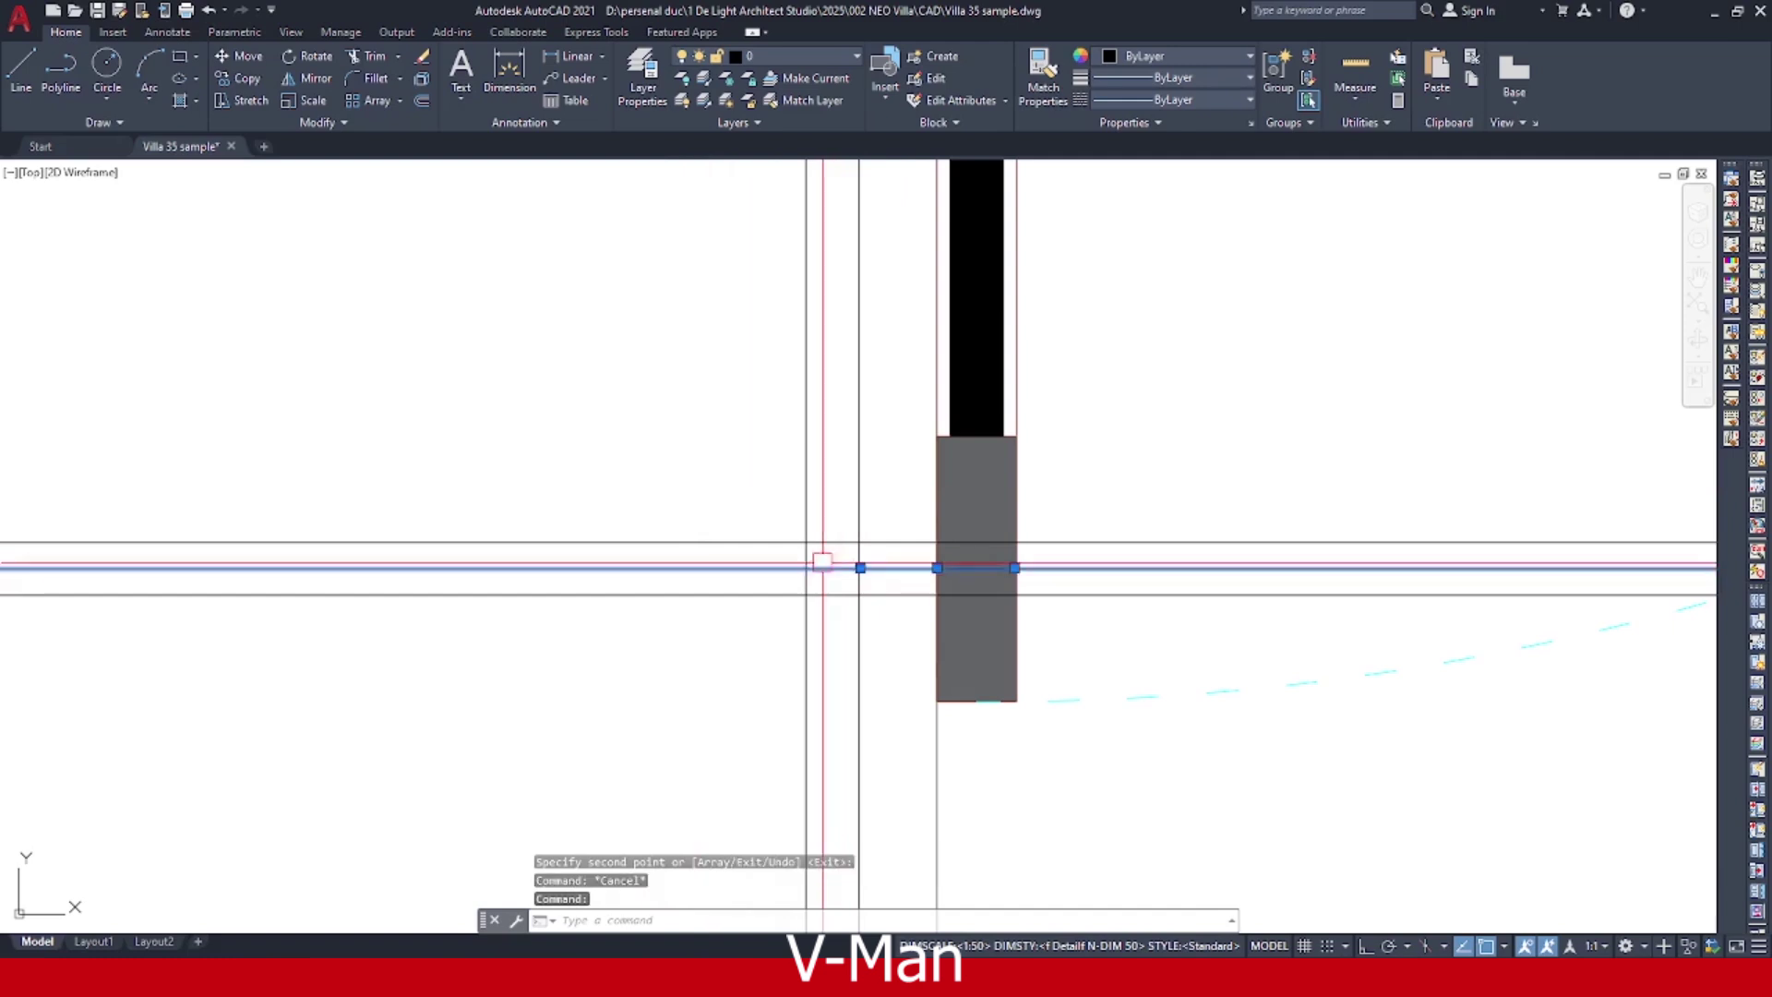
pyautogui.scroll(-1, 836, 591)
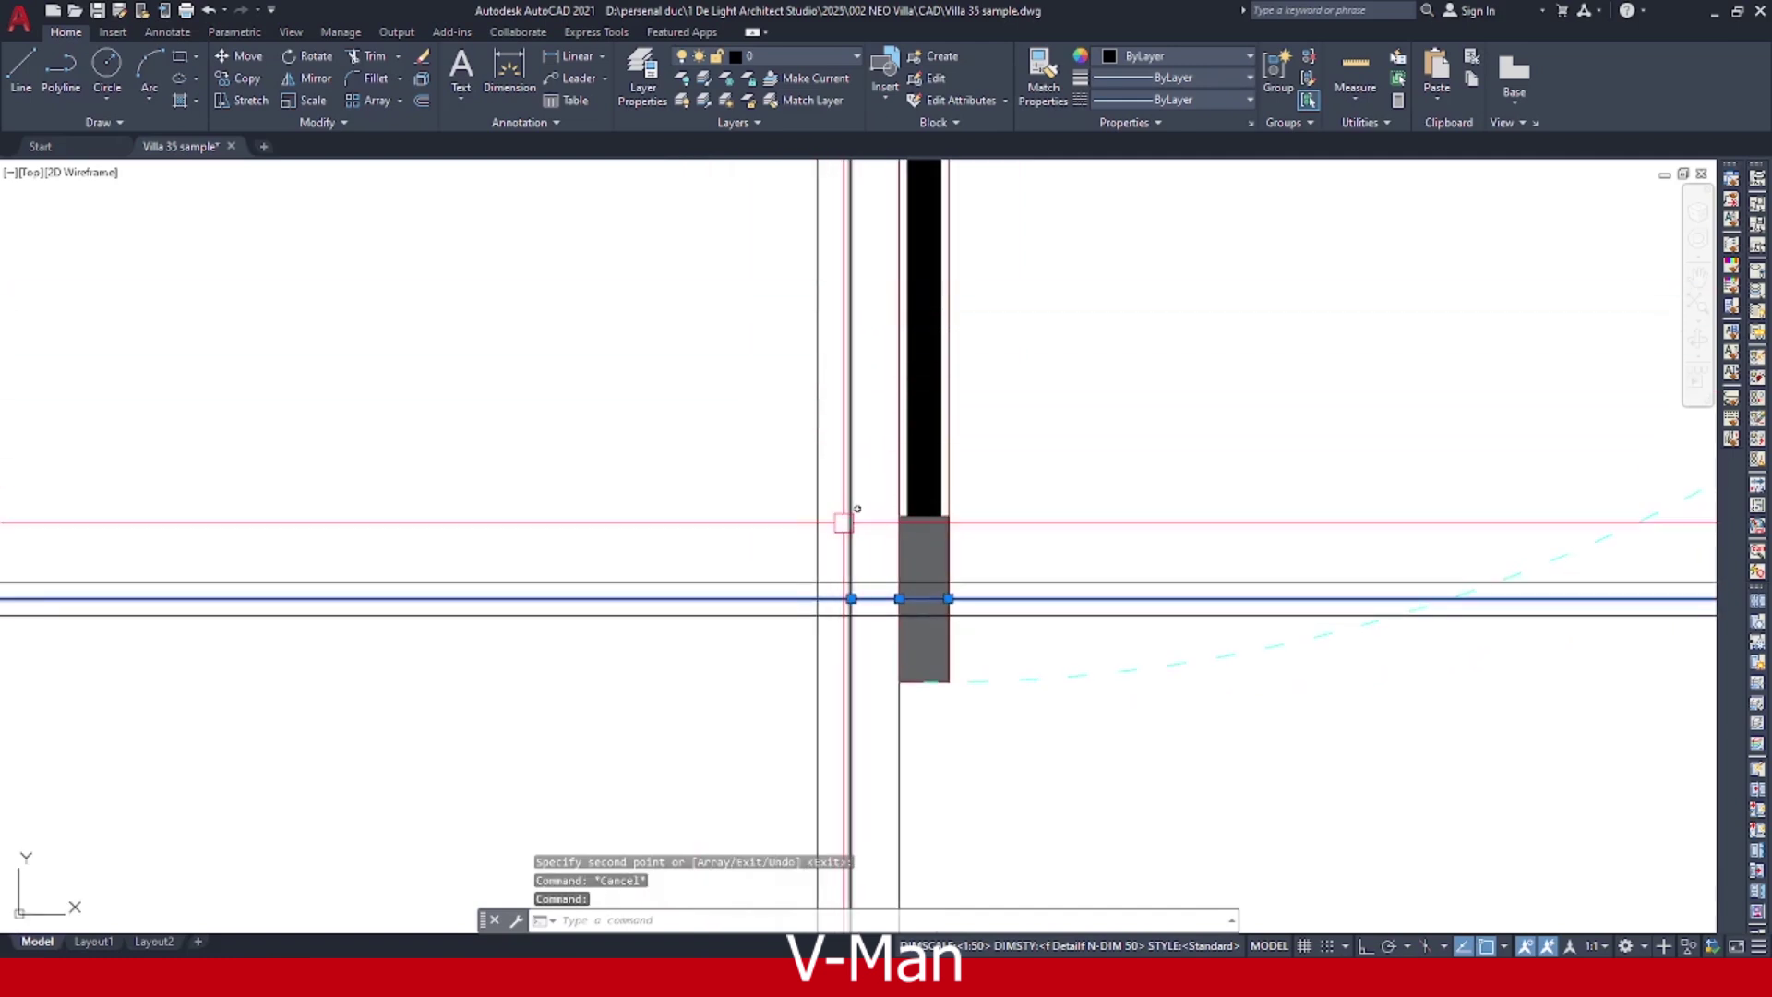
pyautogui.write('cp')
pyautogui.press('Return')
pyautogui.scroll(2, 868, 599)
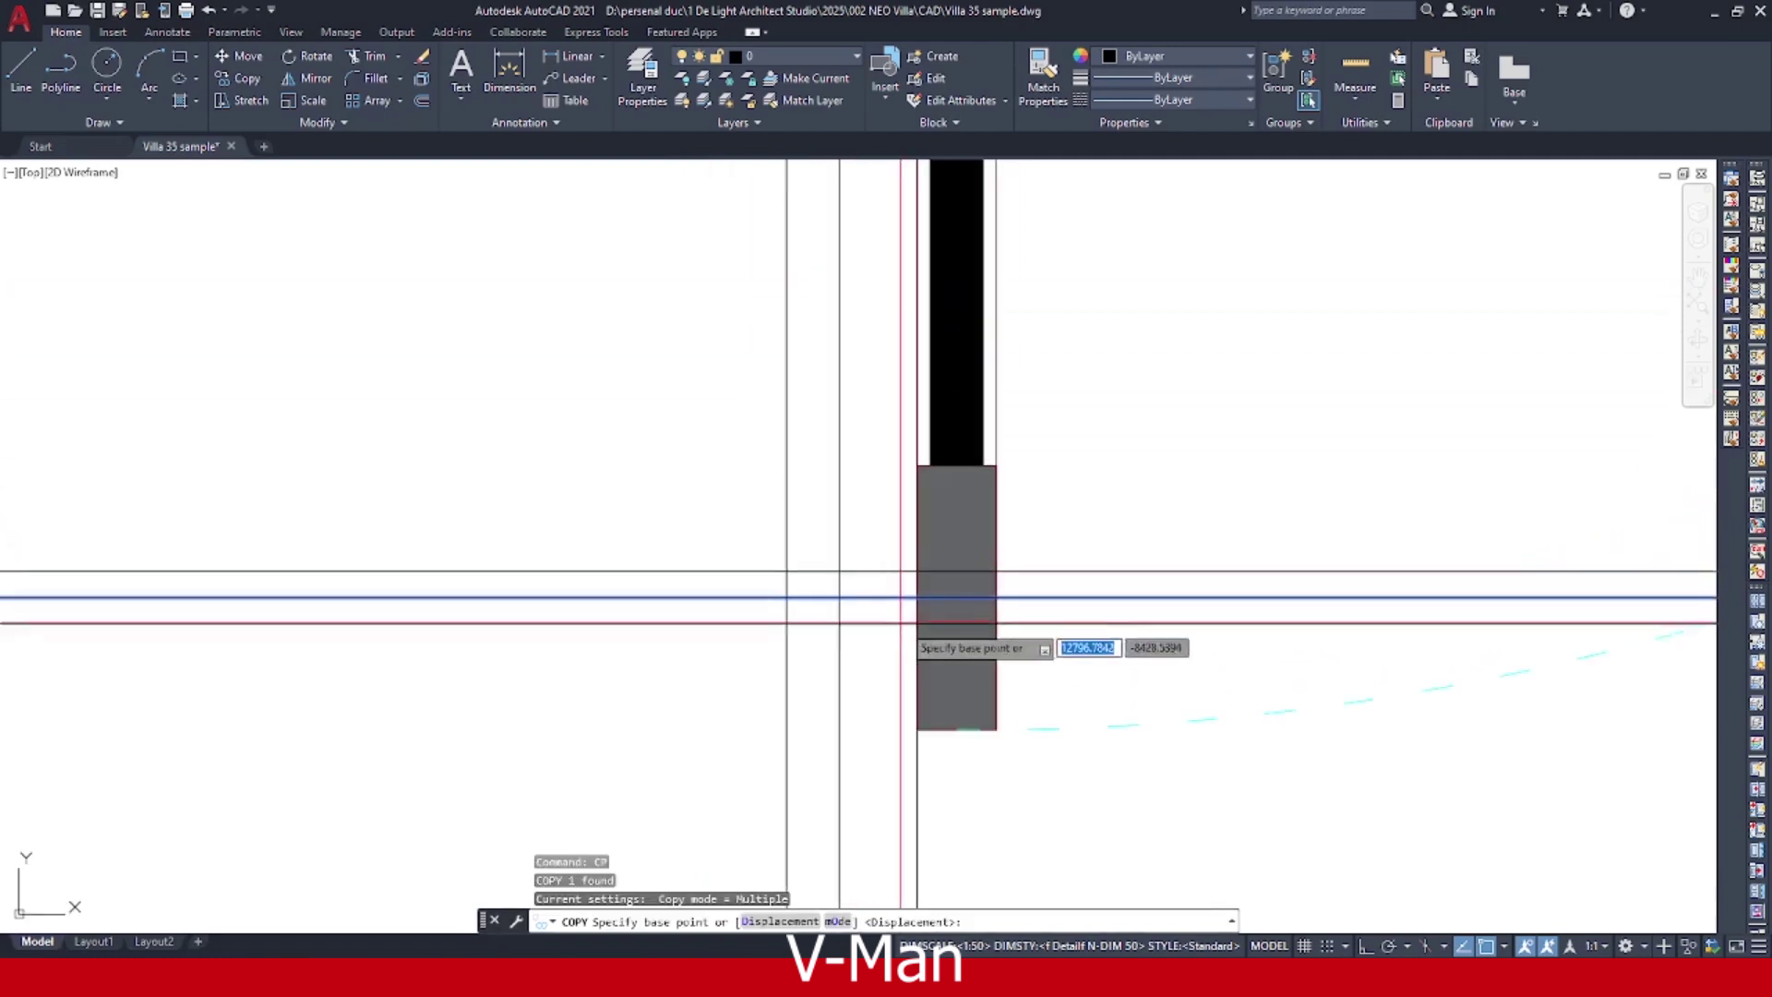
pyautogui.click(927, 598)
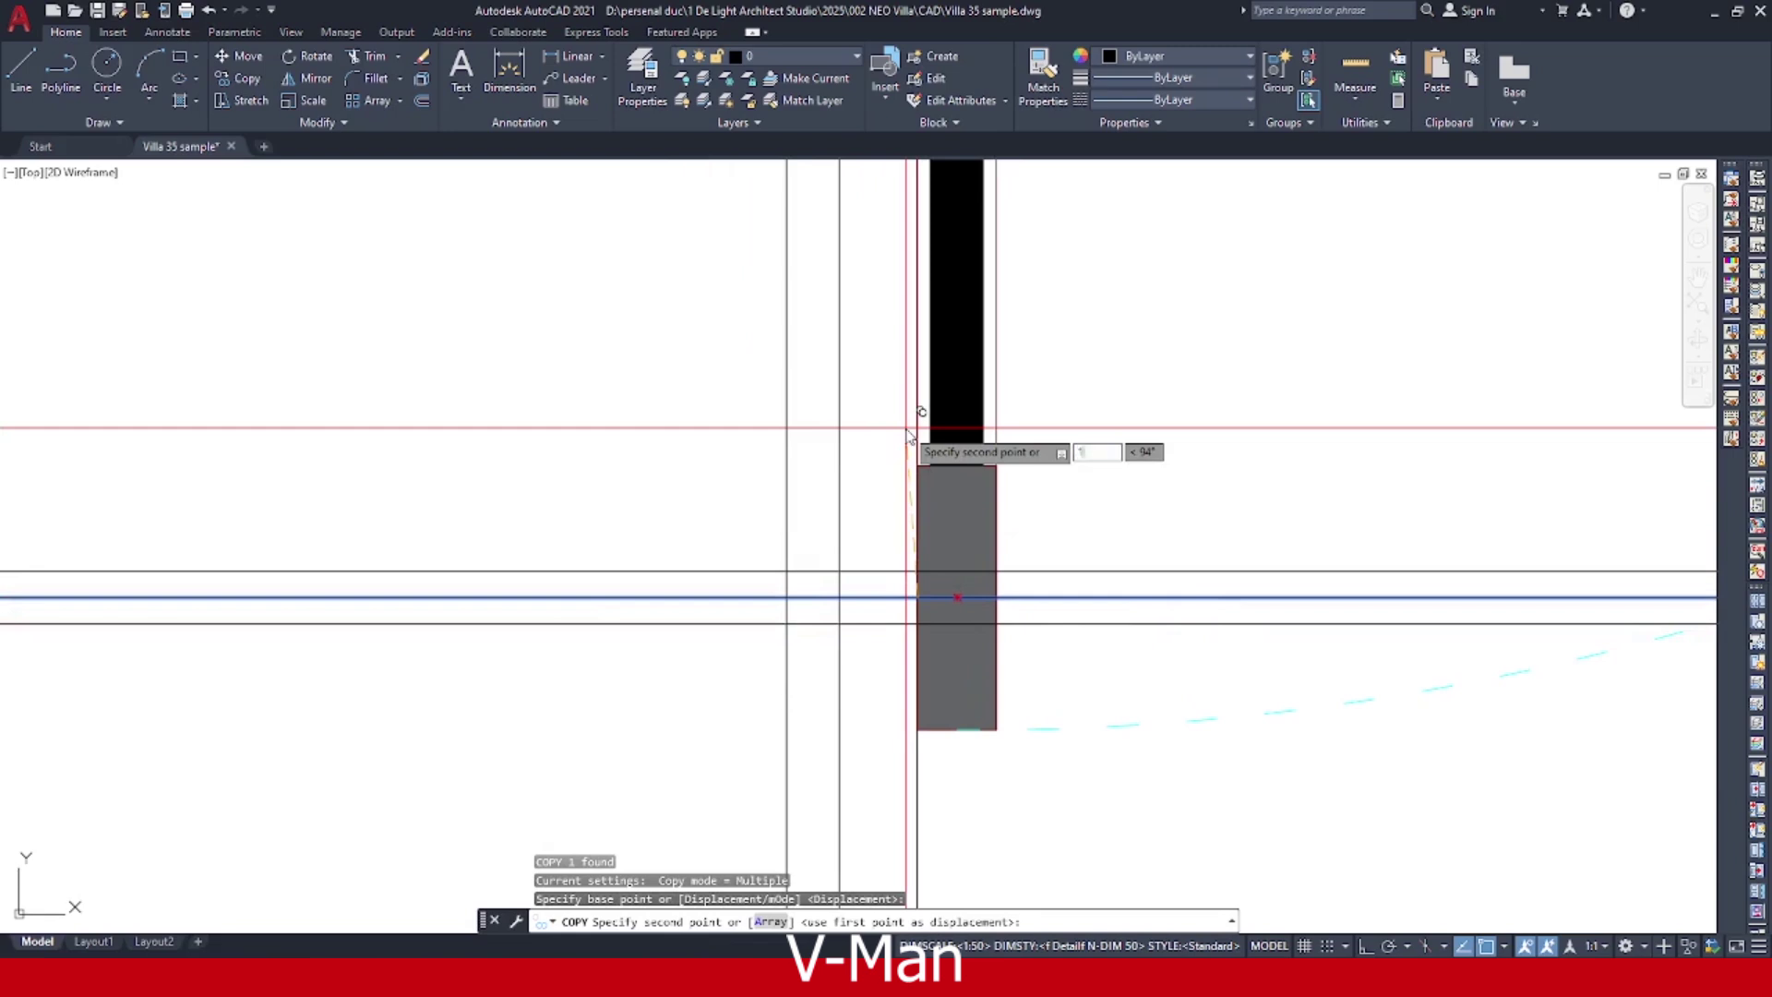
pyautogui.write('150')
pyautogui.press('Return')
pyautogui.press('Return')
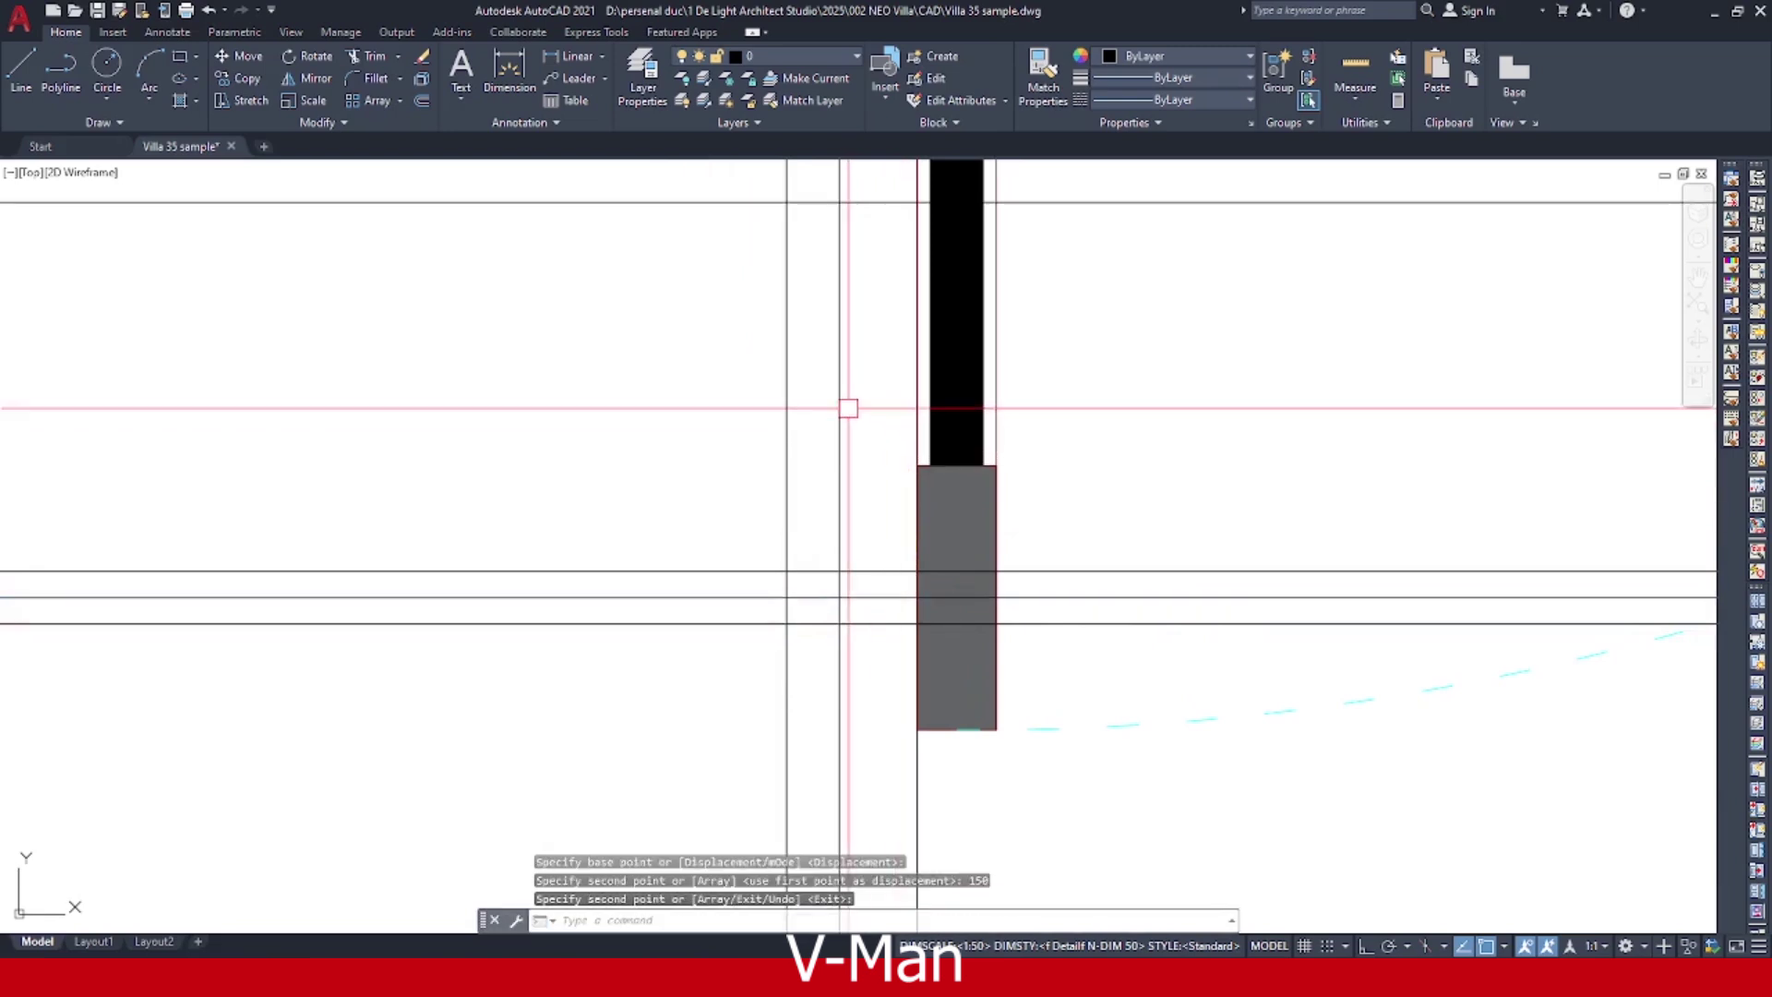
pyautogui.moveTo(847, 417); pyautogui.dragTo(853, 466, button='middle')
pyautogui.press('Escape')
pyautogui.press('Escape')
pyautogui.click(764, 224)
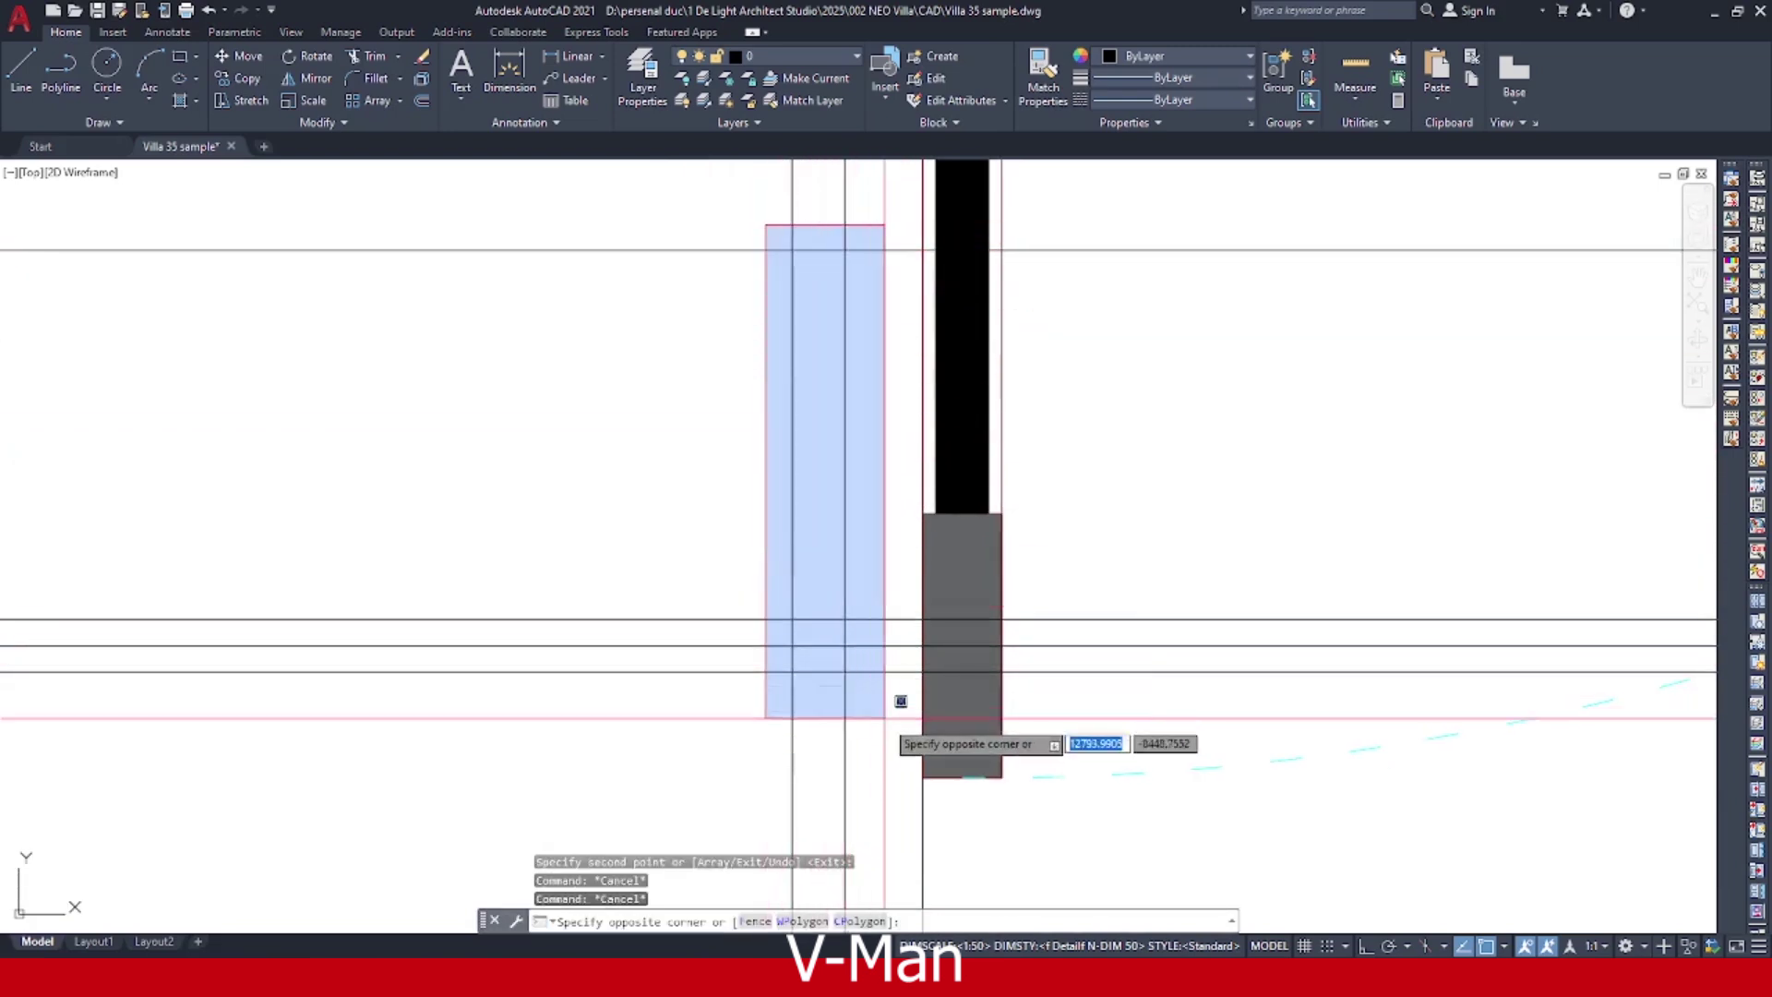
pyautogui.click(883, 718)
pyautogui.click(753, 599)
pyautogui.click(1005, 678)
pyautogui.press('Escape')
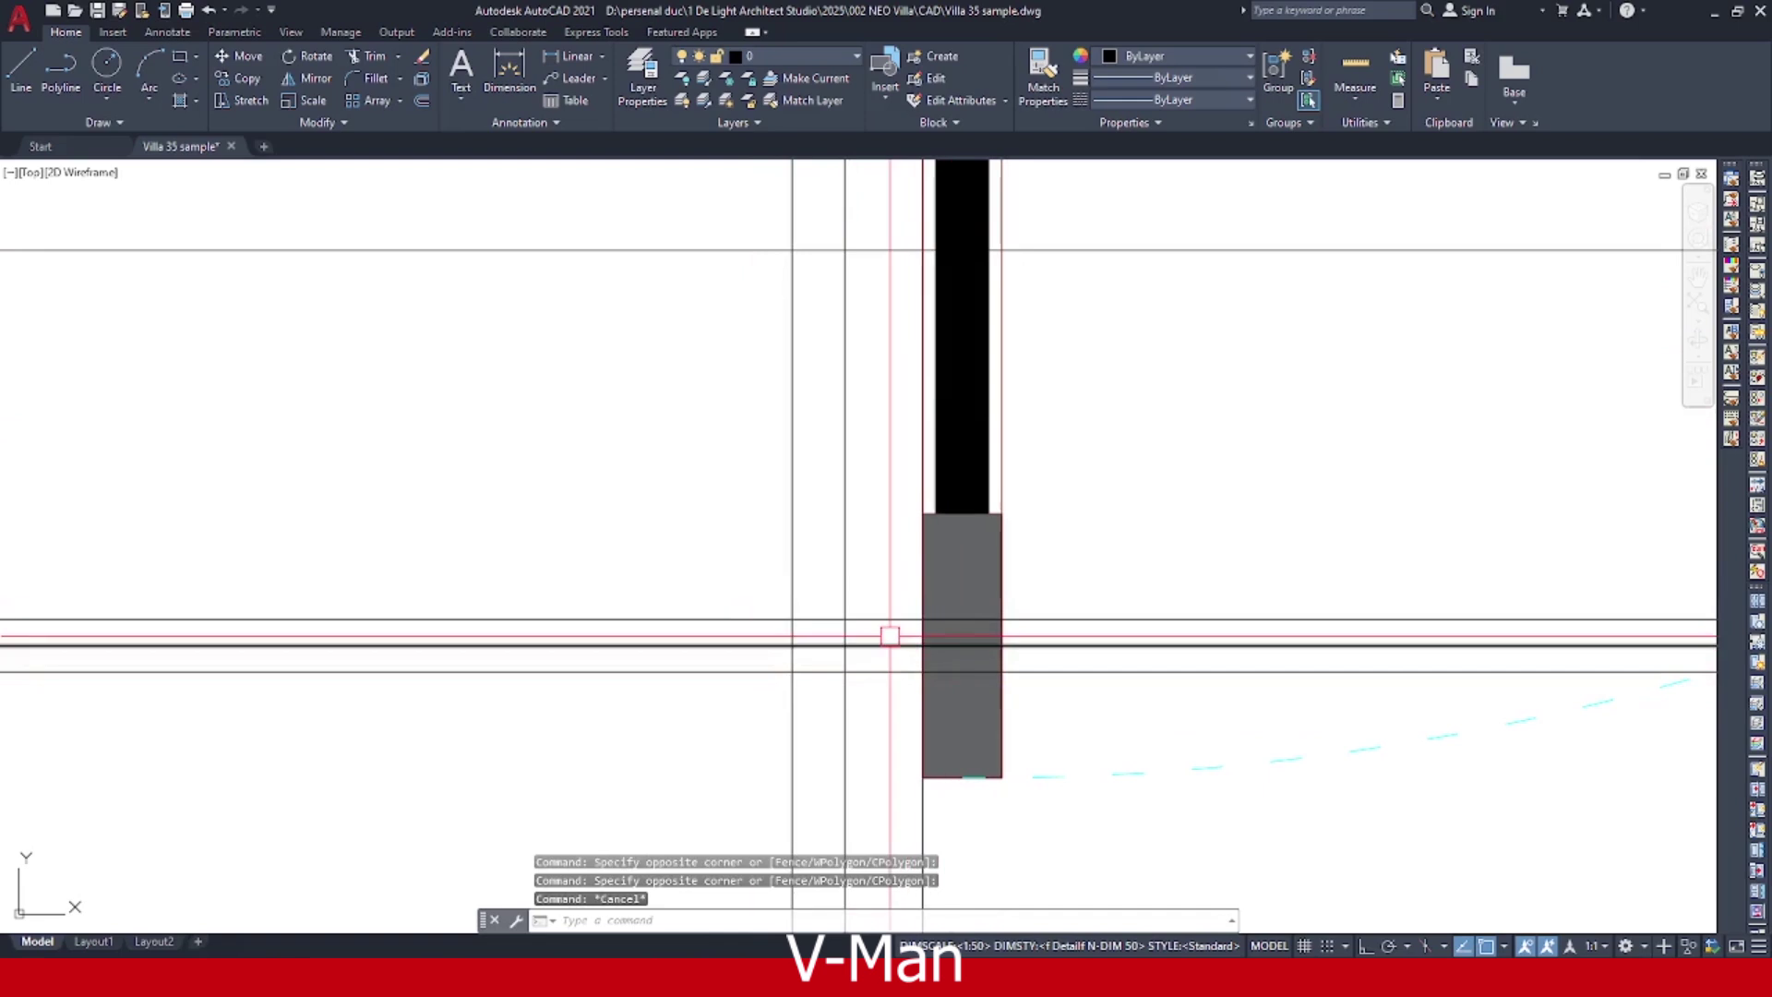
# Trace the L-shaped handle outline with a polyline along the construction-line intersections, starting and ending on the lower end block's left edge.
pyautogui.write('pl')
pyautogui.press('Return')
pyautogui.click(923, 618)
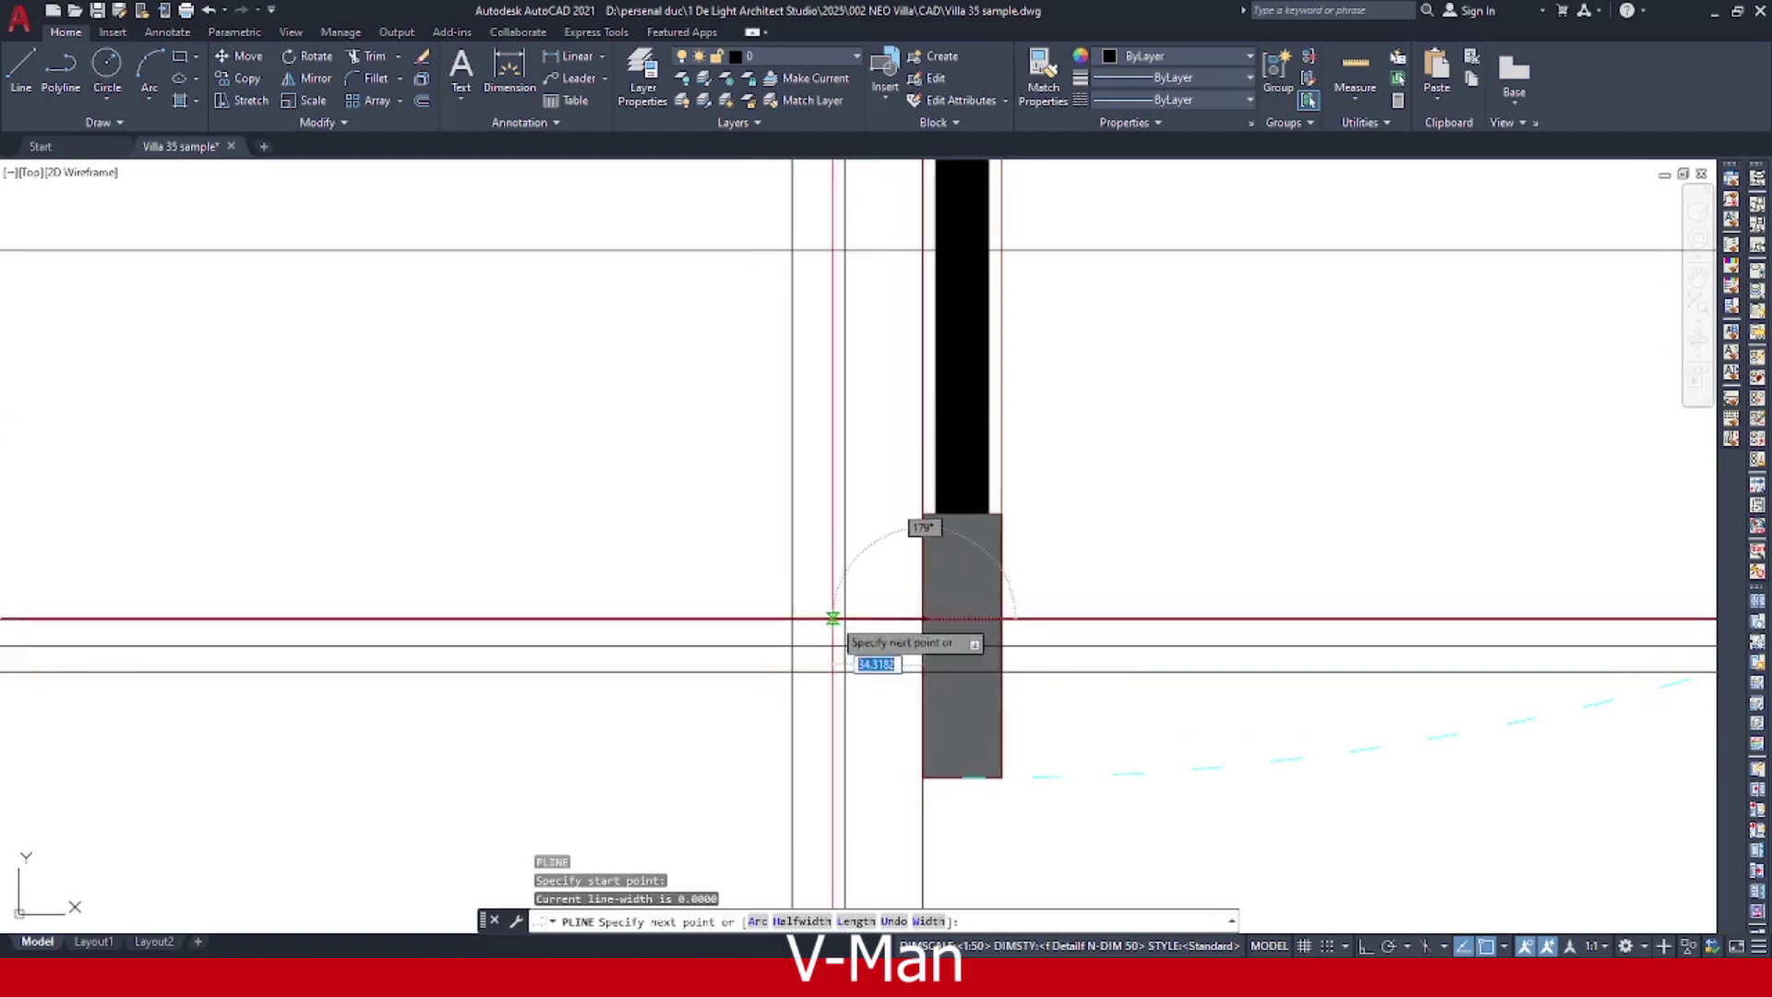
pyautogui.click(844, 618)
pyautogui.click(845, 250)
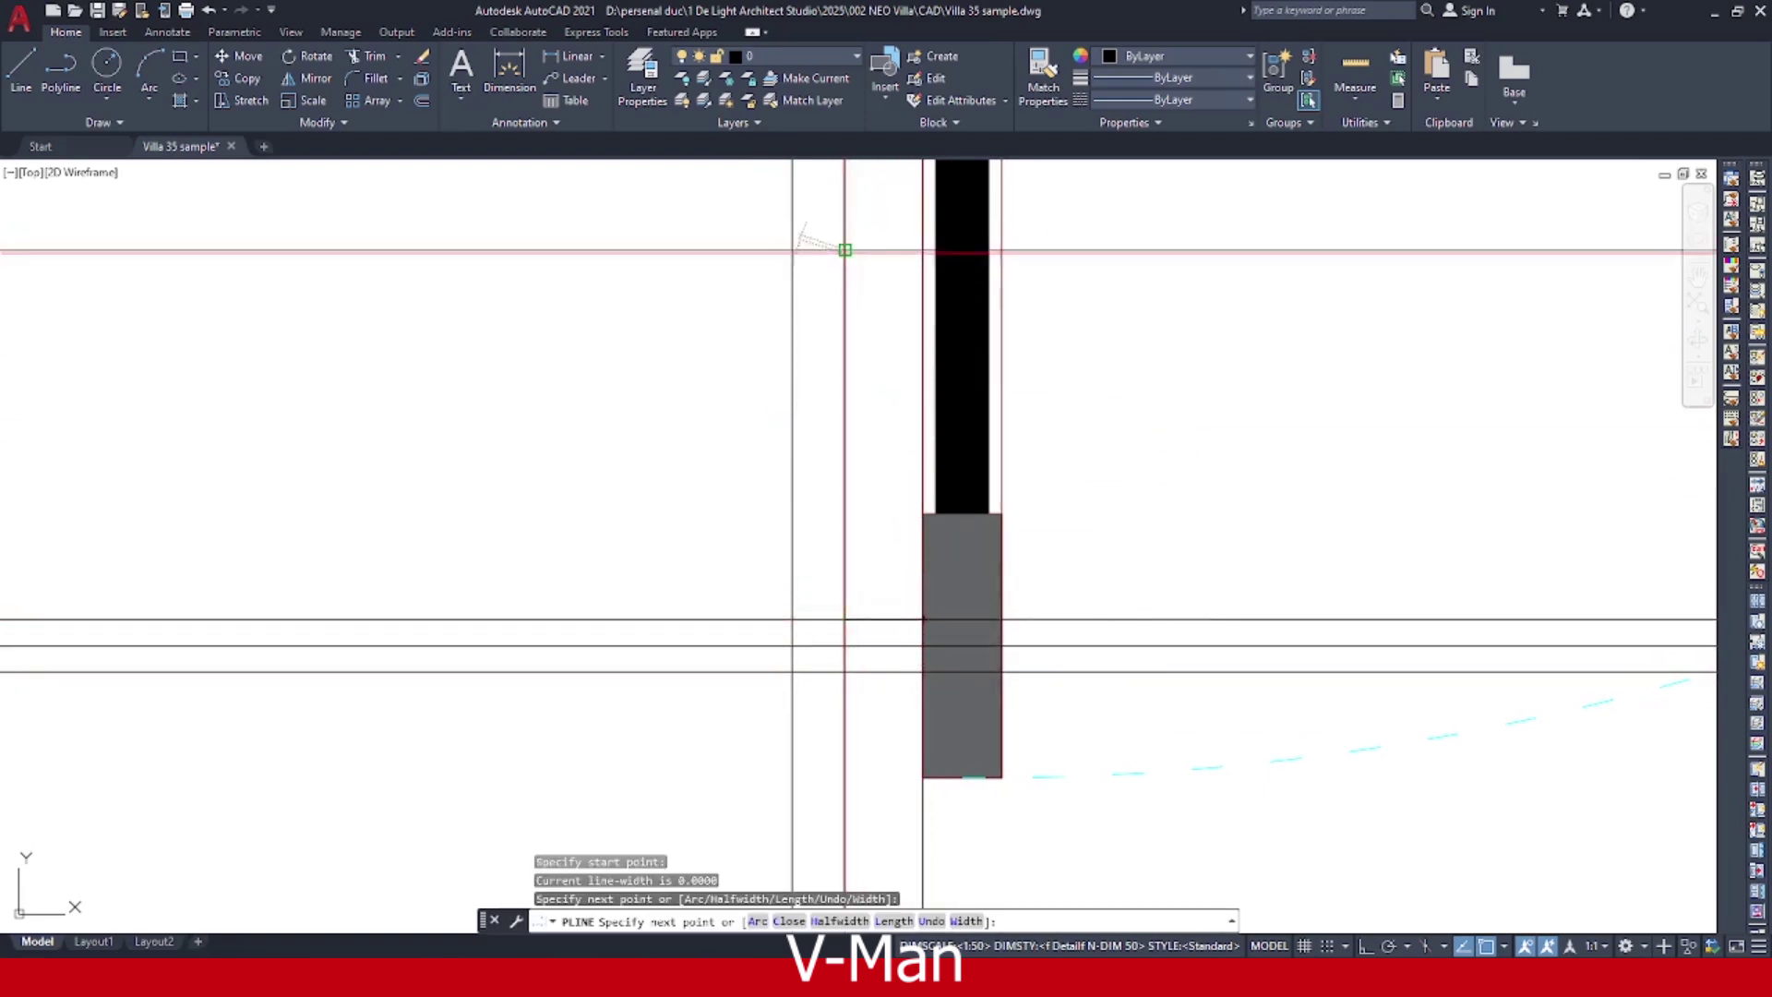
pyautogui.click(792, 249)
pyautogui.click(793, 671)
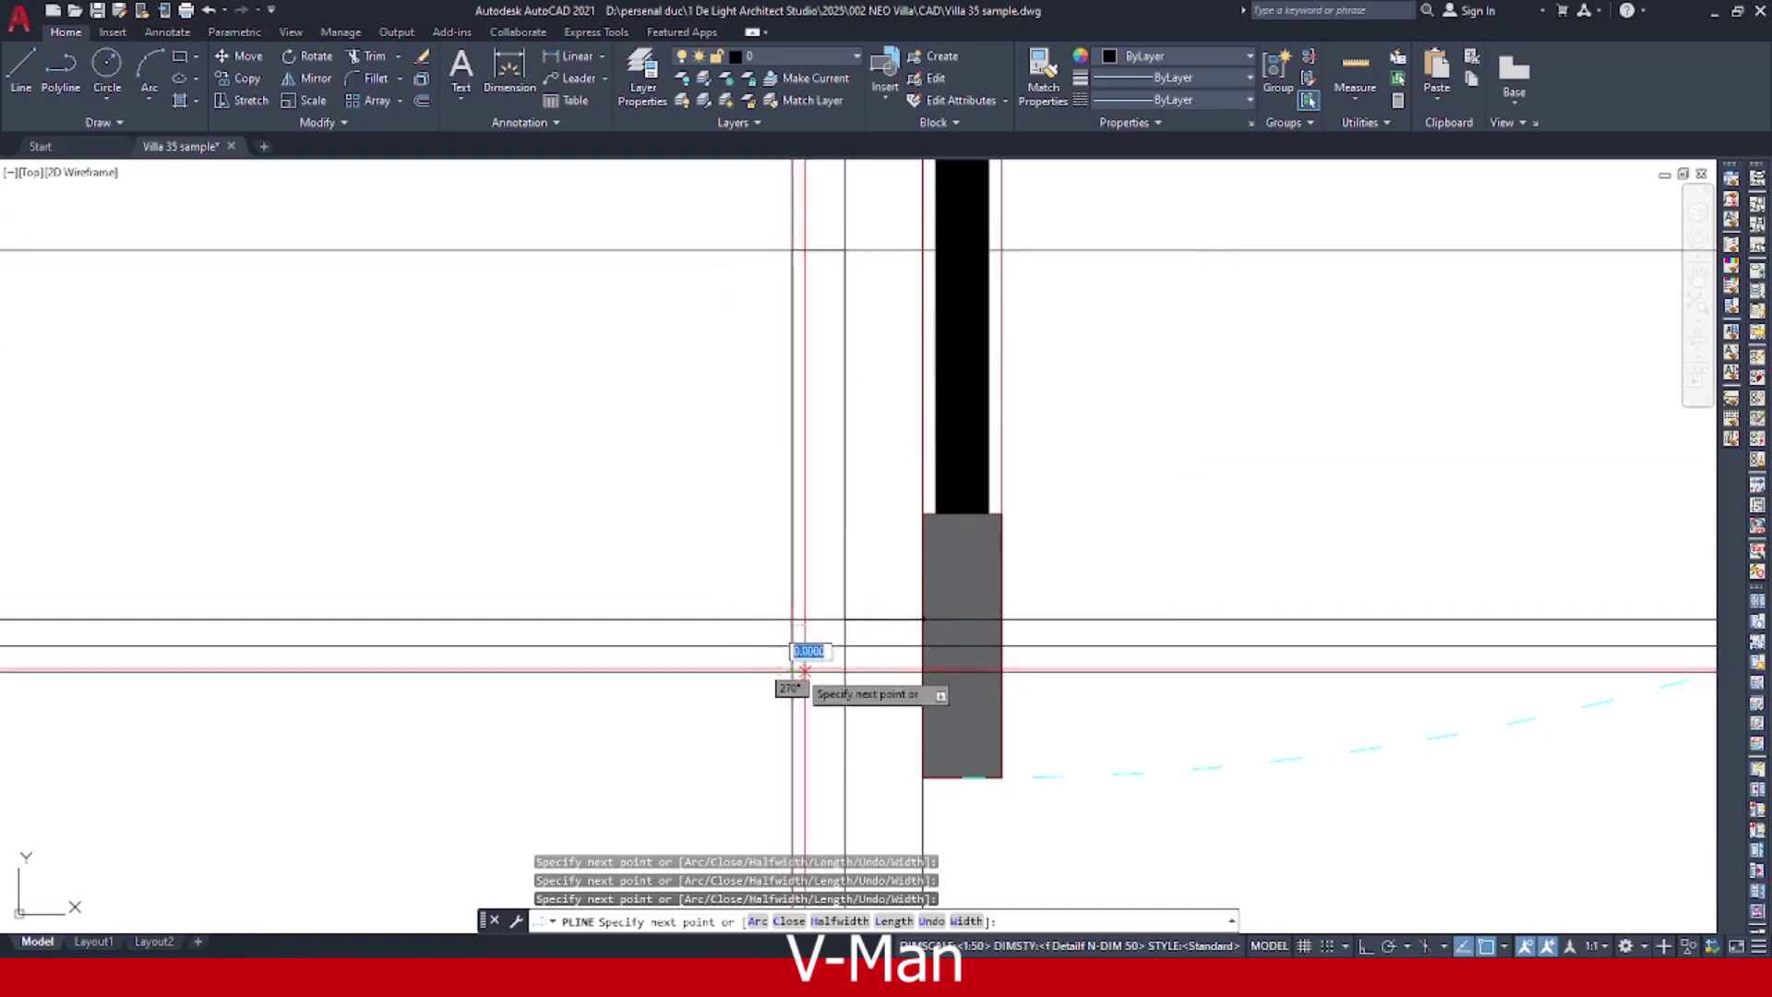
pyautogui.click(921, 672)
pyautogui.press('Return')
# Erase all vertical and horizontal construction lines around the handle outline.
pyautogui.scroll(-2, 888, 625)
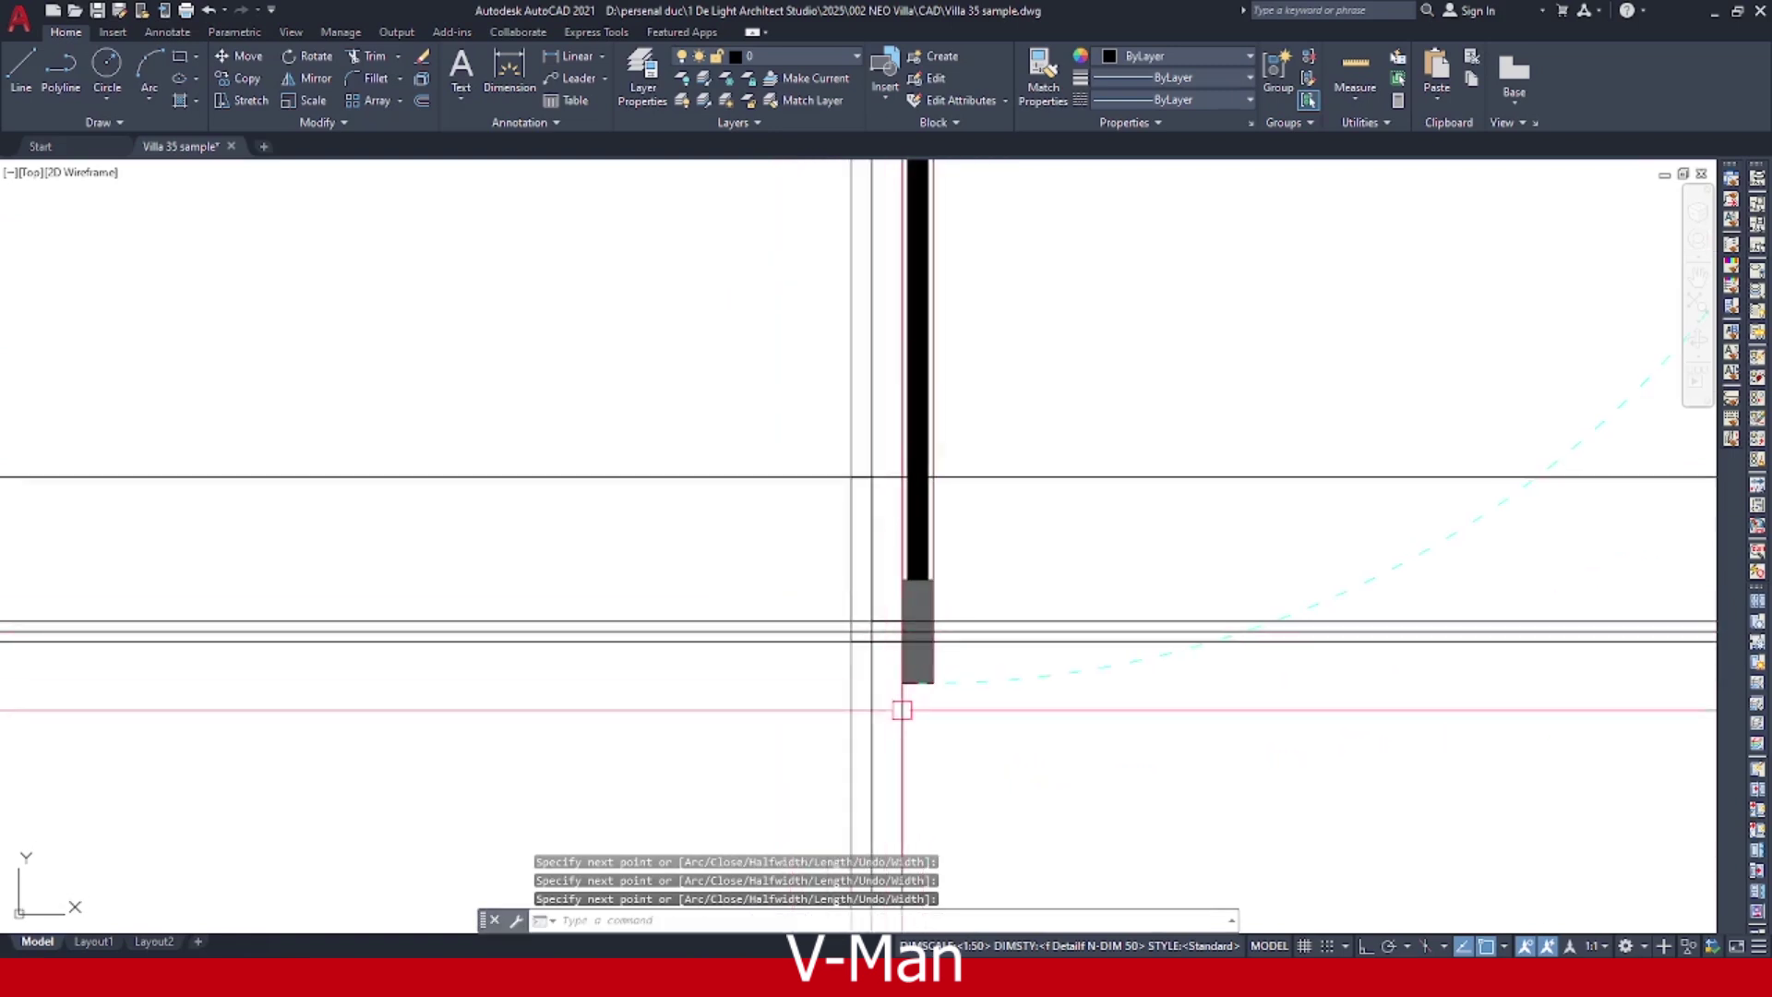
pyautogui.click(968, 736)
pyautogui.click(759, 763)
pyautogui.press('Delete')
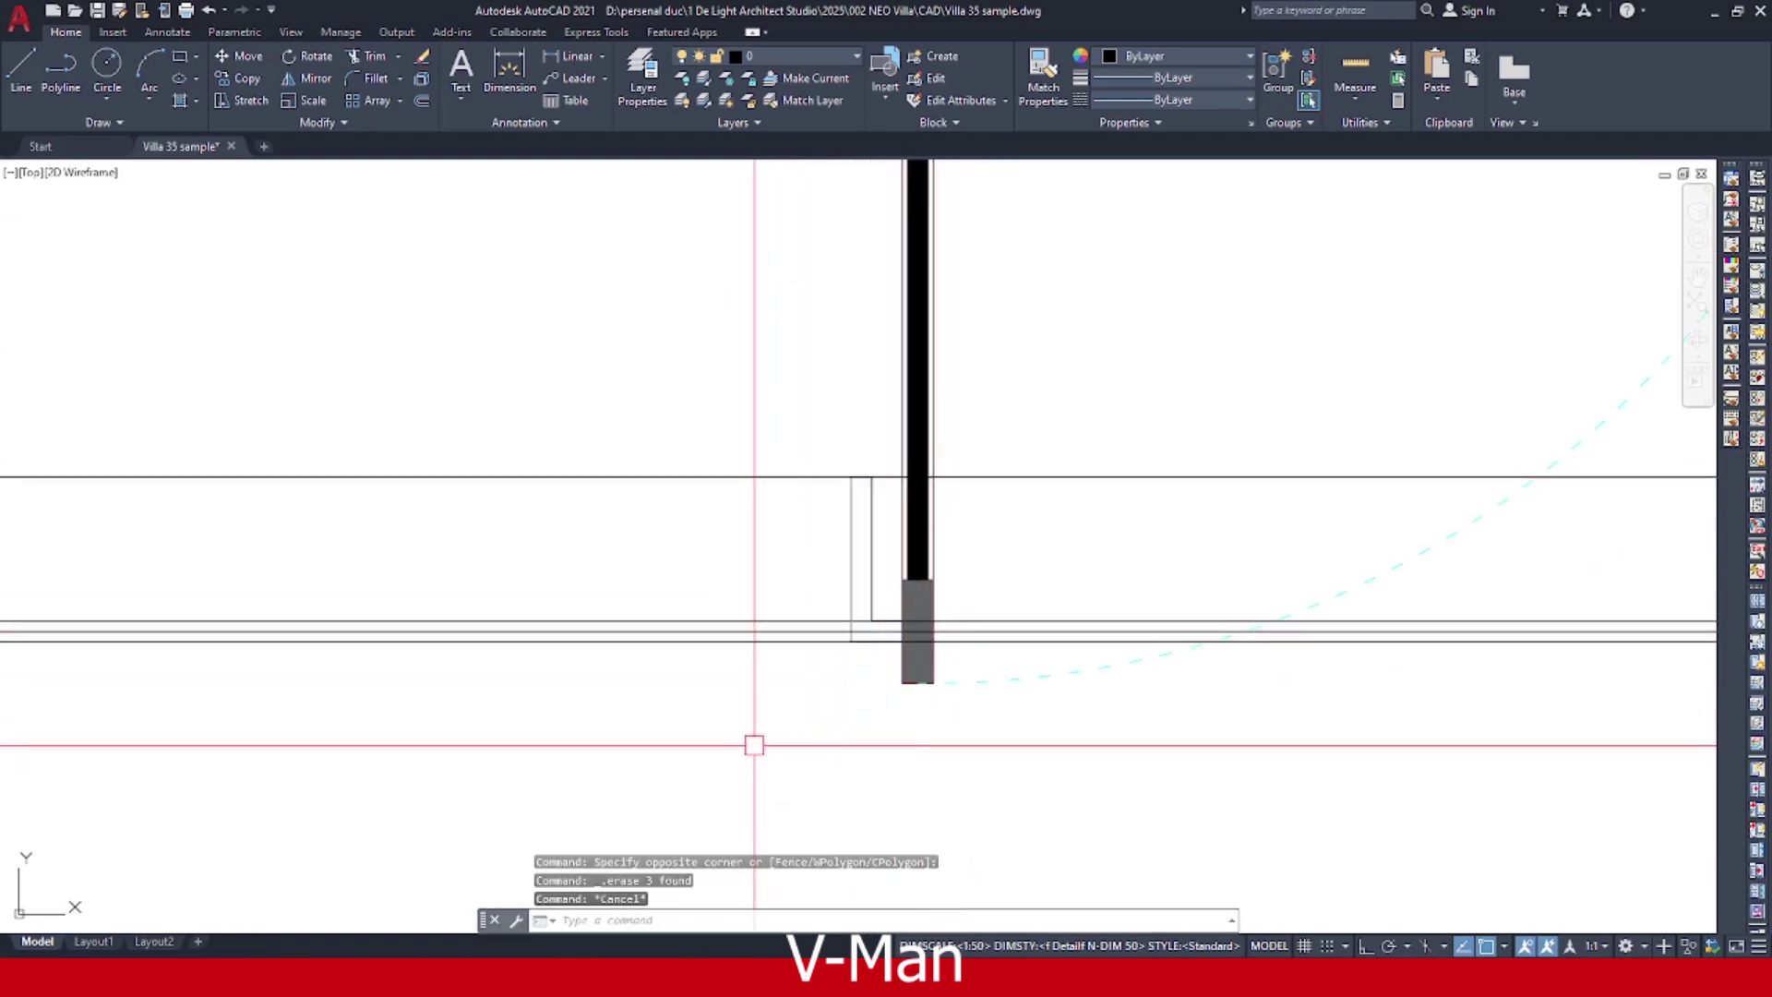
pyautogui.click(754, 745)
pyautogui.click(582, 309)
pyautogui.press('Delete')
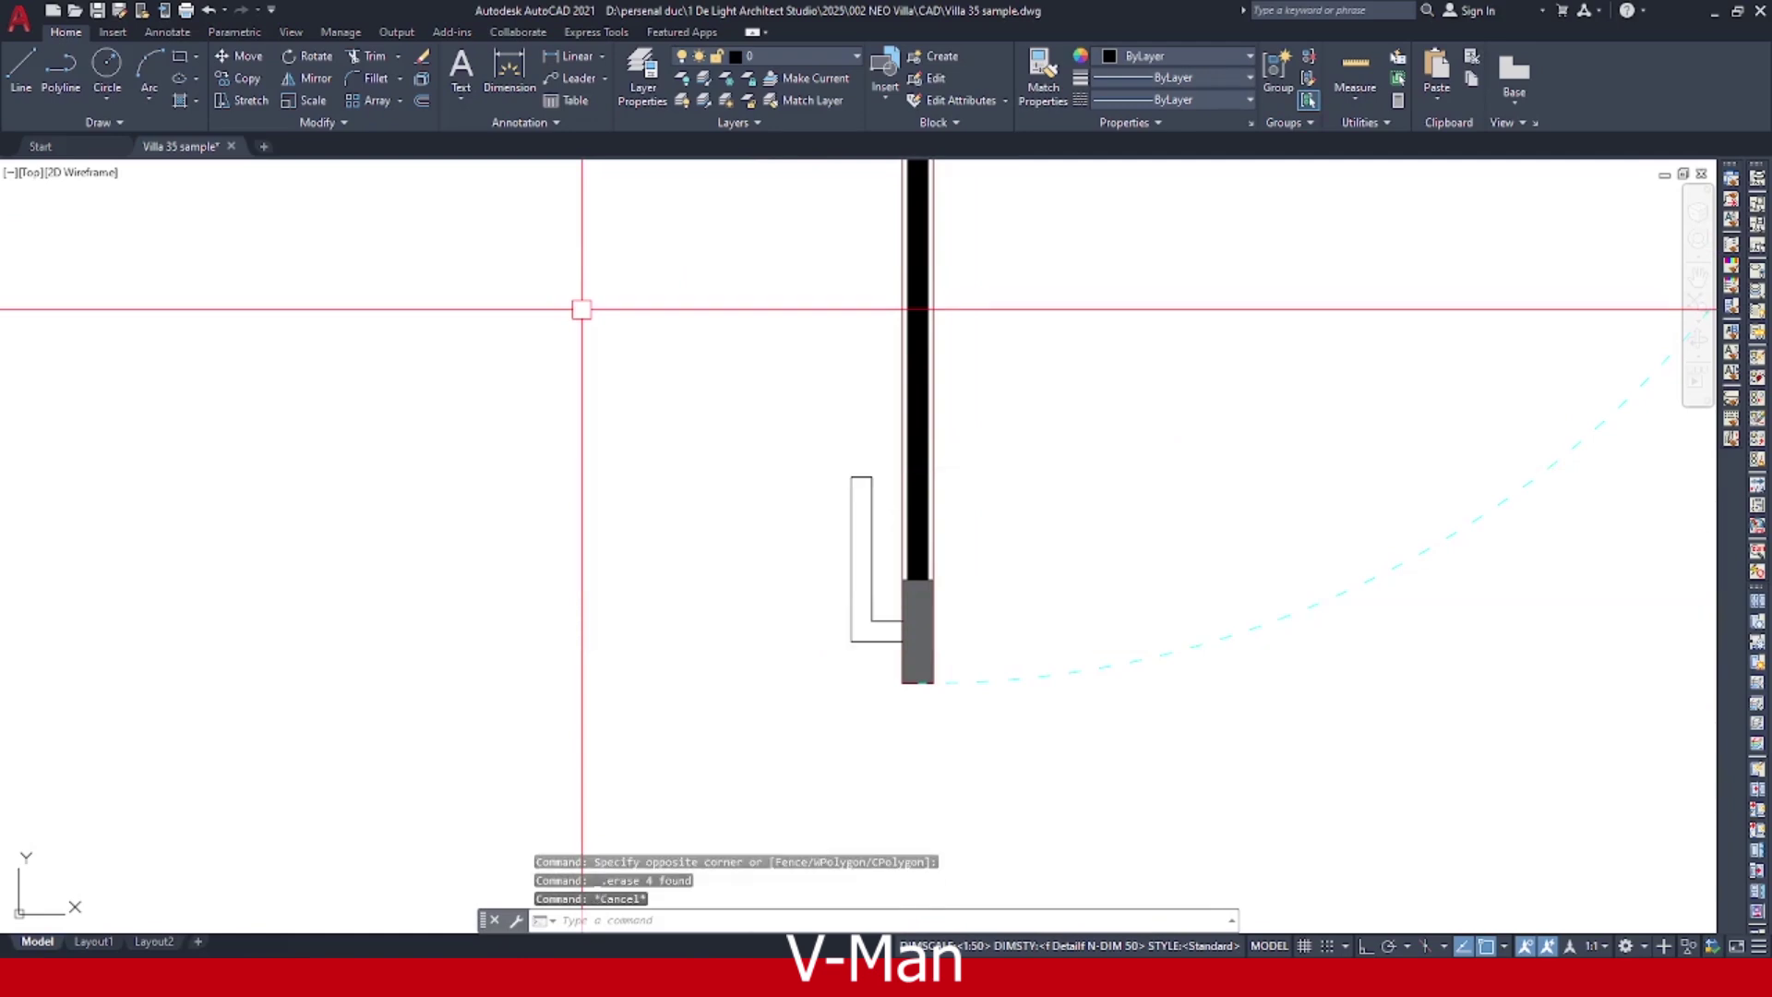
# Fillet the handle's outer lower-left corner with a radius of 10.
pyautogui.scroll(3, 839, 585)
pyautogui.click(802, 601)
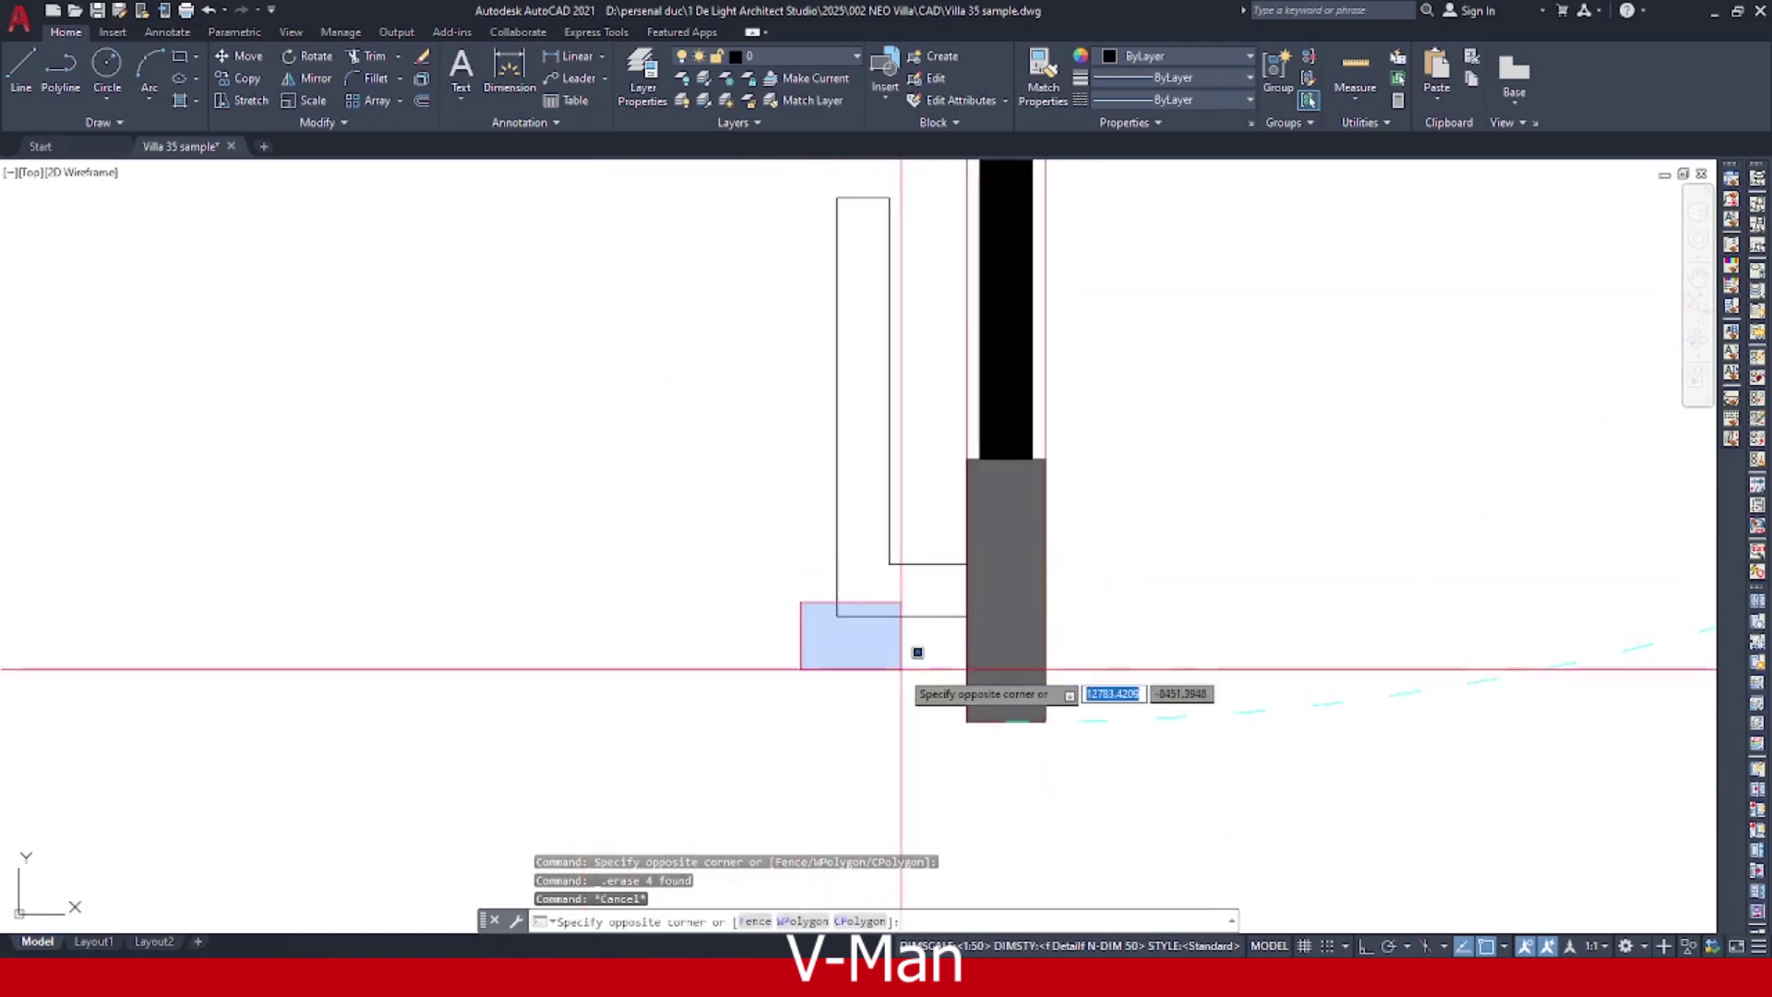
pyautogui.click(901, 672)
pyautogui.write('f')
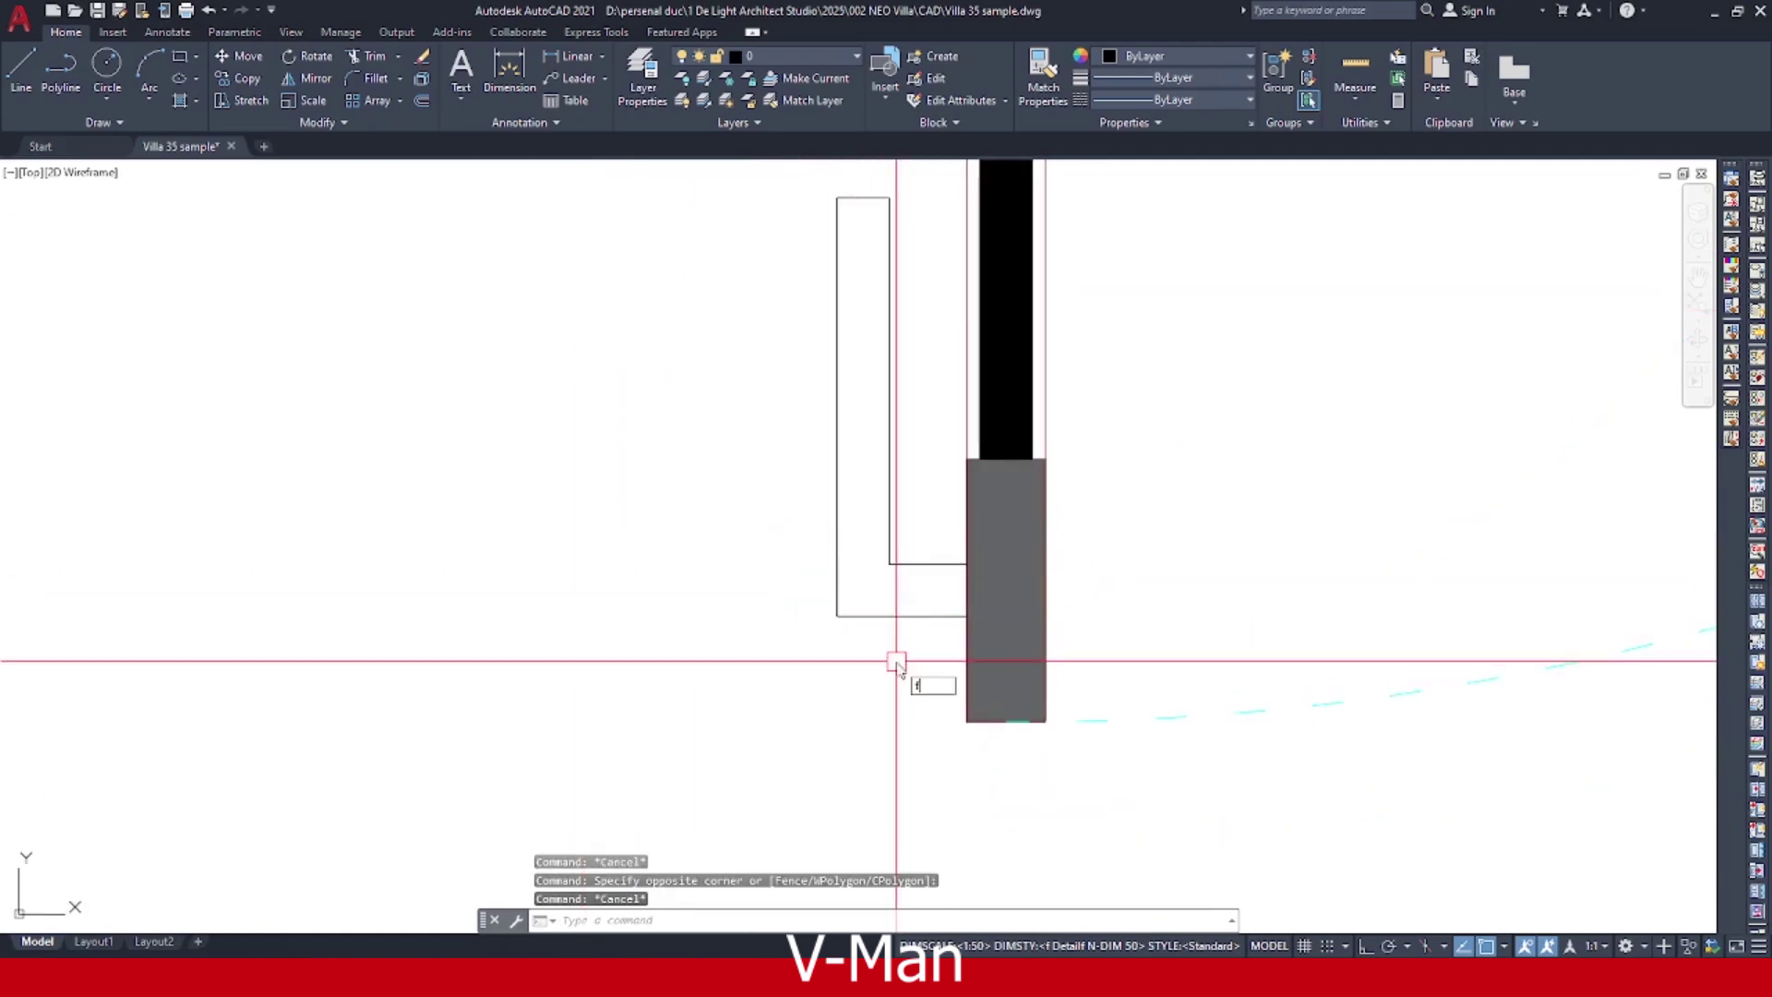
pyautogui.press('Return')
pyautogui.write('r')
pyautogui.press('Return')
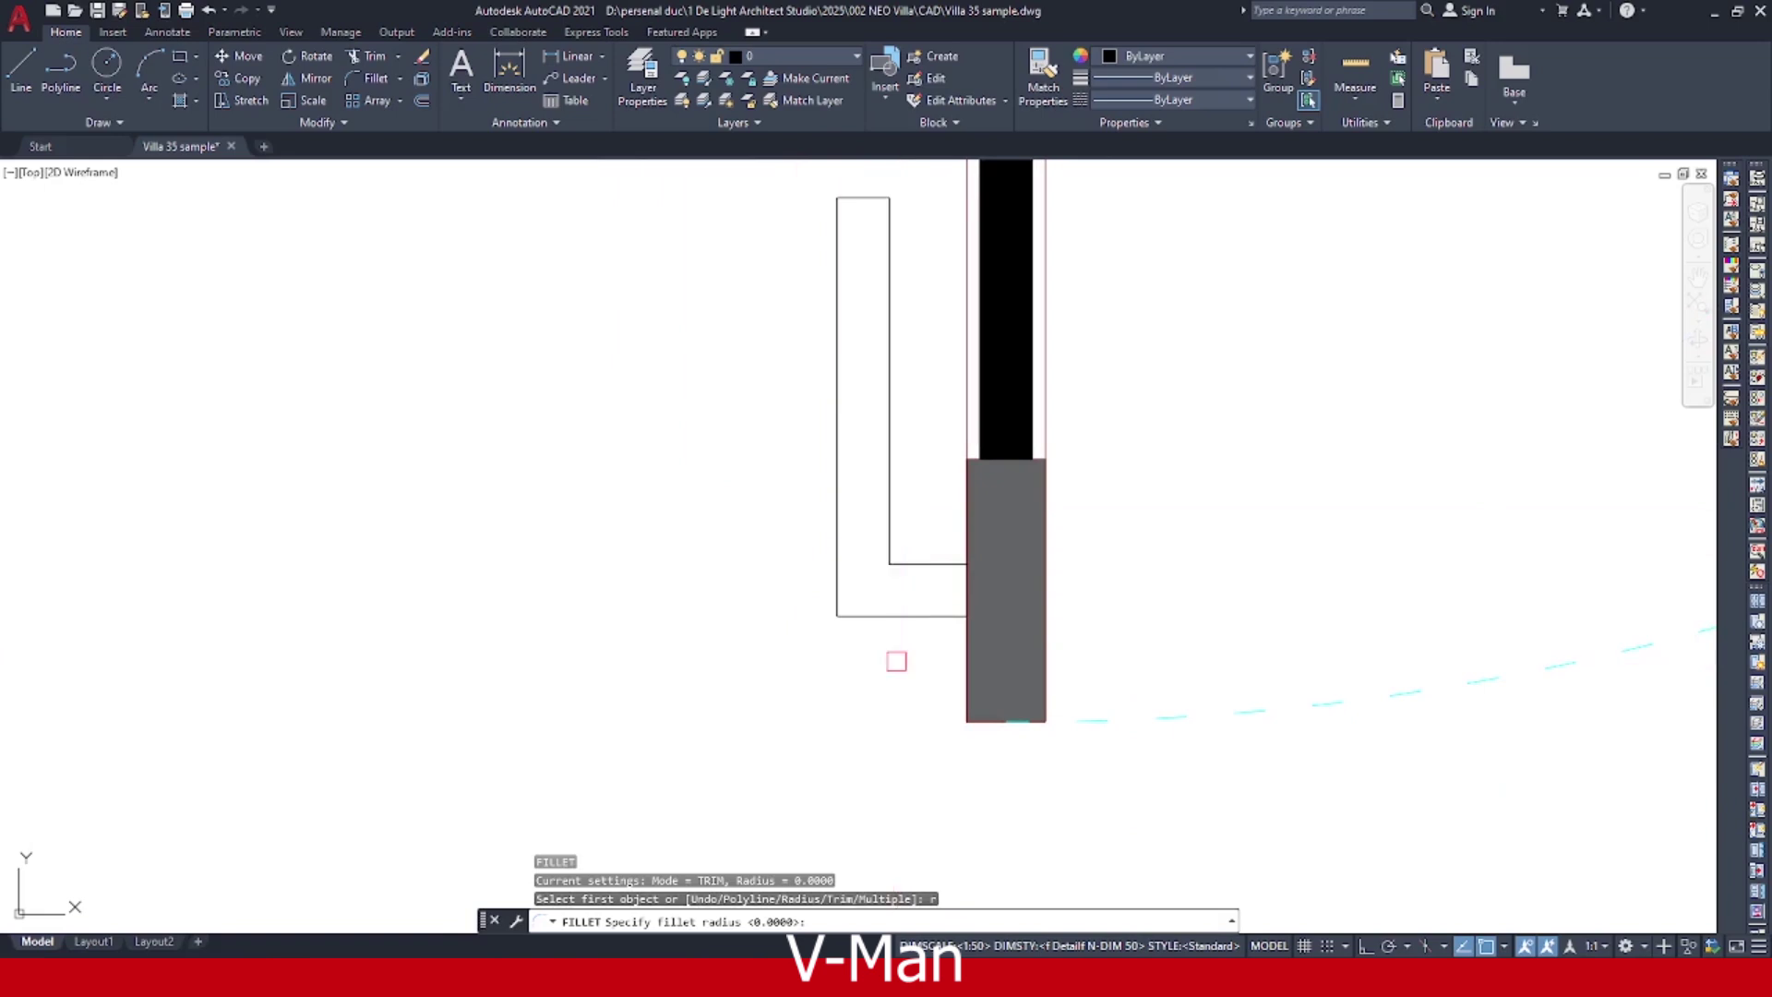
pyautogui.write('10')
pyautogui.press('Return')
pyautogui.click(861, 615)
pyautogui.click(829, 578)
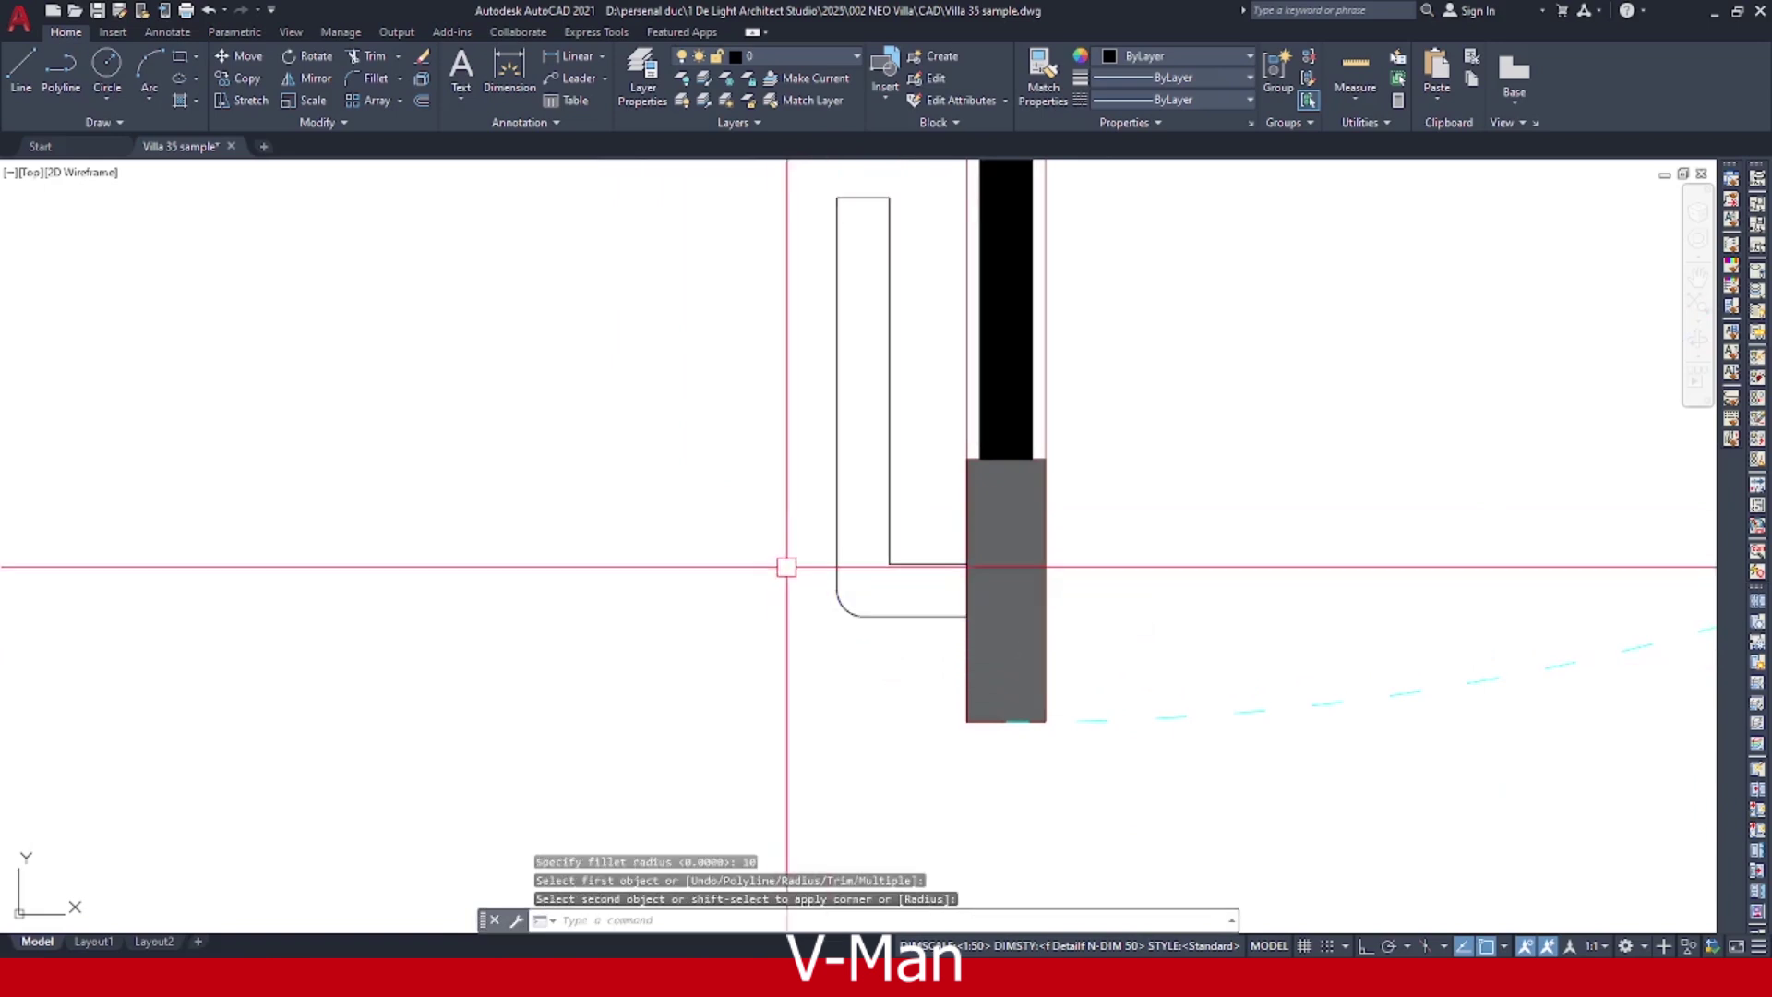
pyautogui.press('Escape')
pyautogui.press('Escape')
pyautogui.press('Escape')
# Assign the handle outline to the V- SYMBOL1 layer.
pyautogui.moveTo(788, 566); pyautogui.dragTo(762, 563, button='middle')
pyautogui.click(909, 443)
pyautogui.click(780, 640)
pyautogui.click(915, 197)
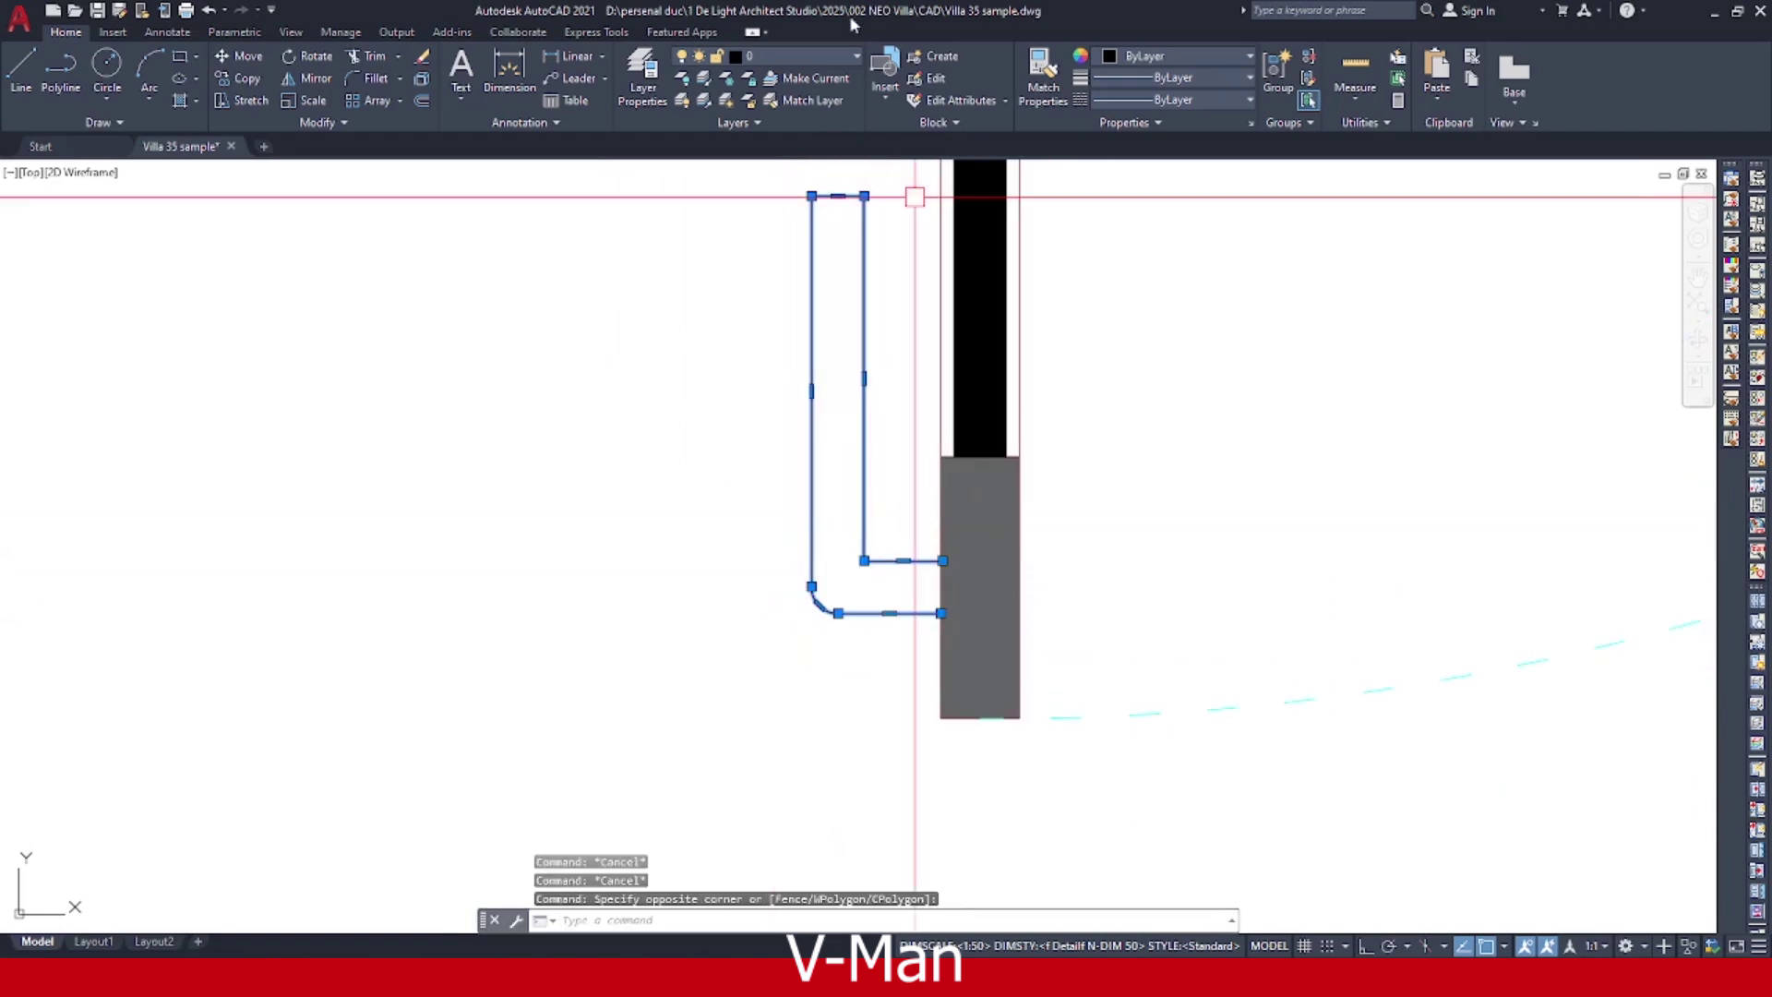
pyautogui.click(806, 55)
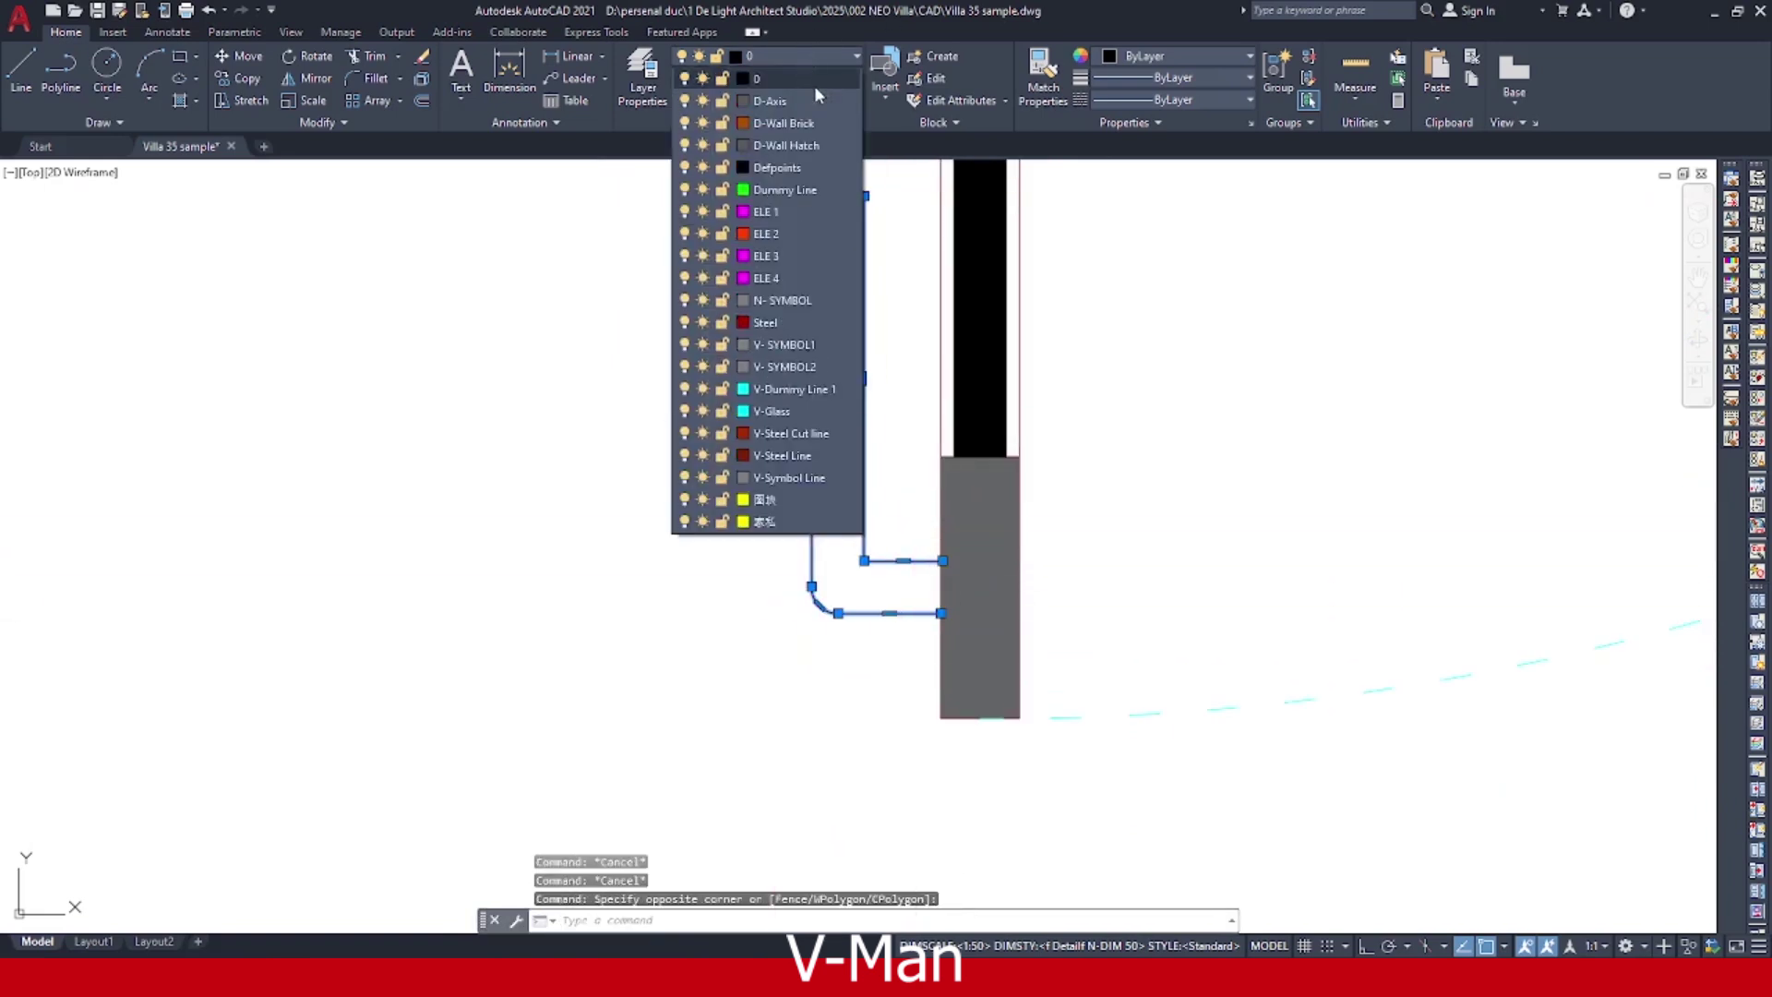
pyautogui.click(799, 347)
pyautogui.scroll(-2, 839, 482)
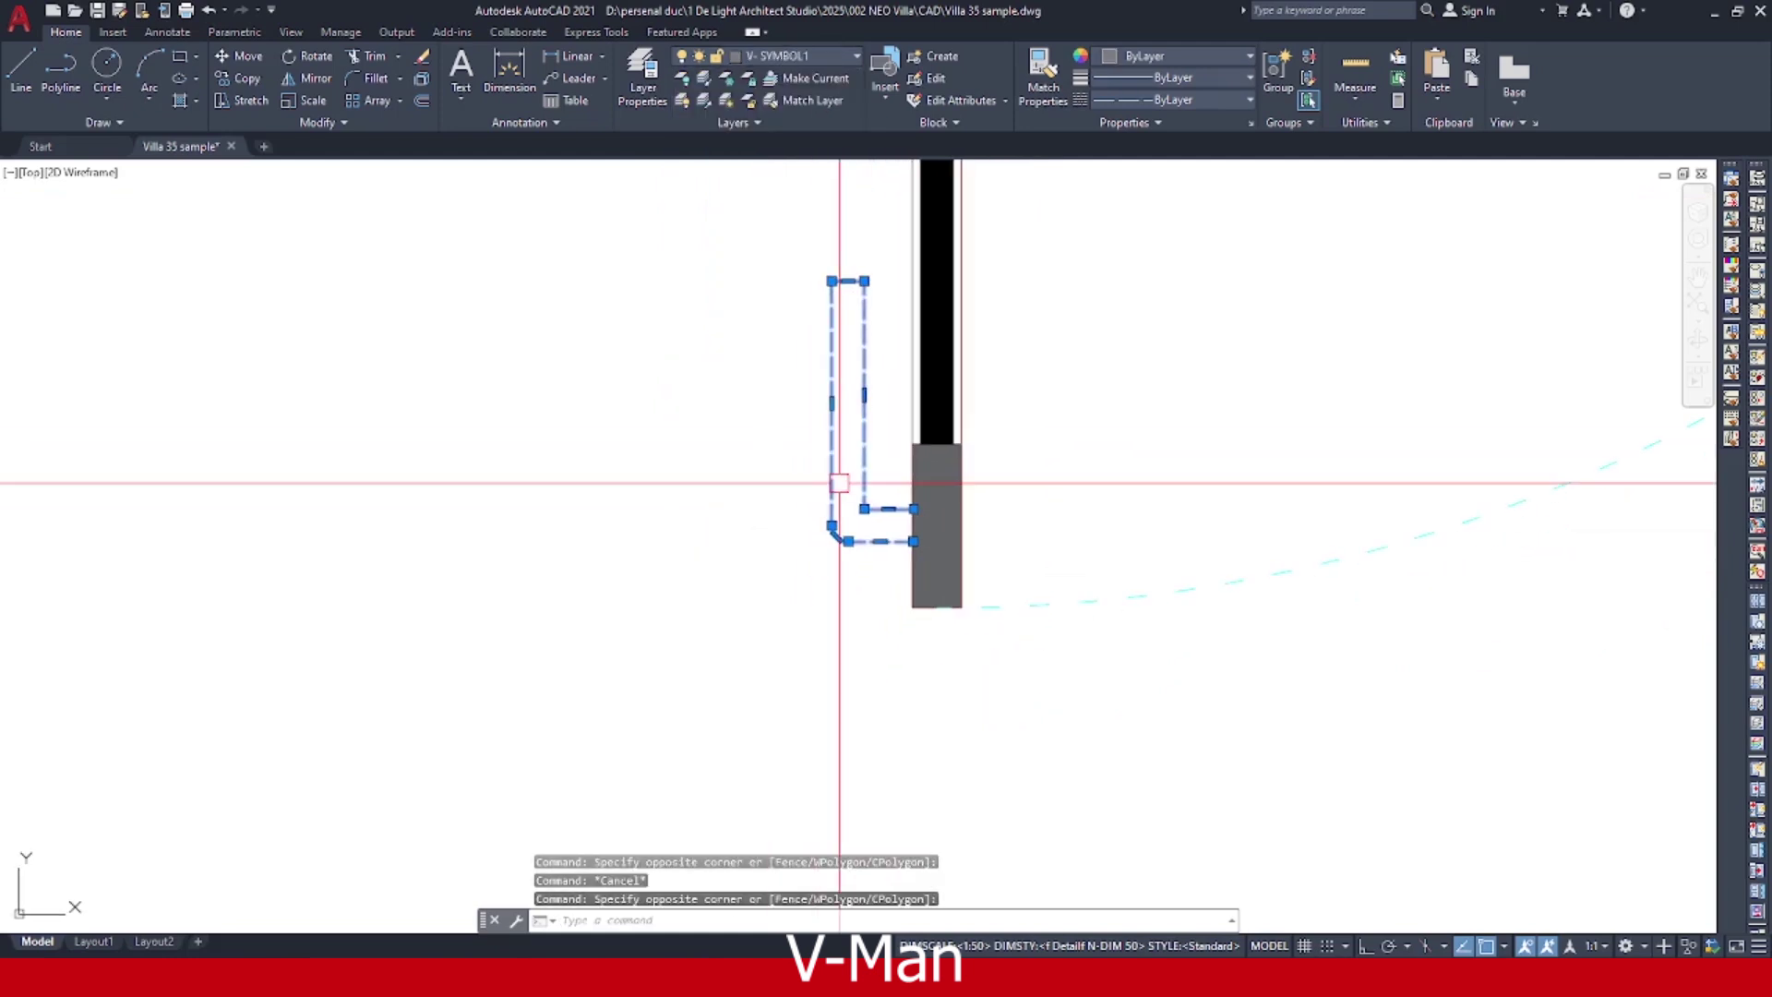
# Mirror the handle about the door leaf's vertical centreline, keeping the original.
pyautogui.click(937, 607)
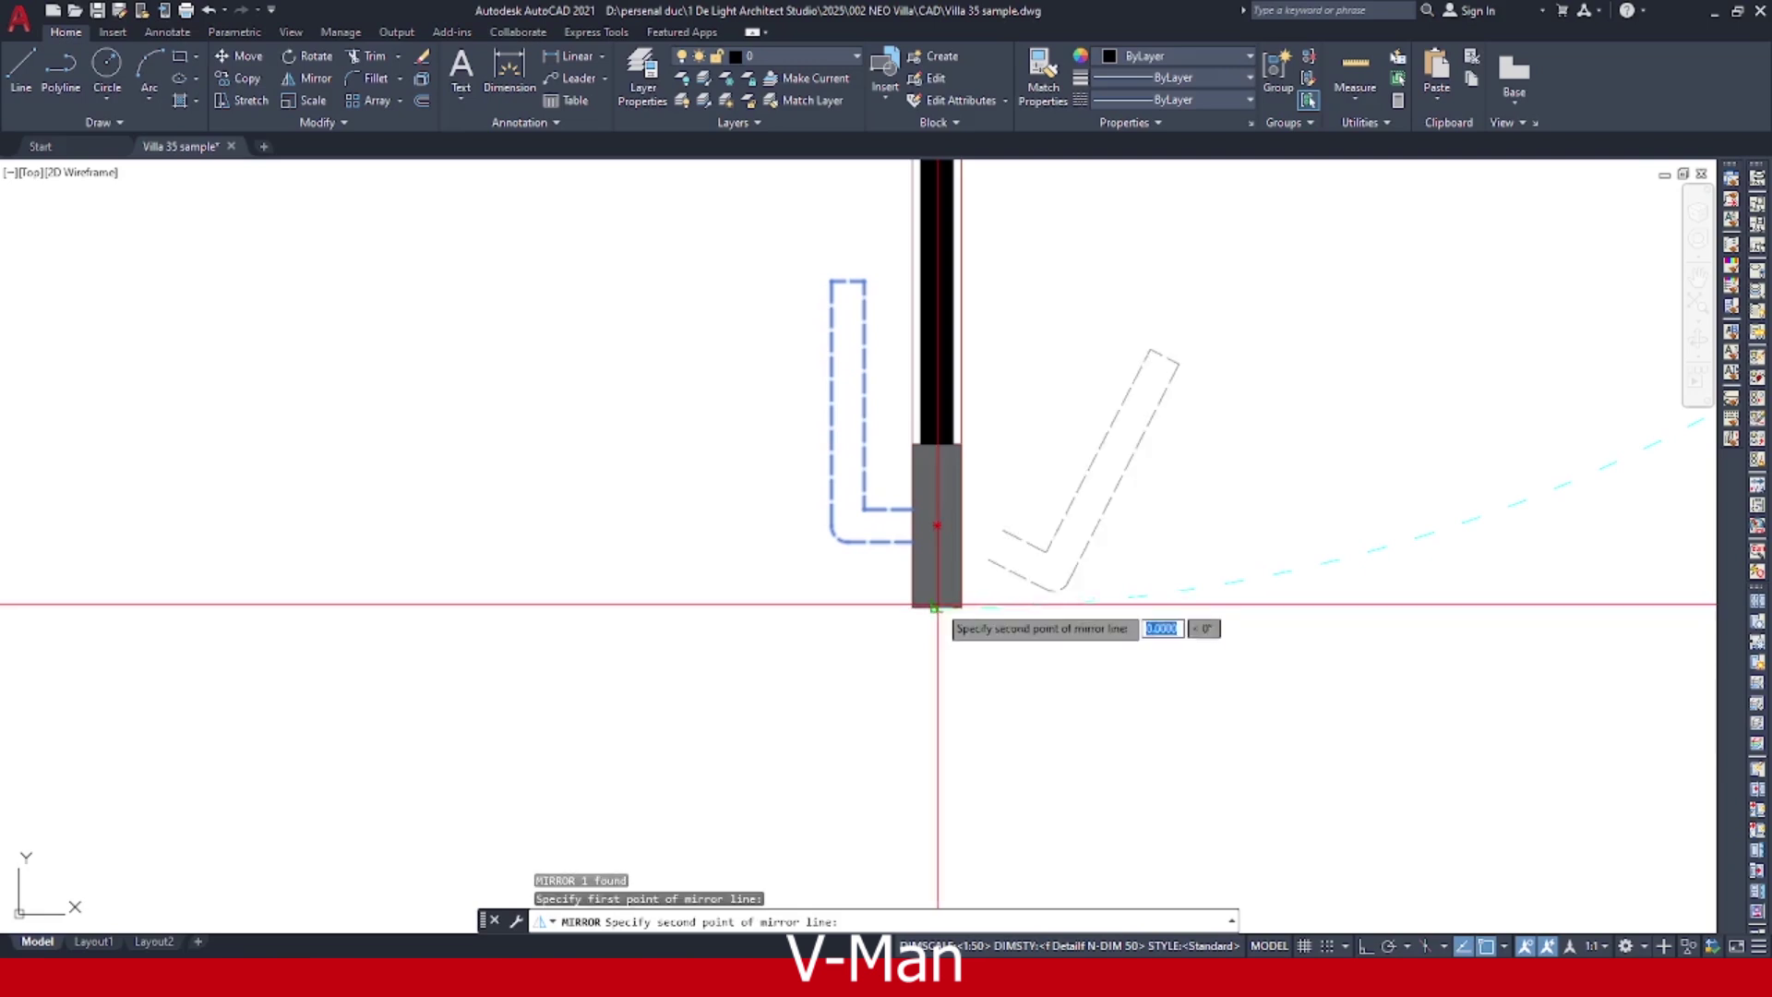
pyautogui.click(937, 445)
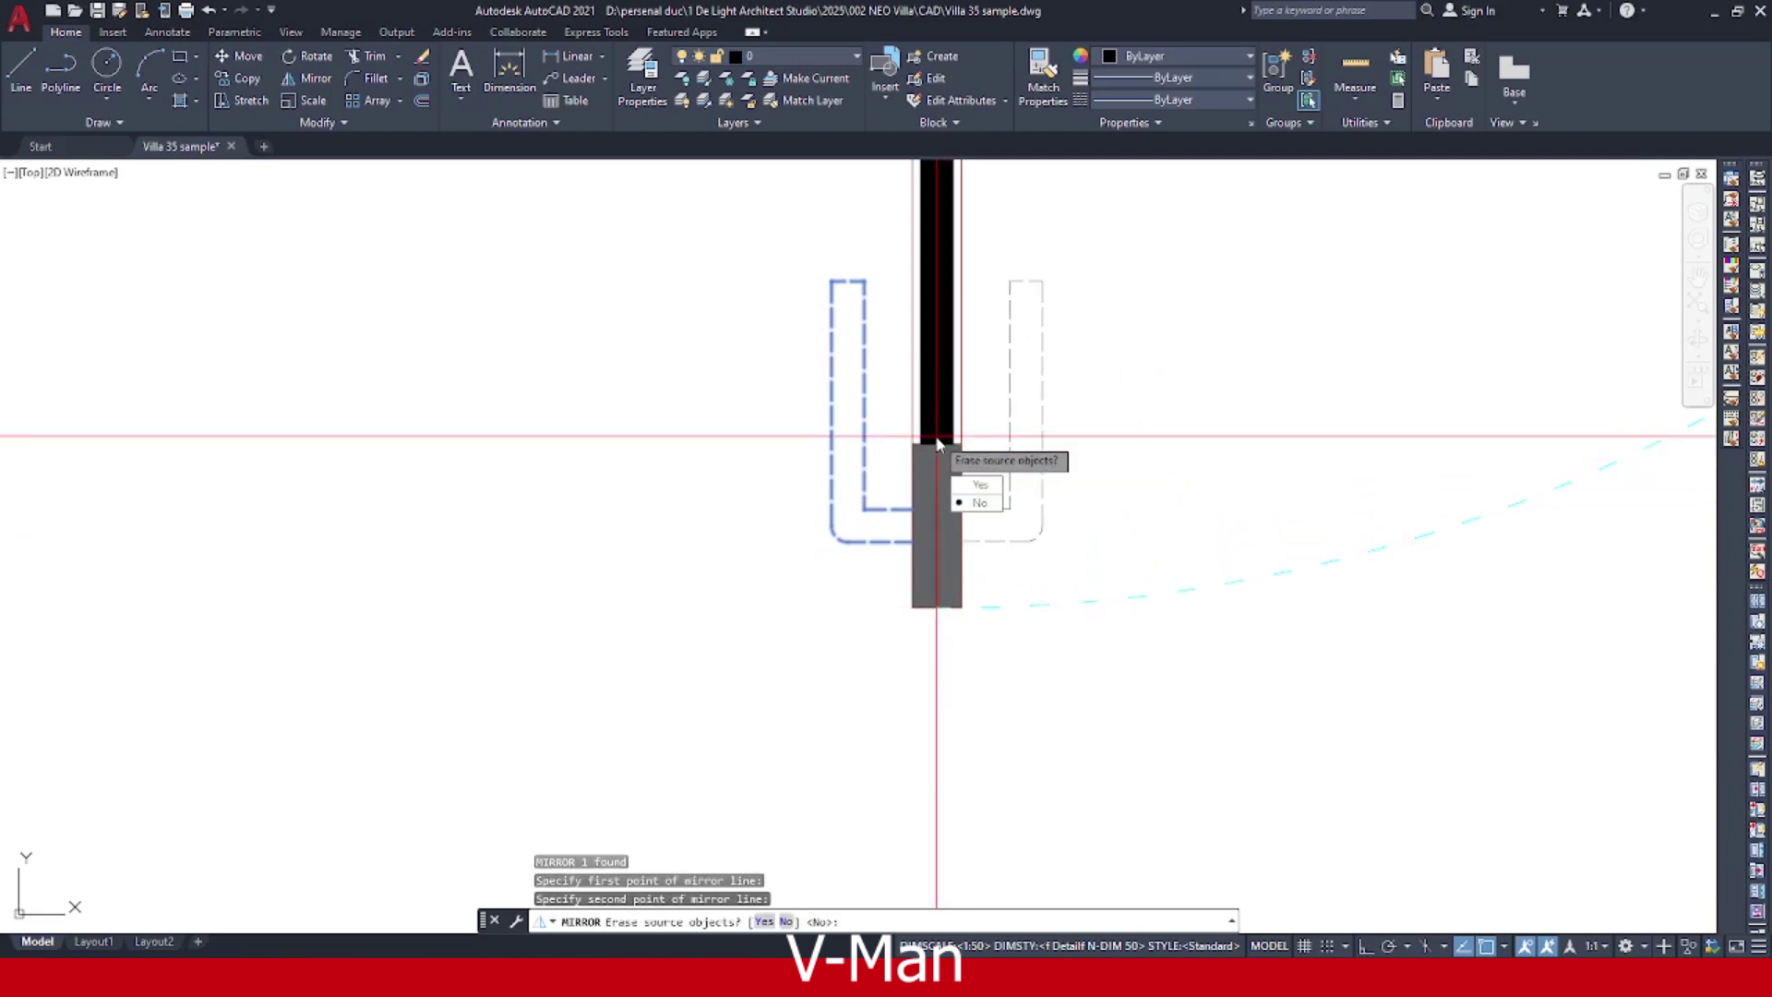
pyautogui.press('Return')
pyautogui.scroll(-6, 788, 405)
pyautogui.moveTo(1083, 407); pyautogui.dragTo(1080, 522, button='middle')
pyautogui.press('Escape')
pyautogui.click(1209, 606)
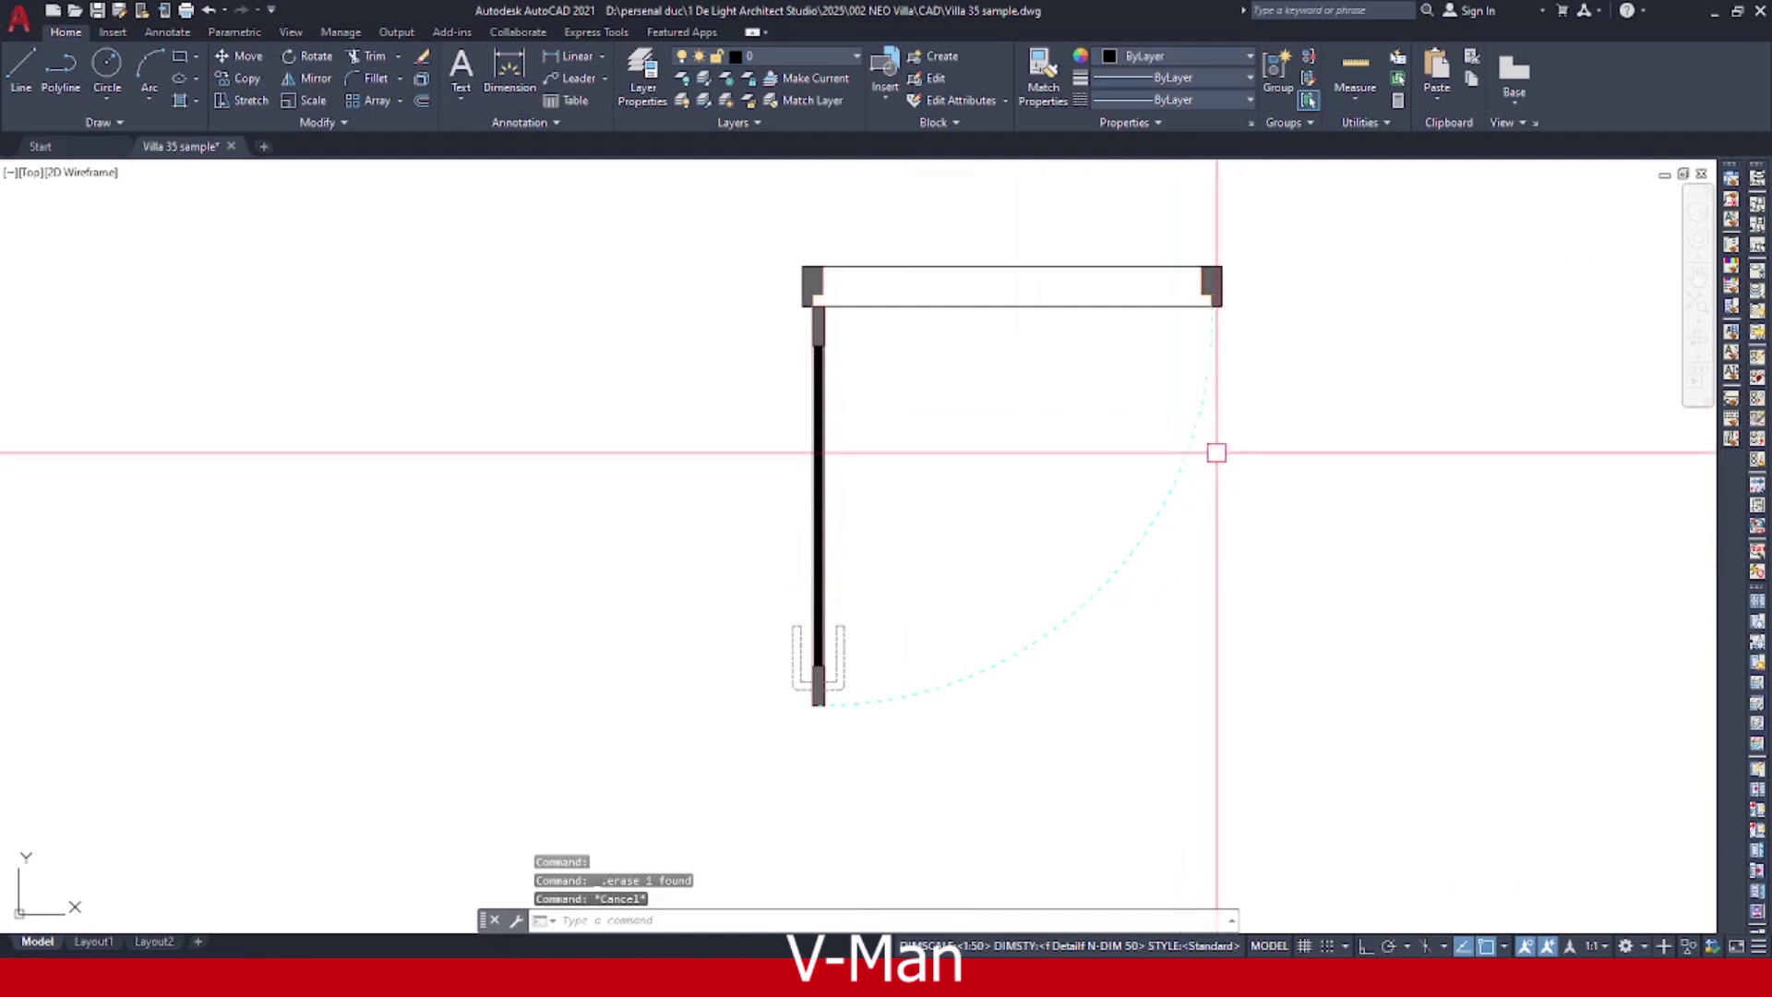
pyautogui.click(716, 186)
pyautogui.press('Escape')
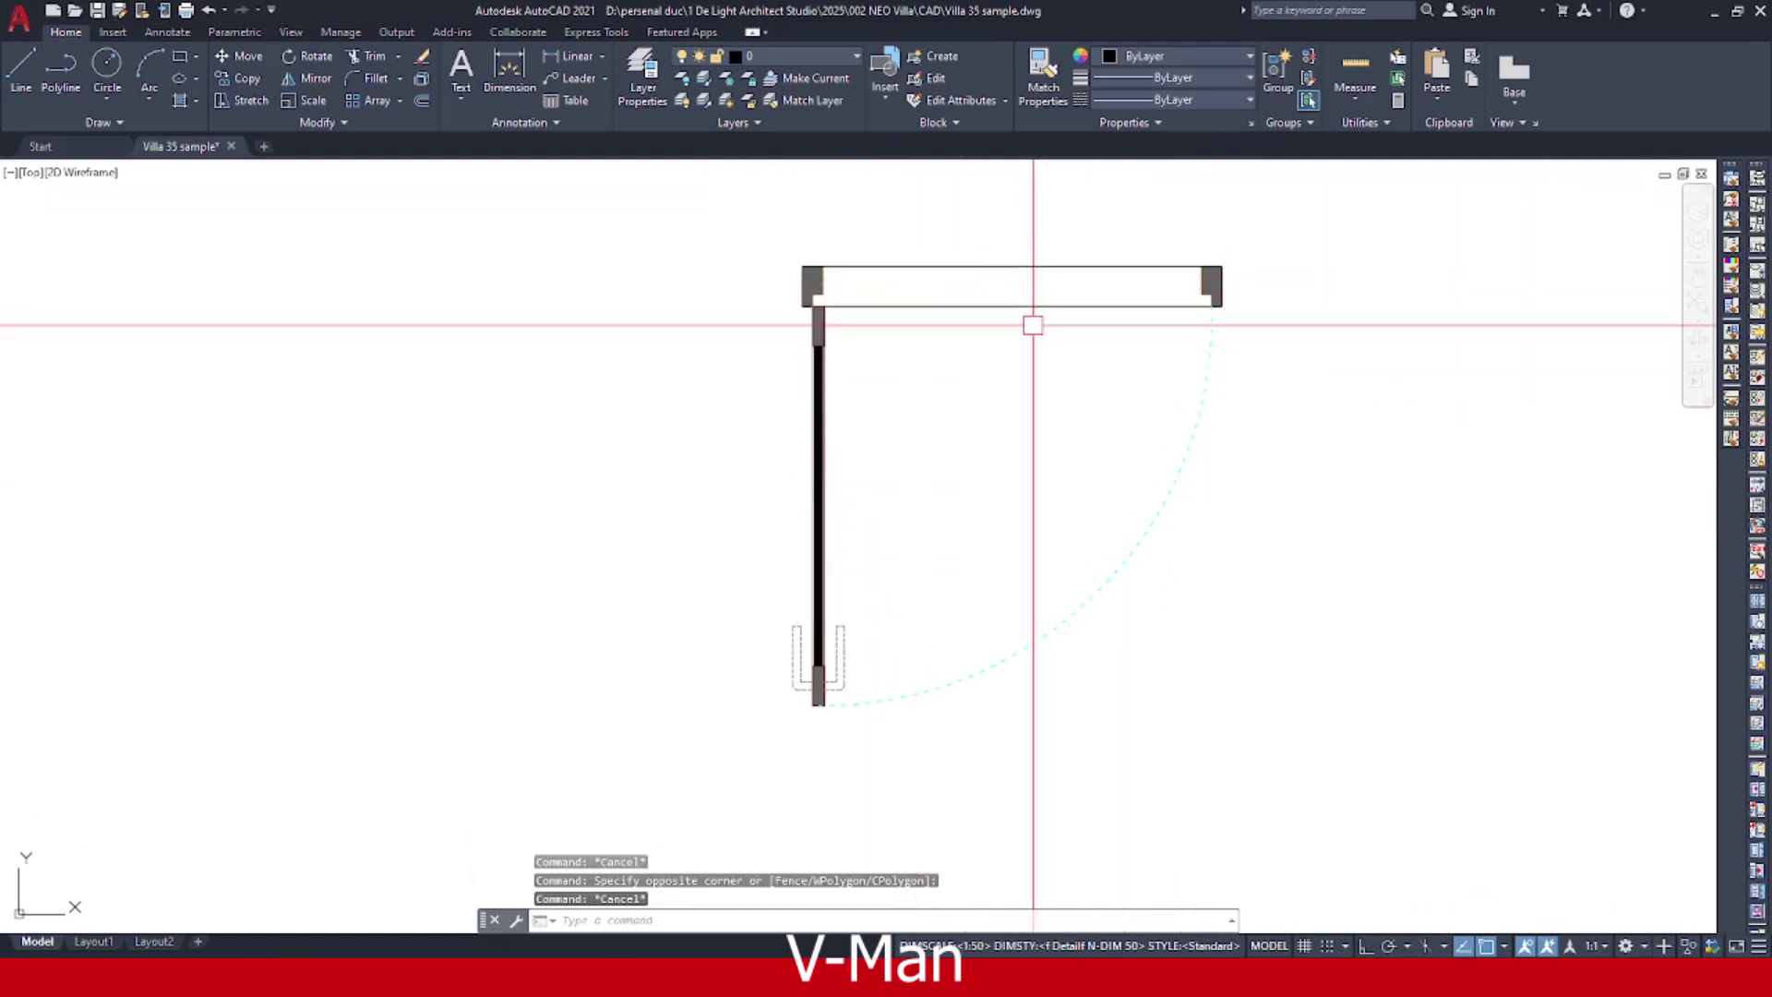
# Draw a 100 by 100 square in the empty area beside the door's left jamb.
pyautogui.scroll(5, 821, 346)
pyautogui.press('Escape')
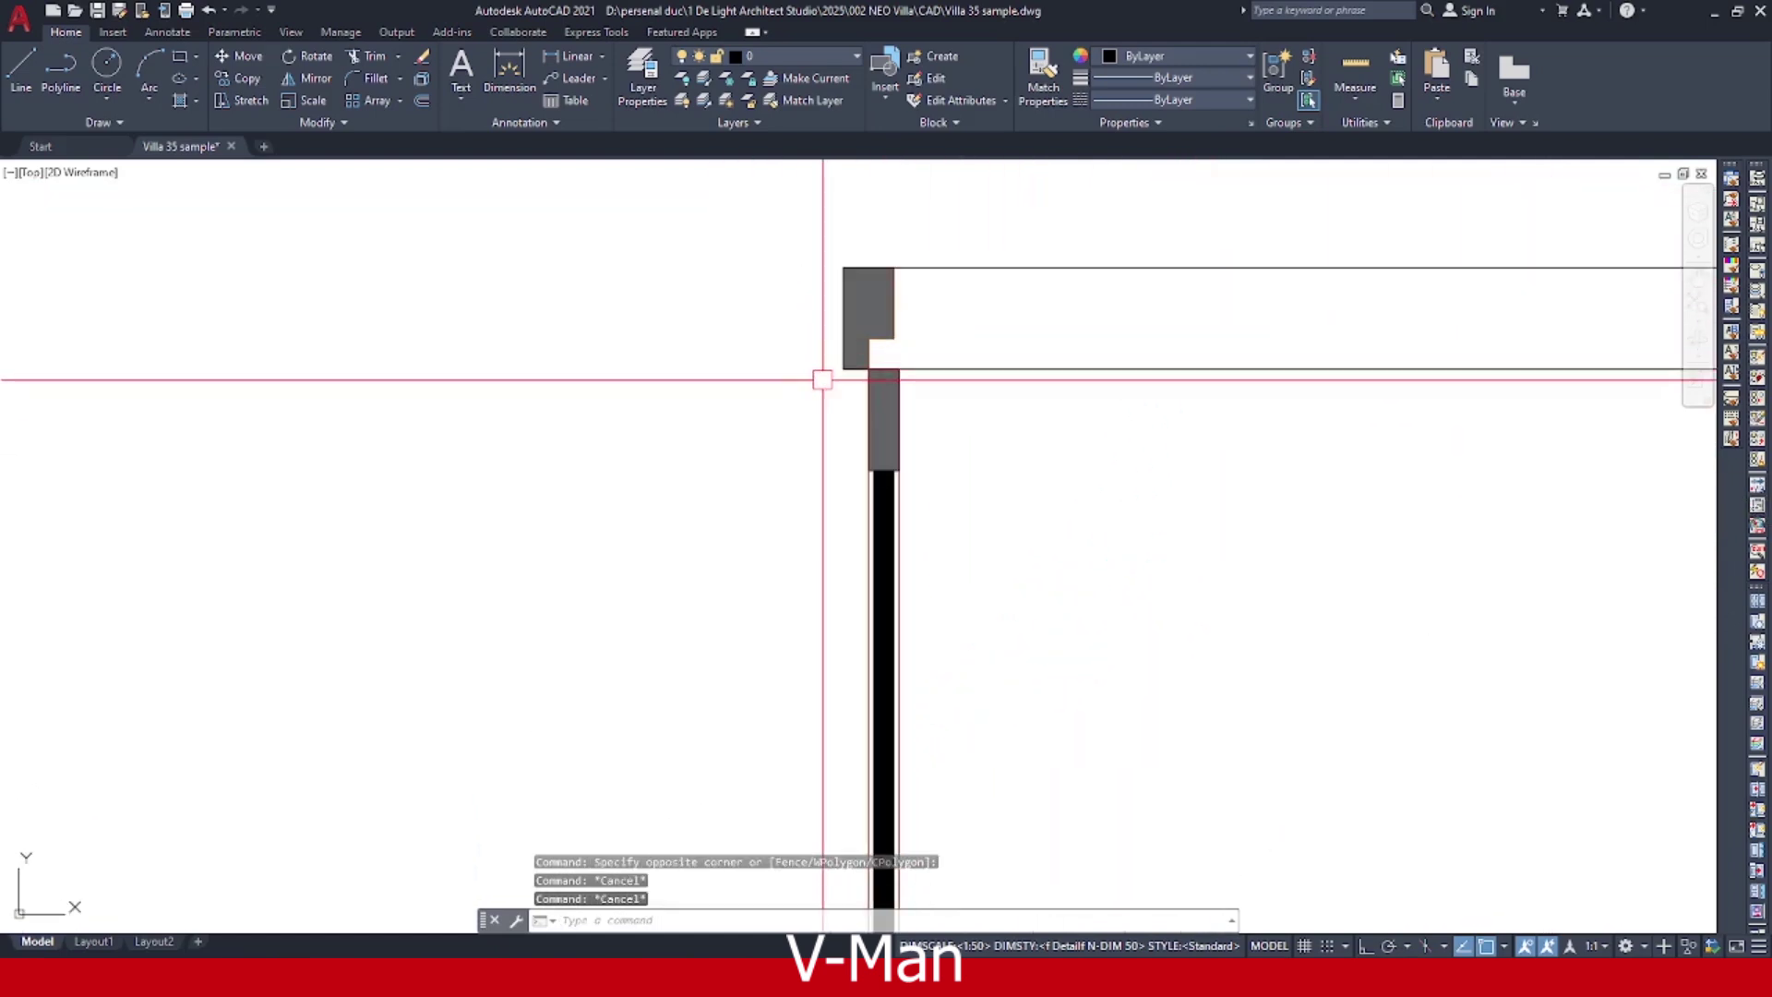
pyautogui.write('rec')
pyautogui.press('Return')
pyautogui.click(706, 498)
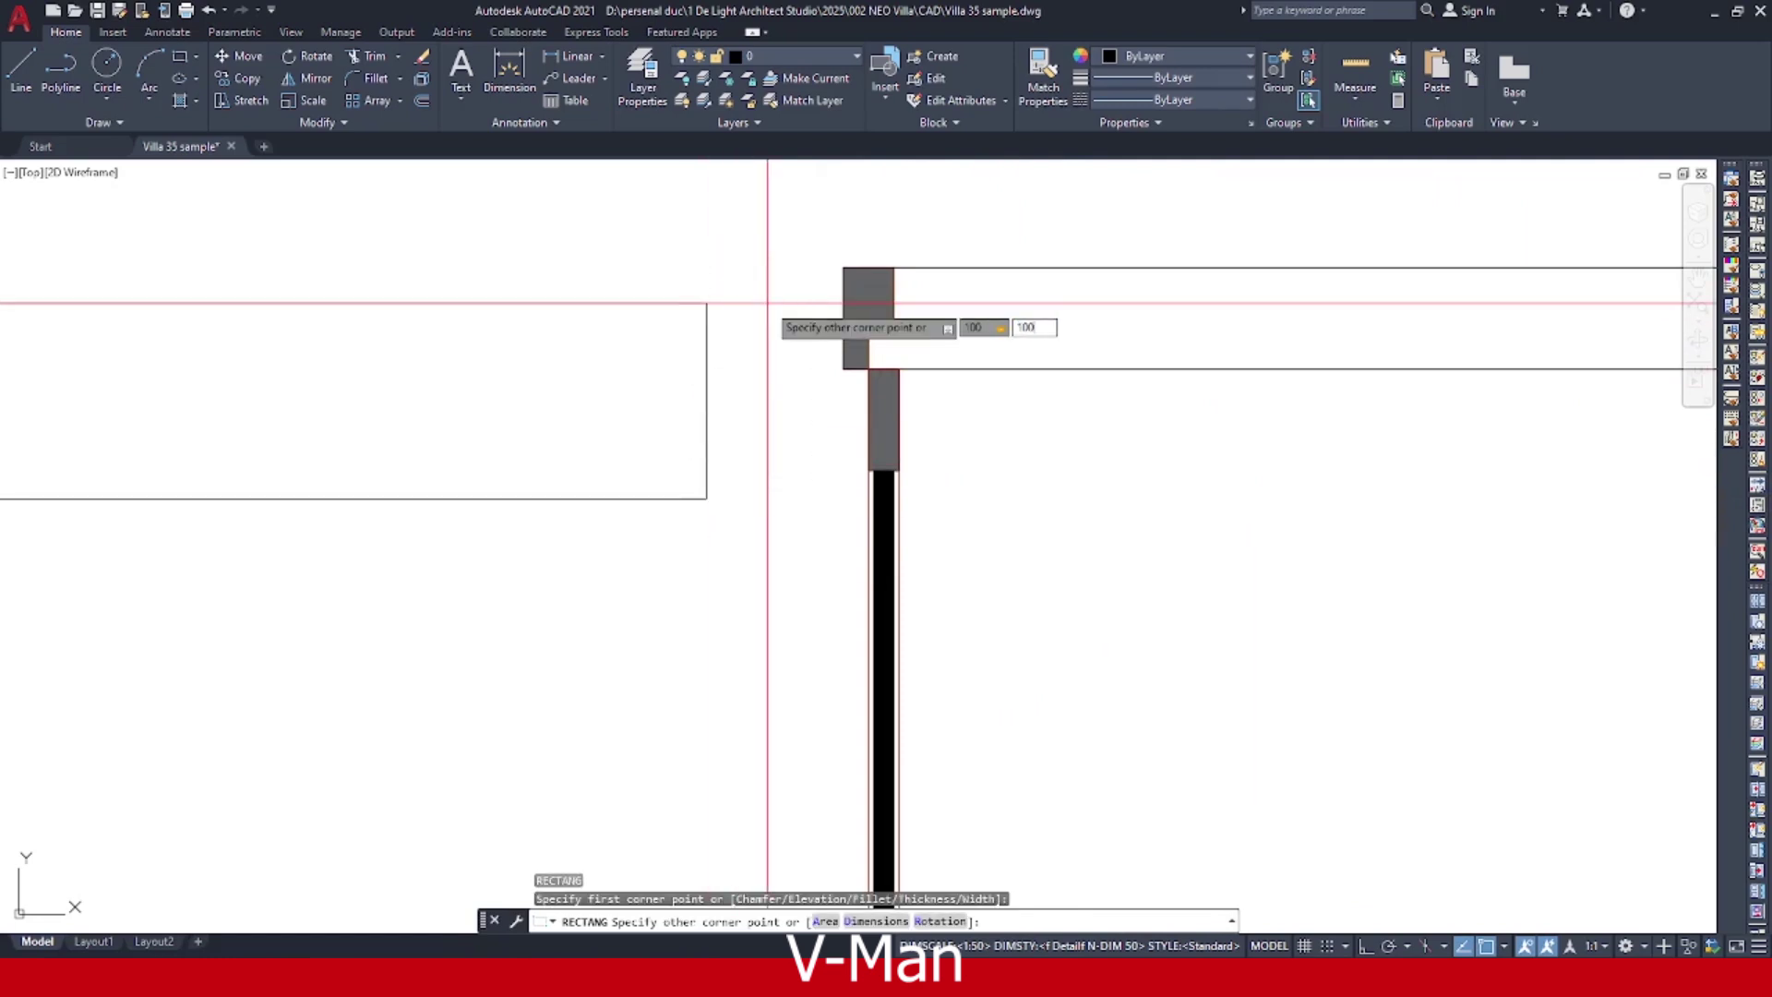
pyautogui.press('Return')
pyautogui.press('Escape')
# Assign the 100 by 100 square to the D-Wall Brick layer.
pyautogui.click(785, 368)
pyautogui.click(724, 467)
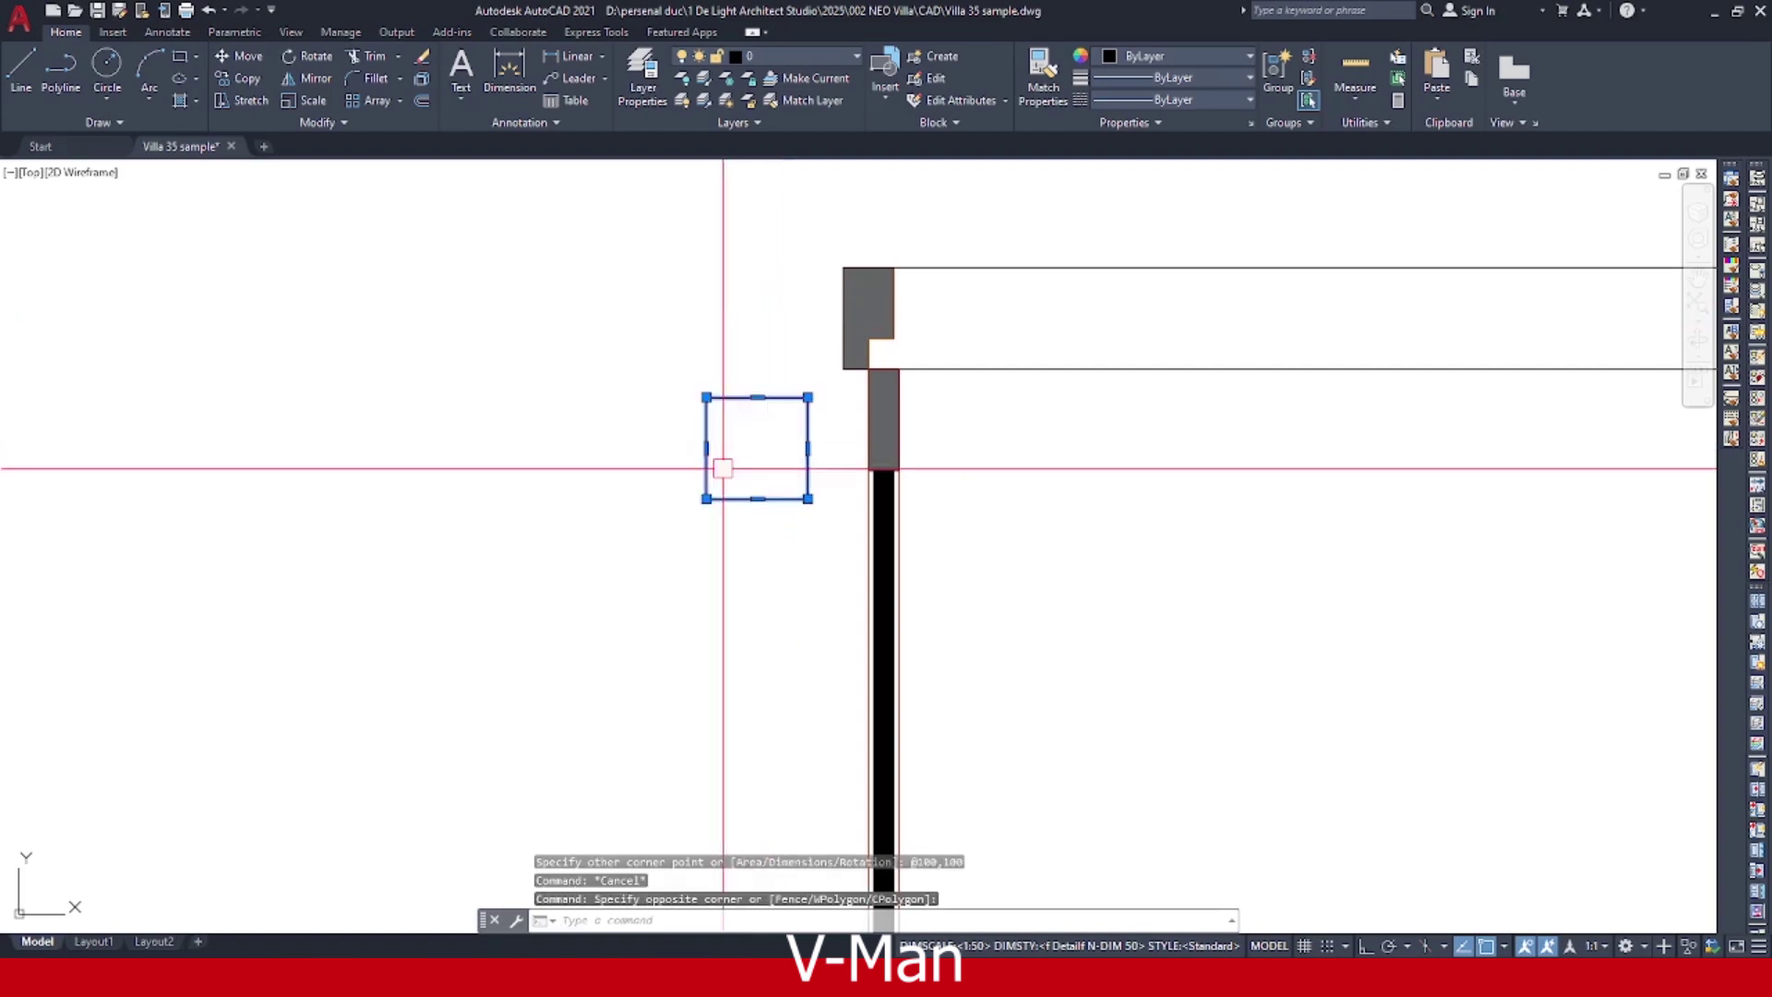
pyautogui.click(777, 53)
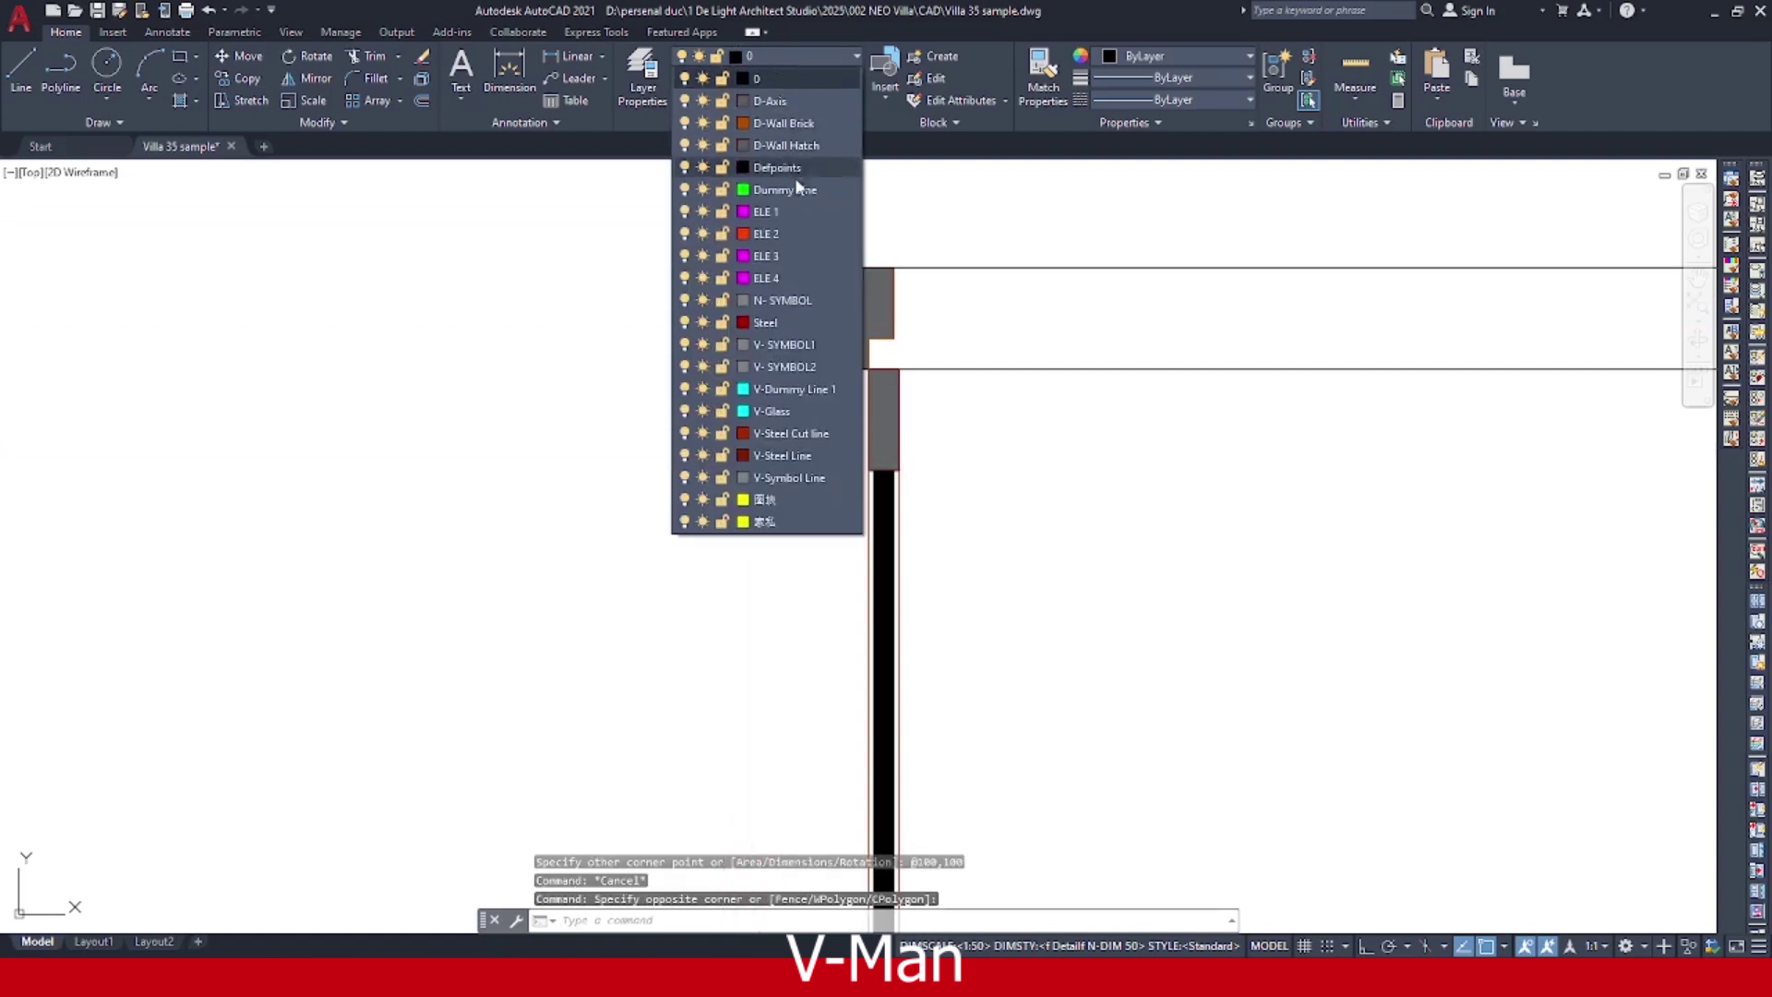
pyautogui.click(783, 123)
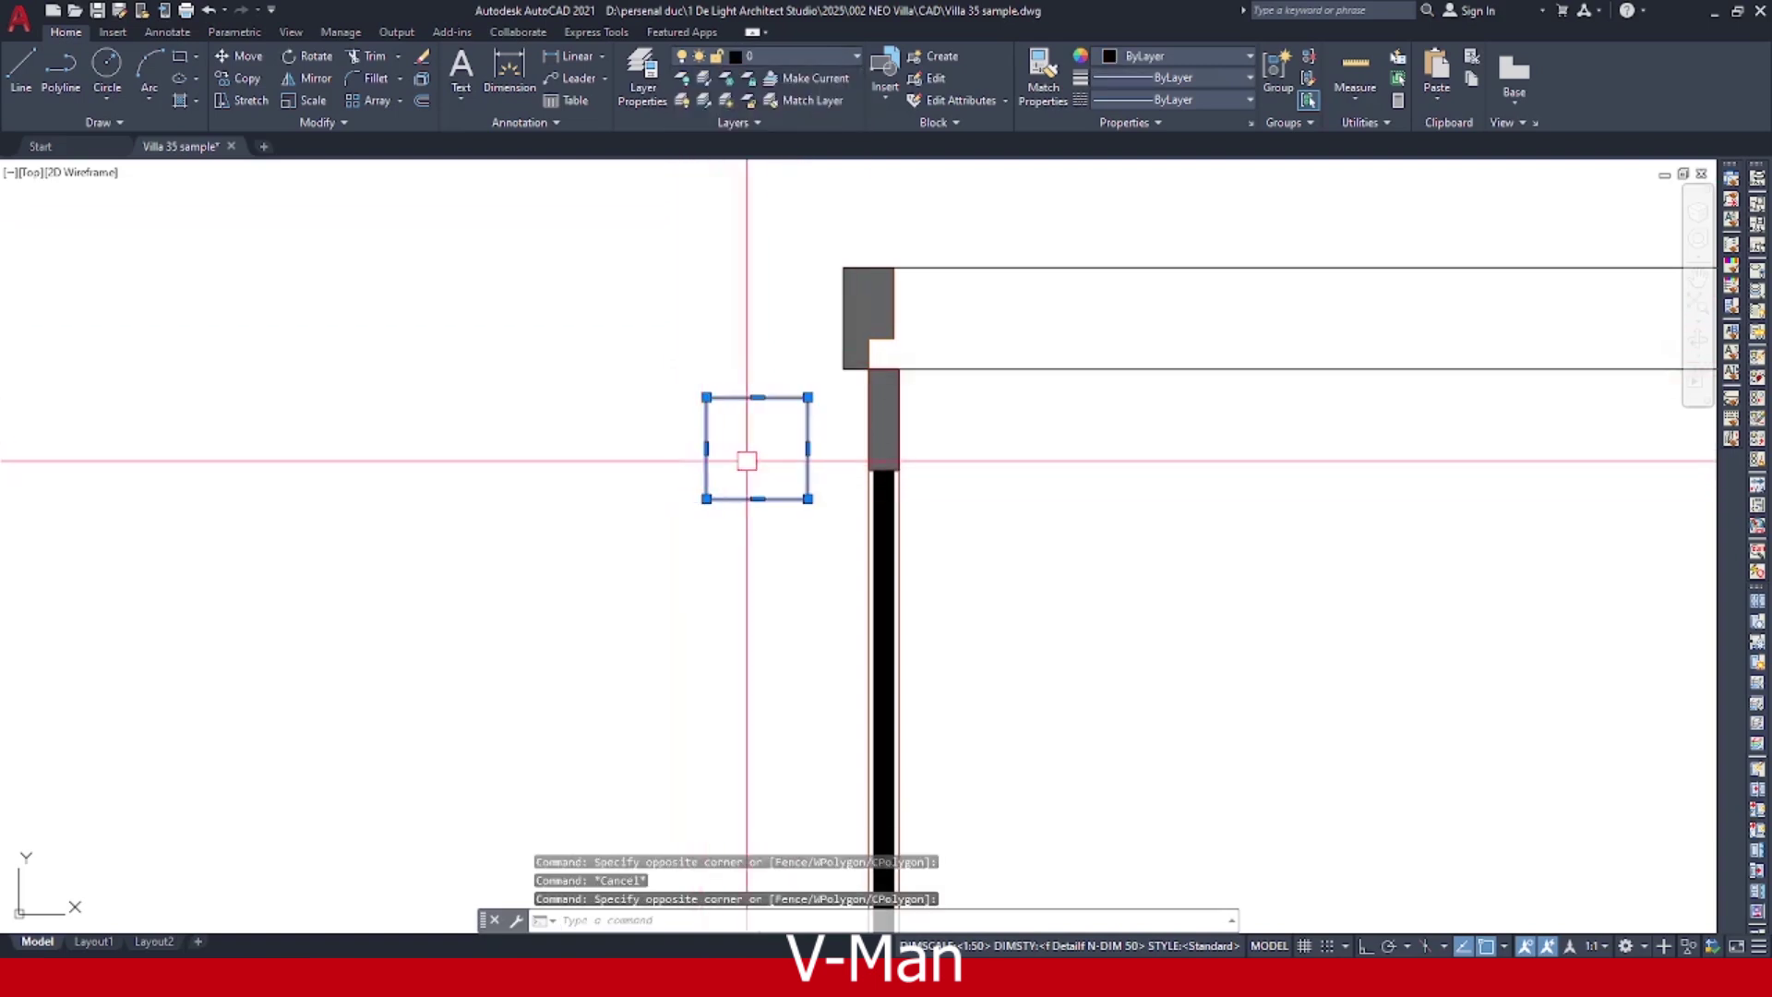
# Move the 100 by 100 square by its lower-right corner so it sits flush against the left jamb's outer face.
pyautogui.write(',')
pyautogui.press('Return')
pyautogui.press('Escape')
pyautogui.click(827, 495)
pyautogui.click(740, 542)
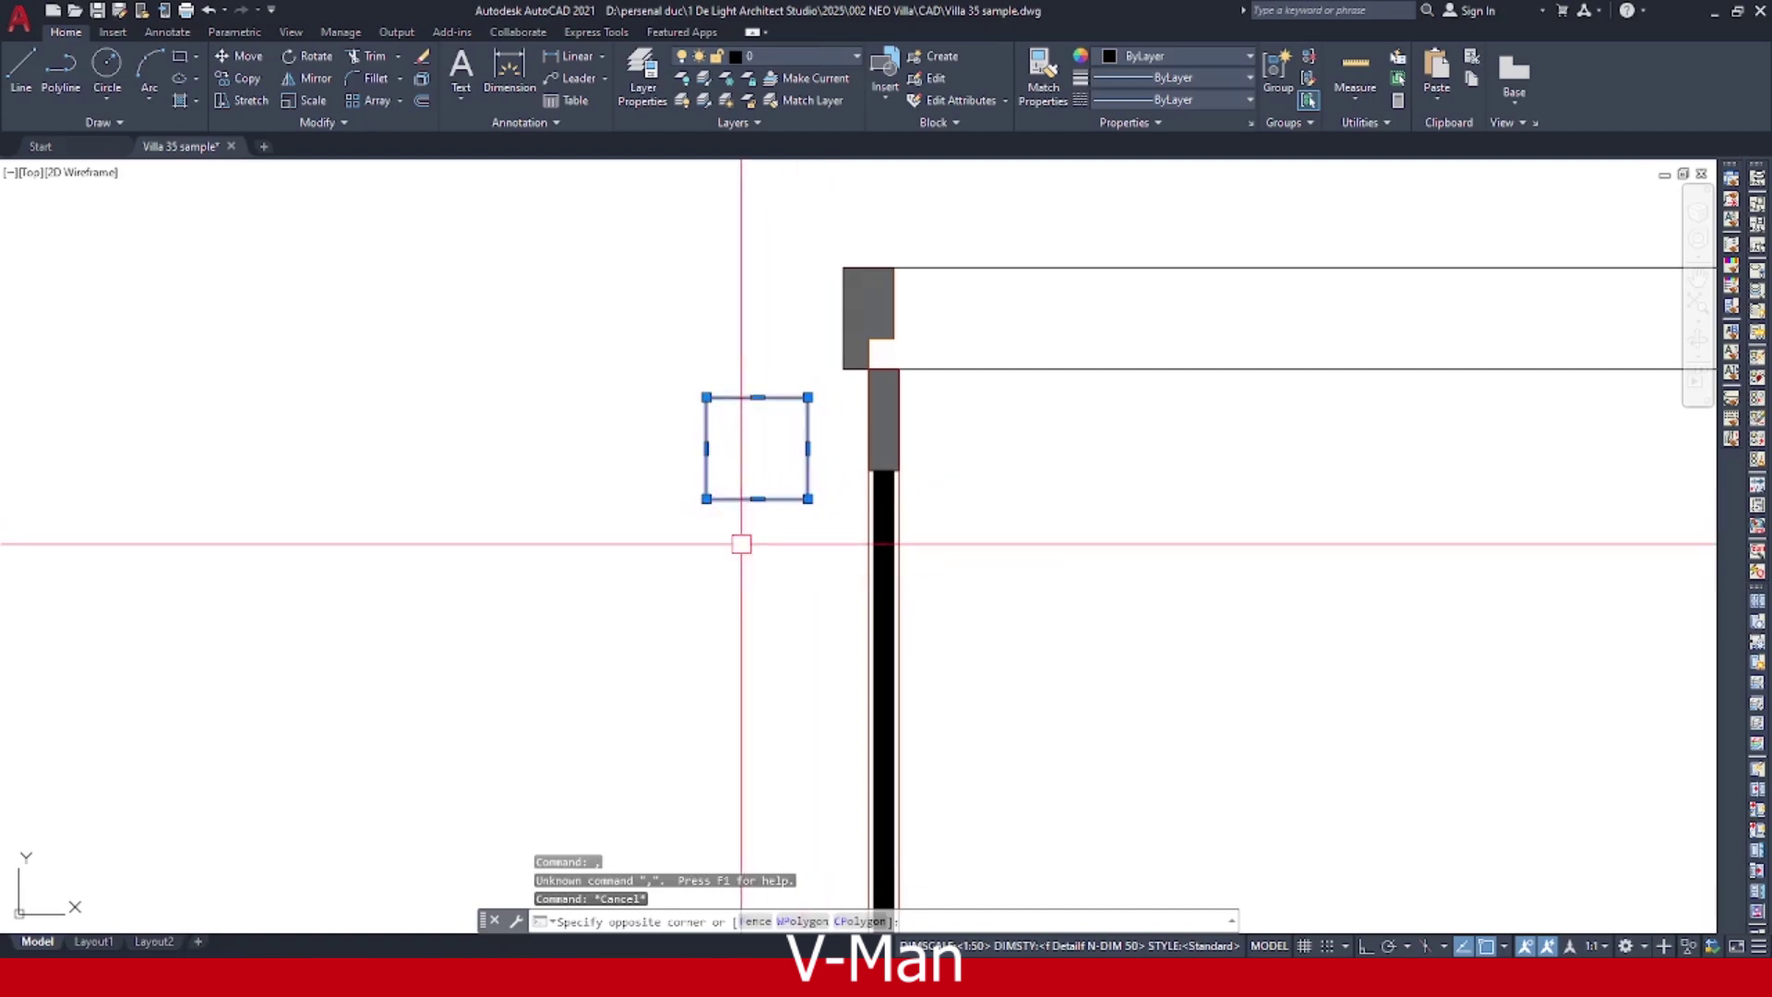
pyautogui.write('m')
pyautogui.press('Return')
pyautogui.click(807, 499)
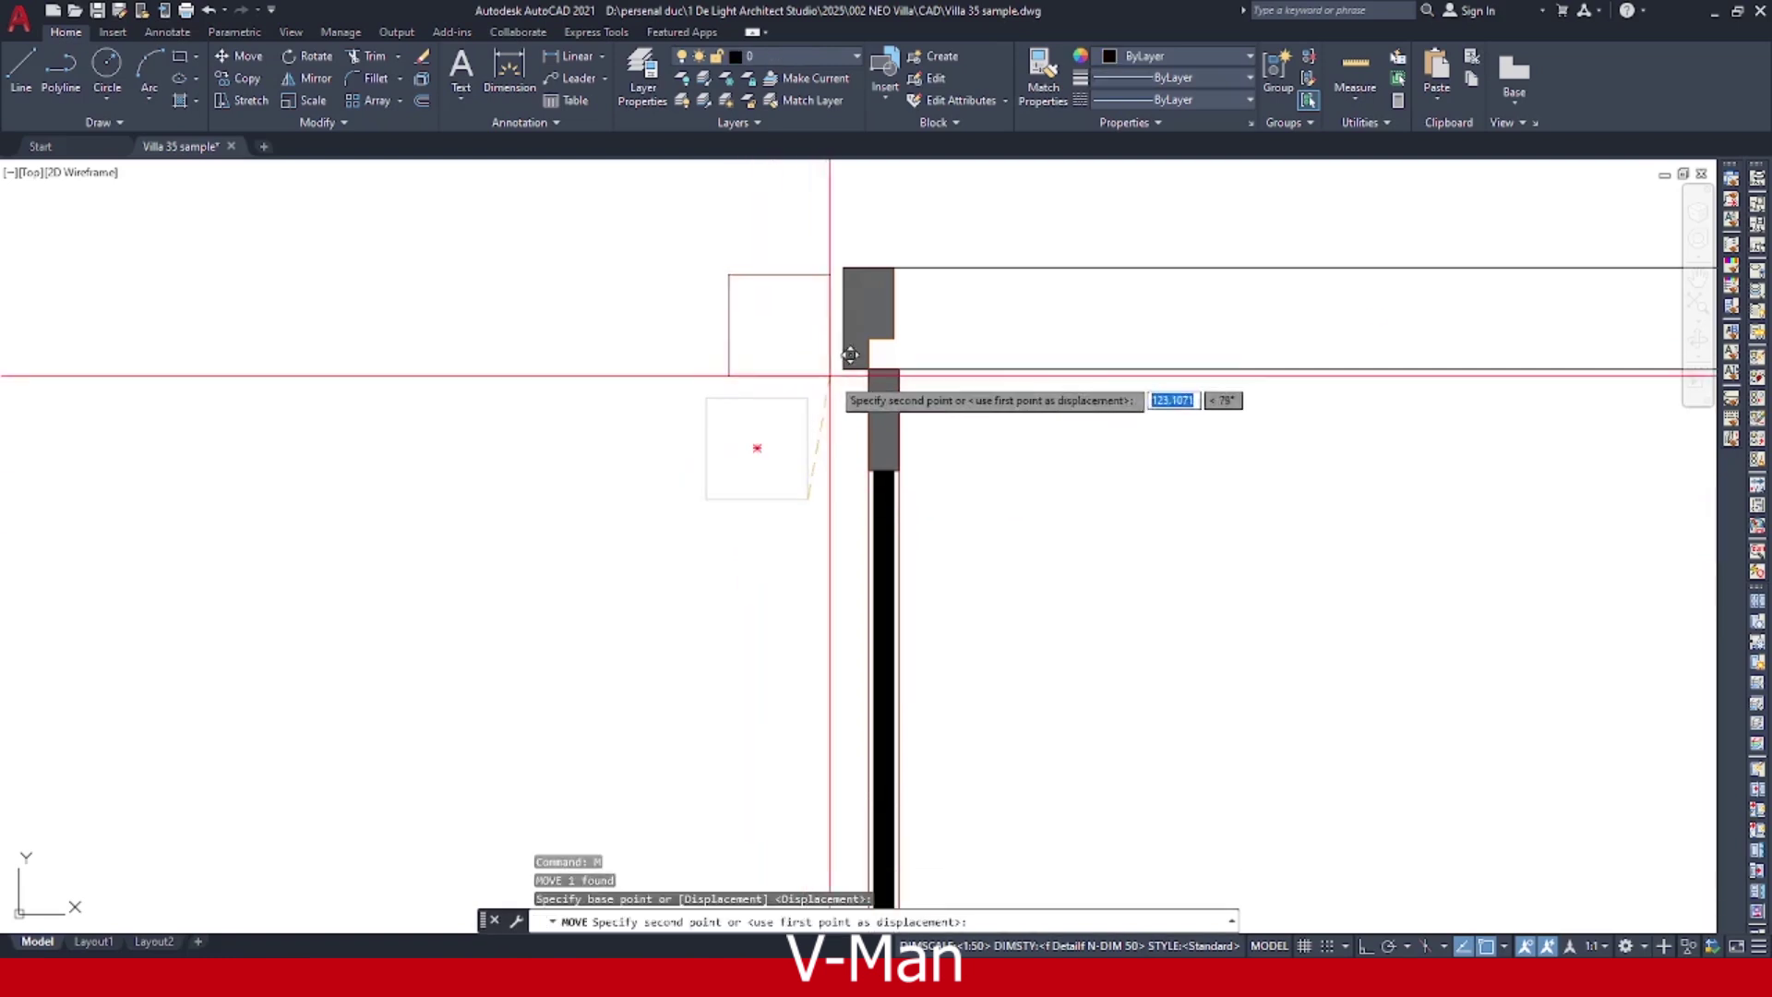
pyautogui.moveTo(804, 353); pyautogui.dragTo(797, 421, button='middle')
pyautogui.press('Escape')
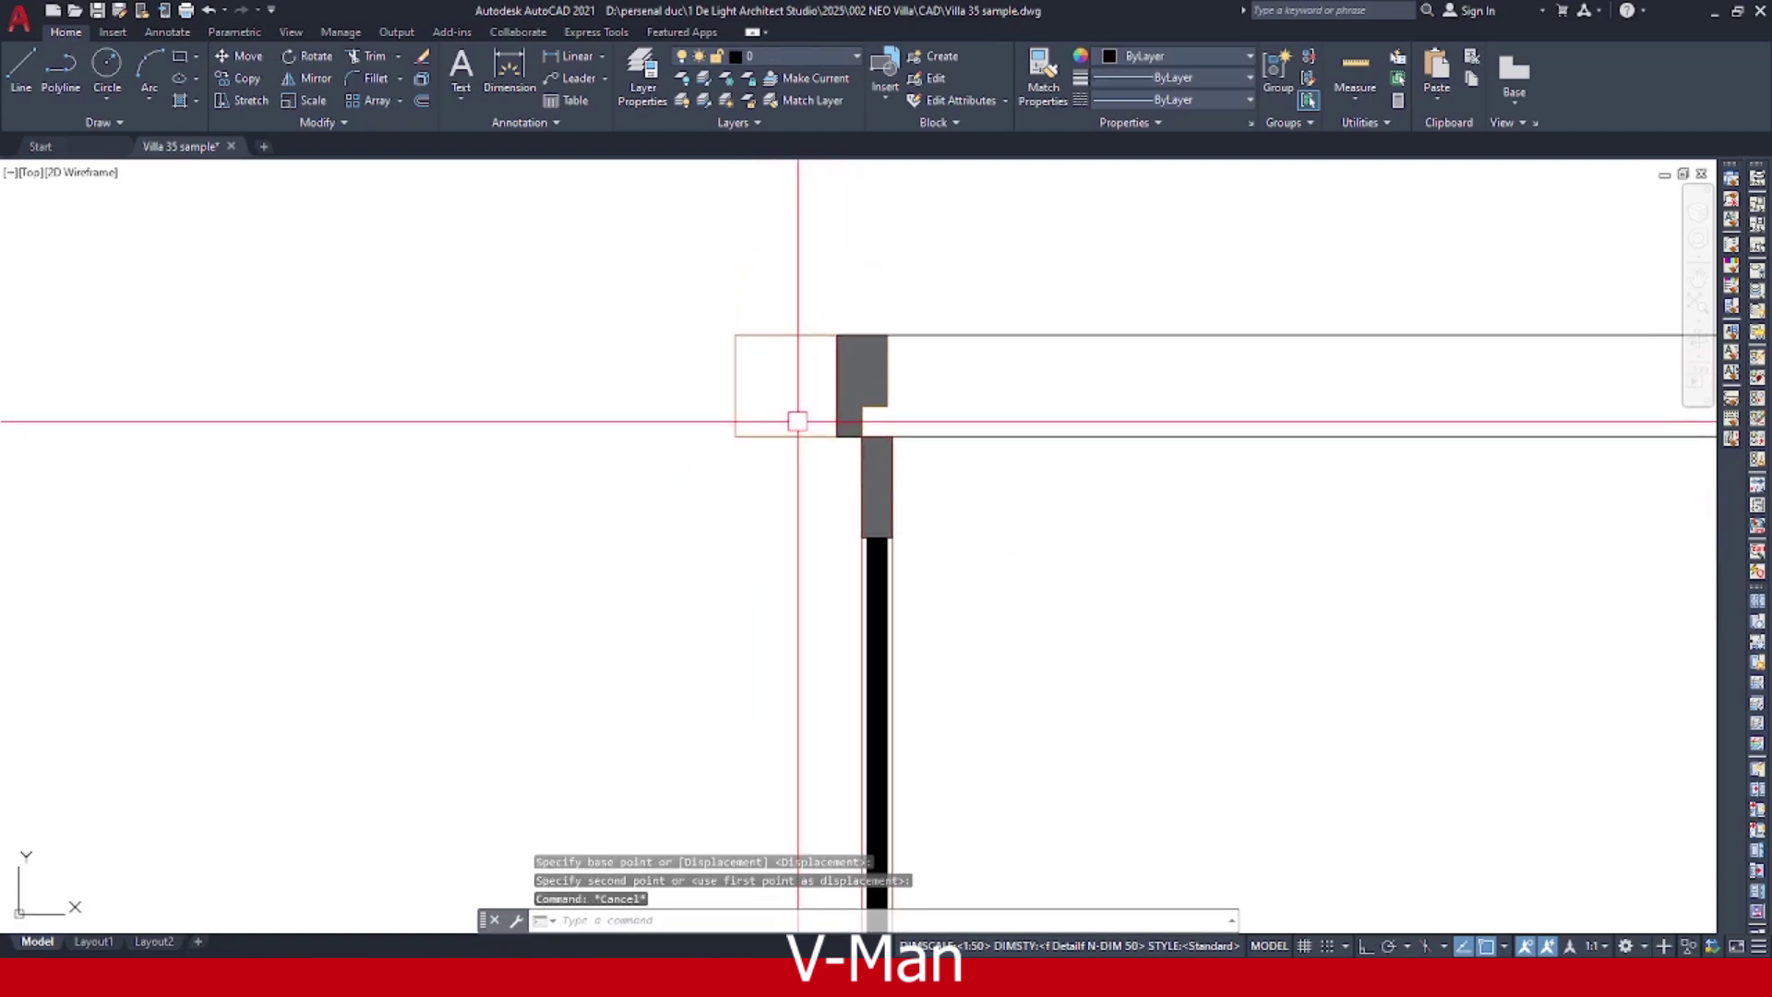
# Fill the square beside the left jamb with a solid hatch.
pyautogui.write('h')
pyautogui.press('Return')
pyautogui.click(789, 439)
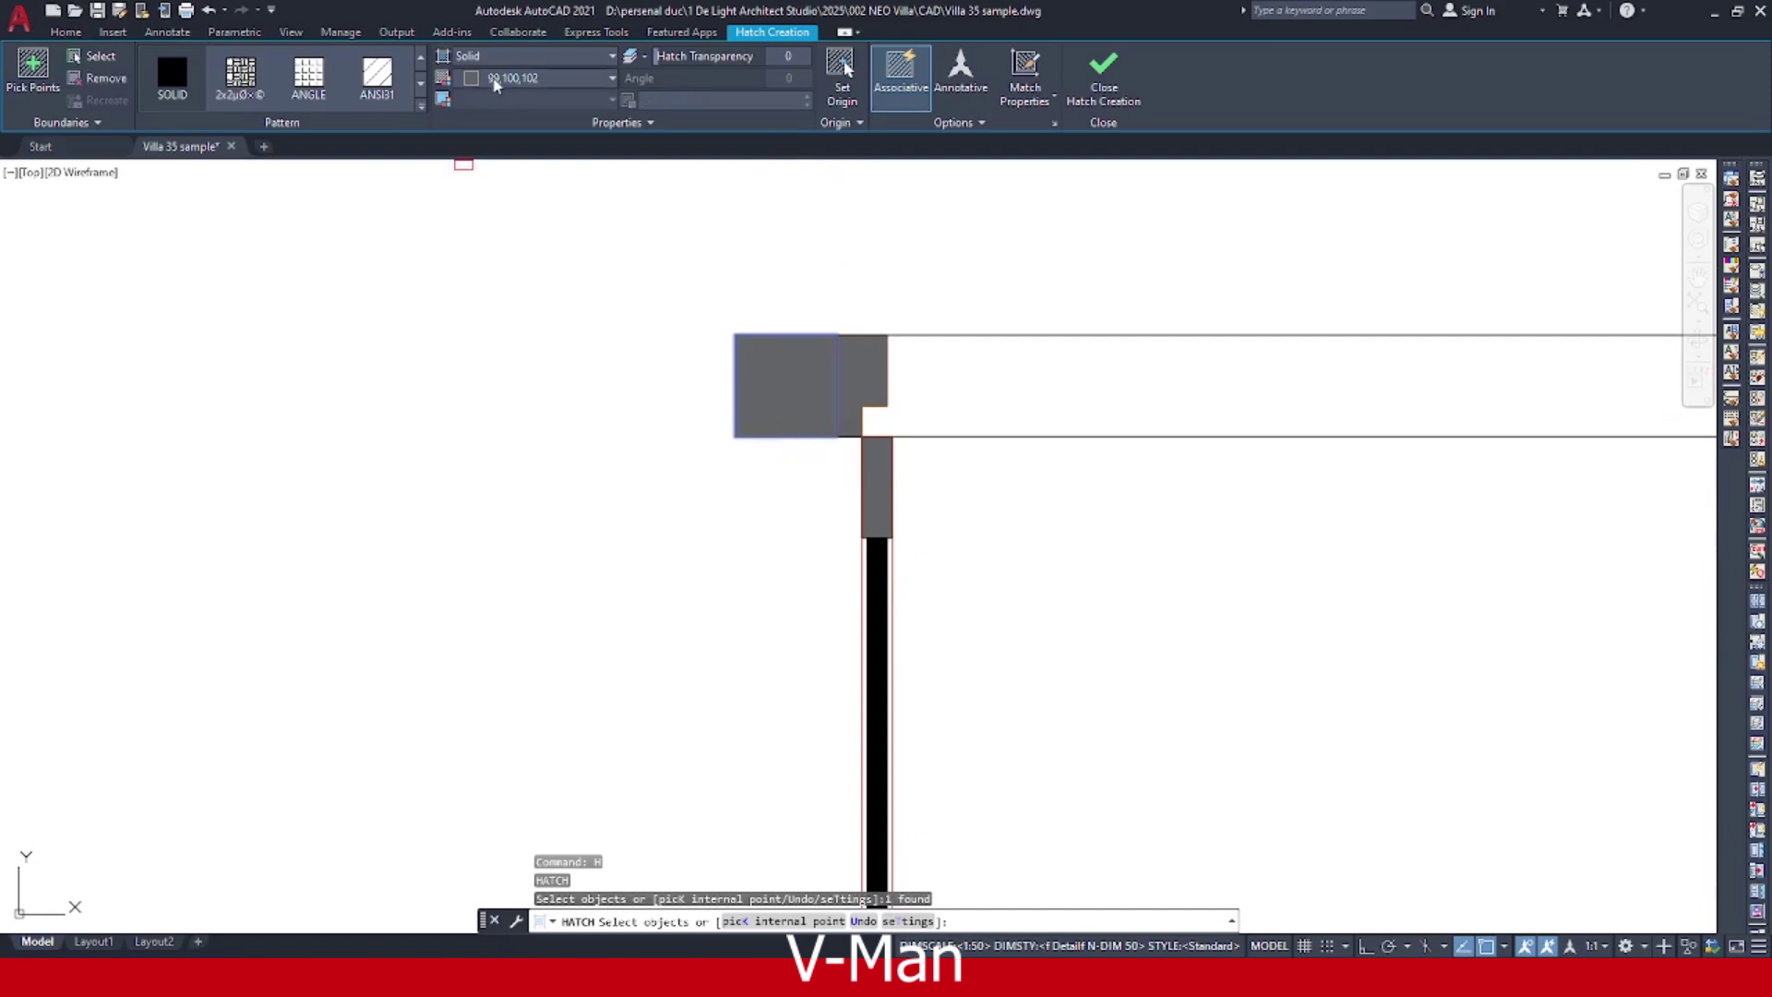
pyautogui.click(496, 81)
pyautogui.press('Escape')
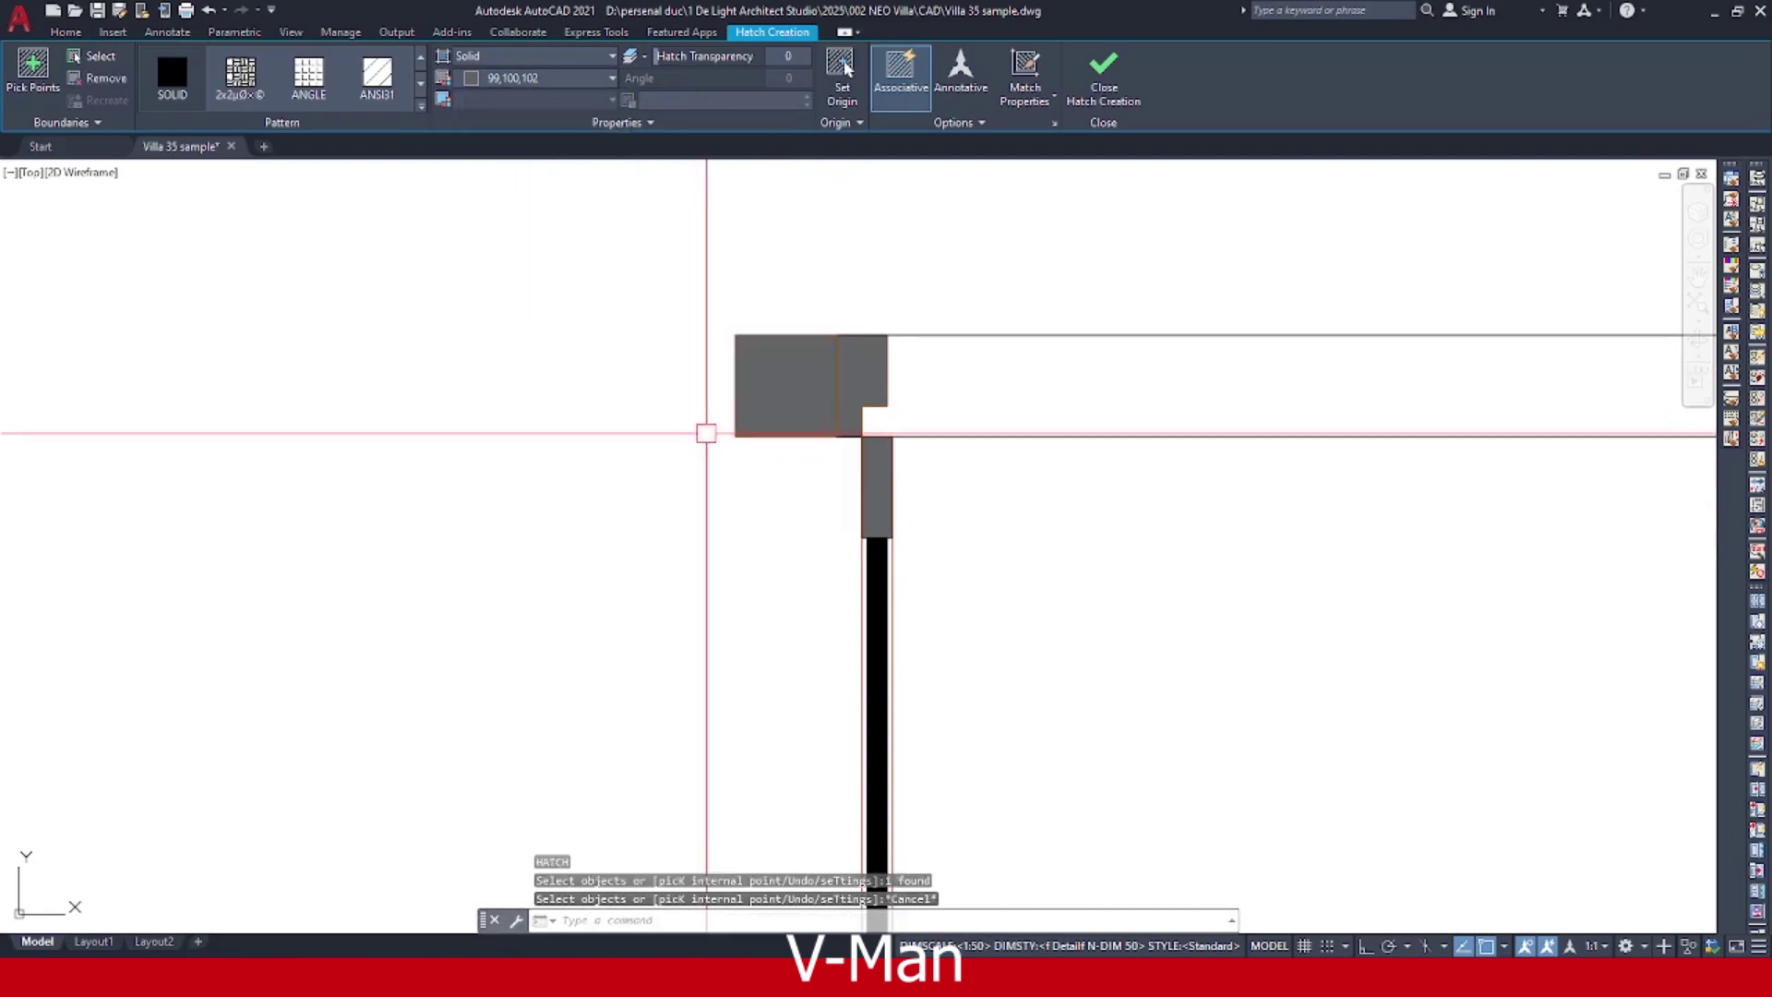
pyautogui.press('Escape')
pyautogui.press('Escape')
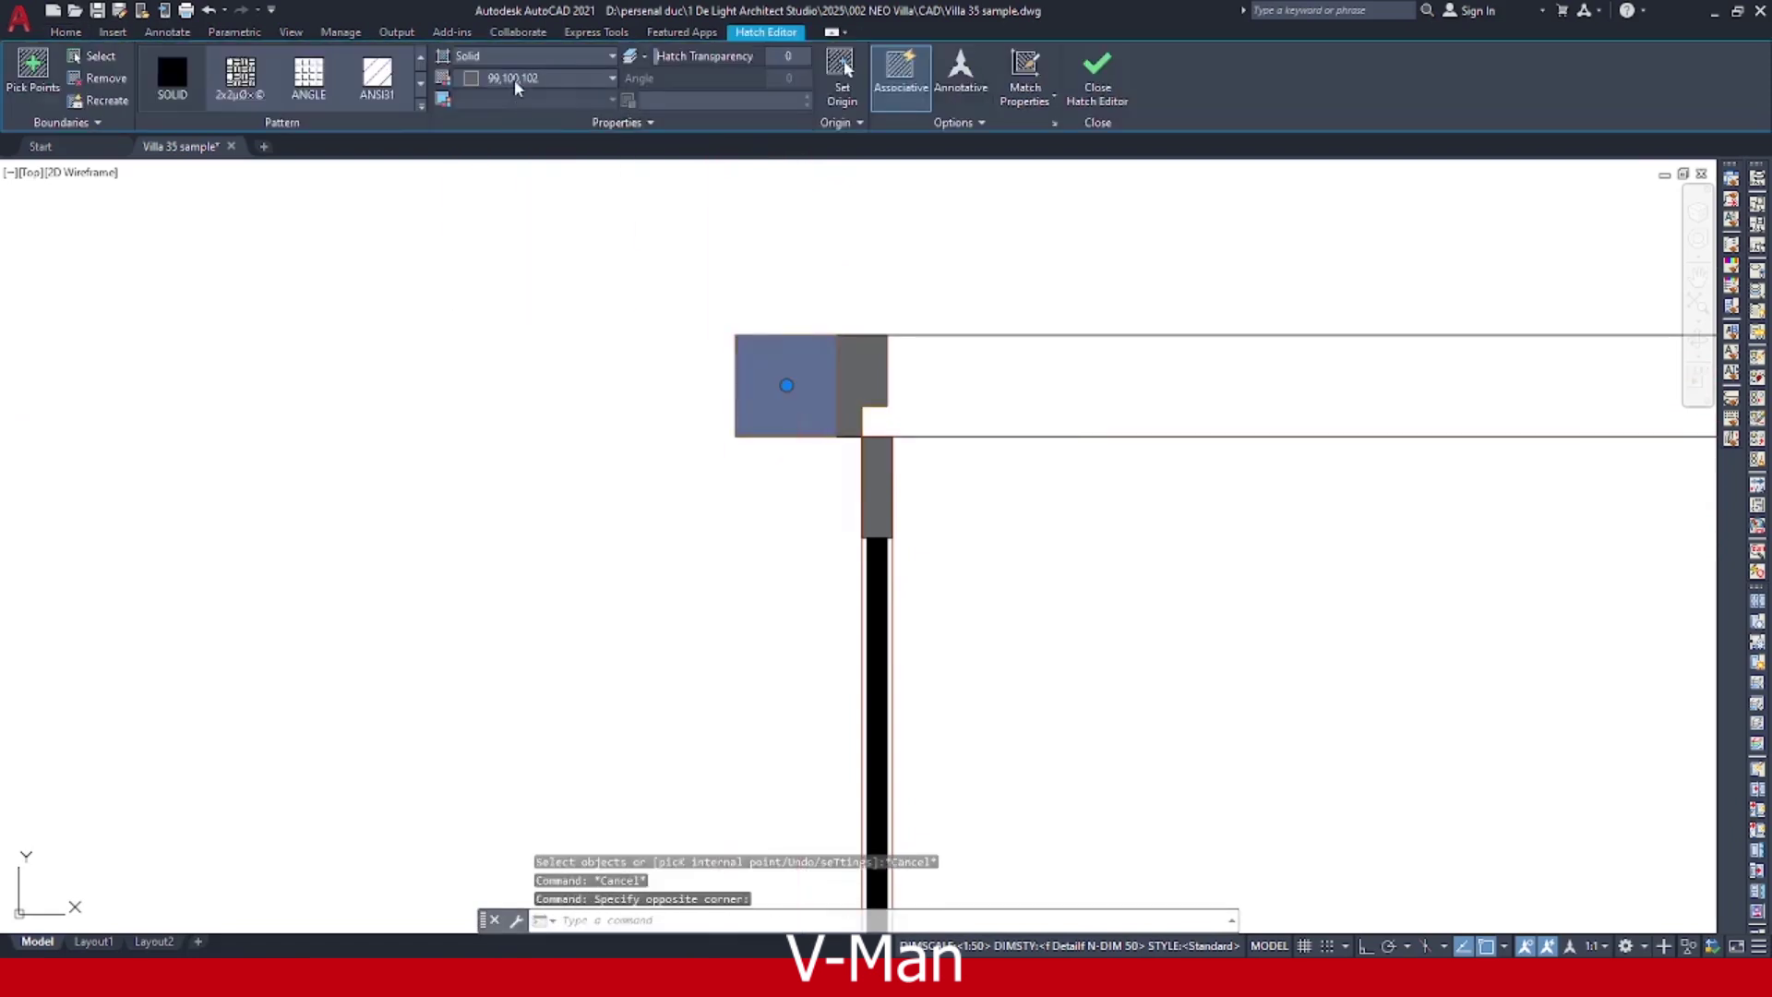
# Change the hatch colour of the square beside the left jamb to 247,171,174.
pyautogui.click(515, 83)
pyautogui.click(521, 236)
pyautogui.scroll(-4, 760, 435)
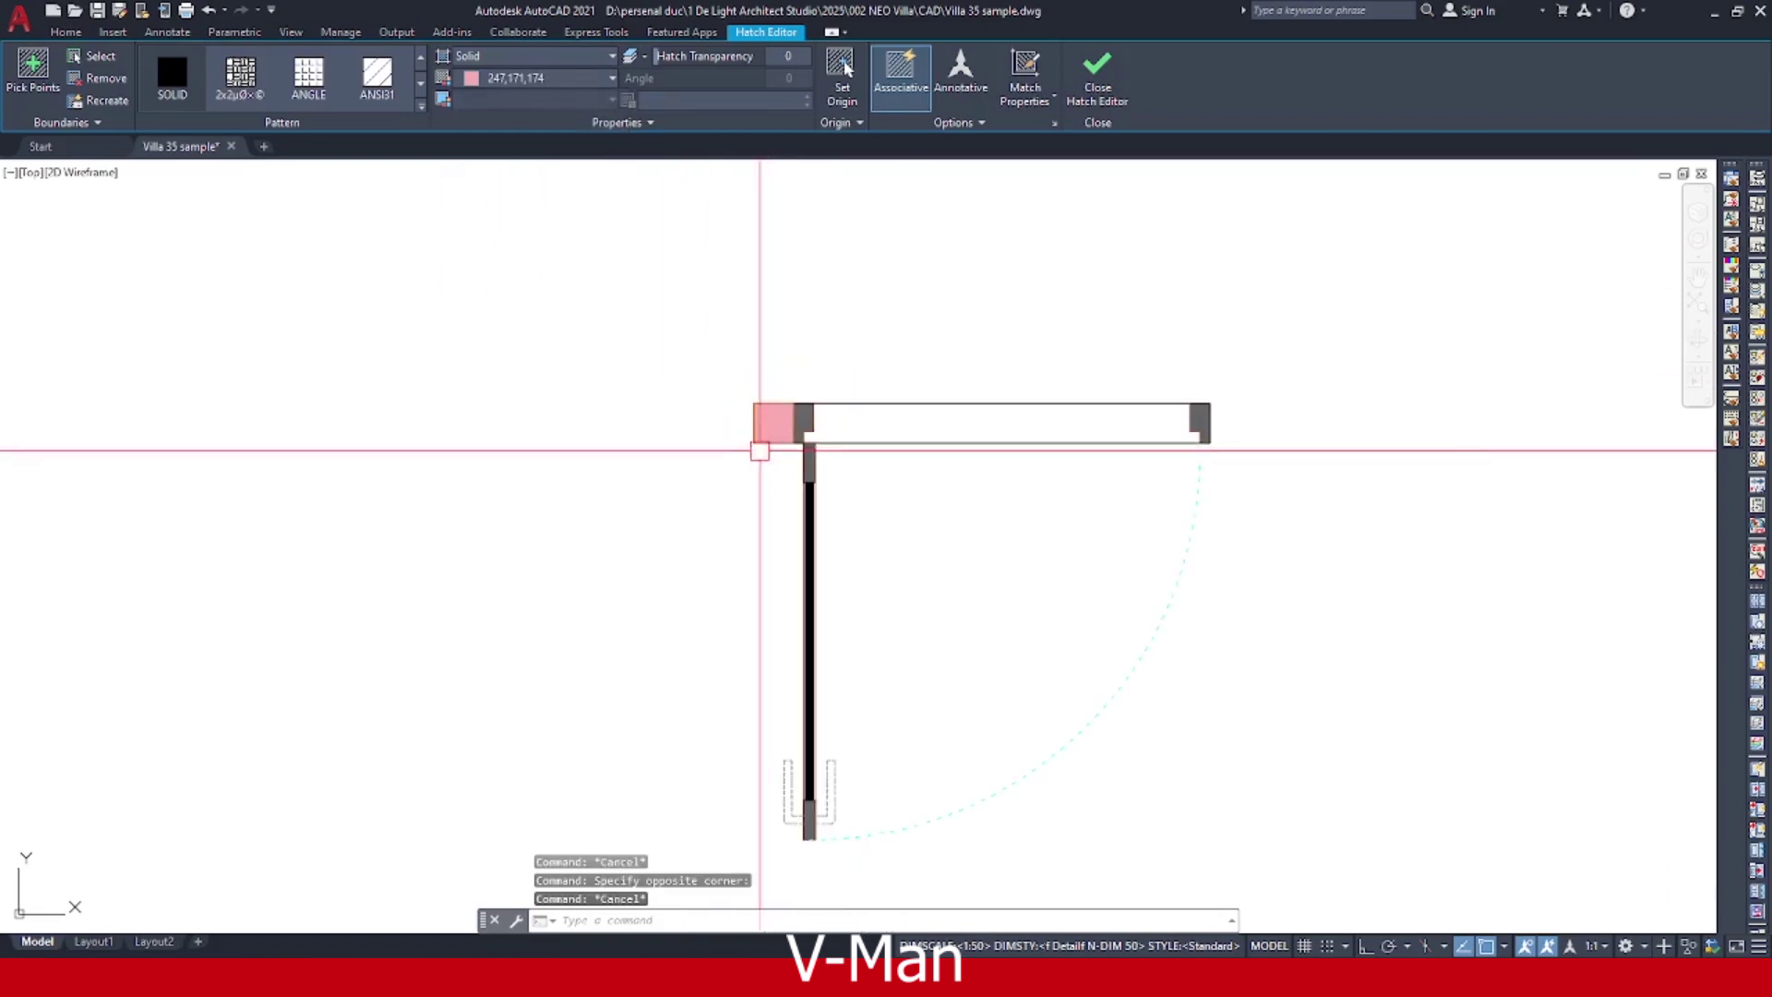
pyautogui.press('Escape')
# Copy the hatched wall square to the outer face of the right jamb.
pyautogui.click(581, 341)
pyautogui.click(735, 447)
pyautogui.write('c')
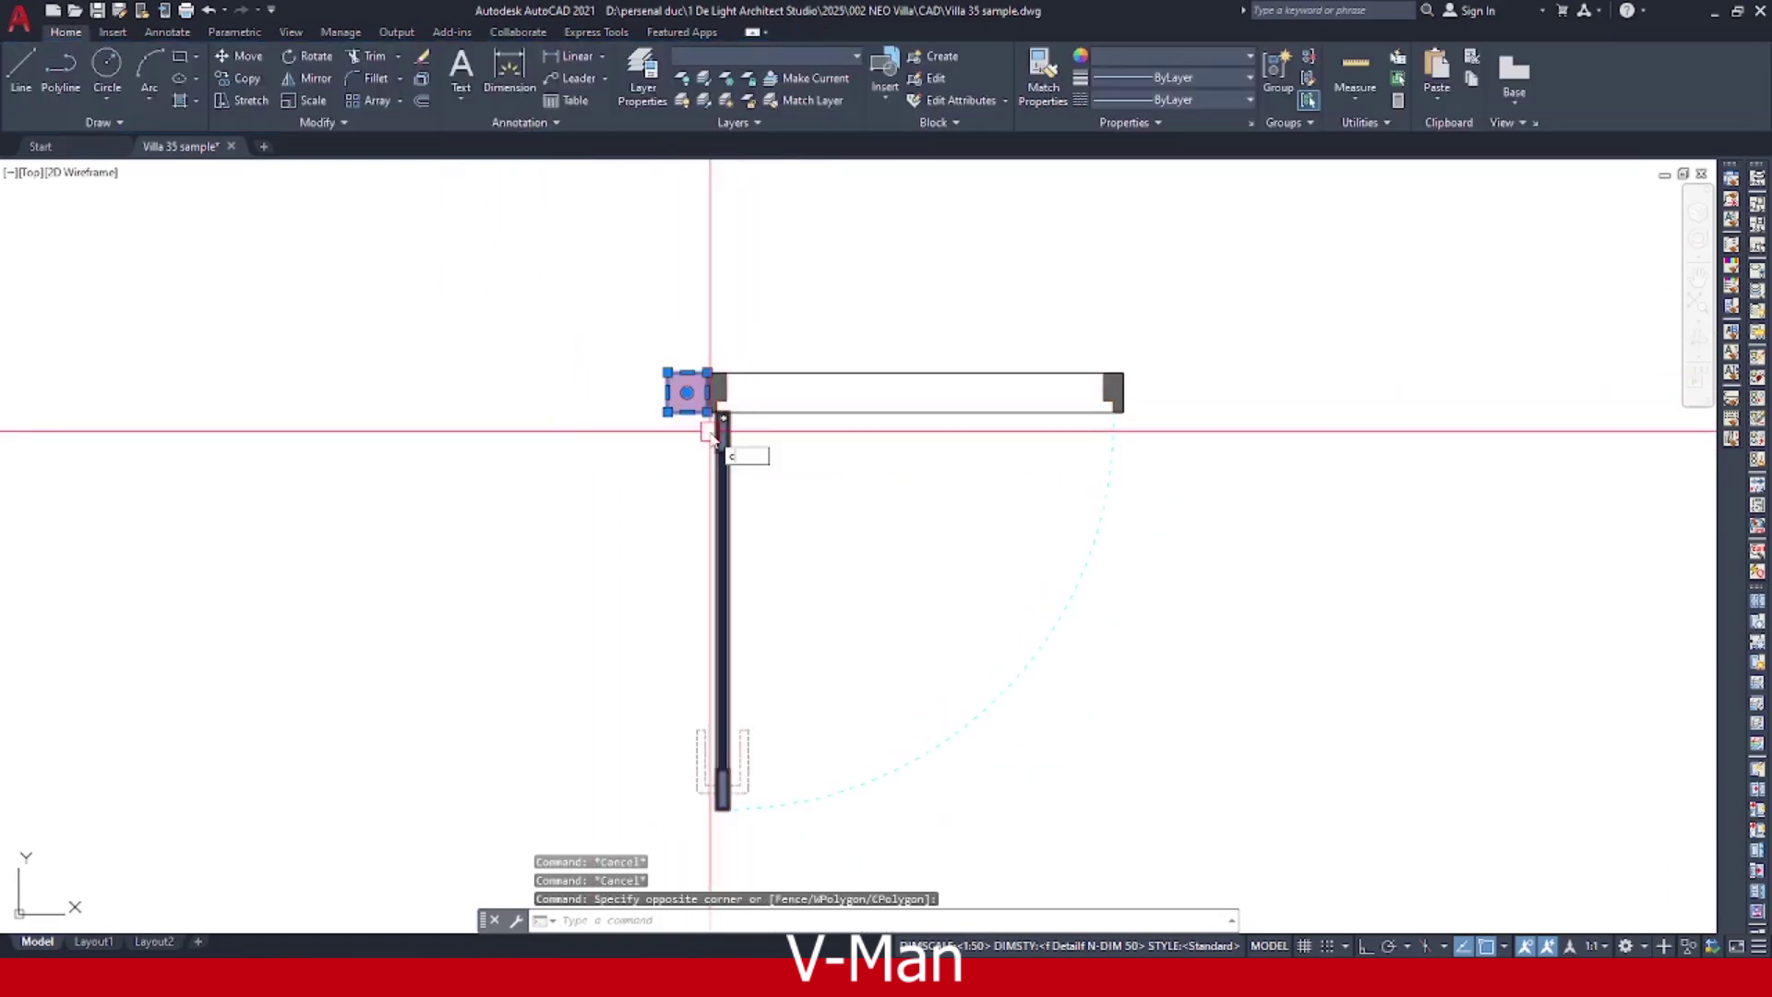
pyautogui.write('o')
pyautogui.press('space')
pyautogui.scroll(4, 668, 374)
pyautogui.click(669, 373)
pyautogui.scroll(-4, 810, 370)
pyautogui.moveTo(810, 369); pyautogui.dragTo(672, 367, button='middle')
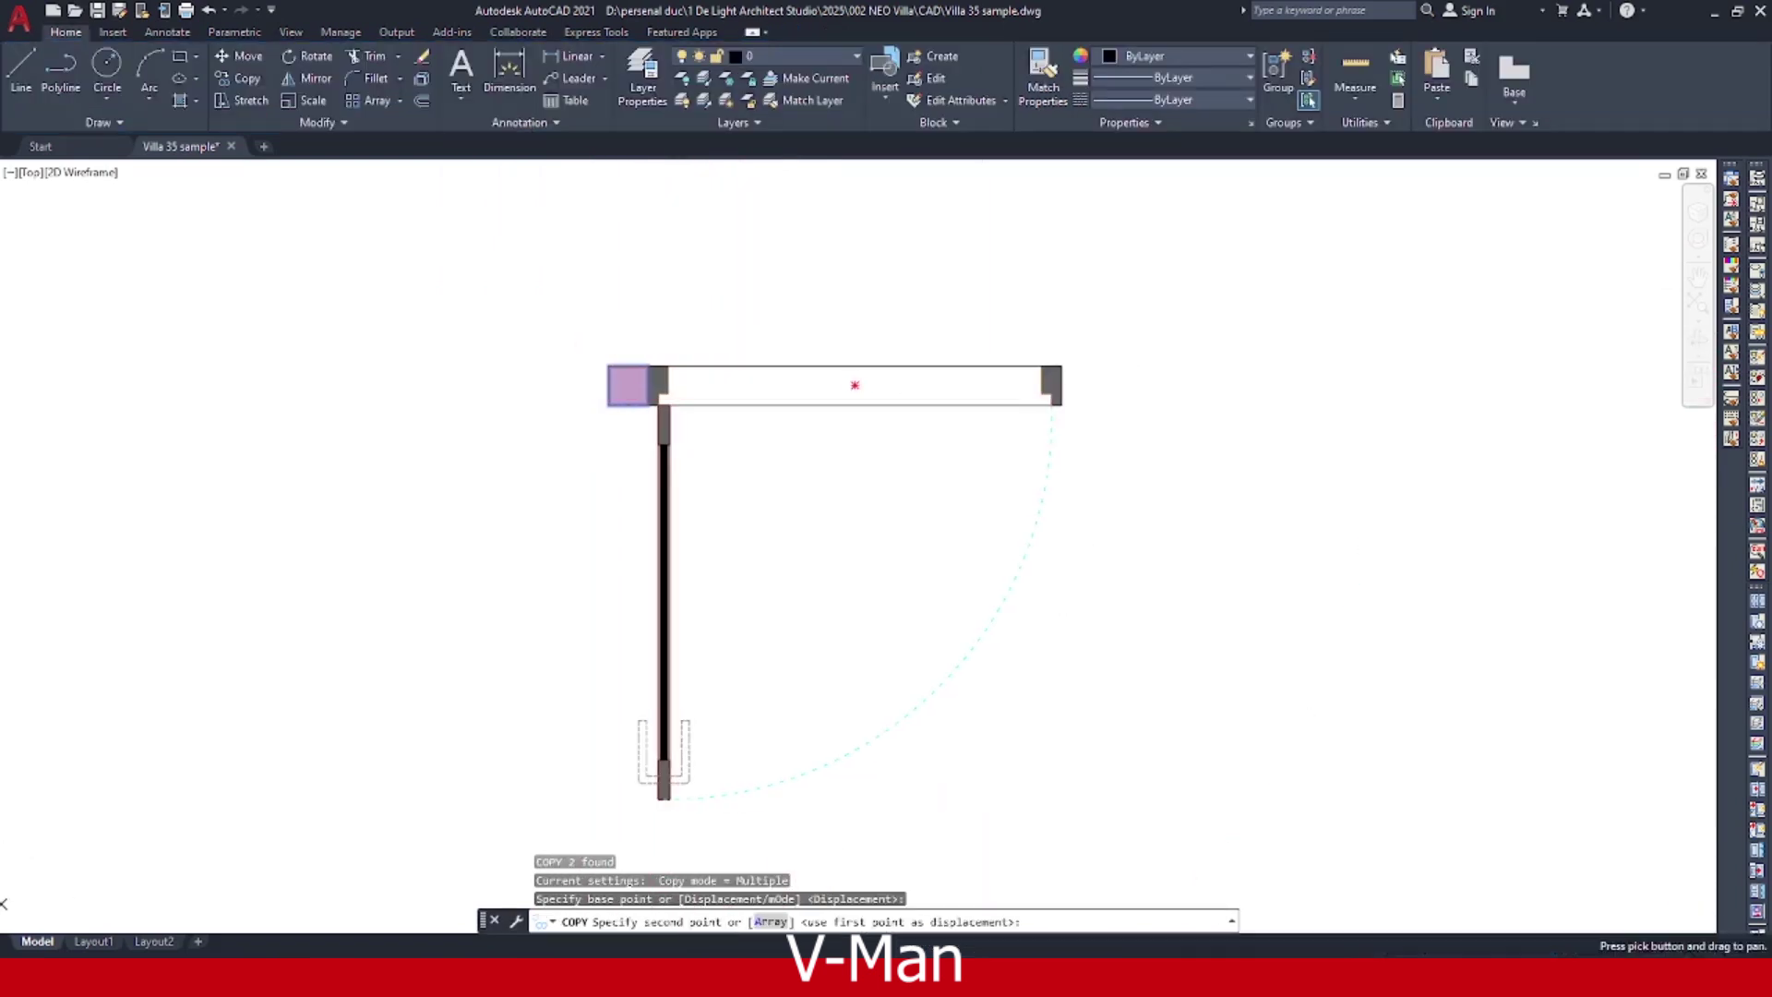
pyautogui.scroll(4, 1071, 378)
pyautogui.click(1062, 365)
pyautogui.scroll(-6, 1052, 381)
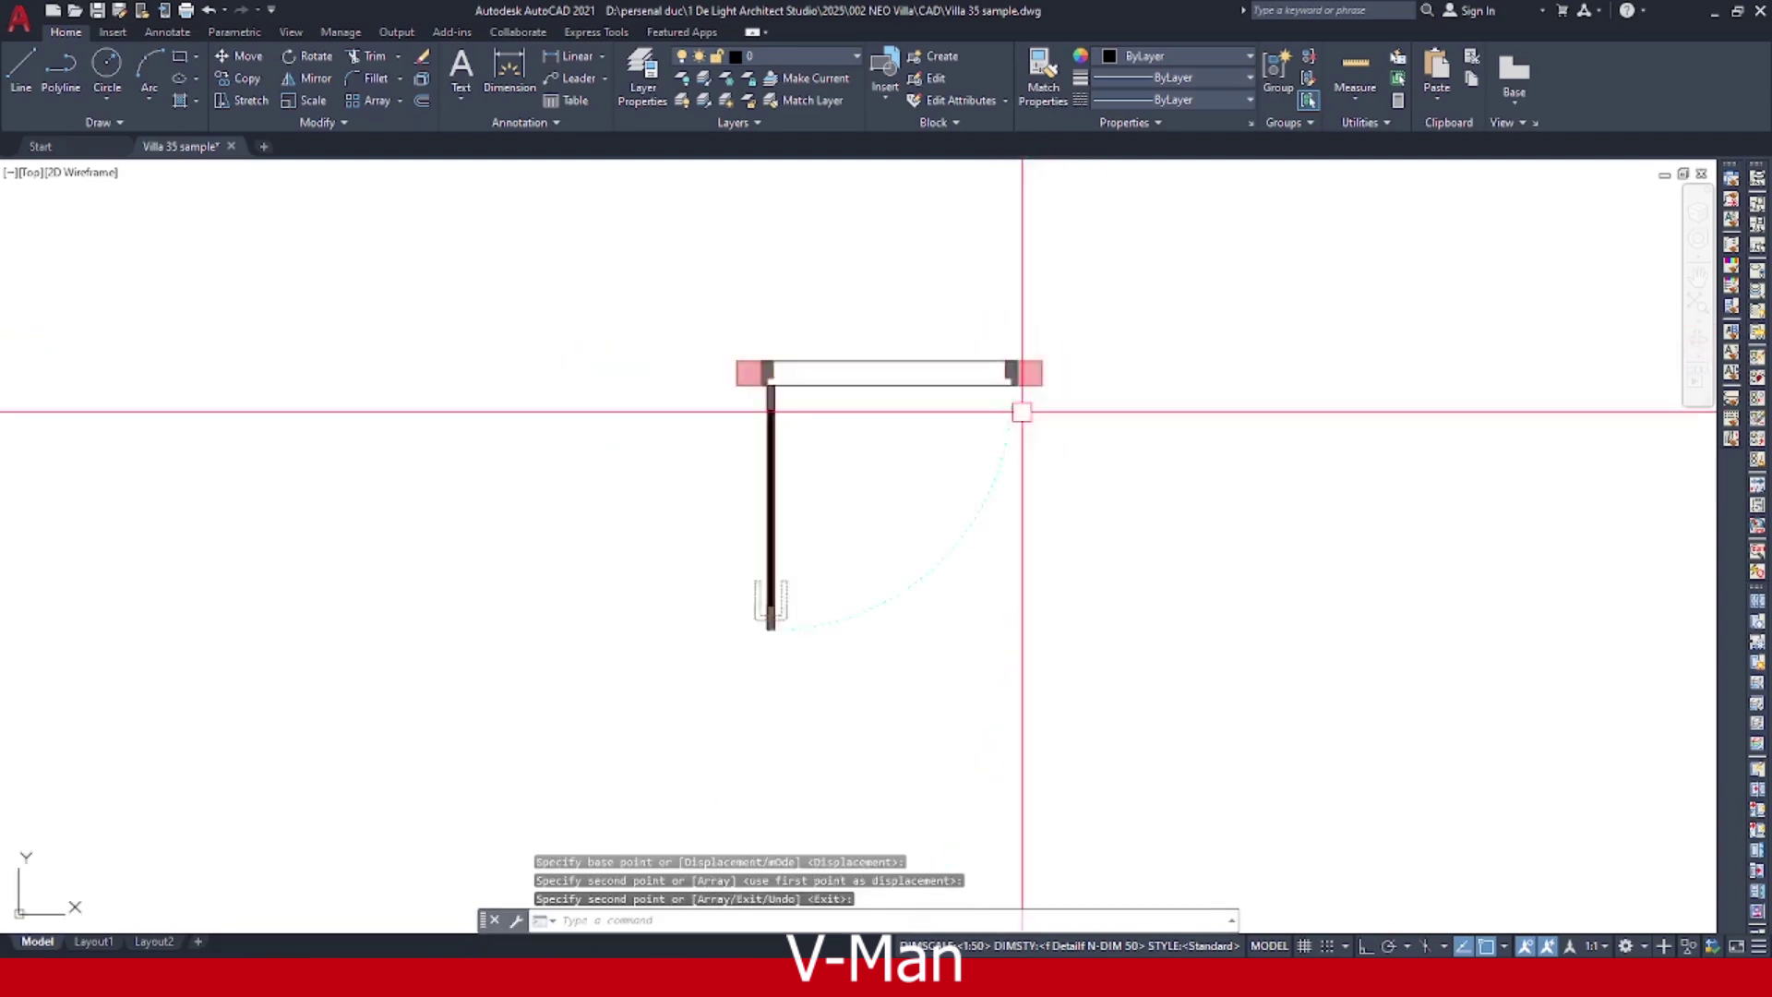
pyautogui.moveTo(1022, 411); pyautogui.dragTo(1125, 433, button='middle')
pyautogui.press('Escape')
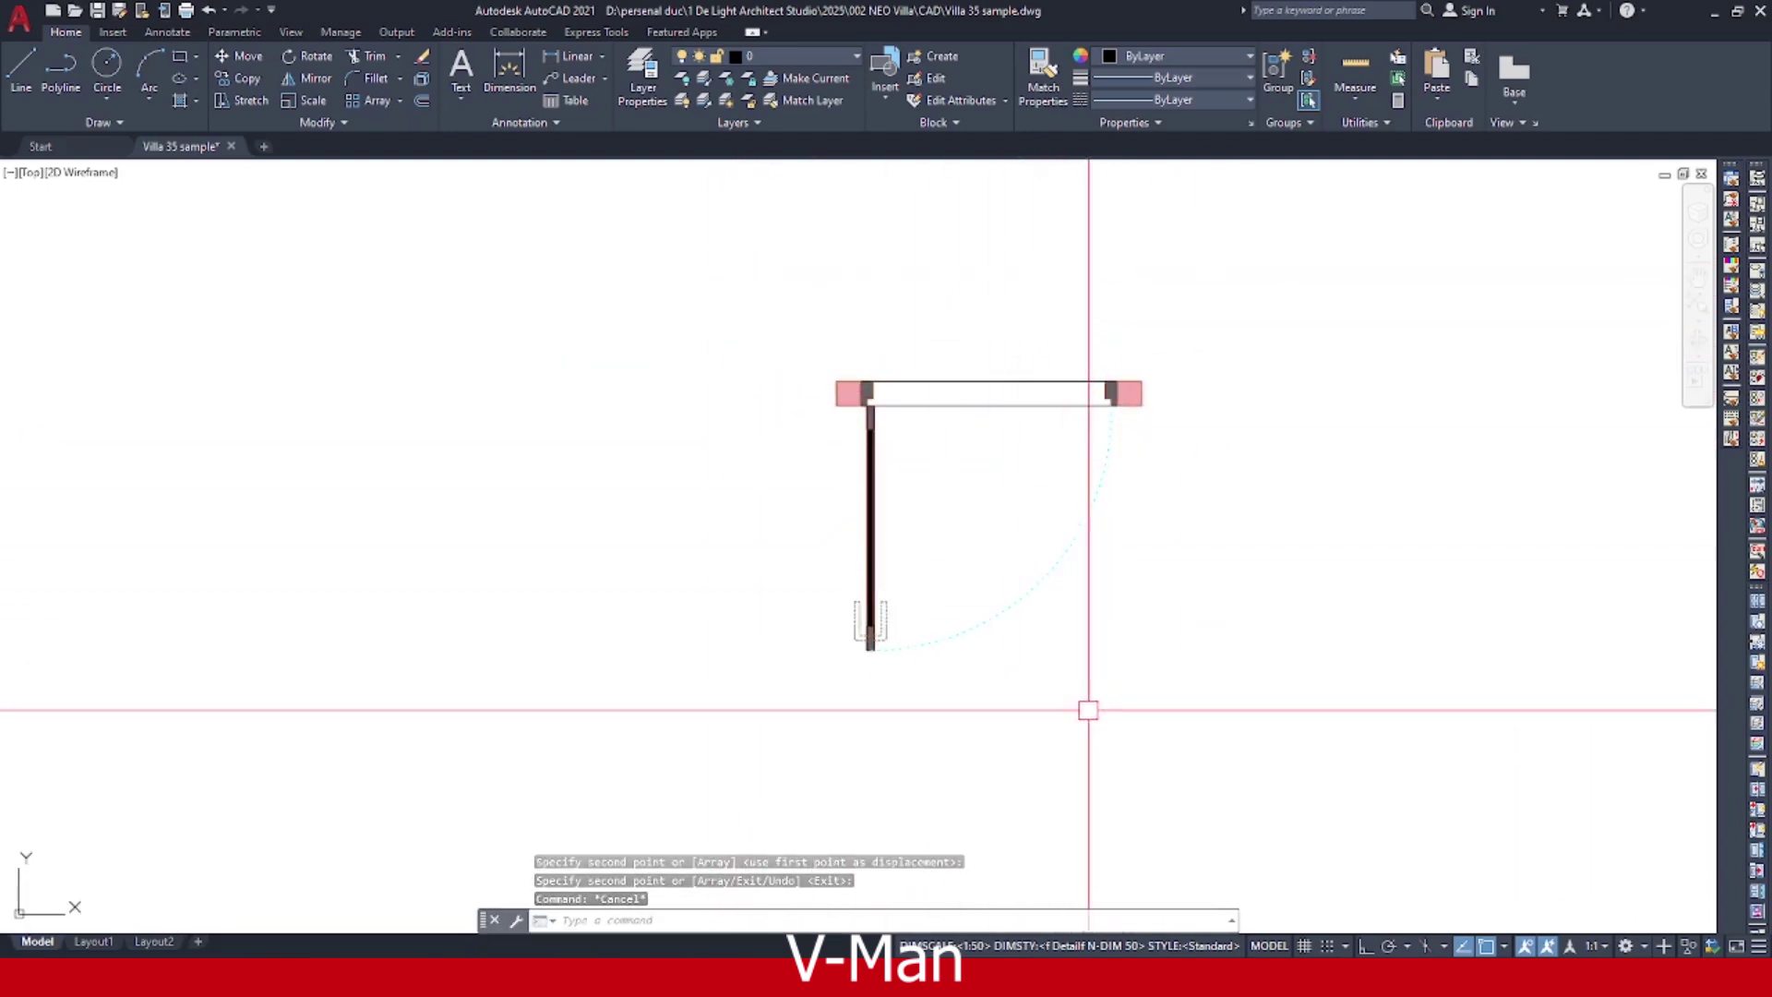
pyautogui.click(673, 226)
pyautogui.click(1216, 723)
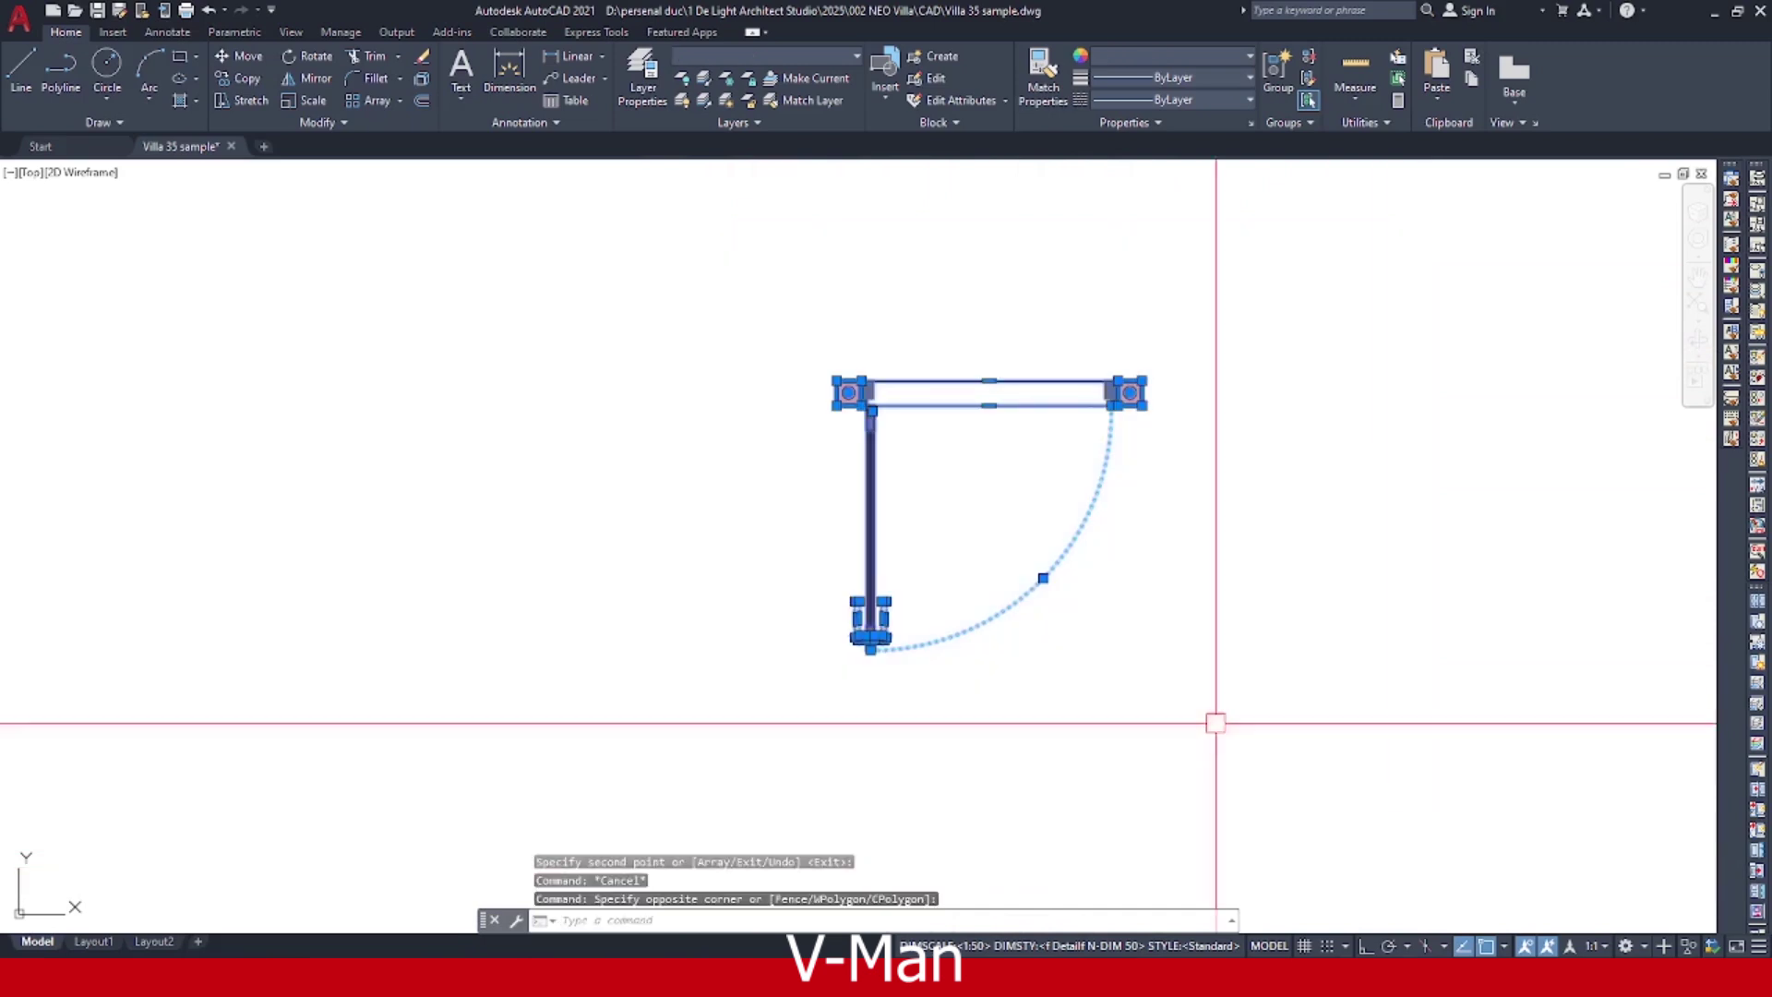
pyautogui.moveTo(1215, 723); pyautogui.dragTo(1097, 701, button='middle')
pyautogui.write('NETLOAD')
pyautogui.press('Return')
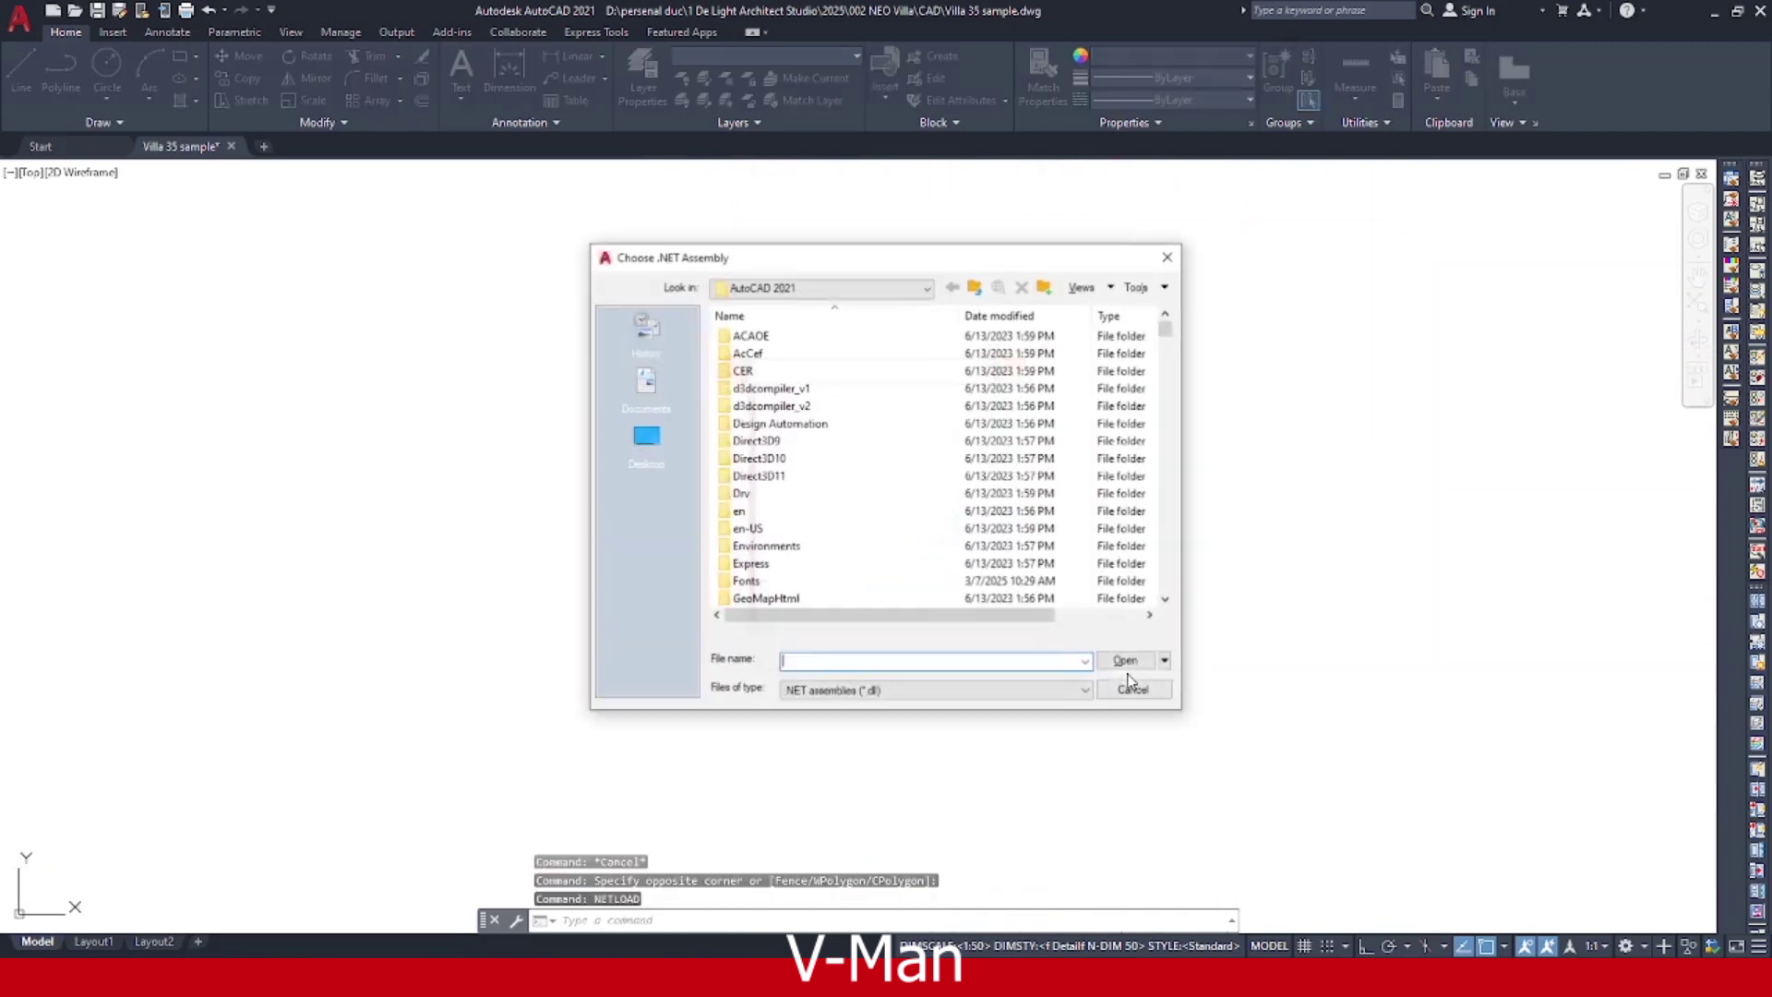
pyautogui.write('door1000')
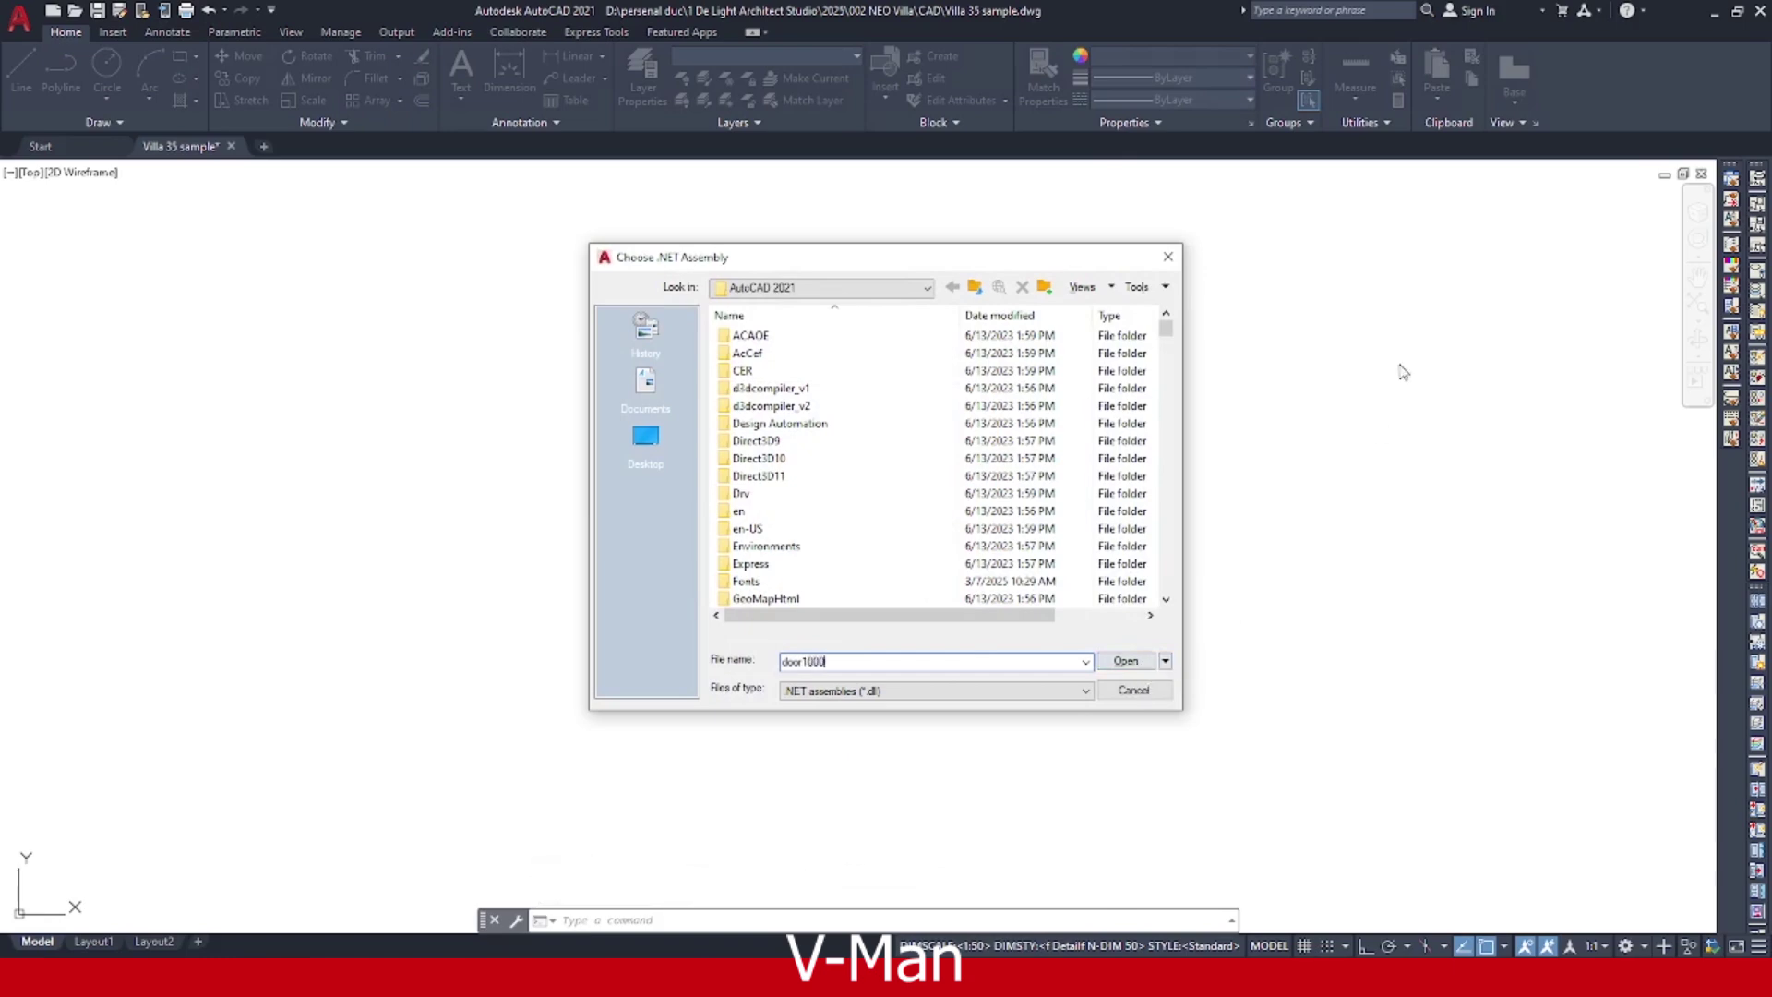
pyautogui.press('Escape')
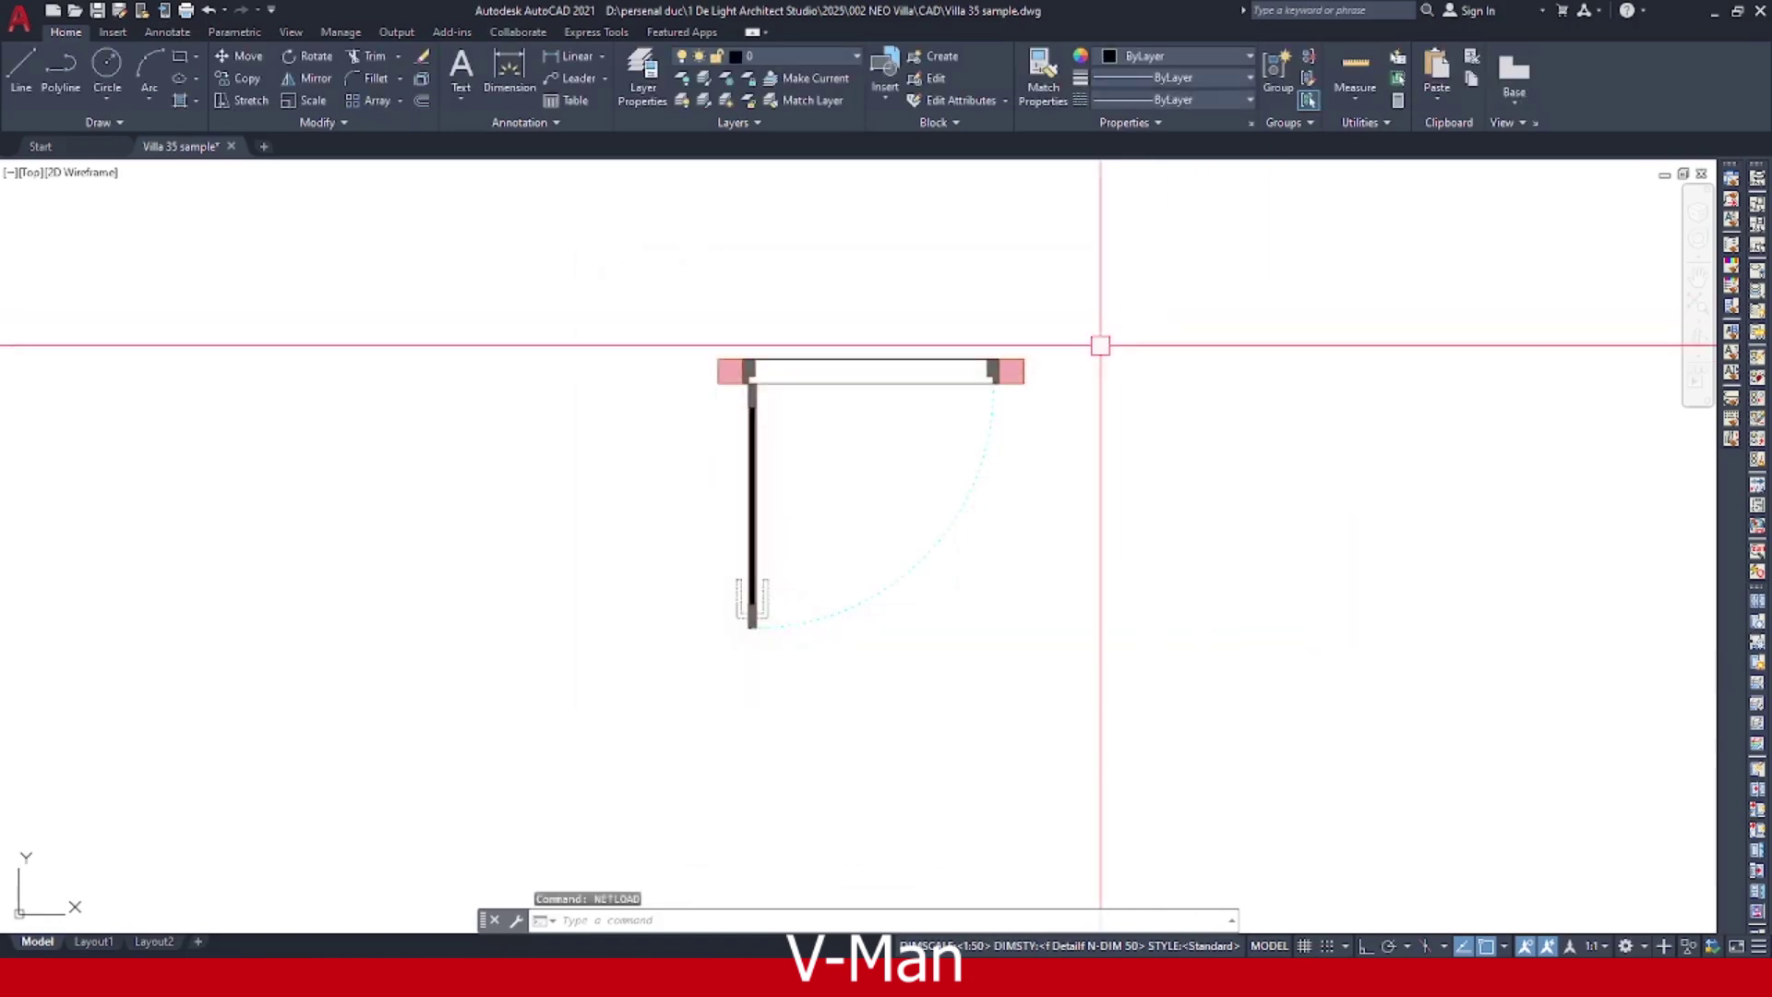
# Define the whole door with its jambs, swing arc, handles and wall squares as a block named door1000.
pyautogui.click(1228, 255)
pyautogui.click(732, 621)
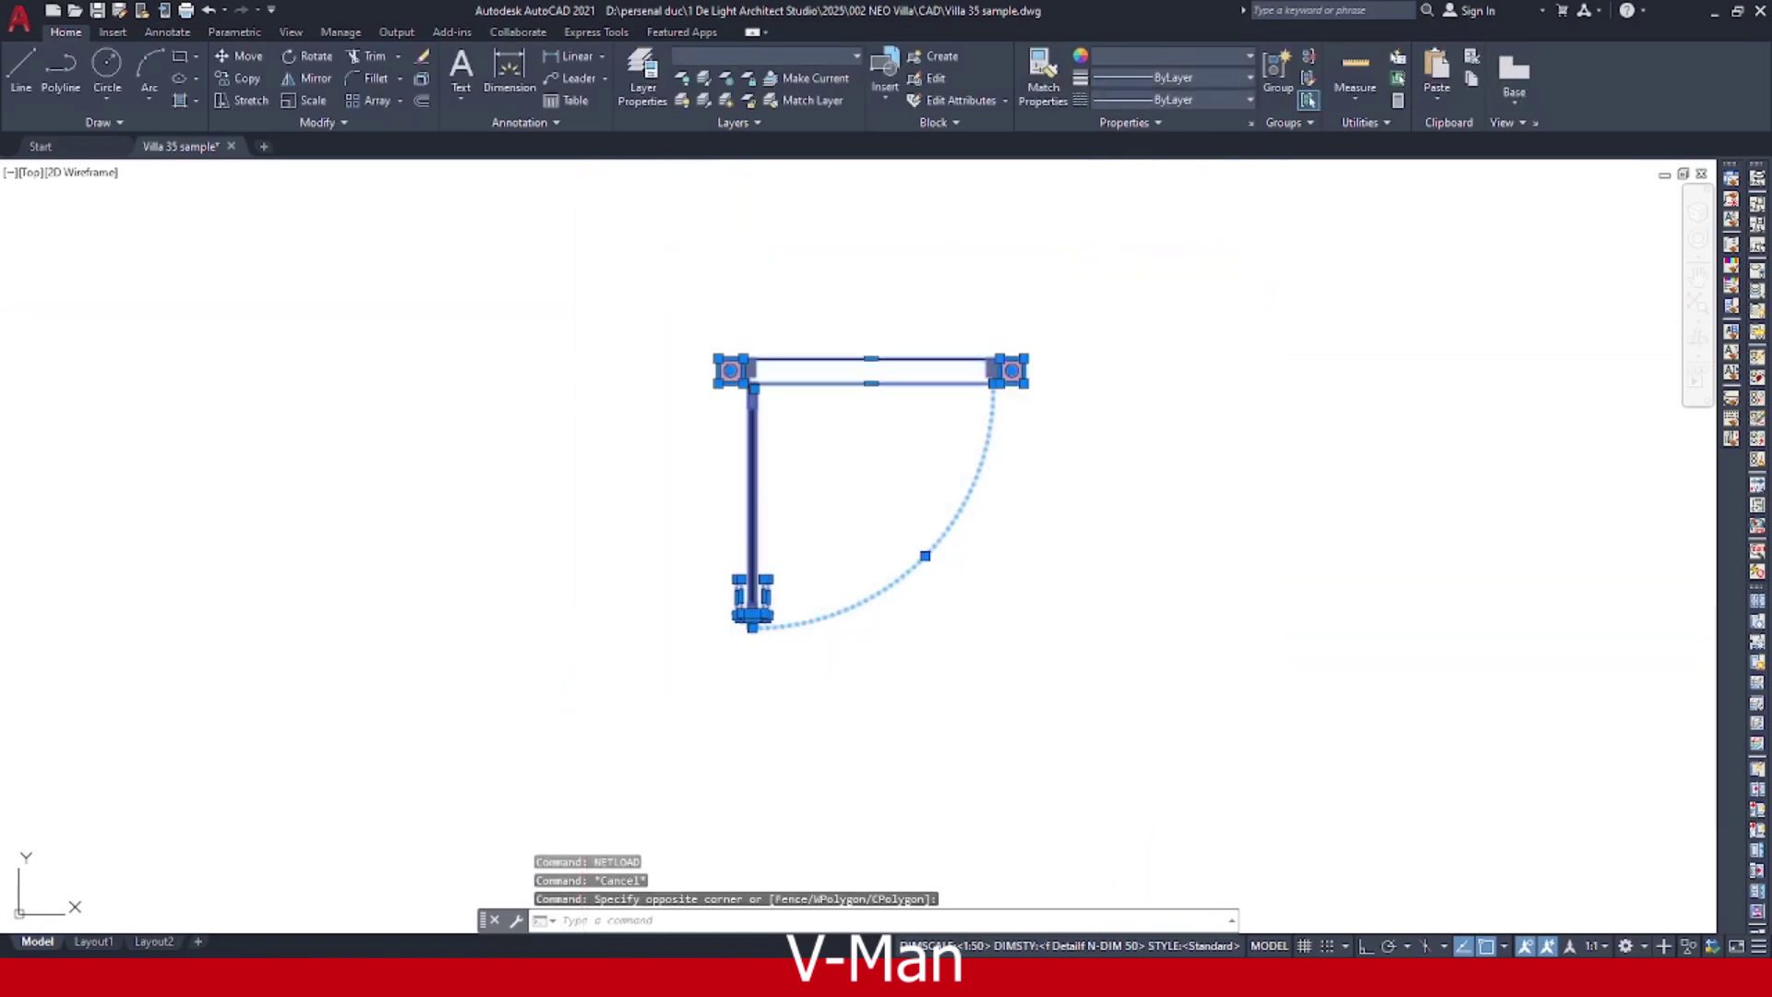
pyautogui.write('b')
pyautogui.press('Return')
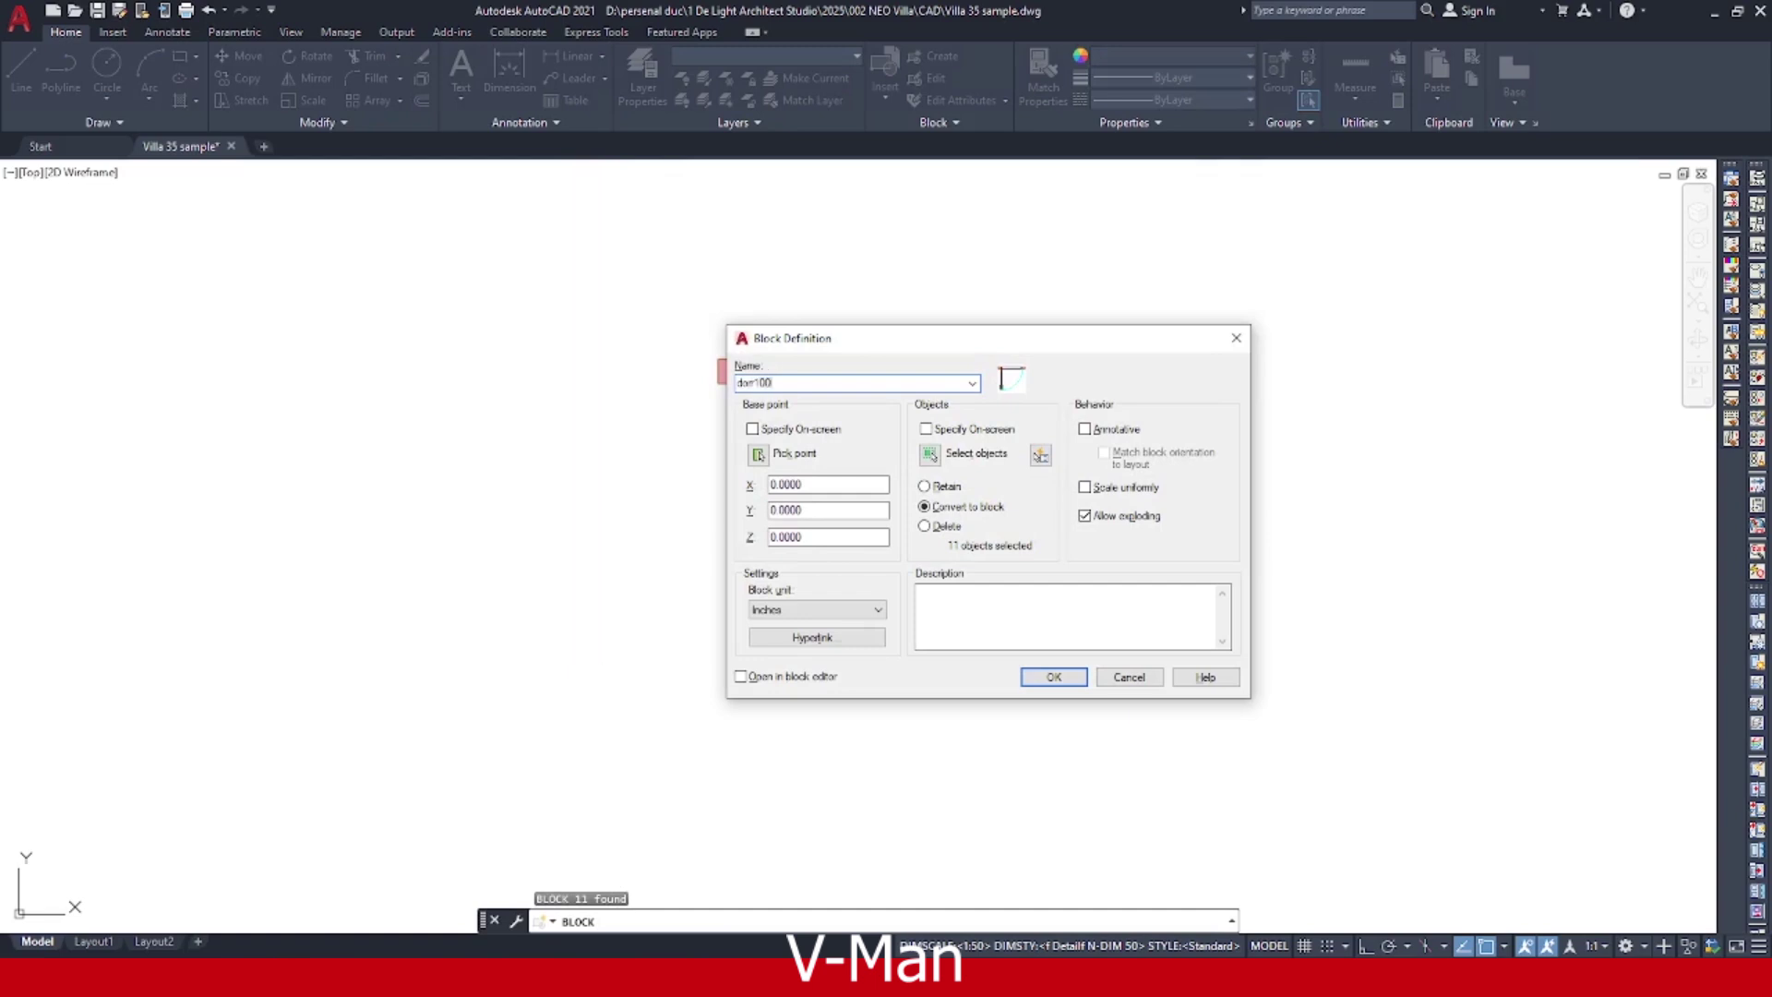
pyautogui.press('Return')
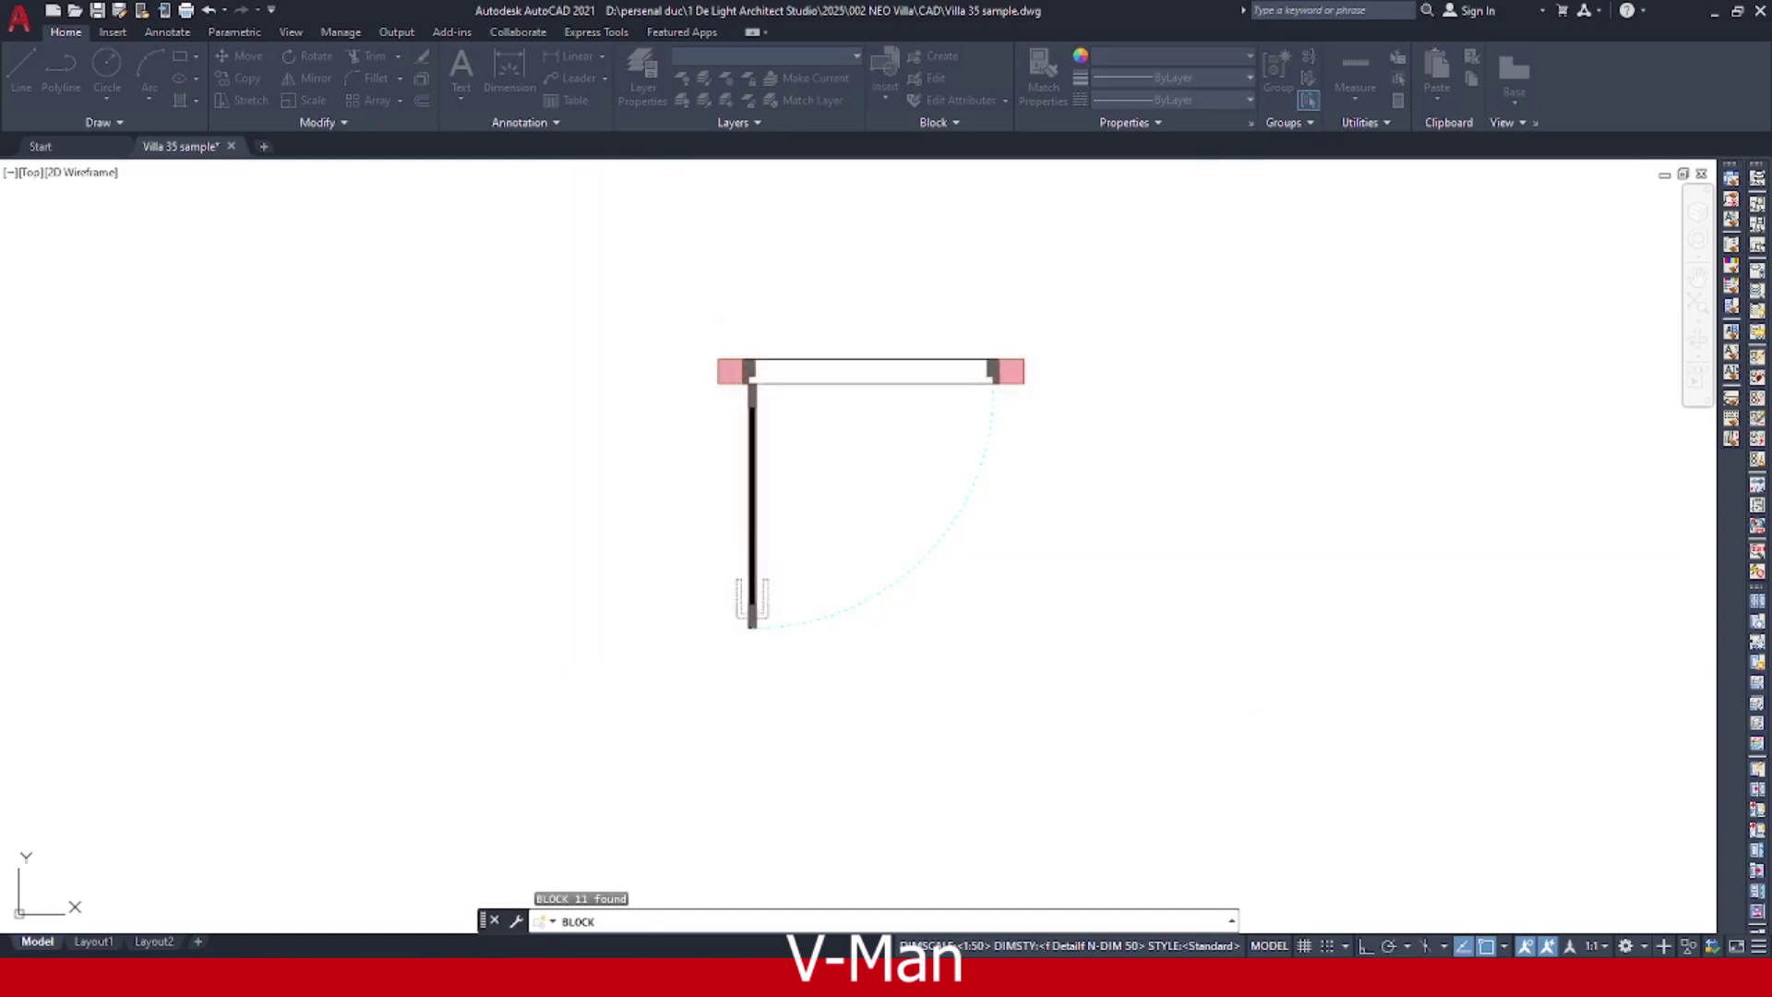
pyautogui.press('Escape')
pyautogui.click(975, 507)
pyautogui.press('Escape')
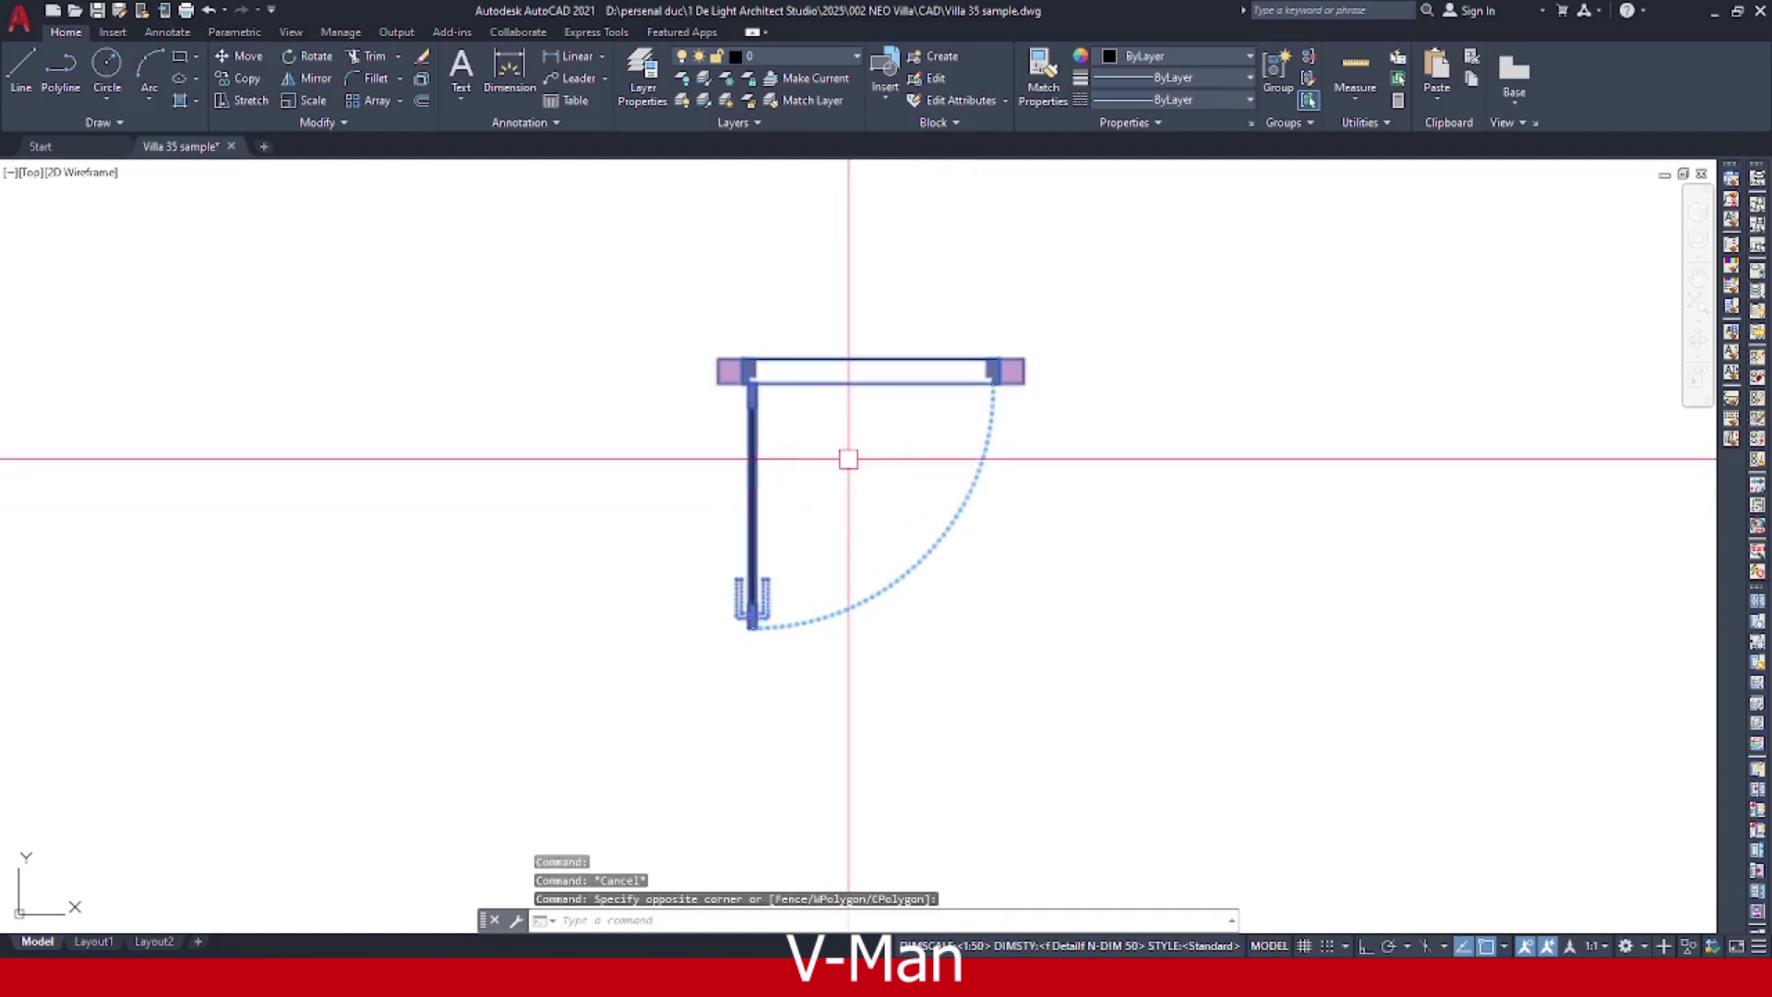
pyautogui.scroll(-4, 842, 461)
pyautogui.scroll(2, 839, 459)
pyautogui.scroll(2, 836, 433)
pyautogui.click(916, 335)
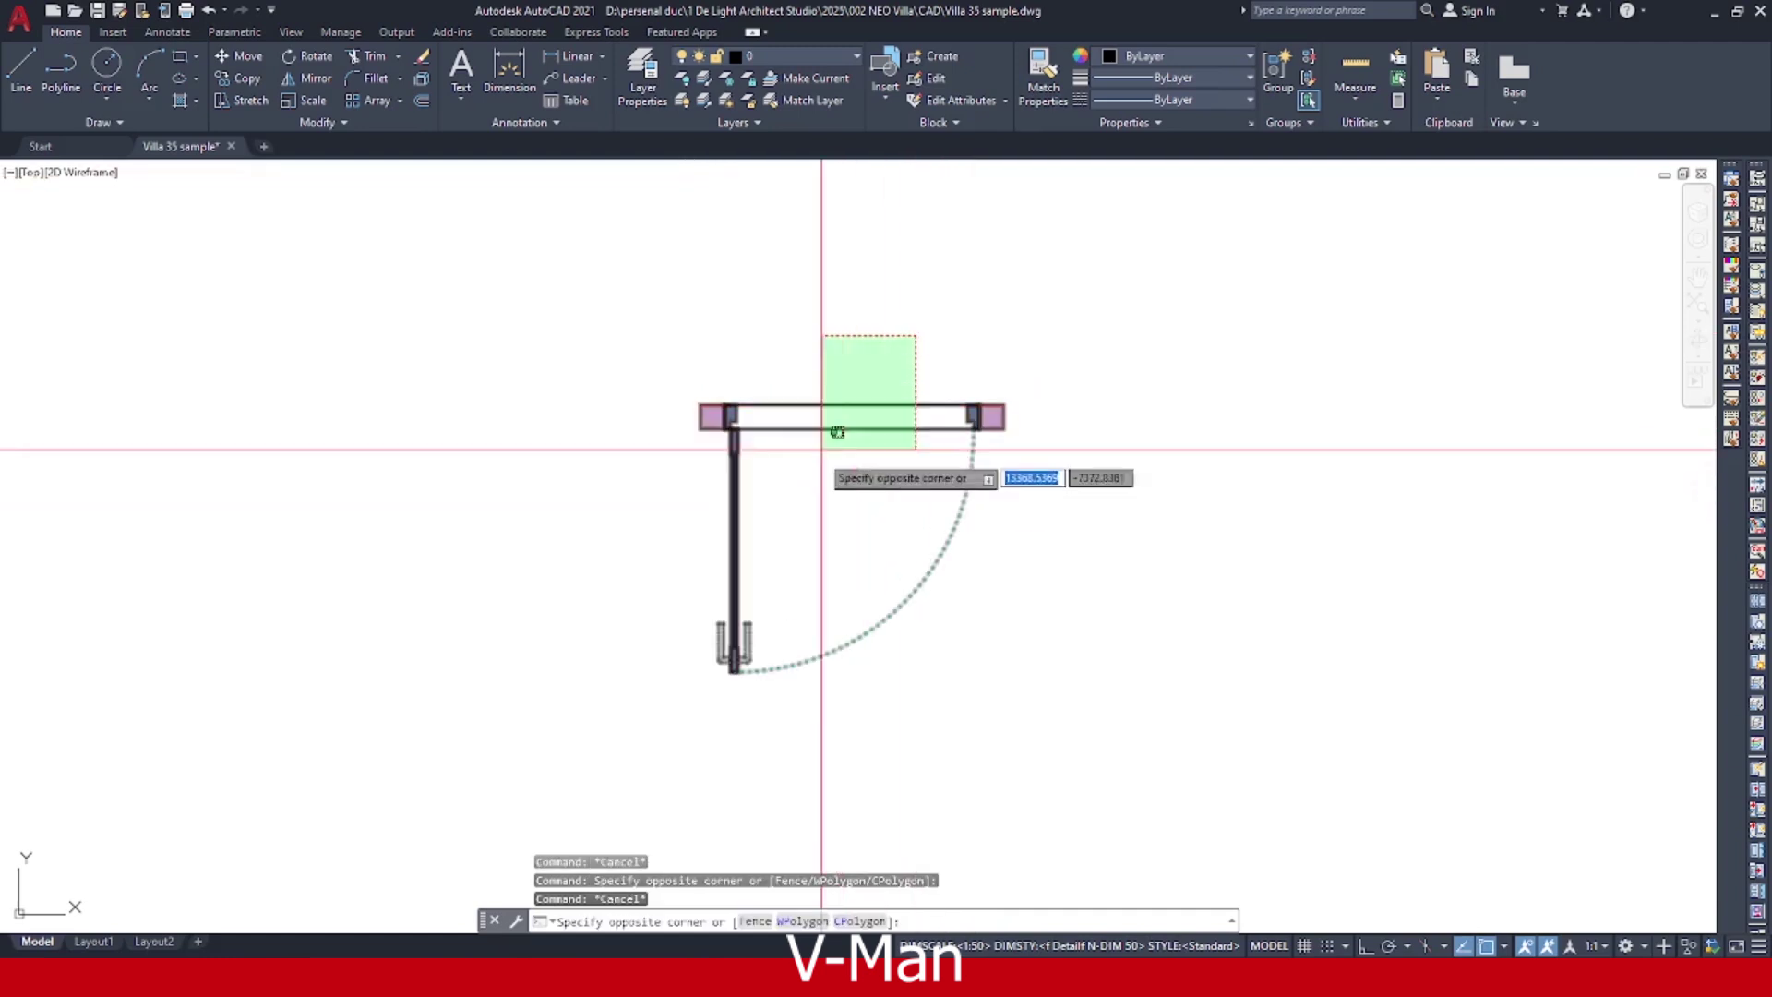
pyautogui.click(820, 455)
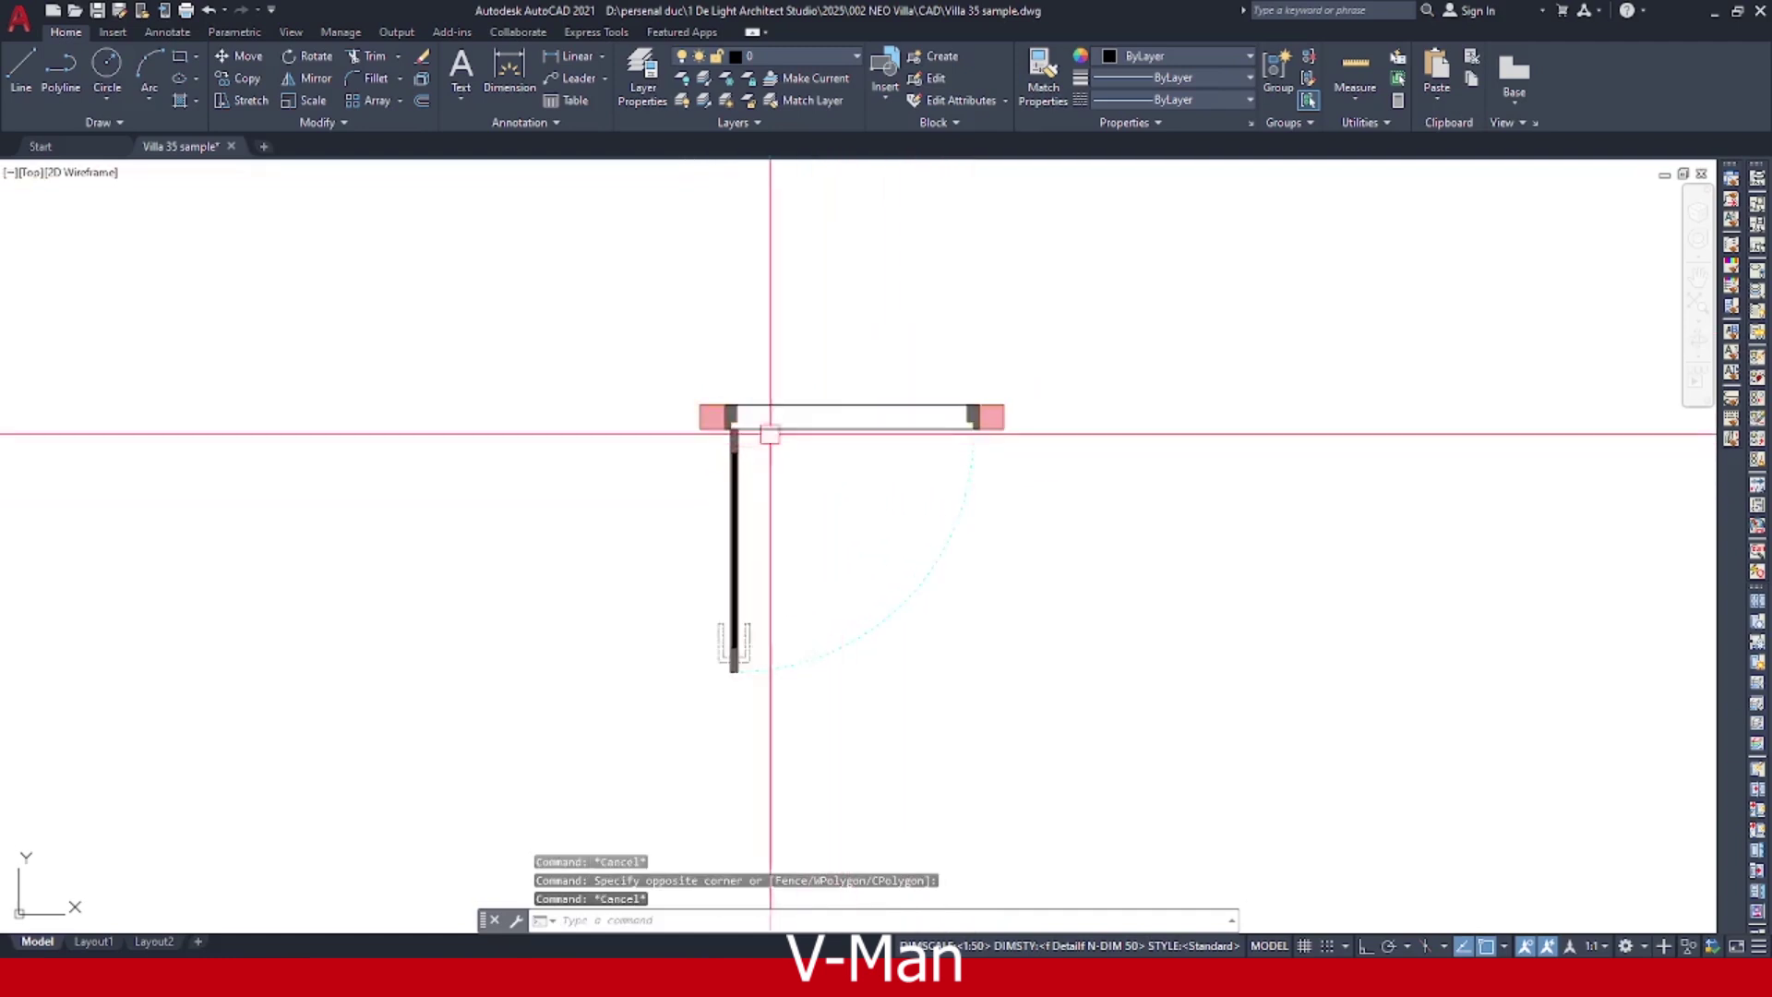
pyautogui.scroll(-2, 827, 425)
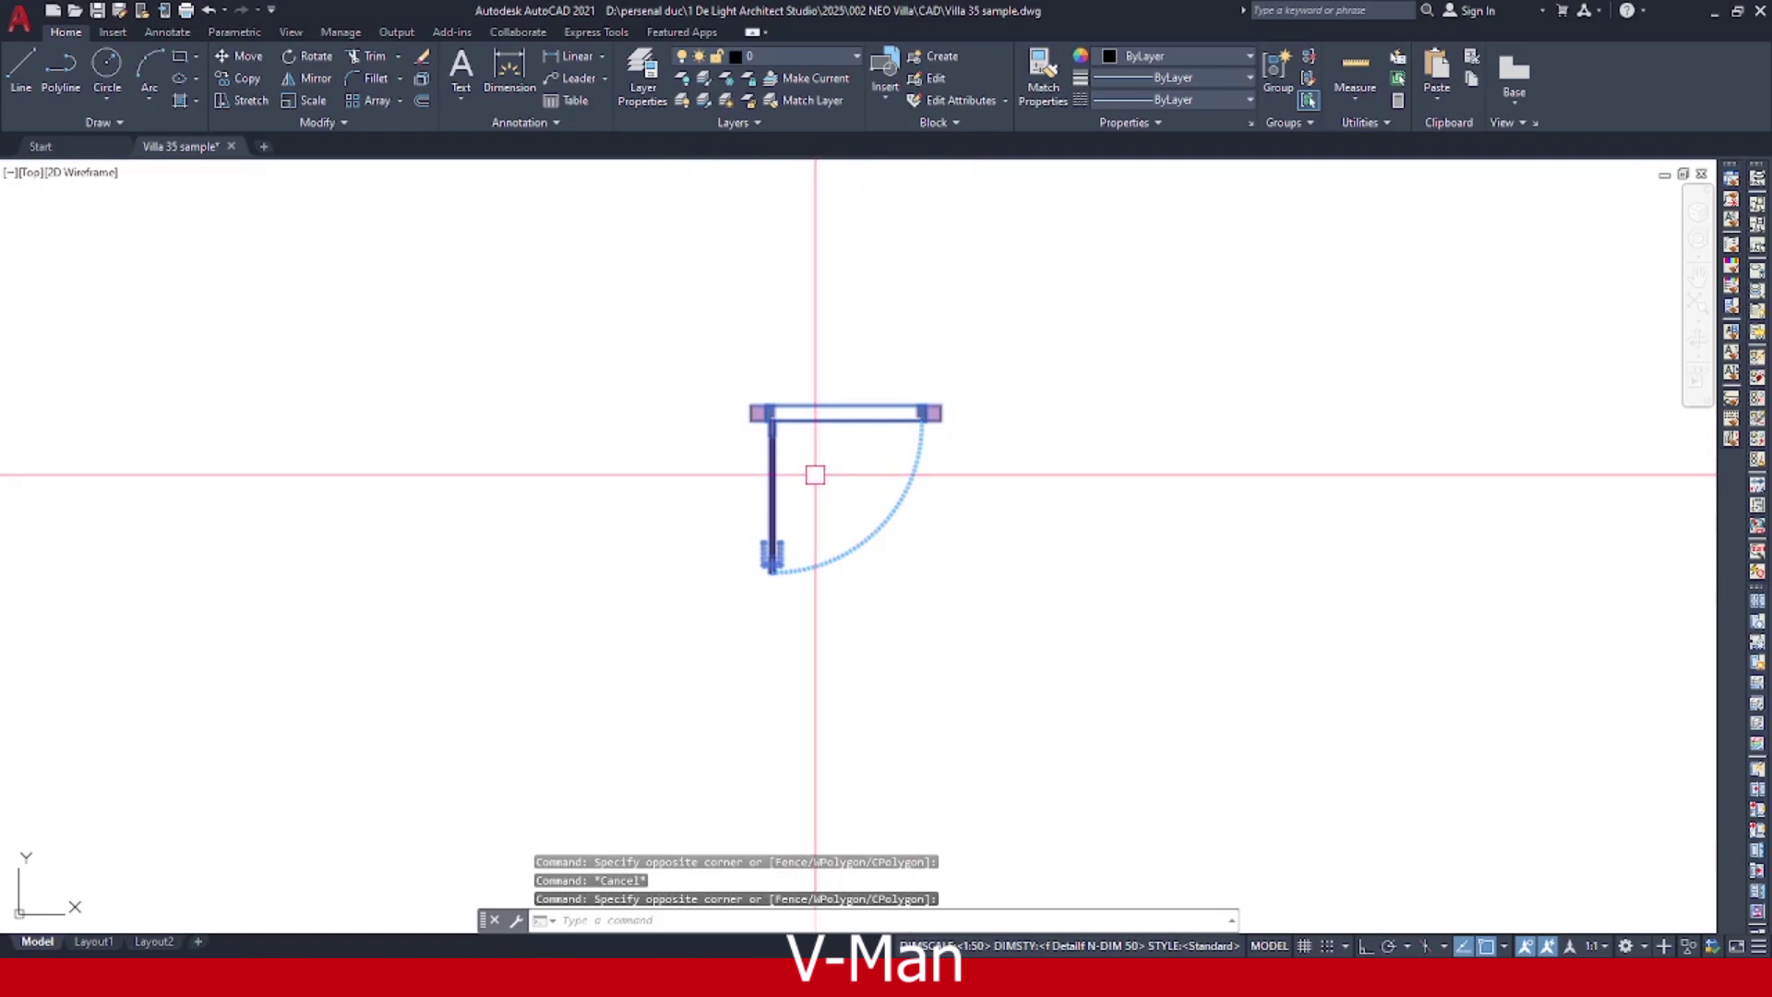
pyautogui.press('Escape')
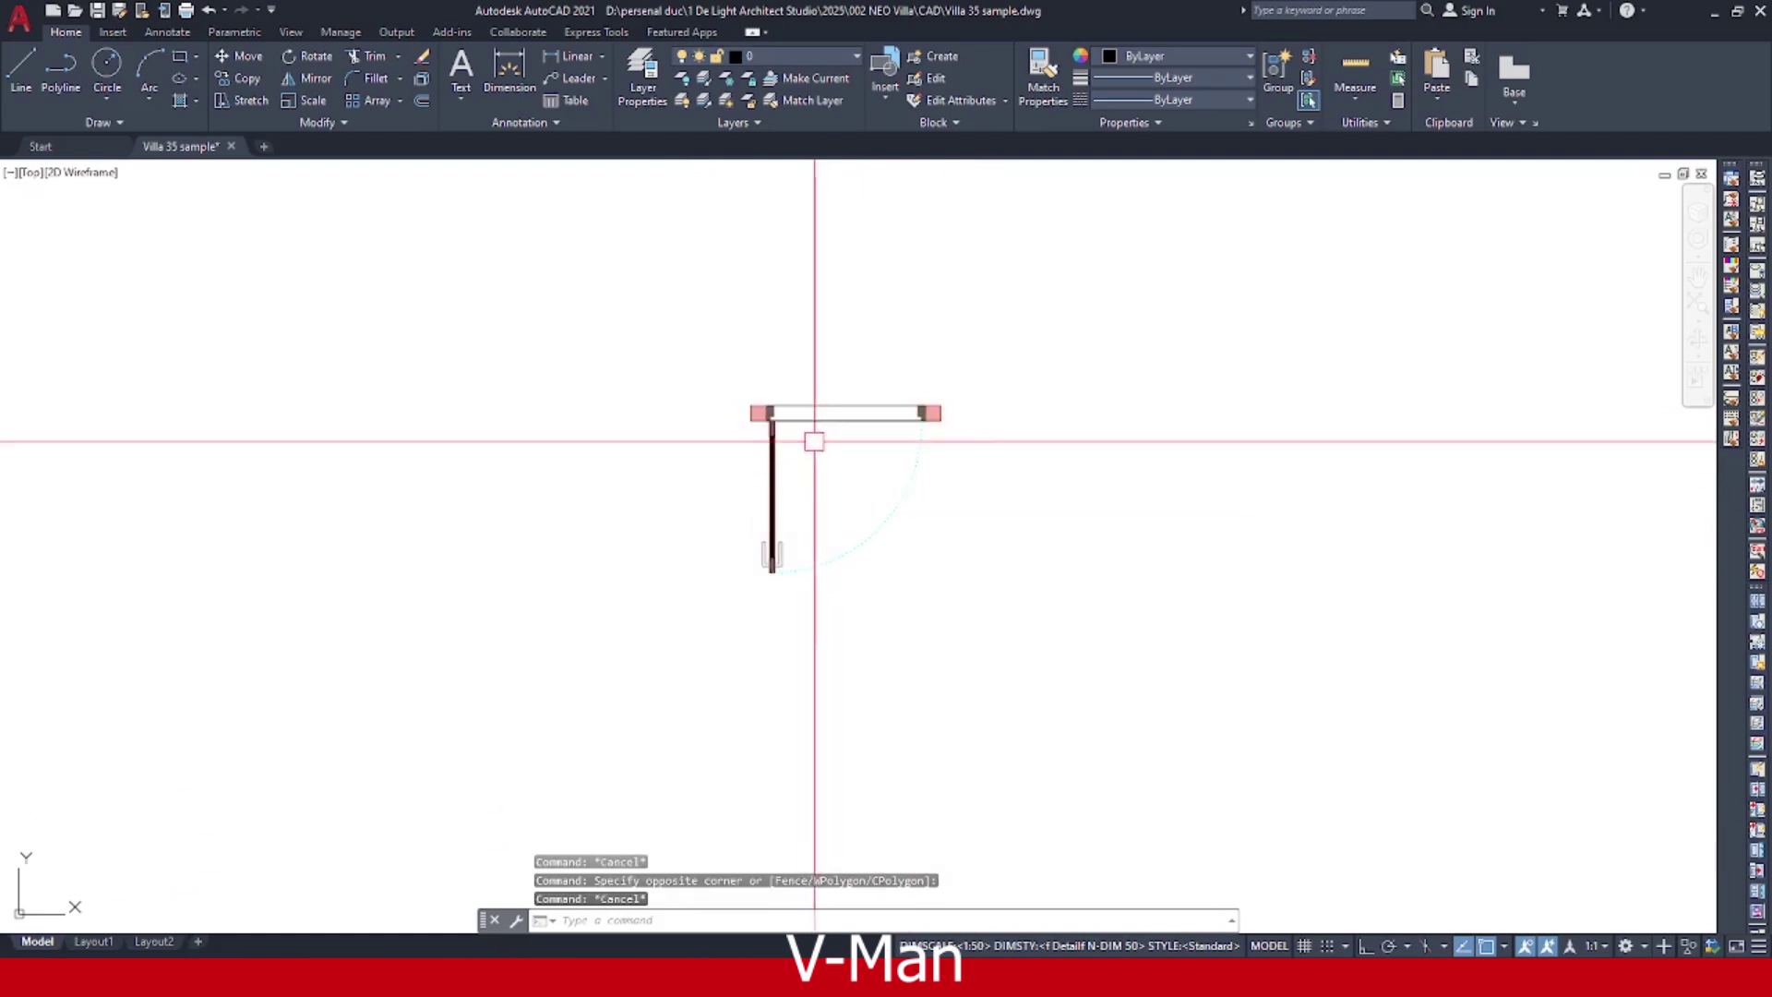
# Open the door1000 block for editing in the block editor.
pyautogui.scroll(2, 825, 399)
pyautogui.click(825, 399)
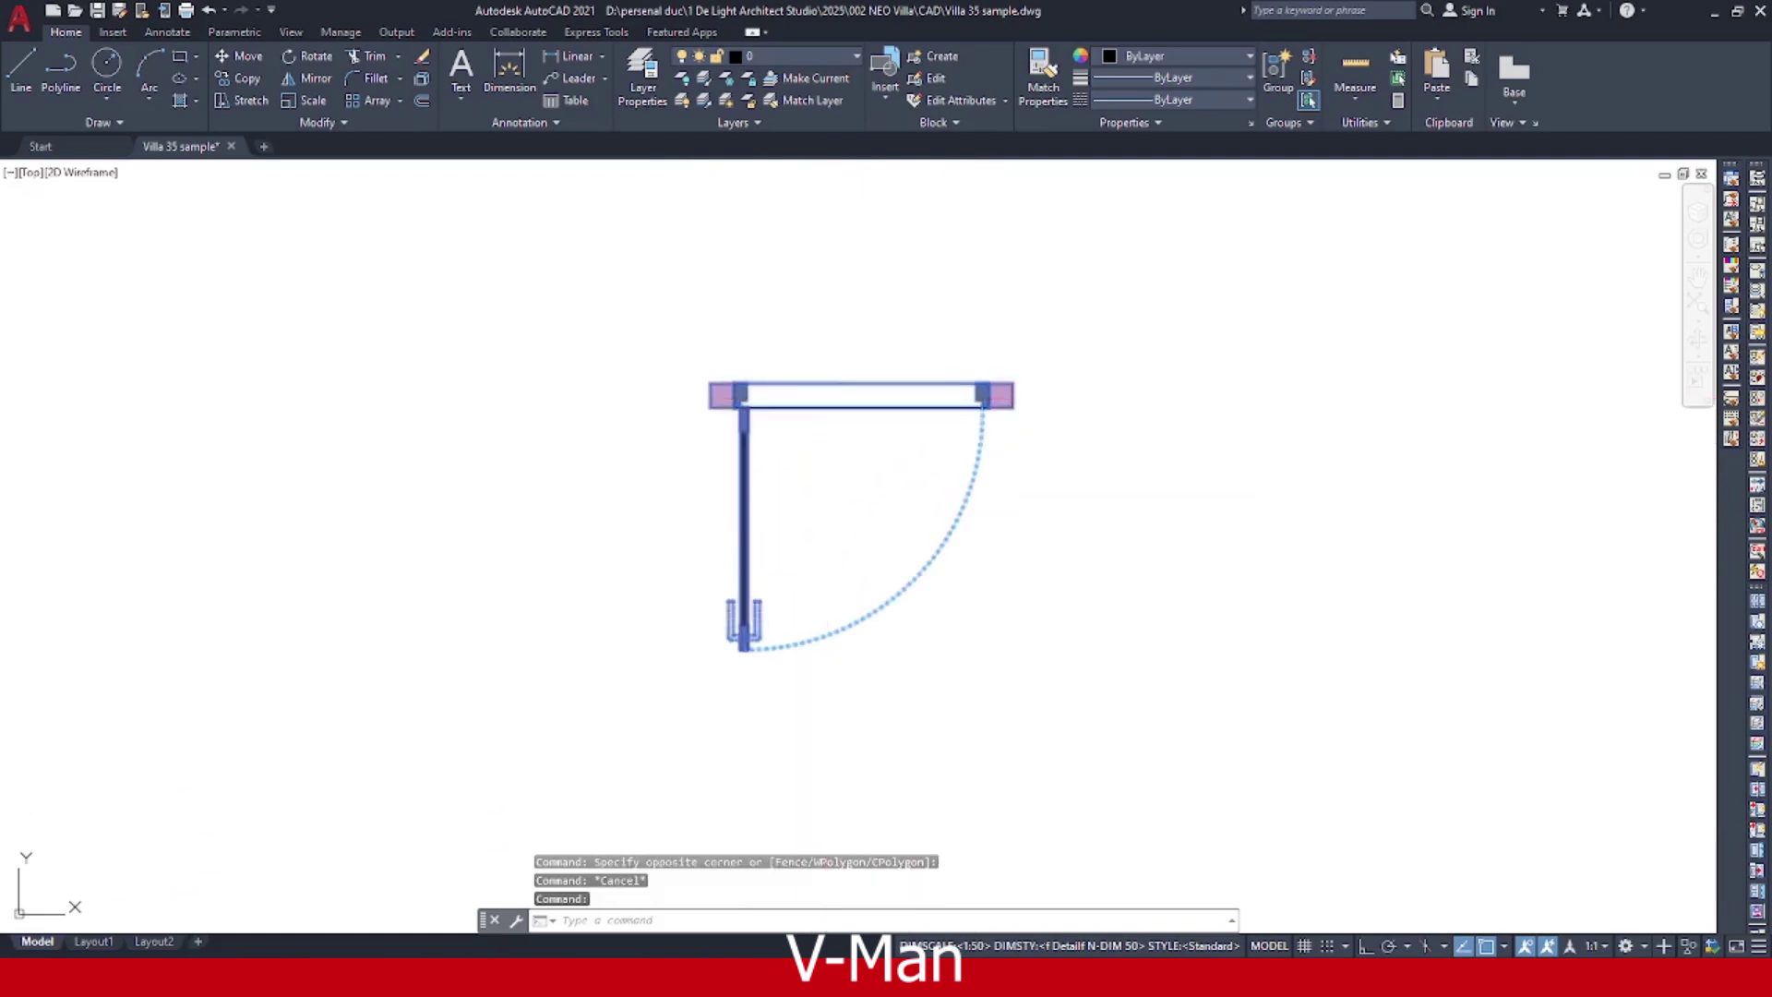
pyautogui.doubleClick(825, 399)
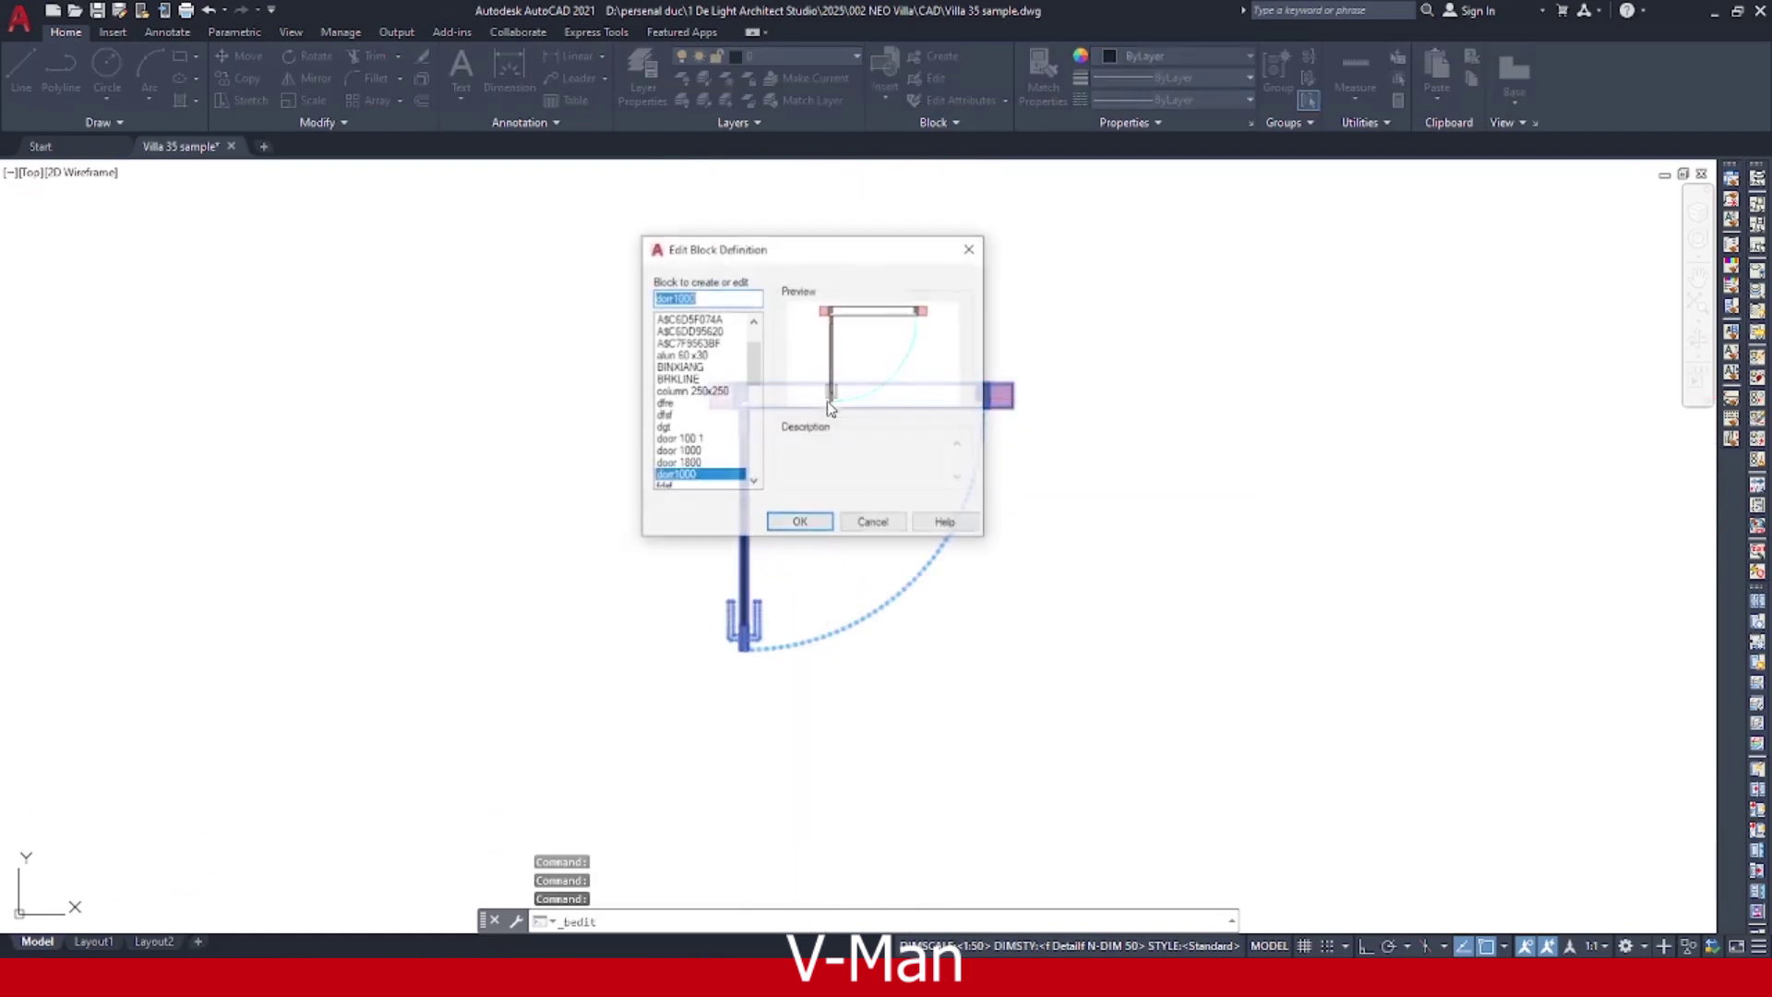
pyautogui.click(800, 524)
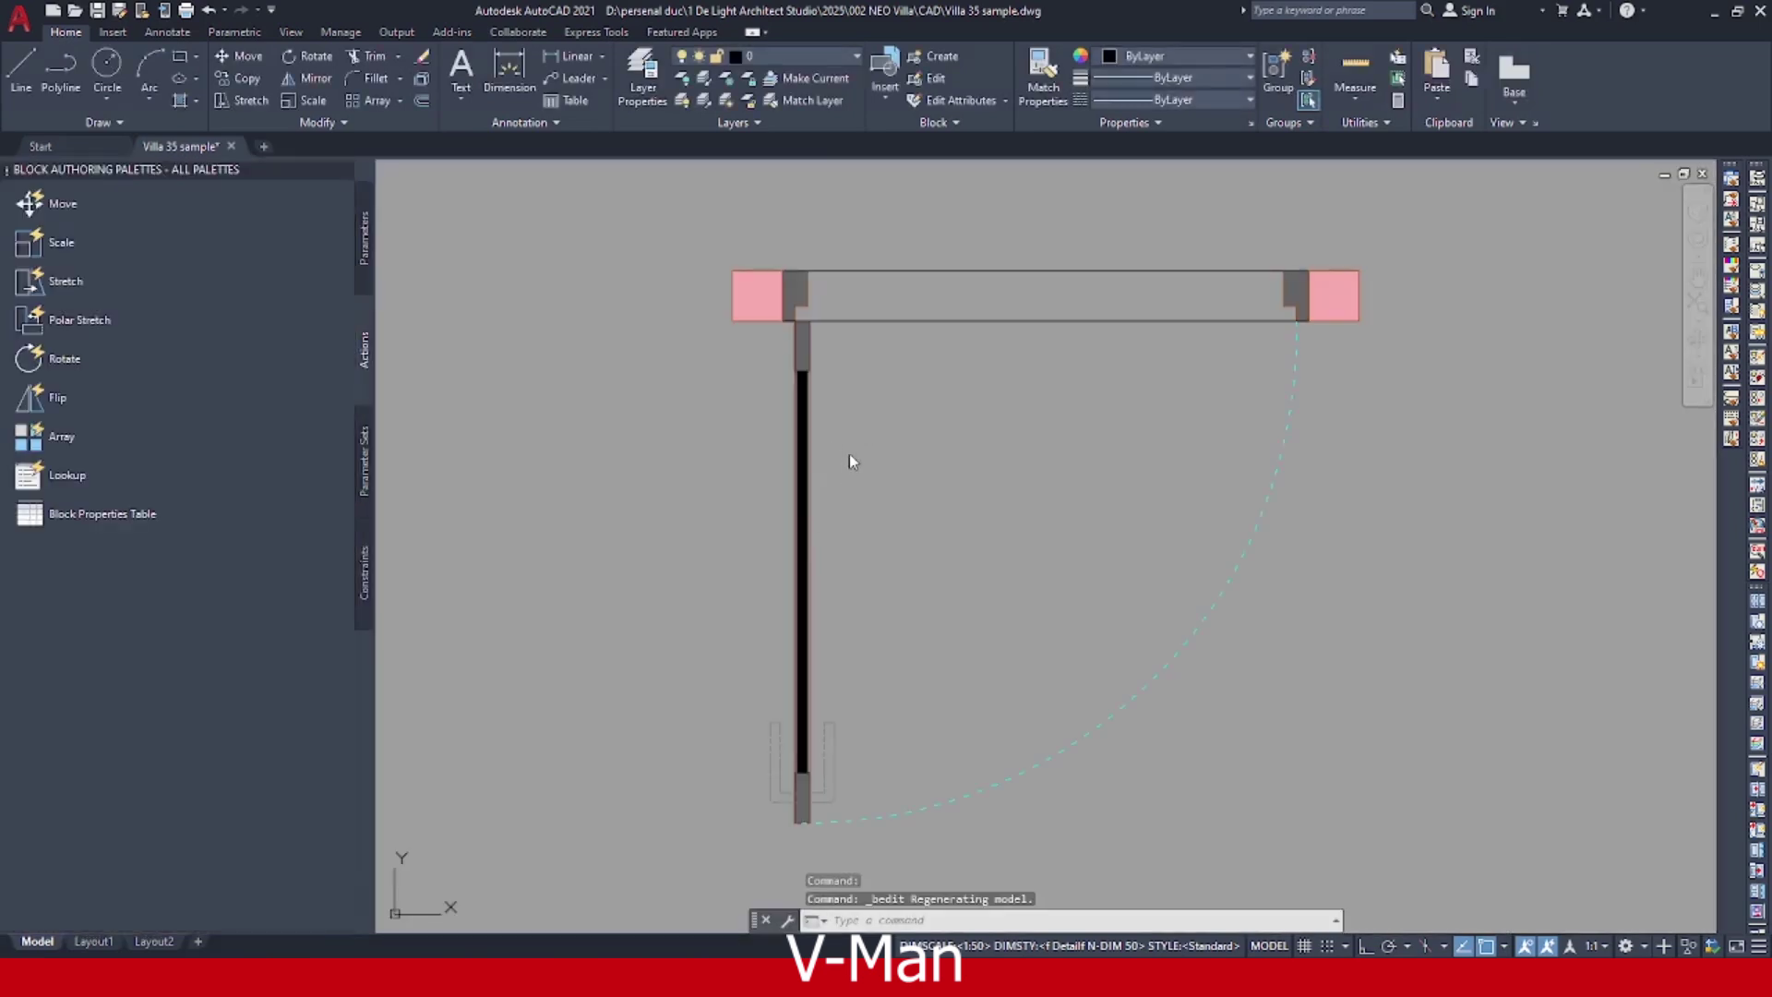
pyautogui.press('Escape')
# Stretch both ends of the door opening rectangle to the outer edges of the left and right wall squares.
pyautogui.click(900, 366)
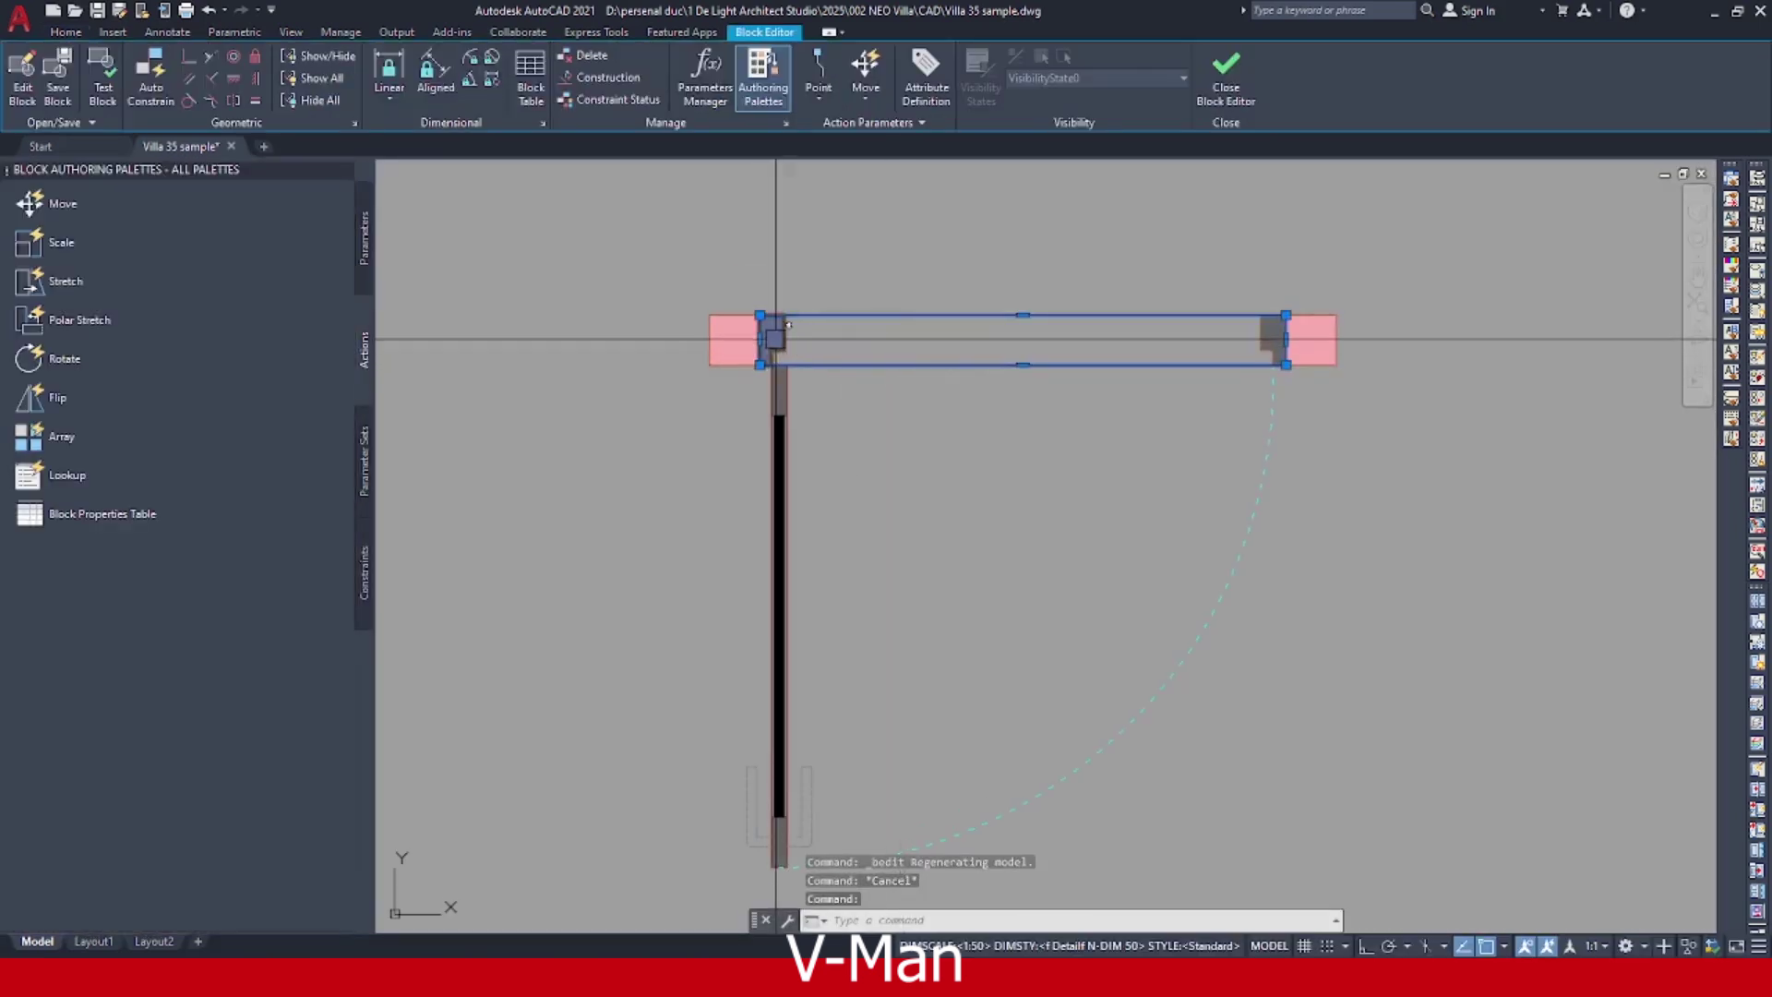
pyautogui.click(760, 340)
pyautogui.click(709, 339)
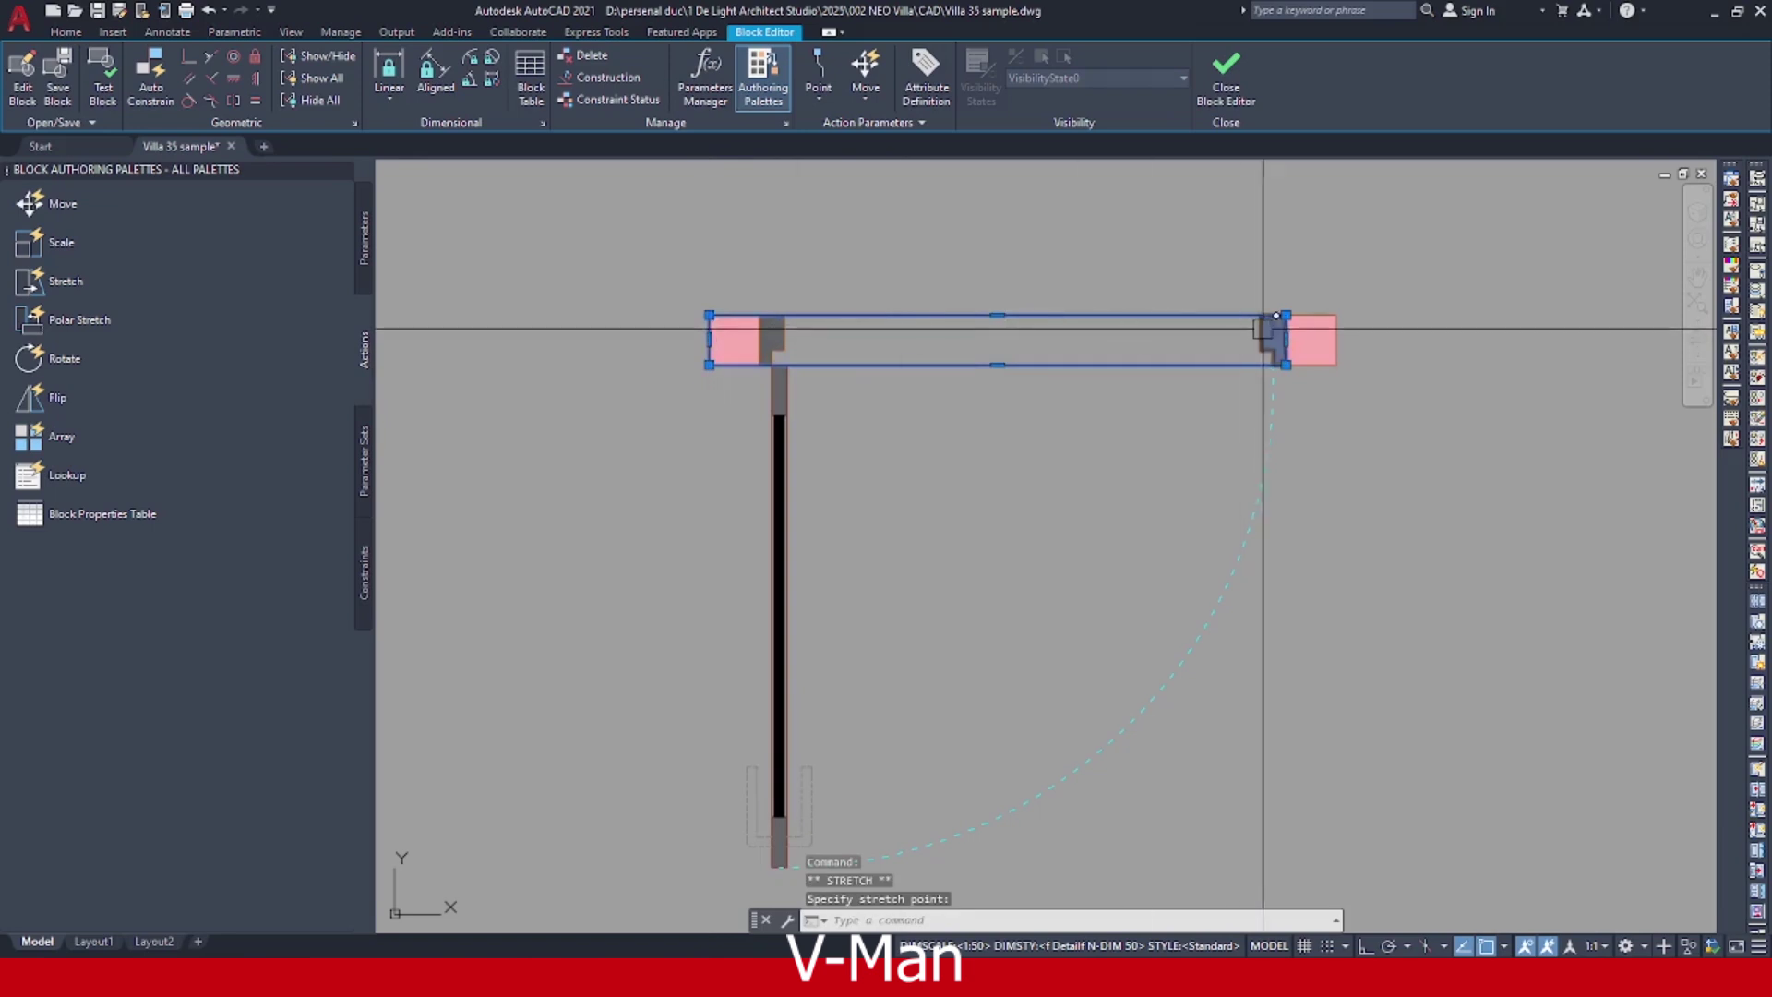
pyautogui.click(1286, 337)
pyautogui.click(1286, 339)
pyautogui.click(1336, 337)
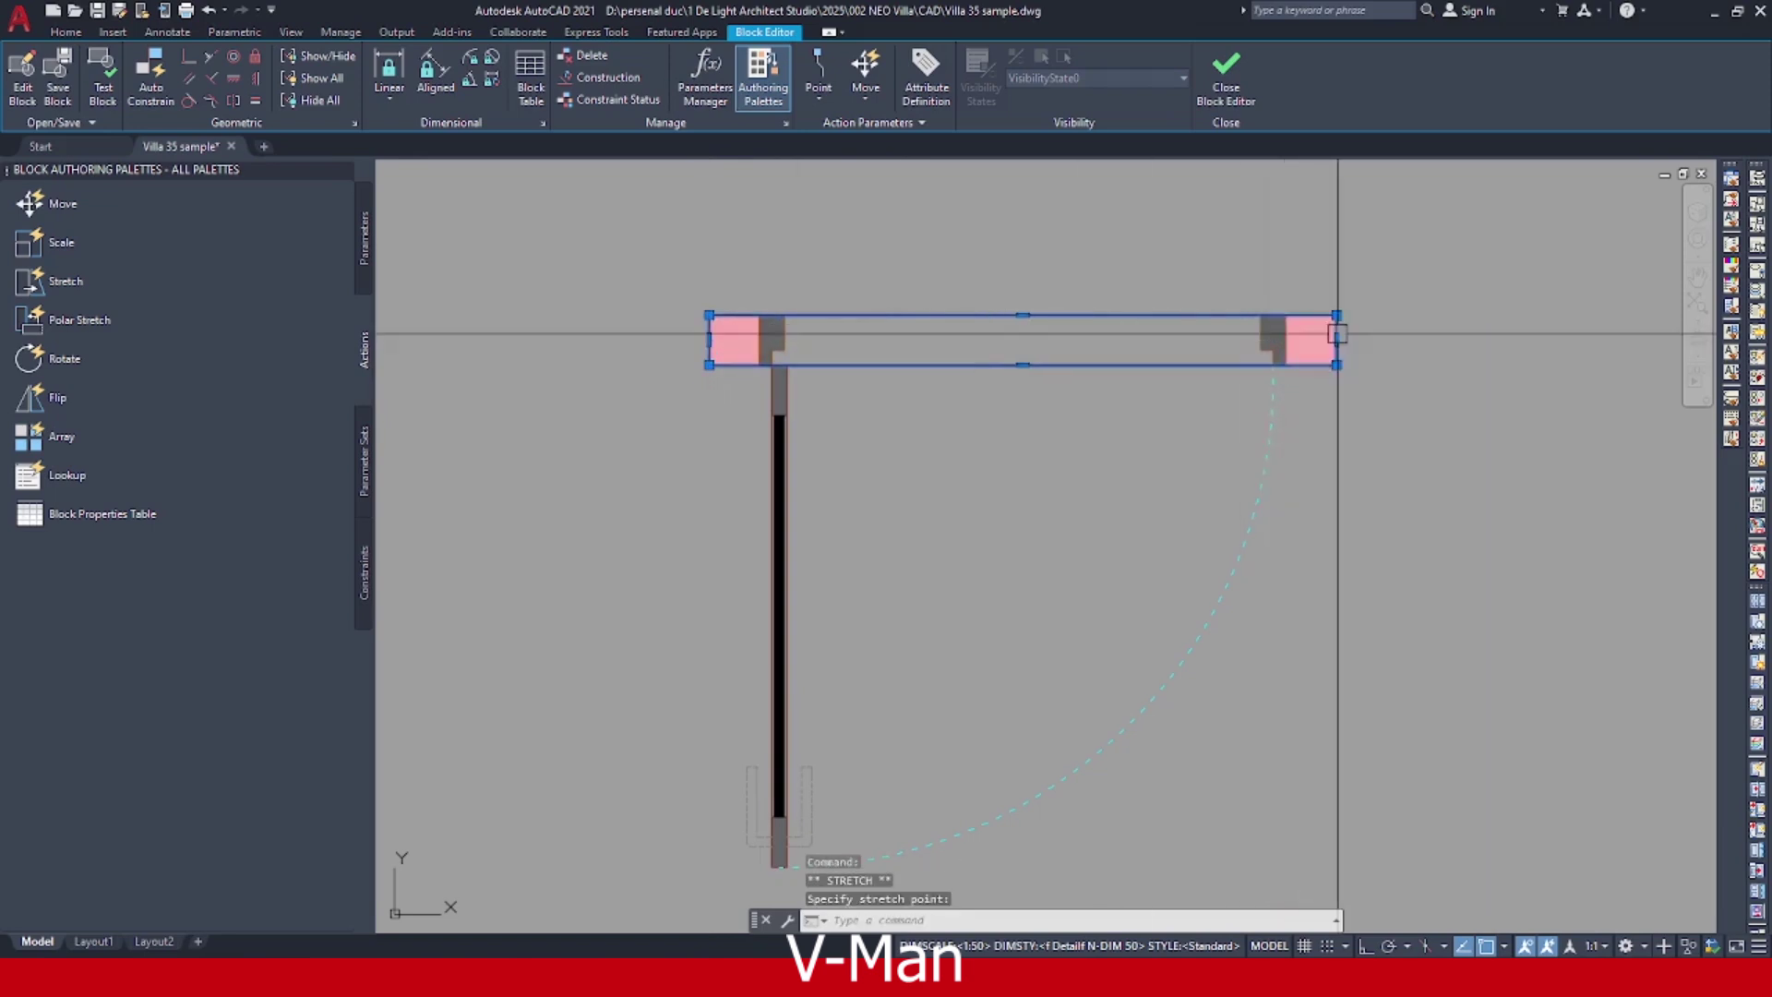
pyautogui.press('Escape')
# Create a wipeout from the stretched opening rectangle, keeping the original polyline.
pyautogui.click(1089, 369)
pyautogui.press('Escape')
pyautogui.write('w')
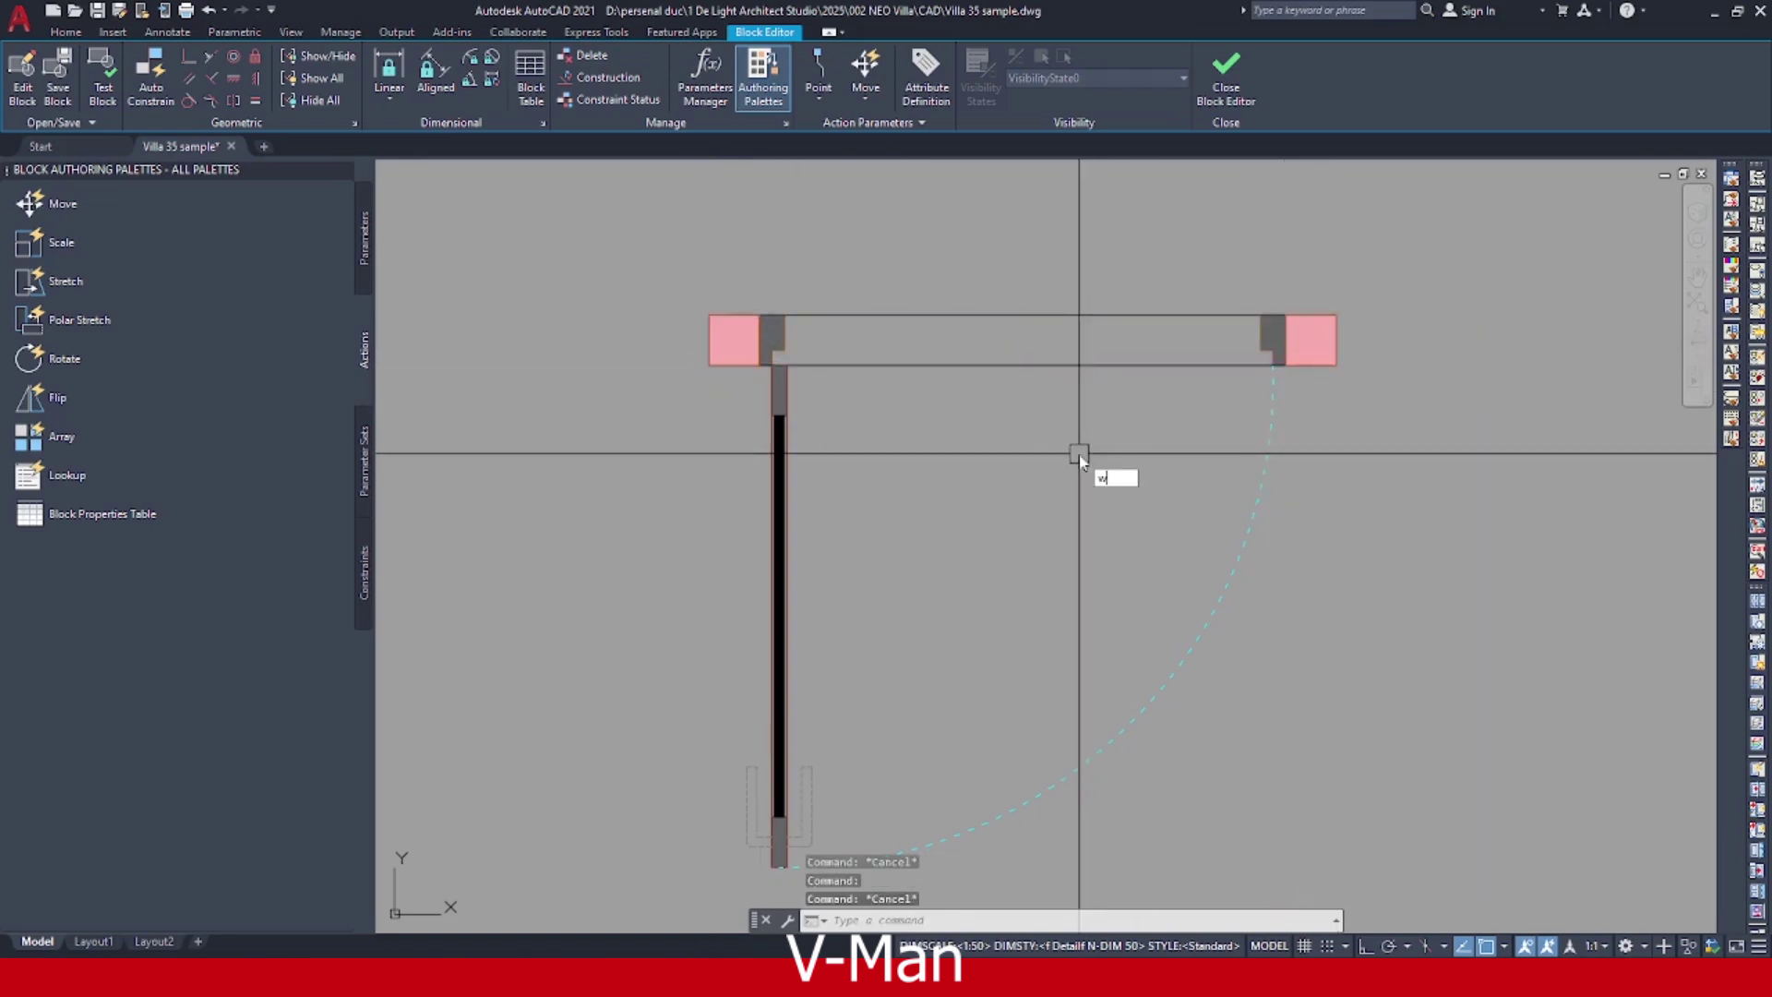
pyautogui.write('i')
pyautogui.press('Return')
pyautogui.write('p')
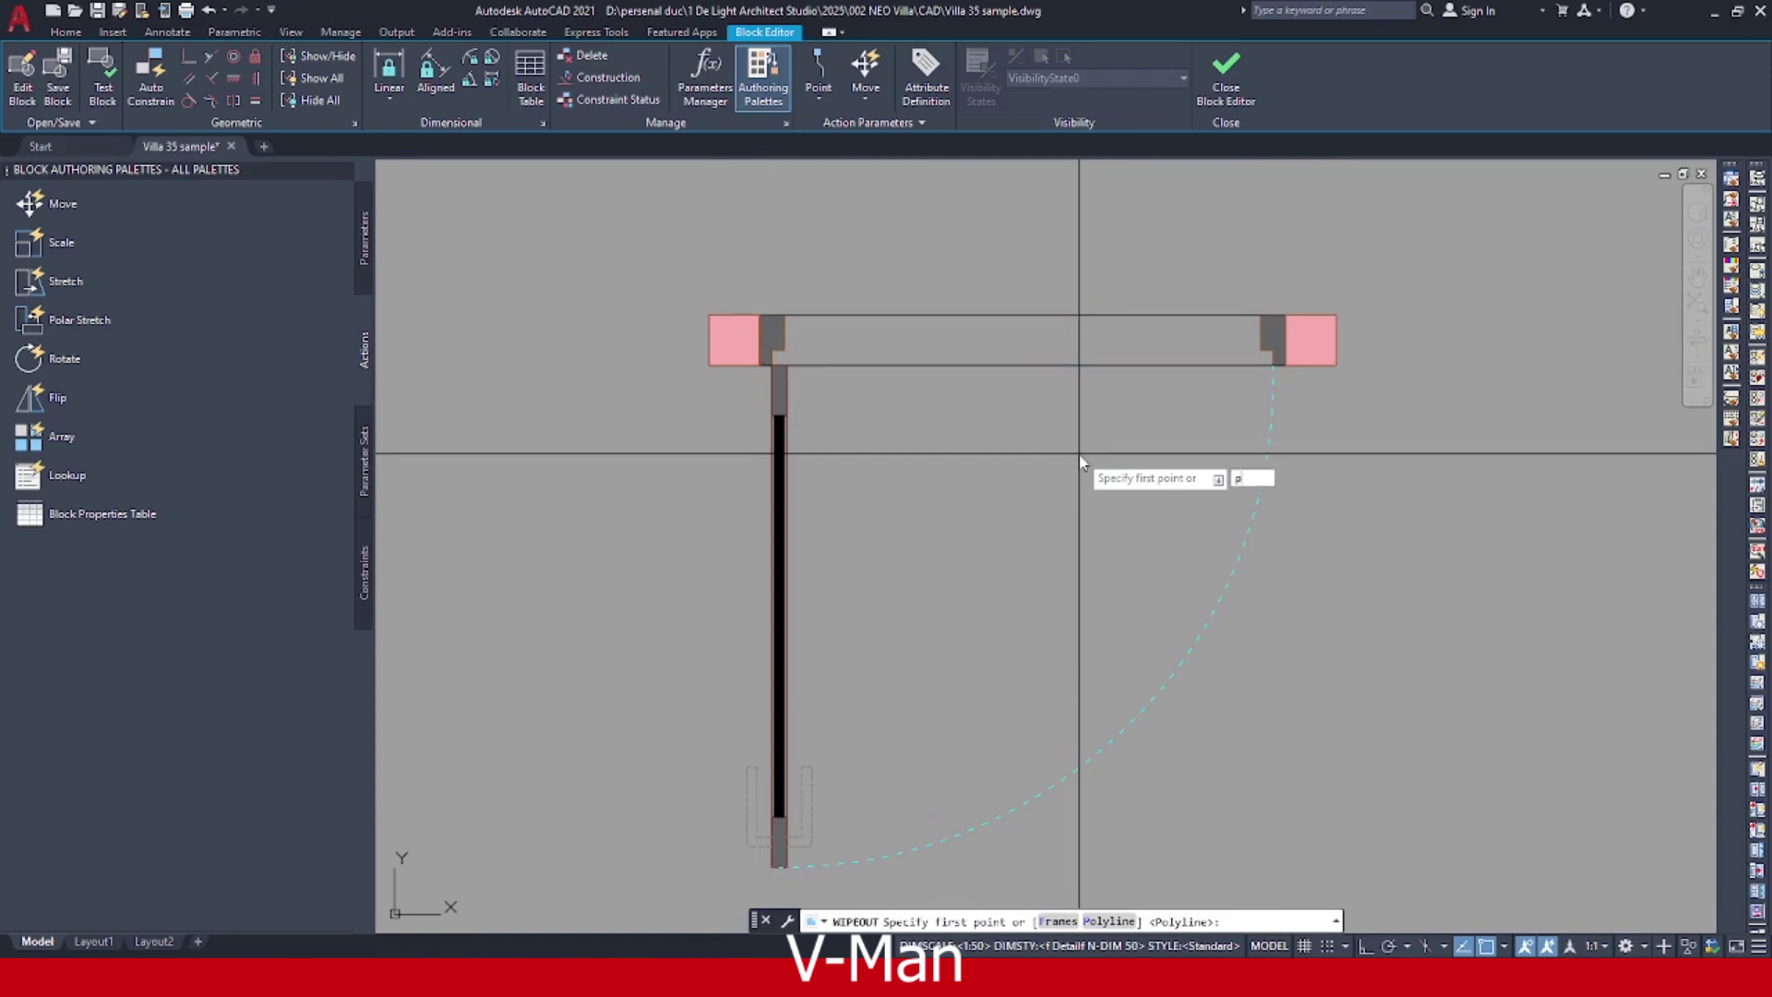
pyautogui.press('Return')
pyautogui.click(1101, 366)
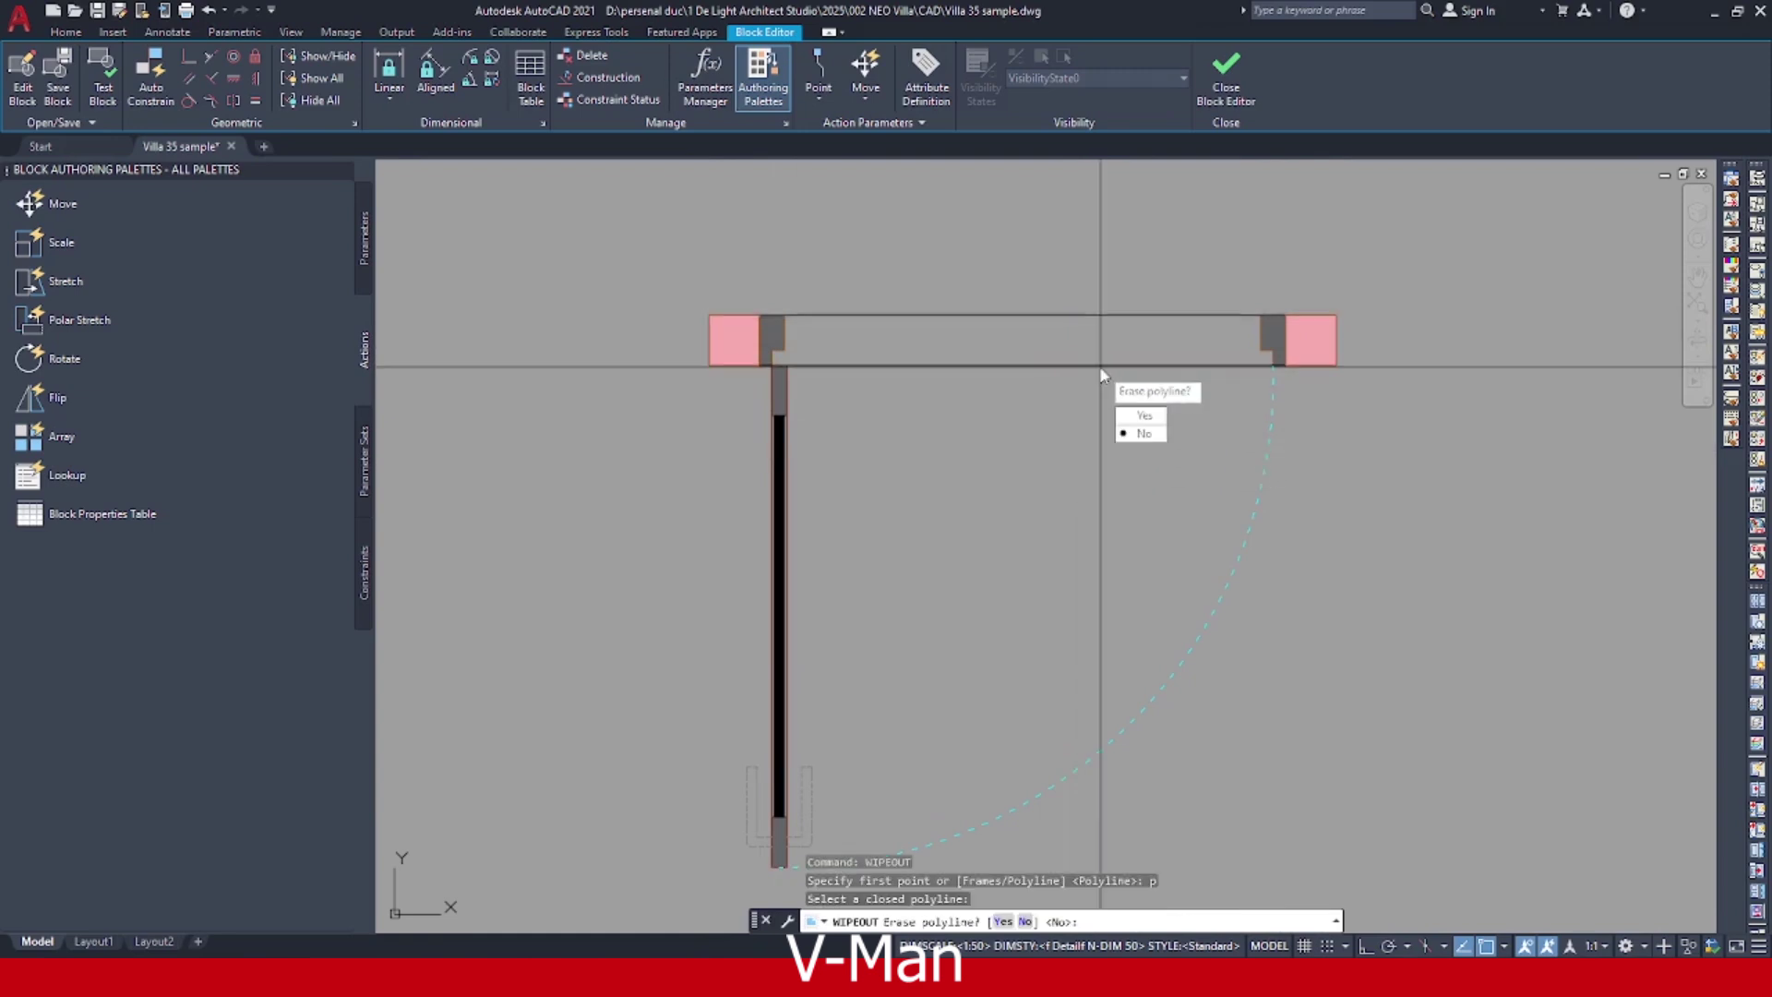
pyautogui.click(1128, 441)
pyautogui.press('Escape')
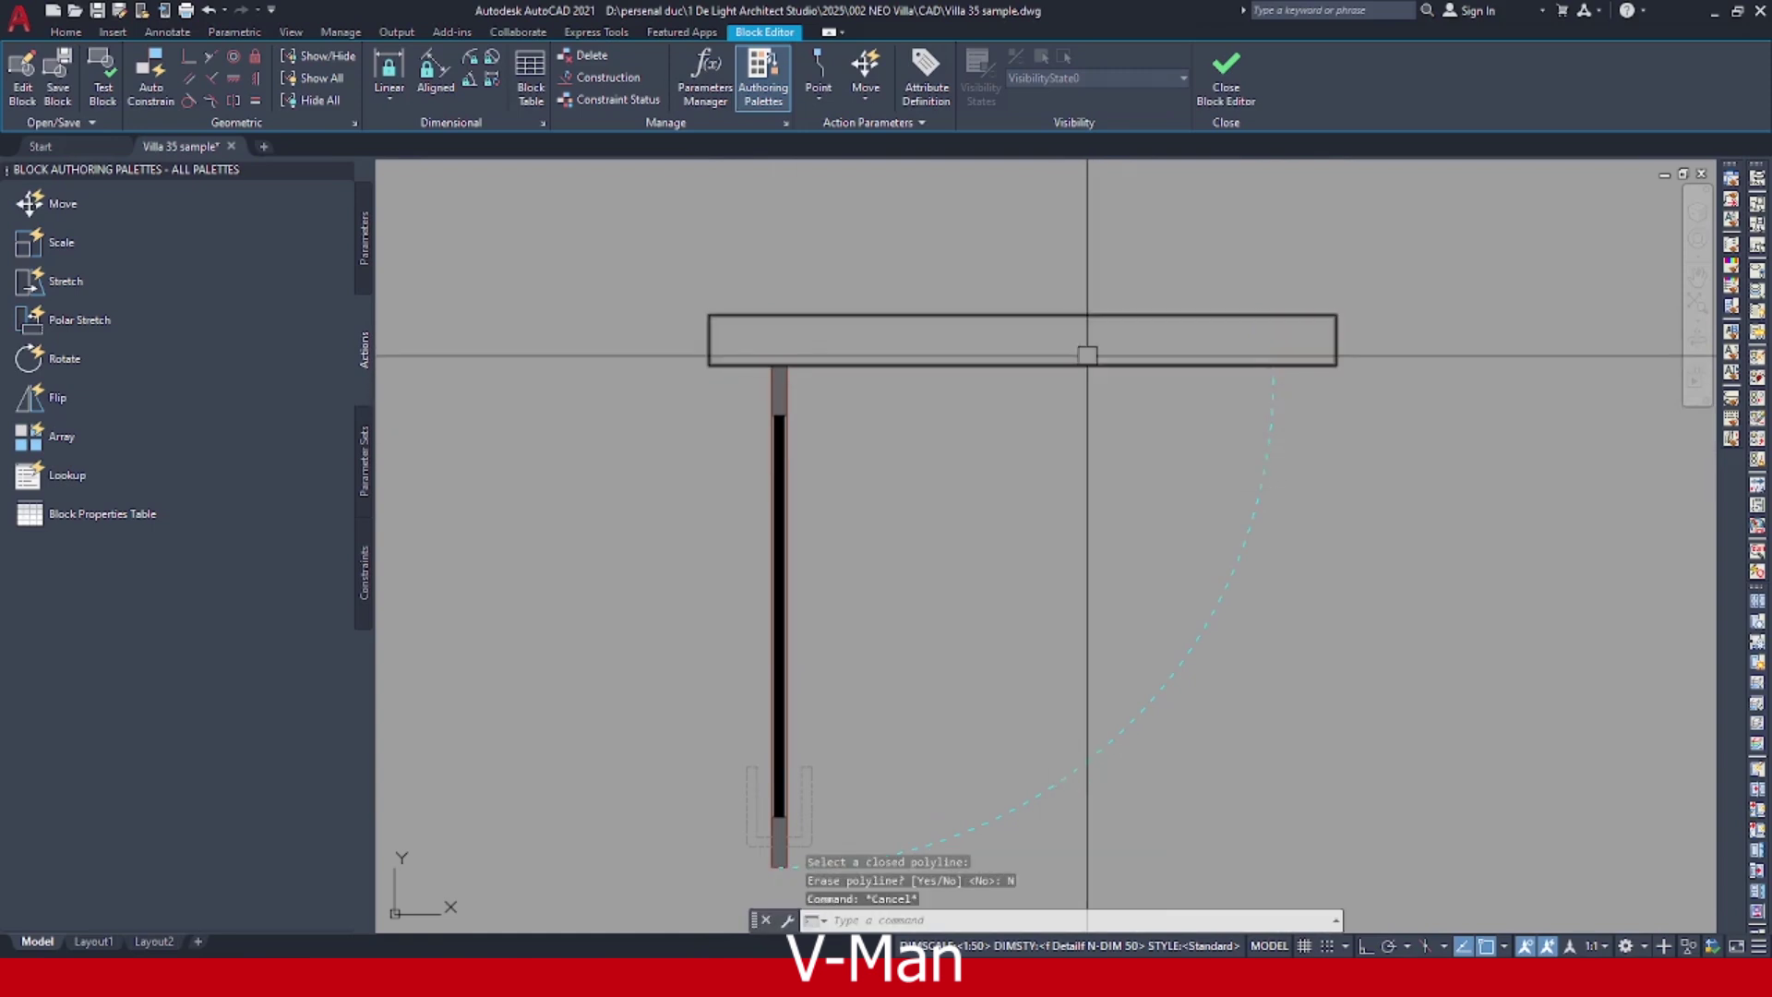
# Send the wipeout behind the rest of the door geometry and close the block editor with the changes saved.
pyautogui.rightClick(1077, 372)
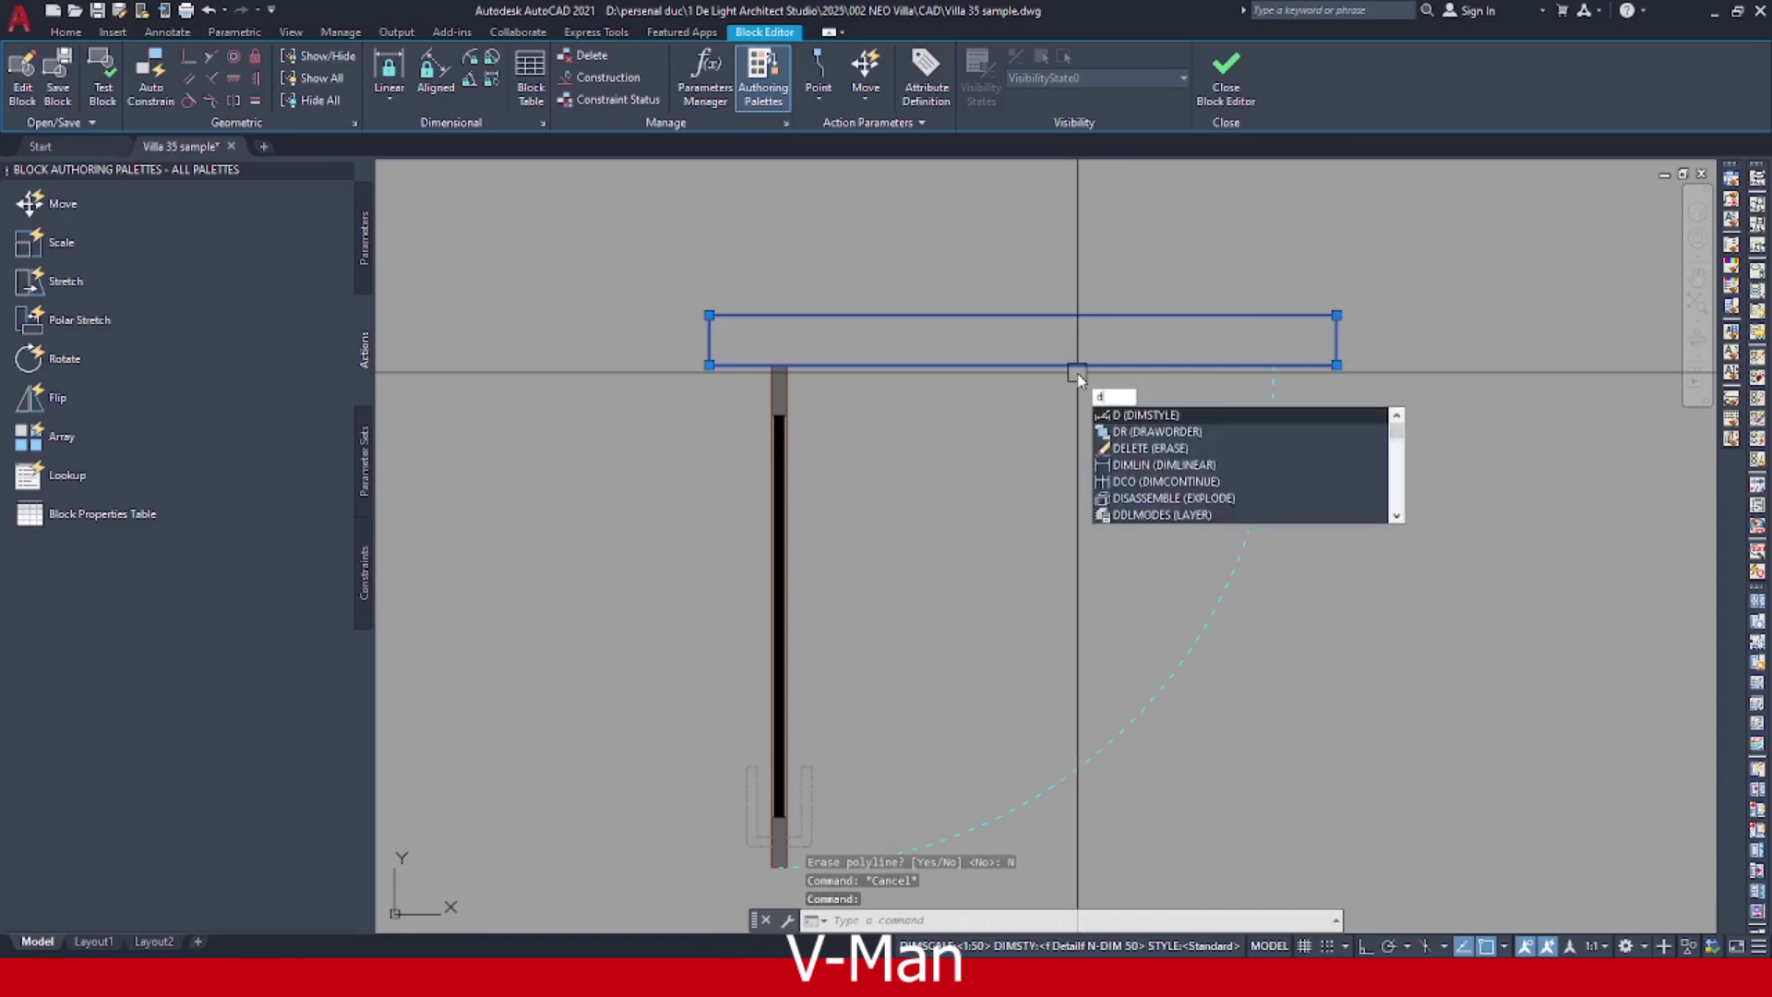
pyautogui.press('Escape')
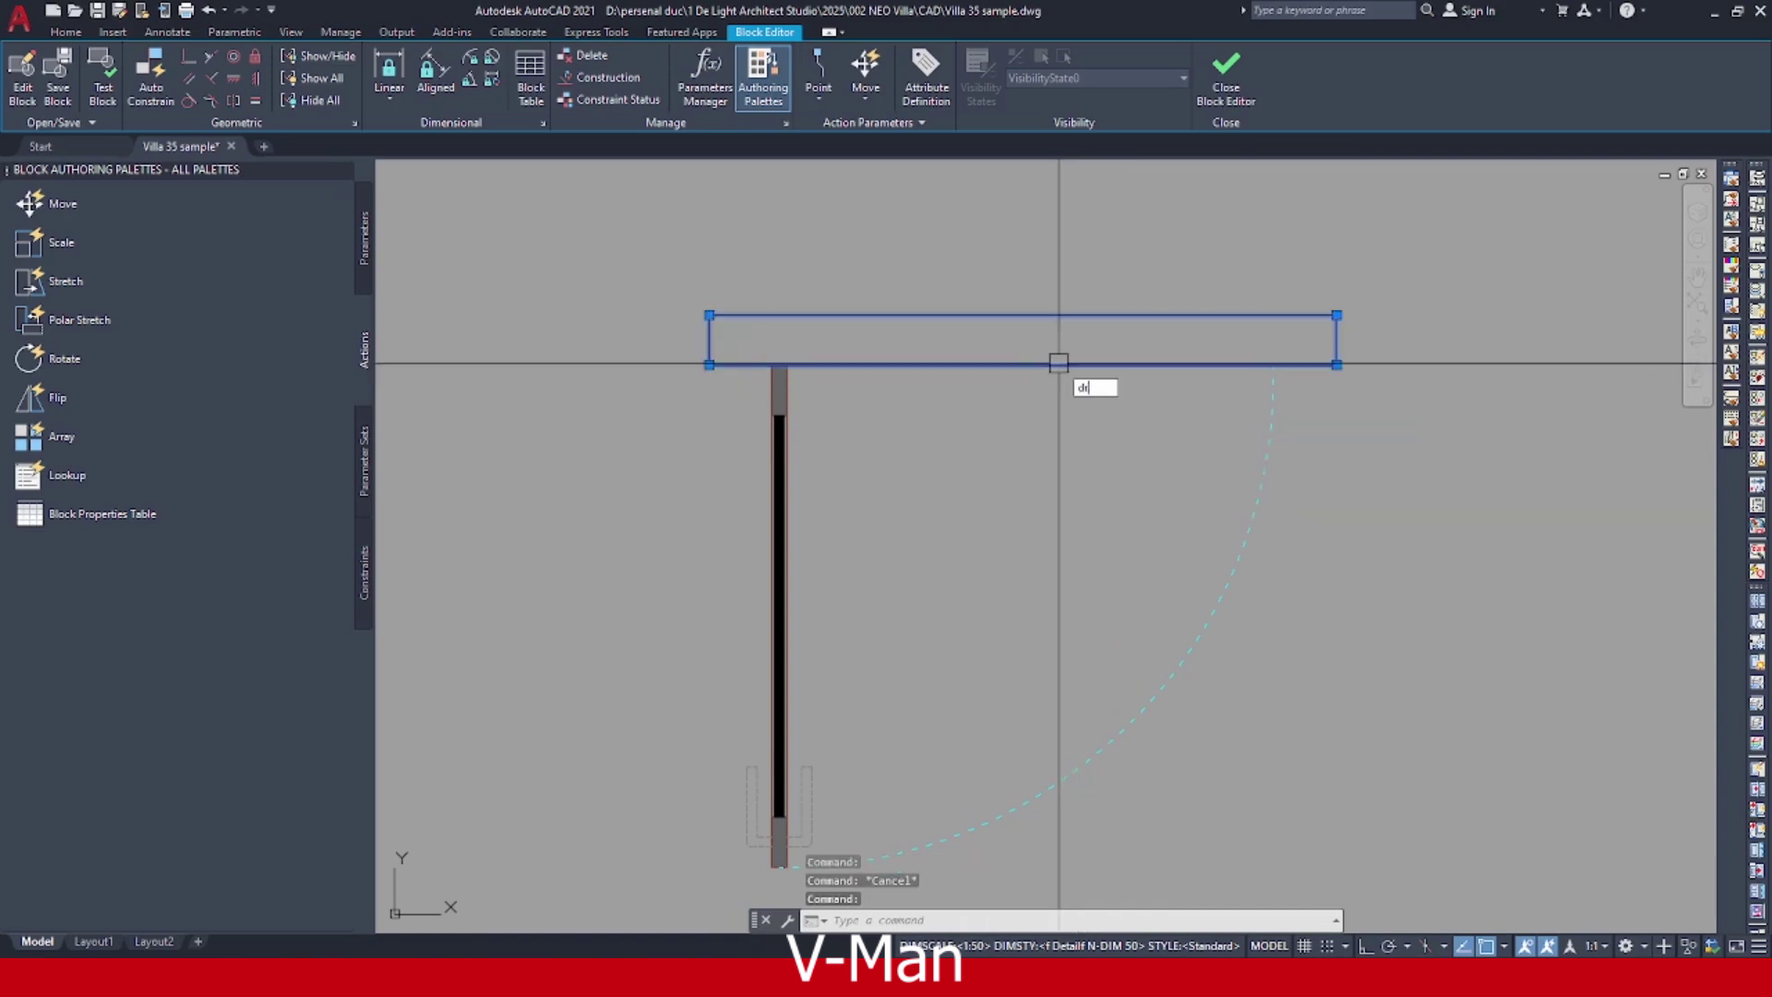
pyautogui.press('Return')
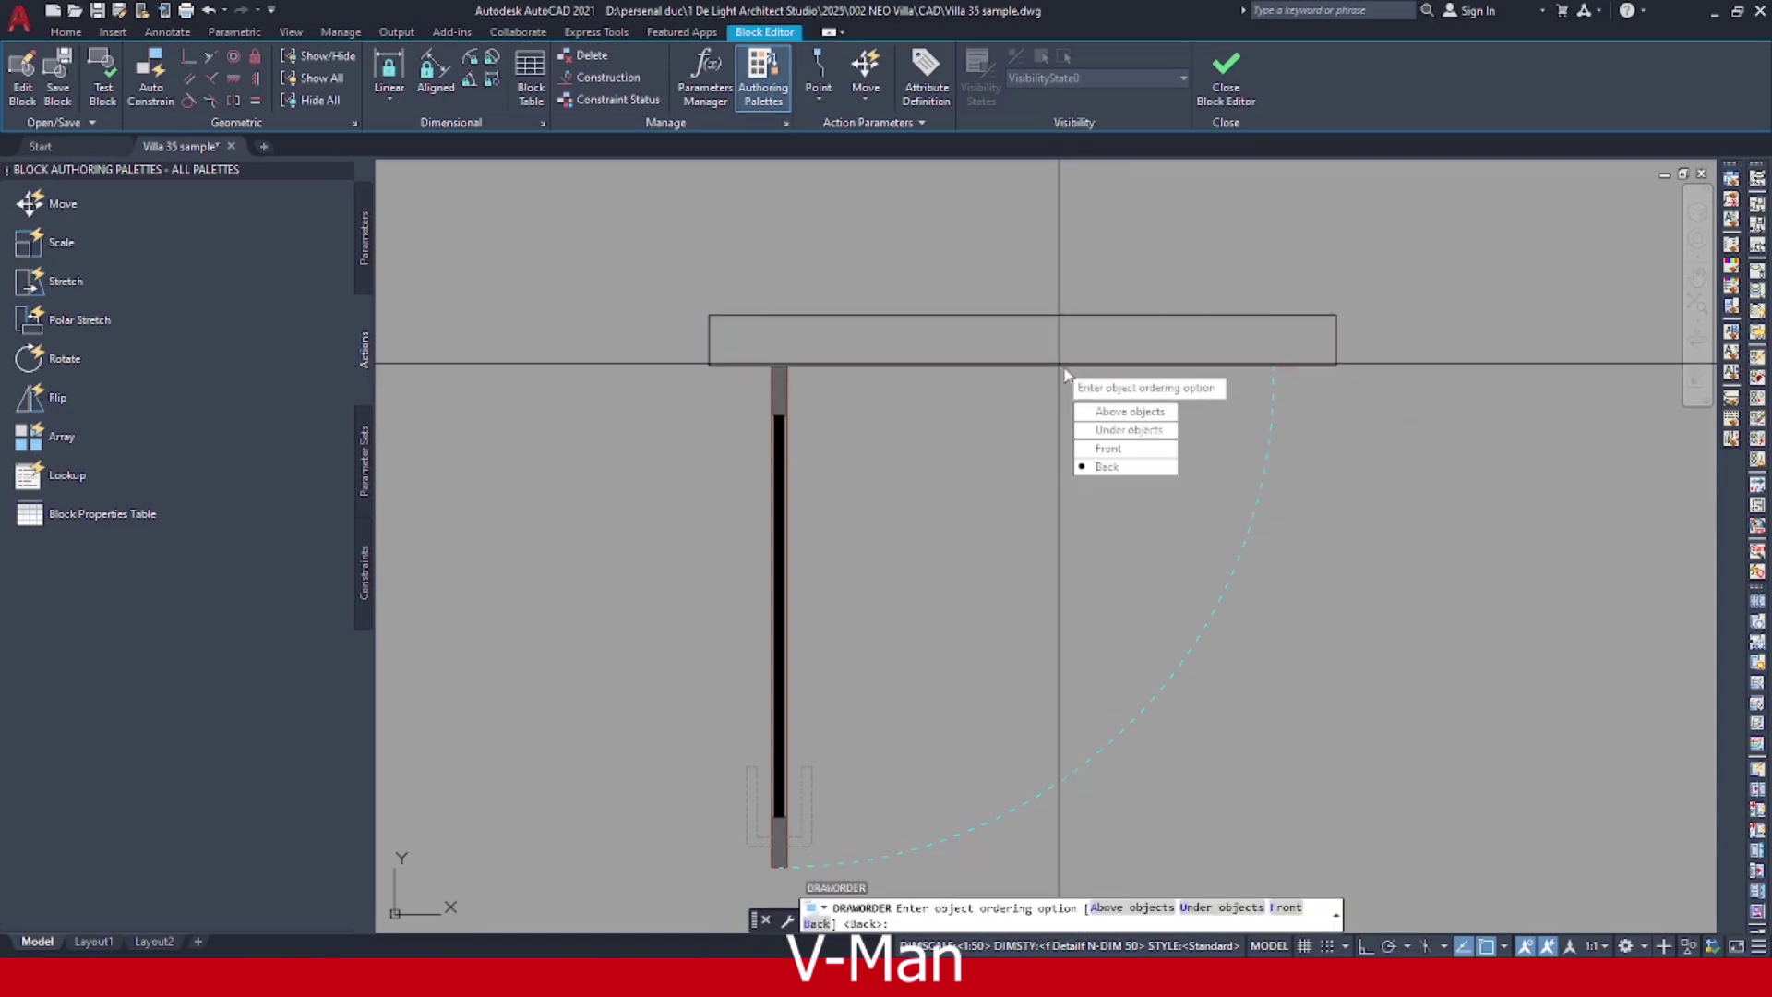
pyautogui.click(1118, 467)
pyautogui.press('Escape')
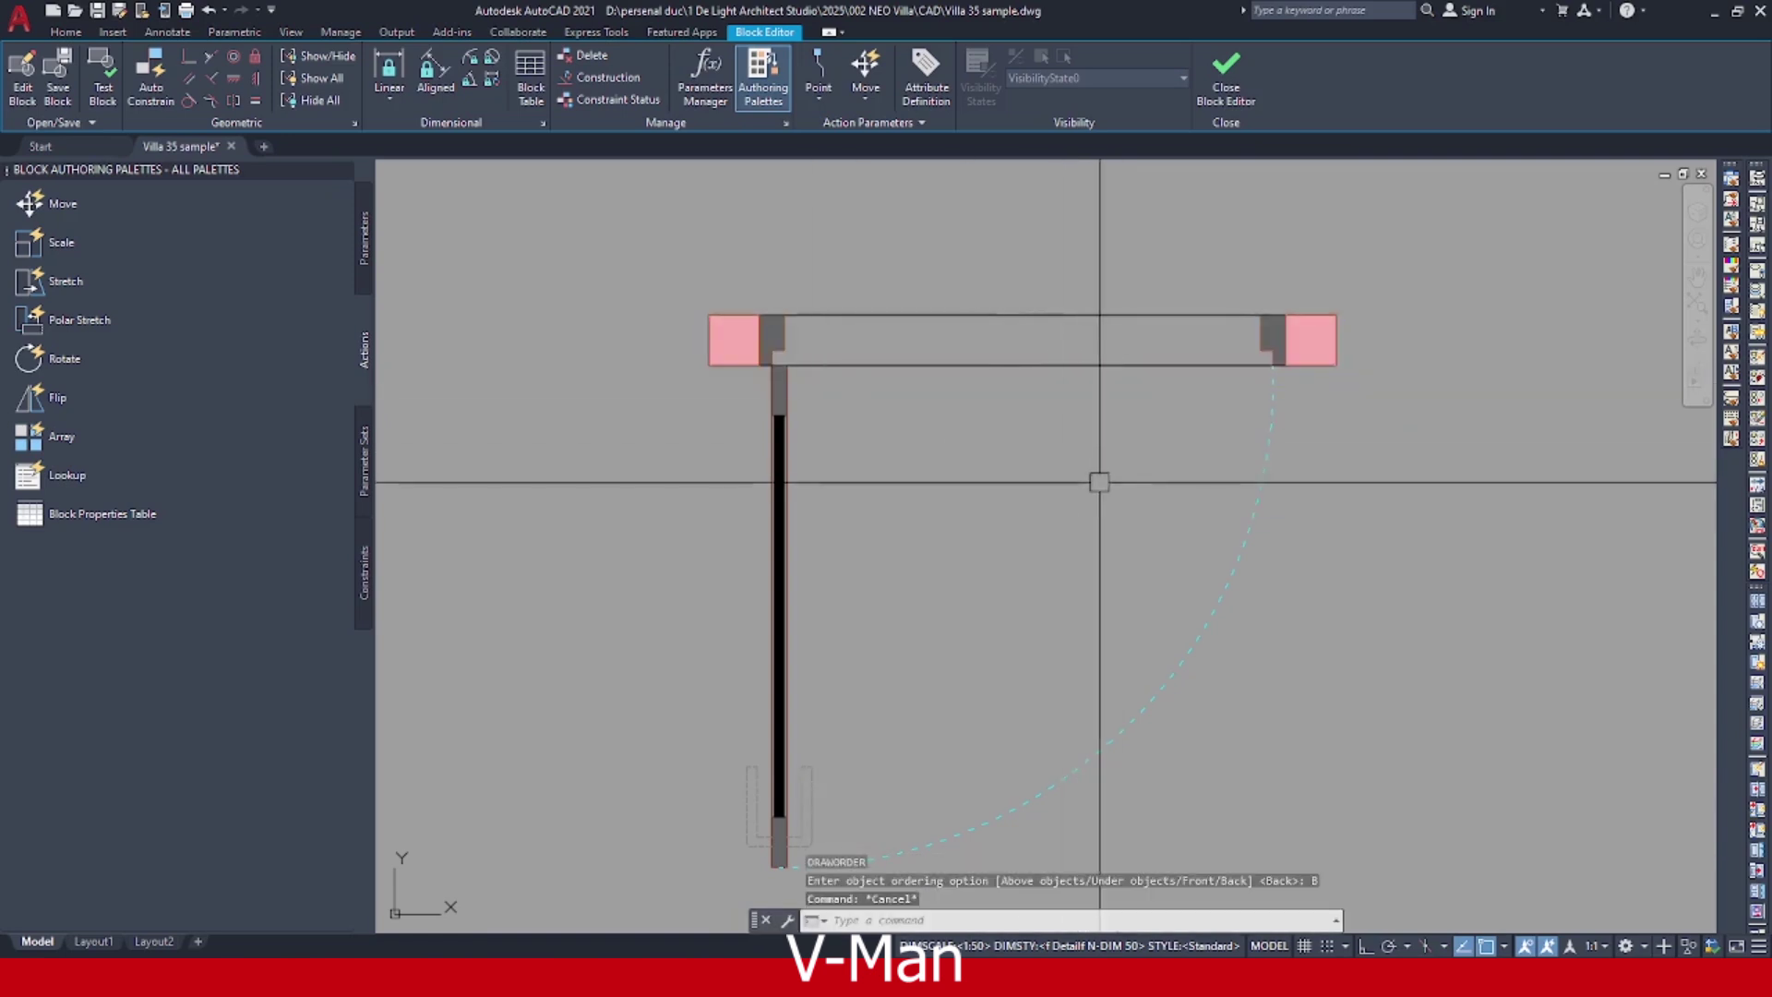
pyautogui.click(1232, 85)
pyautogui.click(822, 450)
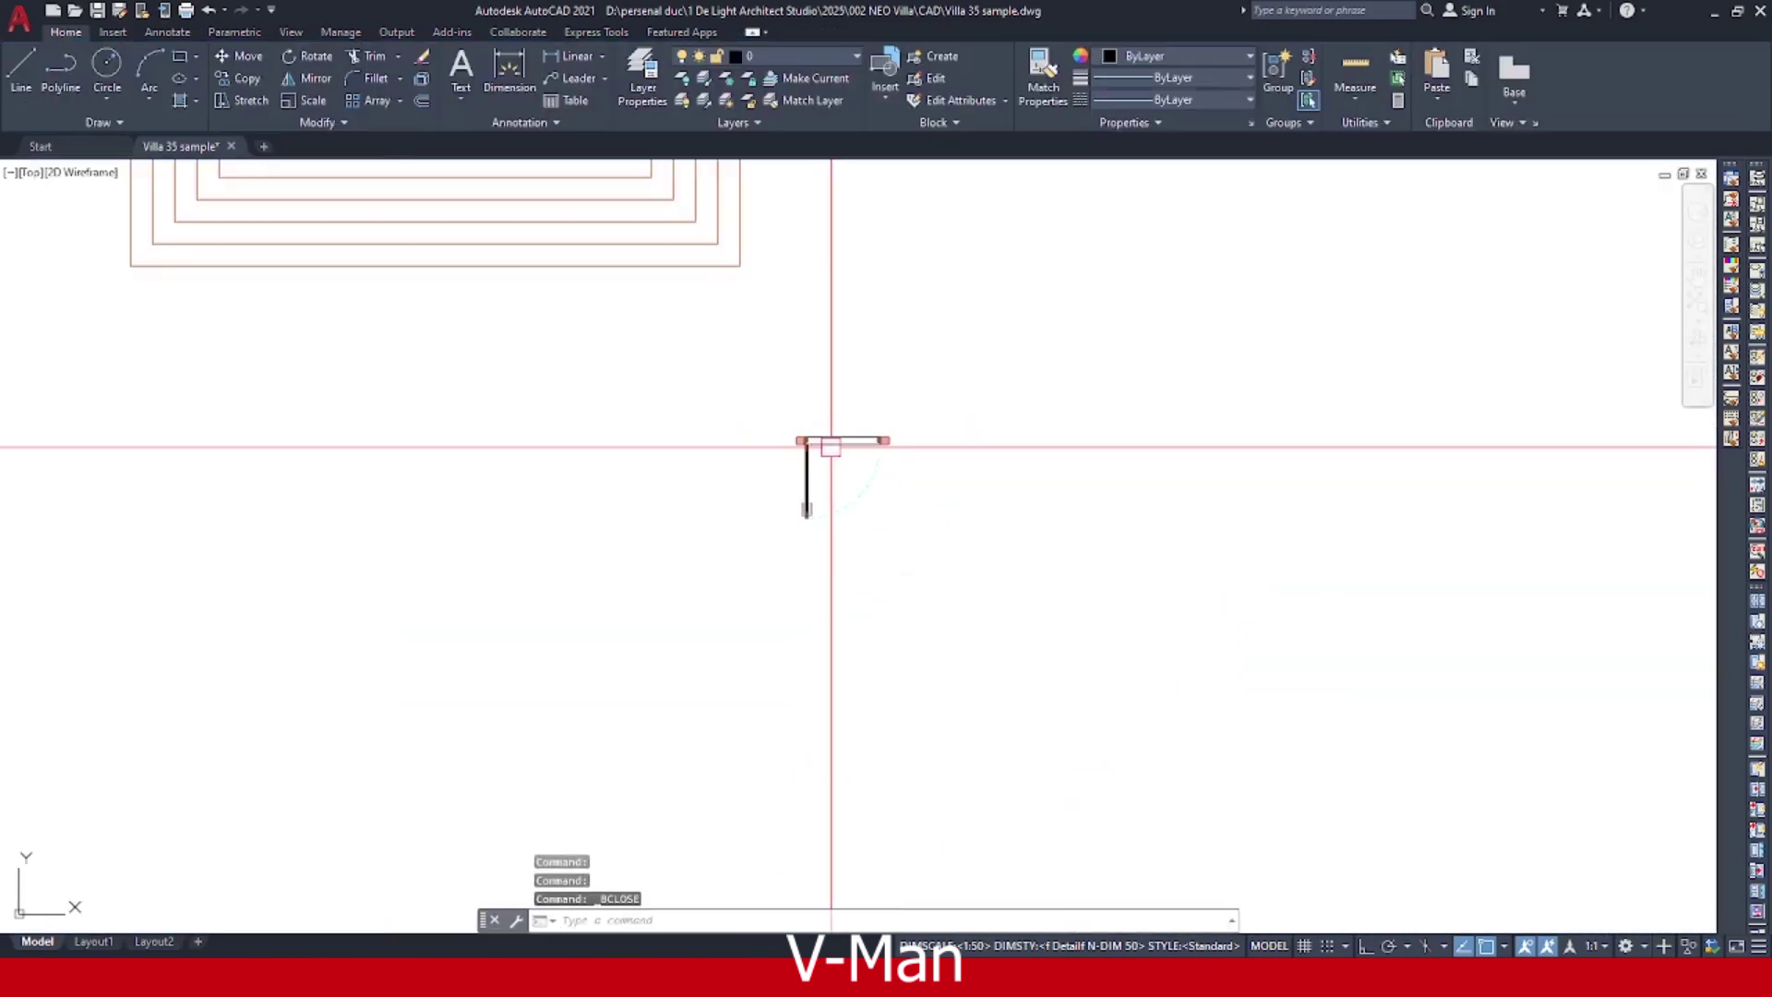
pyautogui.moveTo(822, 409); pyautogui.dragTo(827, 542, button='middle')
pyautogui.scroll(4, 834, 546)
pyautogui.click(847, 586)
pyautogui.click(790, 694)
pyautogui.scroll(-4, 741, 587)
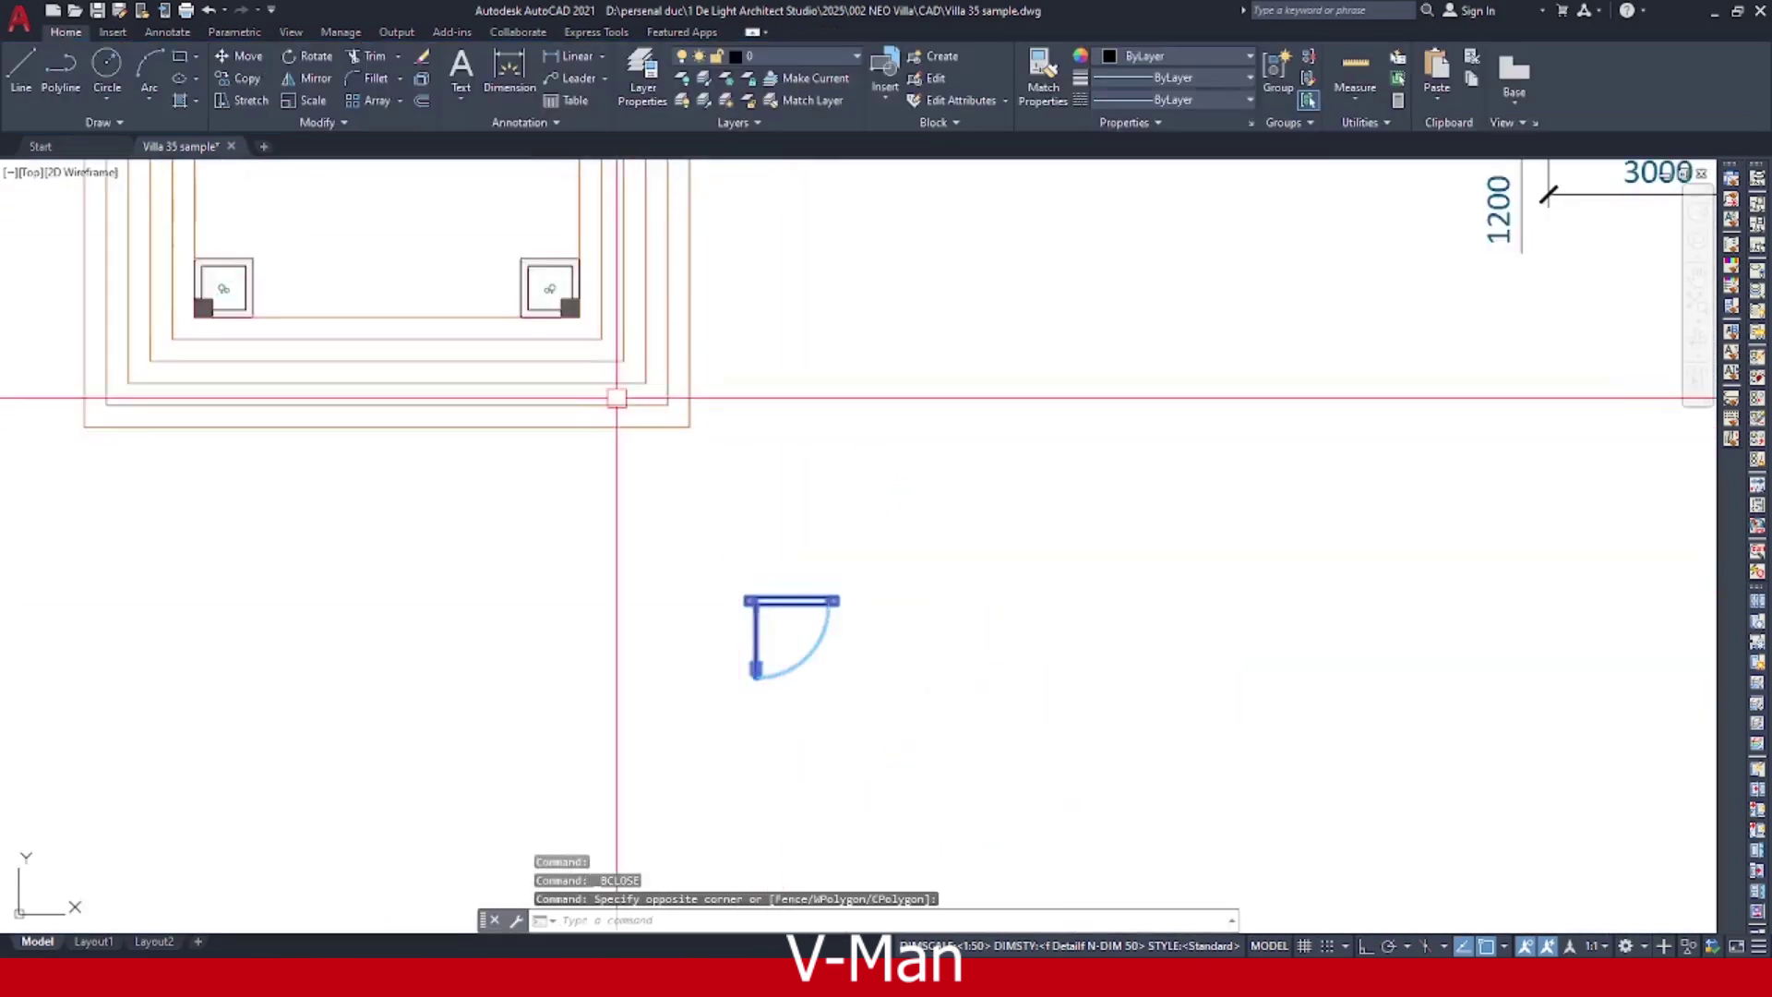
pyautogui.moveTo(617, 398); pyautogui.dragTo(800, 728, button='middle')
pyautogui.moveTo(573, 434); pyautogui.dragTo(727, 720, button='middle')
pyautogui.scroll(2, 576, 433)
pyautogui.moveTo(538, 320); pyautogui.dragTo(704, 569, button='middle')
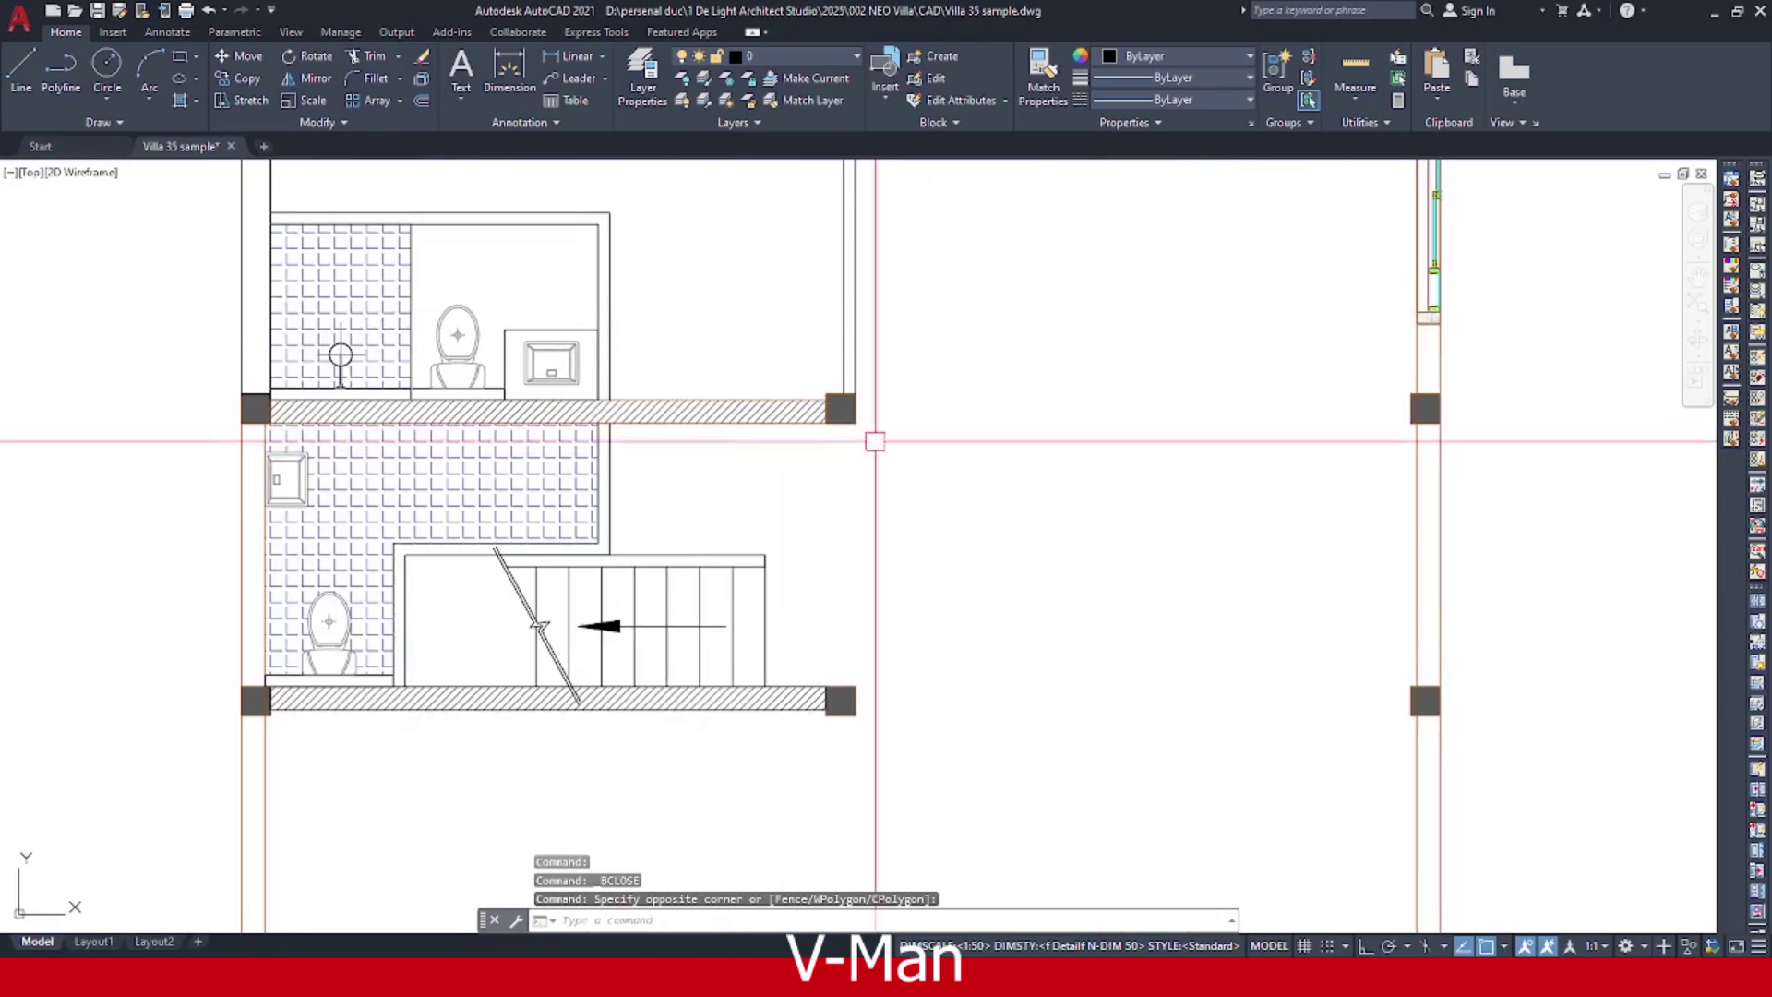
pyautogui.scroll(-3, 875, 441)
pyautogui.moveTo(941, 569); pyautogui.dragTo(764, 380, button='middle')
pyautogui.scroll(2, 903, 700)
pyautogui.press('Escape')
# Copy the door1000 block from its place below the plan onto the hatched wall between the bathroom and the column.
pyautogui.click(992, 554)
pyautogui.click(803, 711)
pyautogui.write('c')
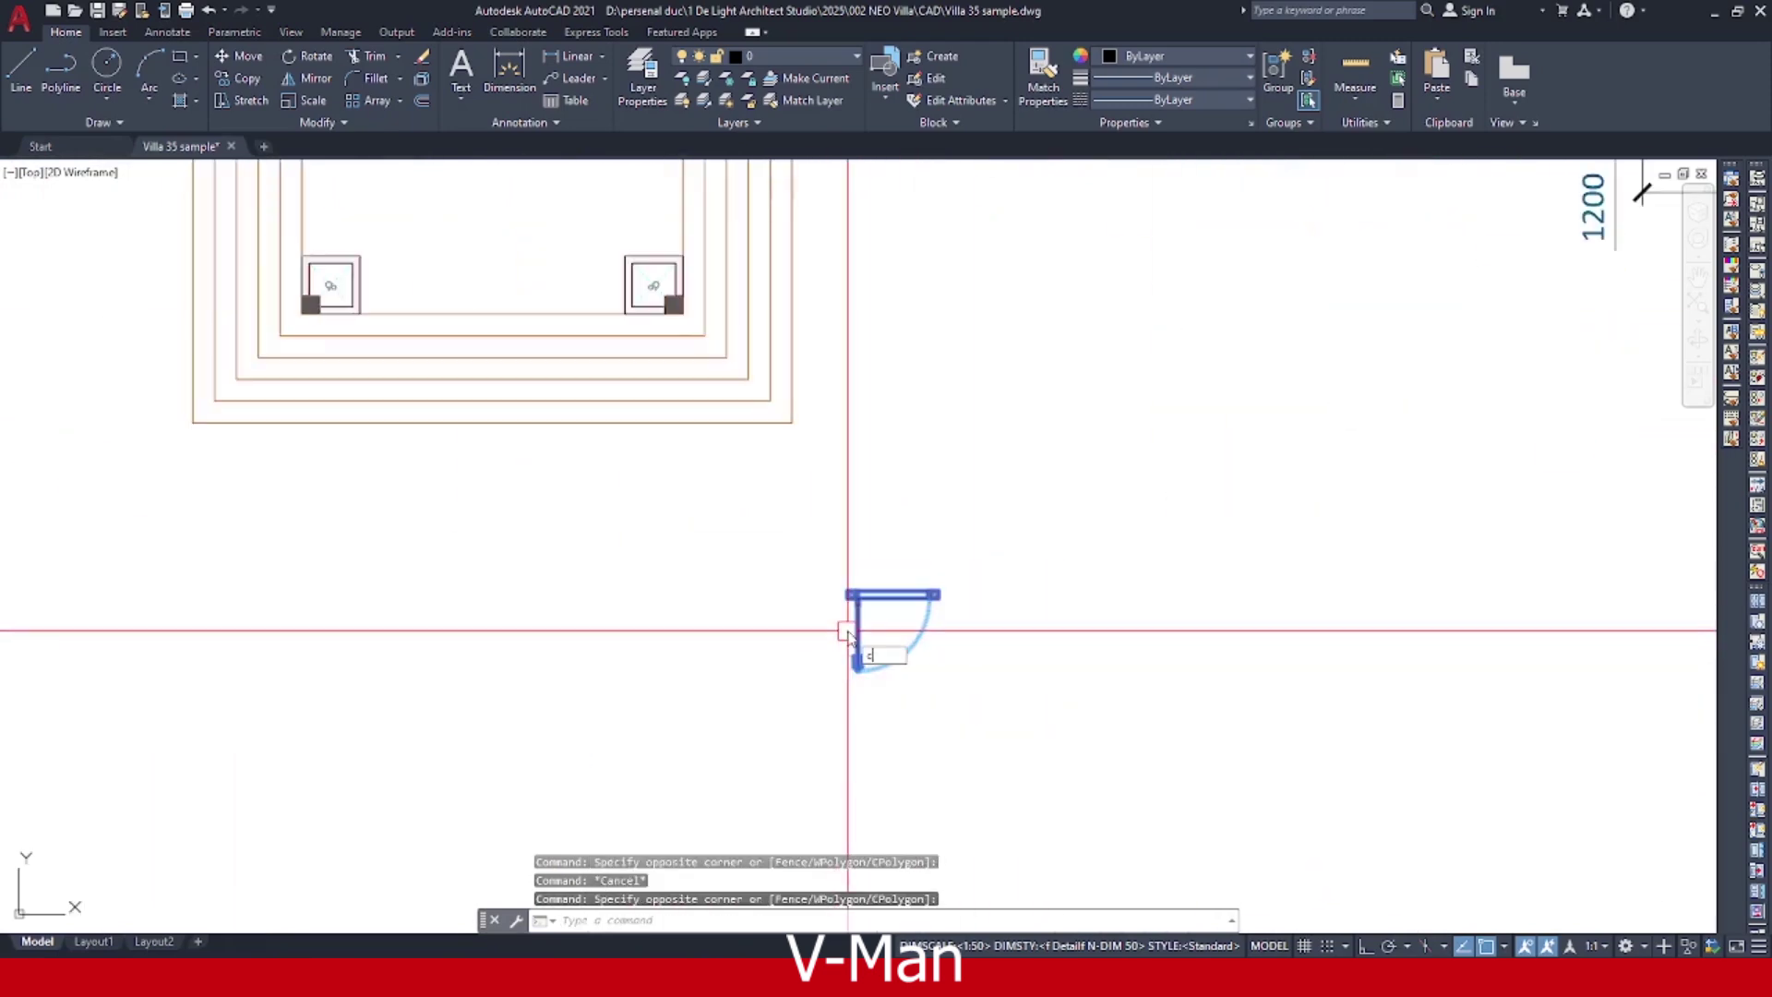
pyautogui.write('po')
pyautogui.press('Escape')
pyautogui.scroll(3, 848, 635)
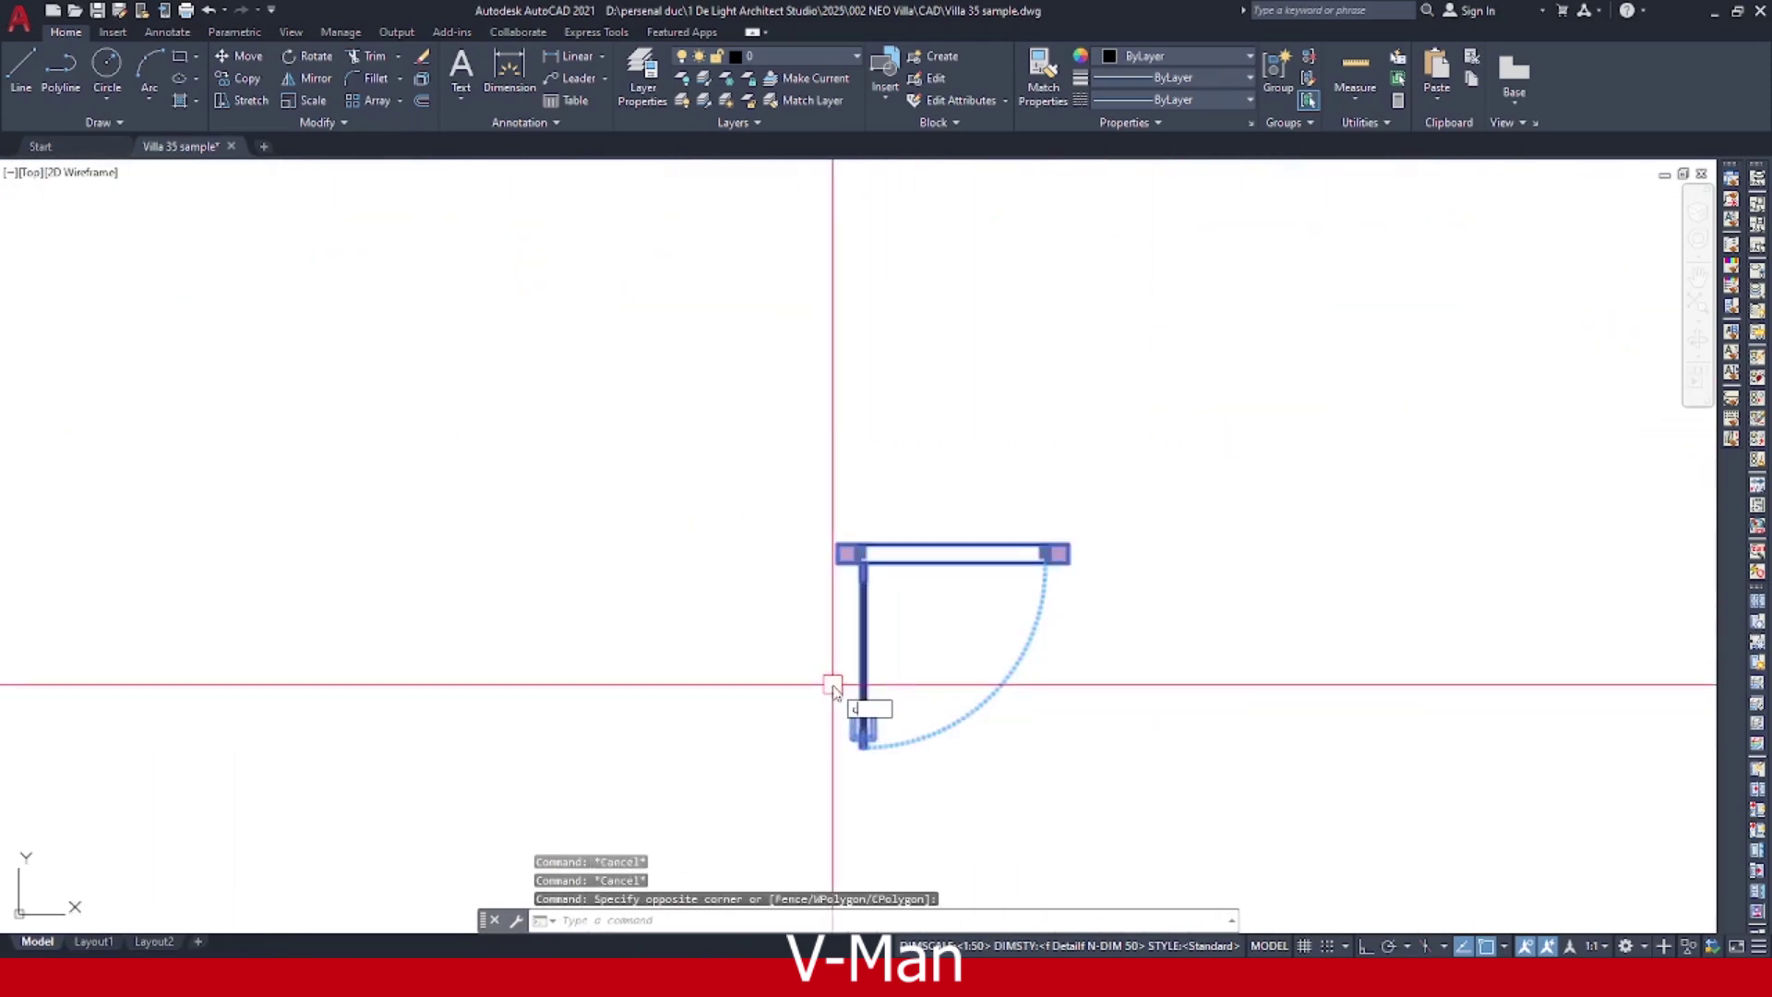
pyautogui.write('co')
pyautogui.press('Return')
pyautogui.click(951, 554)
pyautogui.scroll(-6, 791, 453)
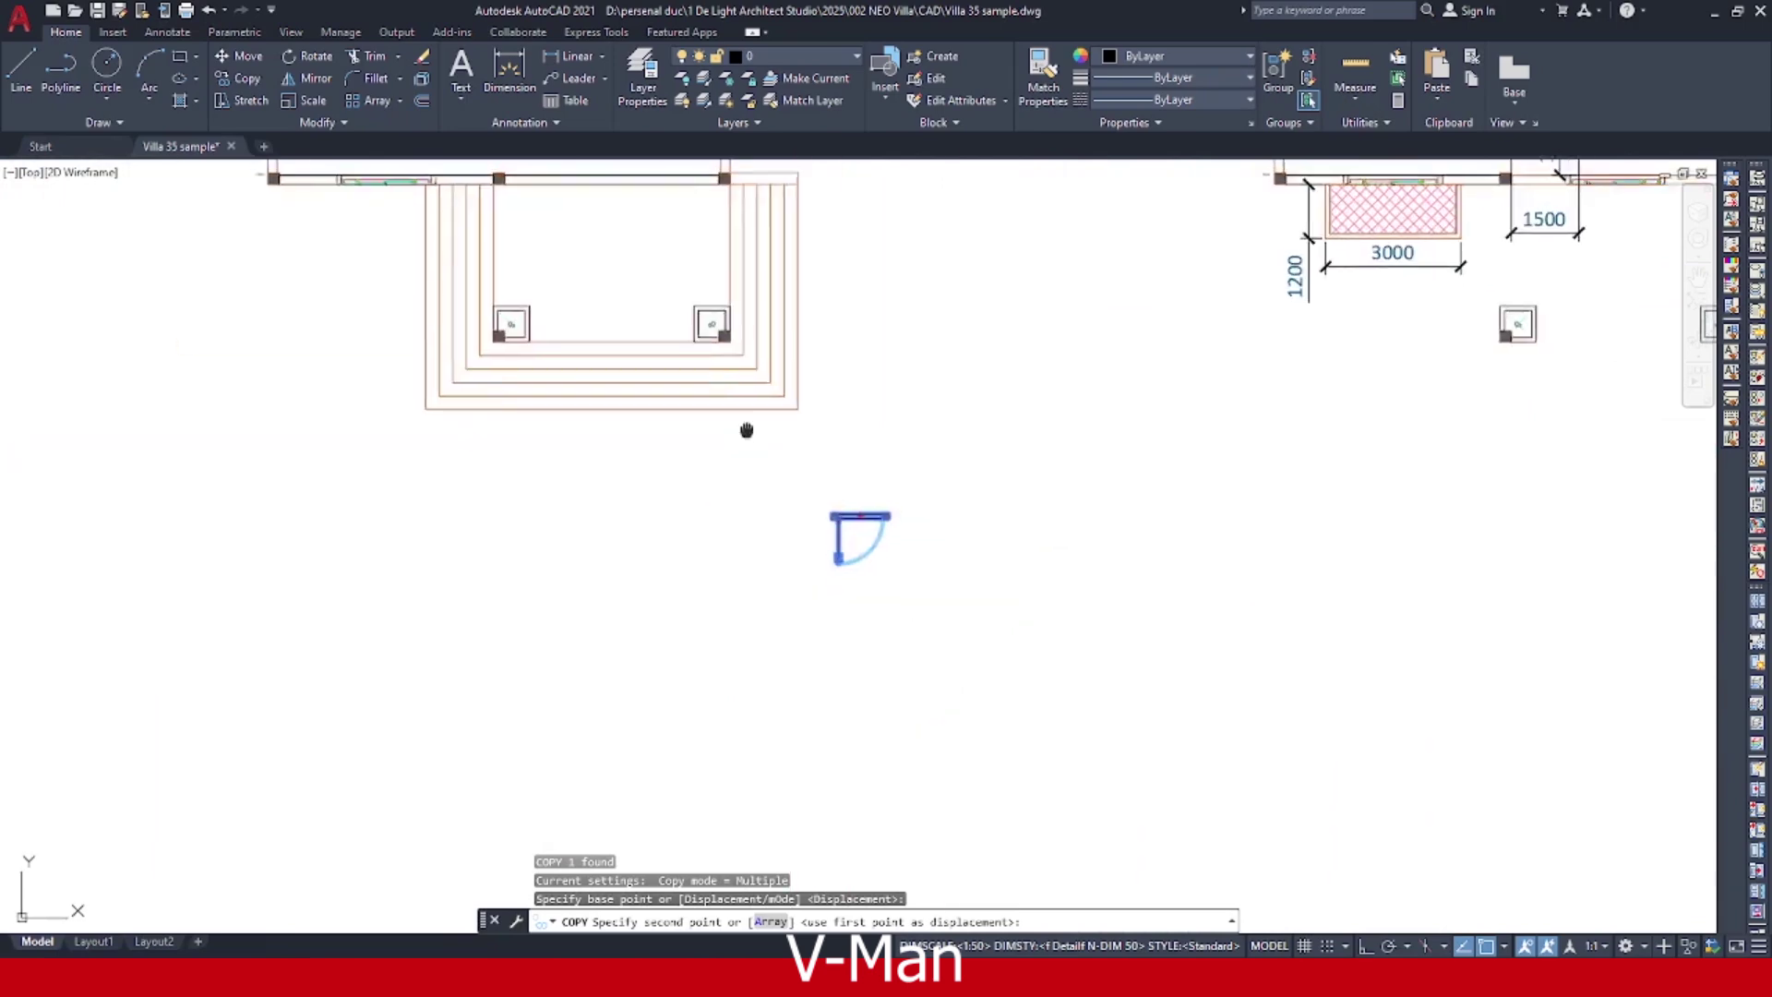
pyautogui.scroll(4, 701, 304)
pyautogui.click(724, 406)
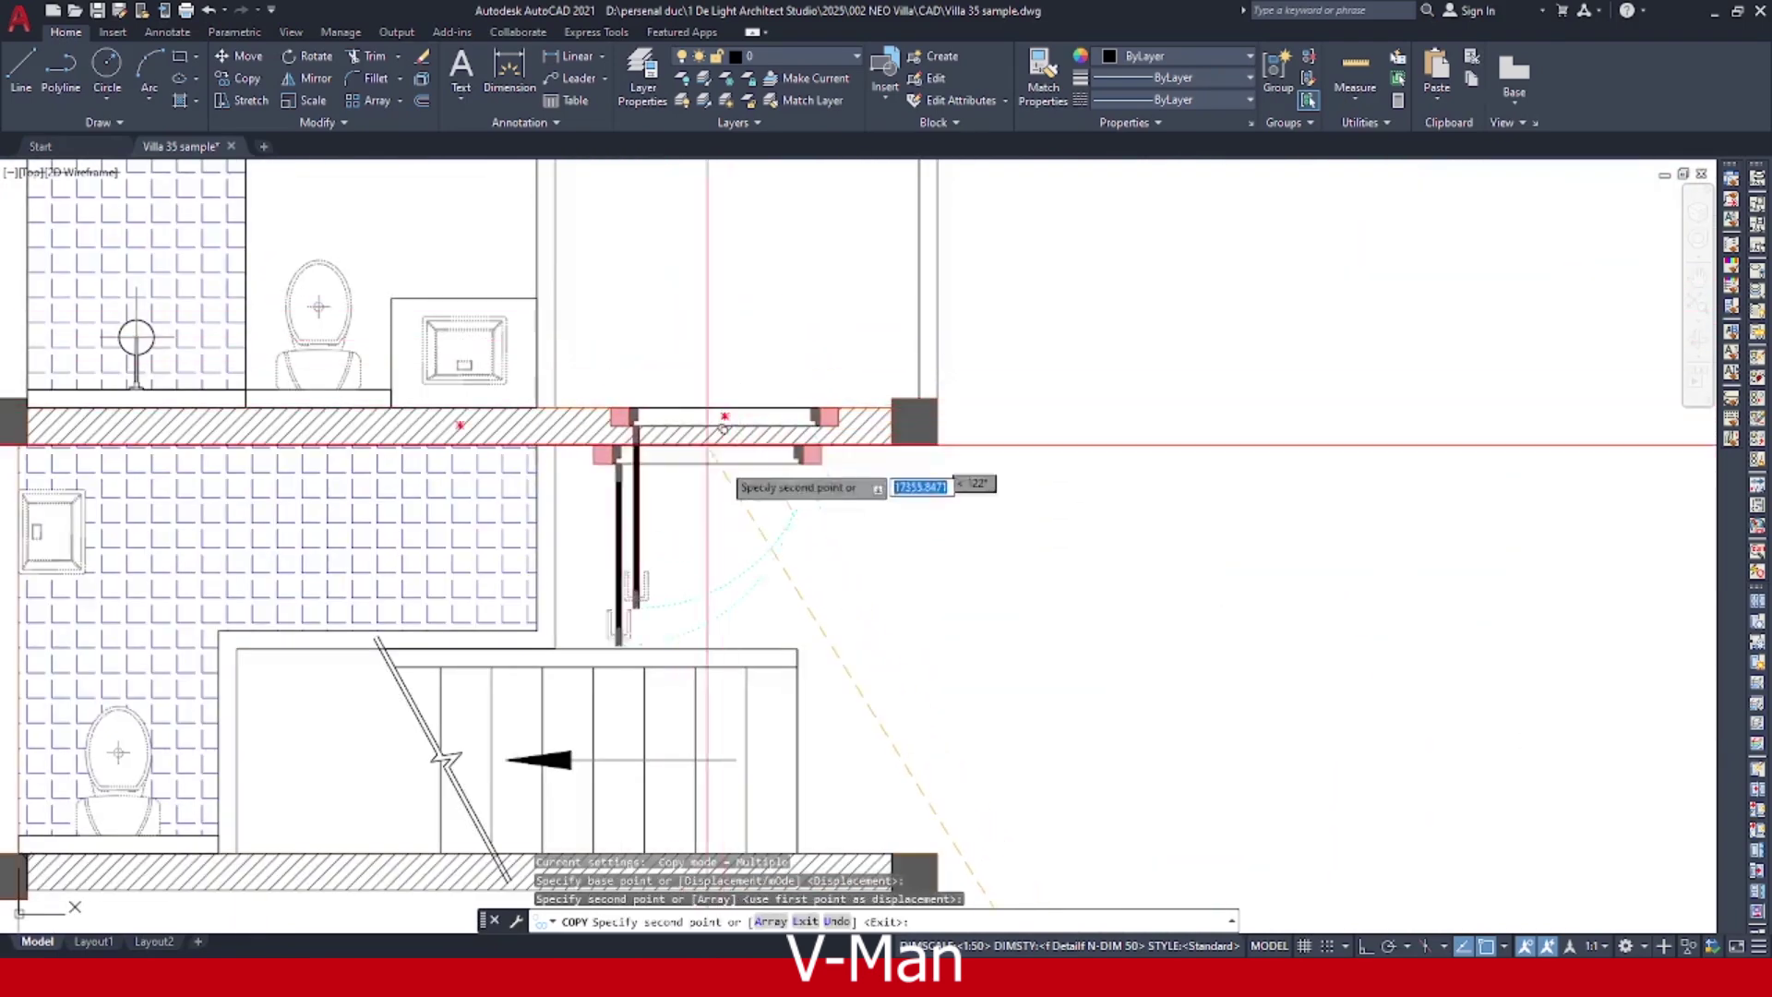
pyautogui.press('Escape')
pyautogui.scroll(2, 626, 363)
pyautogui.click(586, 356)
pyautogui.press('Escape')
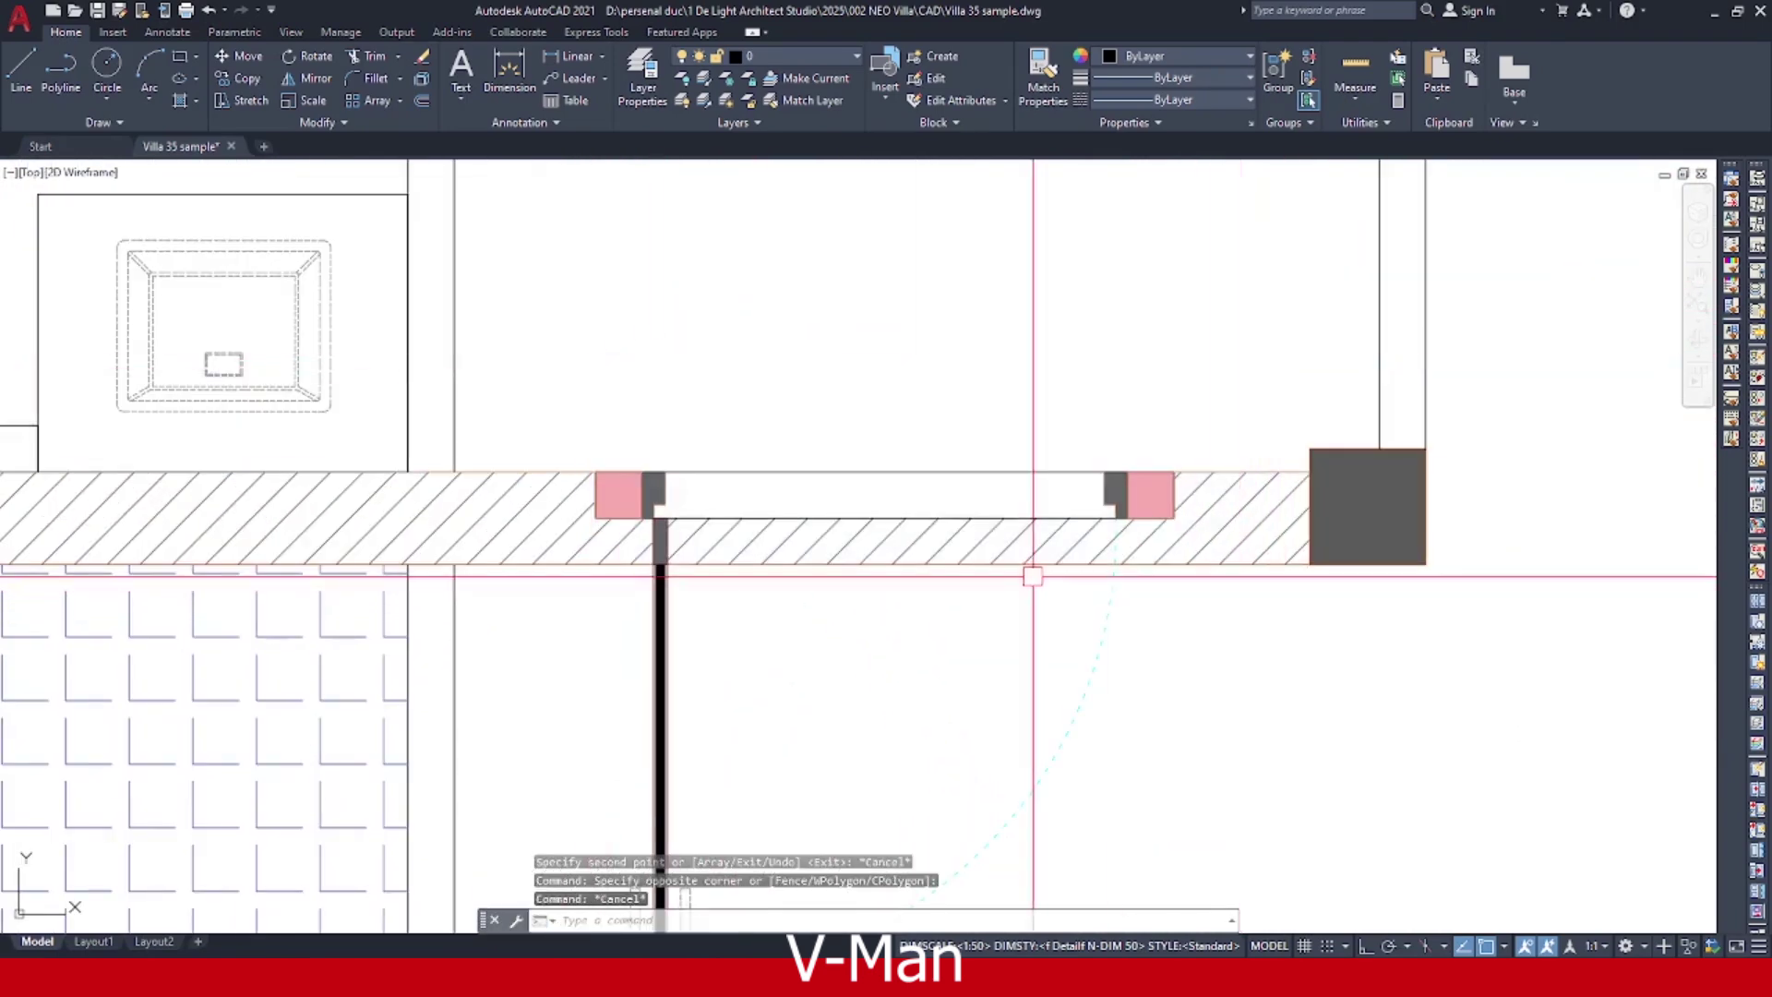
# Delete the door copy from the hatched wall.
pyautogui.scroll(-2, 1080, 609)
pyautogui.click(1133, 661)
pyautogui.click(945, 562)
pyautogui.press('Delete')
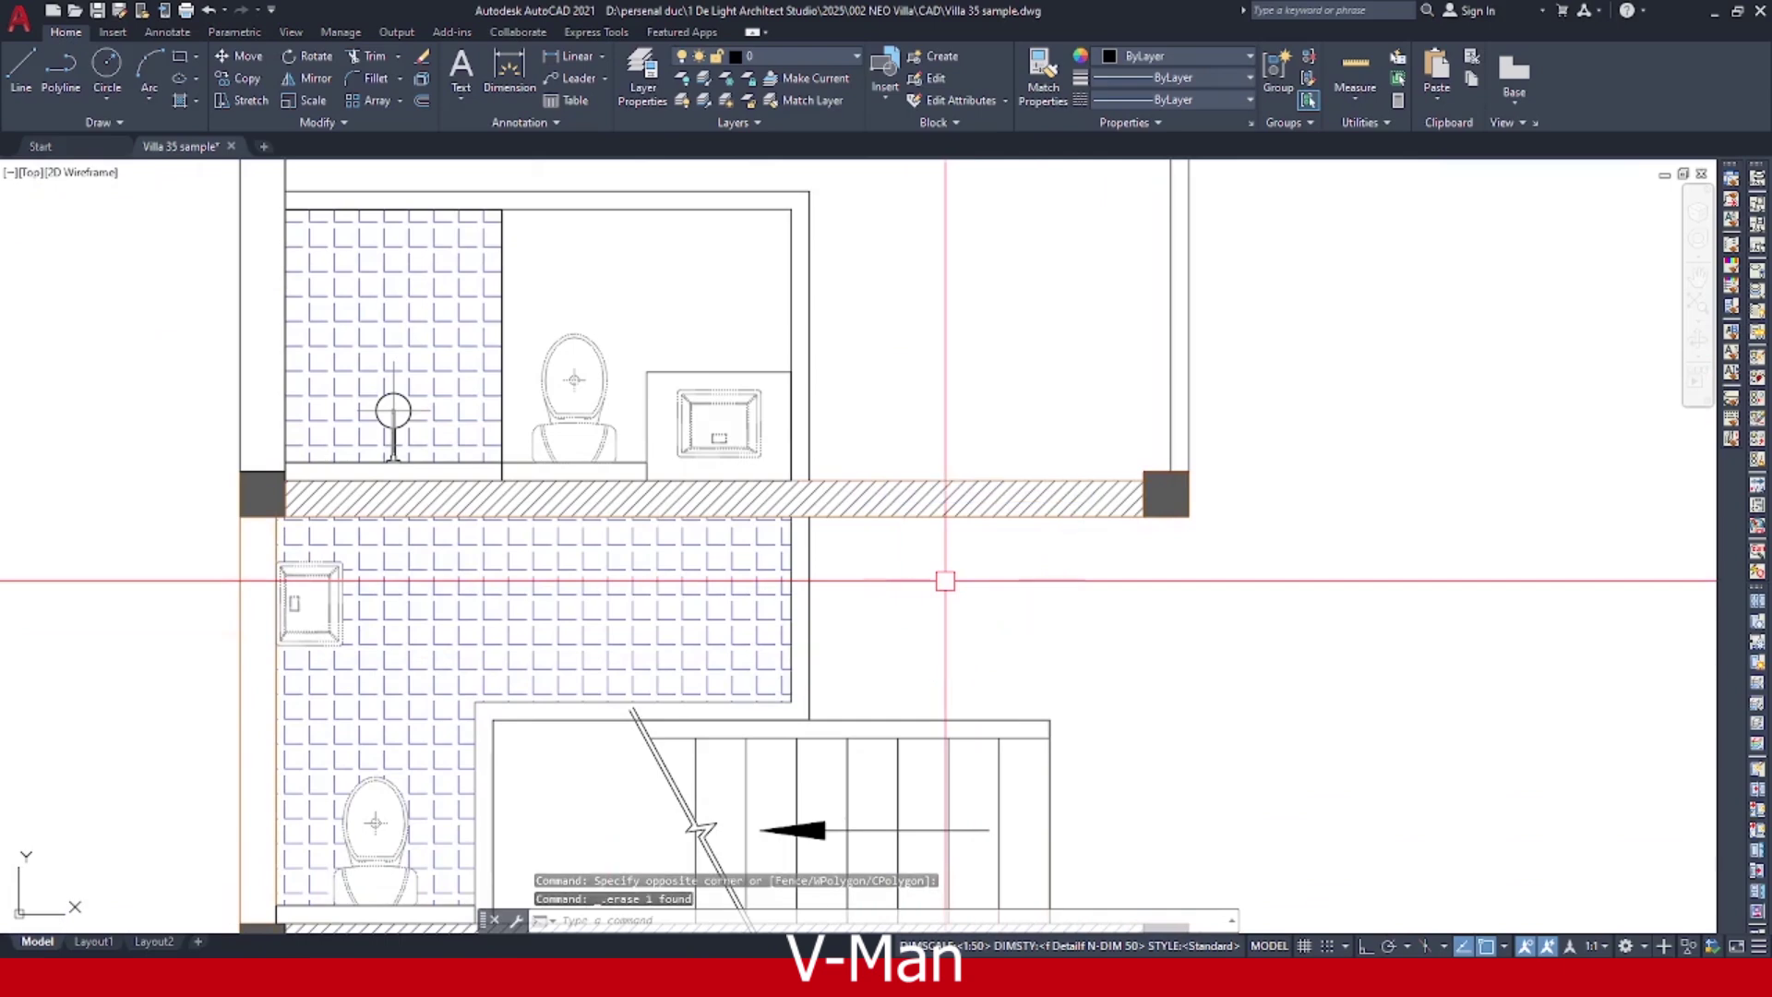
# Copy the door1000 block horizontally to the right of the original with ortho mode on.
pyautogui.scroll(-6, 945, 581)
pyautogui.scroll(5, 1001, 558)
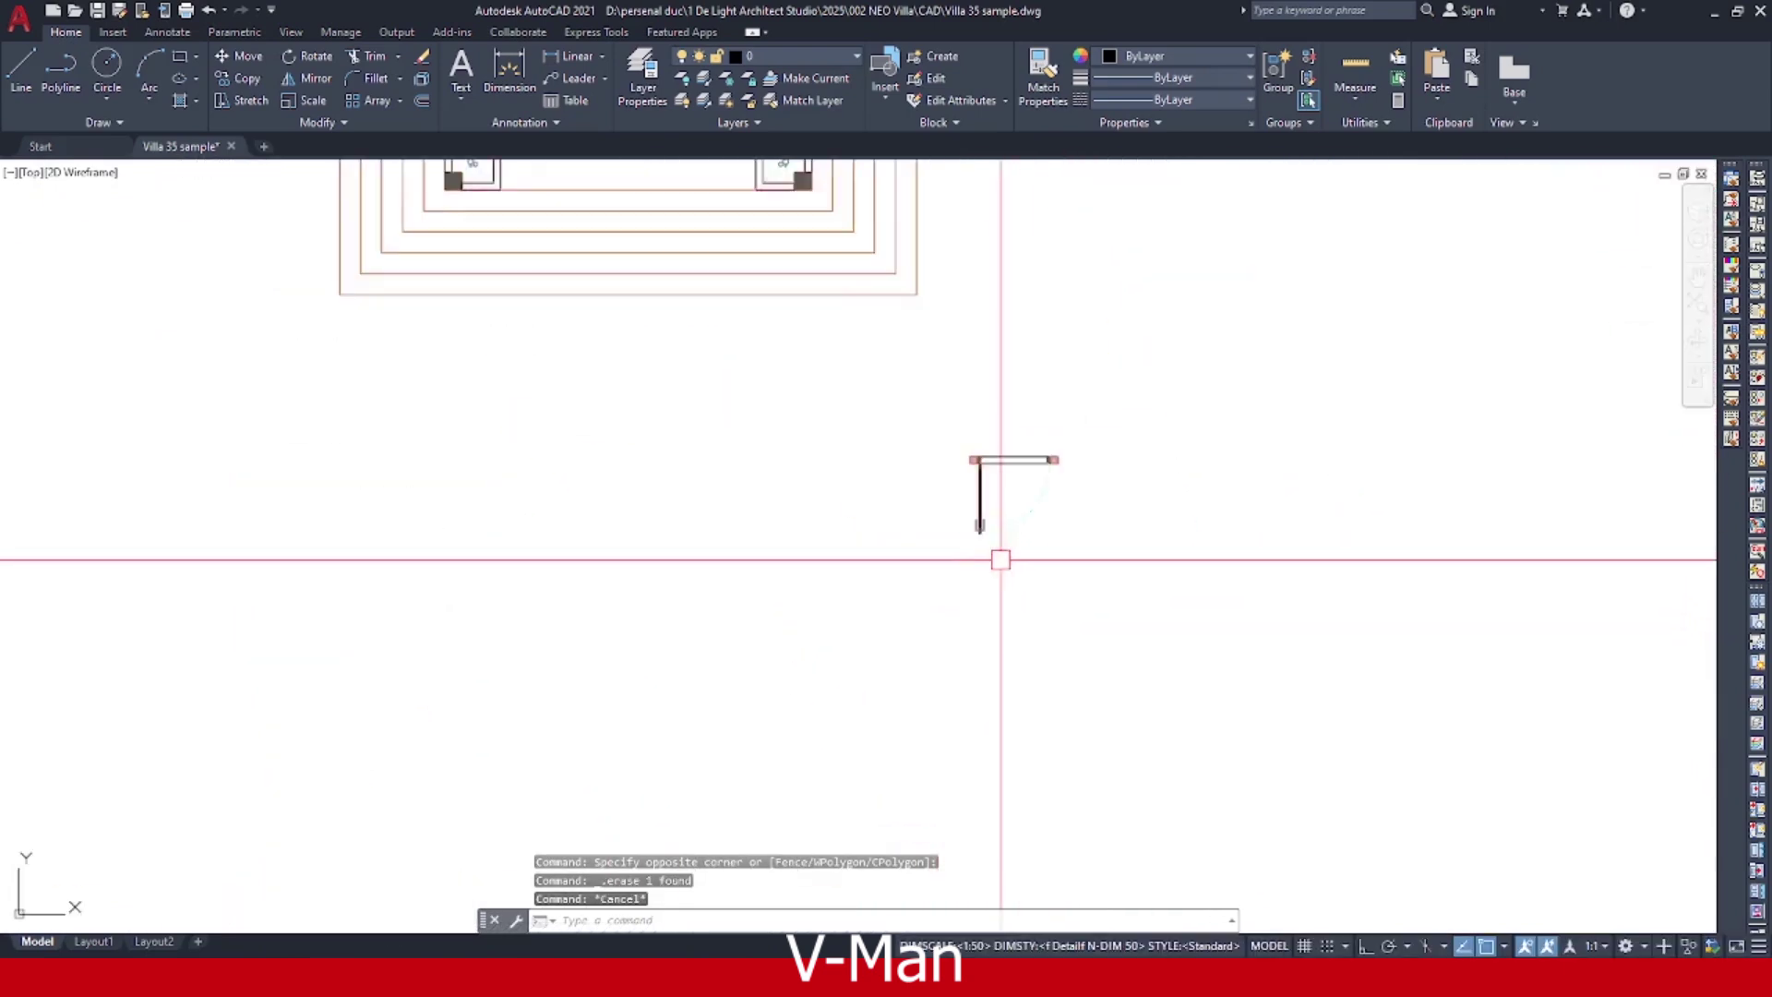
pyautogui.press('Escape')
pyautogui.scroll(2, 989, 422)
pyautogui.press('Escape')
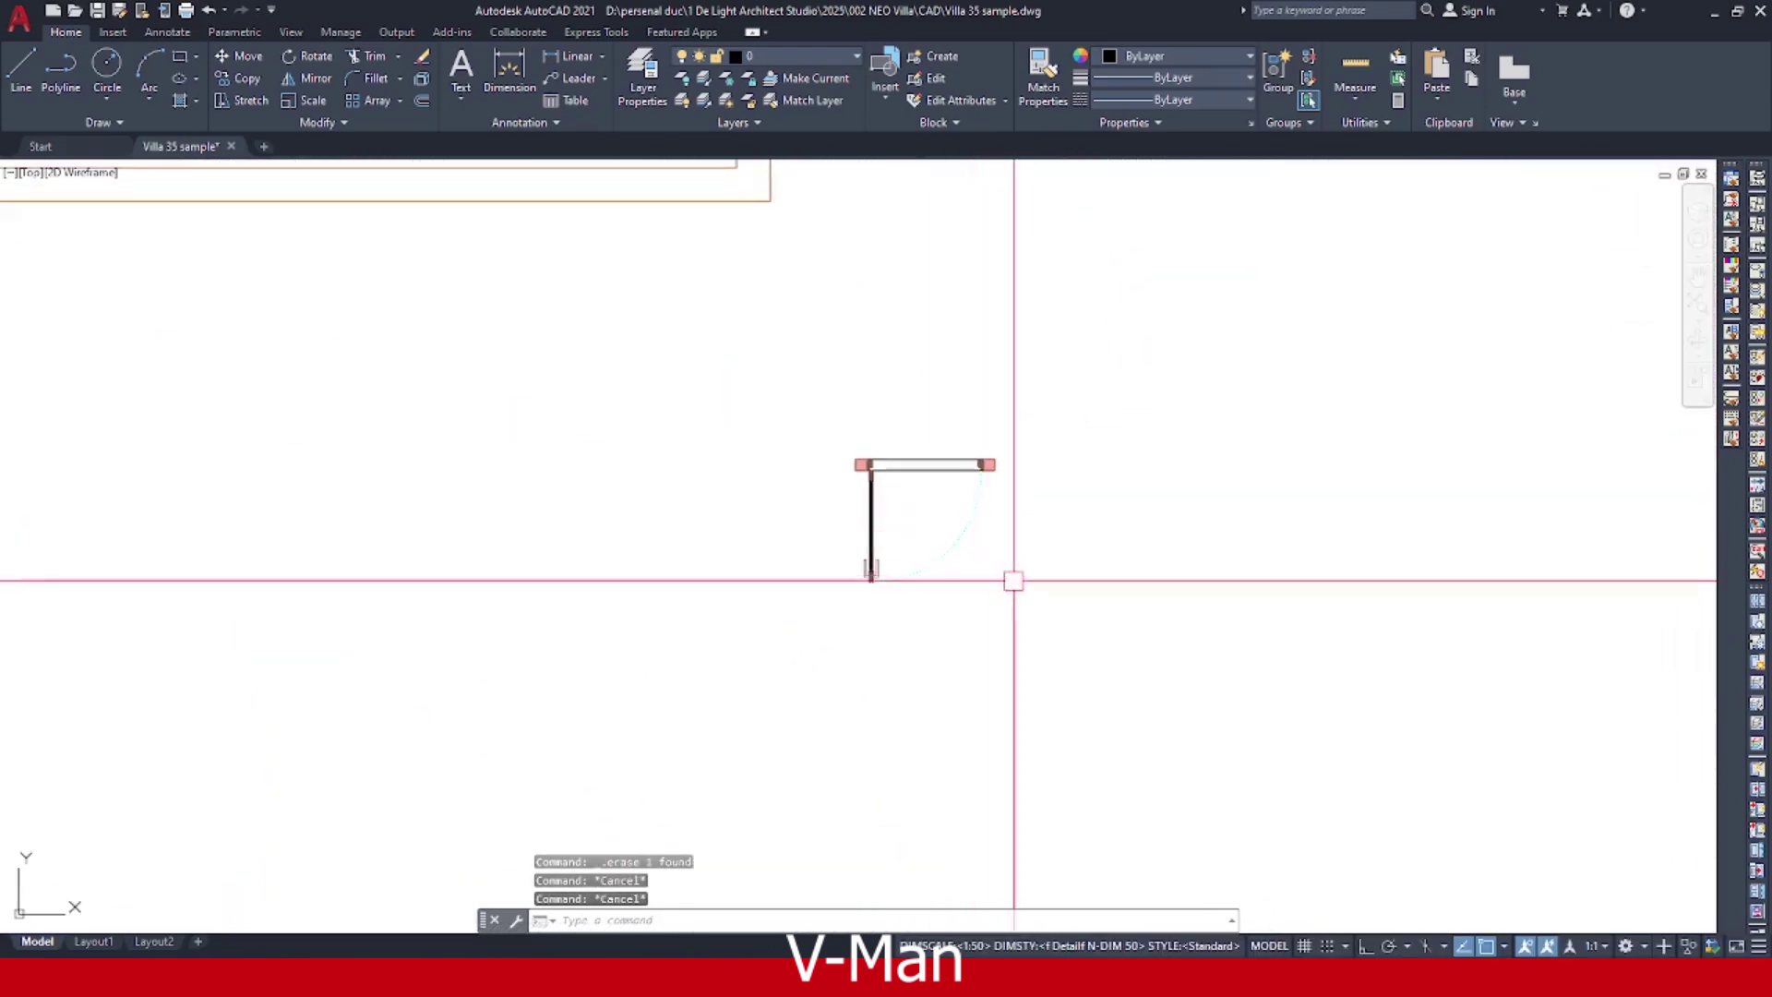
pyautogui.click(1012, 581)
pyautogui.click(941, 533)
pyautogui.moveTo(940, 534); pyautogui.dragTo(843, 525, button='middle')
pyautogui.write('co')
pyautogui.press('Return')
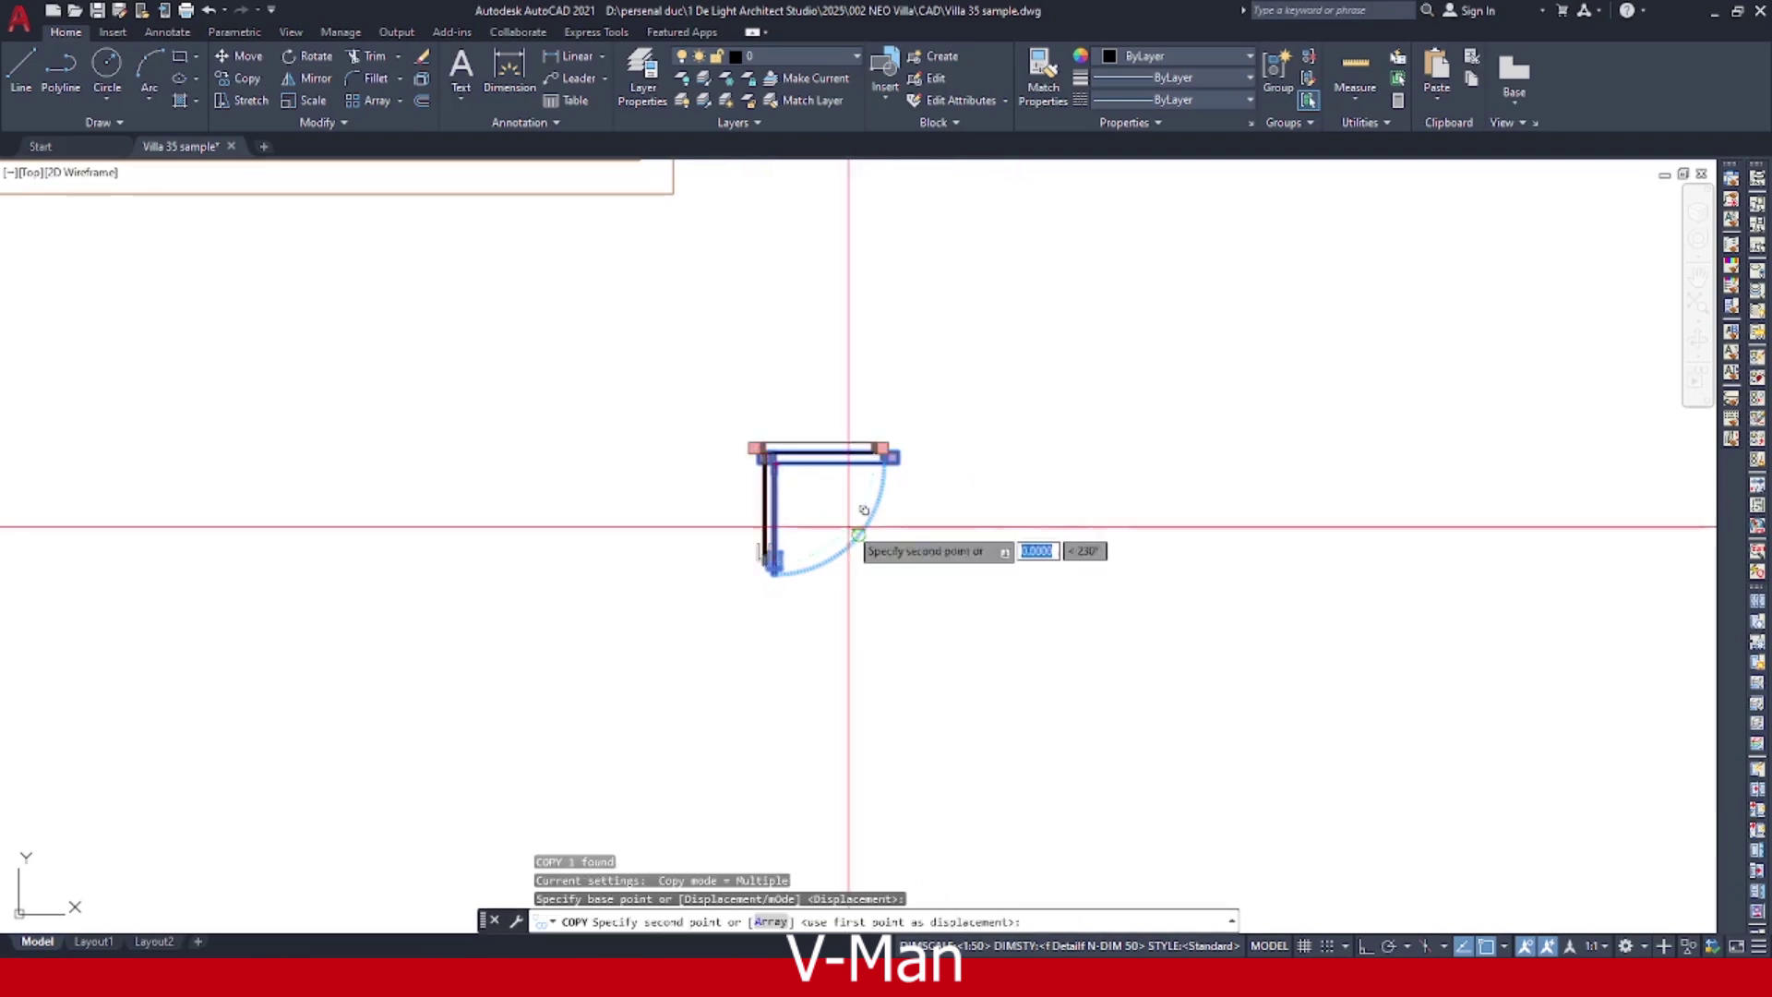
pyautogui.click(857, 536)
pyautogui.press('F8')
pyautogui.click(1117, 540)
pyautogui.press('Escape')
pyautogui.scroll(5, 1108, 462)
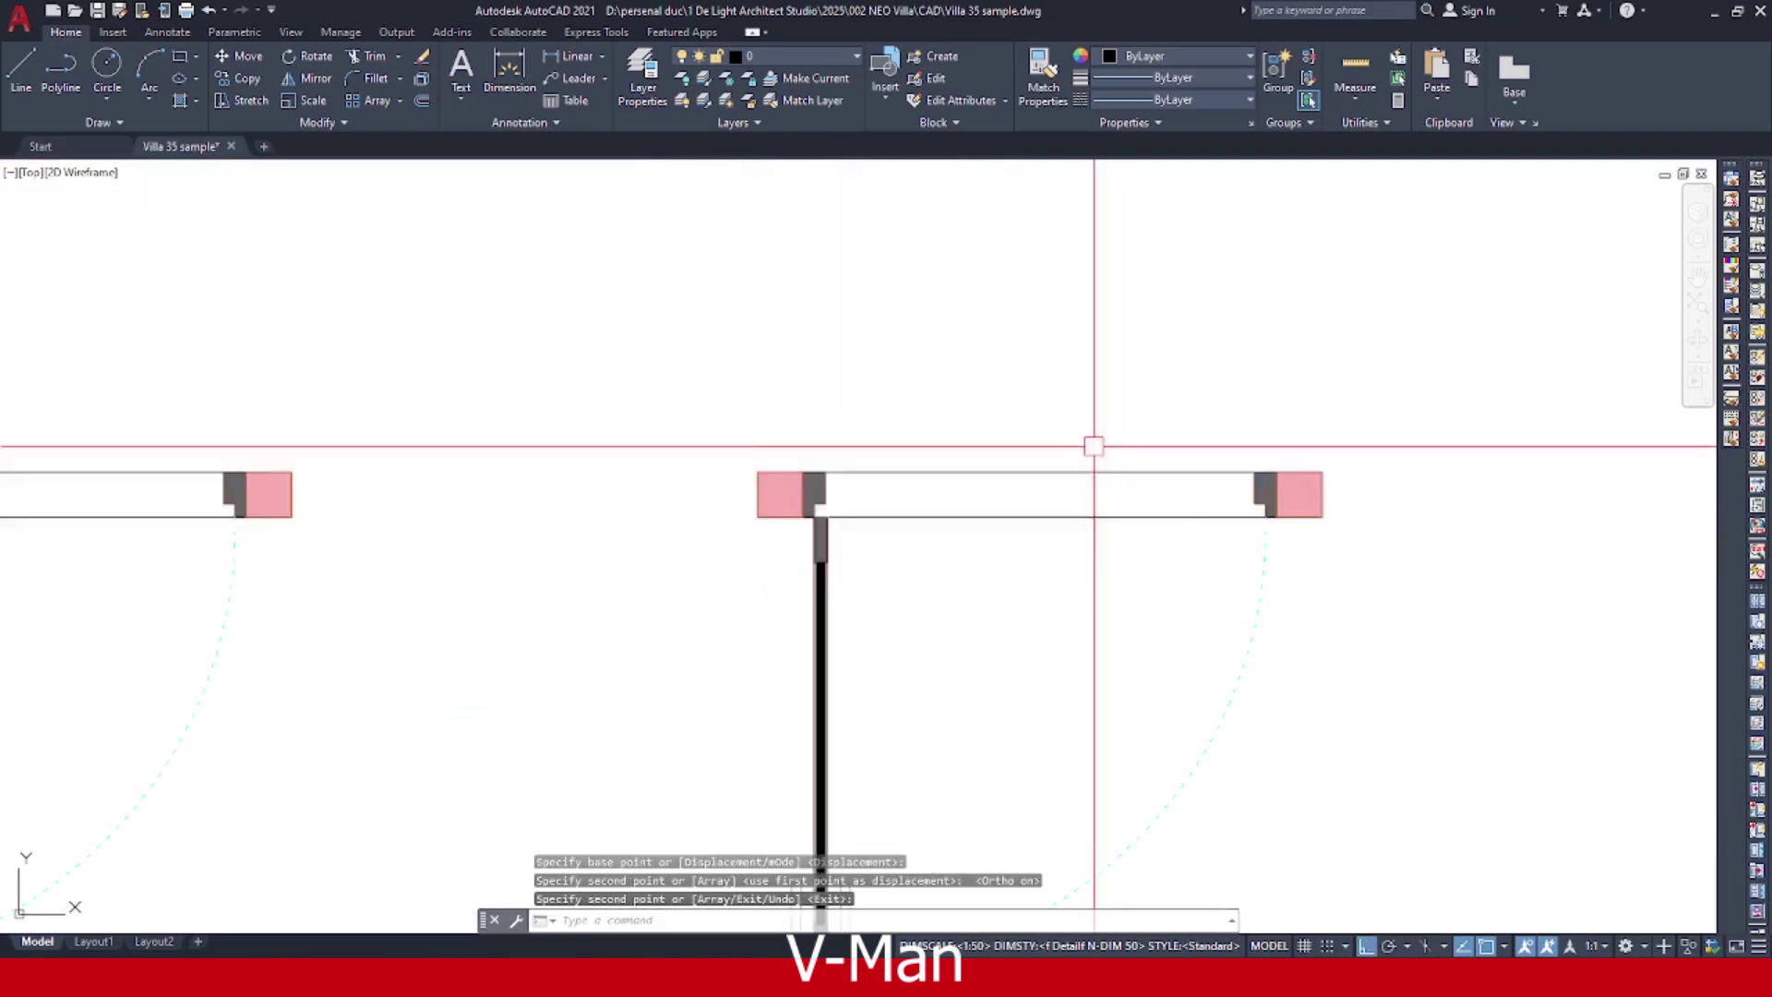
pyautogui.scroll(-2, 939, 511)
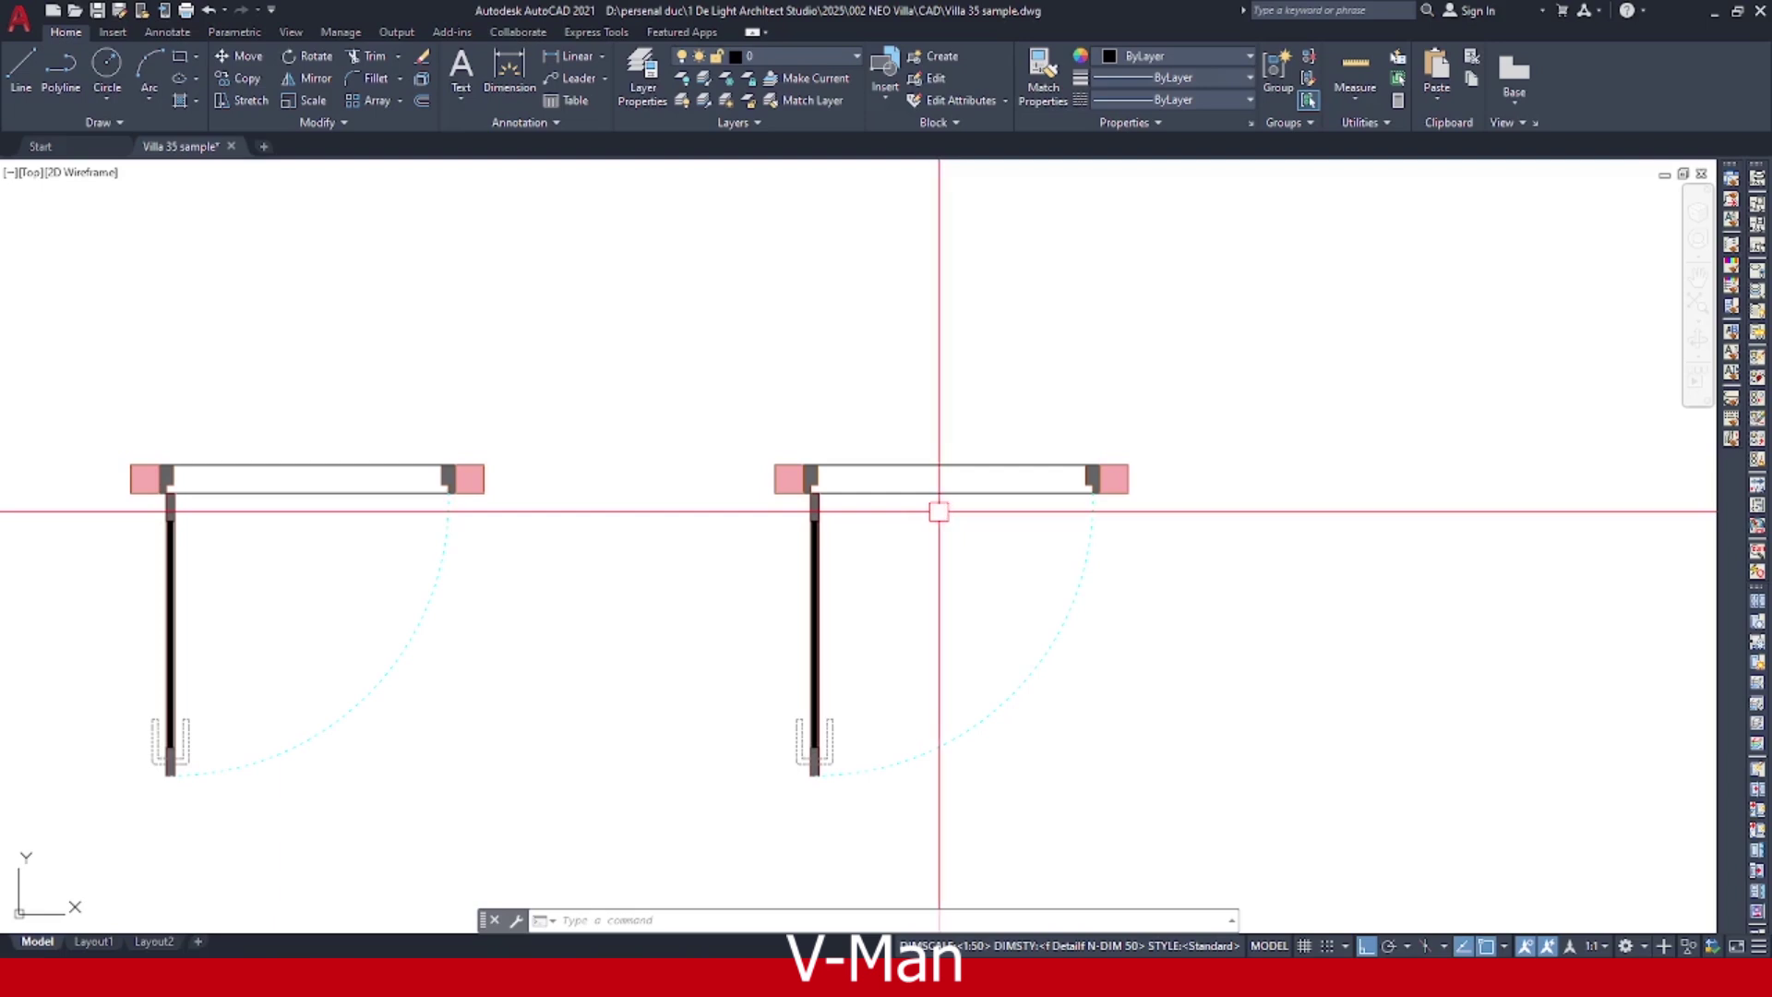
# Explode the copied door block into separate objects.
pyautogui.press('Escape')
pyautogui.press('Escape')
pyautogui.click(988, 484)
pyautogui.moveTo(989, 484); pyautogui.dragTo(948, 429, button='middle')
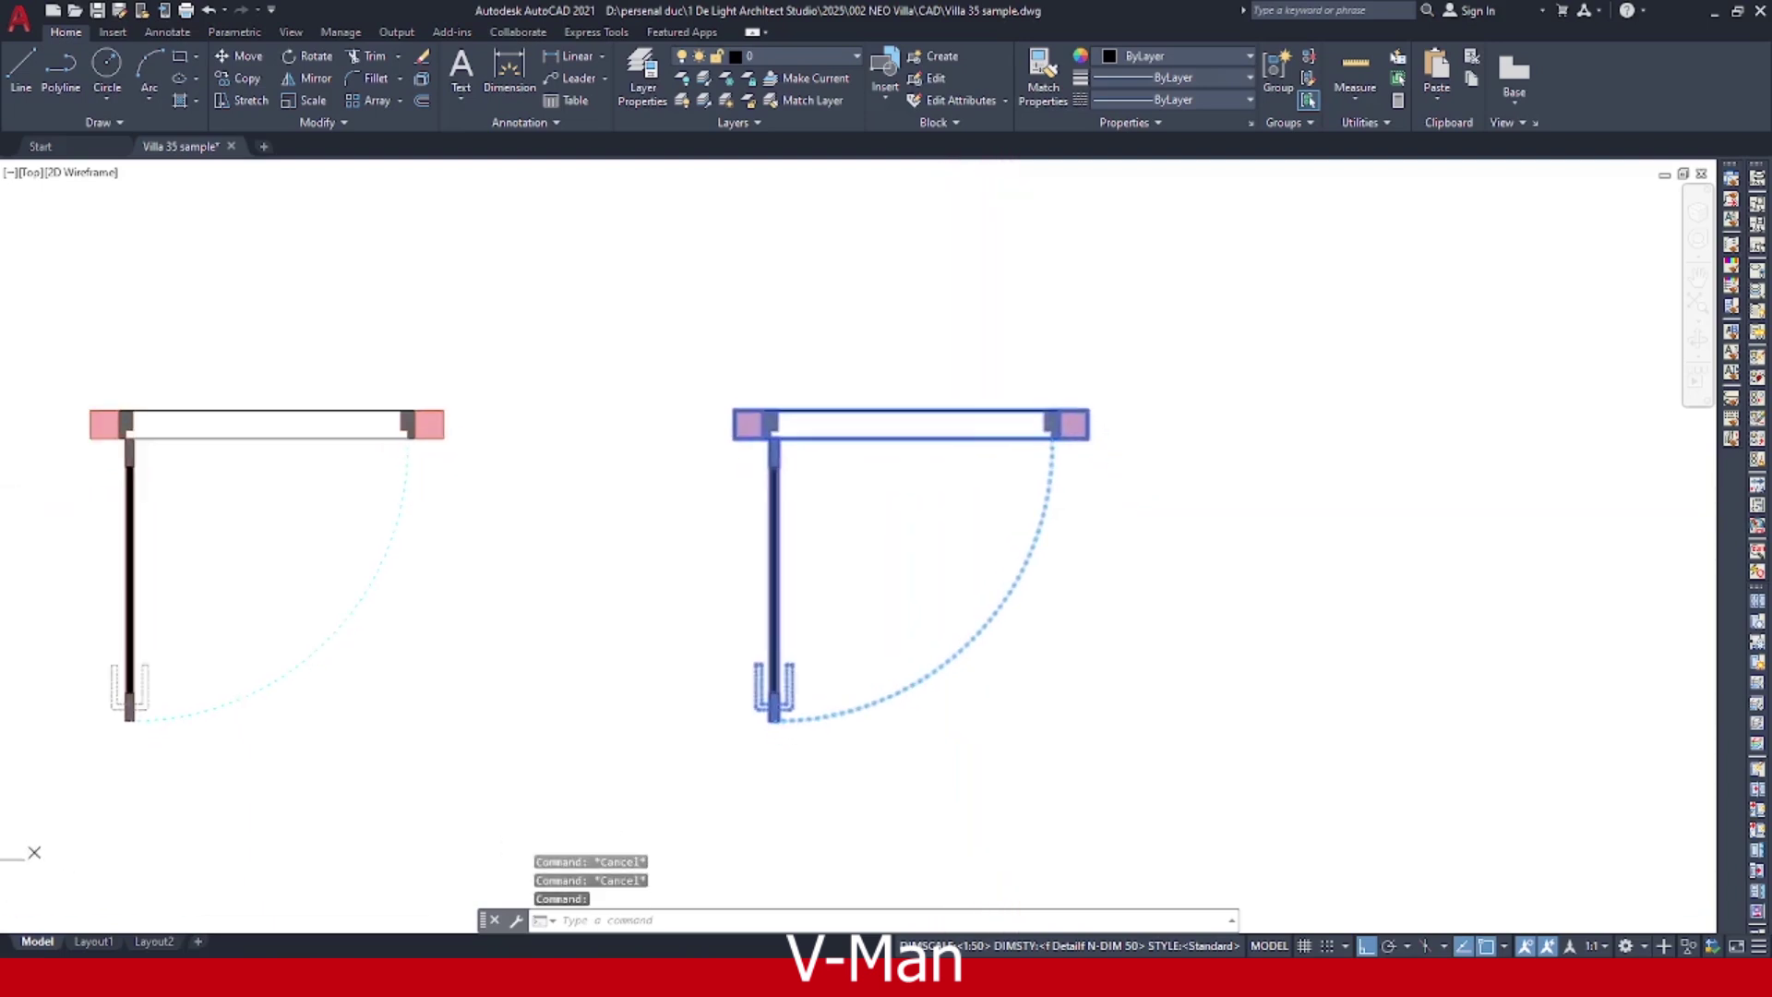
pyautogui.press('Escape')
pyautogui.click(908, 430)
pyautogui.click(833, 469)
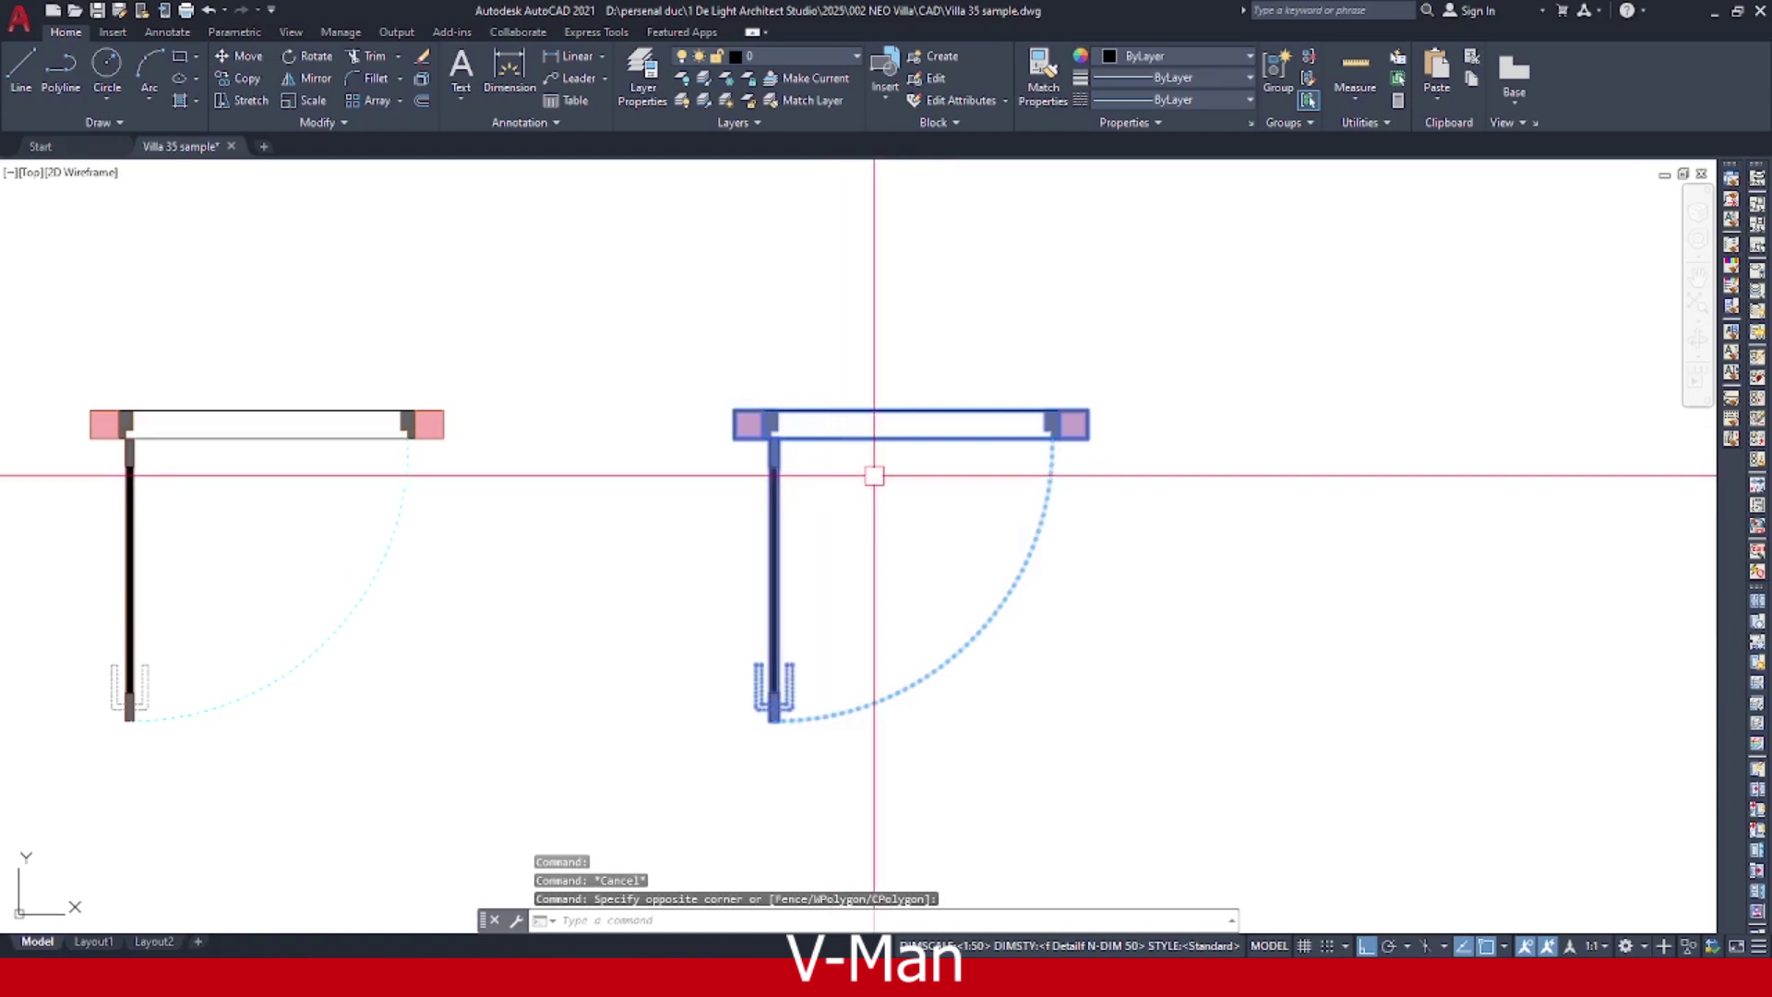
pyautogui.write('x')
pyautogui.press('Return')
pyautogui.press('Escape')
pyautogui.scroll(2, 777, 436)
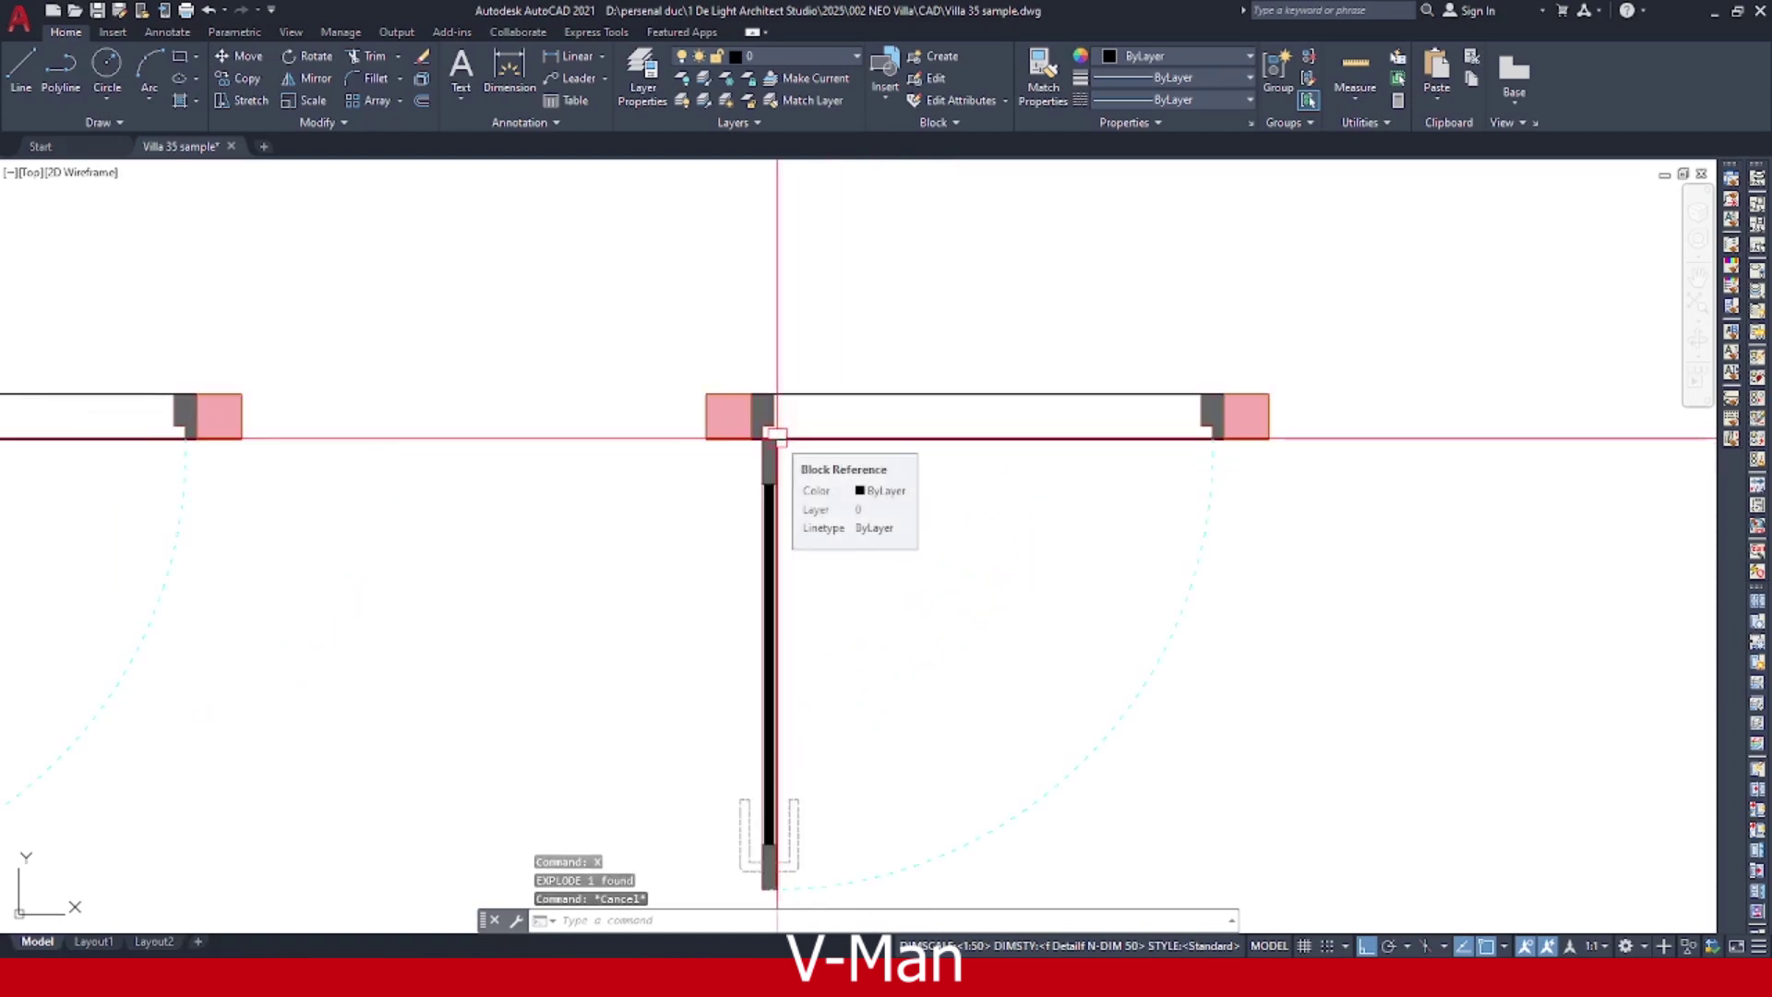
# Draw a vertical construction line through the corner where the left jamb meets the door leaf of the exploded copy.
pyautogui.press('Escape')
pyautogui.write('xl')
pyautogui.press('Return')
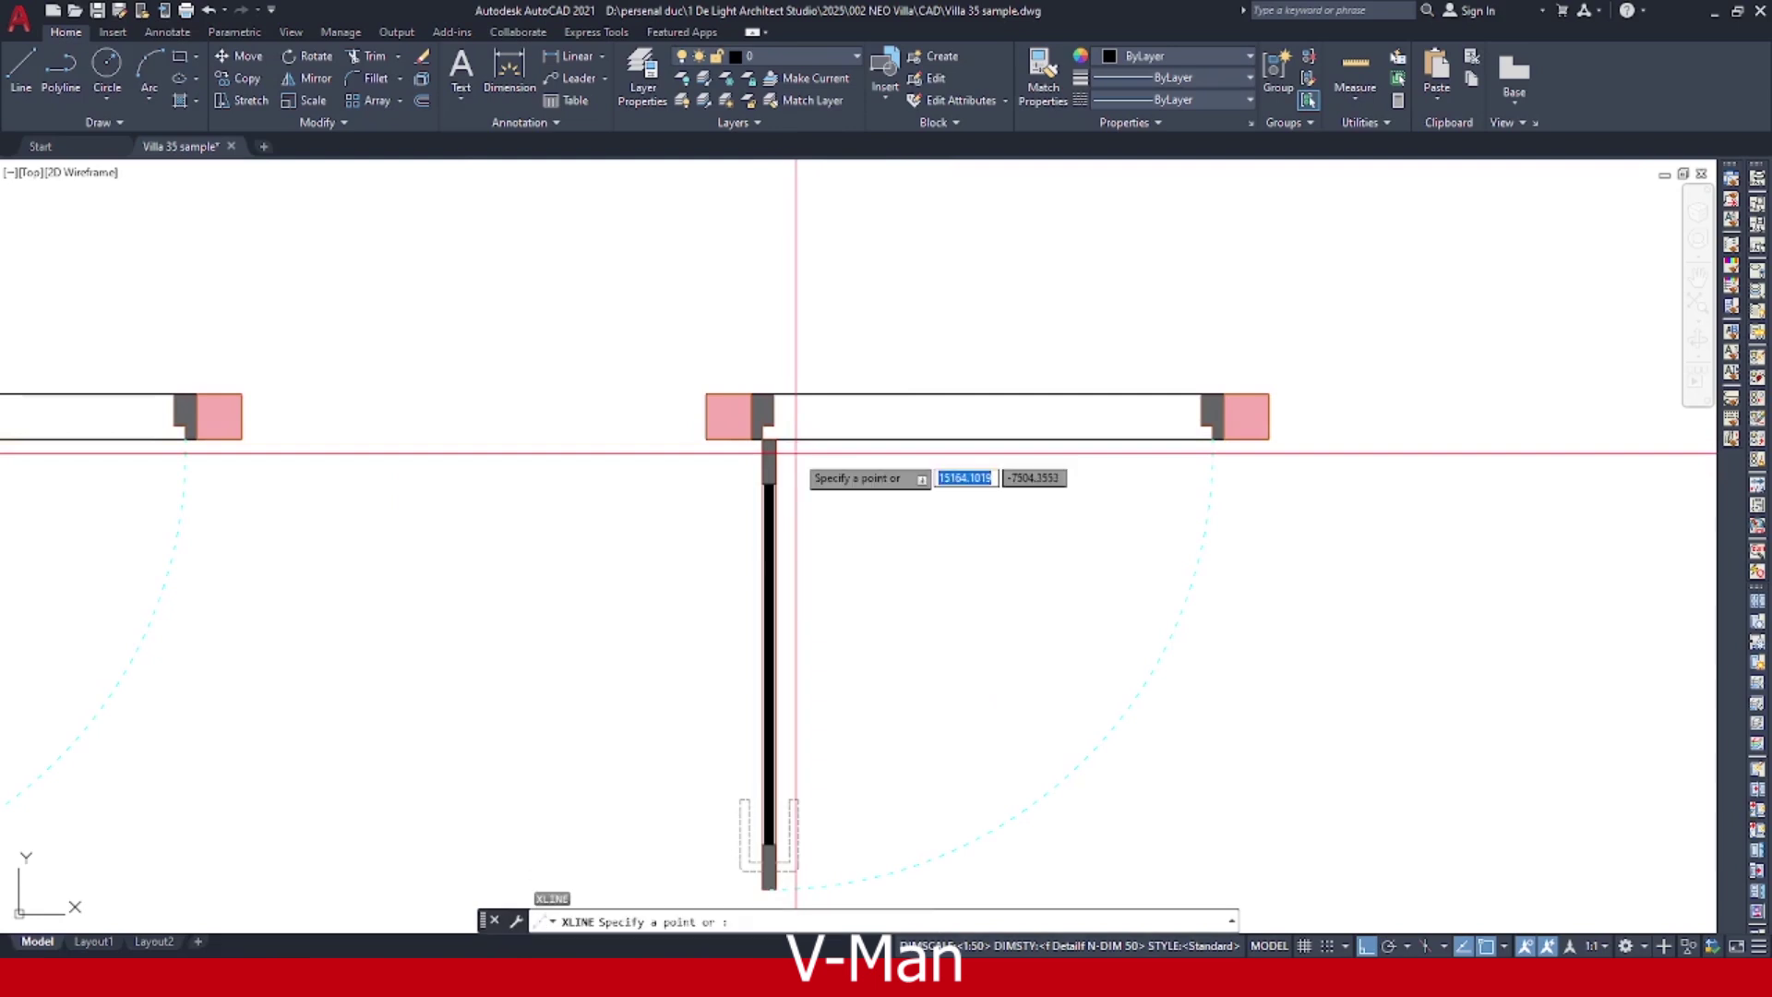
pyautogui.press('Return')
pyautogui.scroll(3, 785, 455)
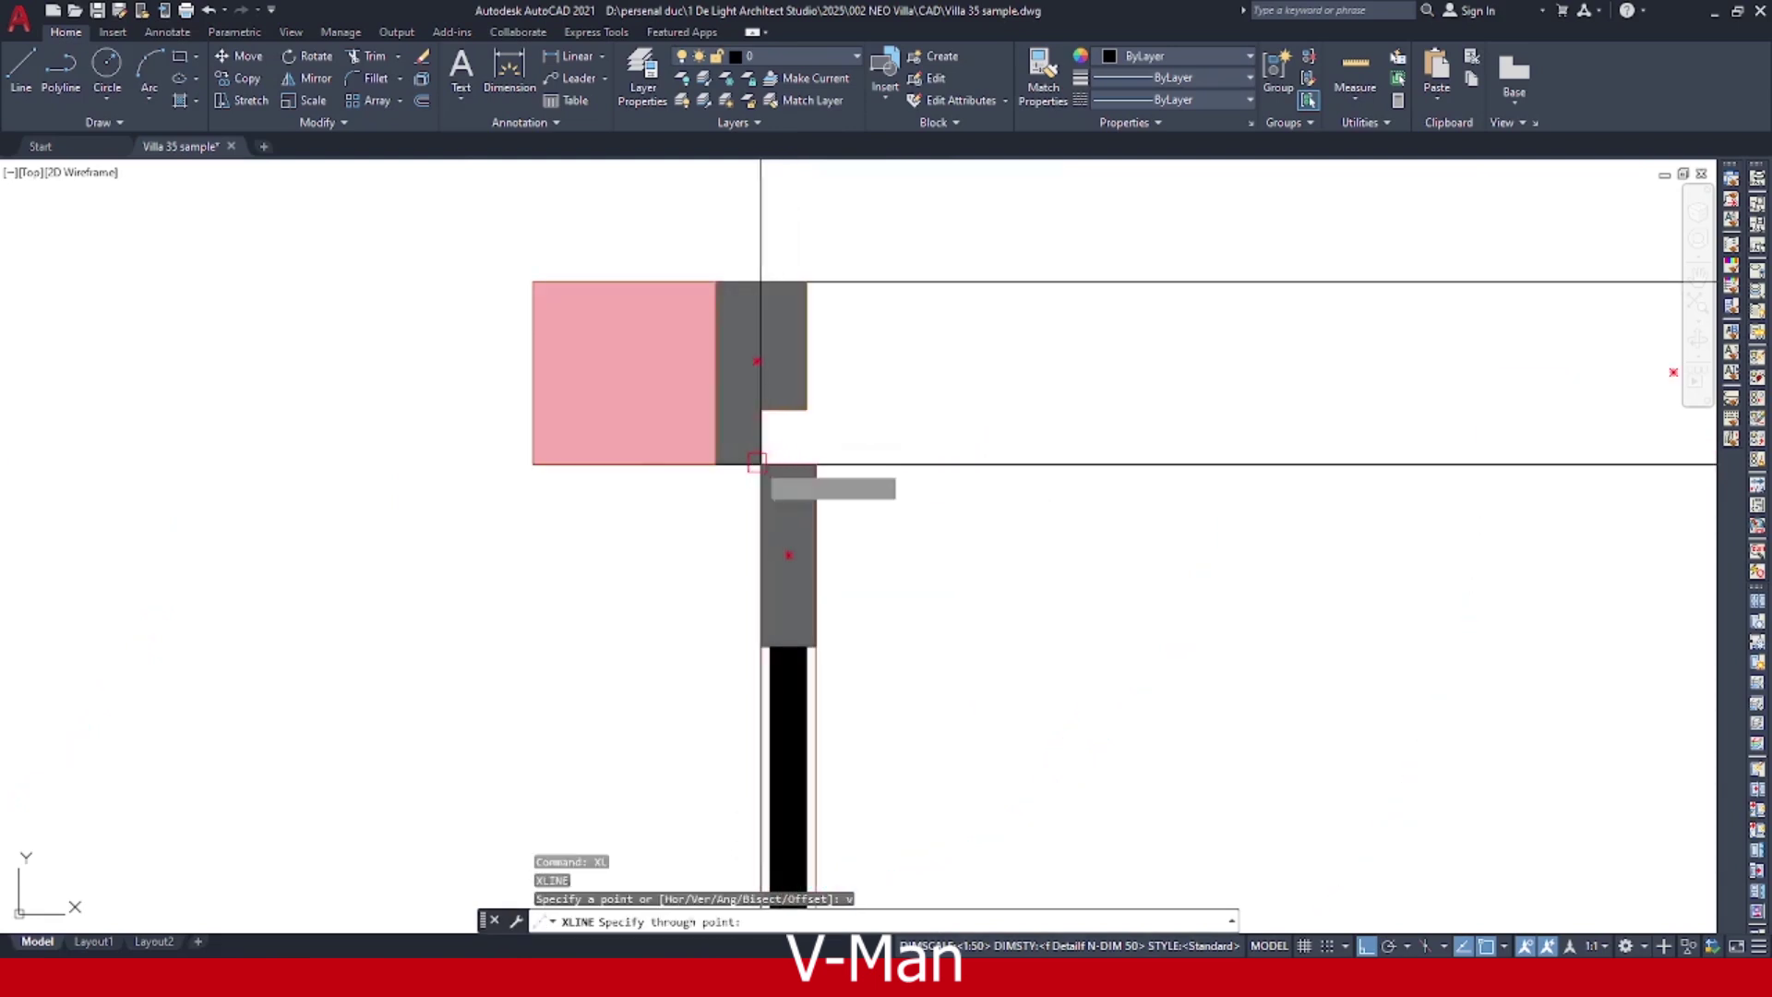
pyautogui.click(757, 463)
pyautogui.press('Return')
pyautogui.scroll(-3, 785, 462)
pyautogui.press('Escape')
pyautogui.scroll(2, 786, 371)
# Copy the vertical construction line 750 to the right across the door opening.
pyautogui.click(805, 376)
pyautogui.click(720, 396)
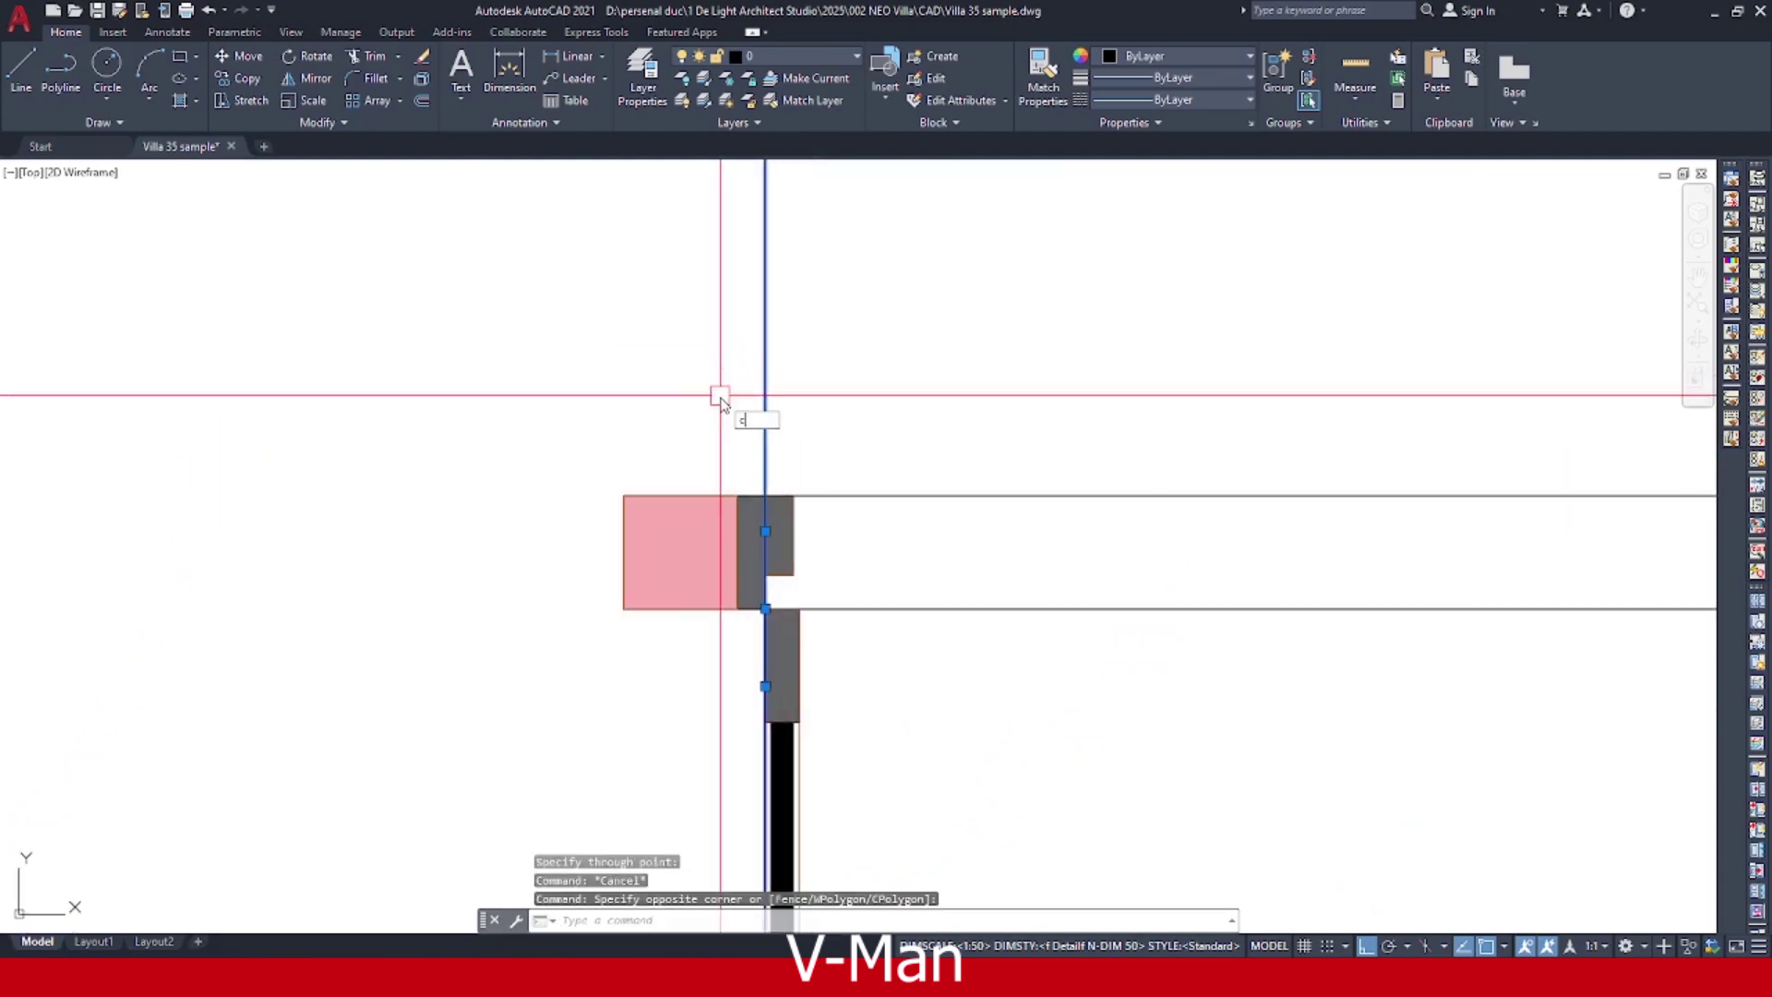
pyautogui.write('o')
pyautogui.press('Return')
pyautogui.click(766, 407)
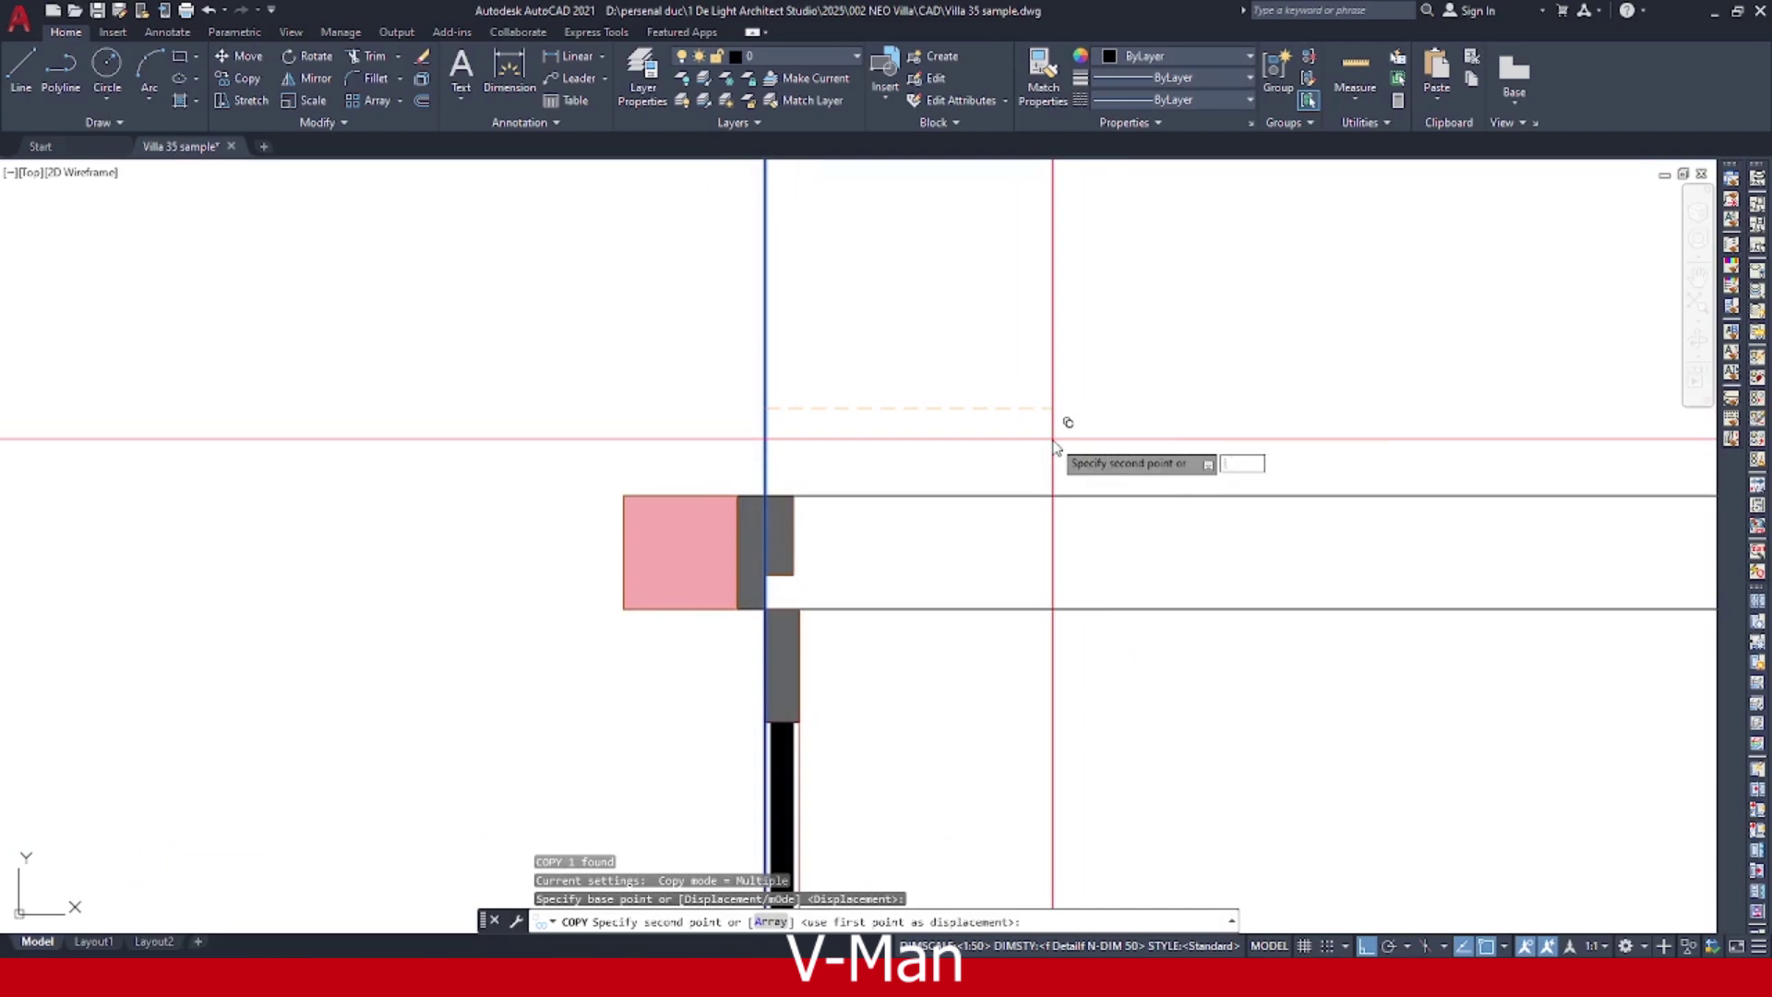
pyautogui.press('Return')
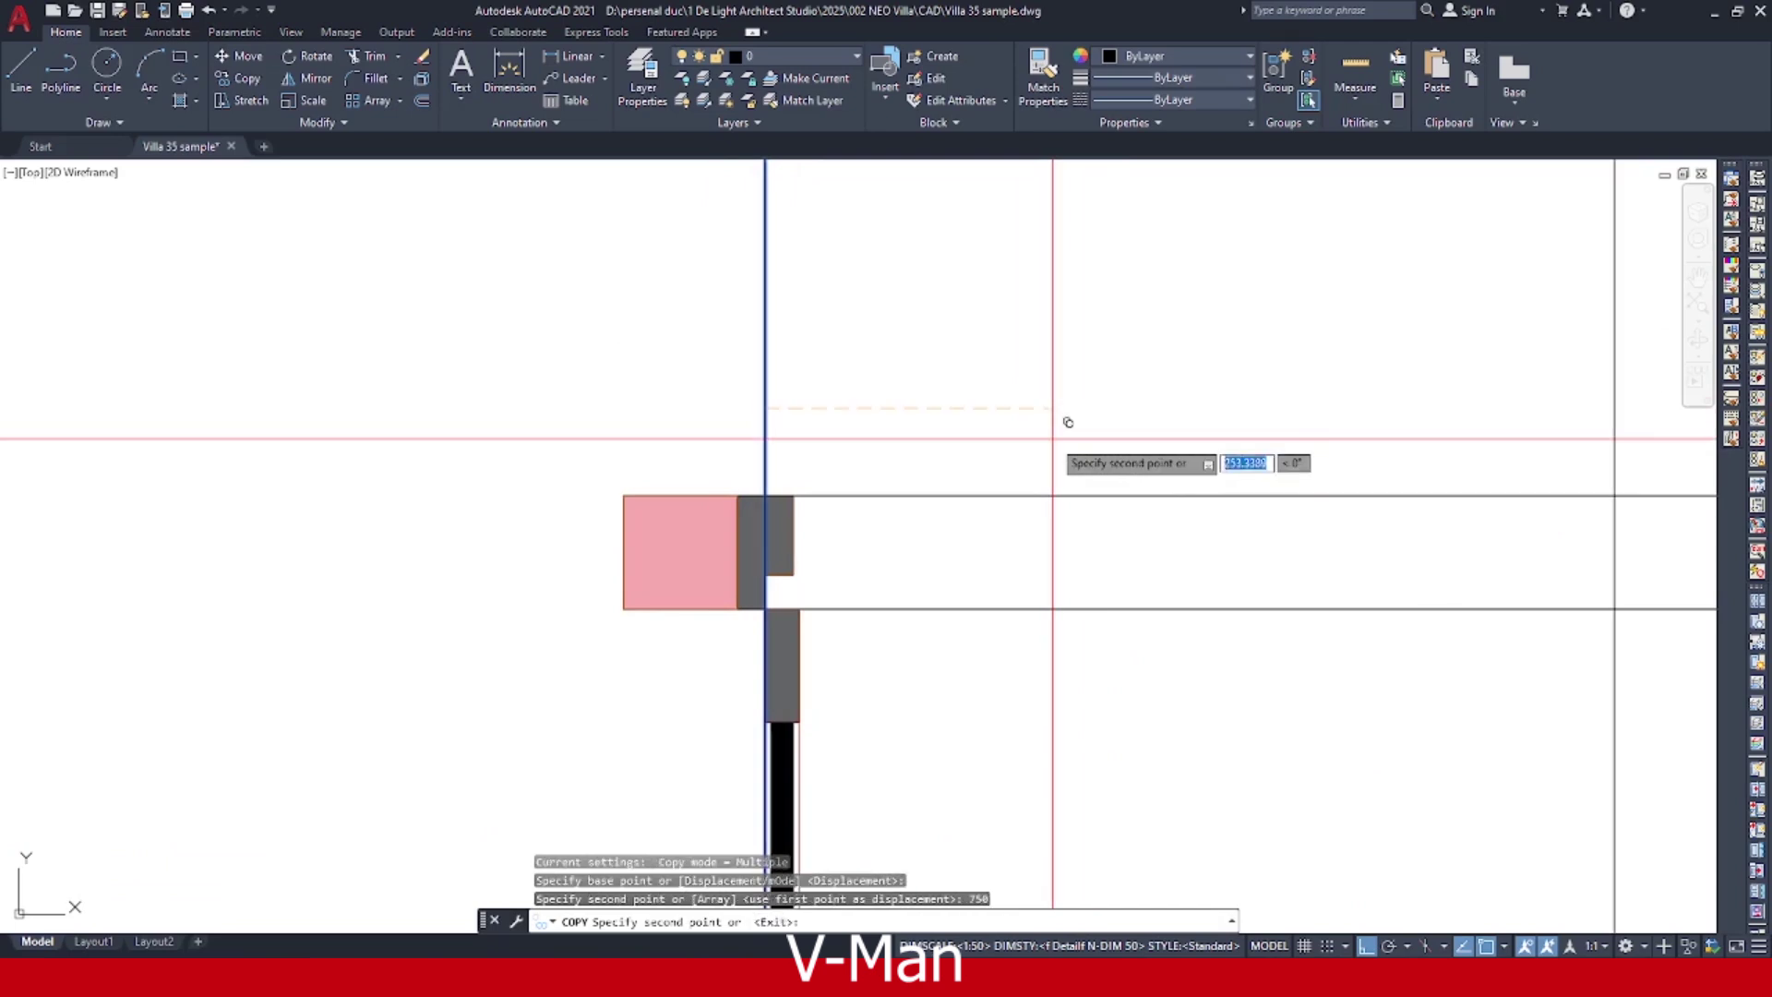
pyautogui.press('Escape')
pyautogui.scroll(-3, 1302, 404)
pyautogui.moveTo(1119, 526); pyautogui.dragTo(1101, 482, button='middle')
pyautogui.click(1000, 365)
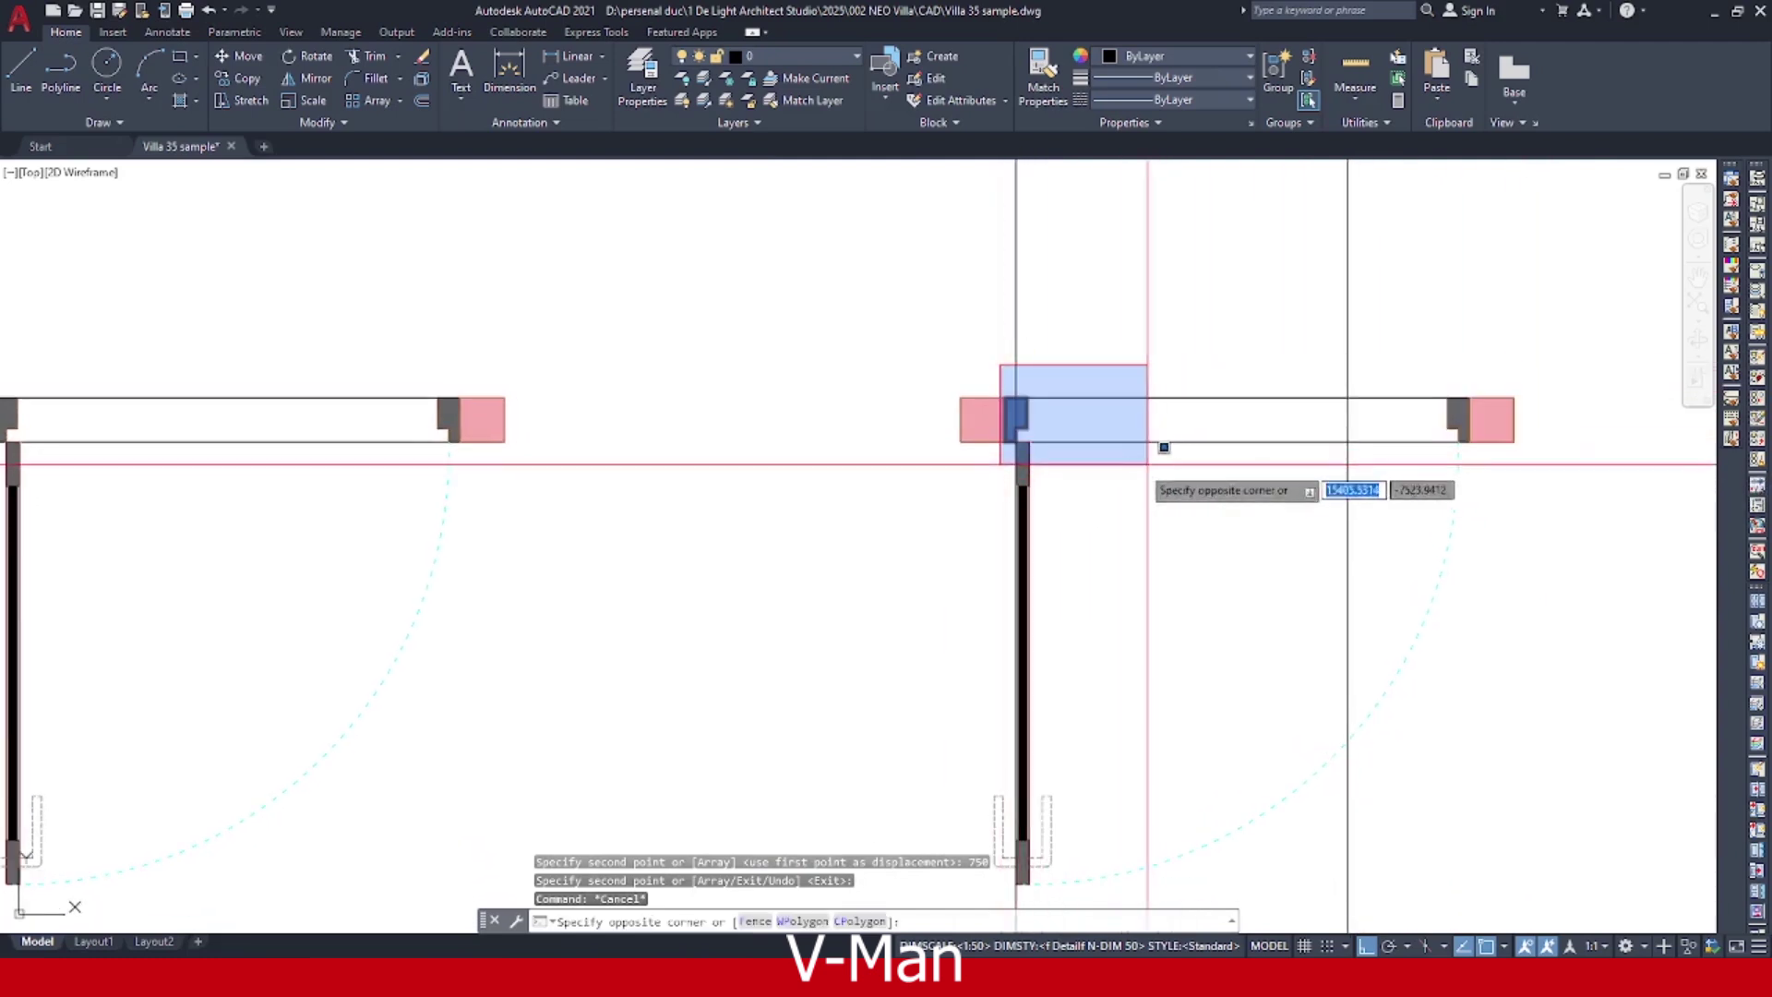
pyautogui.press('Escape')
pyautogui.click(922, 434)
pyautogui.moveTo(1159, 661); pyautogui.dragTo(1136, 564, button='middle')
pyautogui.press('Escape')
# Draw a horizontal construction line through the top corner of the exploded door's leaf.
pyautogui.write('l')
pyautogui.press('Return')
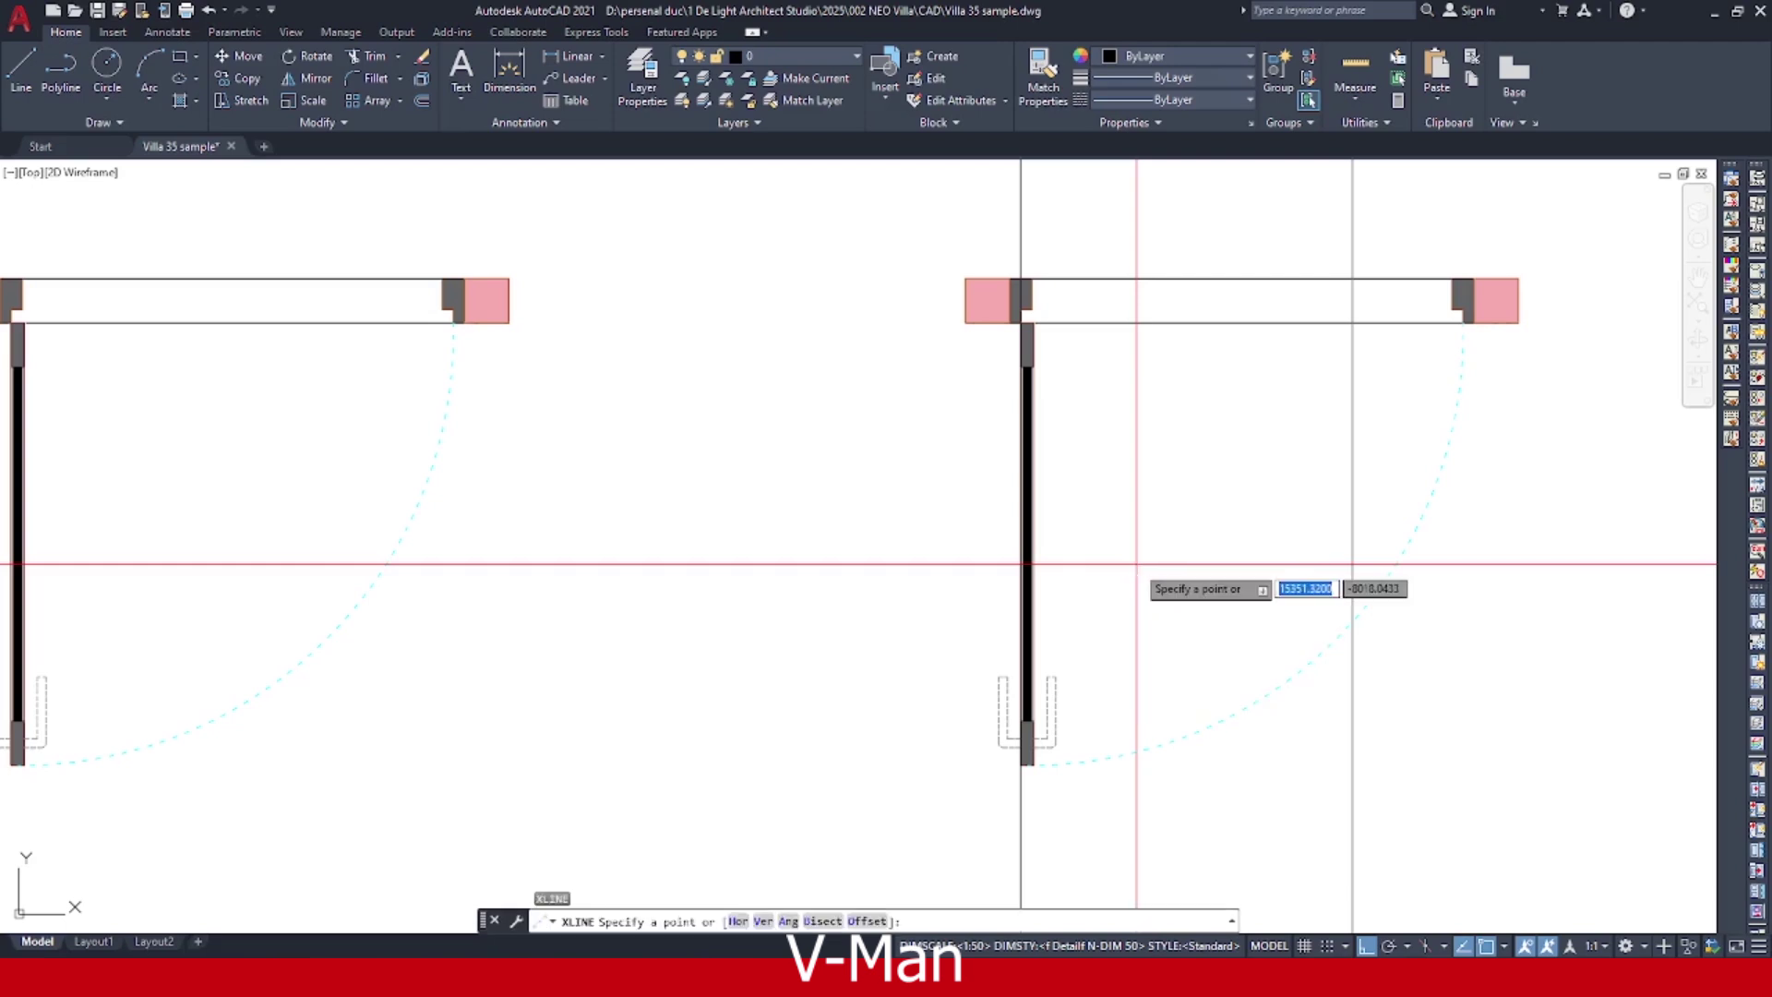
pyautogui.write('h')
pyautogui.press('Return')
pyautogui.scroll(5, 1037, 351)
pyautogui.click(999, 242)
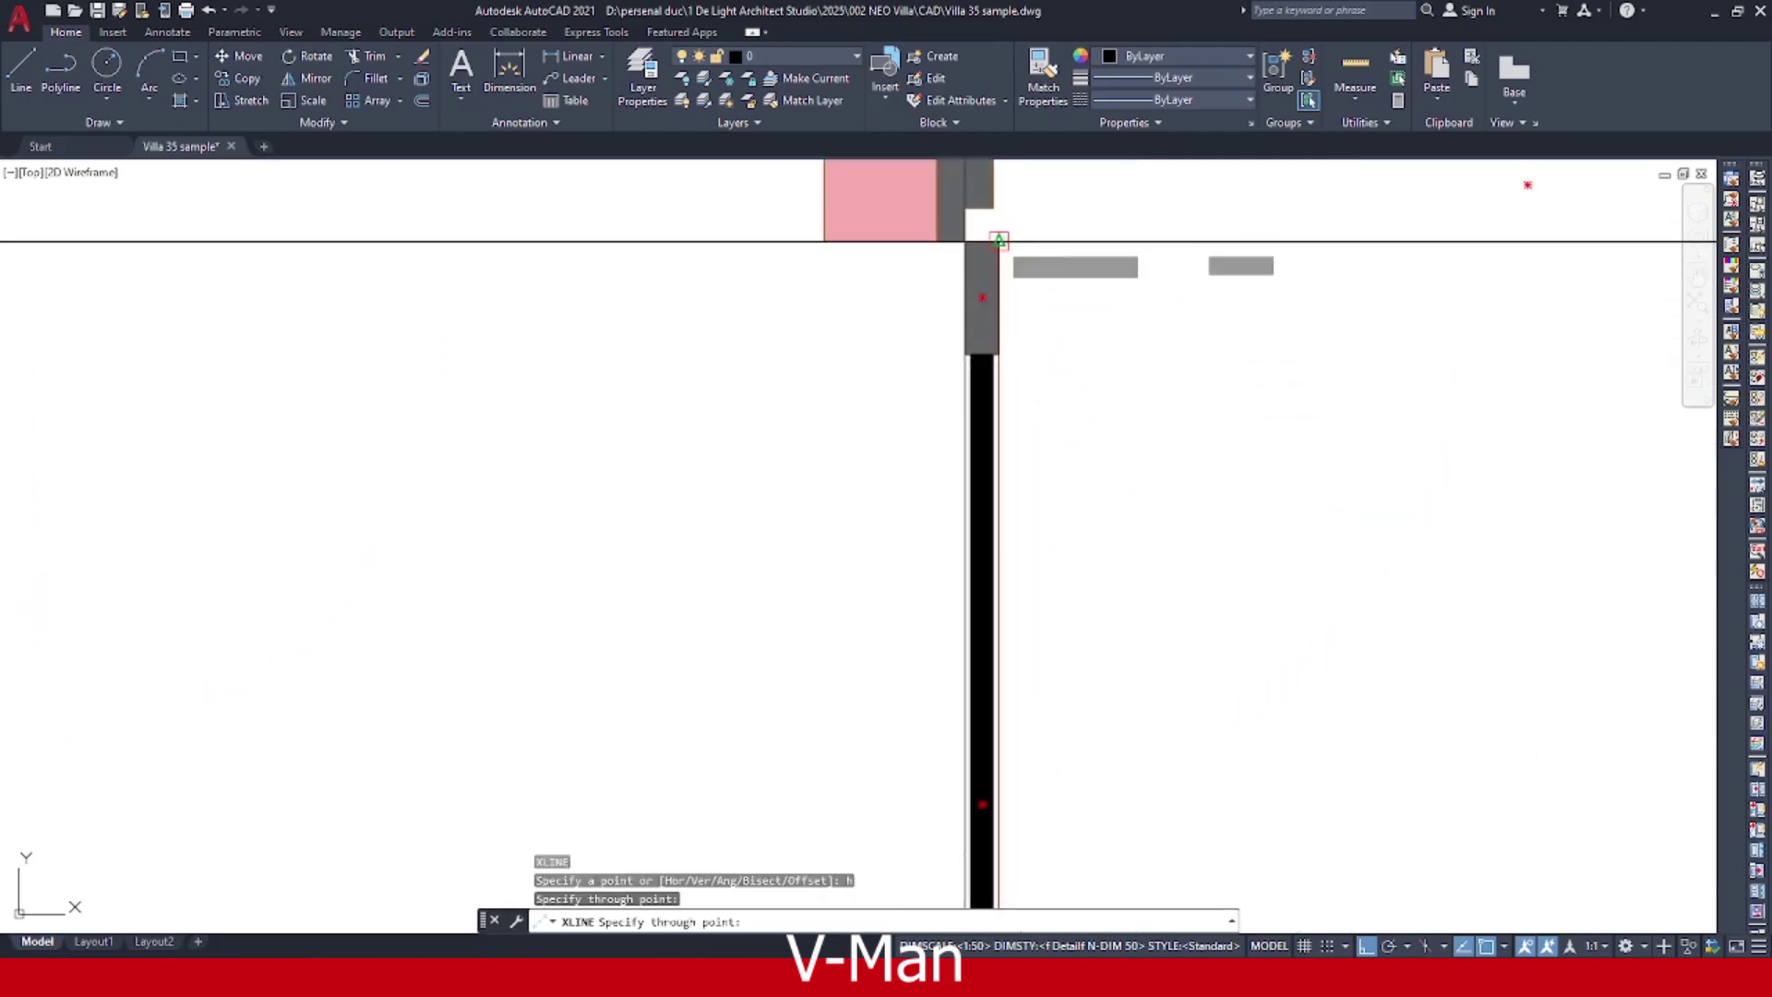
pyautogui.press('Return')
# Copy the horizontal construction line 750 downward across the door leaf.
pyautogui.click(1049, 242)
pyautogui.moveTo(1051, 276); pyautogui.dragTo(1043, 355, button='middle')
pyautogui.write('co')
pyautogui.press('Return')
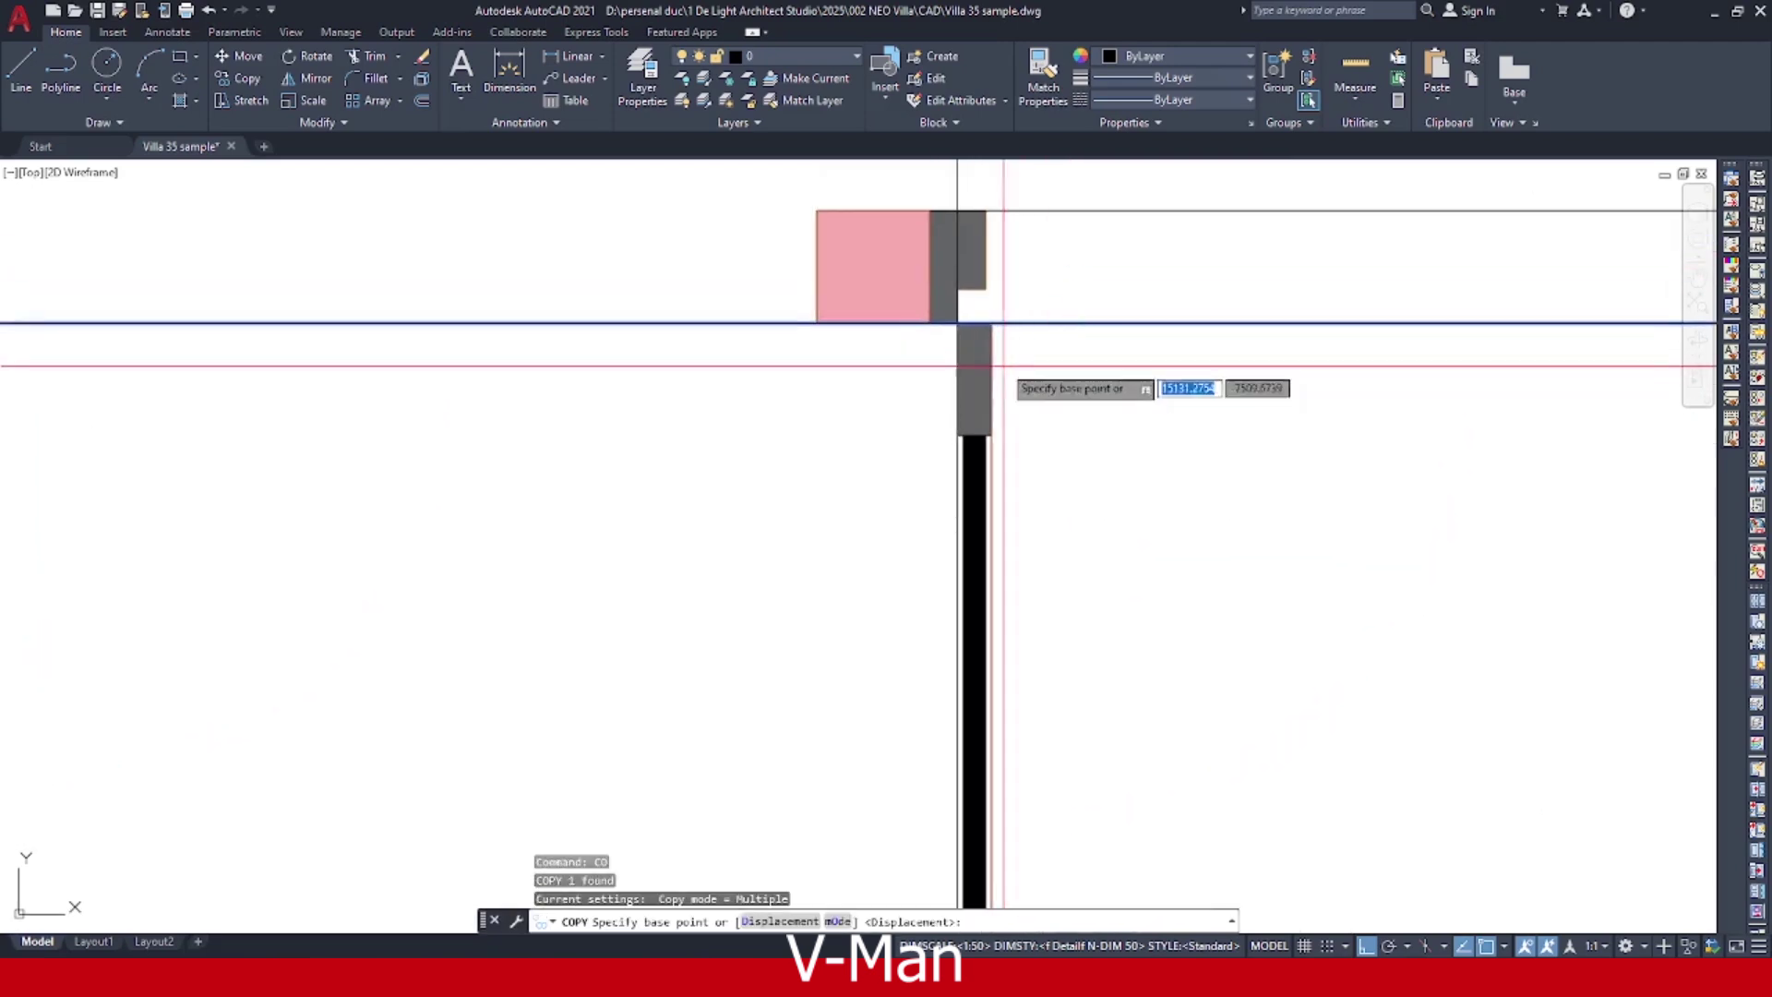
pyautogui.click(992, 322)
pyautogui.scroll(-4, 1015, 398)
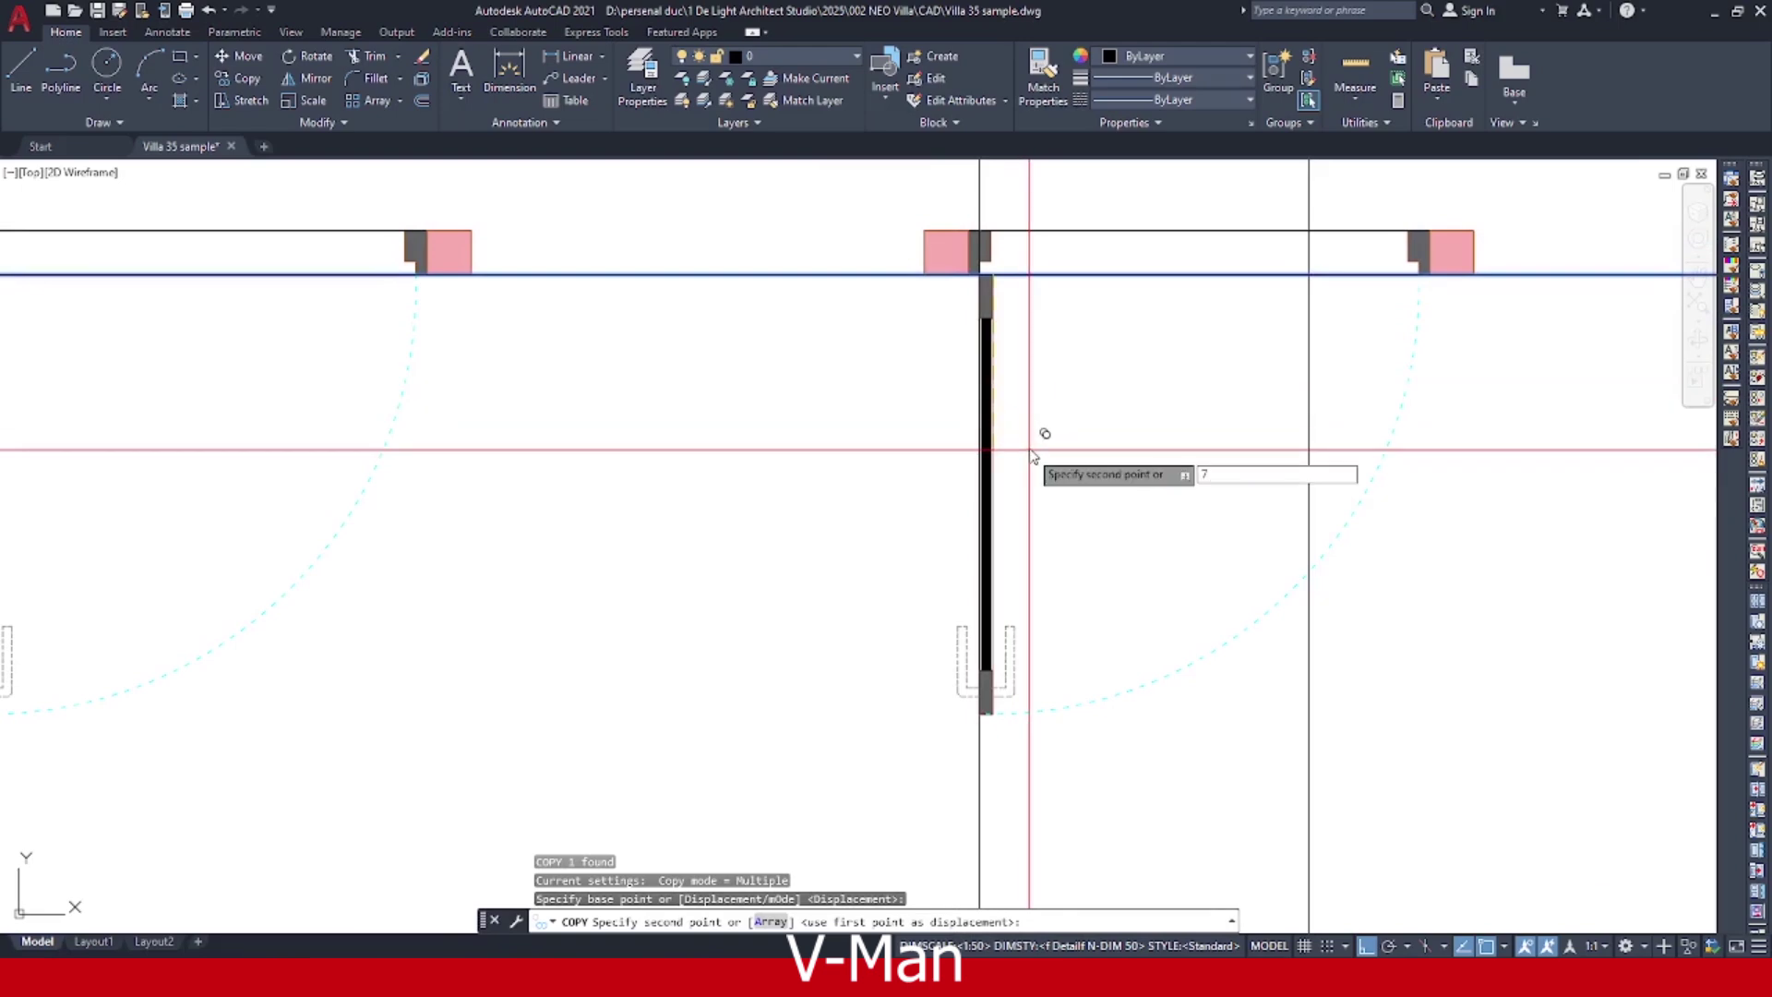
pyautogui.press('Return')
pyautogui.press('Escape')
pyautogui.press('Escape')
pyautogui.press('Escape')
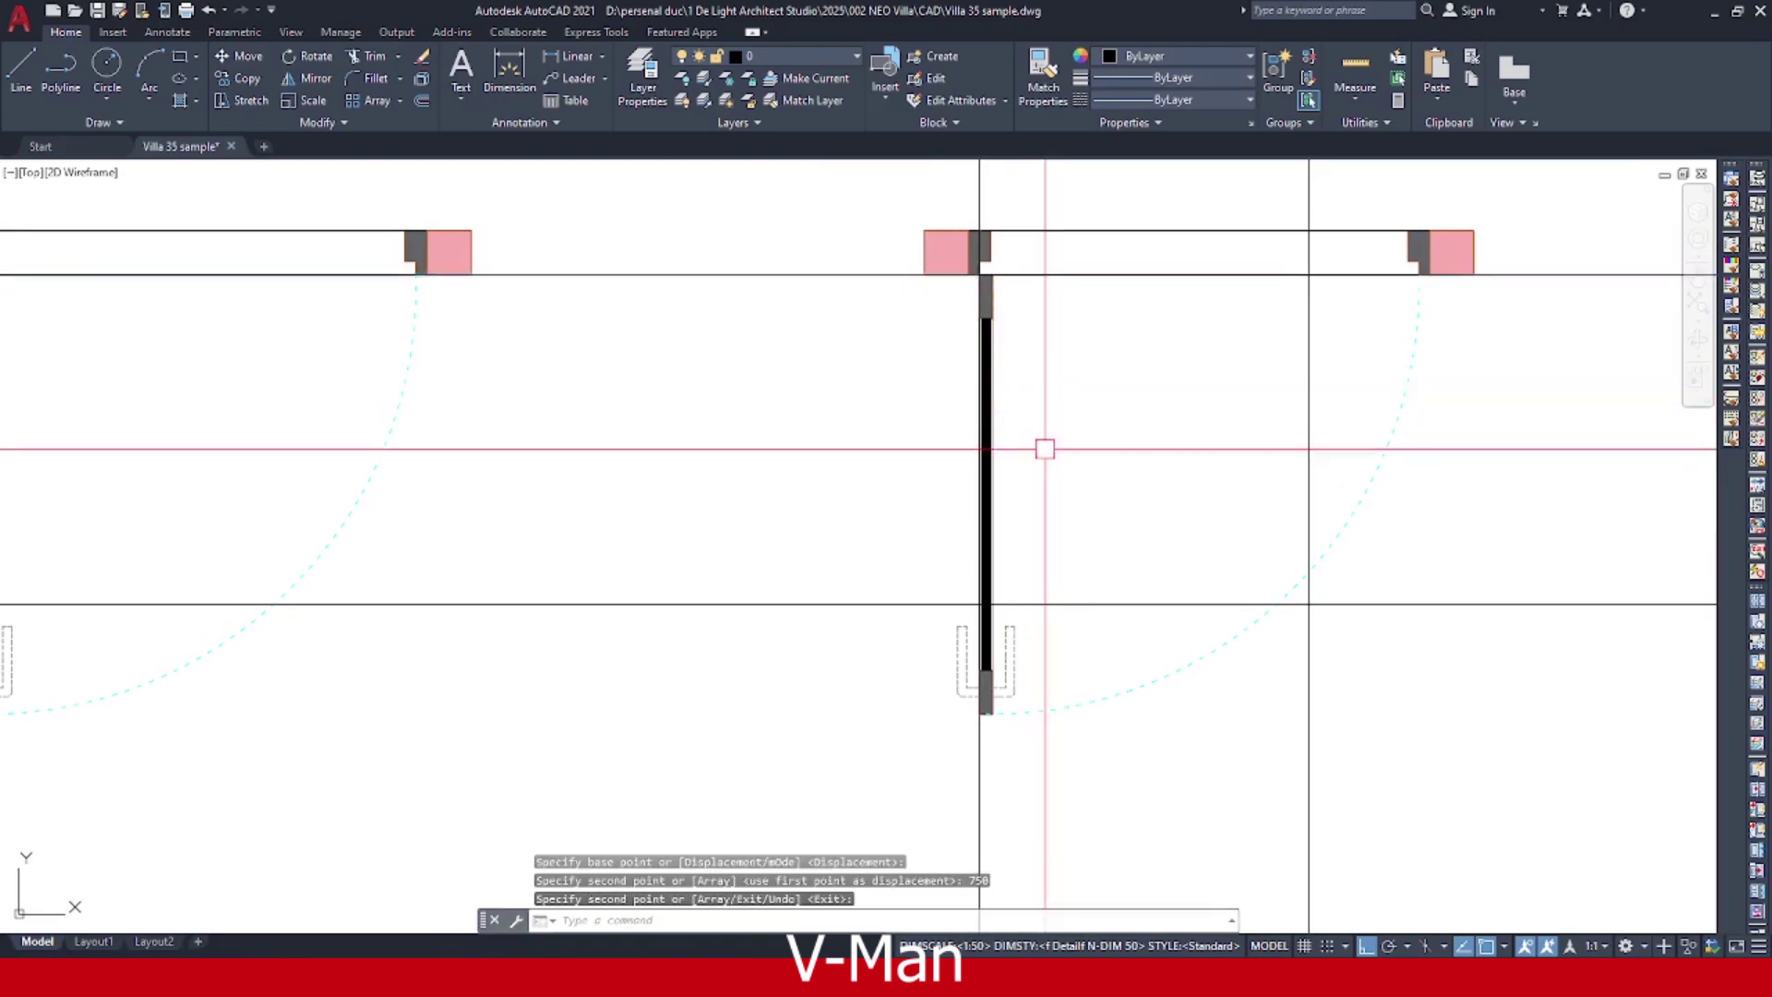